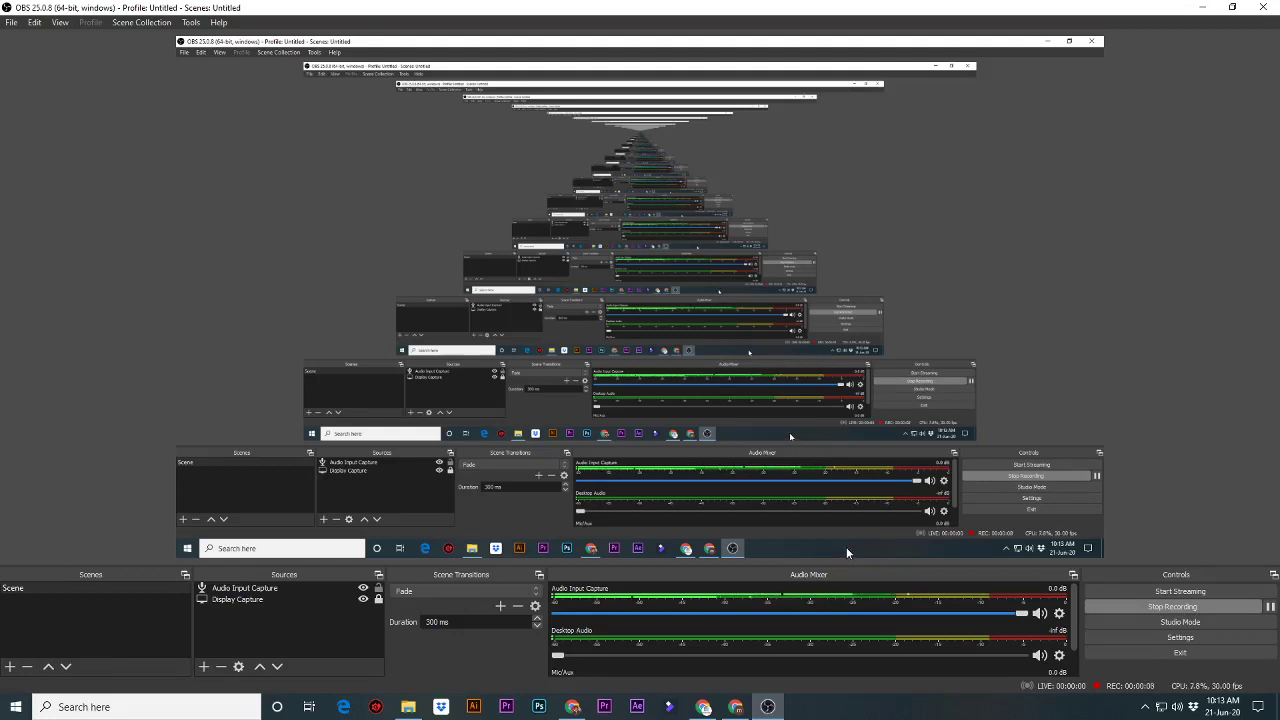
# Minimize OBS and launch Adobe Photoshop 2020 from its desktop shortcut.
pyautogui.click(1201, 7)
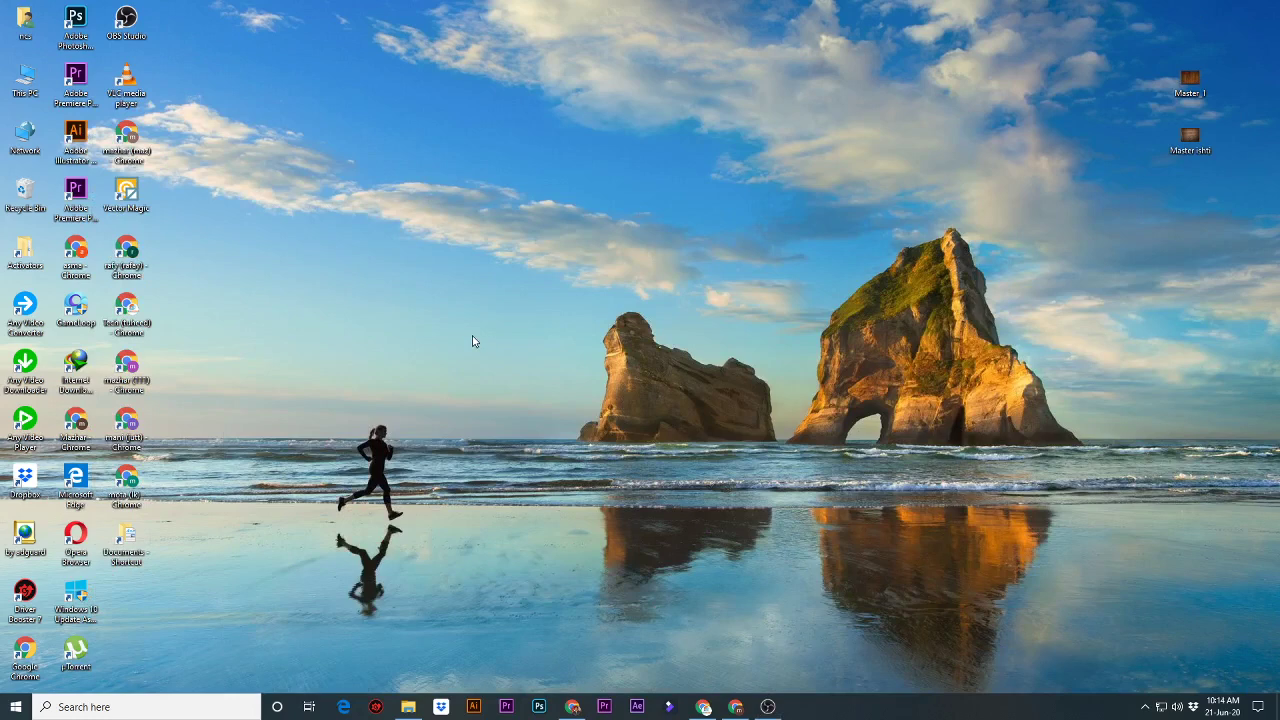
pyautogui.click(80, 30)
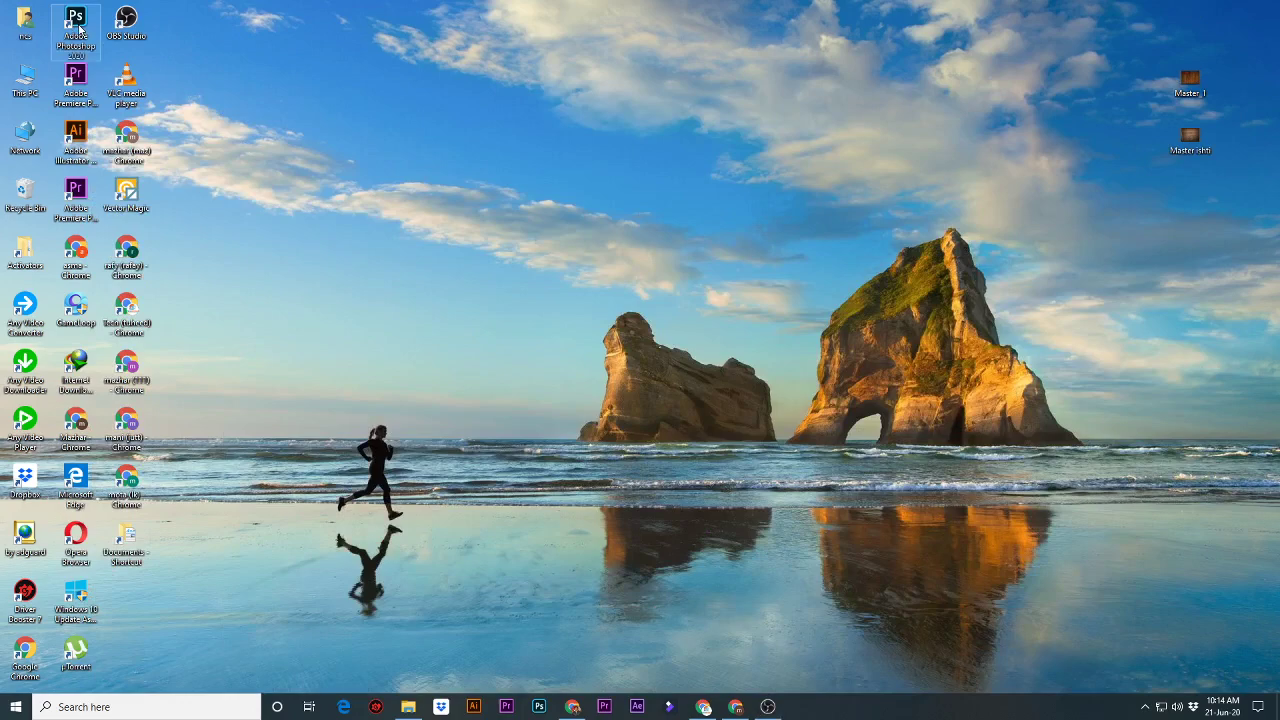
pyautogui.doubleClick(80, 30)
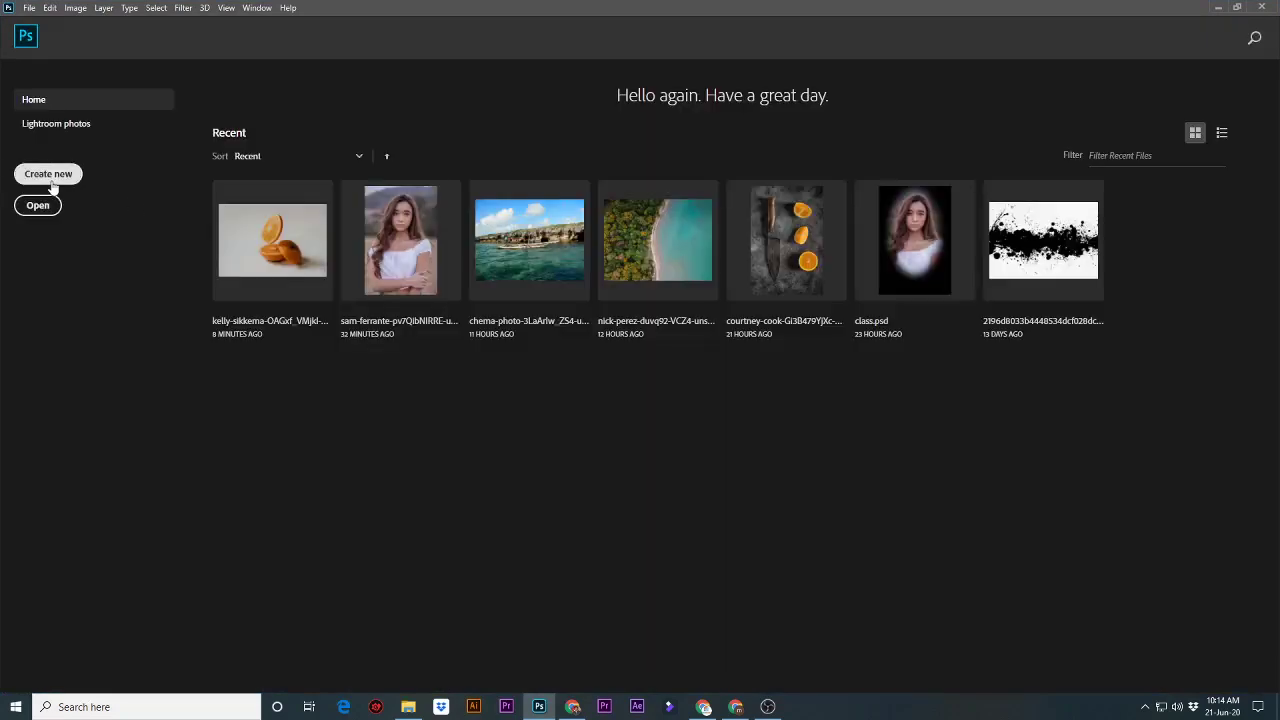
# Start a new document and show the Photo category's blank presets.
pyautogui.click(52, 180)
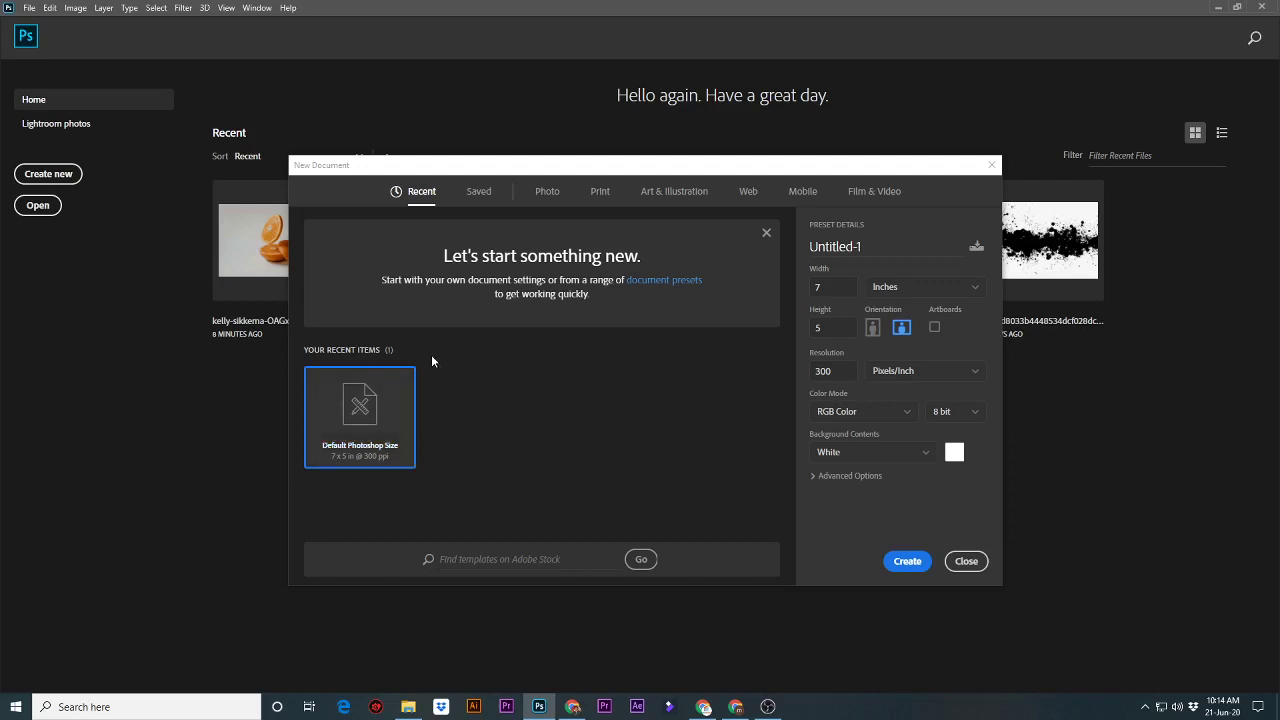
pyautogui.click(548, 195)
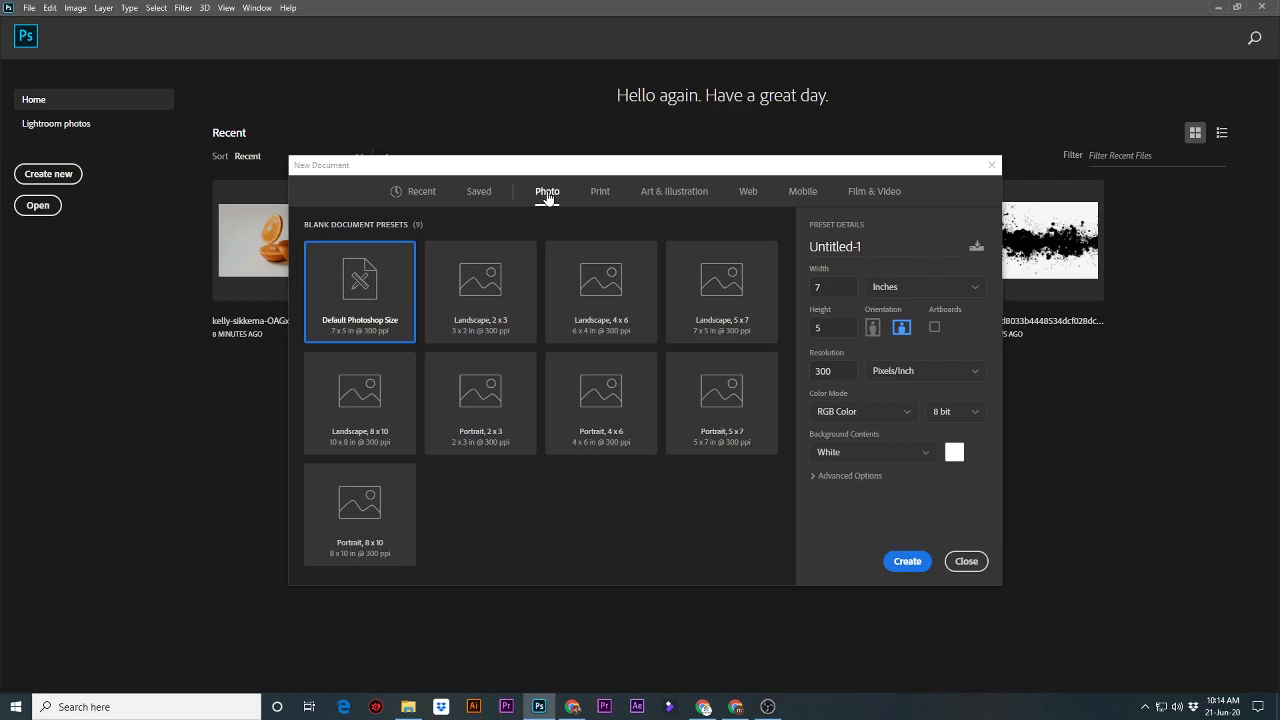
pyautogui.click(601, 193)
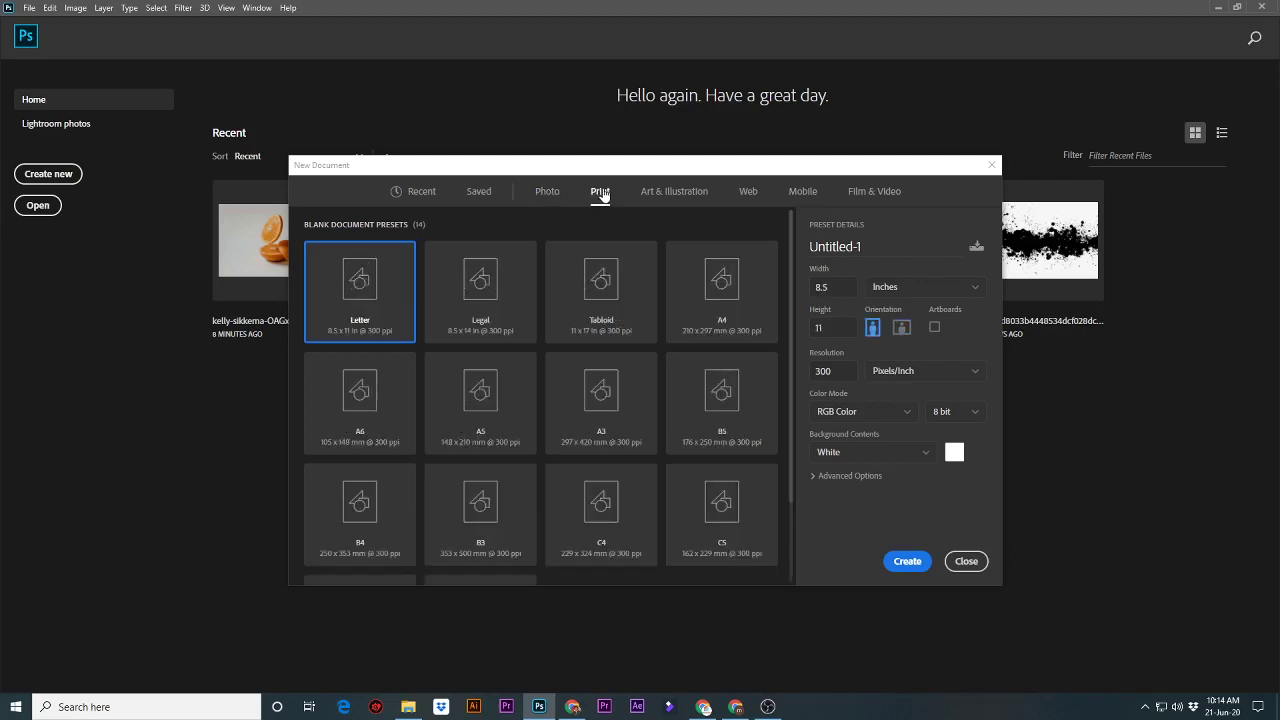
pyautogui.click(675, 201)
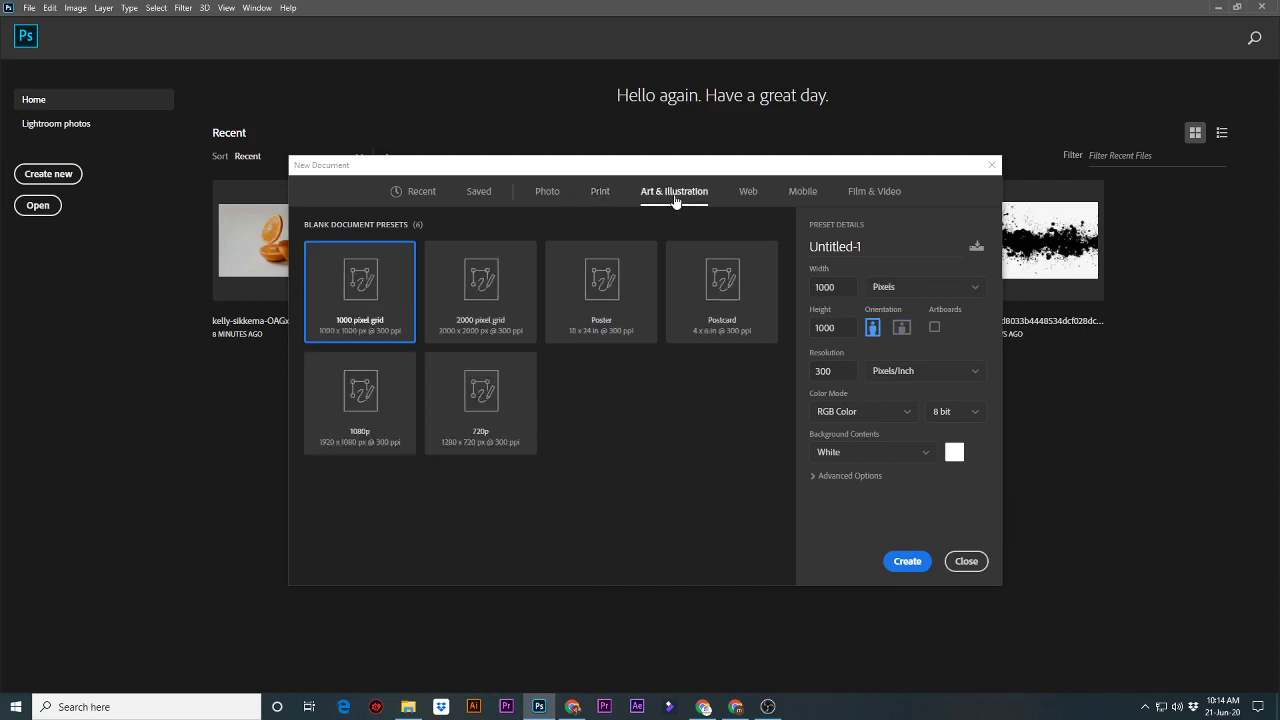
pyautogui.click(749, 196)
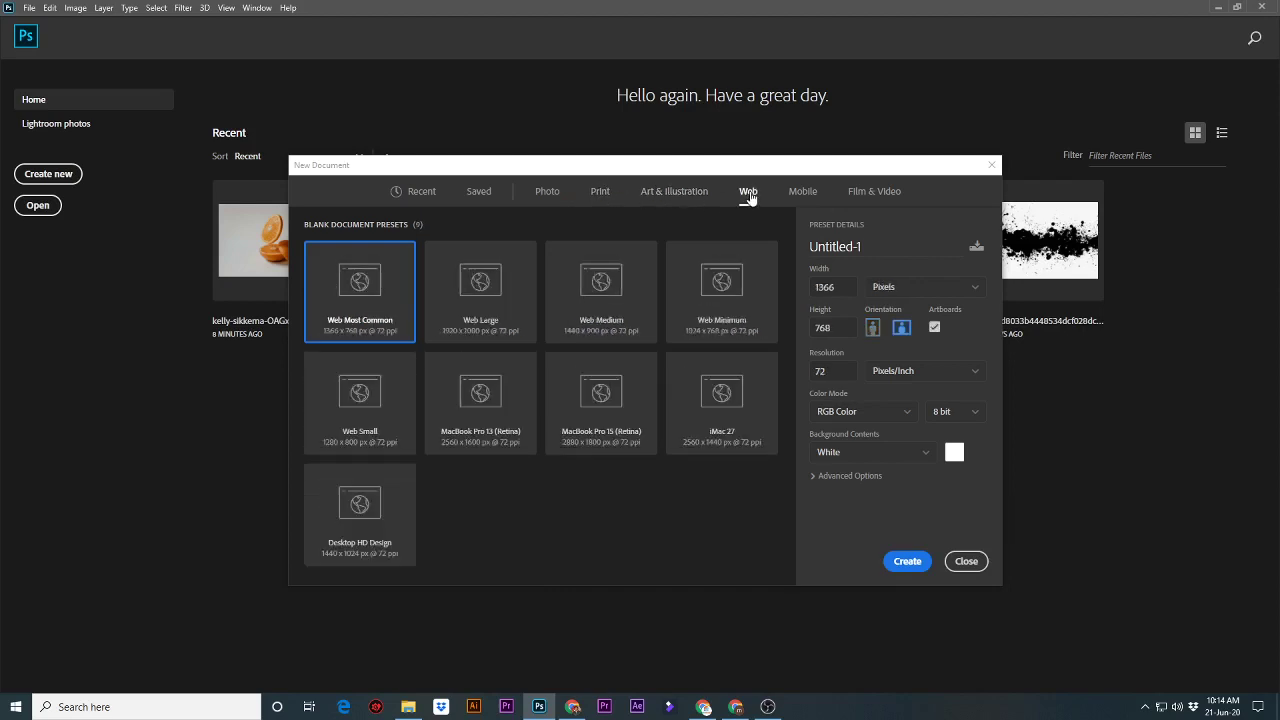
pyautogui.click(804, 197)
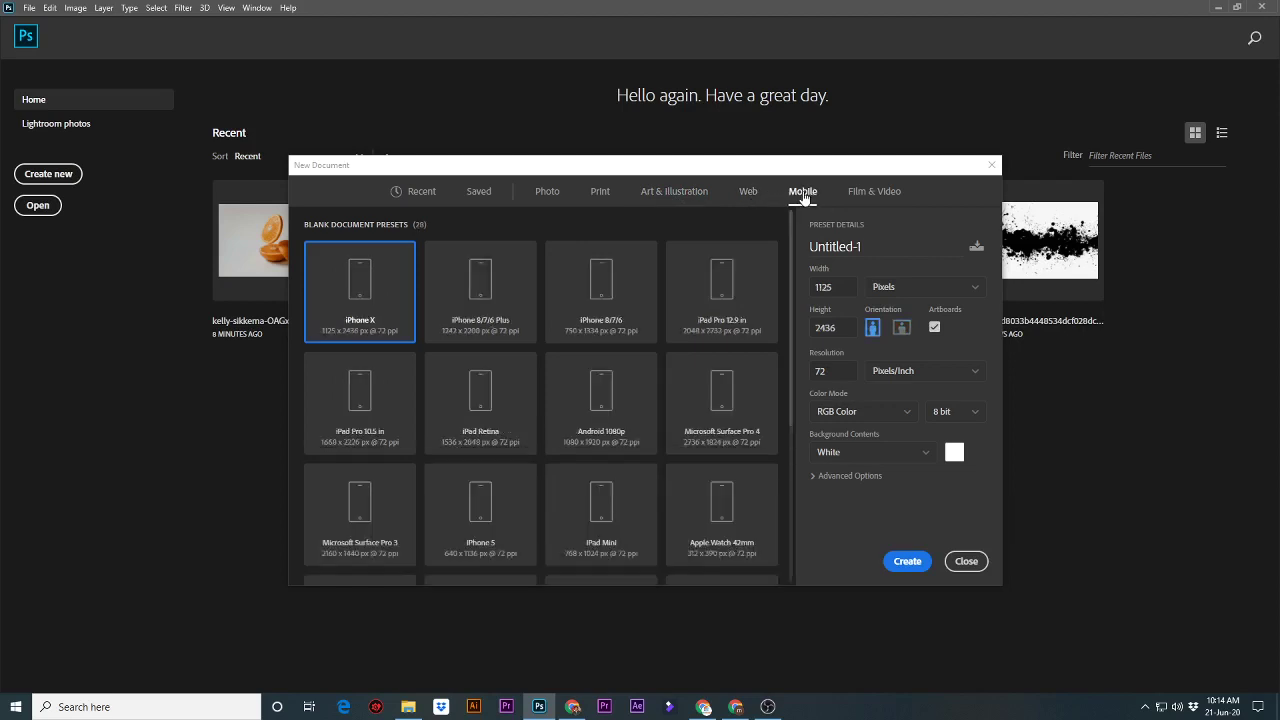
pyautogui.click(868, 195)
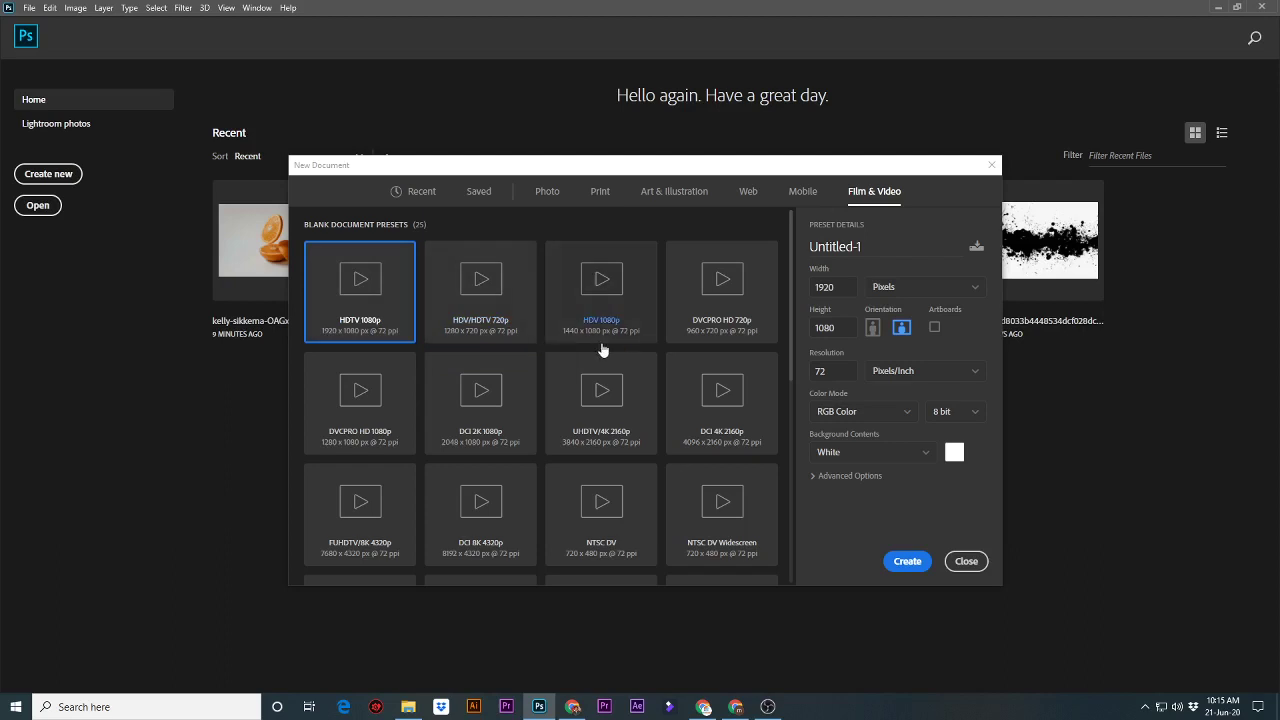
pyautogui.scroll(-1, 603, 349)
pyautogui.scroll(-1, 600, 347)
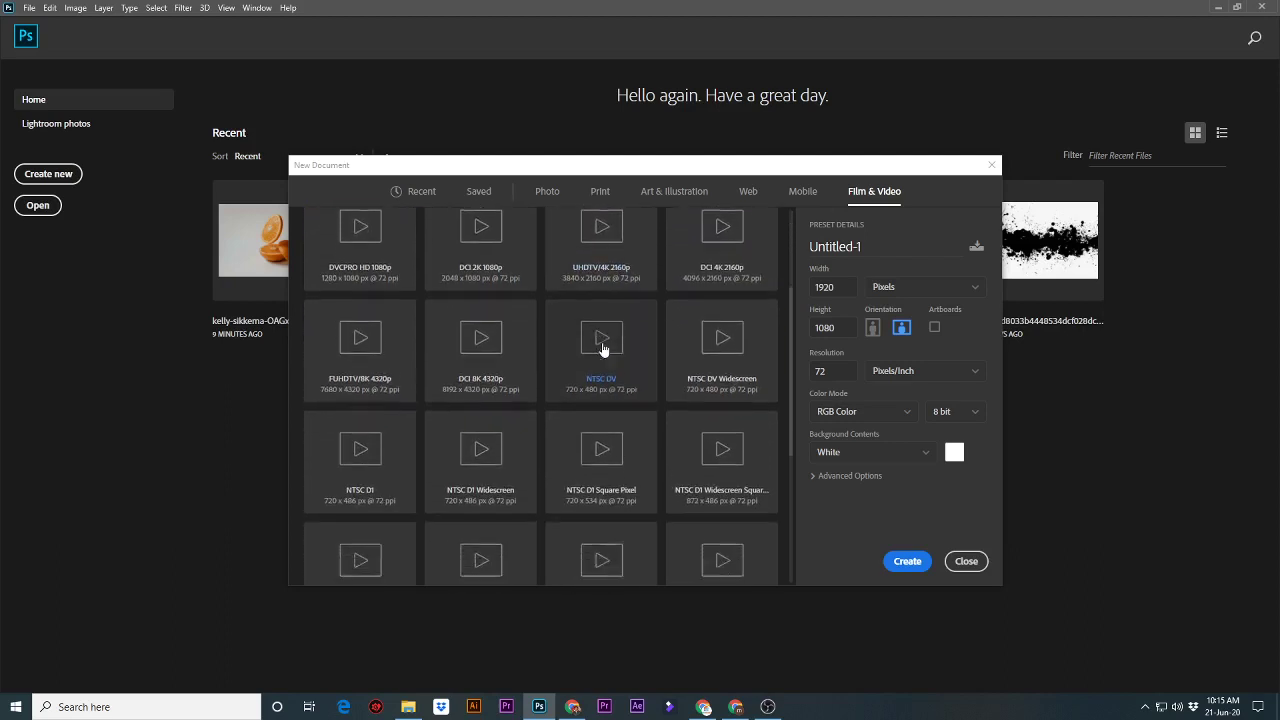
pyautogui.scroll(-1, 595, 346)
pyautogui.scroll(-1, 590, 345)
pyautogui.scroll(-1, 588, 343)
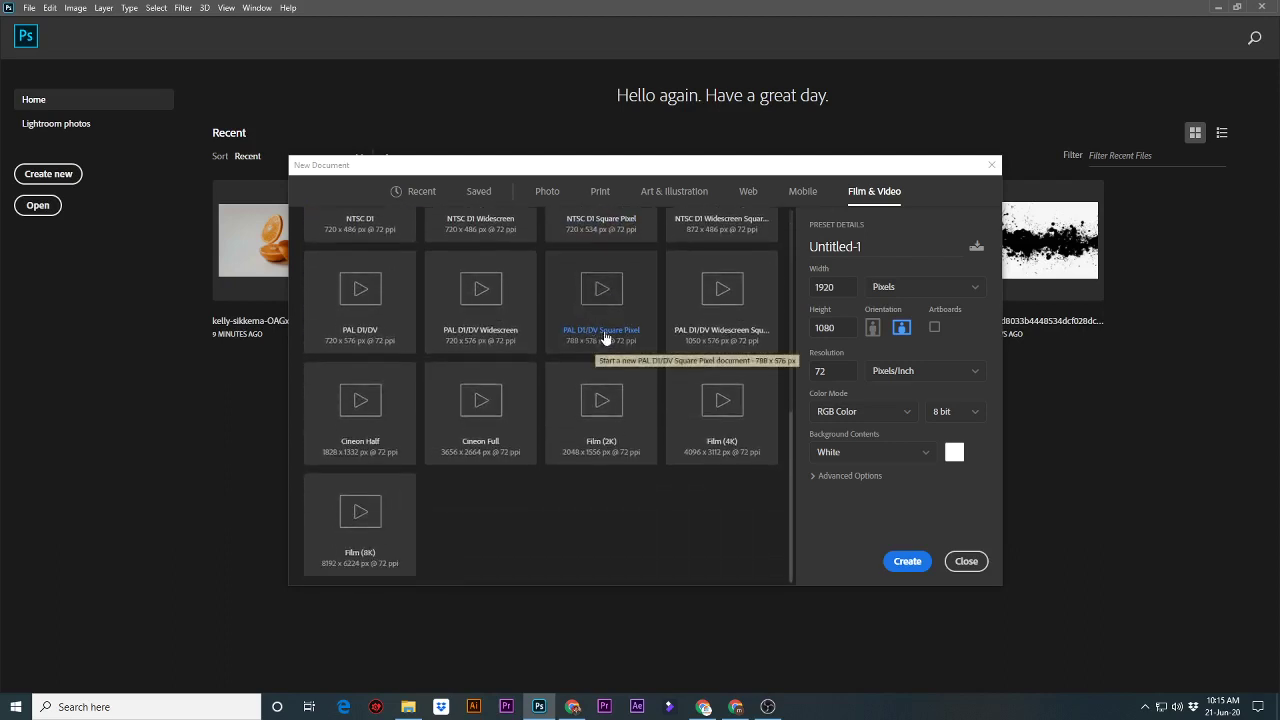
pyautogui.scroll(3, 560, 325)
pyautogui.scroll(1, 500, 290)
pyautogui.click(550, 194)
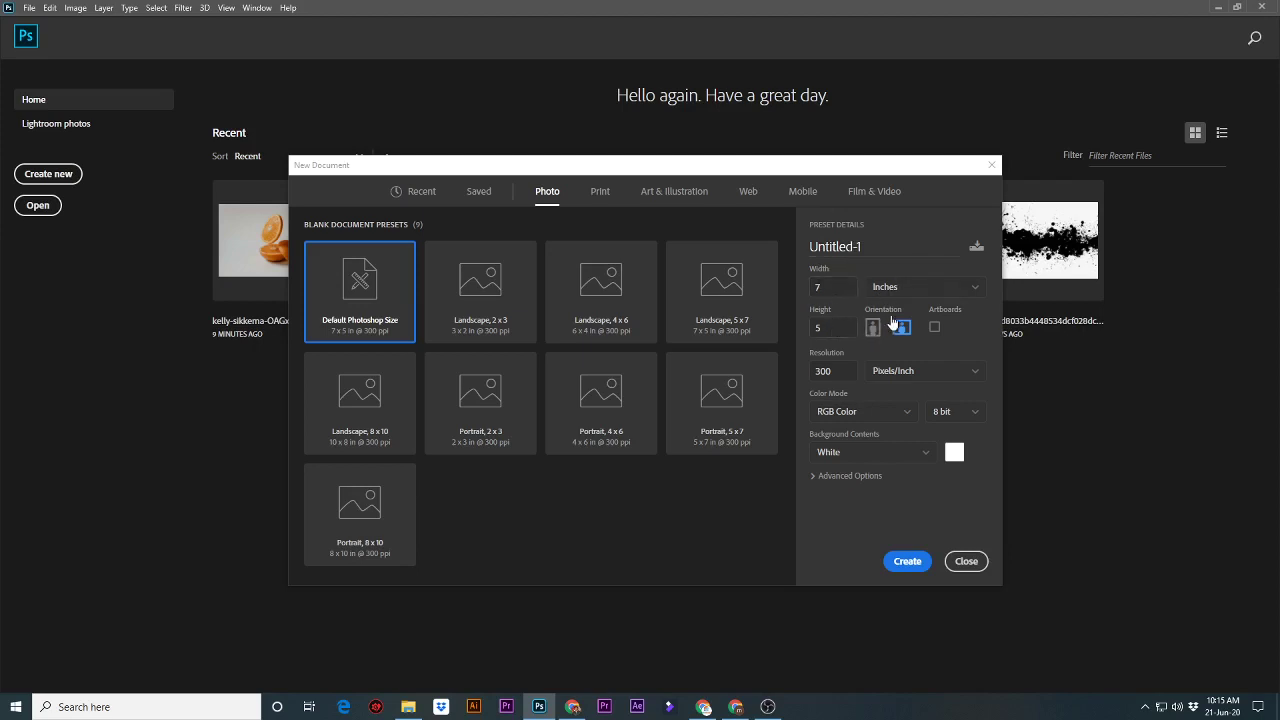
pyautogui.click(971, 289)
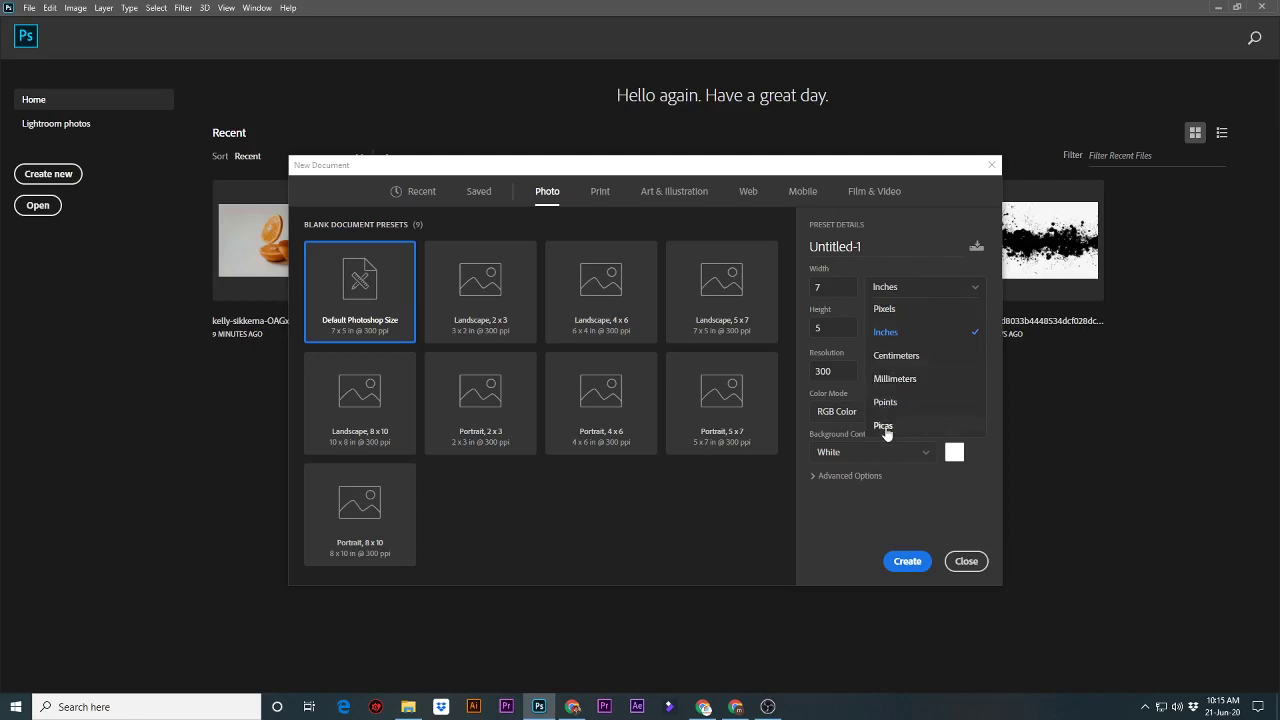
pyautogui.click(893, 381)
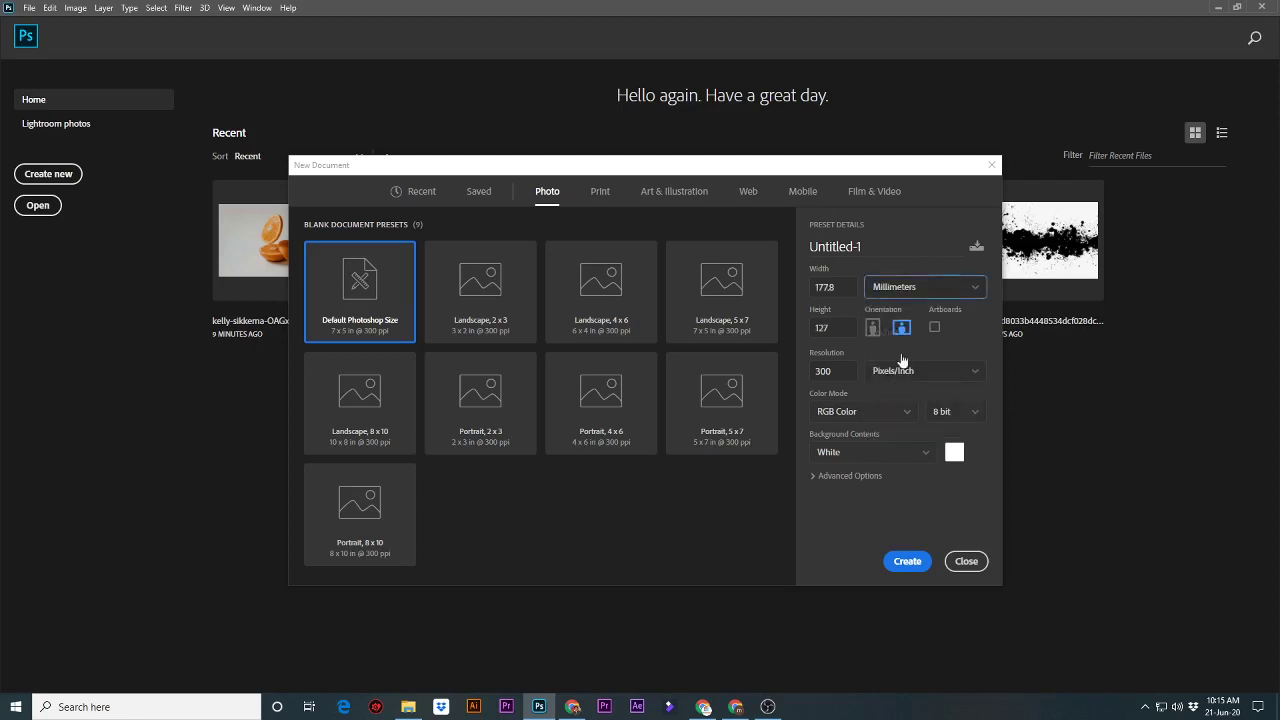
pyautogui.click(950, 292)
pyautogui.click(886, 333)
pyautogui.click(918, 292)
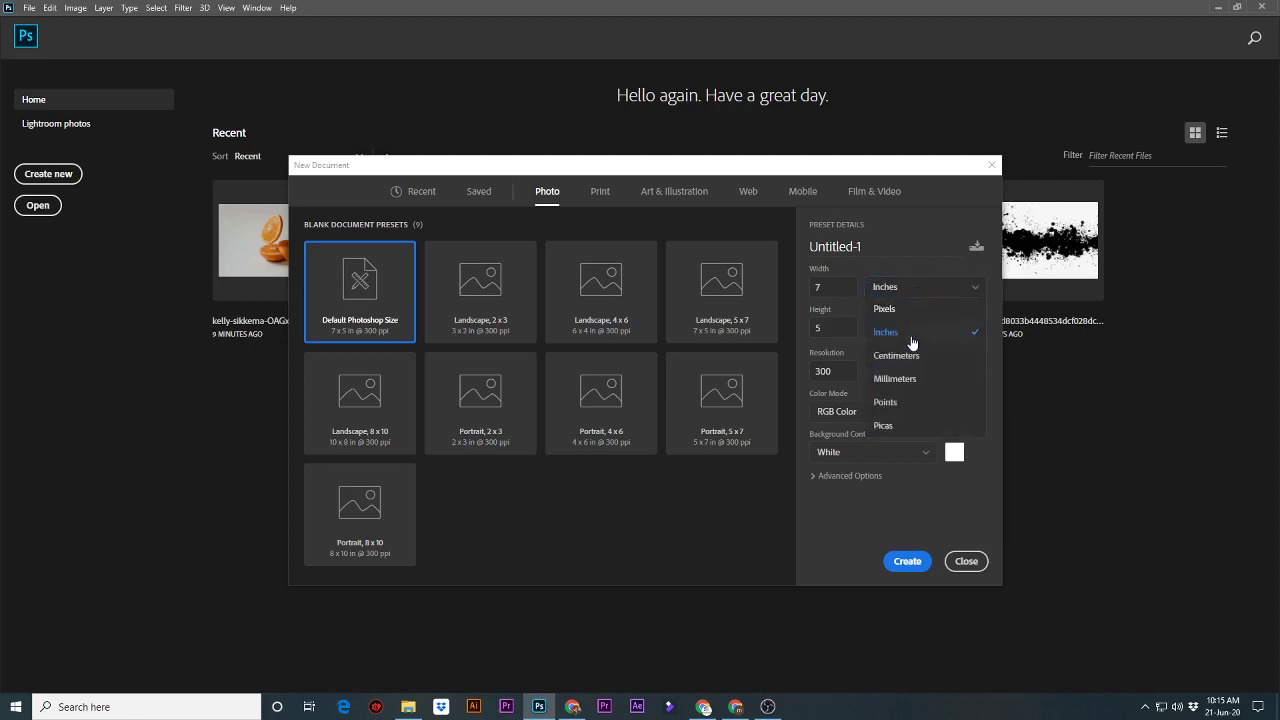
pyautogui.click(908, 380)
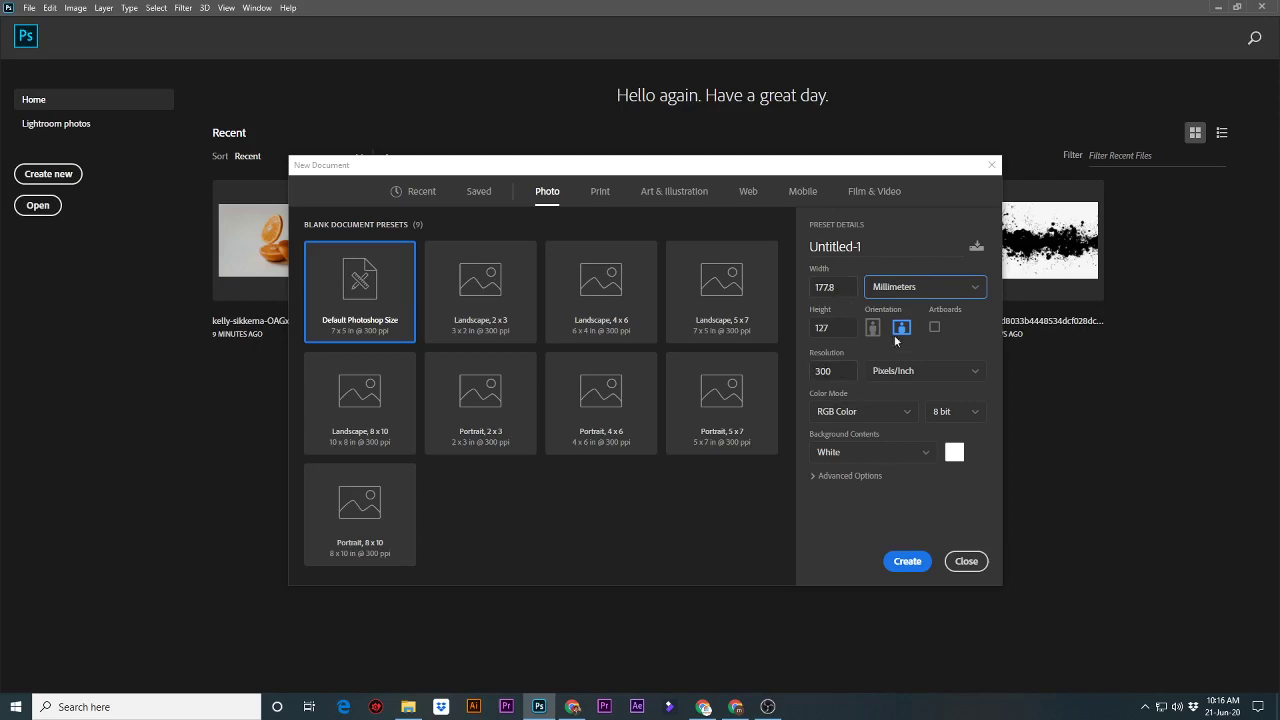
pyautogui.click(975, 290)
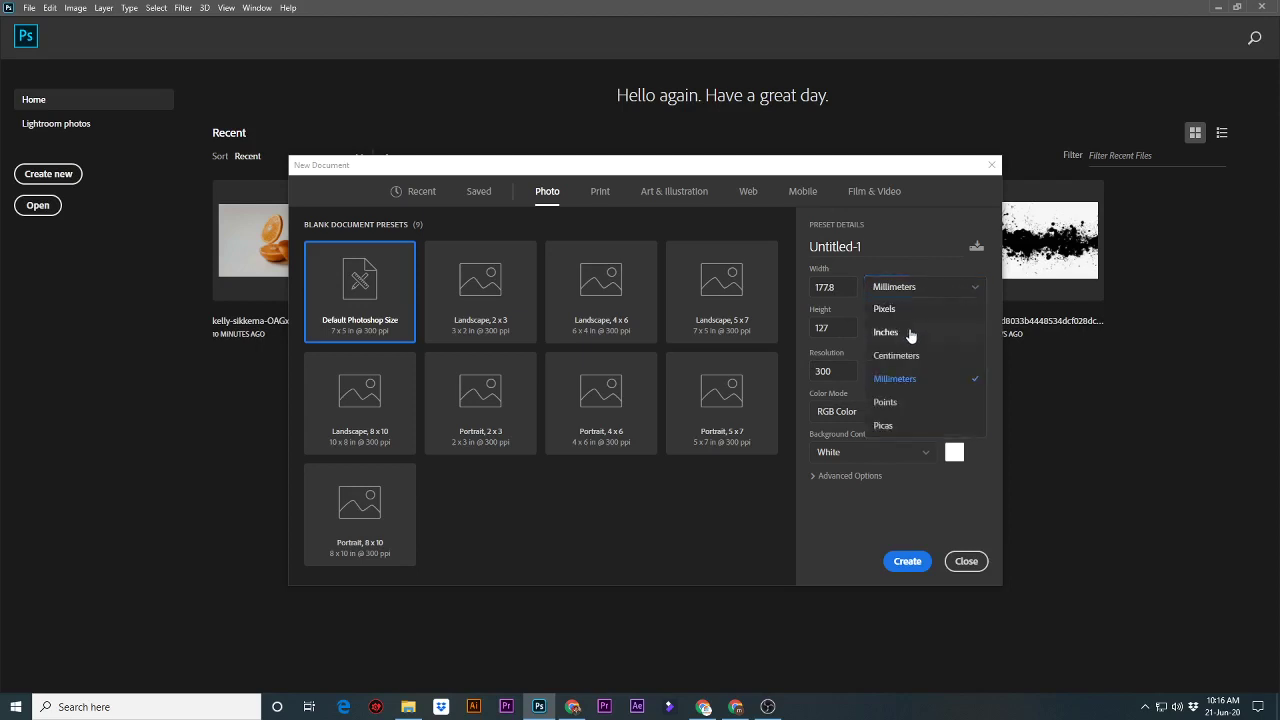
pyautogui.click(910, 331)
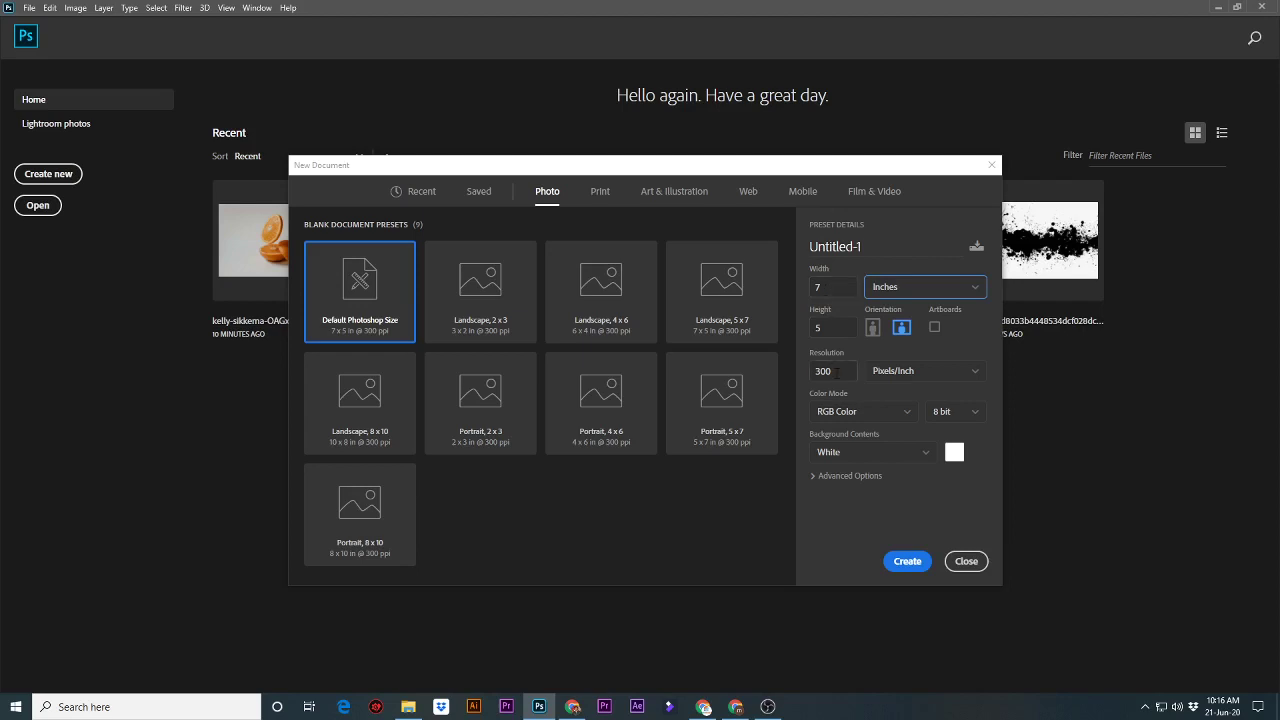
pyautogui.click(836, 371)
# Set the resolution to 70 pixels/inch, keeping RGB Color at 8 bit.
pyautogui.doubleClick(836, 371)
pyautogui.write('70')
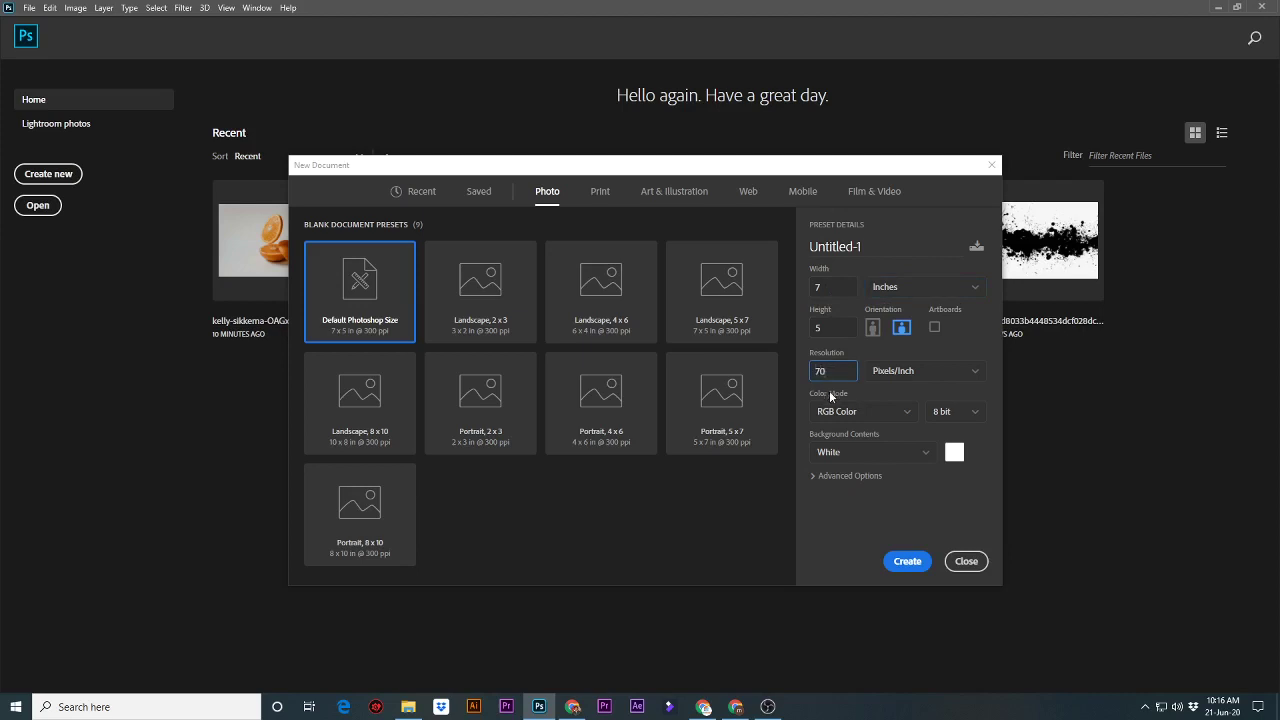
pyautogui.click(910, 418)
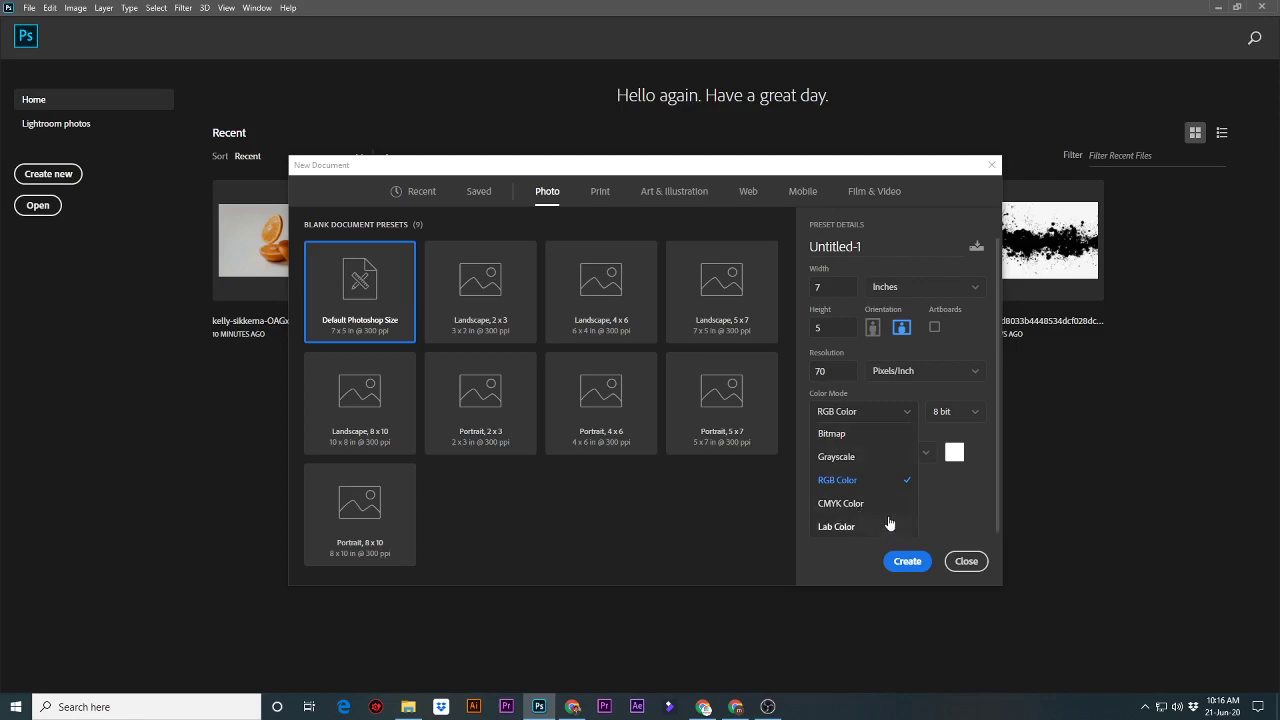
pyautogui.click(906, 416)
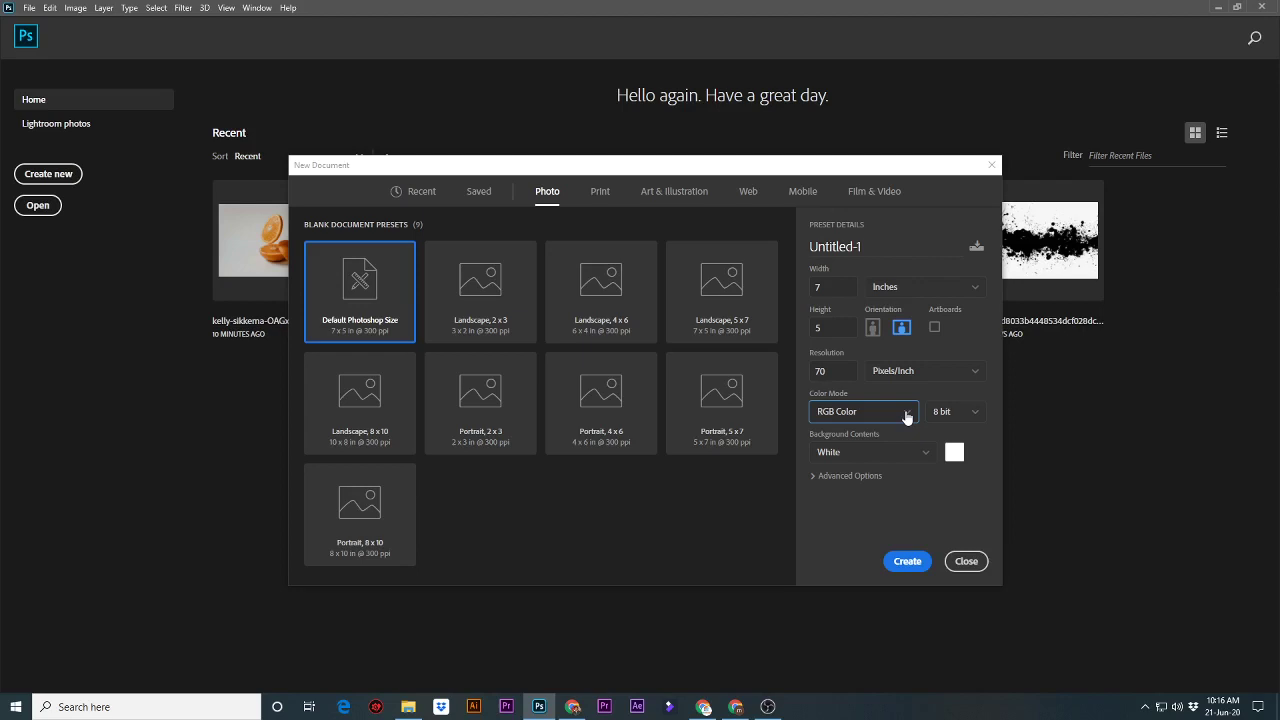
pyautogui.click(979, 417)
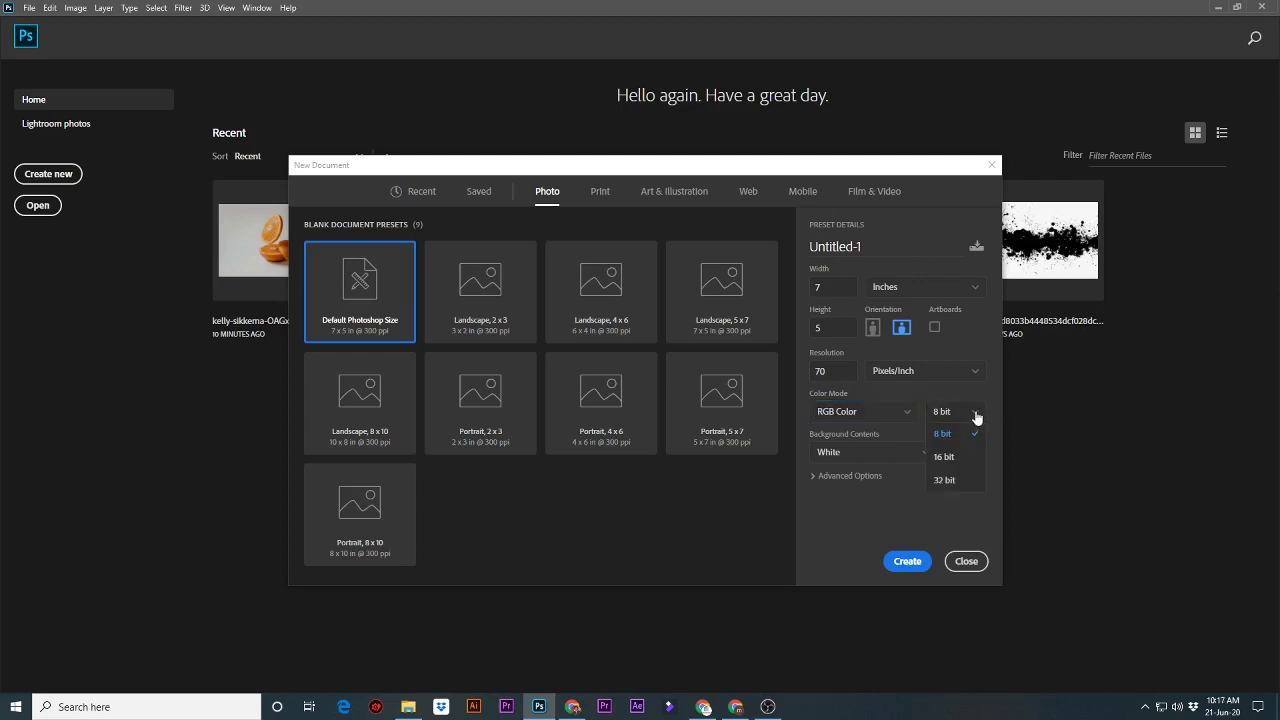
pyautogui.click(977, 417)
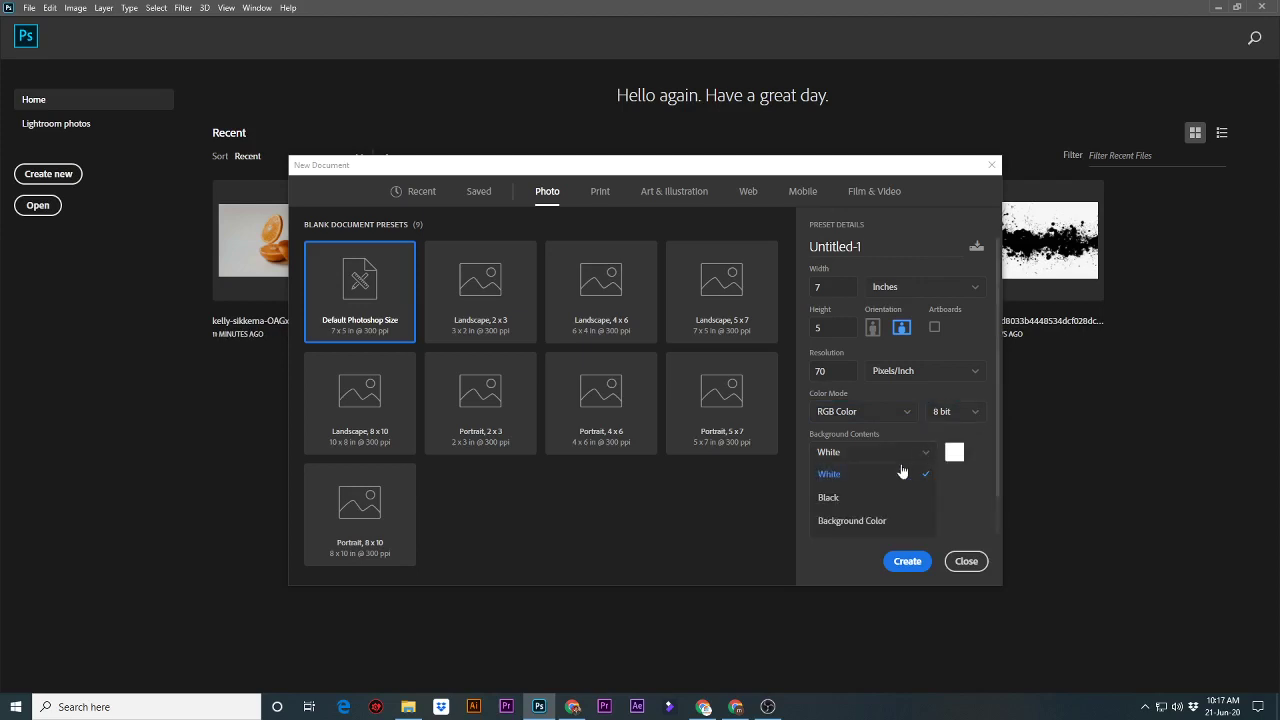
# Keep a White background and create the 7 x 5 inch, 70 ppi document.
pyautogui.scroll(-1, 885, 495)
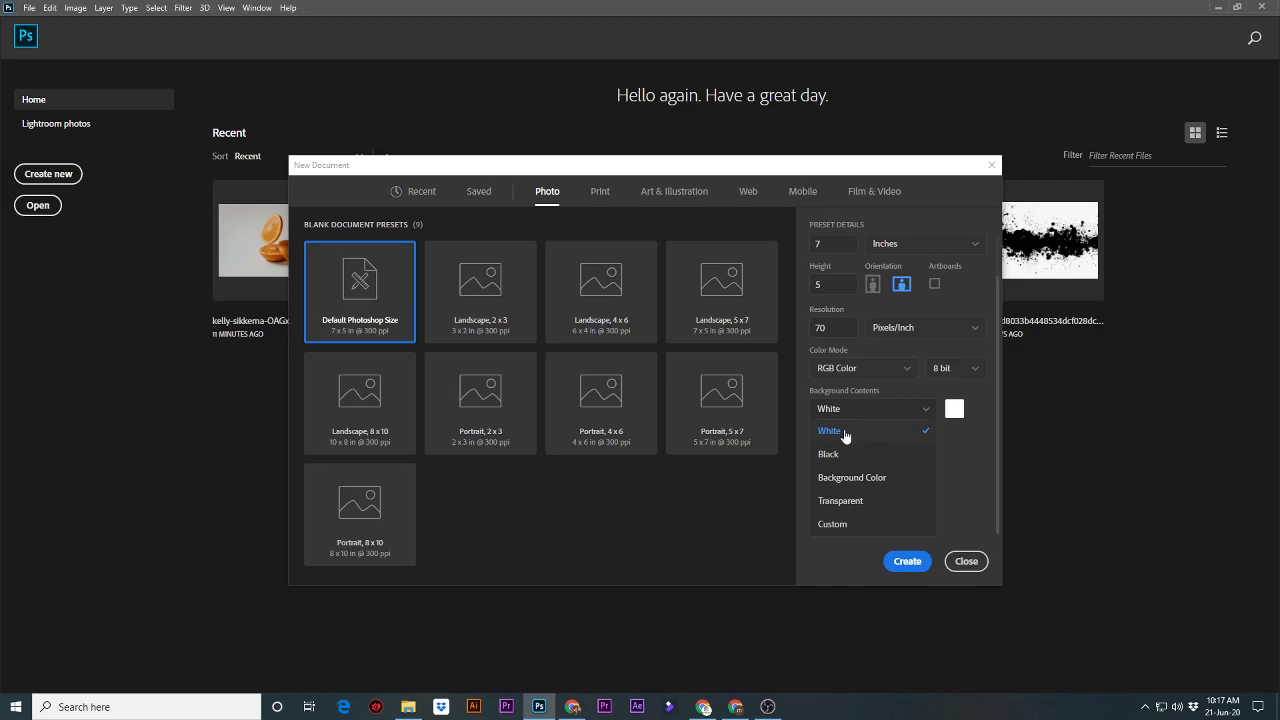
pyautogui.click(927, 418)
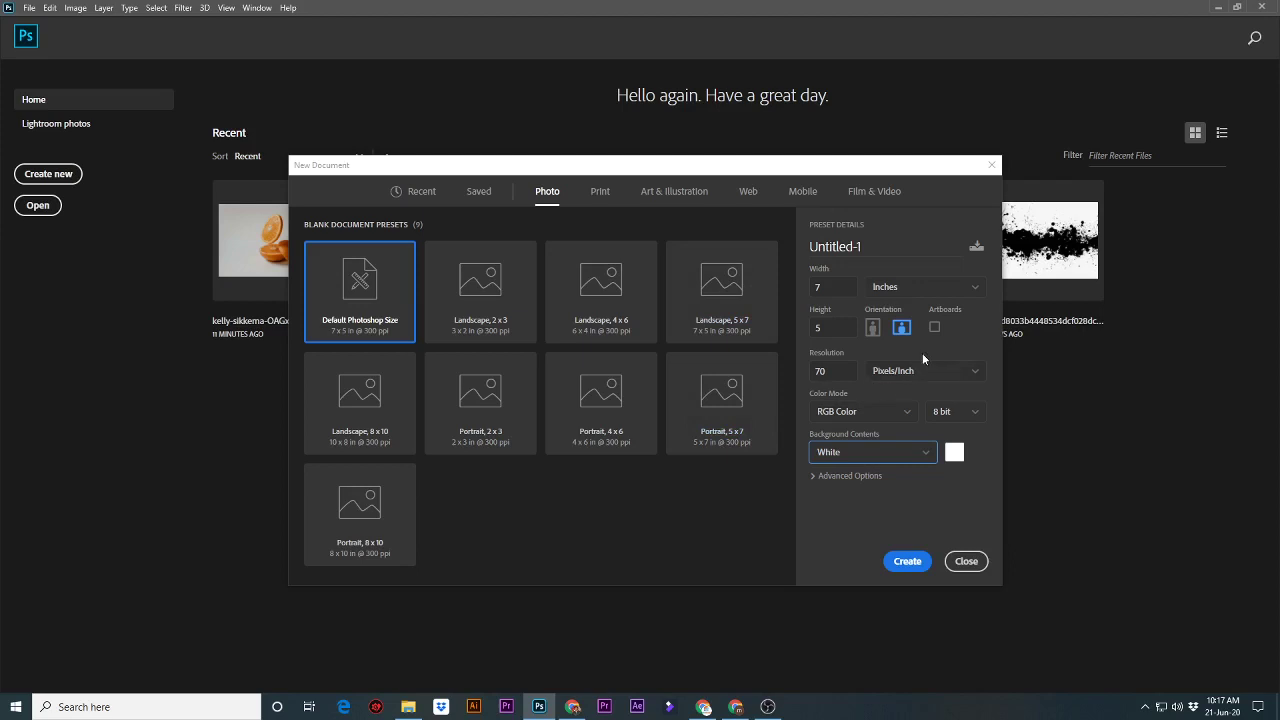
pyautogui.click(898, 561)
pyautogui.click(907, 562)
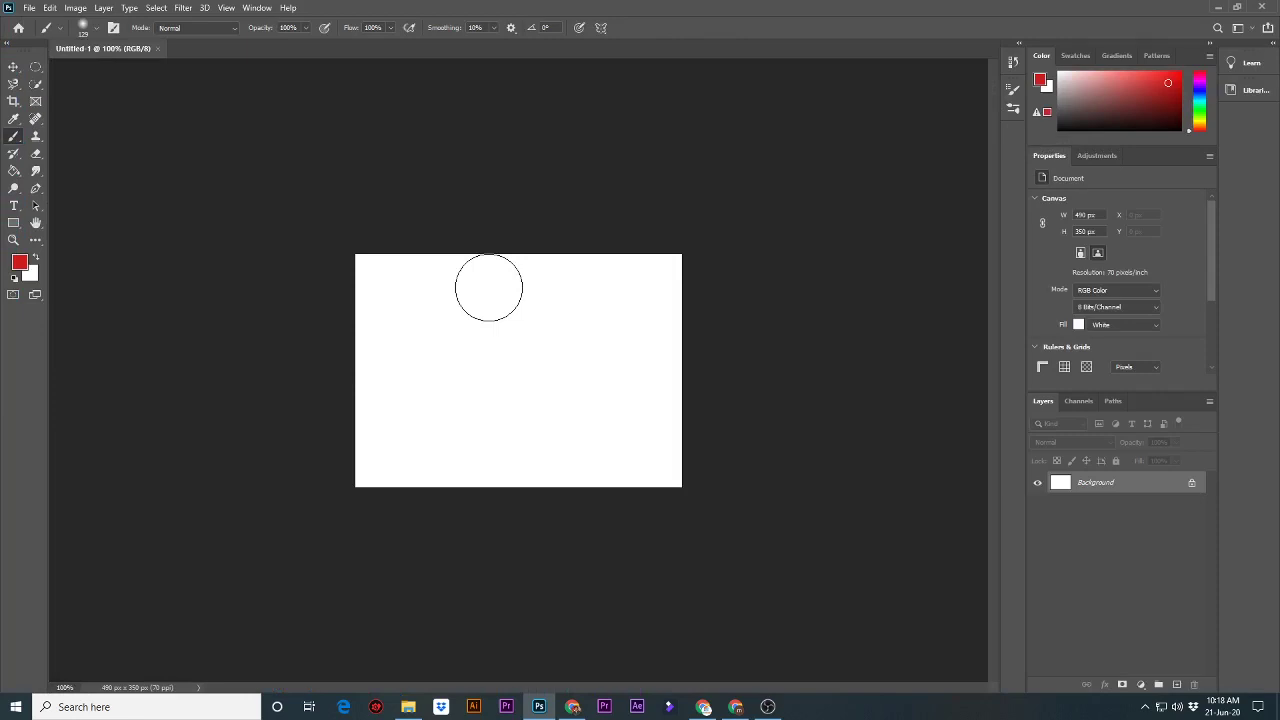
# Scrubby-zoom the blank canvas to about 205% with the Zoom tool.
pyautogui.click(14, 70)
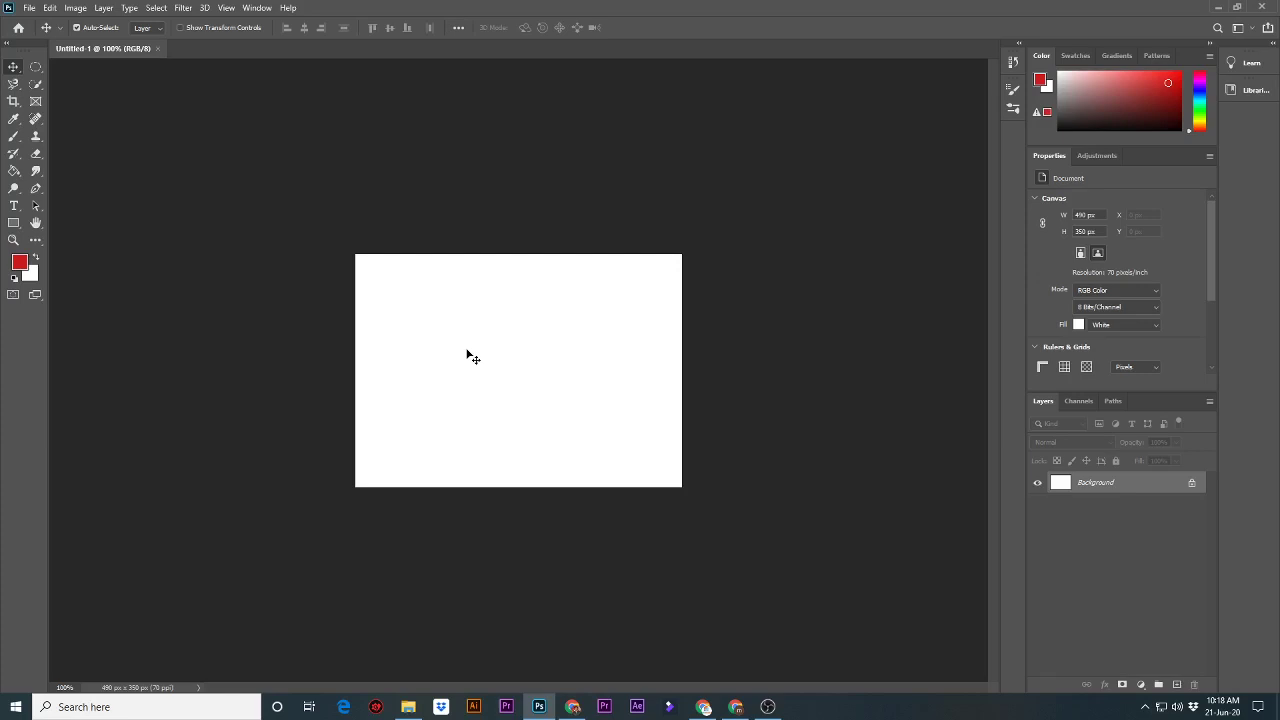
pyautogui.press('z')
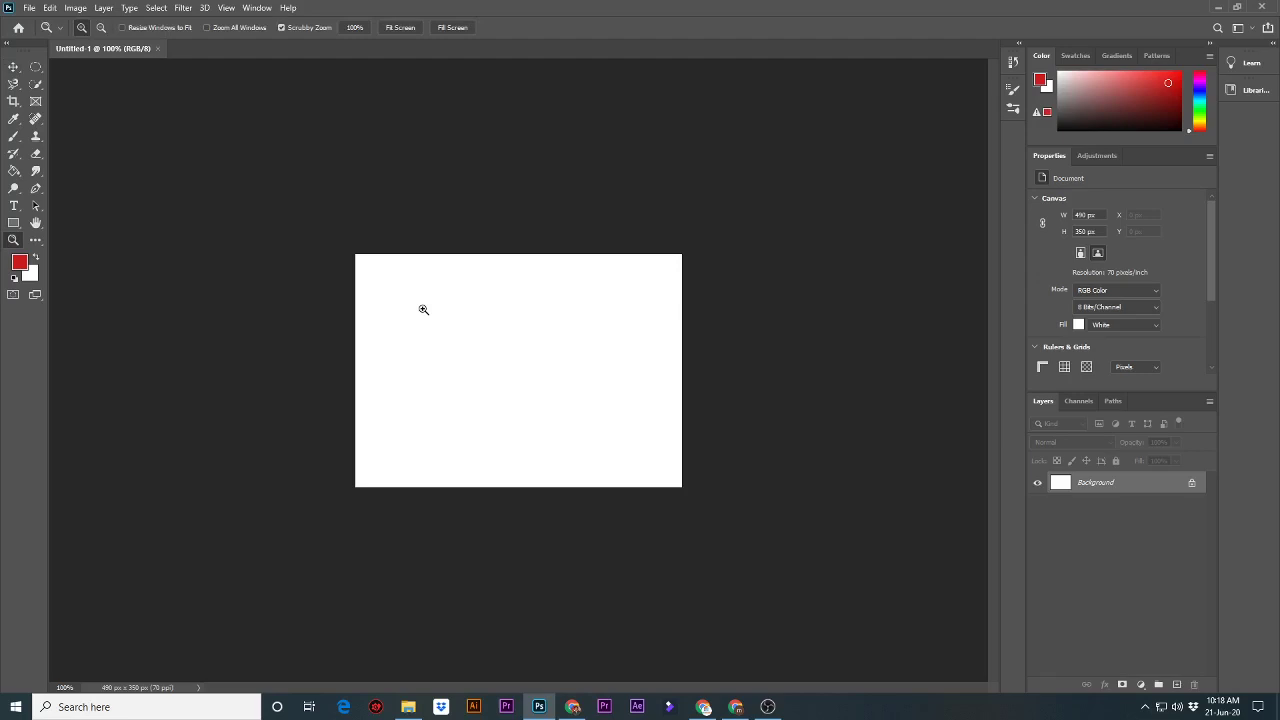
pyautogui.moveTo(423, 309)
pyautogui.mouseDown()
pyautogui.moveTo(531, 398)
pyautogui.moveTo(489, 346)
pyautogui.mouseUp()
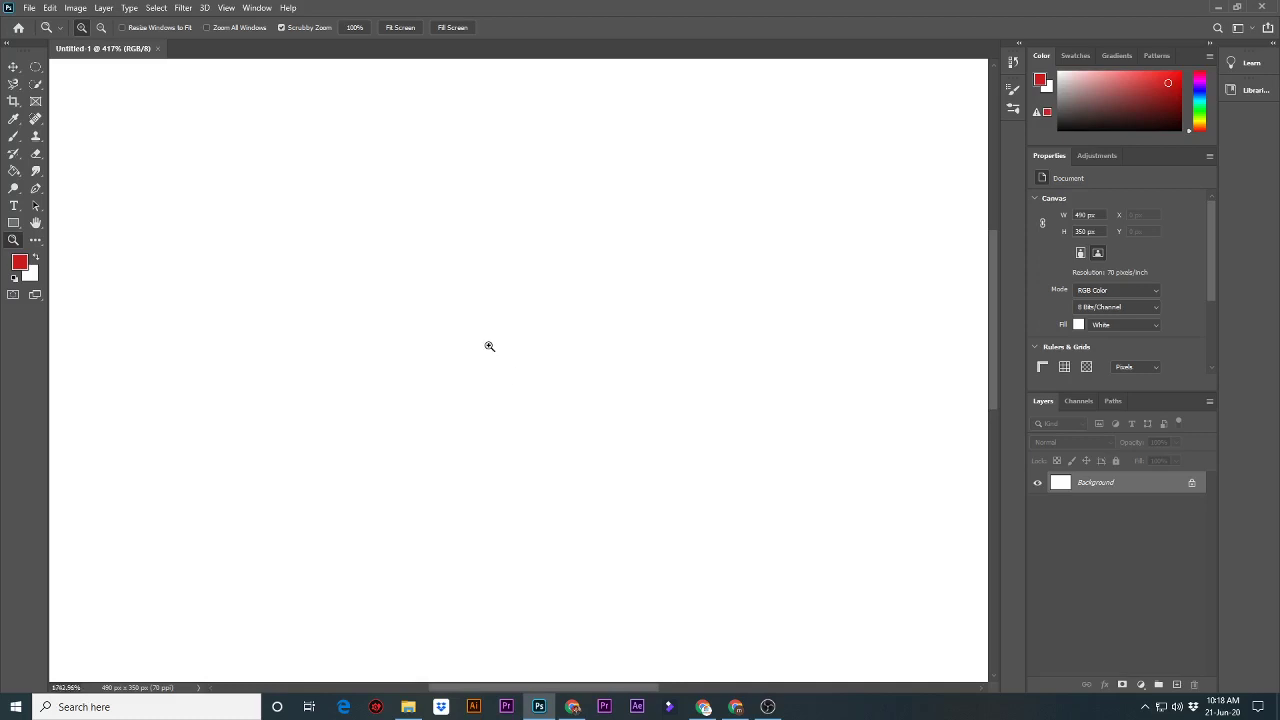
pyautogui.moveTo(489, 346)
pyautogui.mouseDown()
pyautogui.moveTo(544, 399)
pyautogui.moveTo(442, 297)
pyautogui.mouseUp()
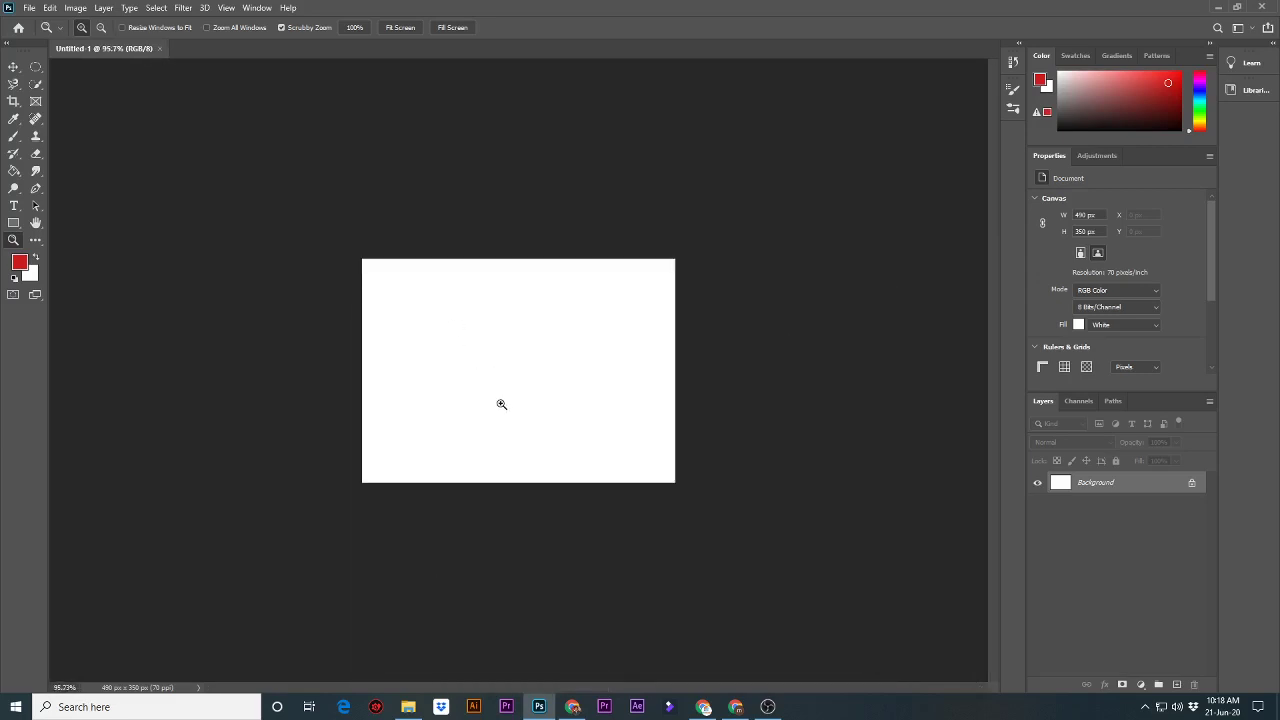
pyautogui.moveTo(446, 320)
pyautogui.mouseDown()
pyautogui.moveTo(472, 351)
pyautogui.moveTo(460, 331)
pyautogui.mouseUp()
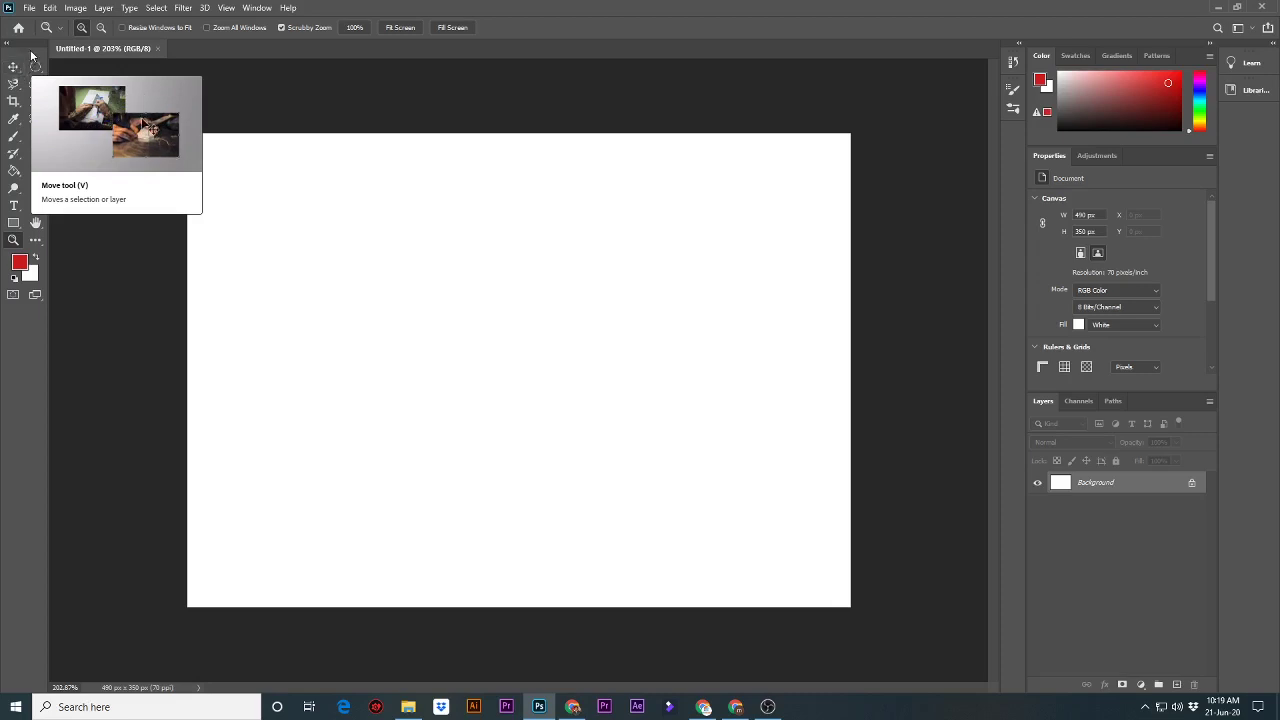
# Float the Tools panel over the canvas as a single narrow column.
pyautogui.moveTo(32, 52); pyautogui.dragTo(263, 62)
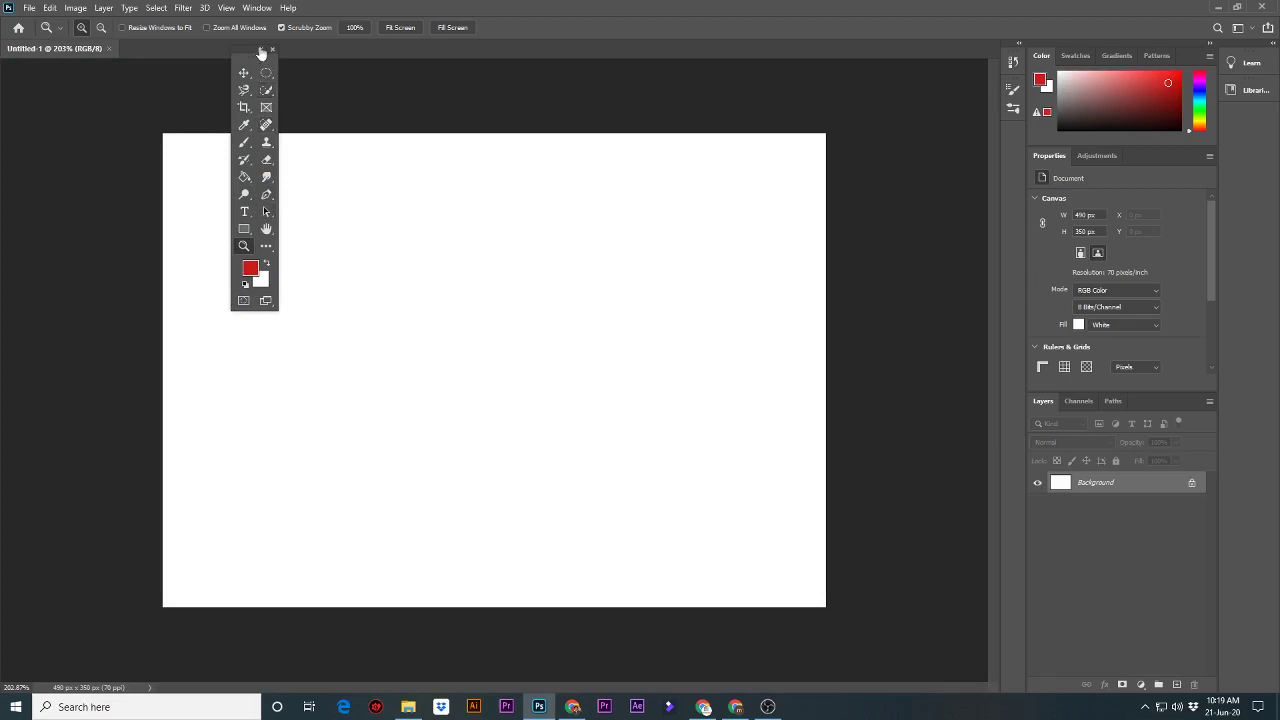
pyautogui.click(263, 55)
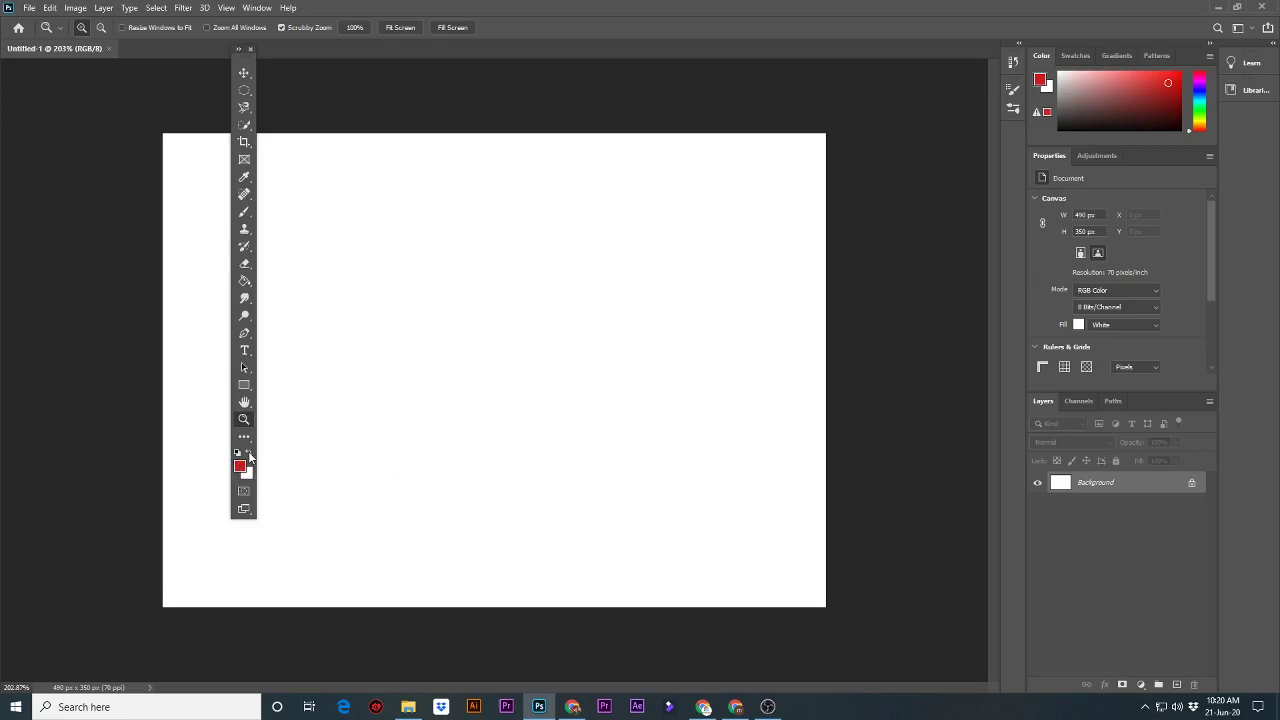
pyautogui.click(250, 457)
pyautogui.click(250, 457)
pyautogui.click(250, 457)
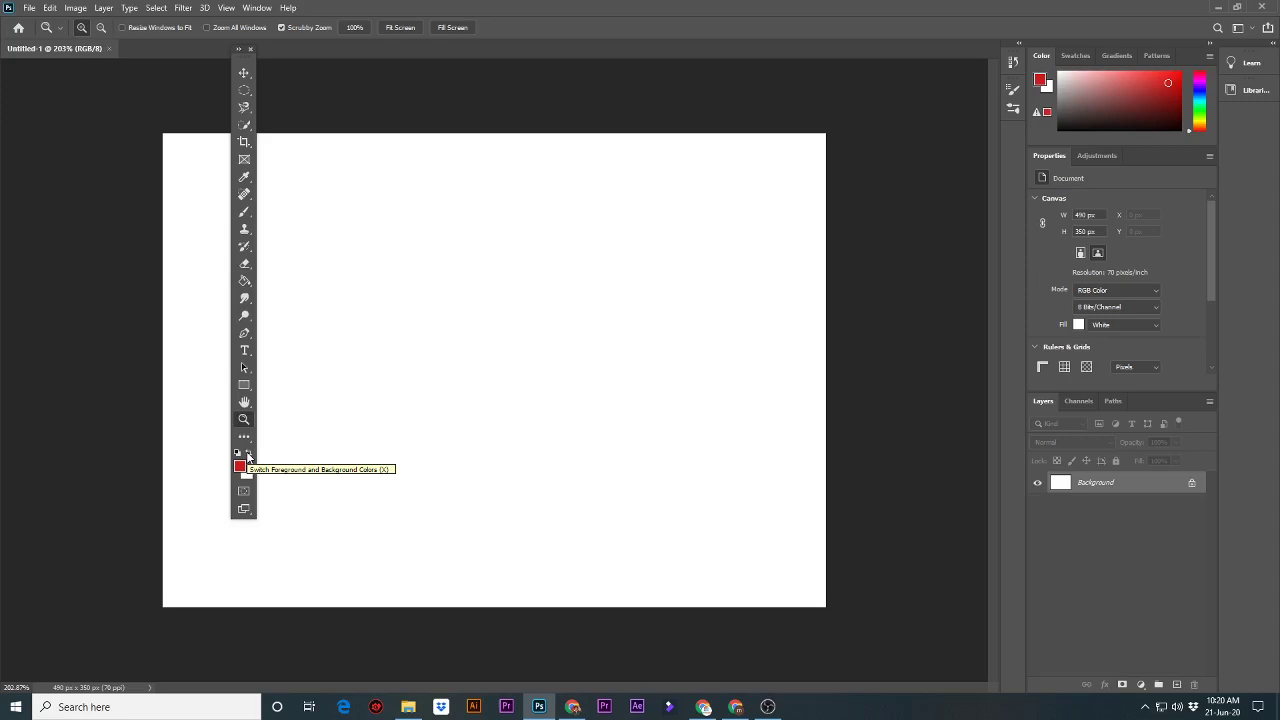
pyautogui.click(248, 456)
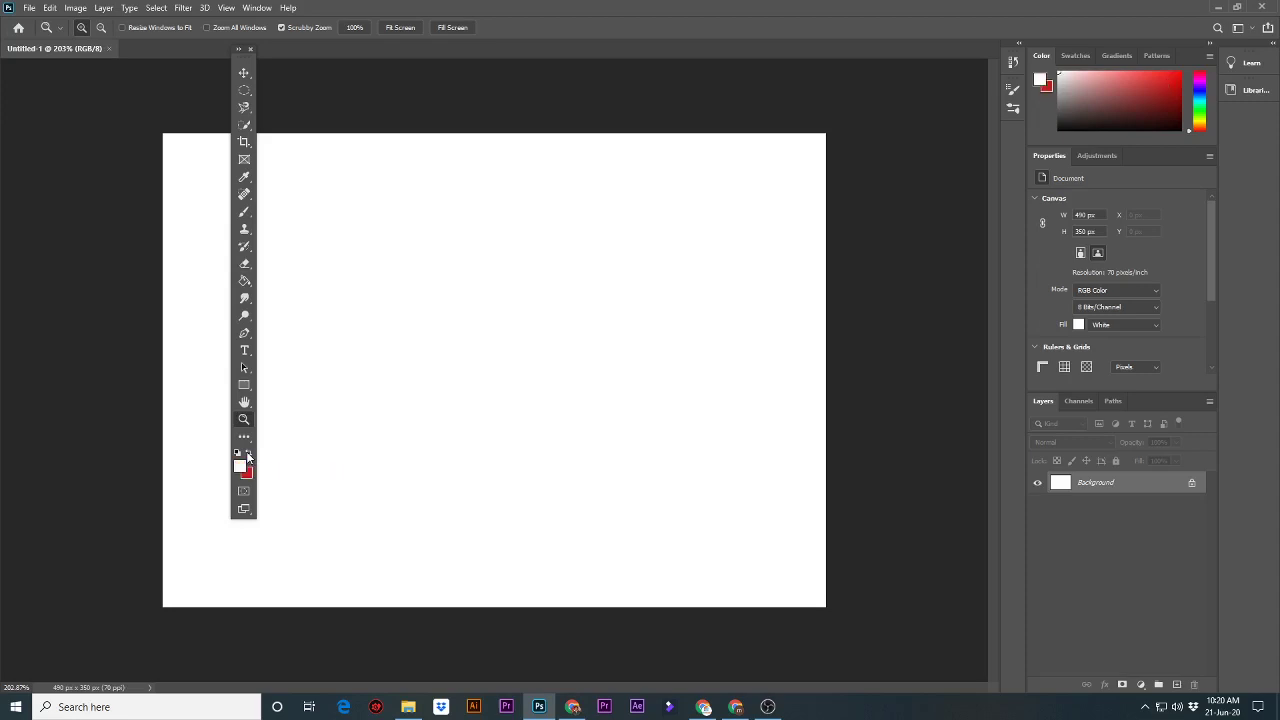
pyautogui.click(248, 456)
pyautogui.click(248, 456)
# Re-dock the Tools panel on the left and select the Brush tool.
pyautogui.click(241, 50)
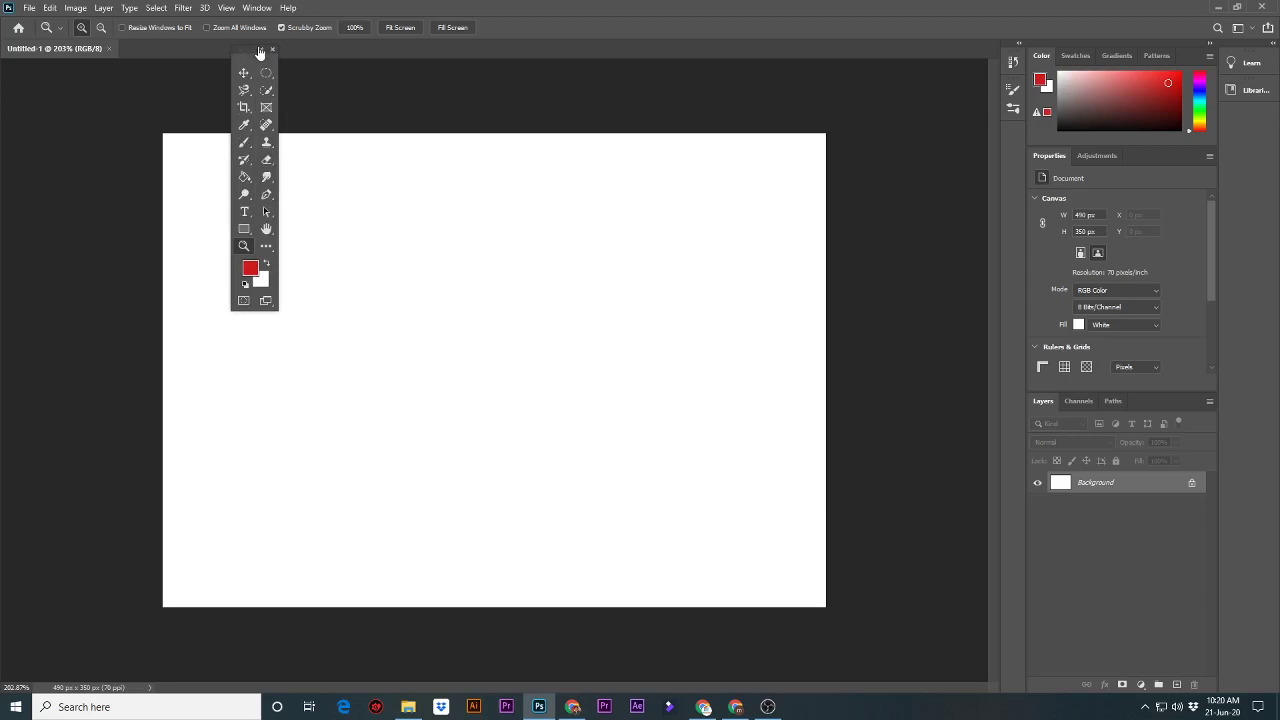
pyautogui.click(259, 49)
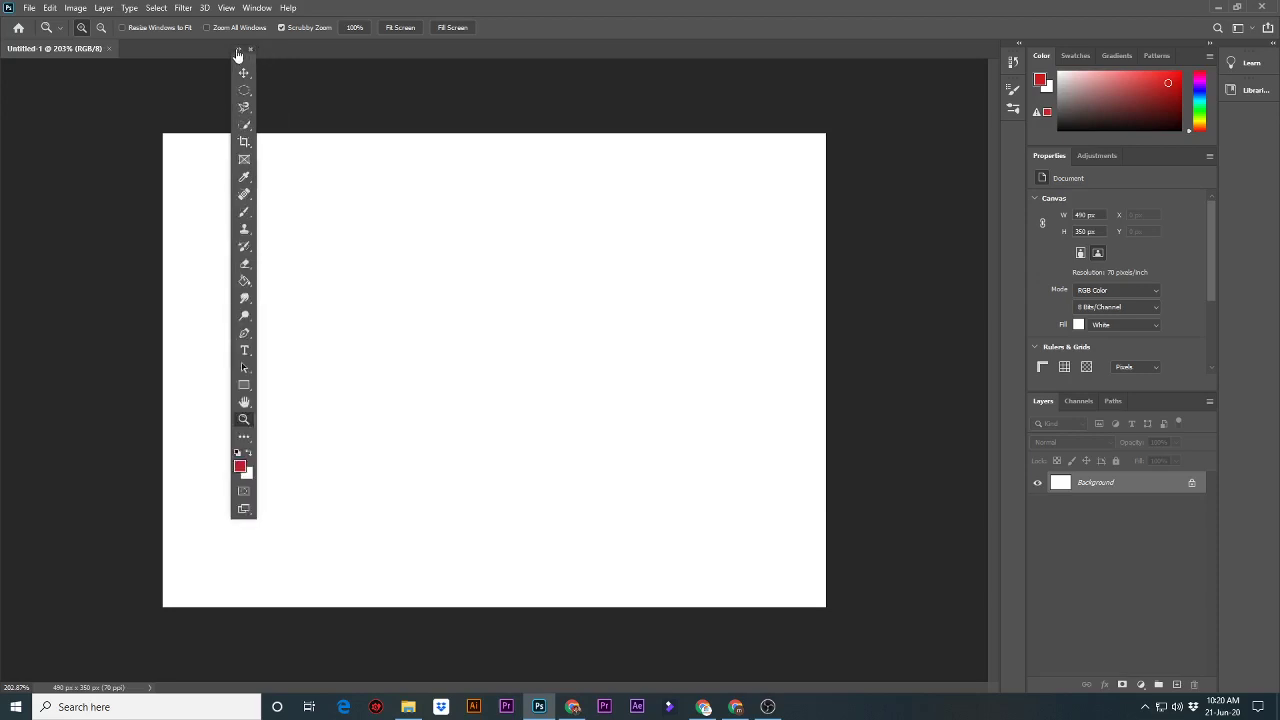
pyautogui.click(237, 49)
pyautogui.moveTo(246, 48); pyautogui.dragTo(7, 52)
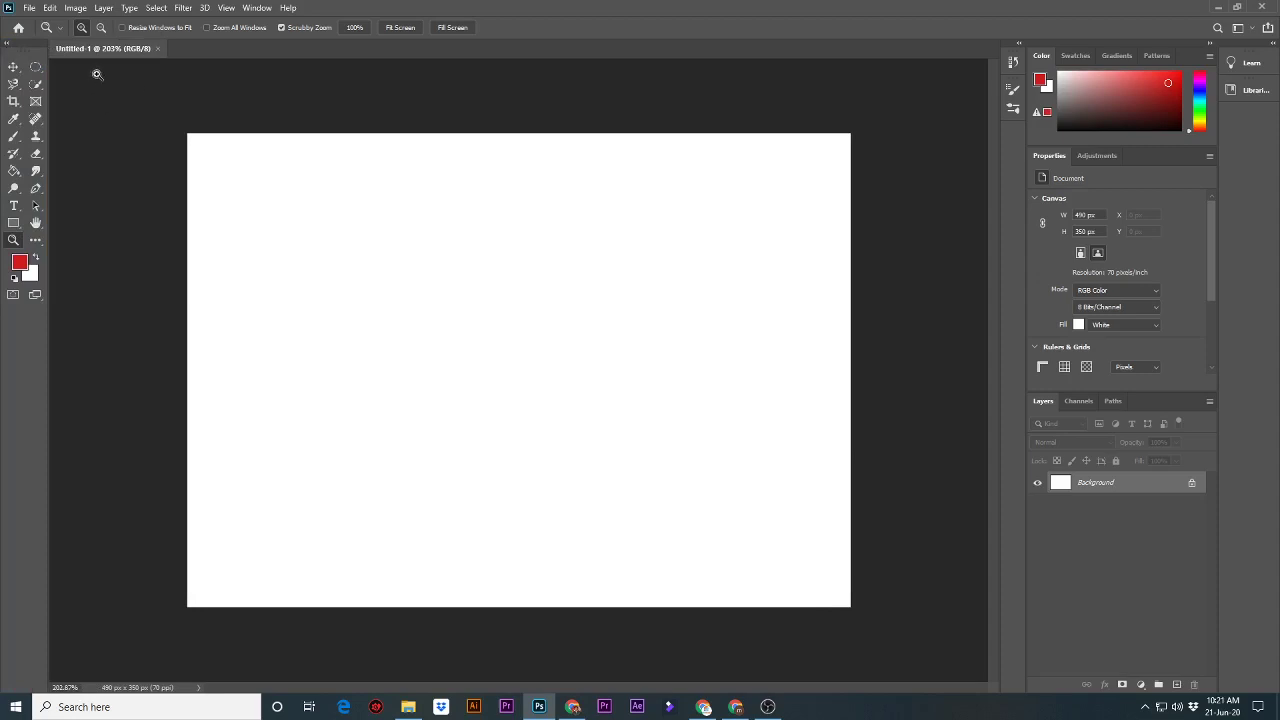
pyautogui.click(17, 136)
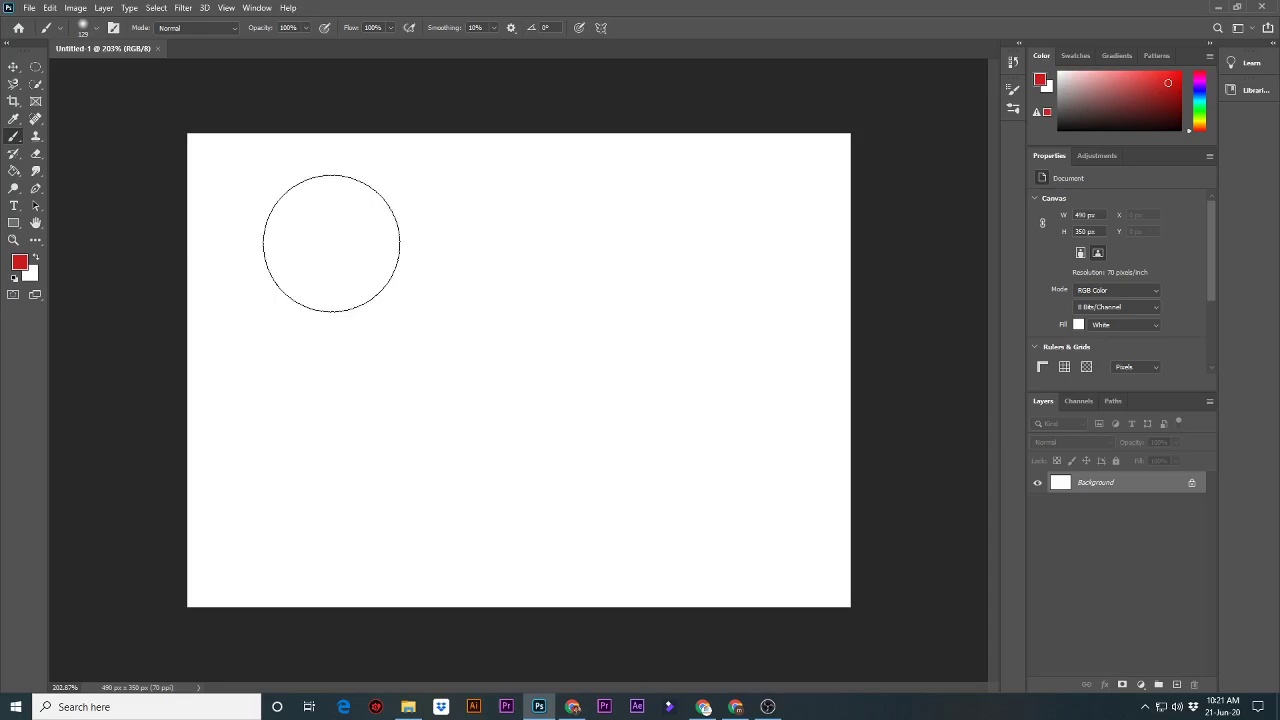
# Try brush sizes from tiny up to 700 px, settling around 70 px.
pyautogui.press('[')
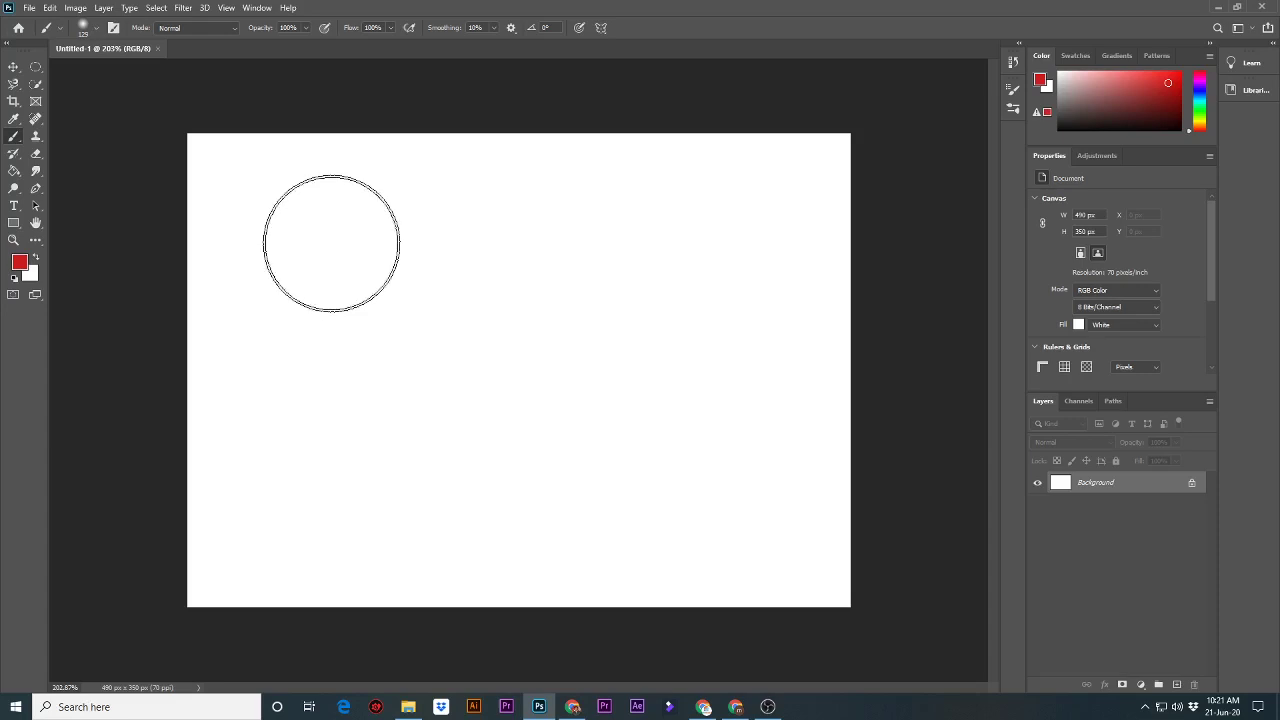
pyautogui.press('[')
pyautogui.press('[')
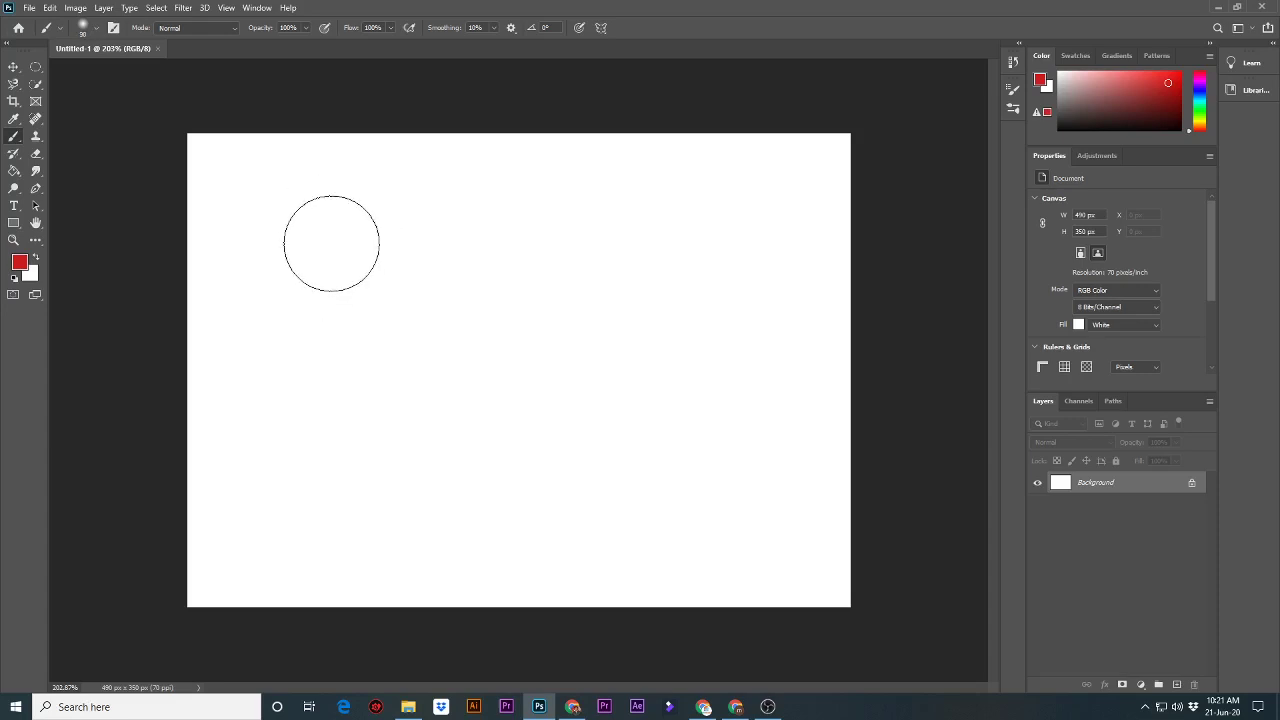
pyautogui.press('[')
pyautogui.press('[')
pyautogui.press('[')
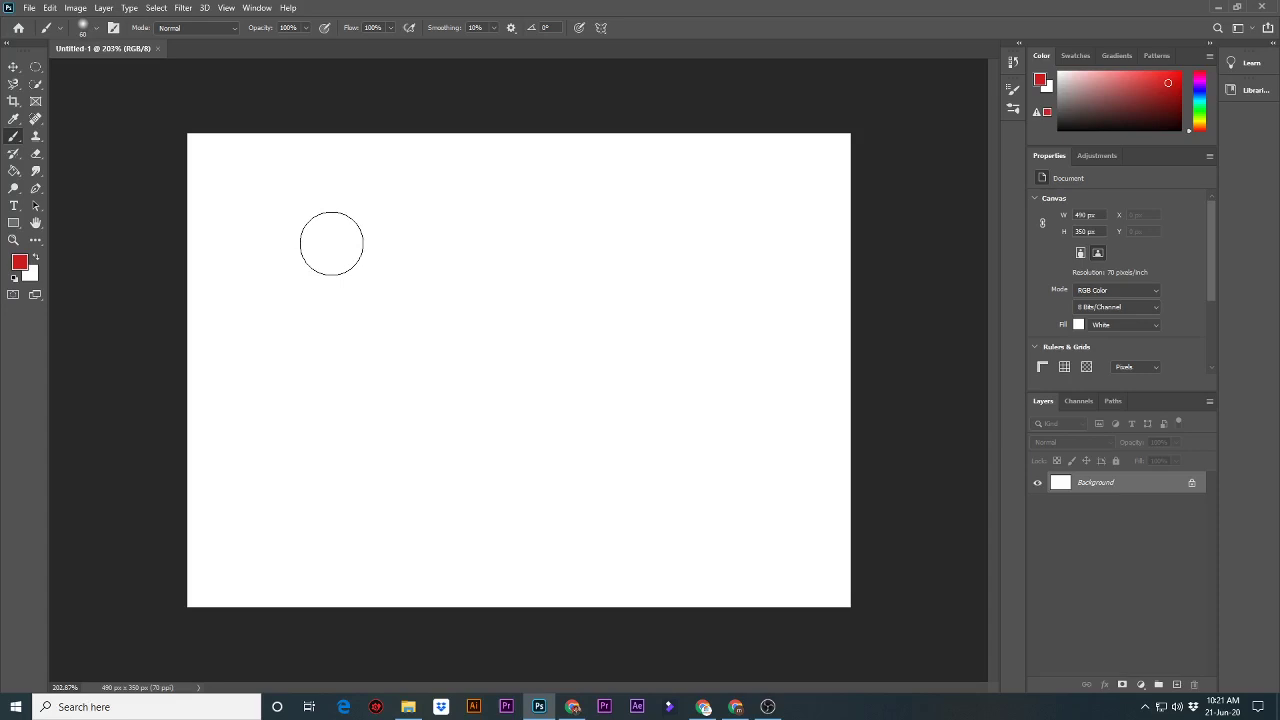
pyautogui.press(']')
pyautogui.press(']')
pyautogui.press(']')
pyautogui.press(']')
pyautogui.press(']')
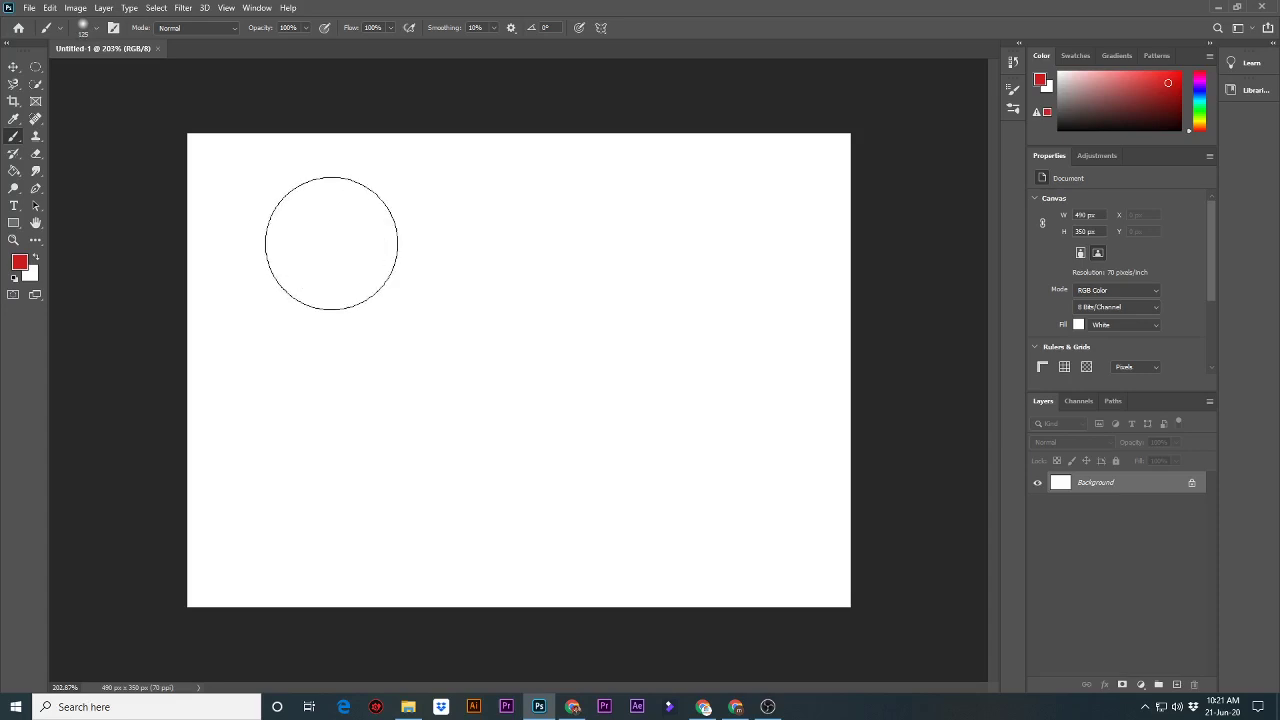
pyautogui.press(']')
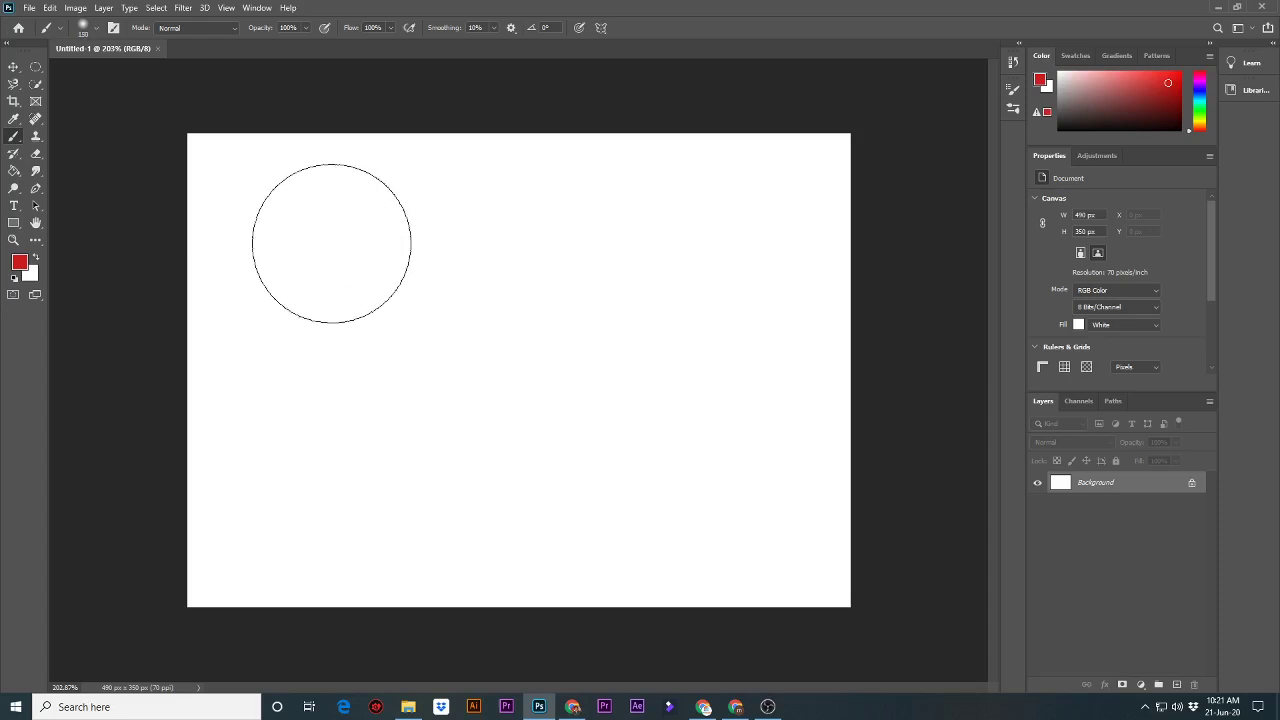
pyautogui.press('[')
pyautogui.press('[')
pyautogui.press('[')
pyautogui.press('[')
pyautogui.press('[')
pyautogui.press('[')
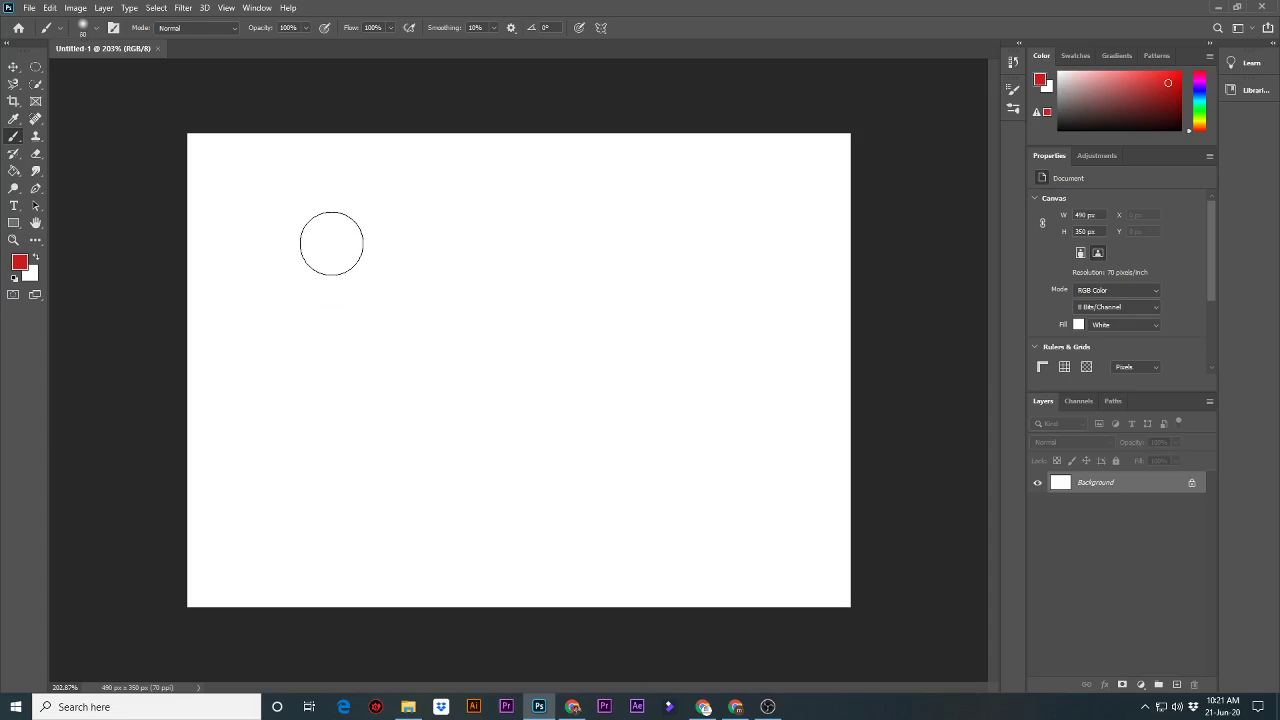
pyautogui.press('[')
pyautogui.press('[')
pyautogui.press('[')
pyautogui.press('[')
pyautogui.press('[')
pyautogui.press('[')
pyautogui.press('[')
pyautogui.press('[')
pyautogui.press('[')
pyautogui.press('[')
pyautogui.press('[')
pyautogui.press('[')
pyautogui.press(']')
pyautogui.press(']')
pyautogui.press(']')
pyautogui.press(']')
pyautogui.press(']')
pyautogui.press(']')
pyautogui.press(']')
pyautogui.press(']')
pyautogui.press(']')
pyautogui.press(']')
pyautogui.press(']')
pyautogui.press(']')
pyautogui.press(']')
pyautogui.press(']')
pyautogui.press(']')
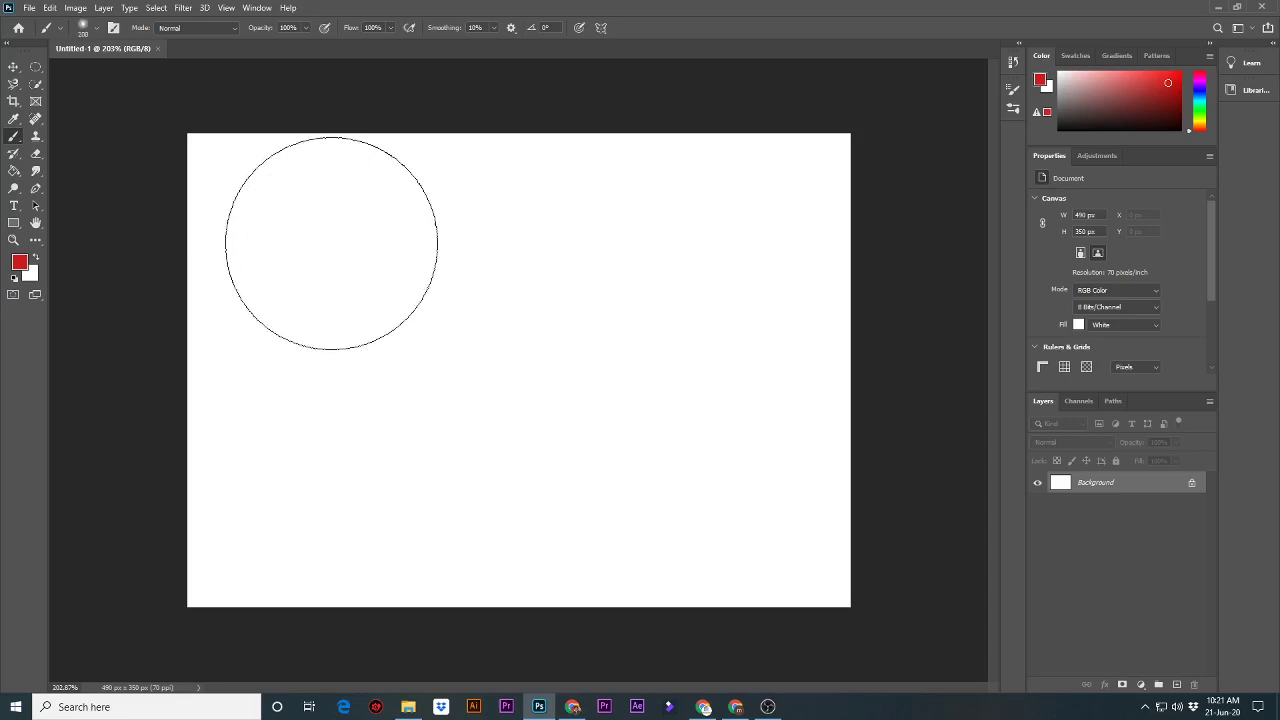
pyautogui.press(']')
pyautogui.press(']')
pyautogui.press(']')
pyautogui.press(']')
pyautogui.press(']')
pyautogui.press(']')
pyautogui.press(']')
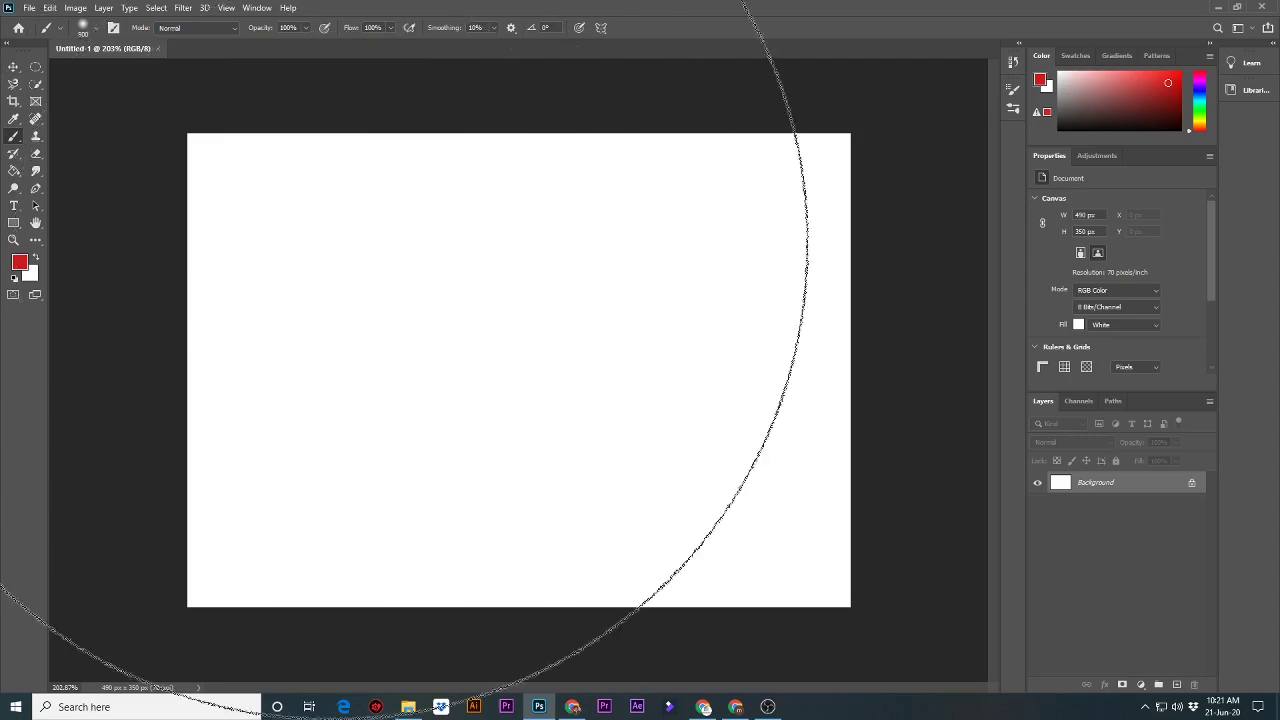
pyautogui.press(']')
pyautogui.press(']')
pyautogui.press('[')
pyautogui.press('[')
pyautogui.press('[')
pyautogui.press('[')
pyautogui.press('[')
pyautogui.press('[')
pyautogui.press('[')
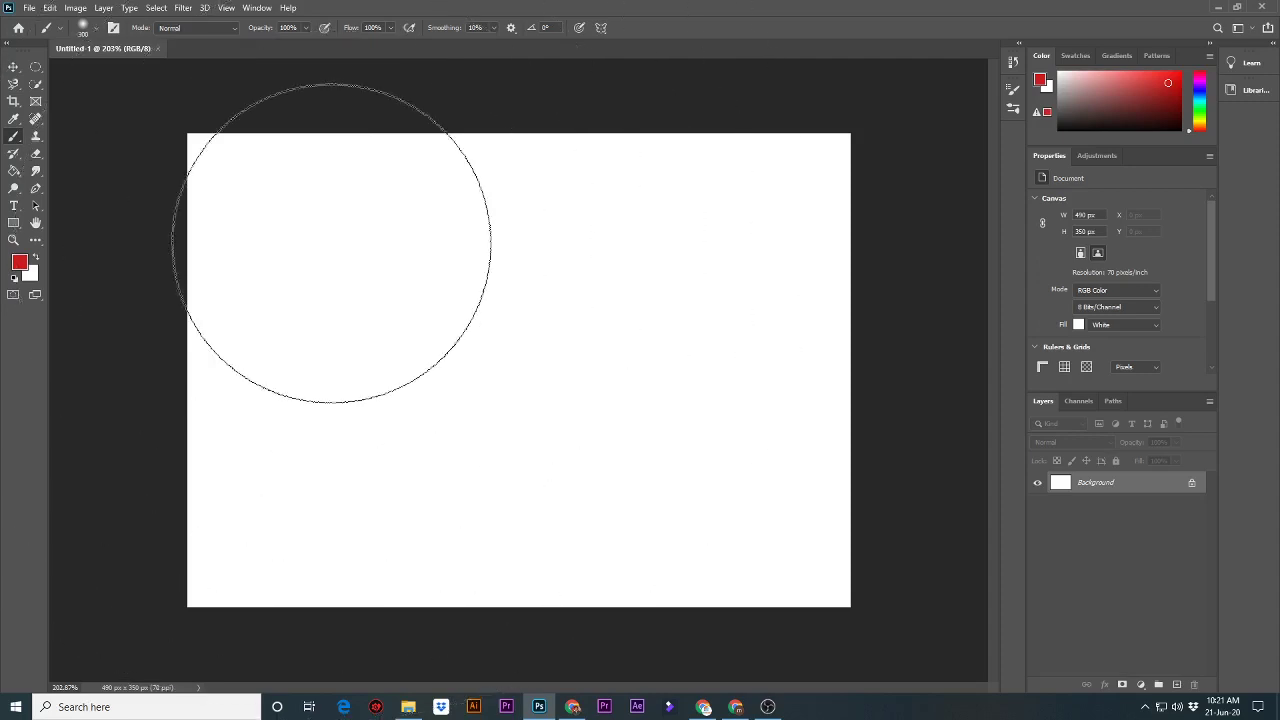
pyautogui.press('[')
pyautogui.press('[')
pyautogui.press('[')
pyautogui.press('[')
pyautogui.press('[')
pyautogui.press('[')
pyautogui.press('[')
pyautogui.press('[')
pyautogui.press('[')
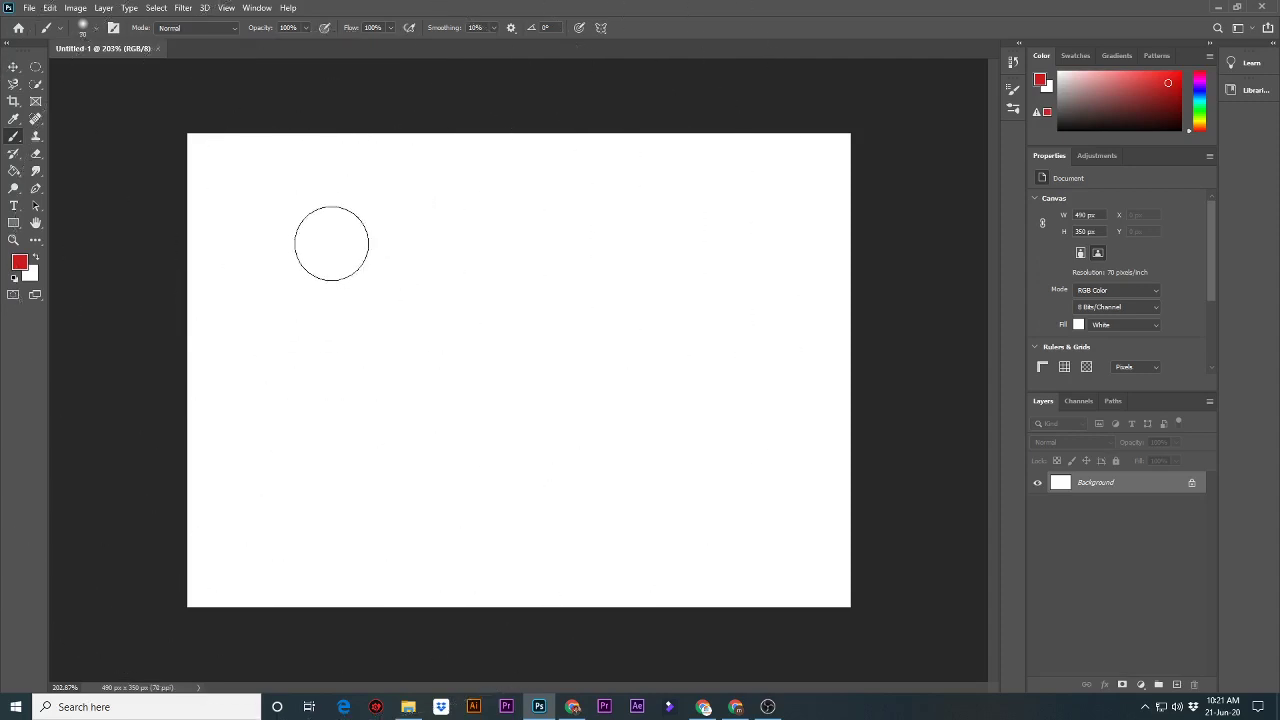
pyautogui.press('[')
pyautogui.press('[')
pyautogui.press('[')
pyautogui.press('[')
pyautogui.press('[')
pyautogui.press('[')
pyautogui.press('[')
pyautogui.press('[')
pyautogui.press('[')
pyautogui.press('[')
# Set the foreground colour to black (000000) and return to the Brush.
pyautogui.click(22, 265)
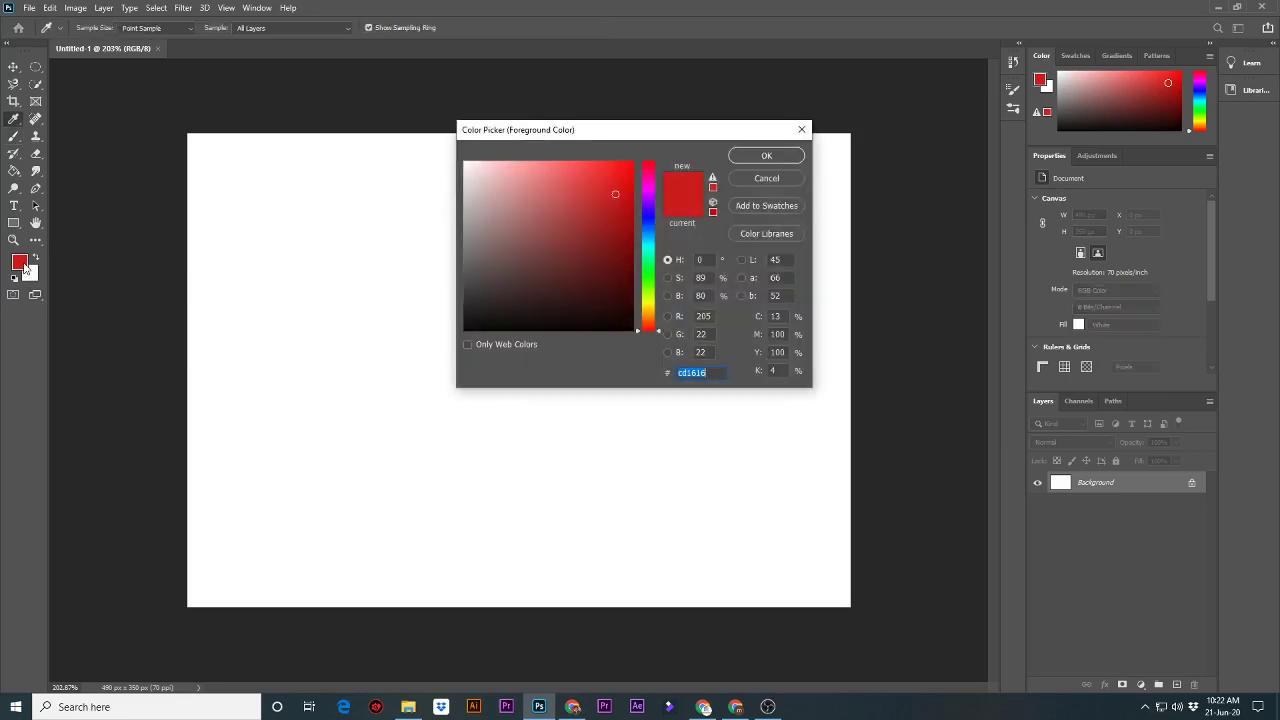
pyautogui.write('000000')
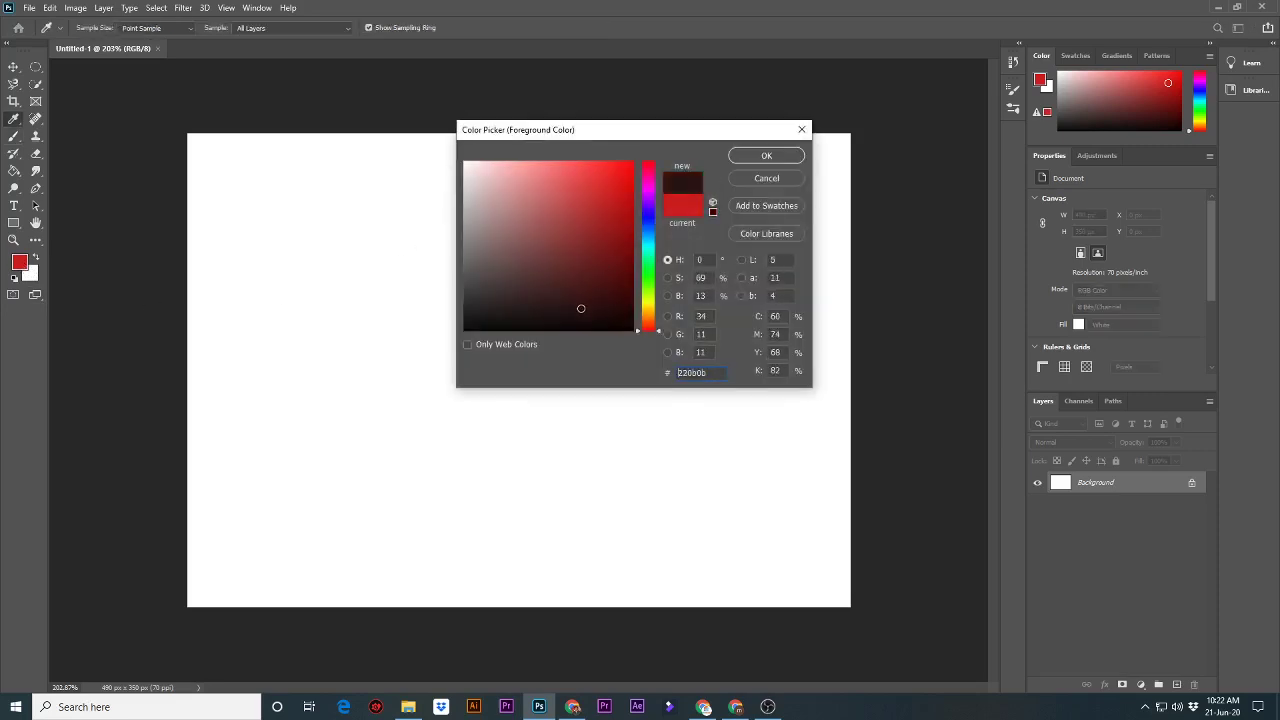
pyautogui.click(564, 331)
pyautogui.moveTo(564, 331); pyautogui.dragTo(548, 331)
pyautogui.click(766, 157)
pyautogui.press('b')
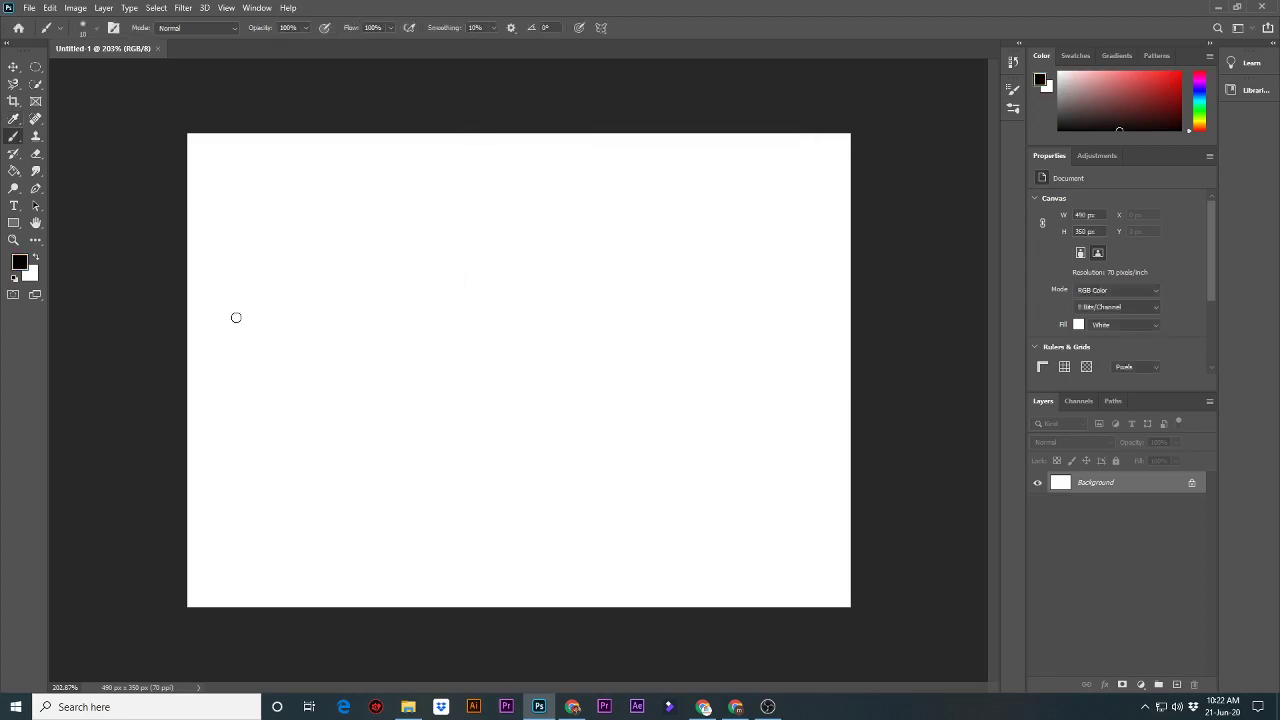
# Test black strokes, undo them, and place the outline's starting dot on the left.
pyautogui.click(273, 251)
pyautogui.moveTo(263, 306)
pyautogui.mouseDown()
pyautogui.moveTo(539, 361)
pyautogui.moveTo(399, 210)
pyautogui.moveTo(720, 340)
pyautogui.moveTo(391, 486)
pyautogui.moveTo(243, 346)
pyautogui.moveTo(451, 338)
pyautogui.moveTo(611, 300)
pyautogui.moveTo(186, 284)
pyautogui.moveTo(551, 205)
pyautogui.moveTo(760, 366)
pyautogui.moveTo(449, 474)
pyautogui.moveTo(560, 457)
pyautogui.moveTo(630, 424)
pyautogui.moveTo(615, 437)
pyautogui.mouseUp()
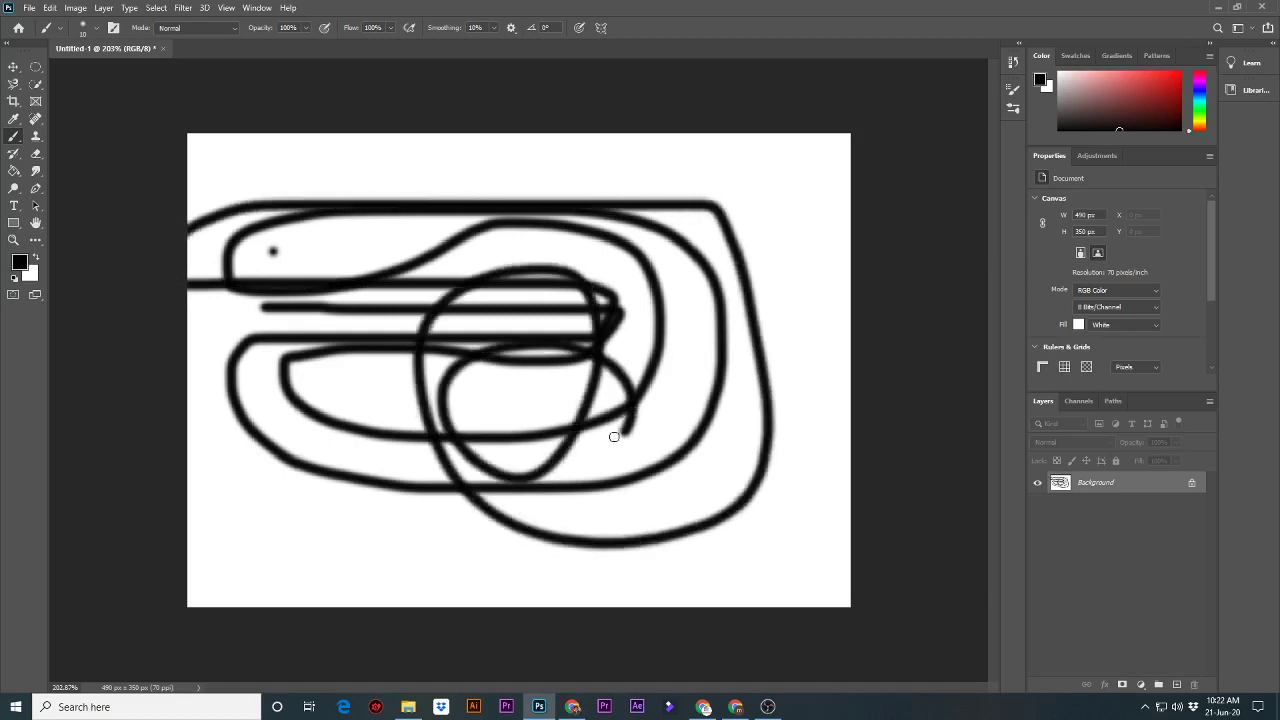
pyautogui.hotkey('ctrl', 'z')
pyautogui.hotkey('ctrl', 'z')
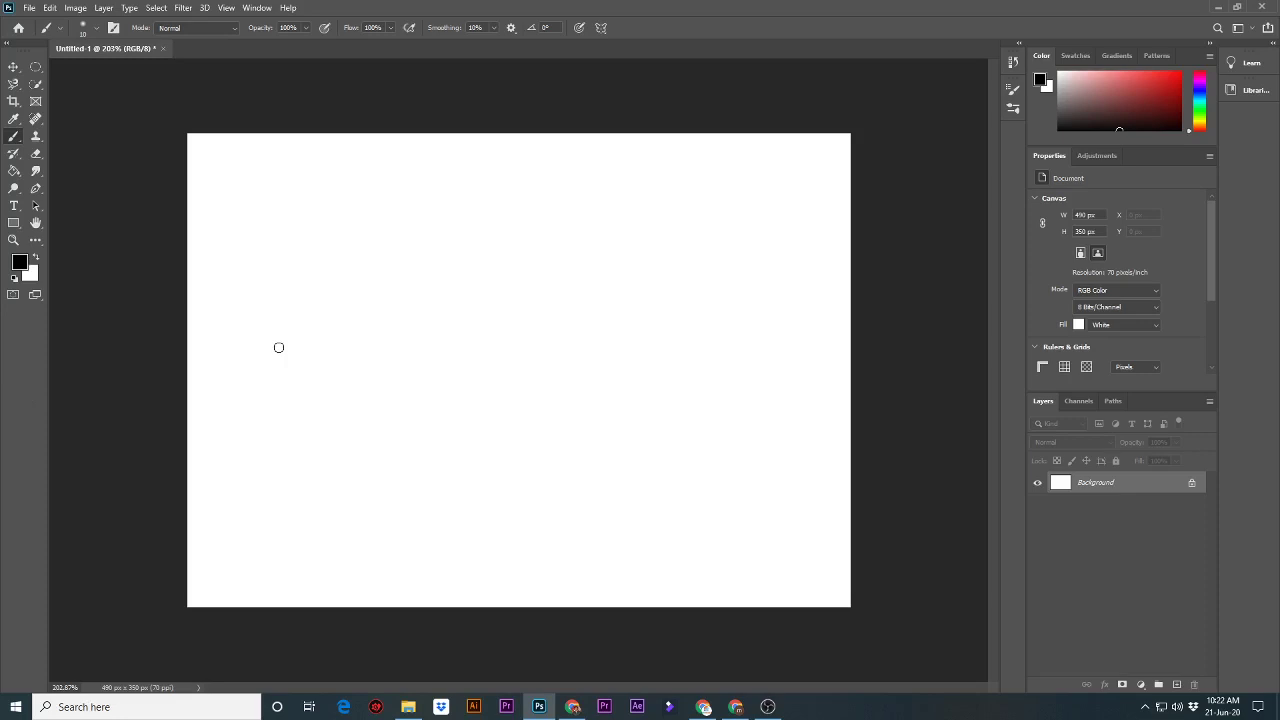
pyautogui.click(279, 347)
# Draw straight strokes from the dot, across the top, down the right and back up.
pyautogui.keyDown('shift'); pyautogui.click(286, 310); pyautogui.keyUp('shift')
pyautogui.keyDown('shift'); pyautogui.click(507, 214); pyautogui.keyUp('shift')
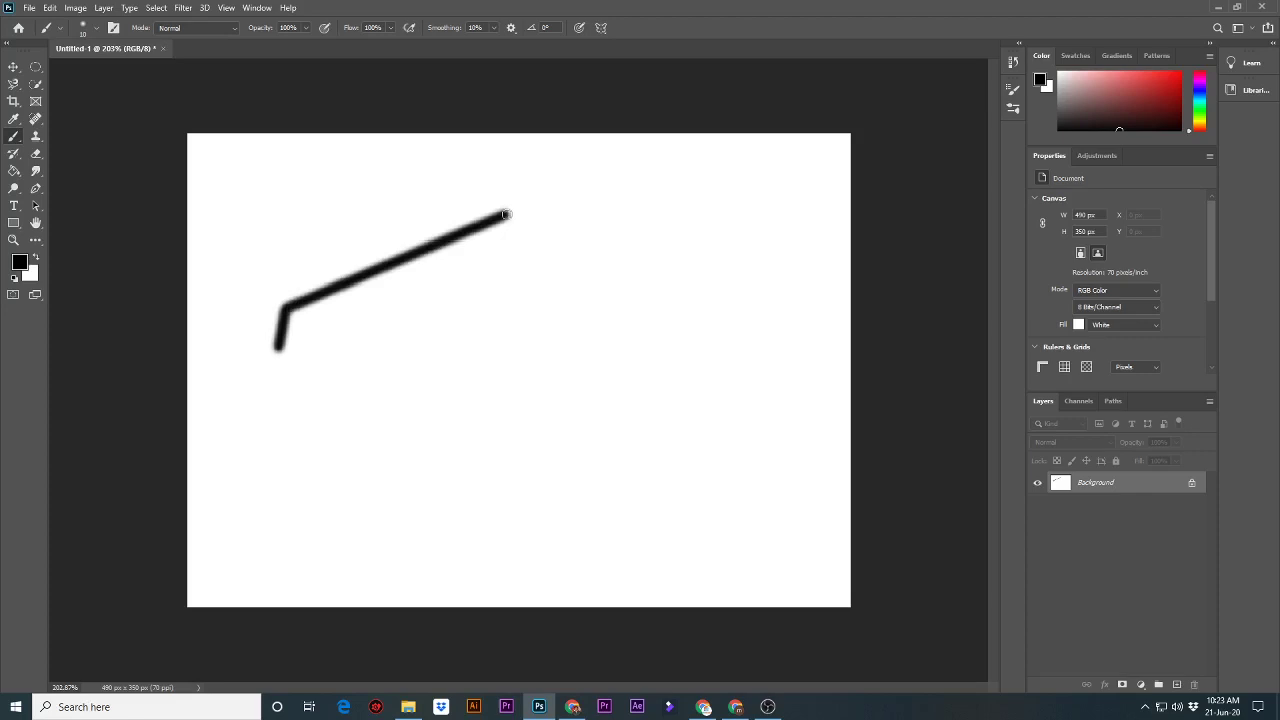
pyautogui.keyDown('shift'); pyautogui.click(712, 218); pyautogui.keyUp('shift')
pyautogui.keyDown('shift'); pyautogui.click(735, 261); pyautogui.keyUp('shift')
pyautogui.keyDown('shift'); pyautogui.click(724, 318); pyautogui.keyUp('shift')
pyautogui.keyDown('shift'); pyautogui.click(716, 358); pyautogui.keyUp('shift')
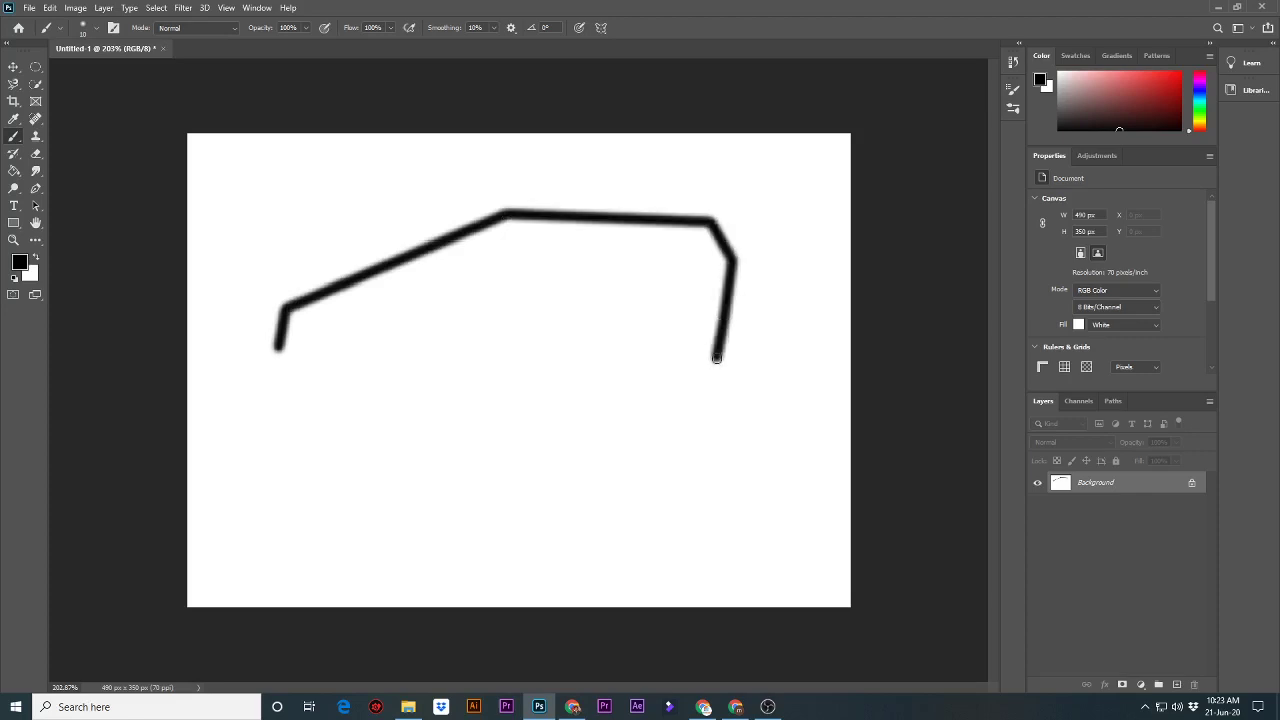
pyautogui.keyDown('shift'); pyautogui.click(680, 428); pyautogui.keyUp('shift')
pyautogui.keyDown('shift'); pyautogui.click(560, 408); pyautogui.keyUp('shift')
pyautogui.keyDown('shift'); pyautogui.click(510, 370); pyautogui.keyUp('shift')
pyautogui.keyDown('shift'); pyautogui.click(528, 334); pyautogui.keyUp('shift')
# Add inner straight segments and run the path back down the lower-left side.
pyautogui.keyDown('shift'); pyautogui.click(657, 322); pyautogui.keyUp('shift')
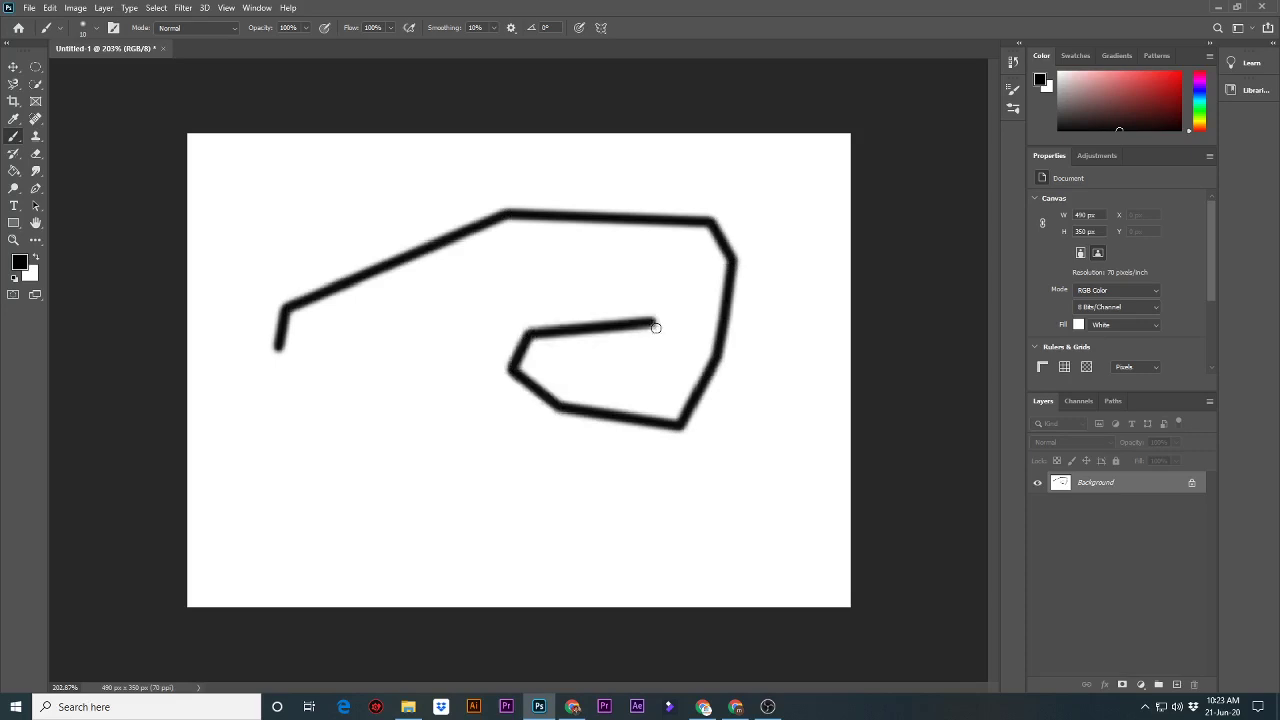
pyautogui.keyDown('shift'); pyautogui.click(563, 370); pyautogui.keyUp('shift')
pyautogui.keyDown('shift'); pyautogui.click(620, 390); pyautogui.keyUp('shift')
pyautogui.keyDown('shift'); pyautogui.click(695, 270); pyautogui.keyUp('shift')
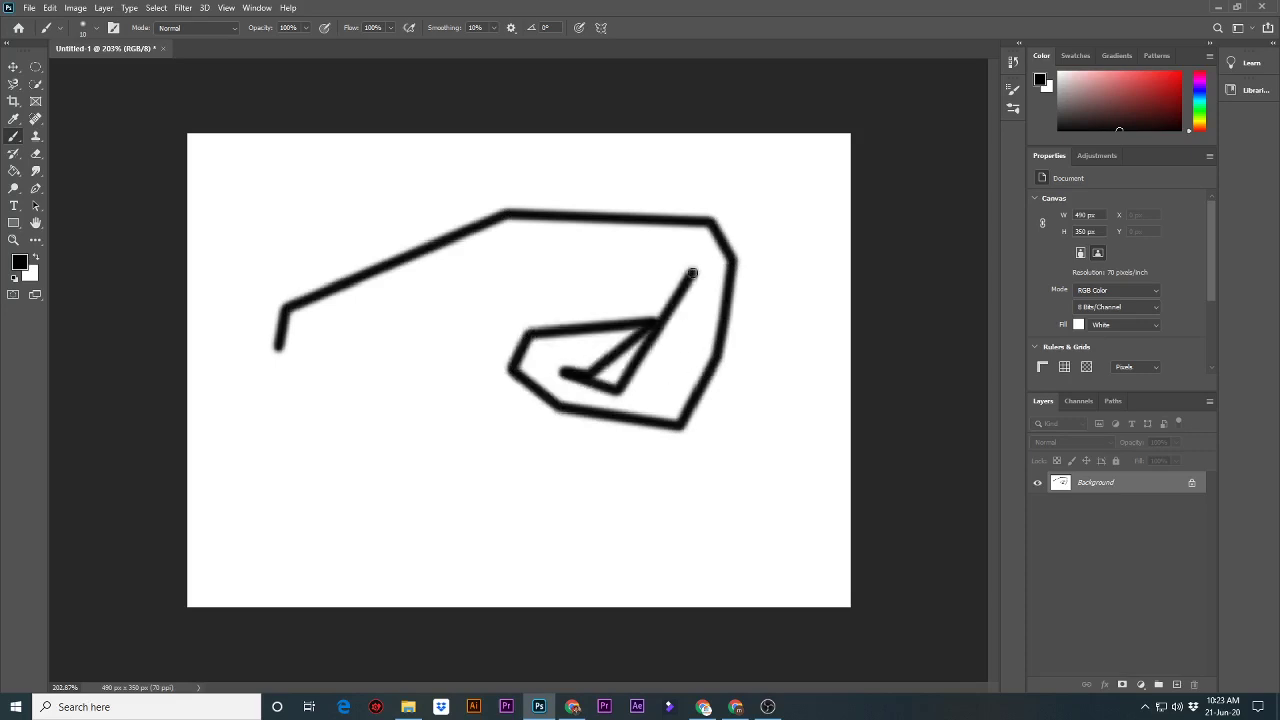
pyautogui.keyDown('shift'); pyautogui.click(615, 264); pyautogui.keyUp('shift')
pyautogui.keyDown('shift'); pyautogui.click(565, 262); pyautogui.keyUp('shift')
pyautogui.keyDown('shift'); pyautogui.click(548, 262); pyautogui.keyUp('shift')
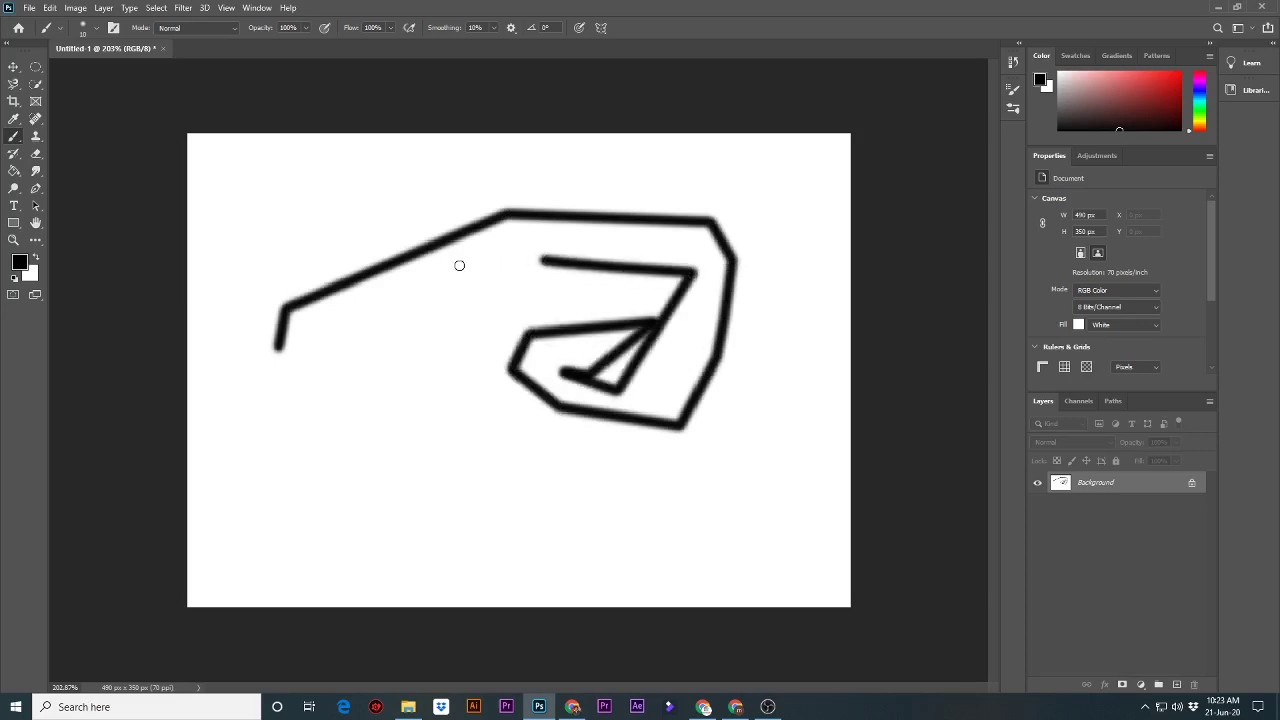
pyautogui.keyDown('shift'); pyautogui.click(457, 263); pyautogui.keyUp('shift')
pyautogui.keyDown('shift'); pyautogui.click(397, 292); pyautogui.keyUp('shift')
pyautogui.keyDown('shift'); pyautogui.click(321, 328); pyautogui.keyUp('shift')
pyautogui.keyDown('shift'); pyautogui.click(302, 378); pyautogui.keyUp('shift')
pyautogui.moveTo(274, 425)
pyautogui.mouseDown()
pyautogui.moveTo(289, 463)
pyautogui.moveTo(403, 517)
pyautogui.moveTo(397, 437)
pyautogui.moveTo(430, 390)
pyautogui.moveTo(508, 331)
pyautogui.moveTo(449, 443)
pyautogui.moveTo(471, 474)
pyautogui.moveTo(657, 500)
pyautogui.moveTo(737, 446)
pyautogui.moveTo(753, 216)
pyautogui.moveTo(672, 183)
pyautogui.moveTo(377, 198)
pyautogui.moveTo(256, 269)
pyautogui.moveTo(251, 286)
pyautogui.mouseUp()
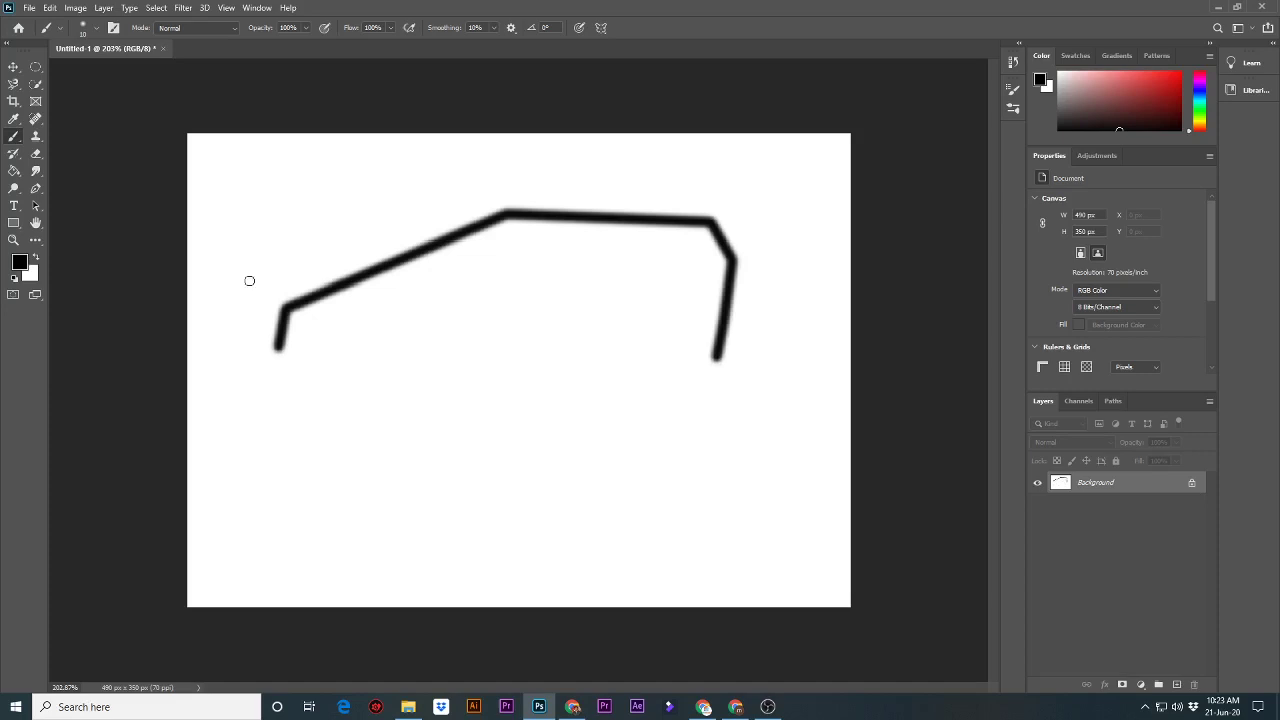
# Select the whole canvas and try a Content-Aware fill, abandoning it after the source-pixels warning.
pyautogui.hotkey('ctrl', 'a')
pyautogui.hotkey('shift', 'F5')
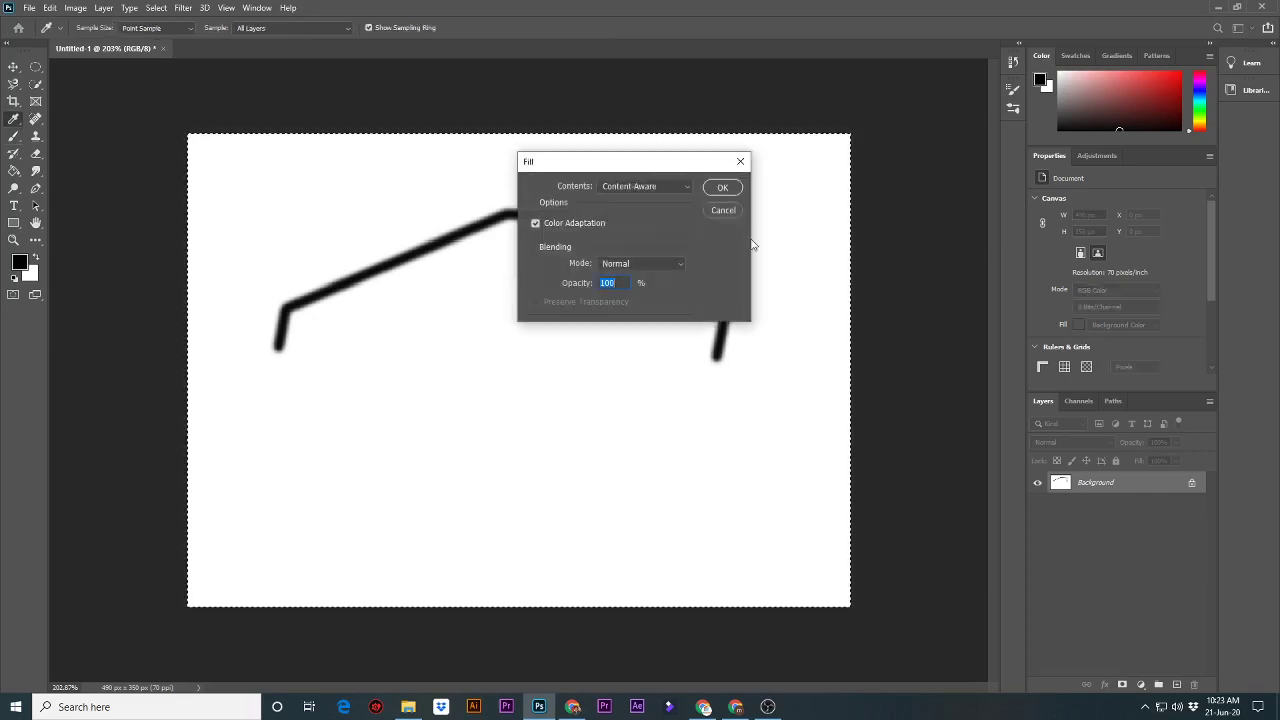
pyautogui.click(722, 187)
pyautogui.click(631, 263)
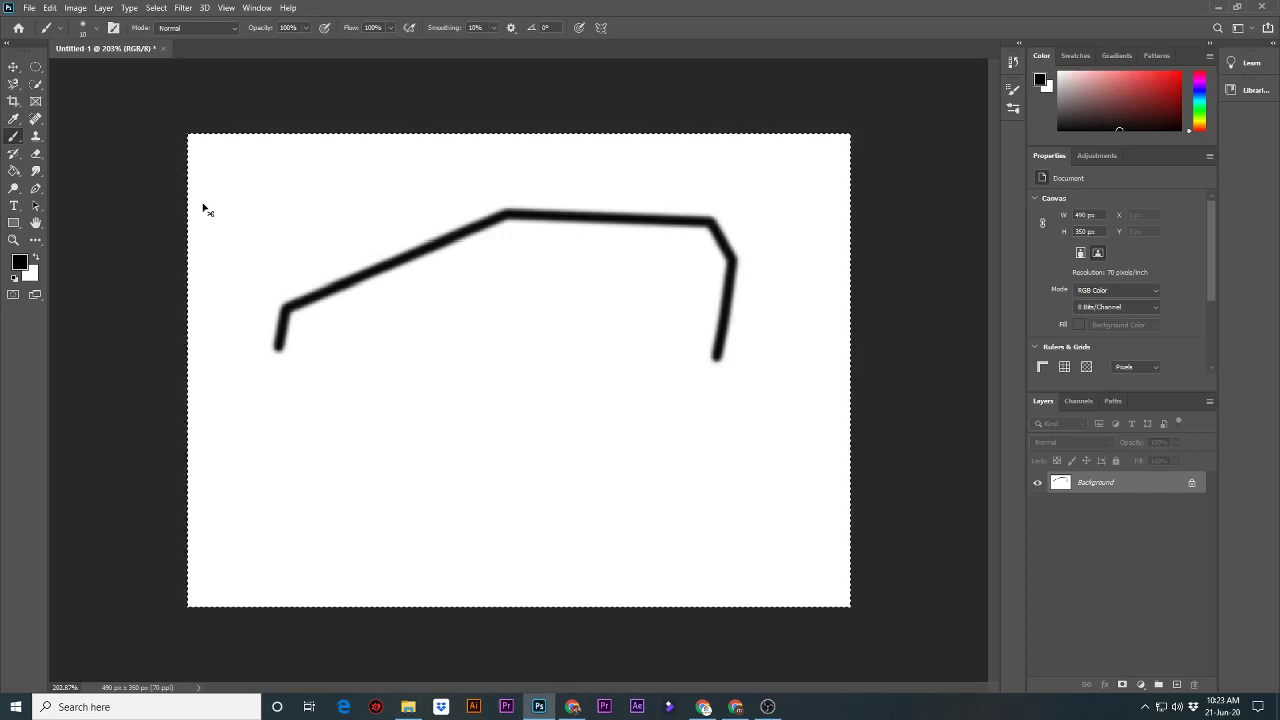
pyautogui.hotkey('ctrl', 'd')
pyautogui.hotkey('ctrl', 'a')
pyautogui.hotkey('shift', 'F5')
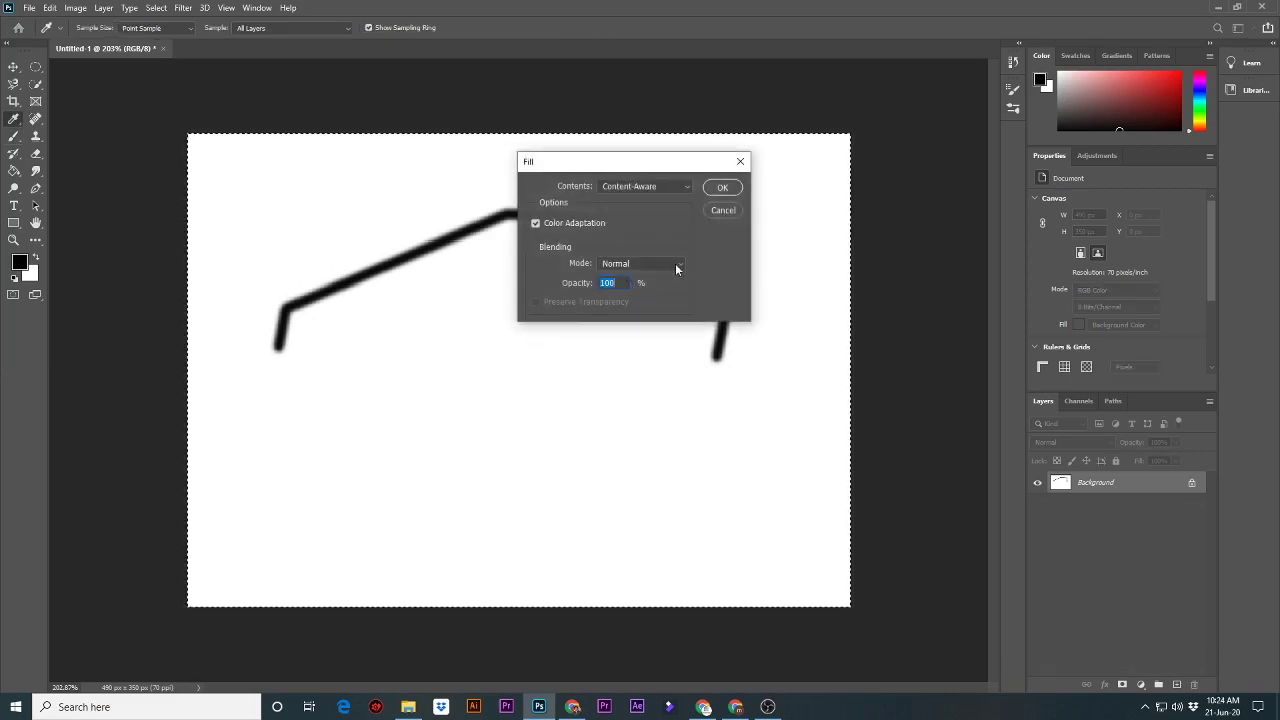
pyautogui.click(740, 161)
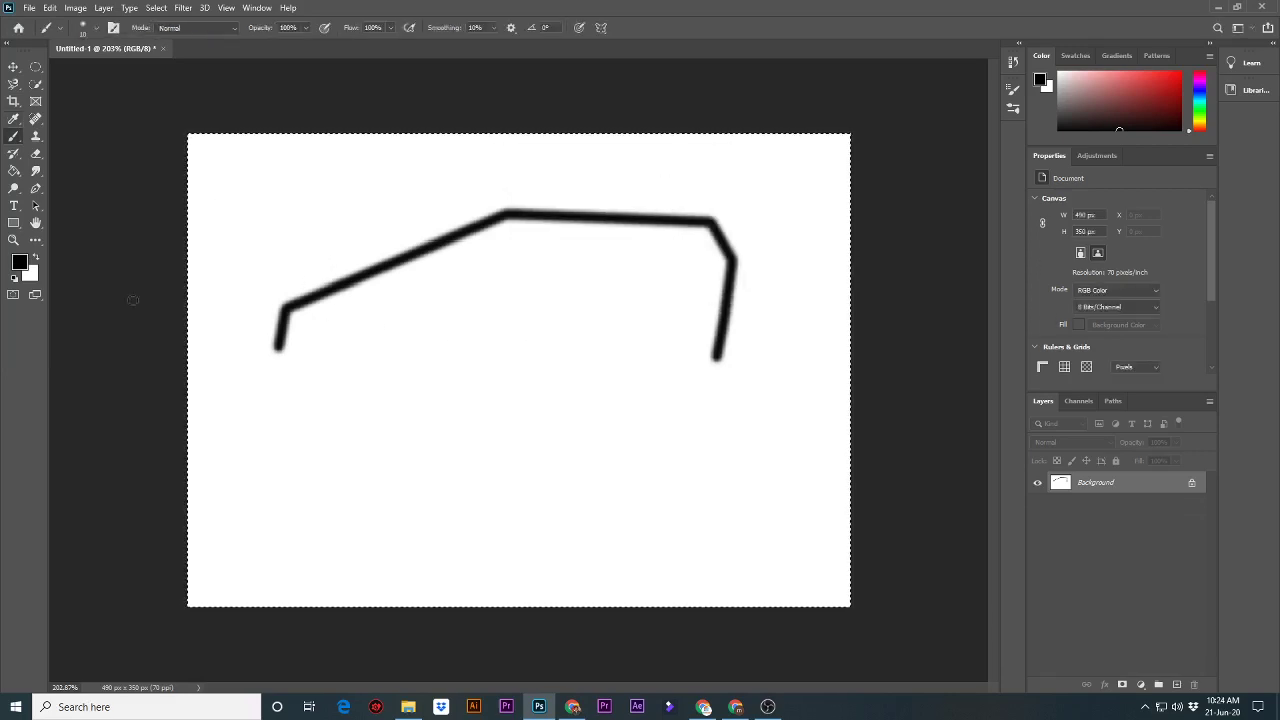
# Paint a long straight horizontal black line across the canvas below the angular outline.
pyautogui.click(234, 440)
pyautogui.moveTo(235, 440); pyautogui.dragTo(495, 440)
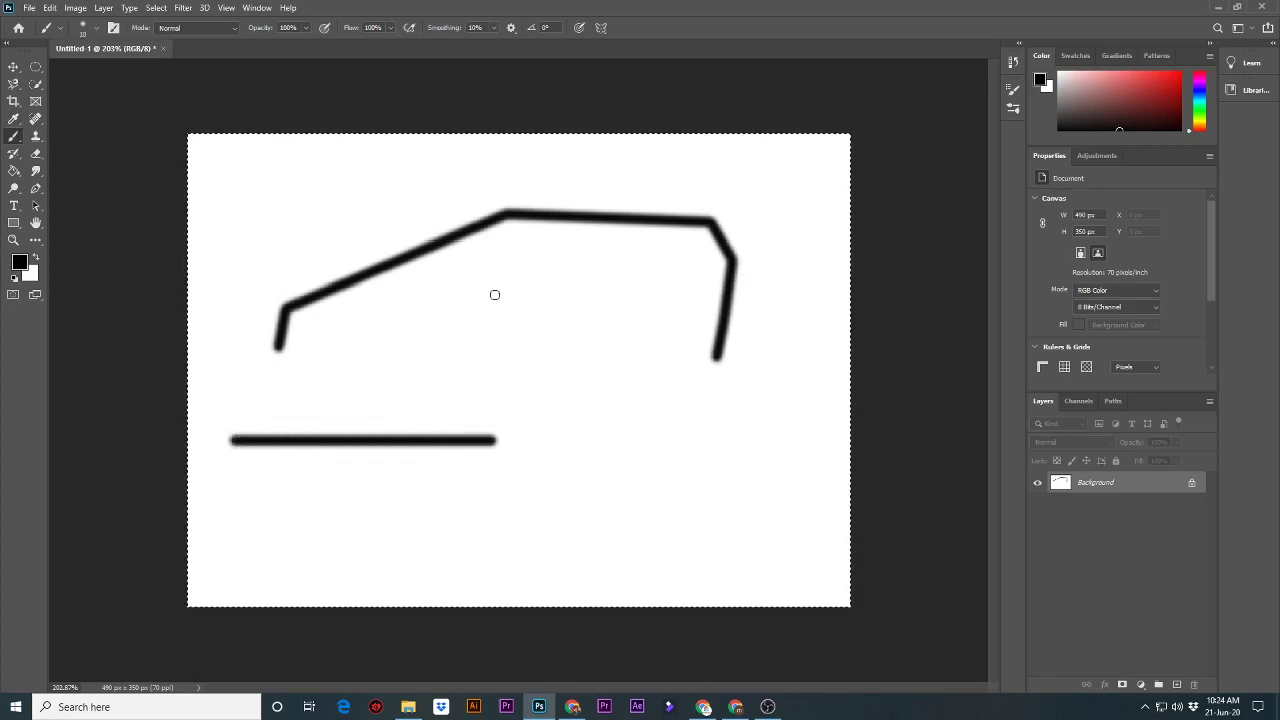
pyautogui.moveTo(494, 294)
pyautogui.mouseDown()
pyautogui.moveTo(571, 297)
pyautogui.moveTo(788, 383)
pyautogui.mouseUp()
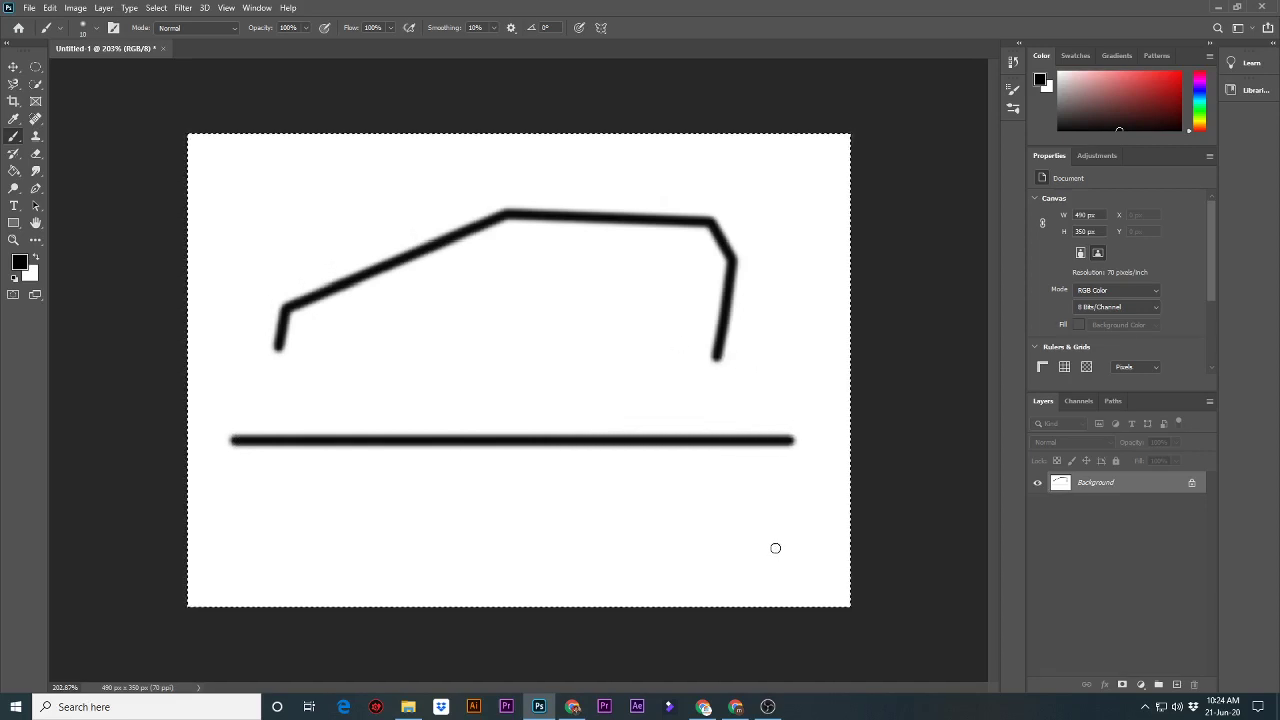
# Turn the line down at its right end and run it back left along the bottom.
pyautogui.keyDown('shift'); pyautogui.click(789, 510); pyautogui.keyUp('shift')
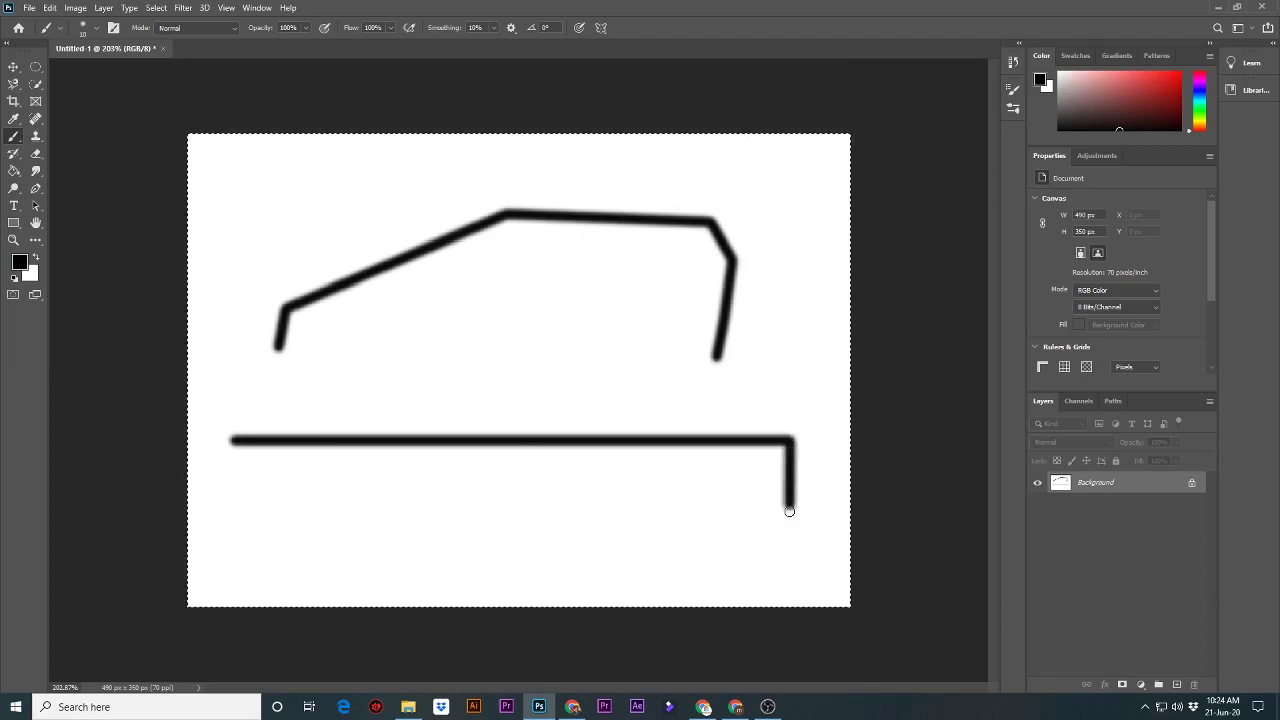
pyautogui.moveTo(789, 510); pyautogui.dragTo(789, 540)
pyautogui.moveTo(595, 545); pyautogui.dragTo(478, 546)
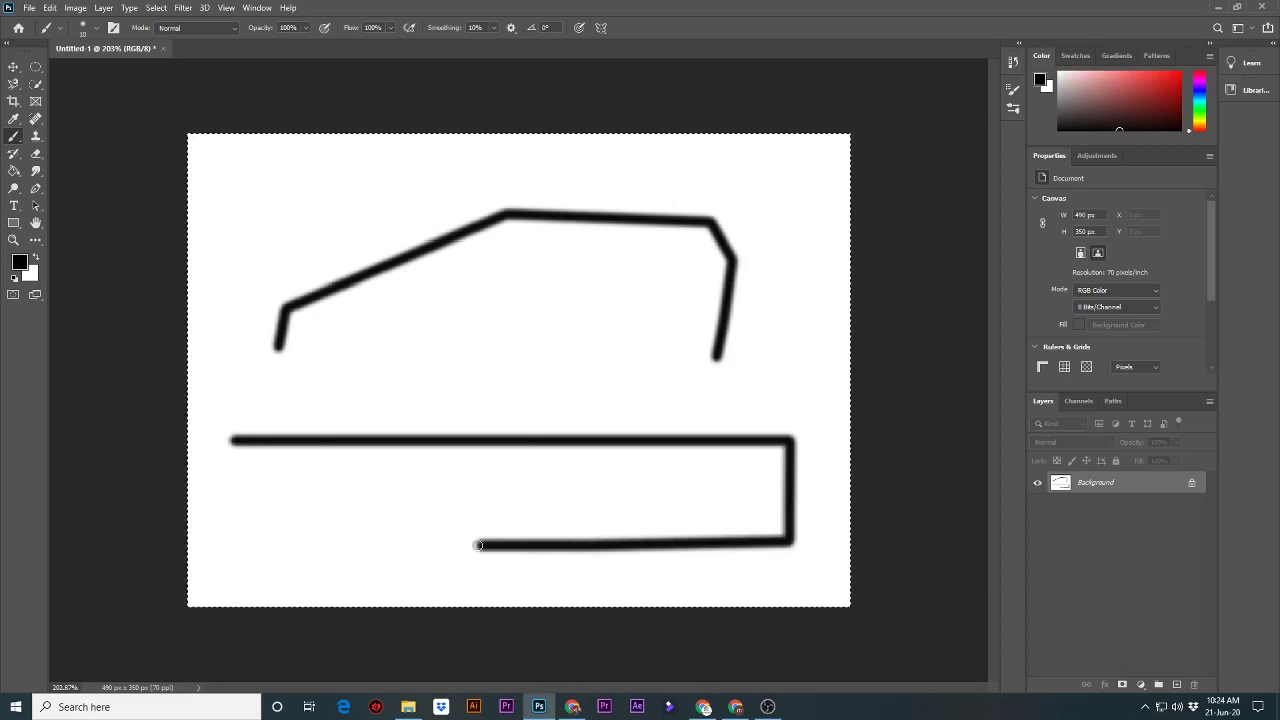
pyautogui.rightClick(15, 141)
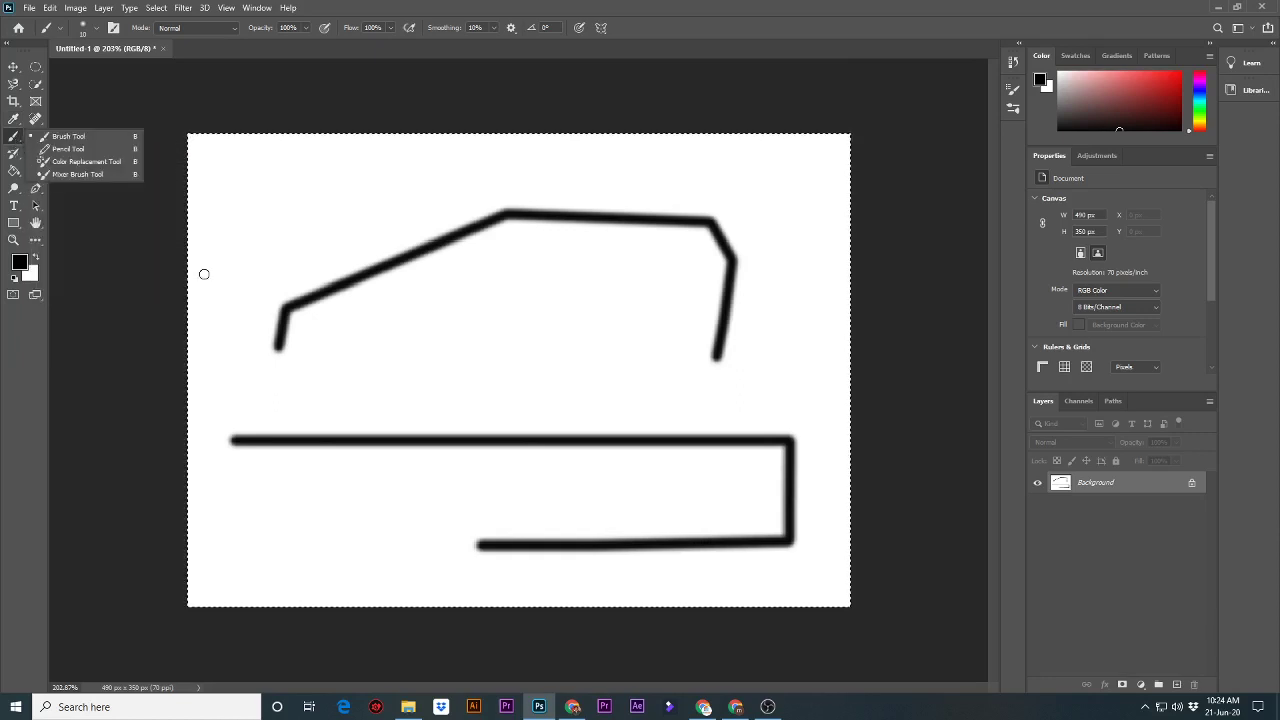
pyautogui.click(204, 274)
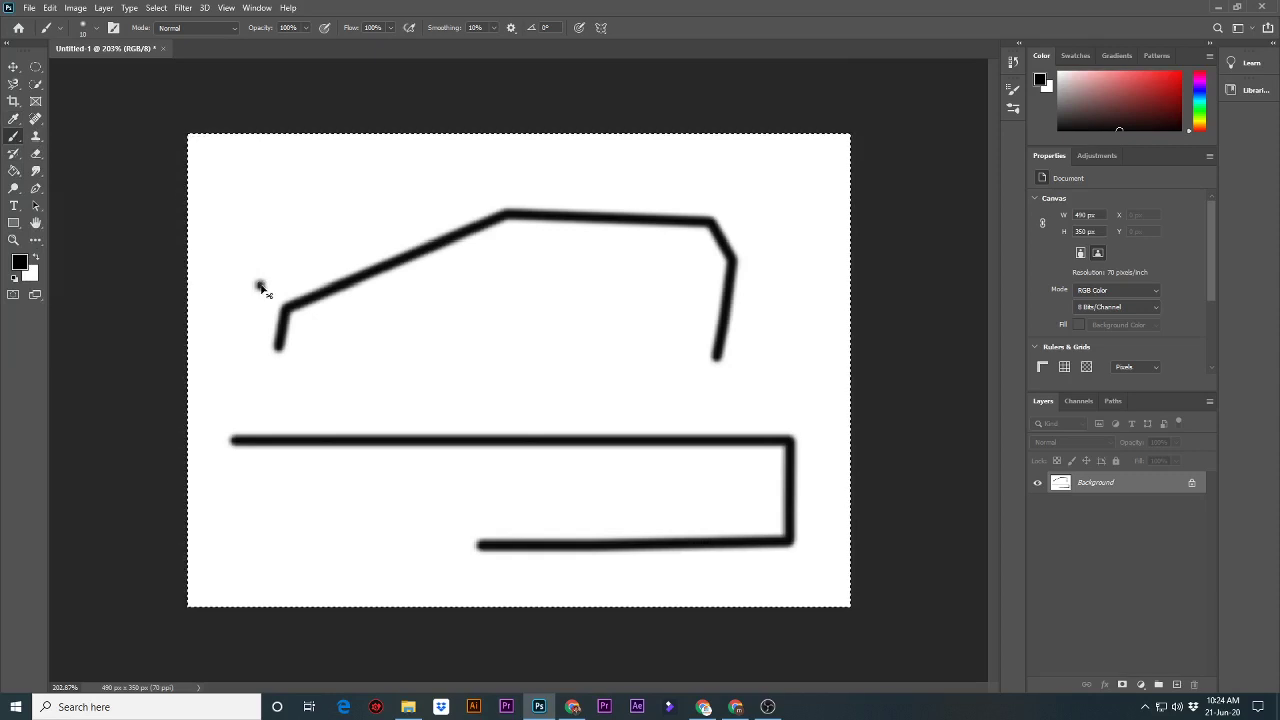
# Undo both bracket strokes, deselect the canvas, and undo an added empty layer.
pyautogui.hotkey('ctrl', 'z')
pyautogui.hotkey('ctrl', 'z')
pyautogui.hotkey('ctrl', 'z')
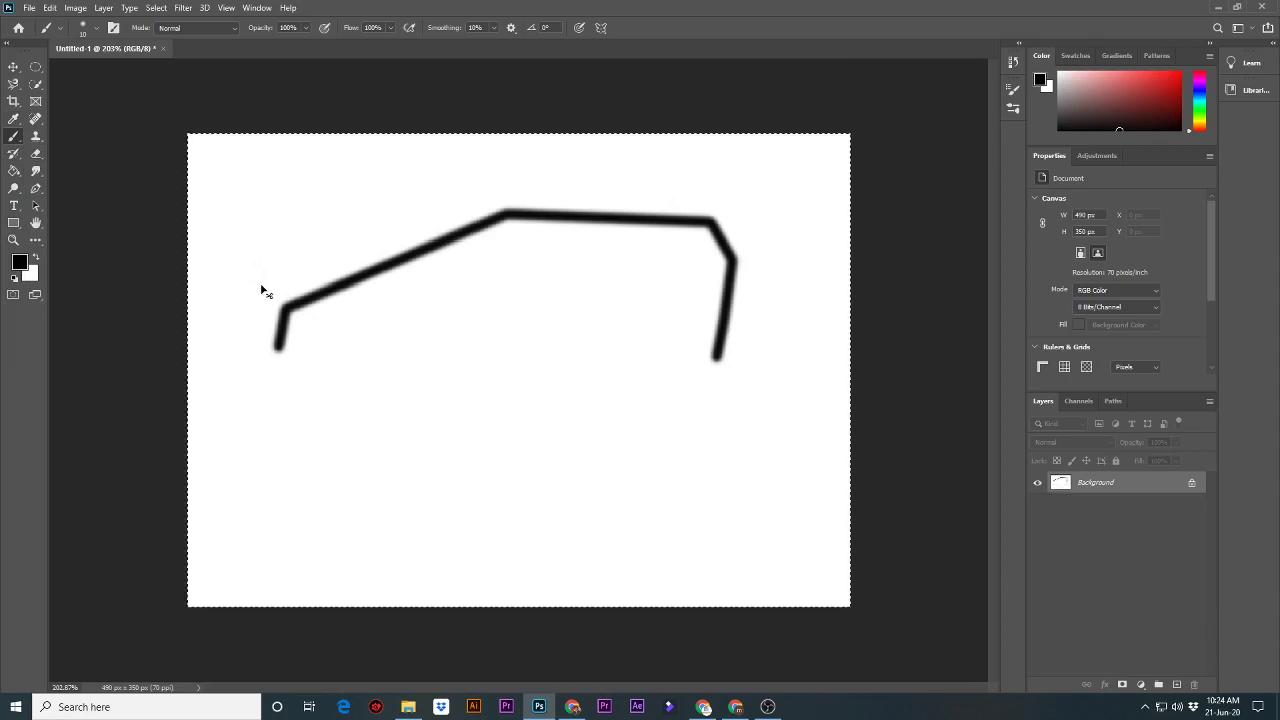
pyautogui.hotkey('ctrl', 'd')
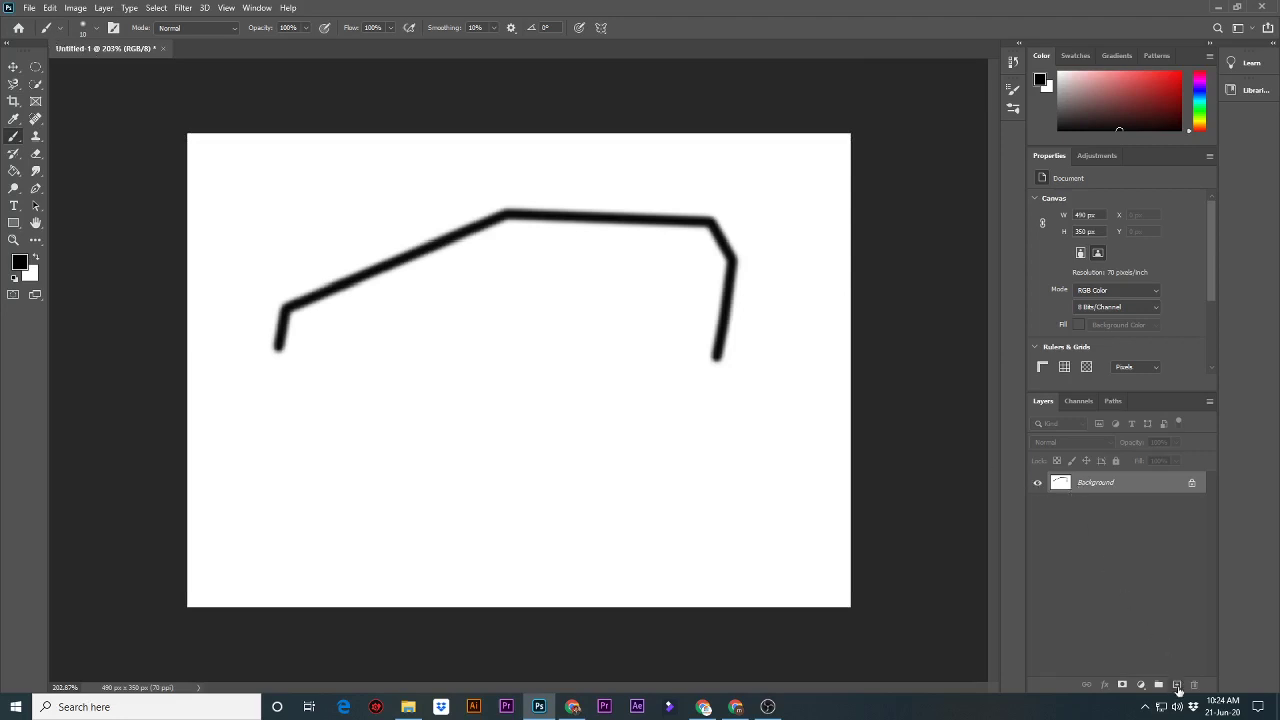
pyautogui.click(1176, 685)
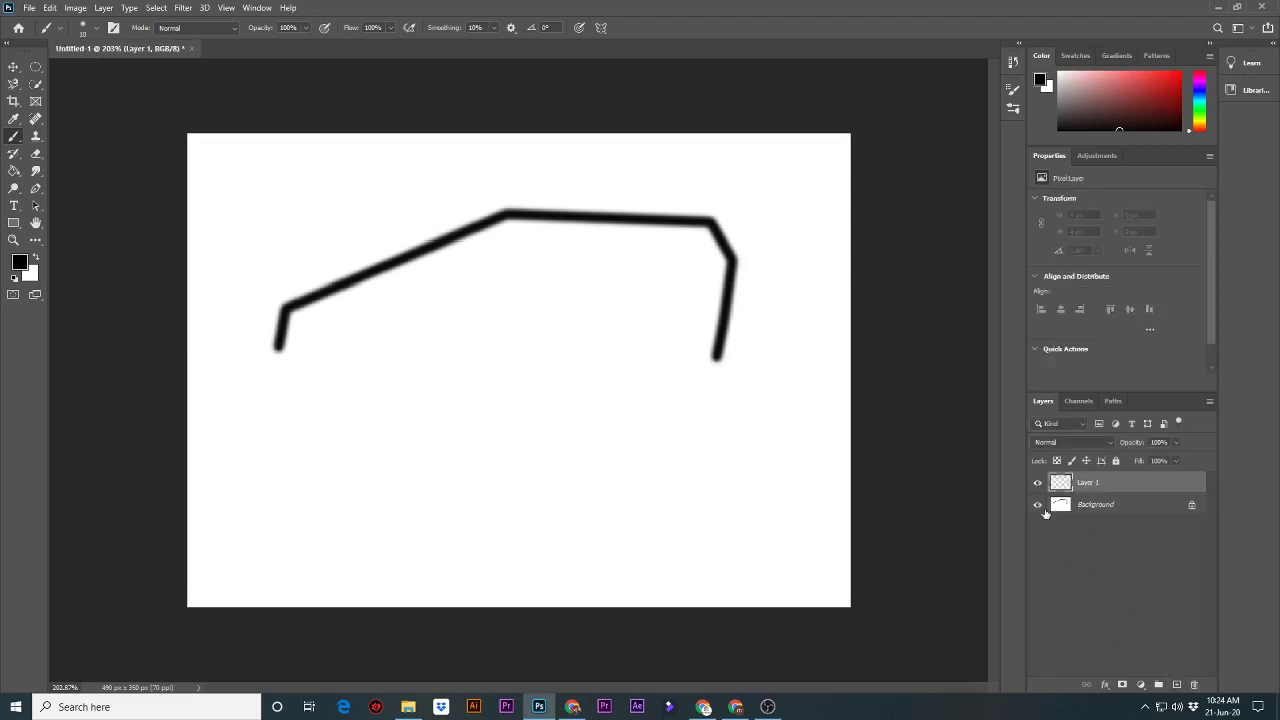
pyautogui.hotkey('ctrl', 'z')
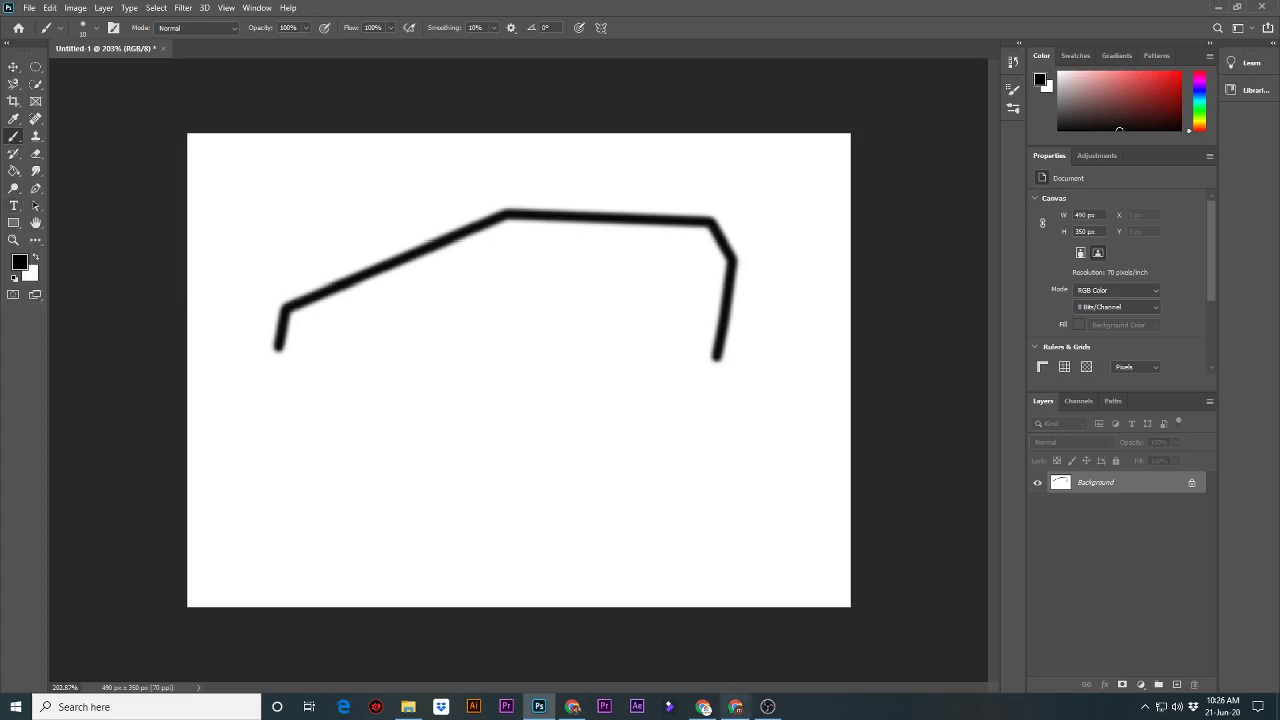
# Check the recording in OBS, return to Photoshop, then show Downloads in File Explorer.
pyautogui.click(768, 706)
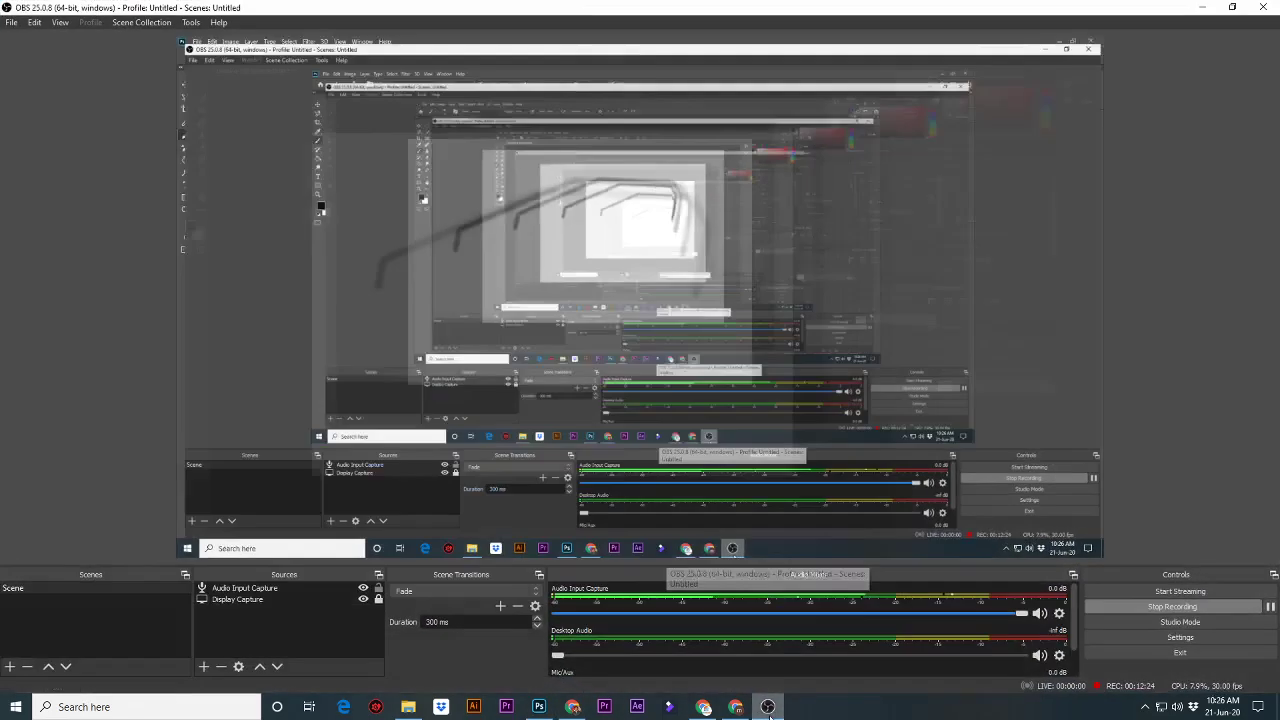
pyautogui.click(539, 706)
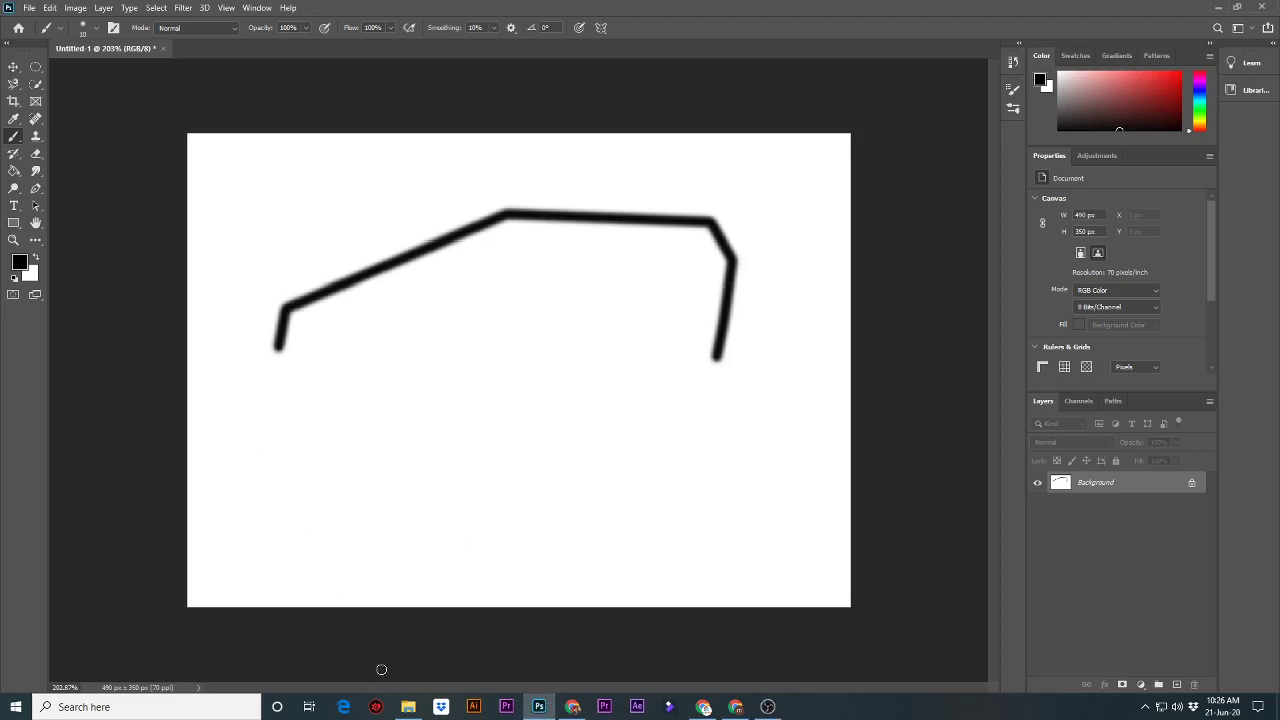
pyautogui.click(408, 710)
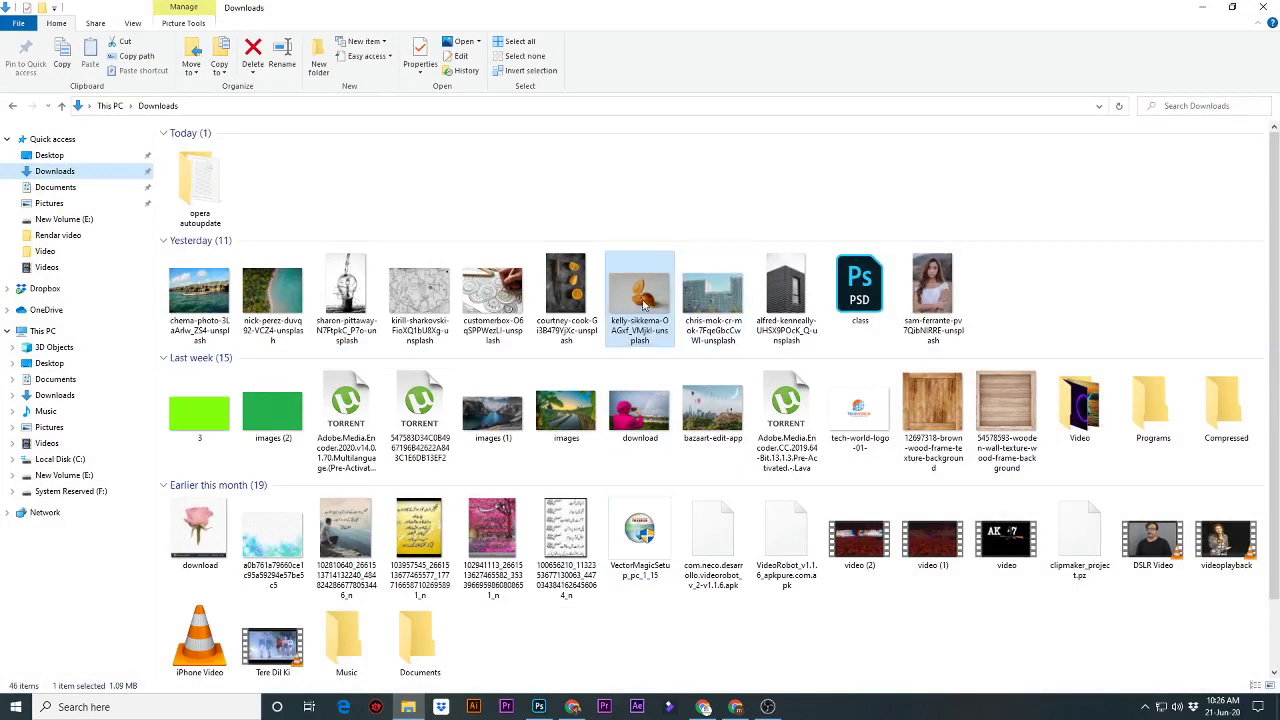
# Drag the orange-slice photo from Downloads into Photoshop as a new 5568 x 3712 px document.
pyautogui.moveTo(640, 298)
pyautogui.mouseDown()
pyautogui.moveTo(537, 705)
pyautogui.moveTo(423, 243)
pyautogui.mouseUp()
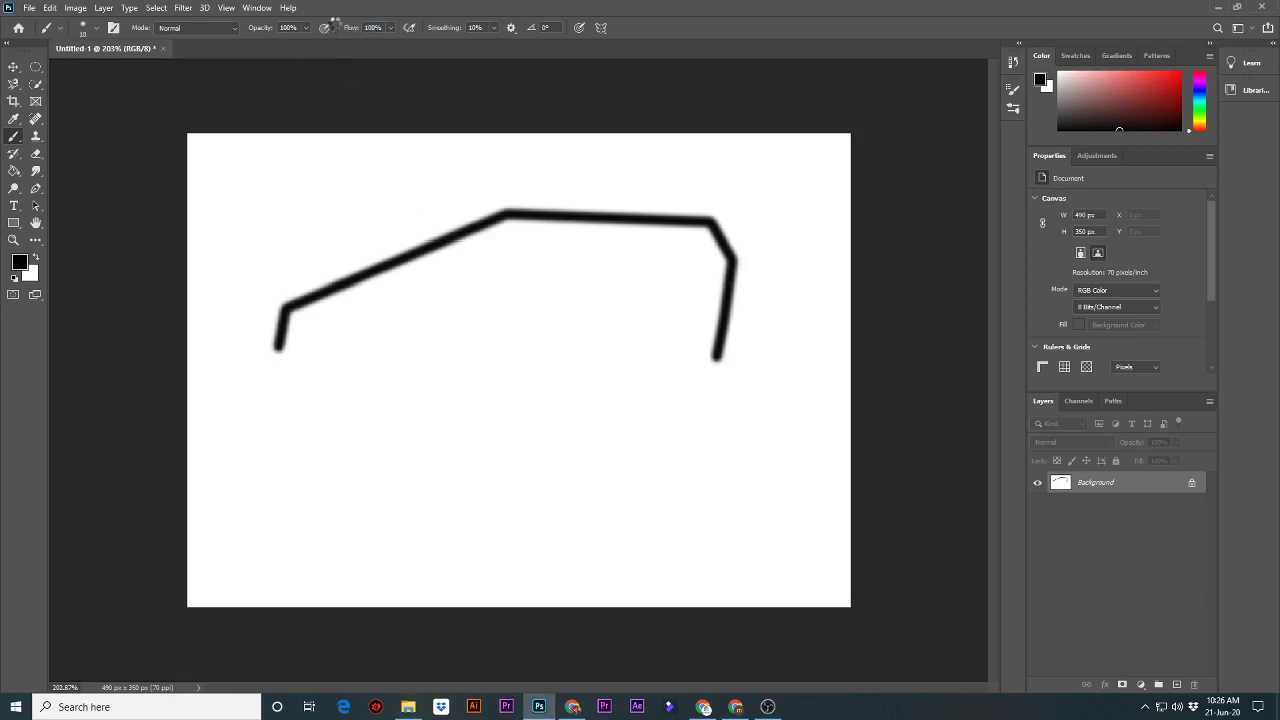
pyautogui.moveTo(337, 27); pyautogui.dragTo(340, 48)
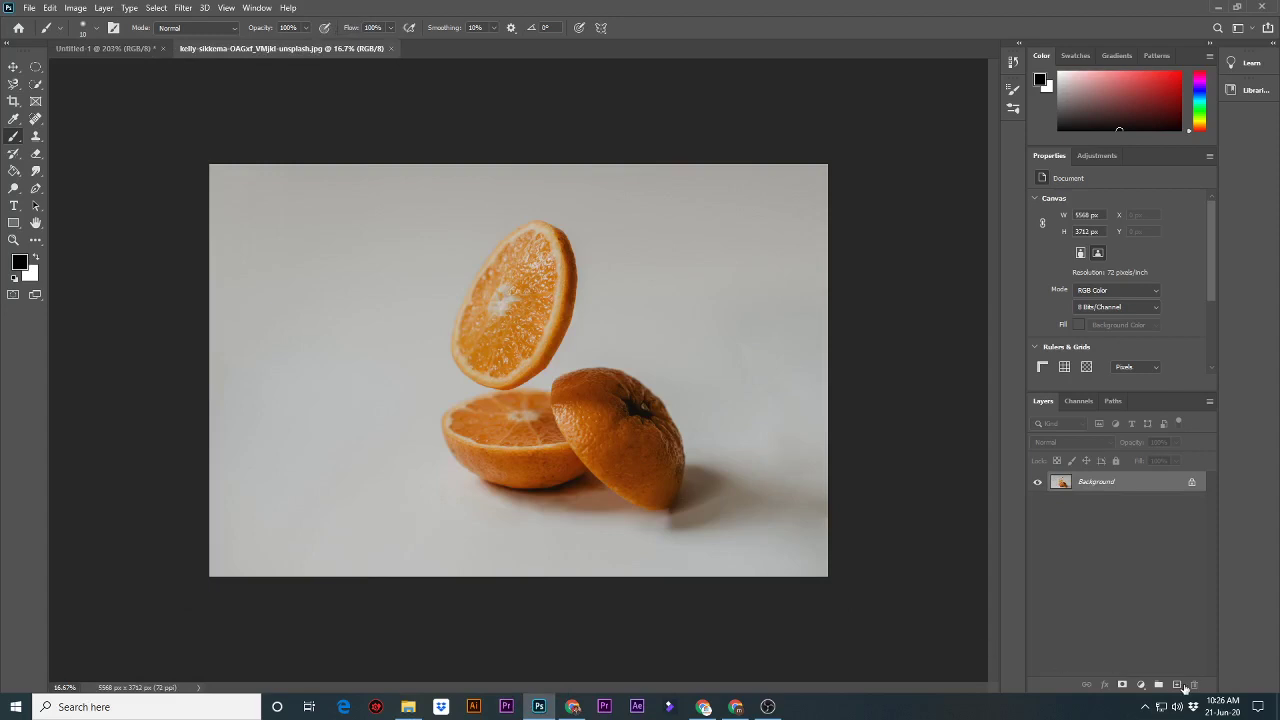
# Add empty Layer 1 above the orange photo, zoom in on the slices, and choose the Brush.
pyautogui.click(1158, 684)
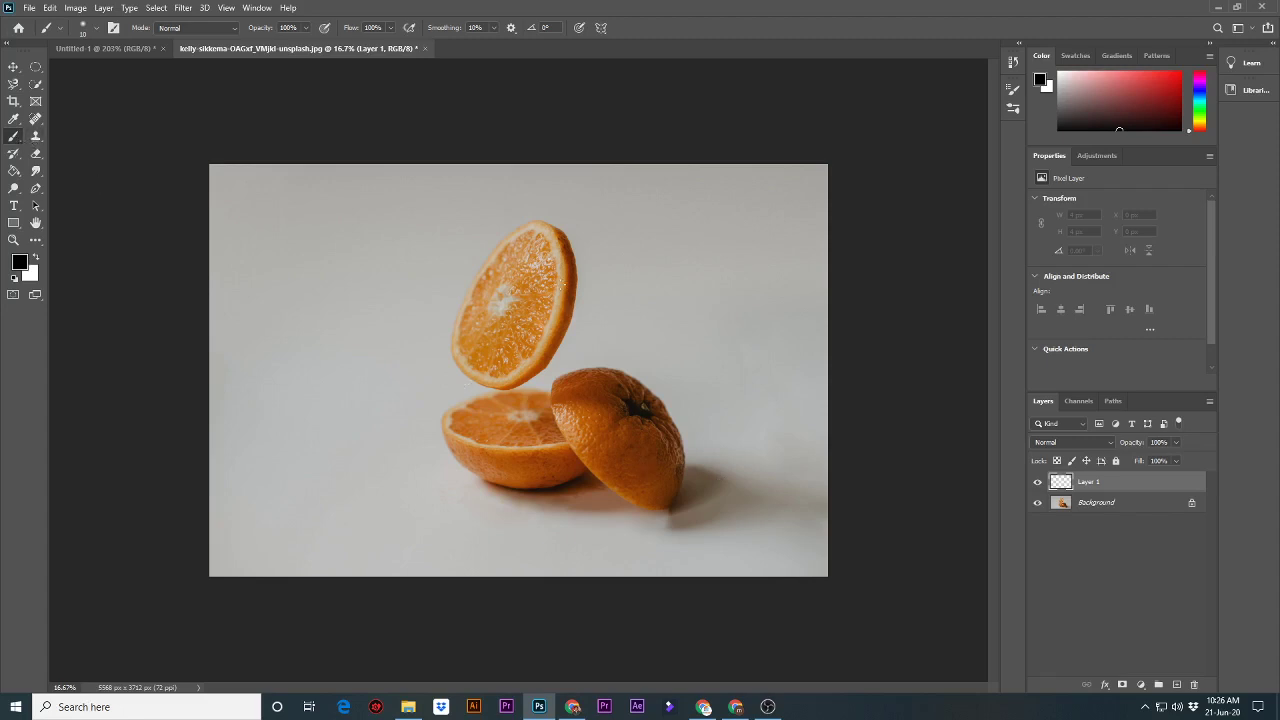
pyautogui.press('z')
pyautogui.moveTo(456, 270); pyautogui.dragTo(521, 342)
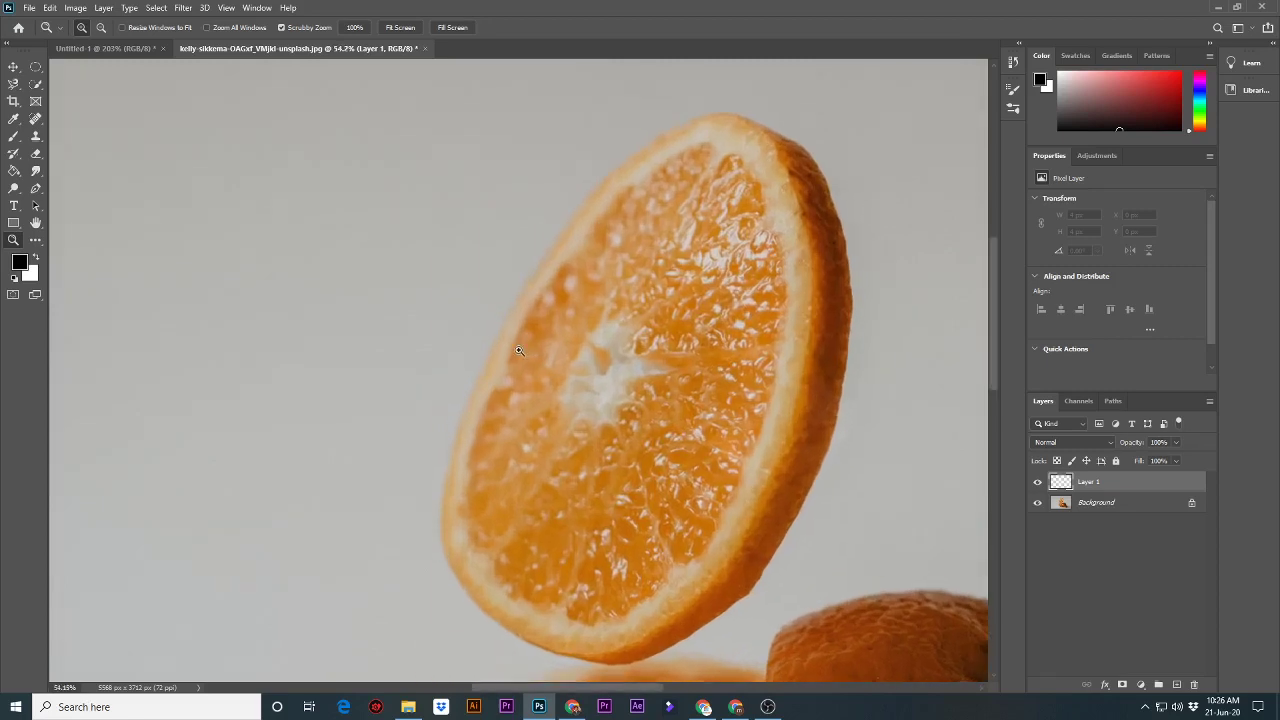
pyautogui.click(13, 137)
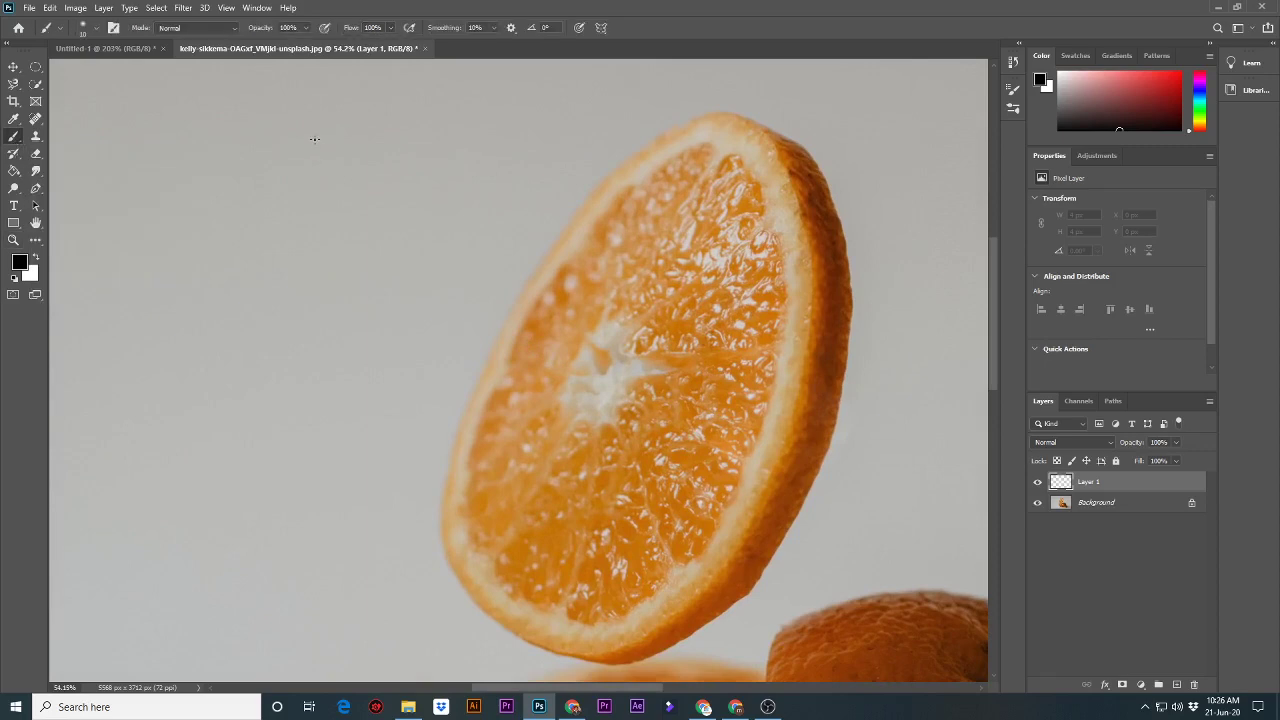
# Keep brush opacity and flow at 100% and smoothing at 10%; view size 10 px, hardness 1%.
pyautogui.click(307, 29)
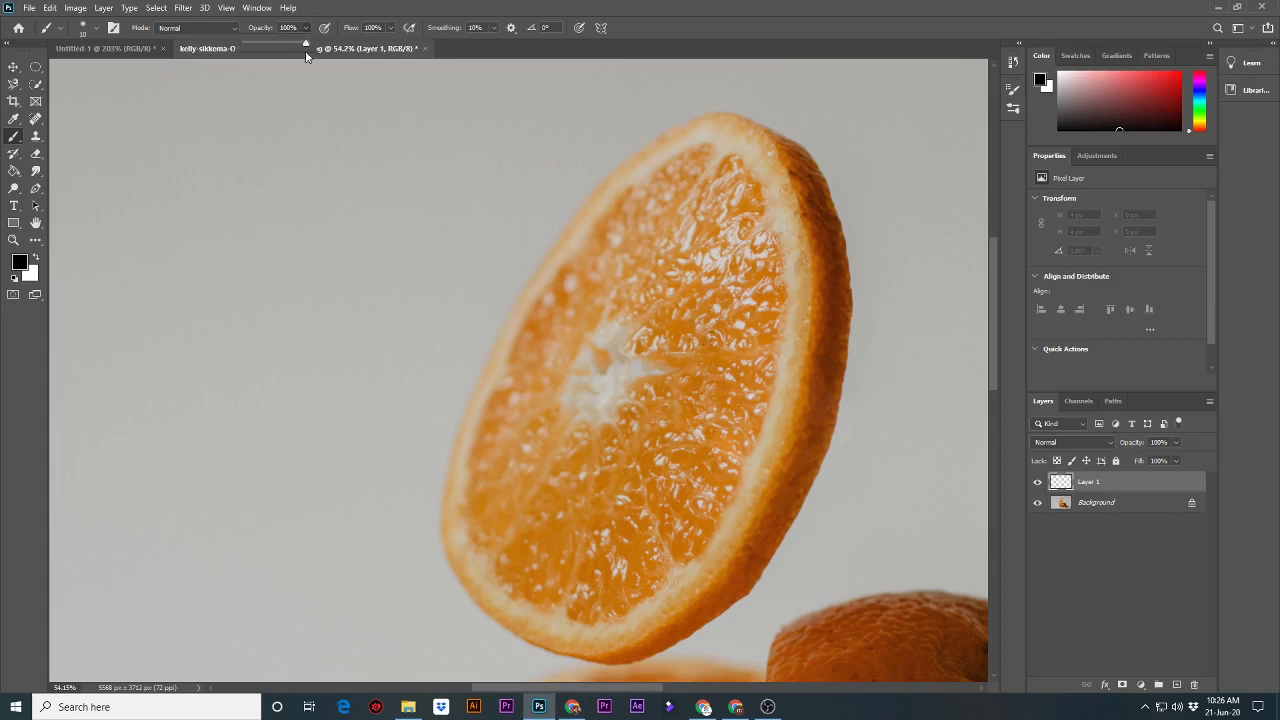
pyautogui.moveTo(308, 45); pyautogui.dragTo(304, 46)
pyautogui.moveTo(304, 46); pyautogui.dragTo(305, 30)
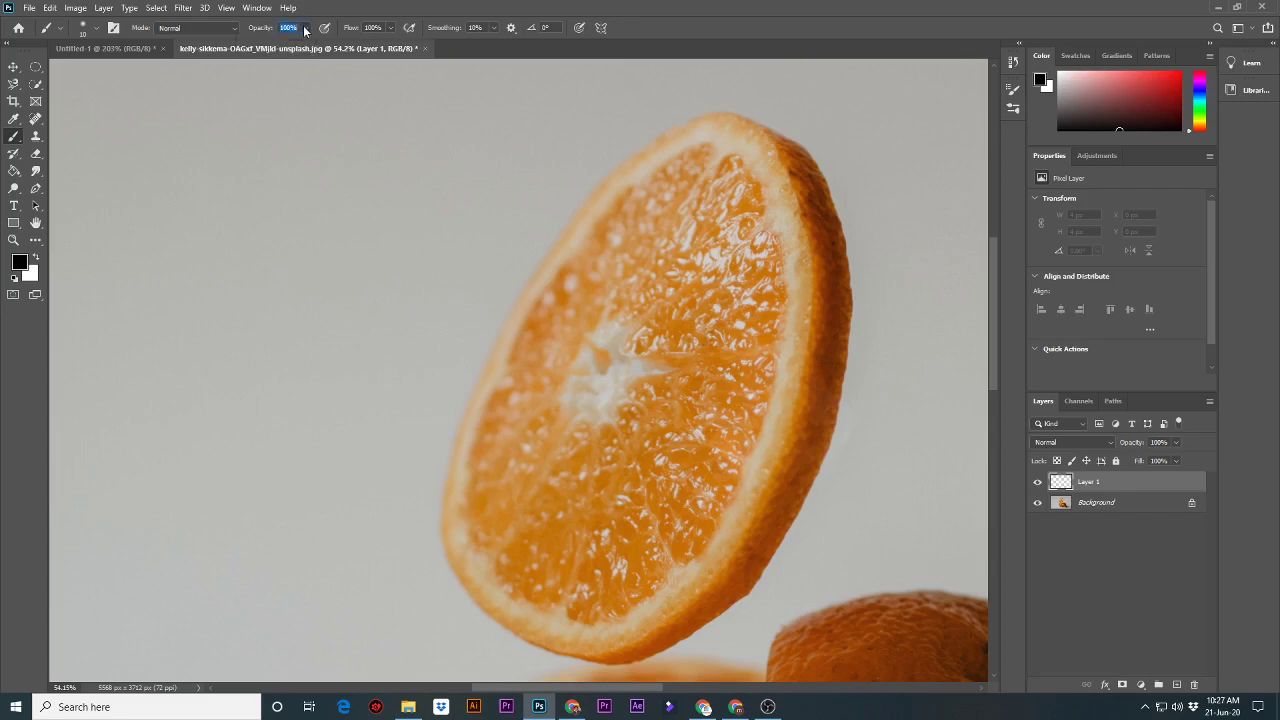
pyautogui.click(391, 30)
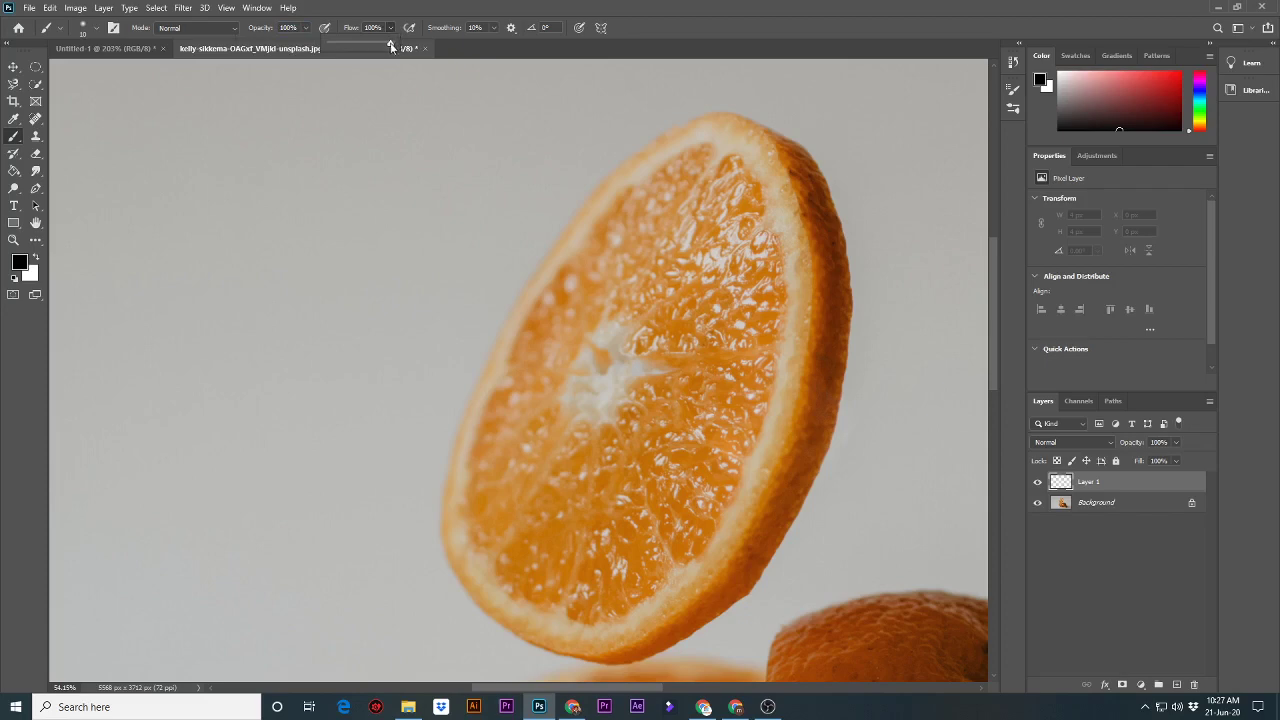
pyautogui.moveTo(392, 45); pyautogui.dragTo(416, 47)
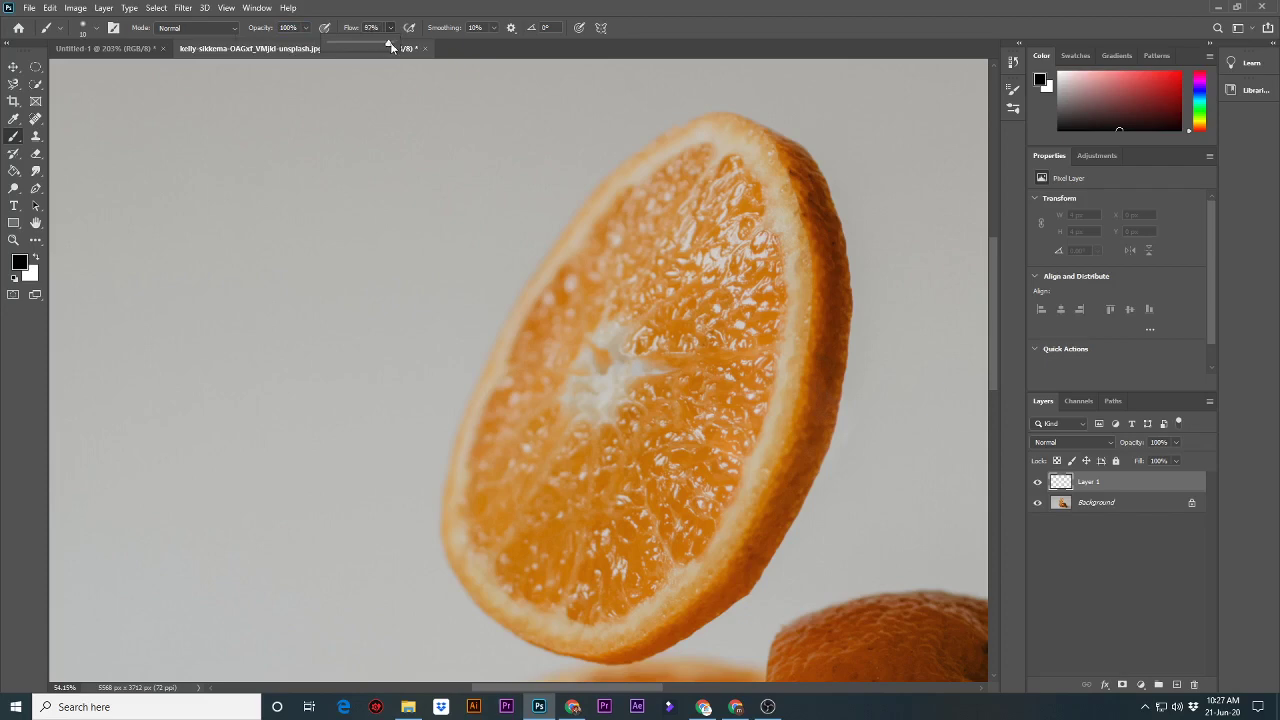
pyautogui.click(493, 29)
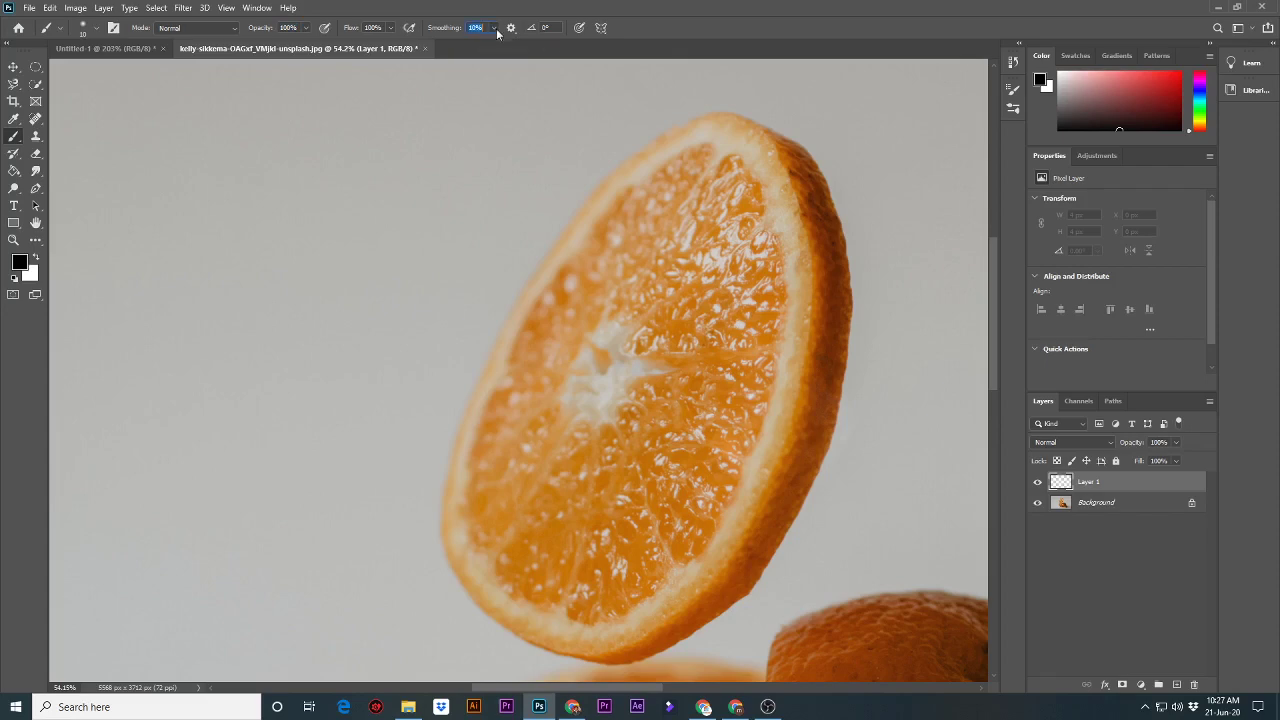
pyautogui.click(496, 30)
pyautogui.click(495, 29)
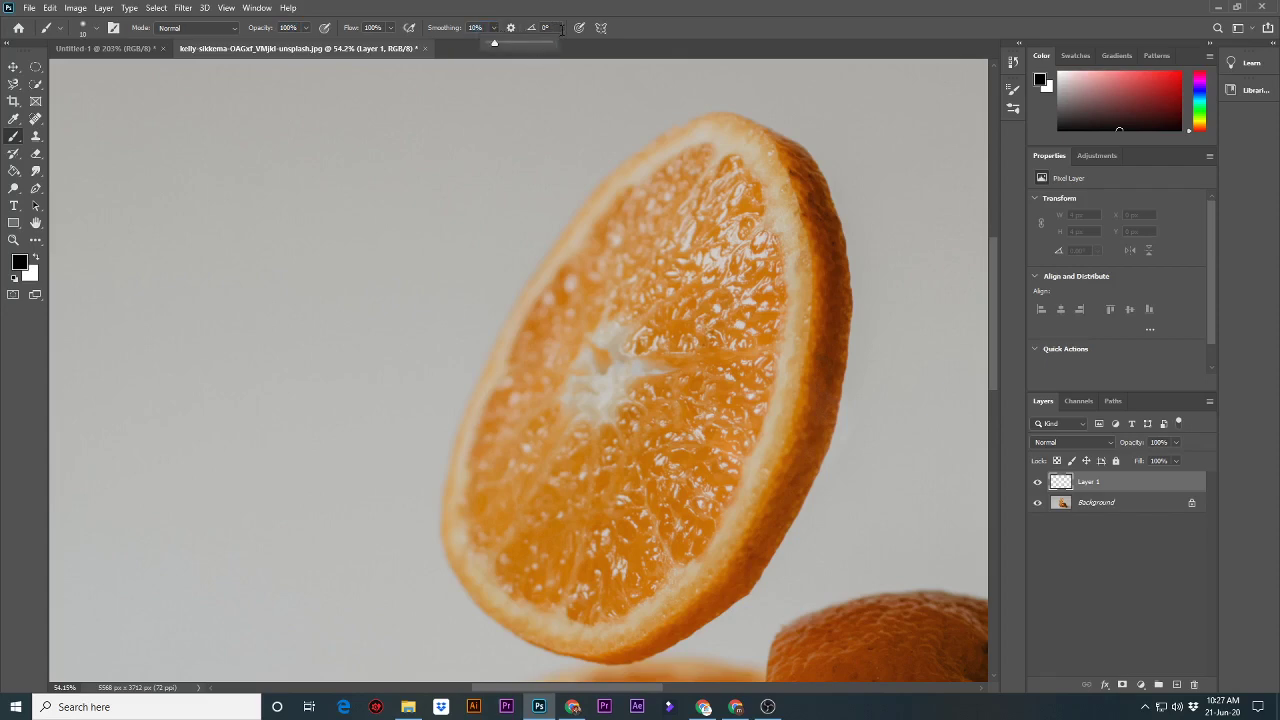
pyautogui.click(557, 27)
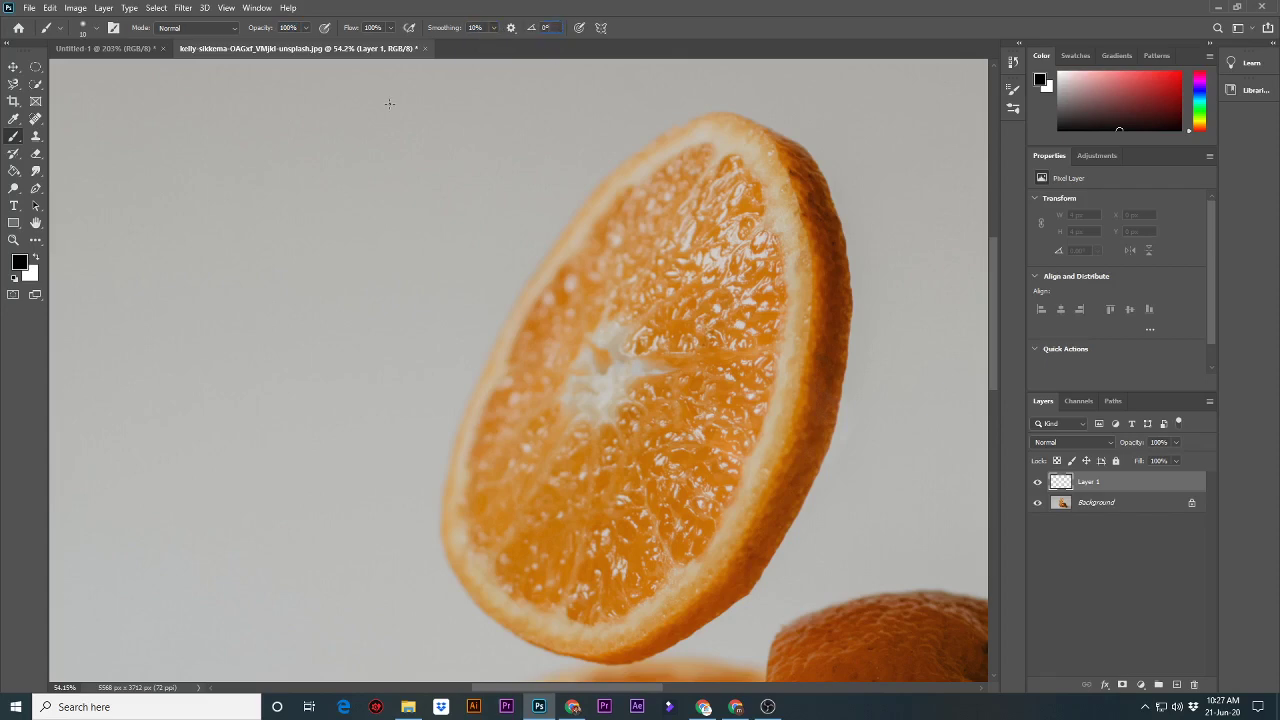
pyautogui.click(98, 33)
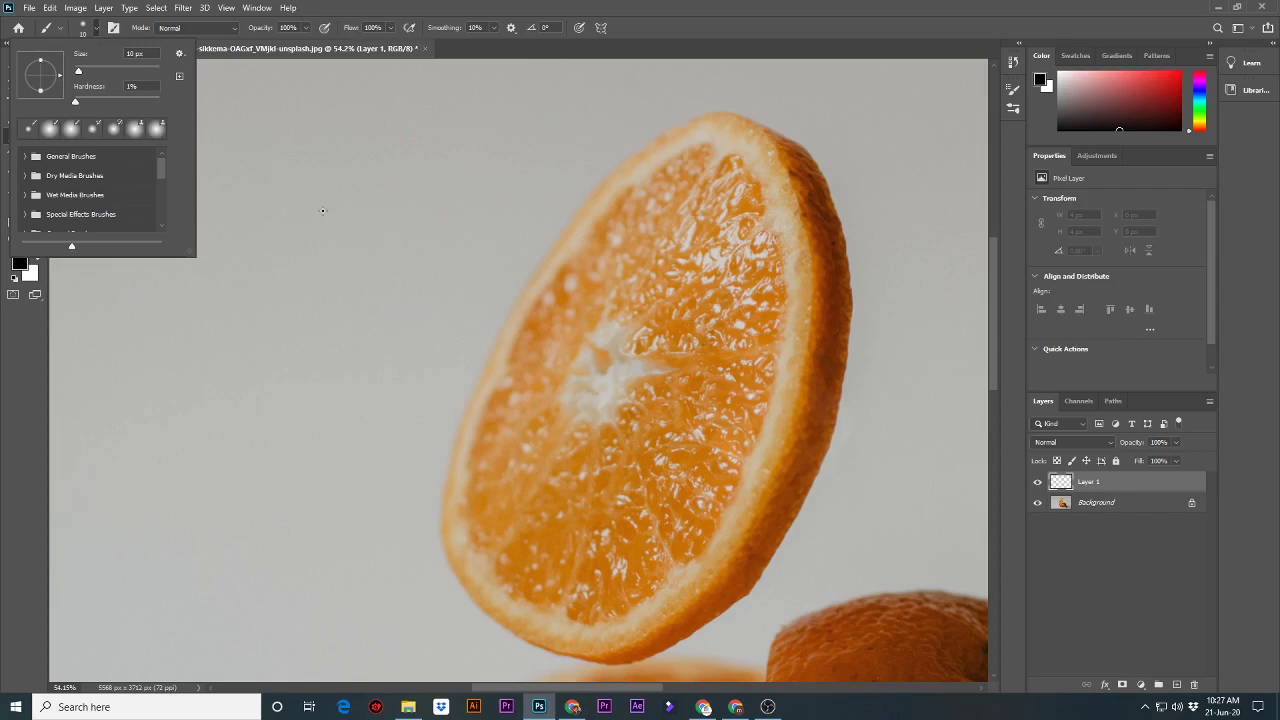
# Browse the brush preset folders in the canvas right-click brush picker.
pyautogui.click(322, 210)
pyautogui.rightClick(416, 220)
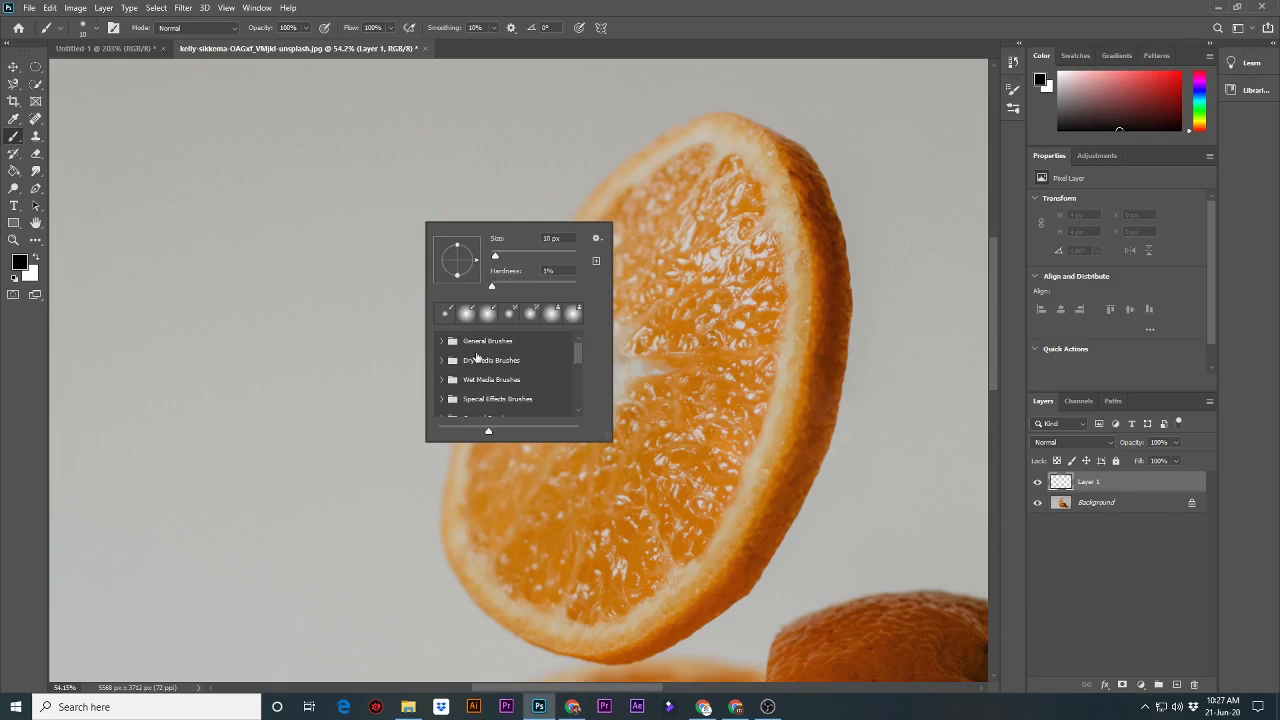
pyautogui.scroll(-2, 477, 357)
pyautogui.scroll(2, 477, 357)
pyautogui.scroll(-2, 477, 357)
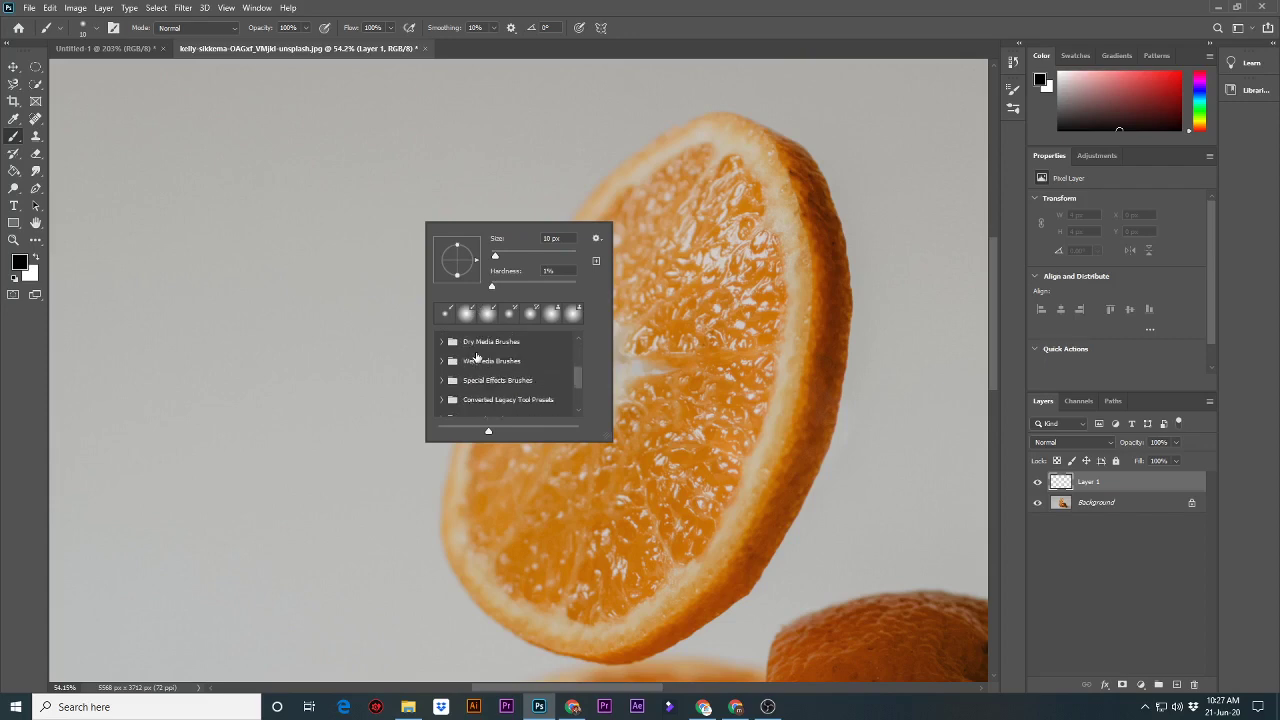
pyautogui.scroll(-1, 477, 359)
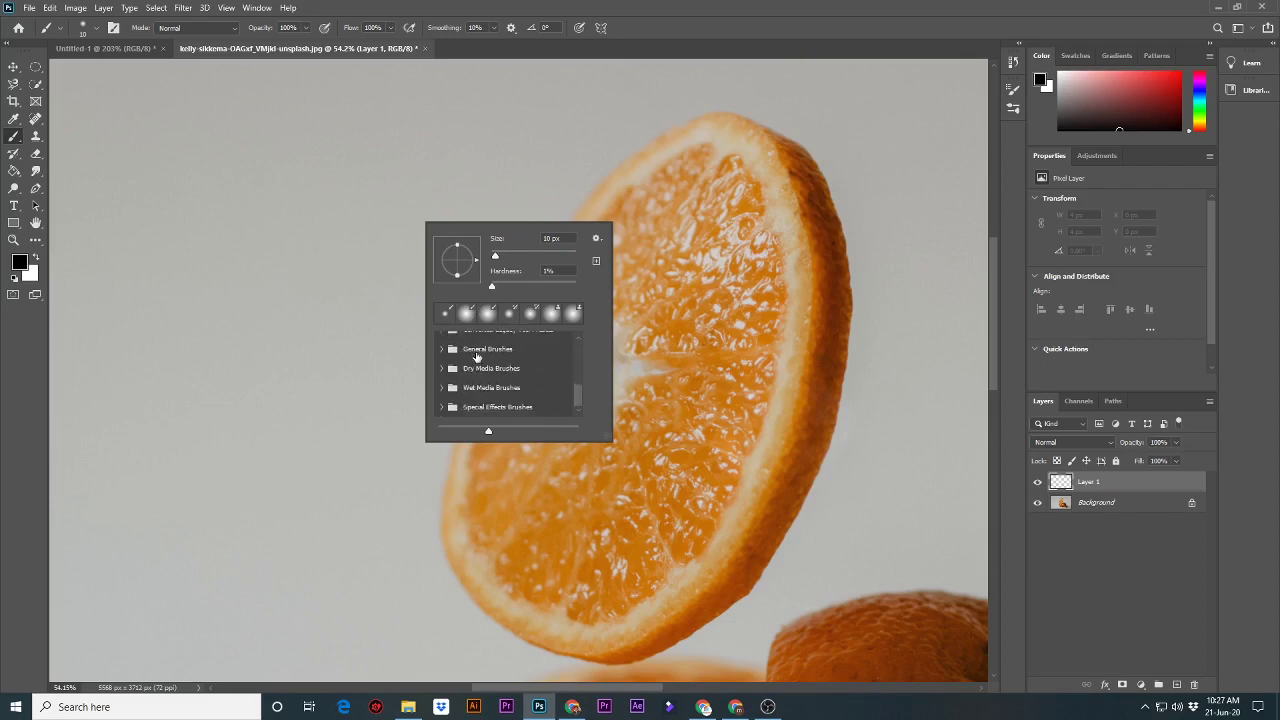
pyautogui.scroll(-1, 477, 357)
pyautogui.scroll(-1, 477, 357)
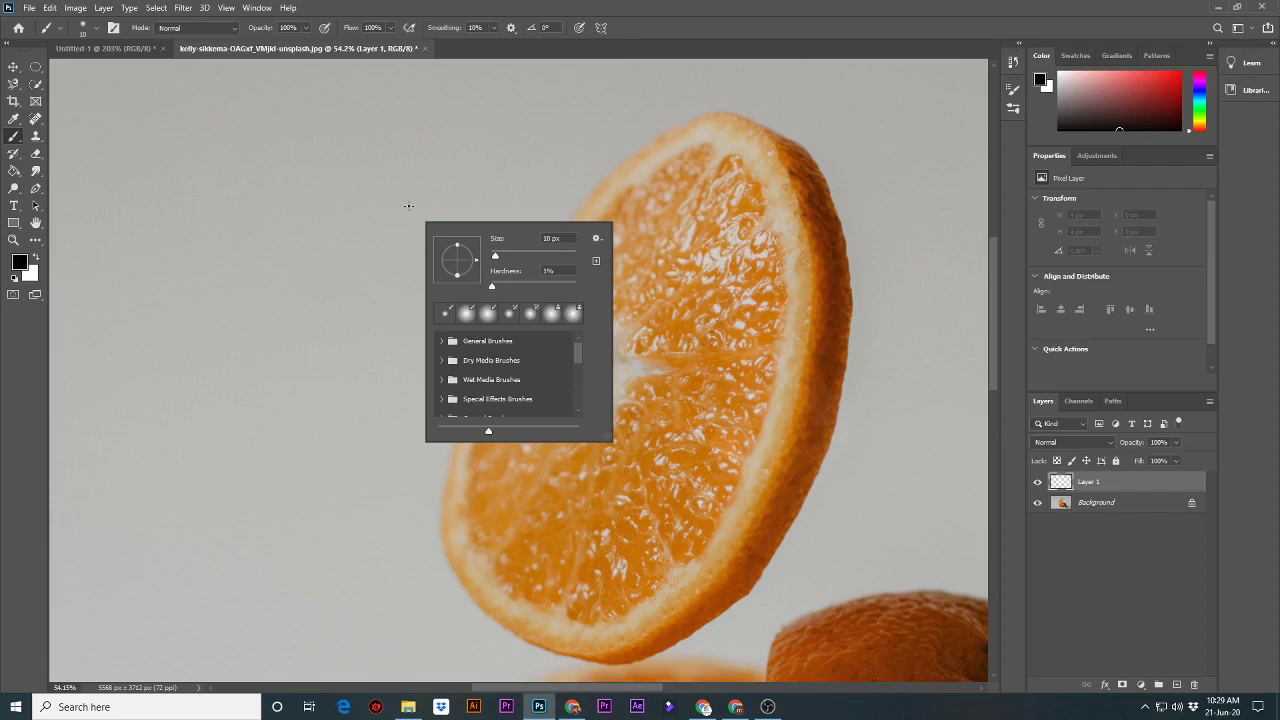
# Undo the stray dot, enlarge the brush to 15 px, and outline the slice's top and left edges.
pyautogui.click(409, 205)
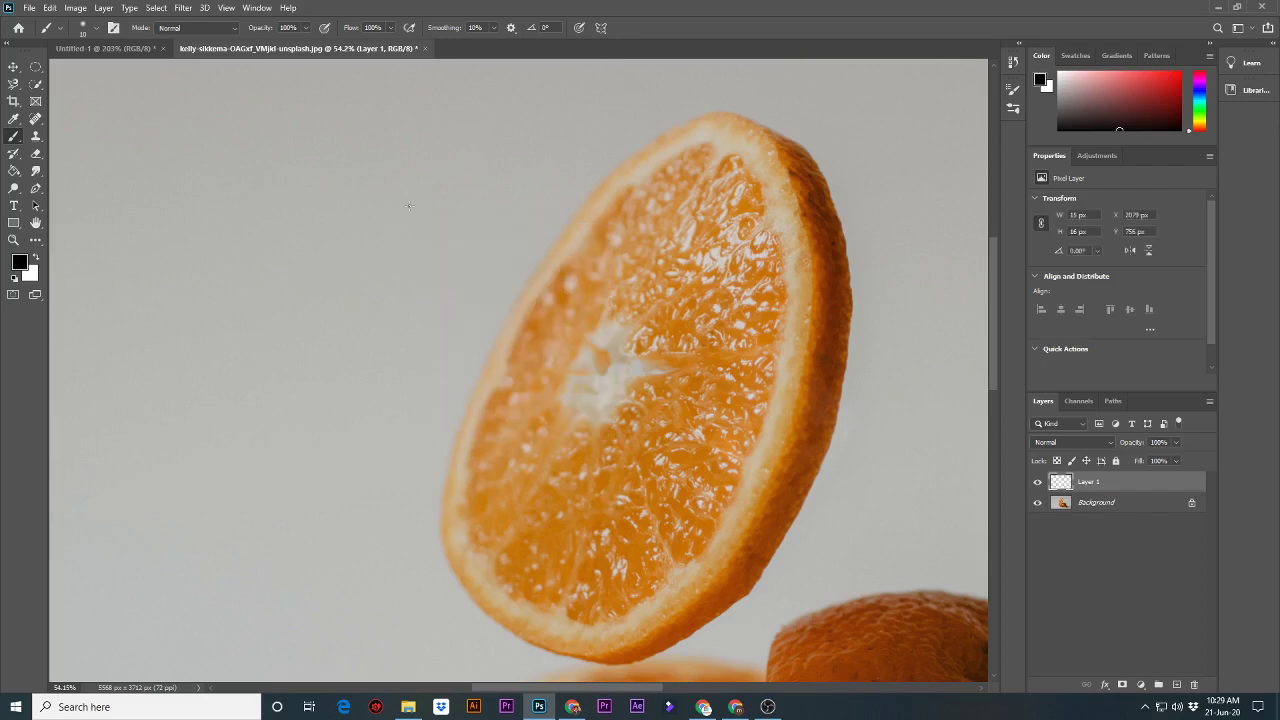
pyautogui.hotkey('ctrl', 'z')
pyautogui.press(']')
pyautogui.press(']')
pyautogui.moveTo(663, 134); pyautogui.dragTo(564, 235)
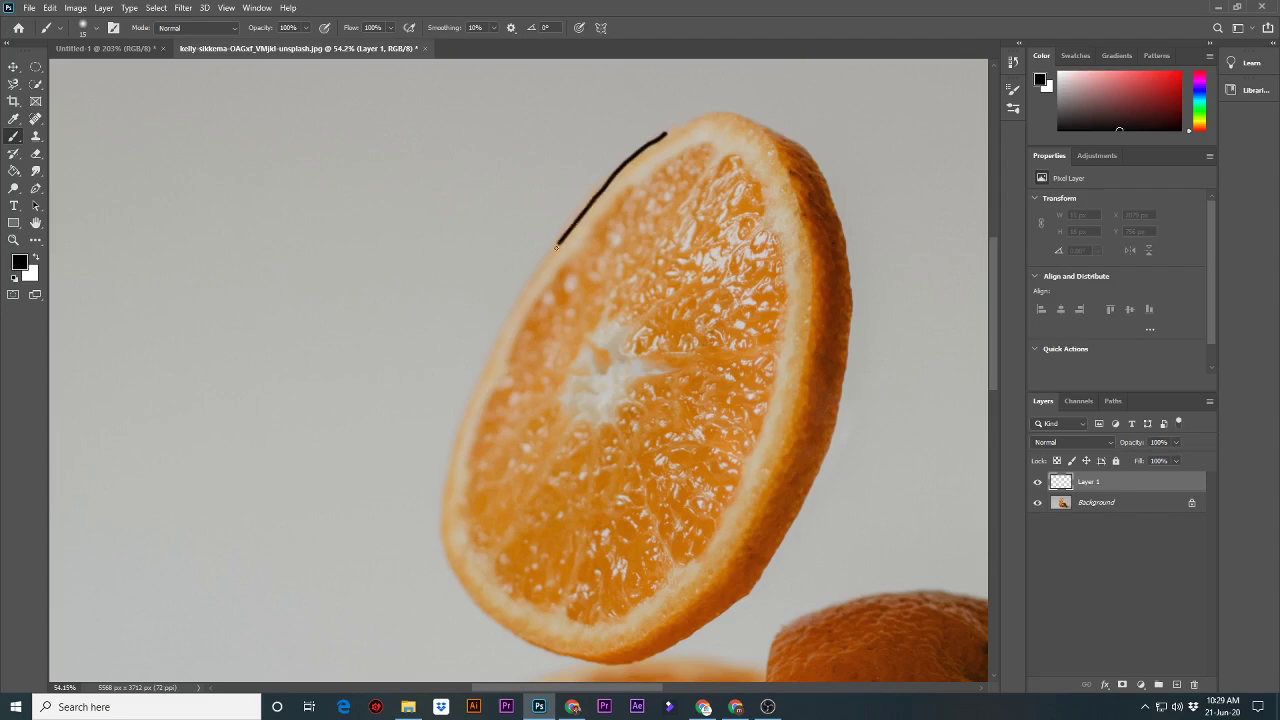
pyautogui.moveTo(564, 235); pyautogui.dragTo(536, 277)
pyautogui.moveTo(538, 274)
pyautogui.mouseDown()
pyautogui.moveTo(470, 410)
pyautogui.moveTo(446, 503)
pyautogui.mouseUp()
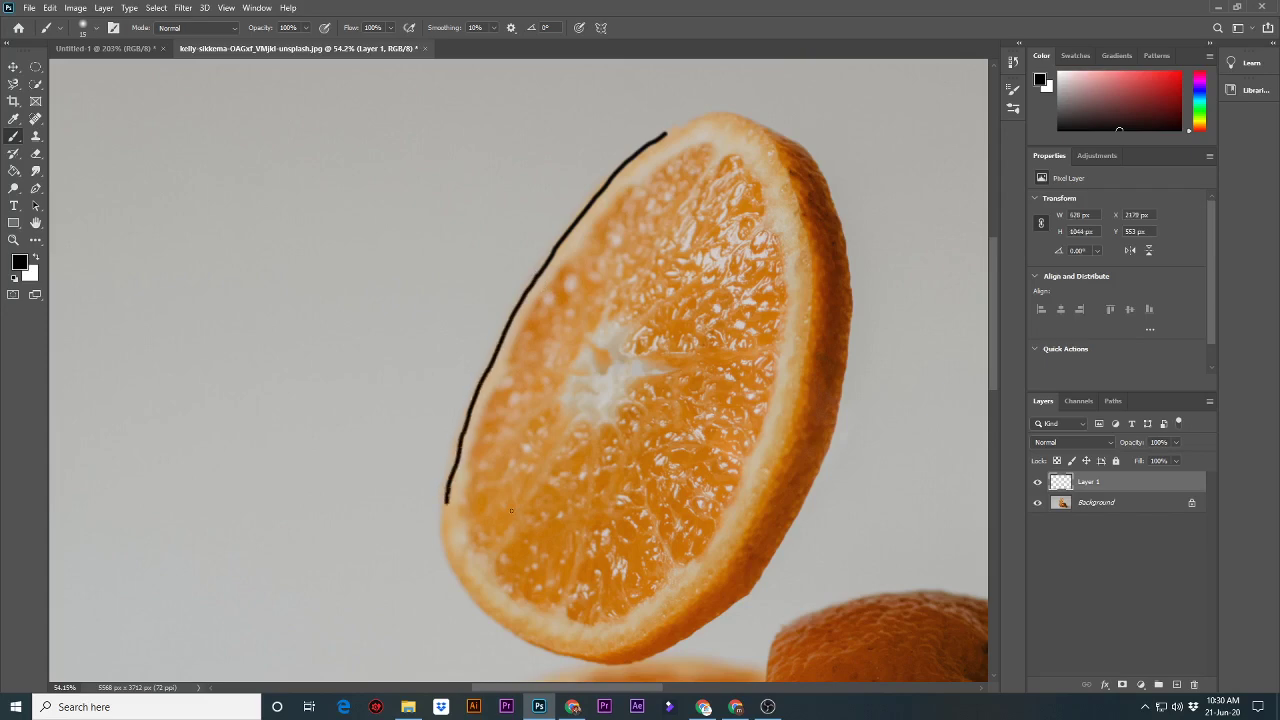
# Carry the black outline to the slice's bottom and down the lower orange's edge.
pyautogui.scroll(3, 577, 491)
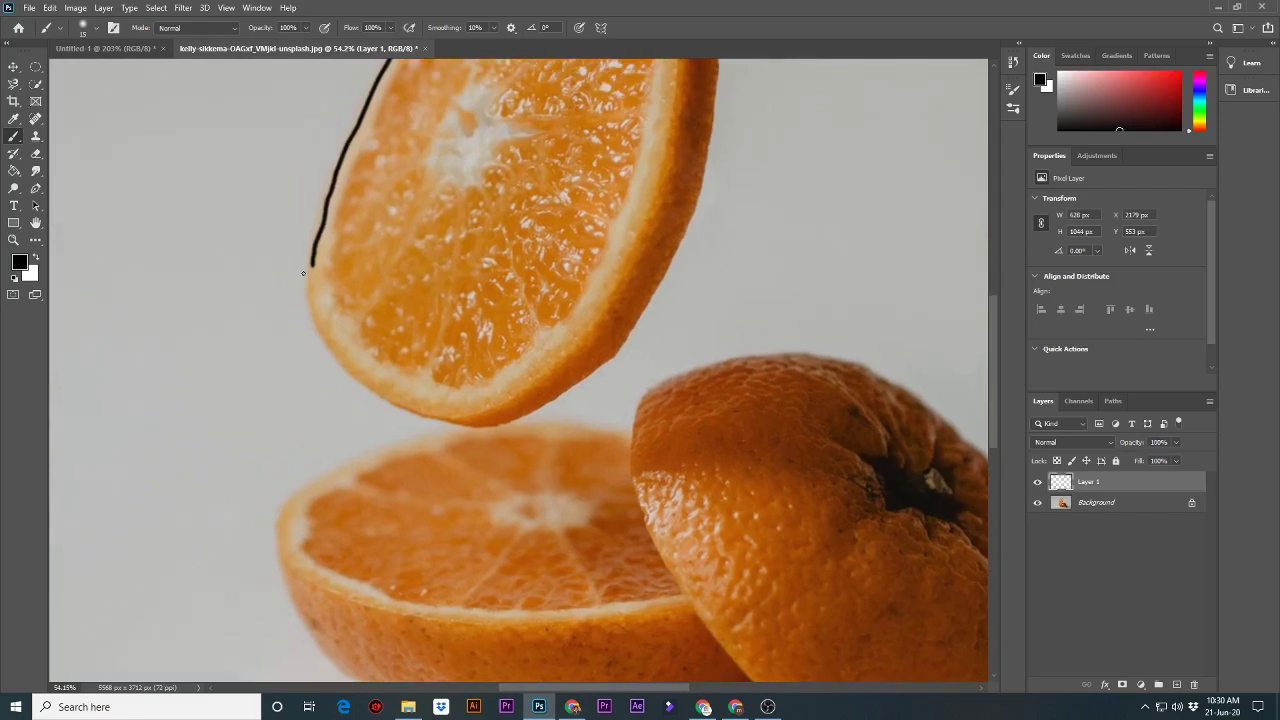
pyautogui.moveTo(312, 265)
pyautogui.mouseDown()
pyautogui.moveTo(315, 322)
pyautogui.moveTo(344, 372)
pyautogui.moveTo(406, 412)
pyautogui.moveTo(468, 429)
pyautogui.moveTo(330, 472)
pyautogui.moveTo(282, 524)
pyautogui.moveTo(450, 285)
pyautogui.mouseUp()
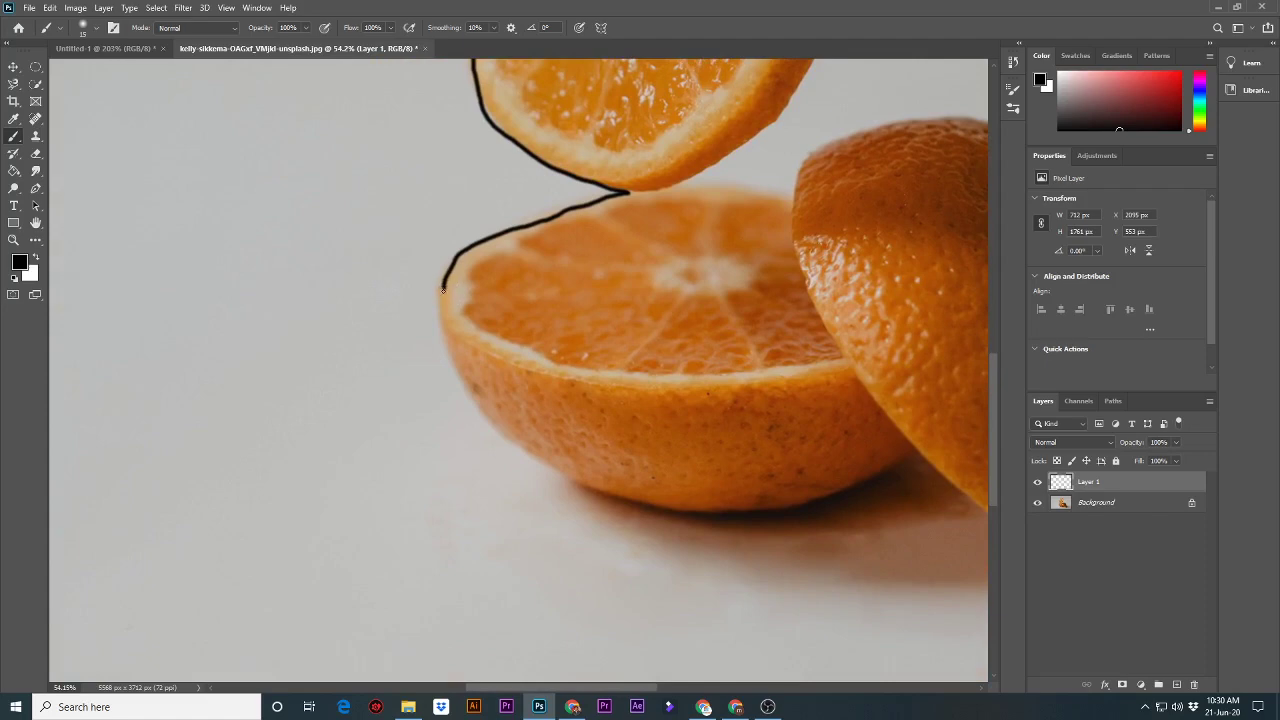
pyautogui.moveTo(445, 293)
pyautogui.mouseDown()
pyautogui.moveTo(457, 341)
pyautogui.moveTo(484, 360)
pyautogui.mouseUp()
pyautogui.hotkey('ctrl', 'z')
pyautogui.moveTo(444, 282)
pyautogui.mouseDown()
pyautogui.moveTo(465, 395)
pyautogui.moveTo(588, 487)
pyautogui.moveTo(727, 518)
pyautogui.moveTo(886, 472)
pyautogui.moveTo(899, 461)
pyautogui.moveTo(706, 449)
pyautogui.moveTo(447, 400)
pyautogui.moveTo(601, 507)
pyautogui.moveTo(708, 530)
pyautogui.moveTo(754, 448)
pyautogui.moveTo(766, 342)
pyautogui.moveTo(740, 258)
pyautogui.moveTo(684, 174)
pyautogui.mouseUp()
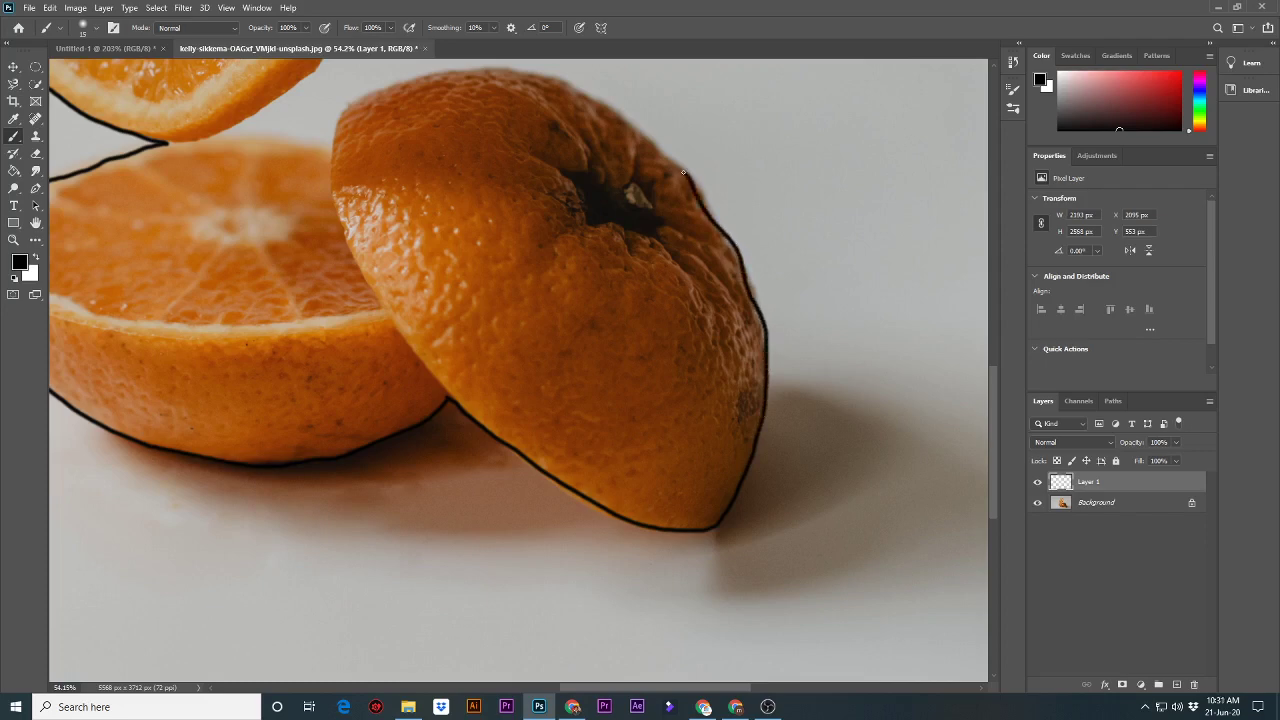
# Trace the right orange half's right and top edges, redoing misplaced strokes.
pyautogui.moveTo(548, 243)
pyautogui.mouseDown()
pyautogui.moveTo(551, 327)
pyautogui.moveTo(686, 480)
pyautogui.moveTo(811, 457)
pyautogui.moveTo(709, 457)
pyautogui.mouseUp()
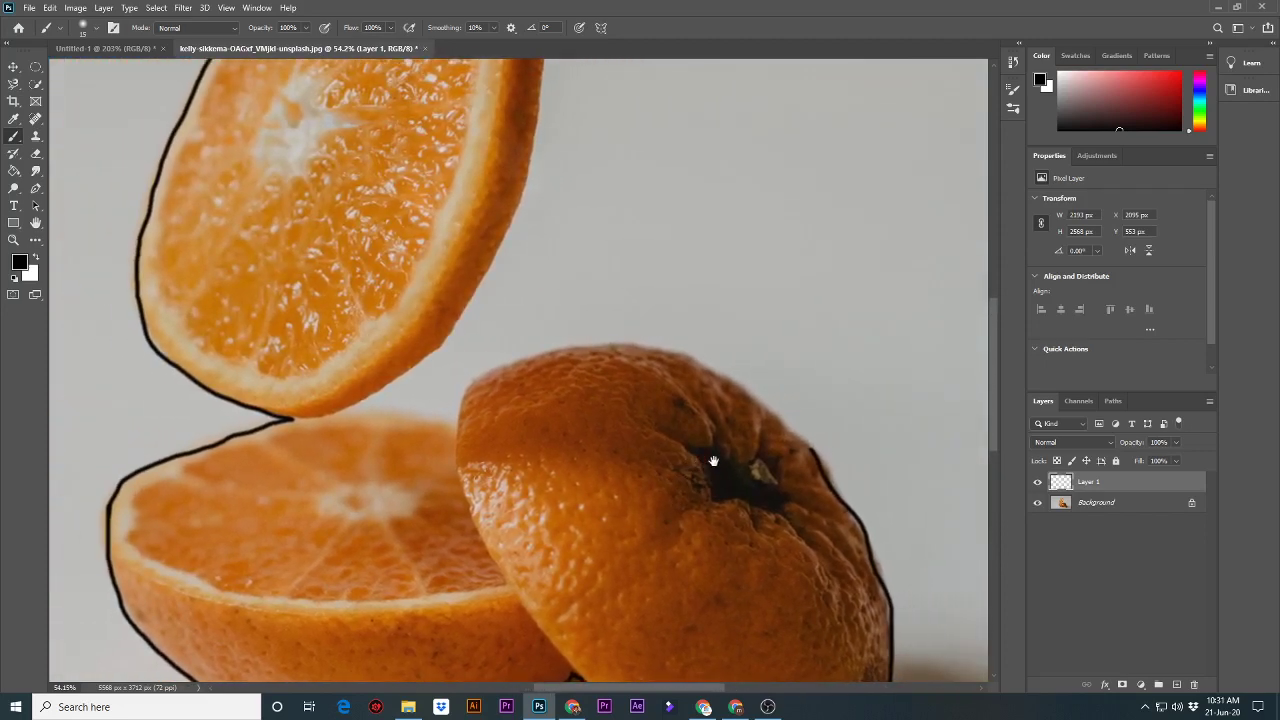
pyautogui.moveTo(811, 450)
pyautogui.mouseDown()
pyautogui.moveTo(705, 372)
pyautogui.moveTo(616, 357)
pyautogui.mouseUp()
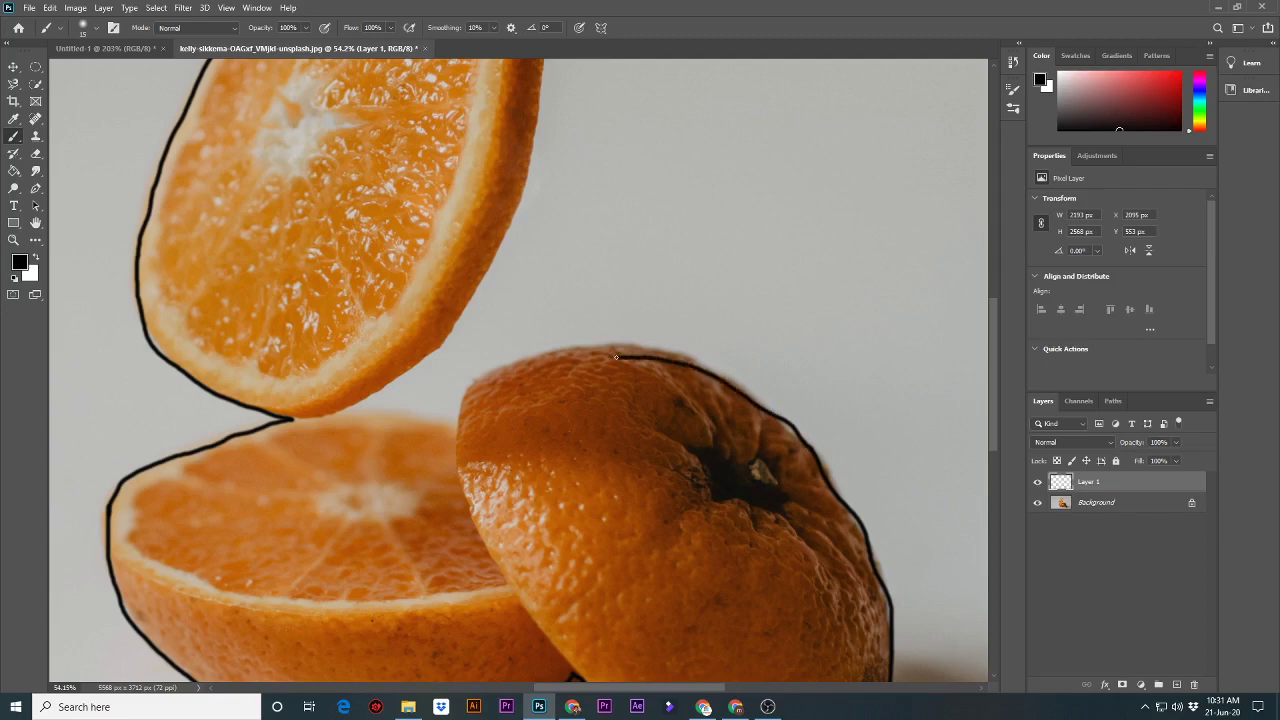
pyautogui.hotkey('ctrl', 'z')
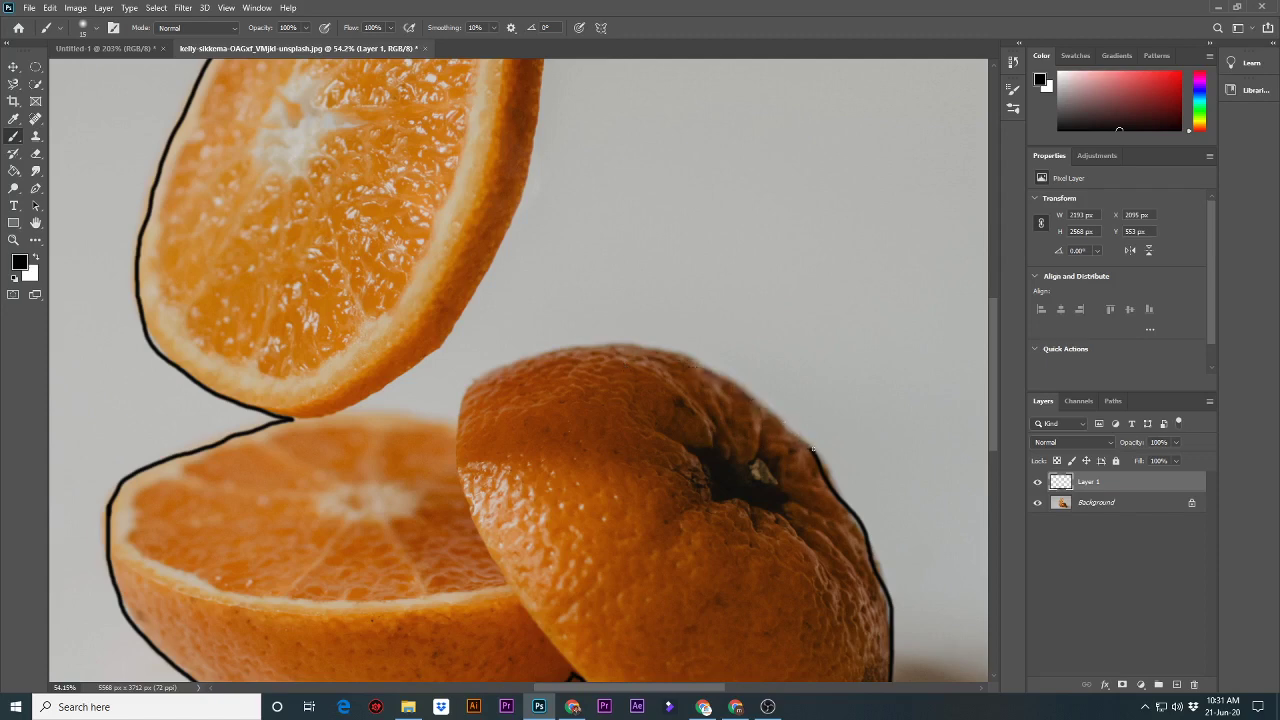
pyautogui.moveTo(812, 449)
pyautogui.mouseDown()
pyautogui.moveTo(679, 355)
pyautogui.moveTo(530, 350)
pyautogui.mouseUp()
pyautogui.hotkey('ctrl', 'z')
pyautogui.moveTo(812, 451); pyautogui.dragTo(779, 428)
pyautogui.hotkey('ctrl', 'z')
pyautogui.moveTo(812, 450)
pyautogui.mouseDown()
pyautogui.moveTo(661, 350)
pyautogui.moveTo(575, 341)
pyautogui.mouseUp()
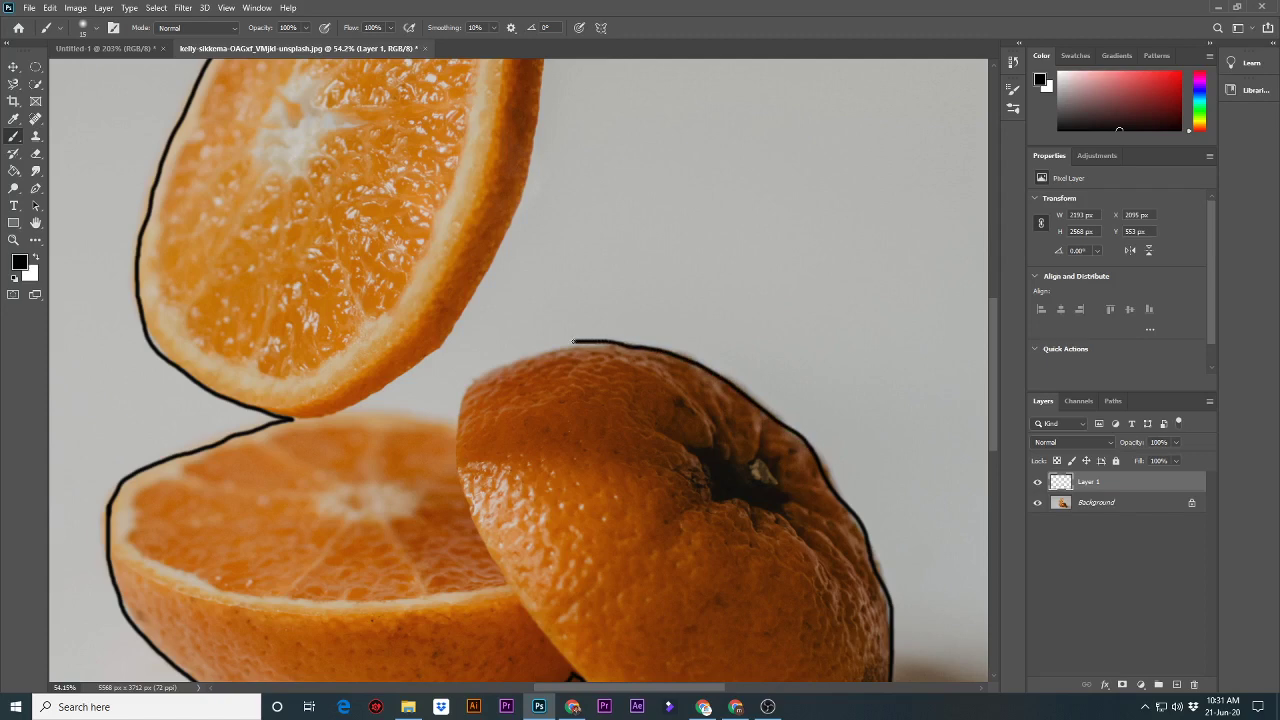
pyautogui.hotkey('ctrl', 'z')
pyautogui.moveTo(630, 347)
pyautogui.mouseDown()
pyautogui.moveTo(499, 364)
pyautogui.moveTo(457, 411)
pyautogui.moveTo(455, 424)
pyautogui.moveTo(610, 443)
pyautogui.mouseUp()
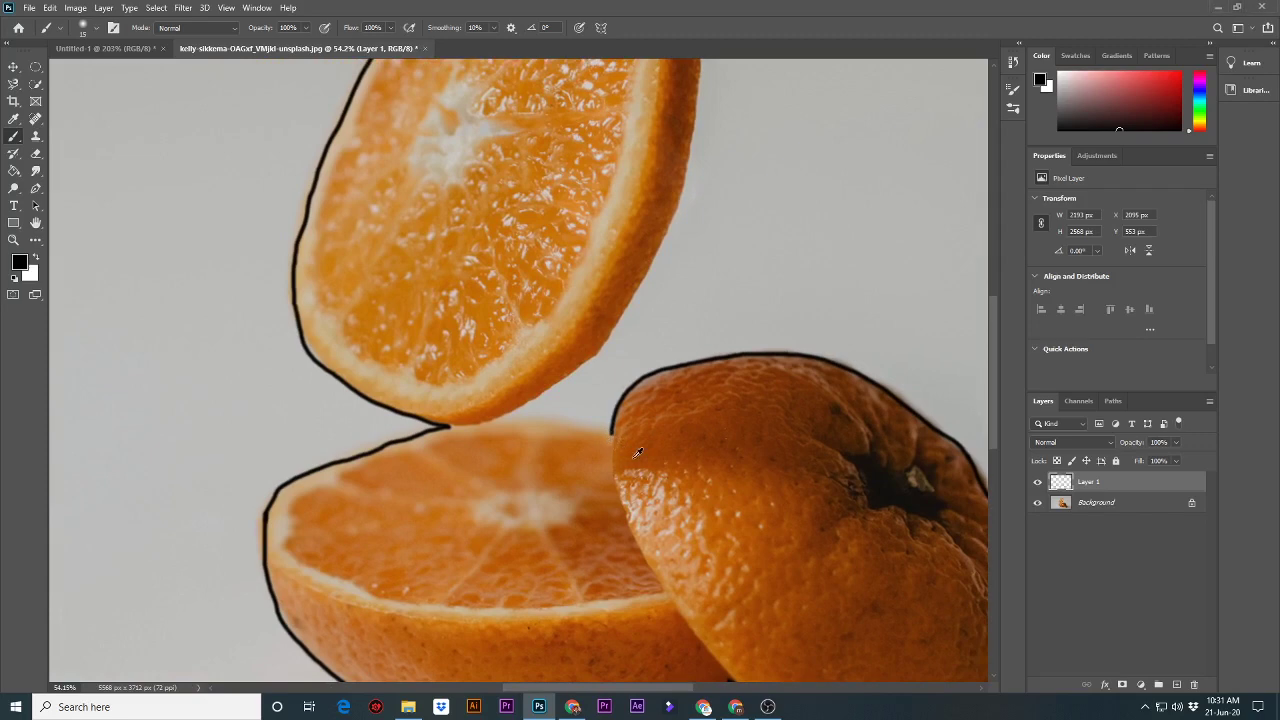
# Sample orange from the fruit, paint a test stroke between the slices, then undo it.
pyautogui.keyDown('alt'); pyautogui.click(609, 437); pyautogui.keyUp('alt')
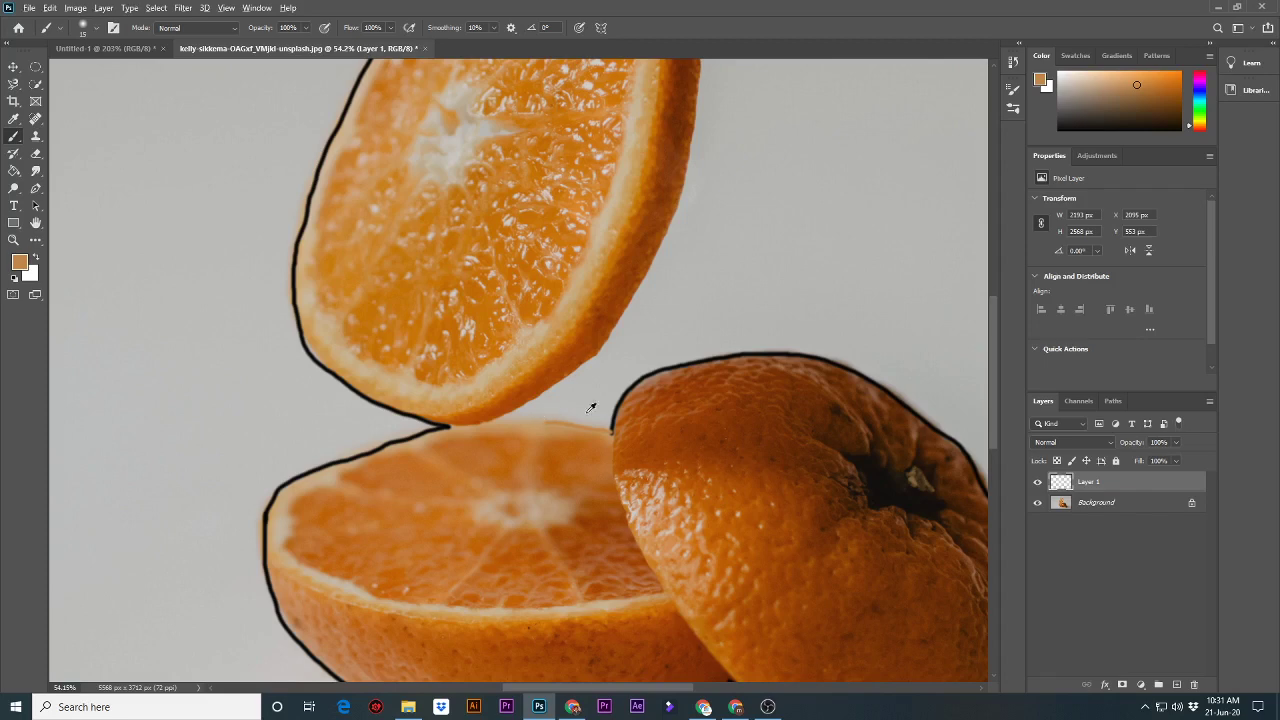
pyautogui.keyDown('alt'); pyautogui.click(697, 430); pyautogui.keyUp('alt')
pyautogui.moveTo(697, 430); pyautogui.dragTo(615, 440)
pyautogui.moveTo(547, 424); pyautogui.dragTo(500, 424)
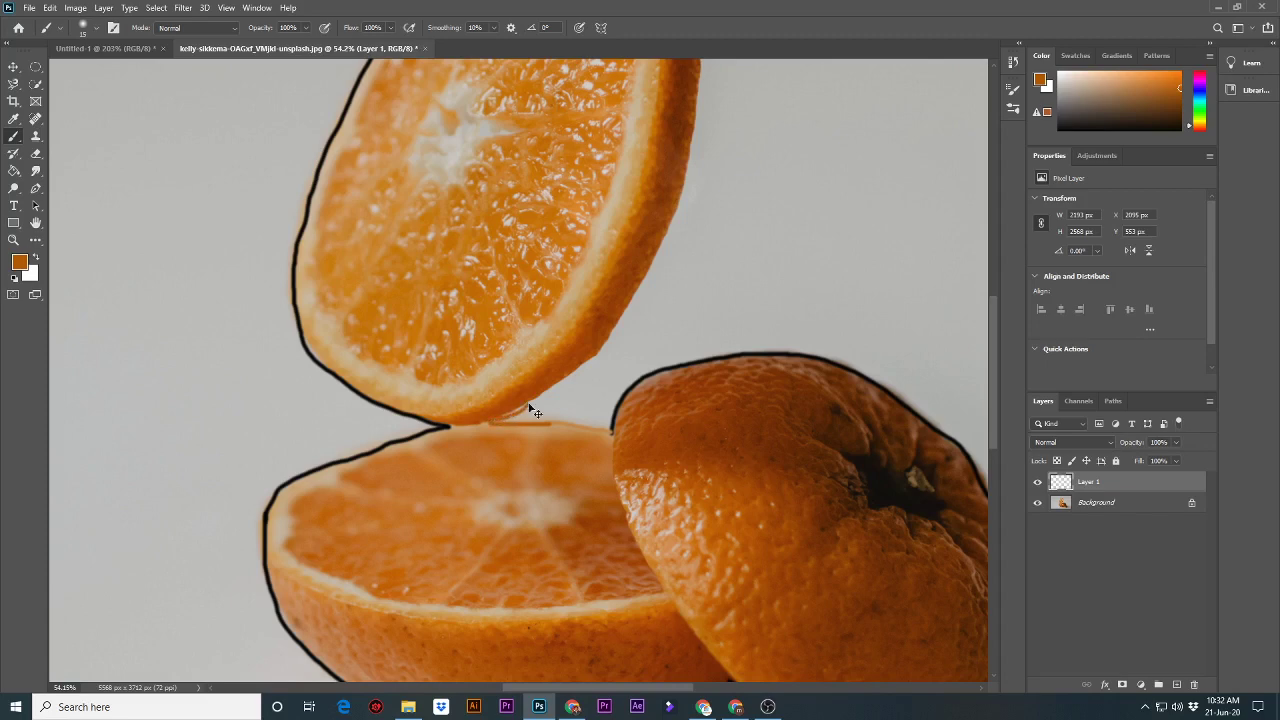
pyautogui.hotkey('ctrl', 'z')
pyautogui.hotkey('ctrl', 'z')
pyautogui.hotkey('ctrl', 'z')
pyautogui.hotkey('ctrl', 'z')
# Switch back to black, redraw the slice's lower-right rind edge, and hide the Background layer.
pyautogui.keyDown('alt'); pyautogui.click(715, 355); pyautogui.keyUp('alt')
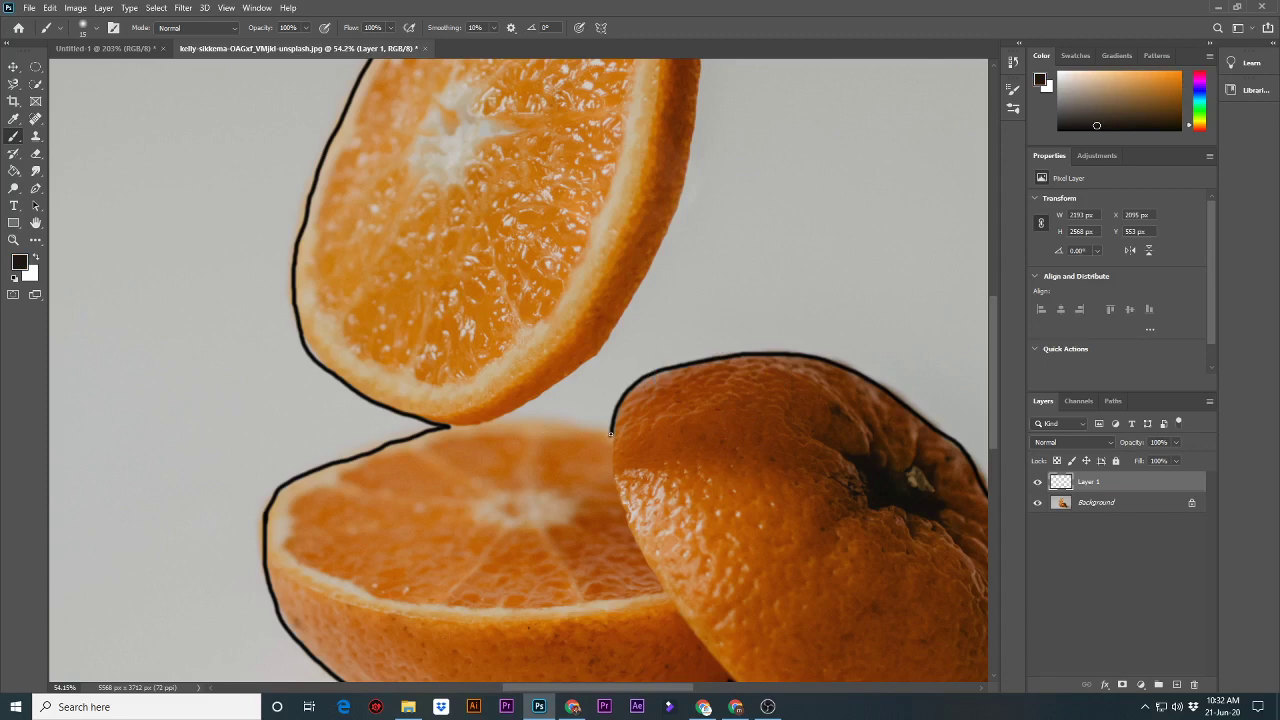
pyautogui.moveTo(583, 428)
pyautogui.mouseDown()
pyautogui.moveTo(502, 424)
pyautogui.moveTo(592, 358)
pyautogui.moveTo(616, 316)
pyautogui.moveTo(549, 509)
pyautogui.mouseUp()
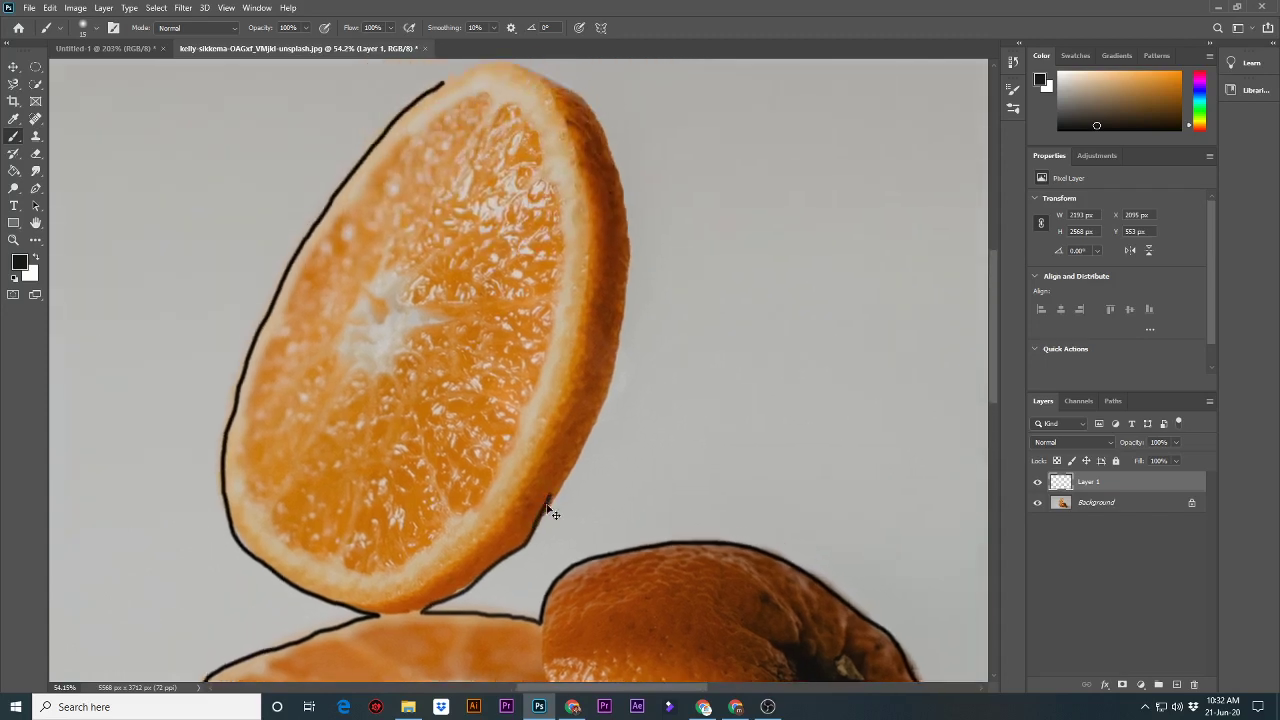
pyautogui.hotkey('ctrl', 'z')
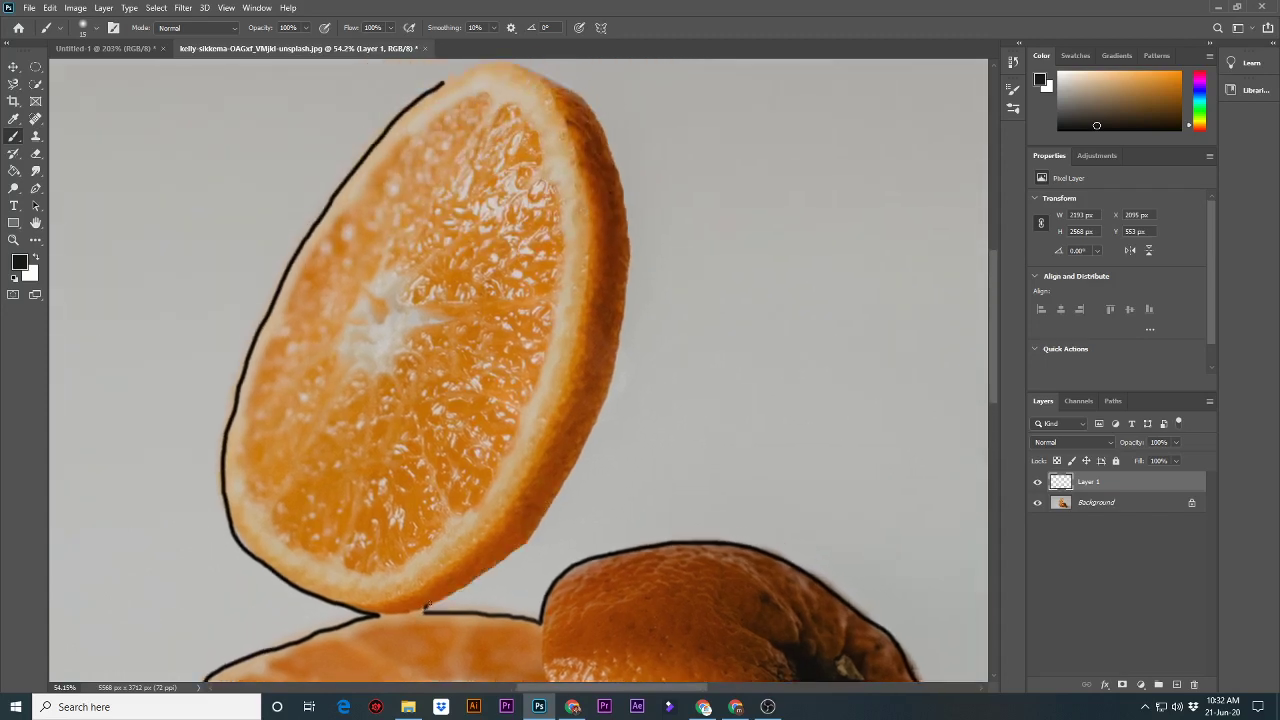
pyautogui.moveTo(427, 605)
pyautogui.mouseDown()
pyautogui.moveTo(482, 580)
pyautogui.moveTo(544, 521)
pyautogui.moveTo(604, 392)
pyautogui.moveTo(621, 295)
pyautogui.moveTo(625, 150)
pyautogui.moveTo(600, 95)
pyautogui.moveTo(506, 61)
pyautogui.moveTo(445, 82)
pyautogui.mouseUp()
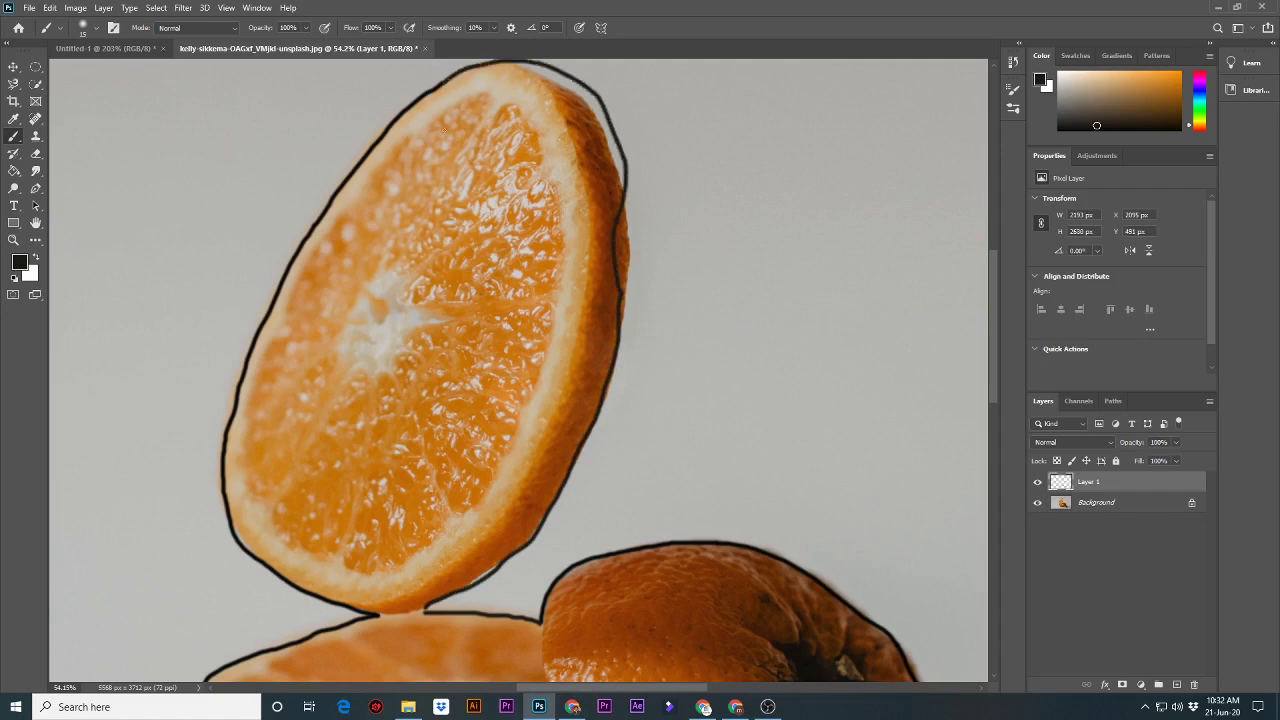
pyautogui.click(1037, 502)
# Zoom out to see the whole traced outline with the orange photo visible behind it.
pyautogui.scroll(-1, 410, 547)
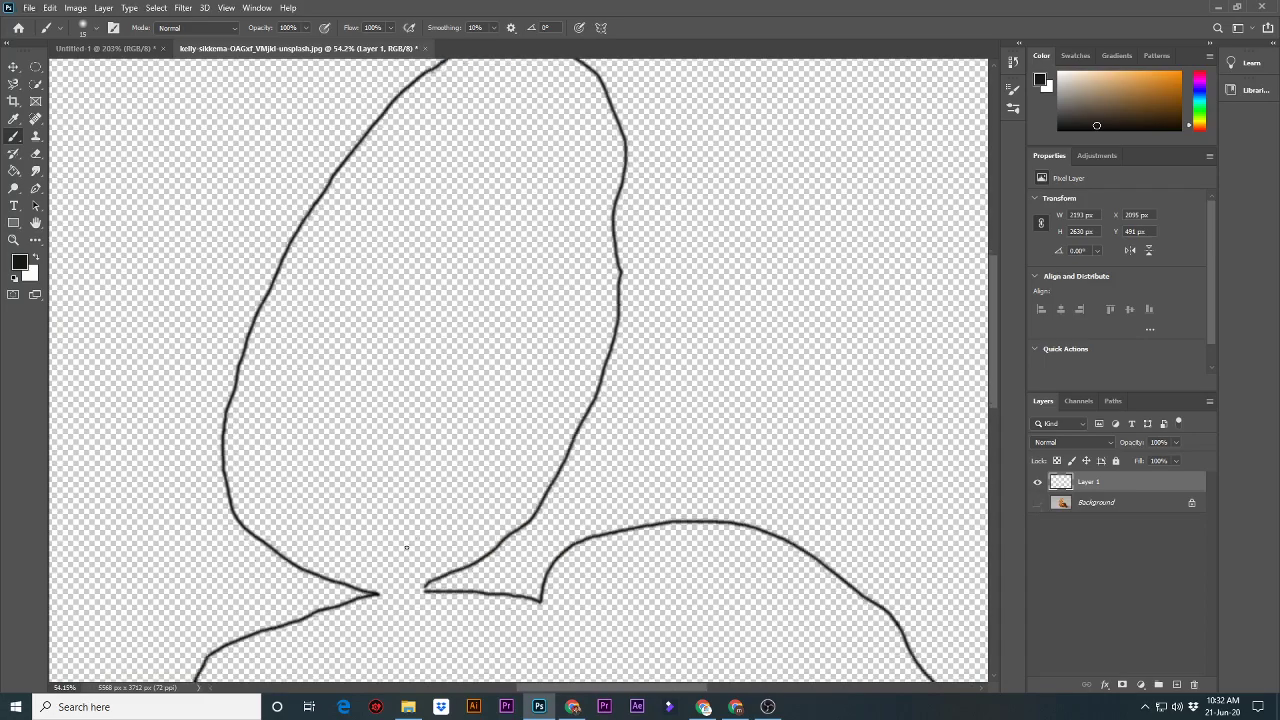
pyautogui.press('z')
pyautogui.moveTo(380, 463)
pyautogui.mouseDown()
pyautogui.moveTo(426, 531)
pyautogui.moveTo(340, 329)
pyautogui.mouseUp()
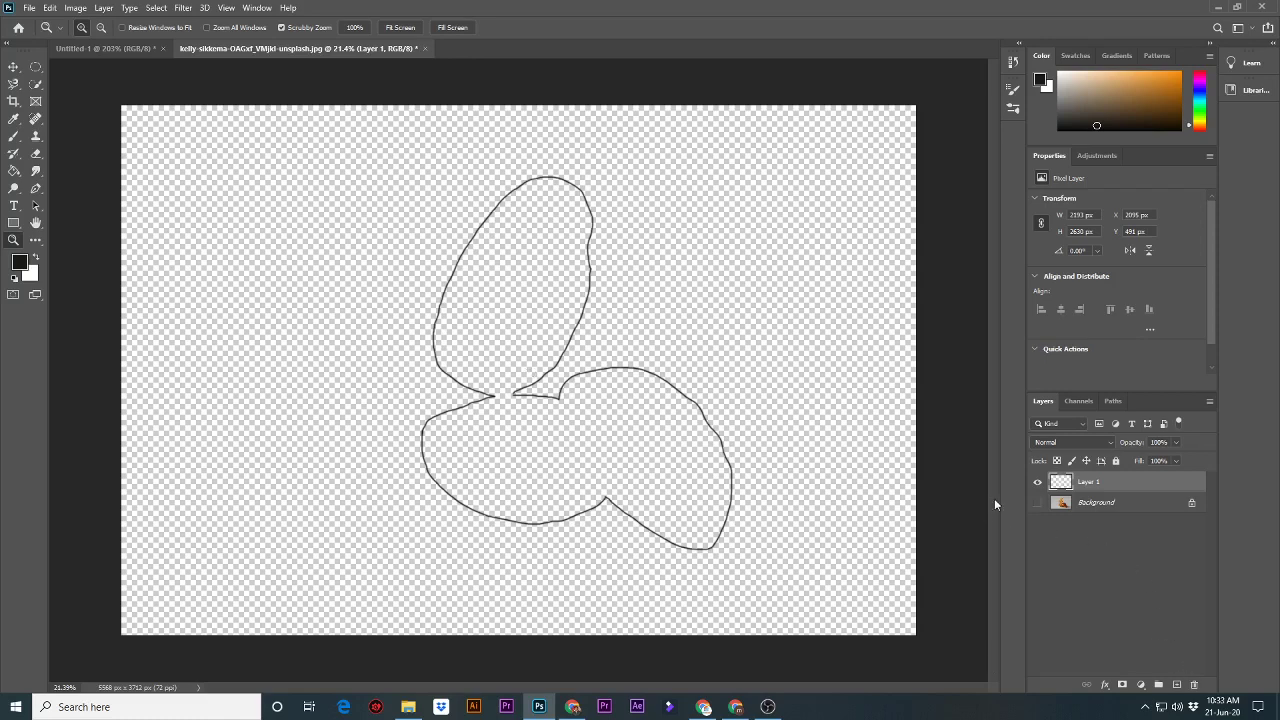
pyautogui.click(1037, 502)
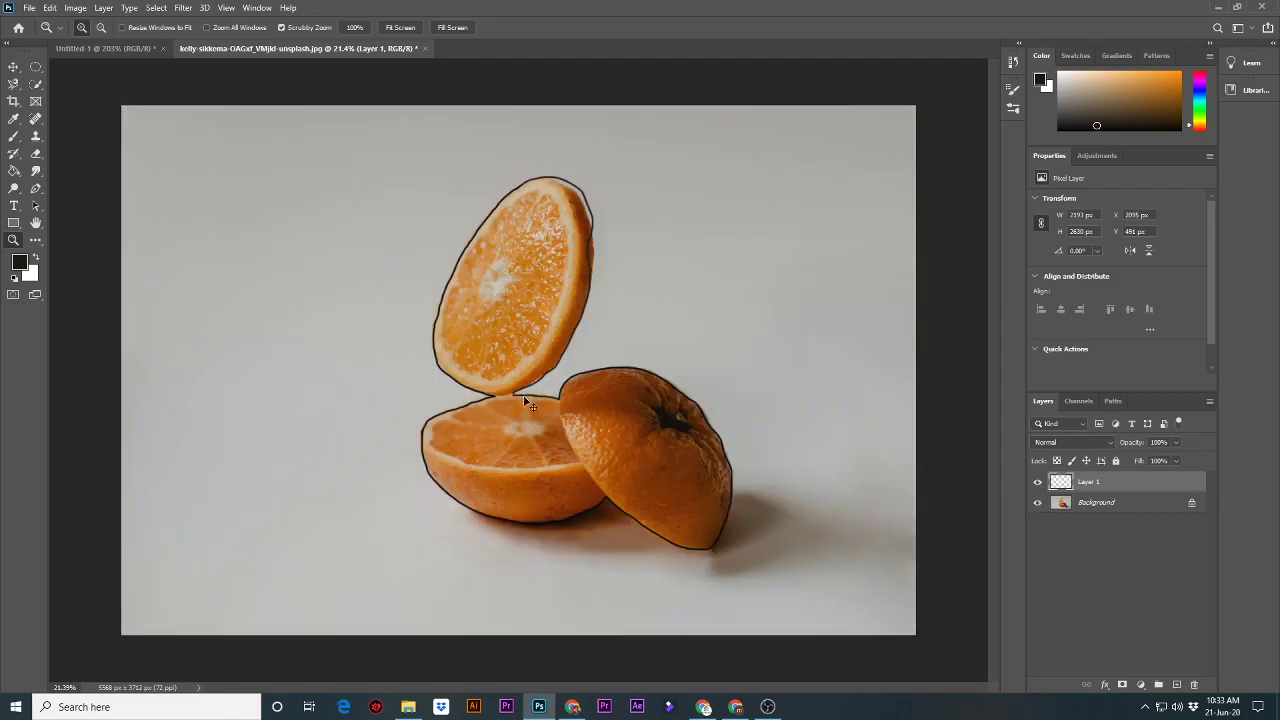
# Toggle the photo off and on to compare, then undo the last traced outline strokes.
pyautogui.hotkey('ctrl', 'z')
pyautogui.hotkey('ctrl', 'shift', 'z')
pyautogui.hotkey('ctrl', 'z')
pyautogui.hotkey('ctrl', 'z')
pyautogui.hotkey('ctrl', 'z')
pyautogui.hotkey('ctrl', 'z')
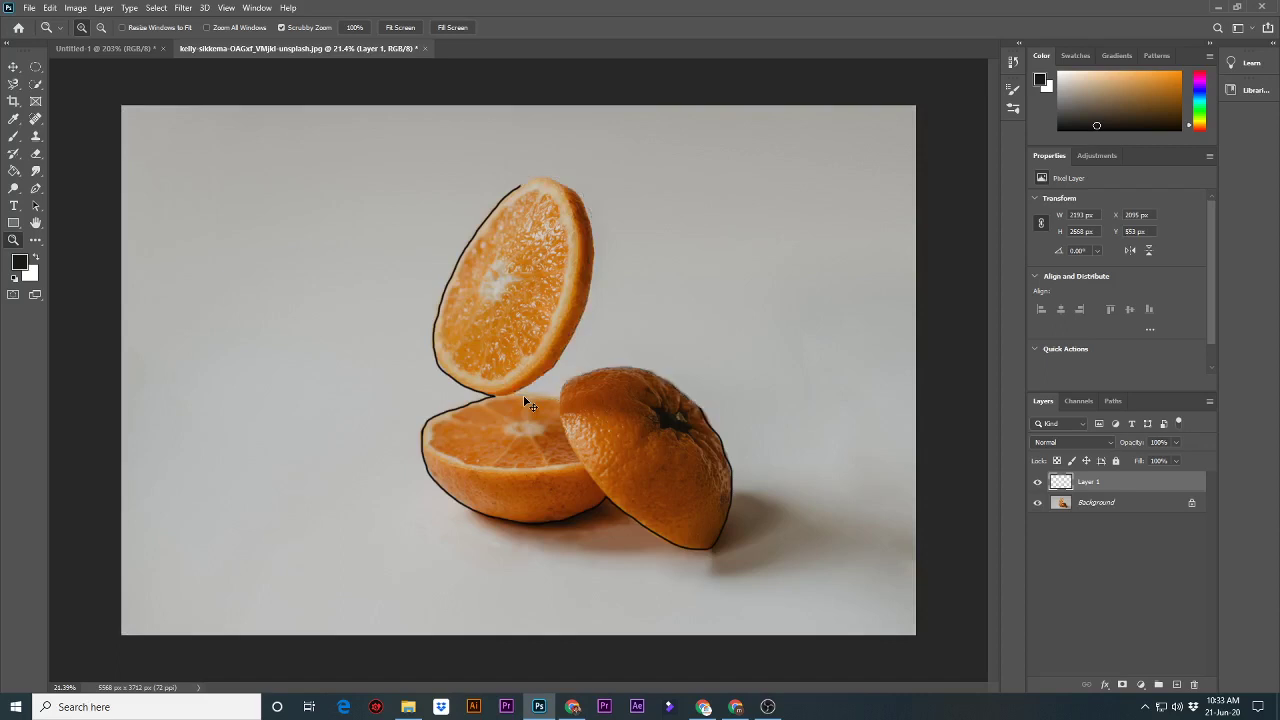
pyautogui.hotkey('ctrl', 'z')
pyautogui.hotkey('ctrl', 'z')
pyautogui.hotkey('ctrl', 'z')
pyautogui.hotkey('ctrl', 'z')
pyautogui.hotkey('ctrl', 'z')
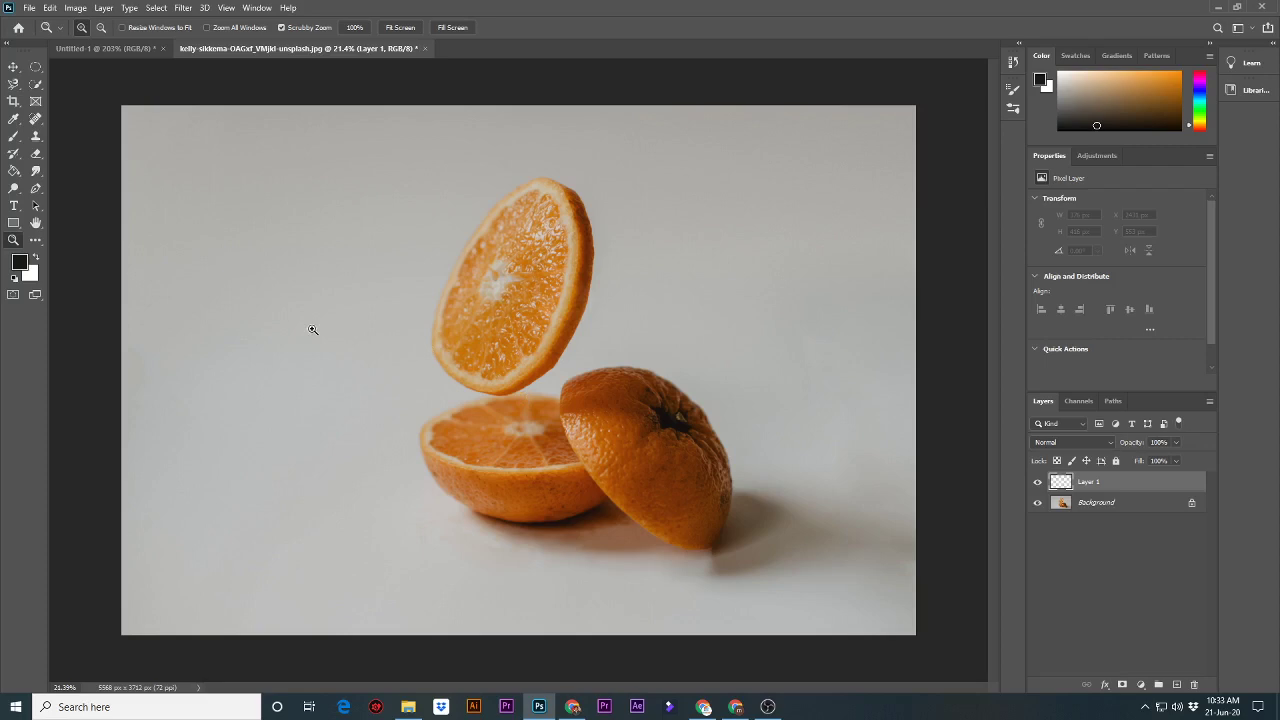
# Try and undo a brush stroke on Untitled-1, add an empty Layer 1, and check Background visibility.
pyautogui.press('b')
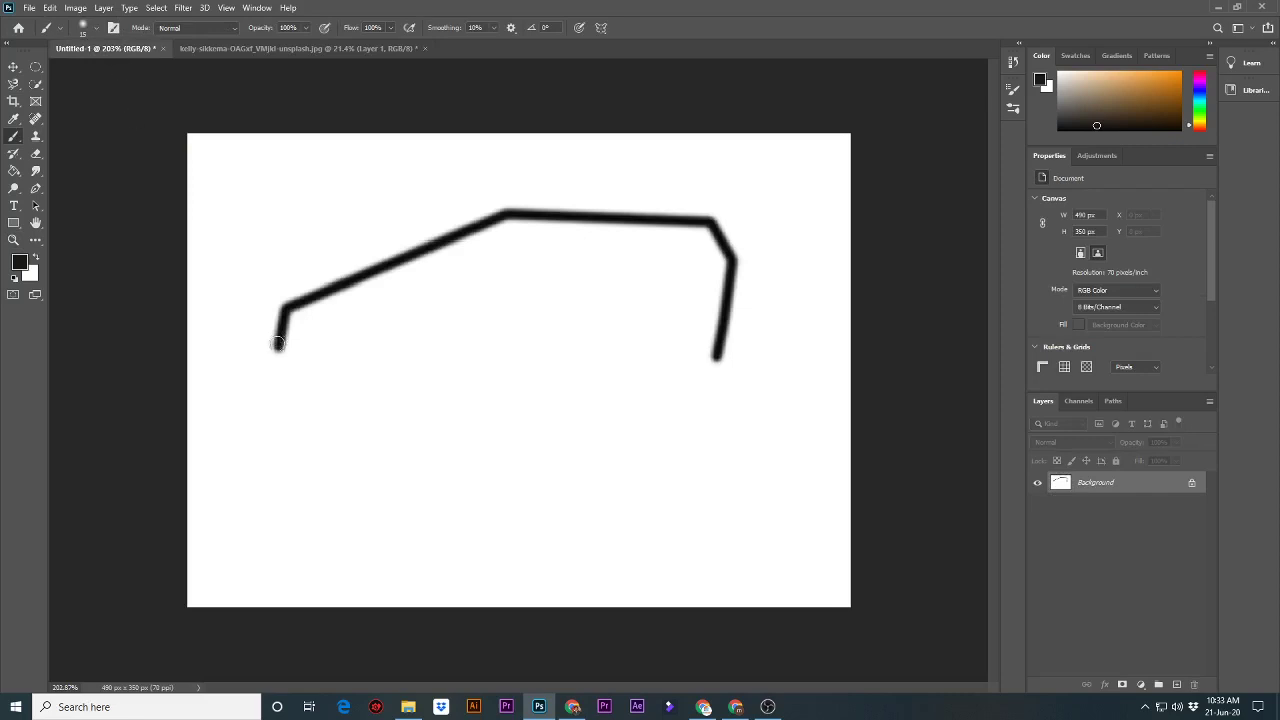
pyautogui.moveTo(276, 345)
pyautogui.mouseDown()
pyautogui.moveTo(410, 359)
pyautogui.moveTo(500, 349)
pyautogui.mouseUp()
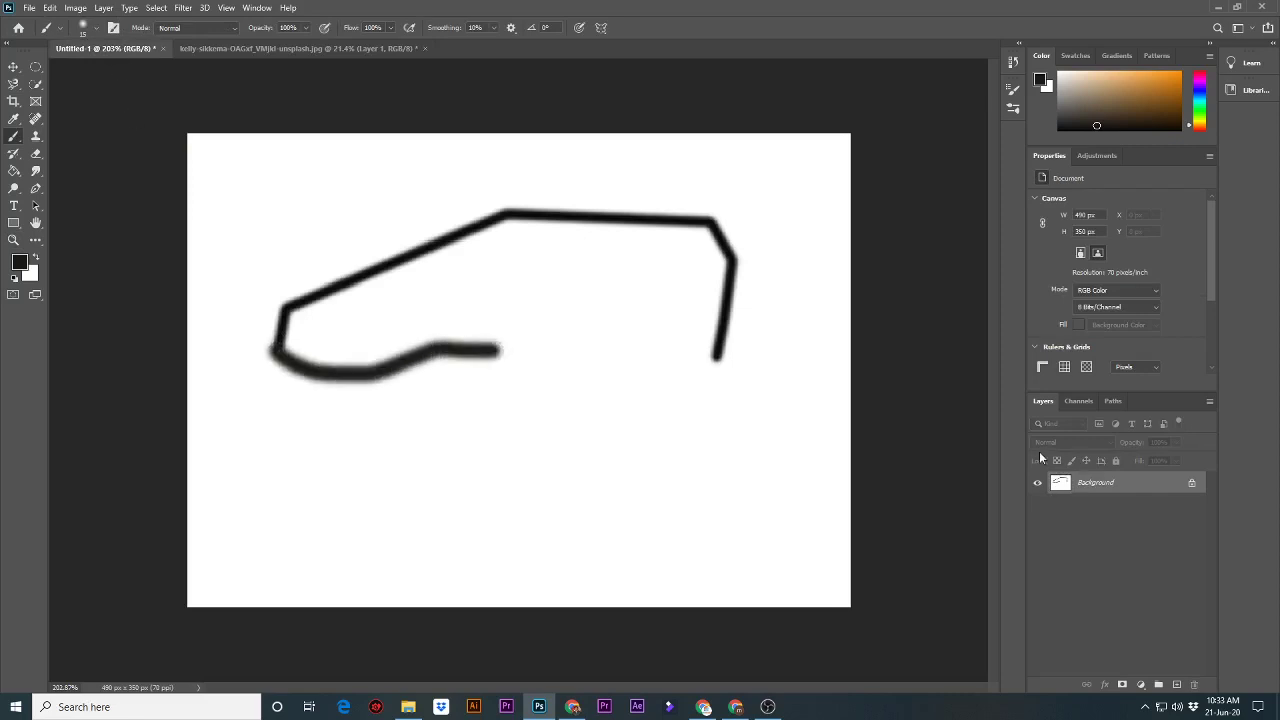
pyautogui.hotkey('ctrl', 'z')
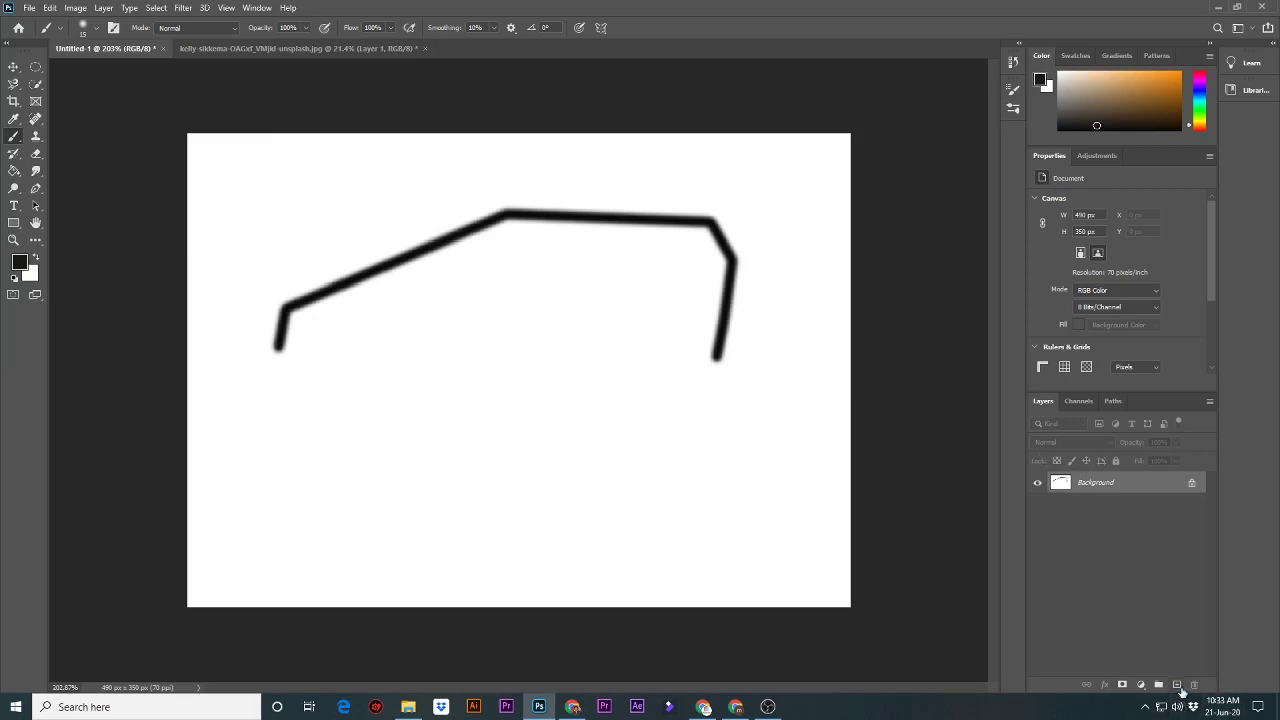
pyautogui.click(1177, 685)
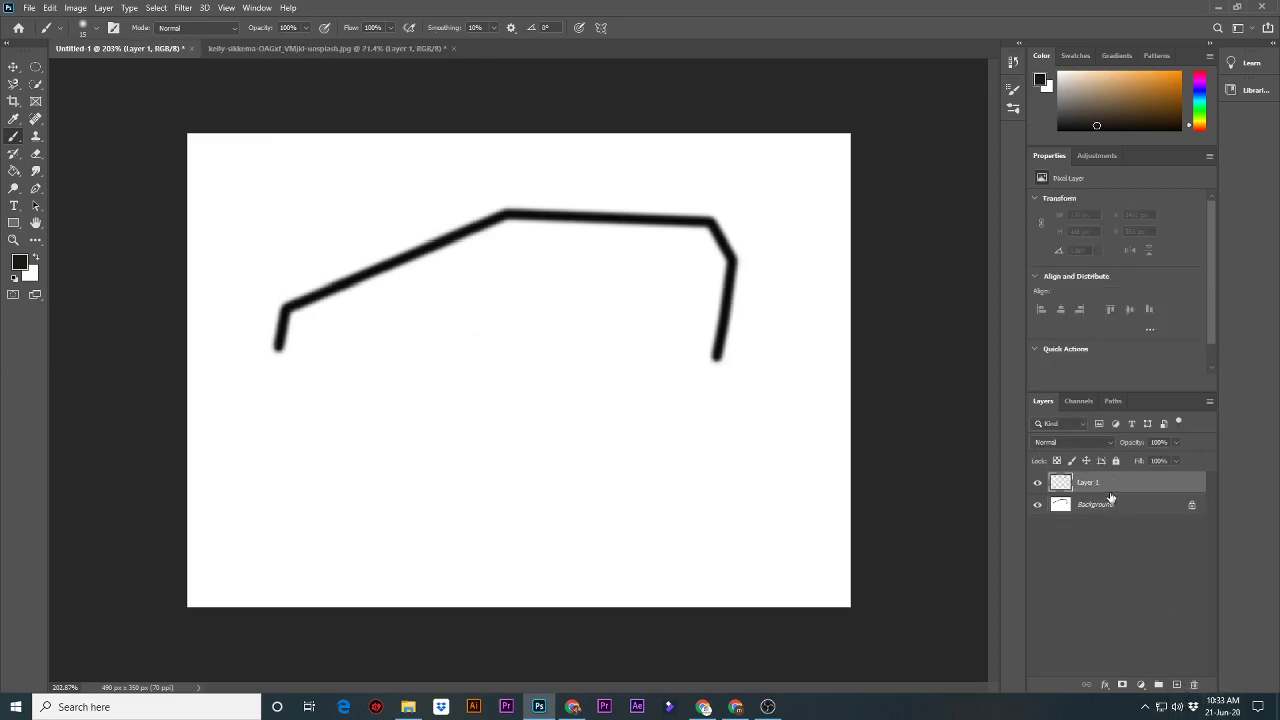
pyautogui.click(1038, 505)
pyautogui.click(1038, 505)
# On the orange photo, choose the Pencil Tool, zoom into the upper slice and trace its top rind.
pyautogui.click(306, 46)
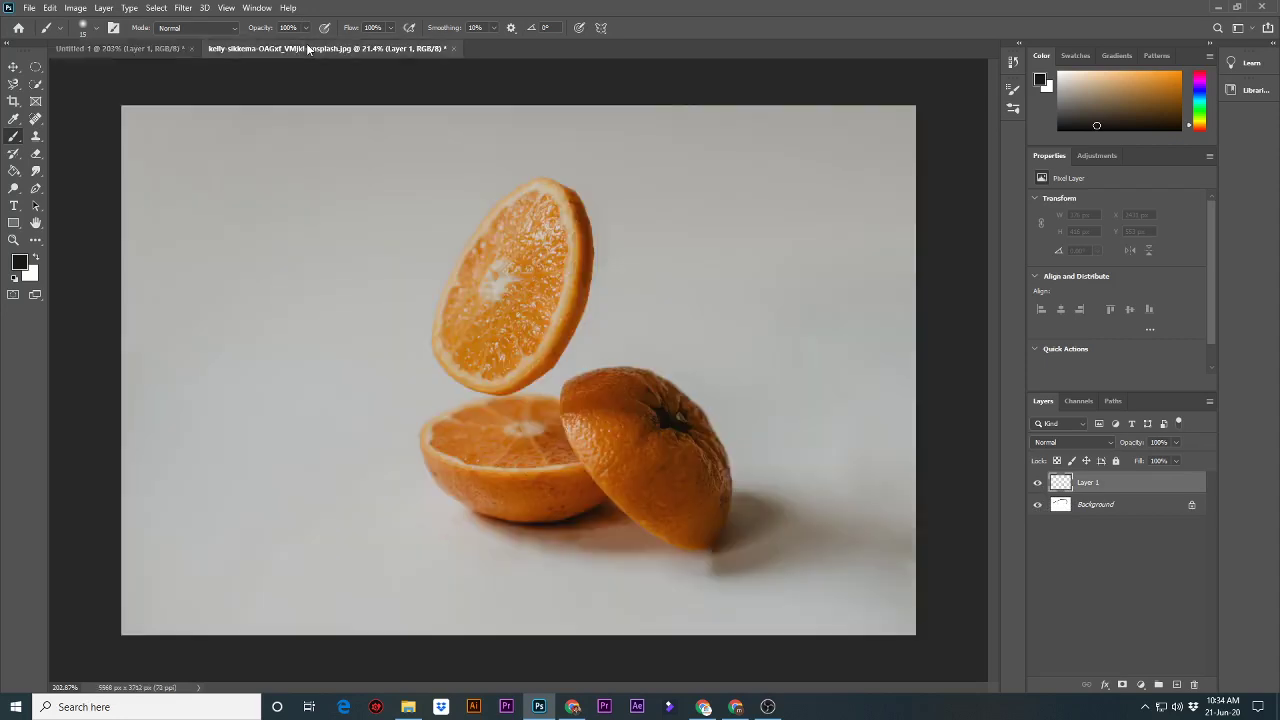
pyautogui.rightClick(16, 142)
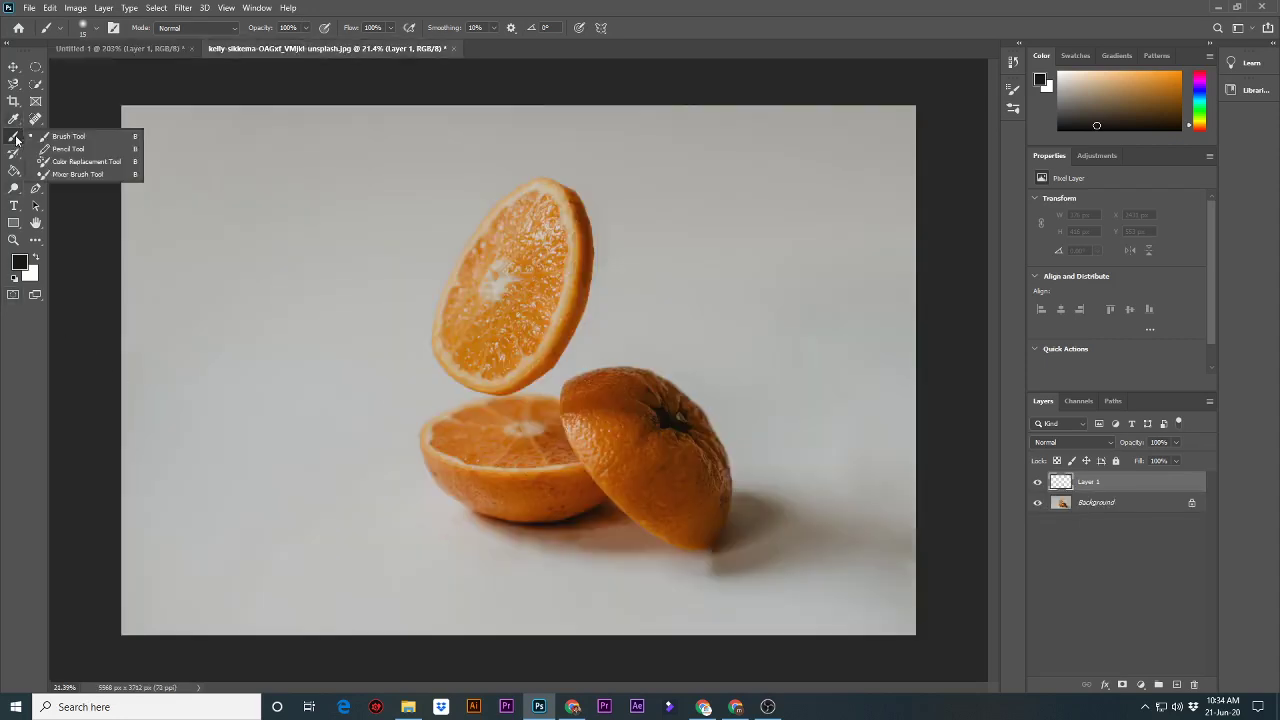
pyautogui.click(74, 150)
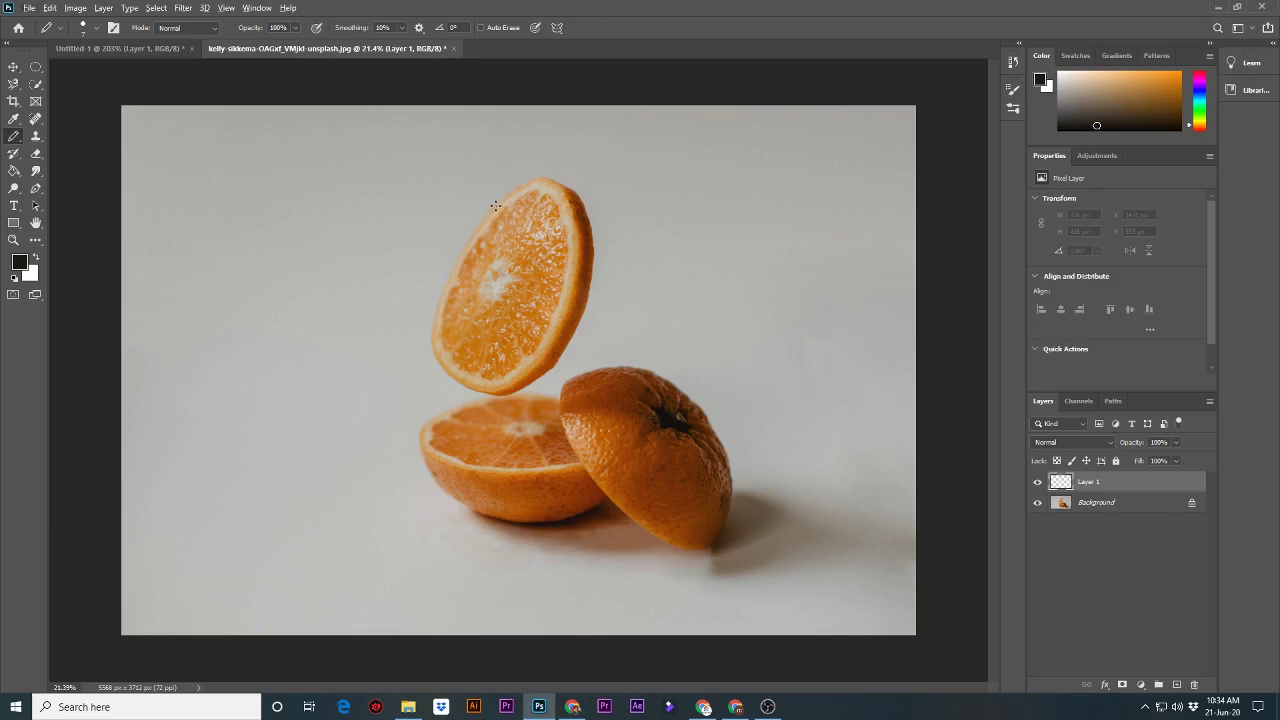
pyautogui.press('z')
pyautogui.moveTo(495, 206); pyautogui.dragTo(523, 308)
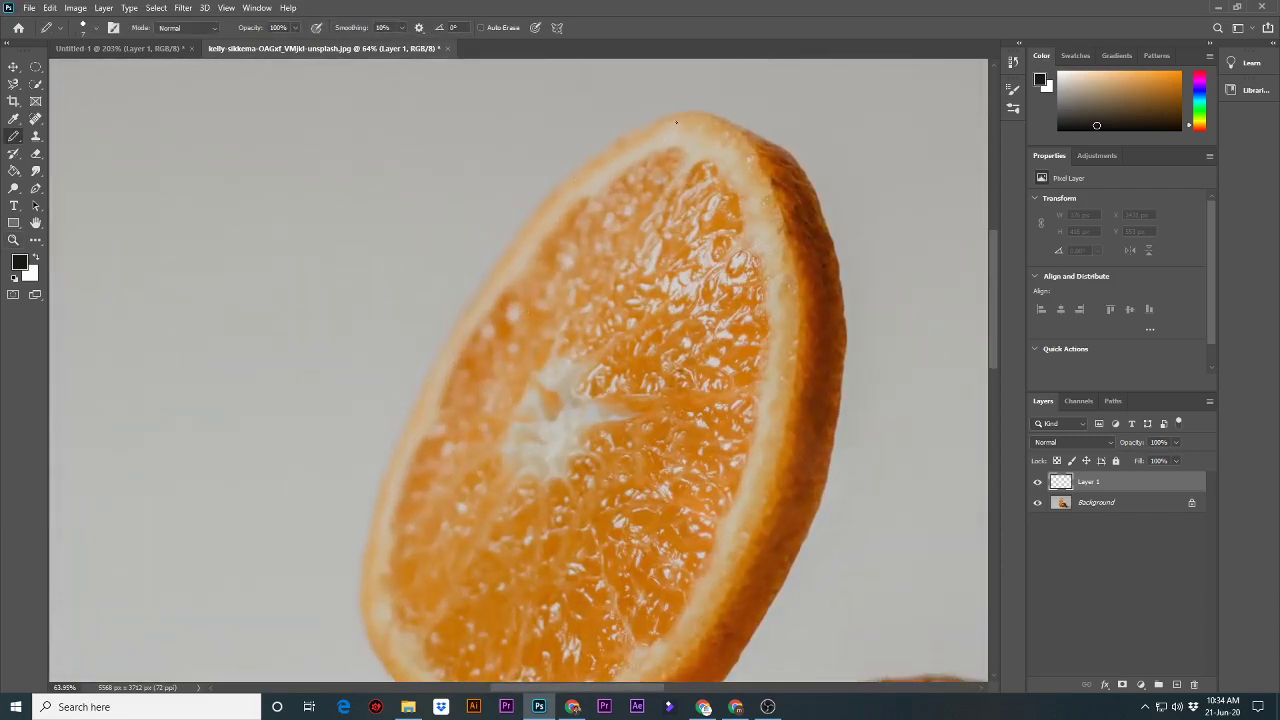
pyautogui.click(672, 114)
pyautogui.moveTo(653, 125)
pyautogui.mouseDown()
pyautogui.moveTo(567, 182)
pyautogui.moveTo(488, 280)
pyautogui.mouseUp()
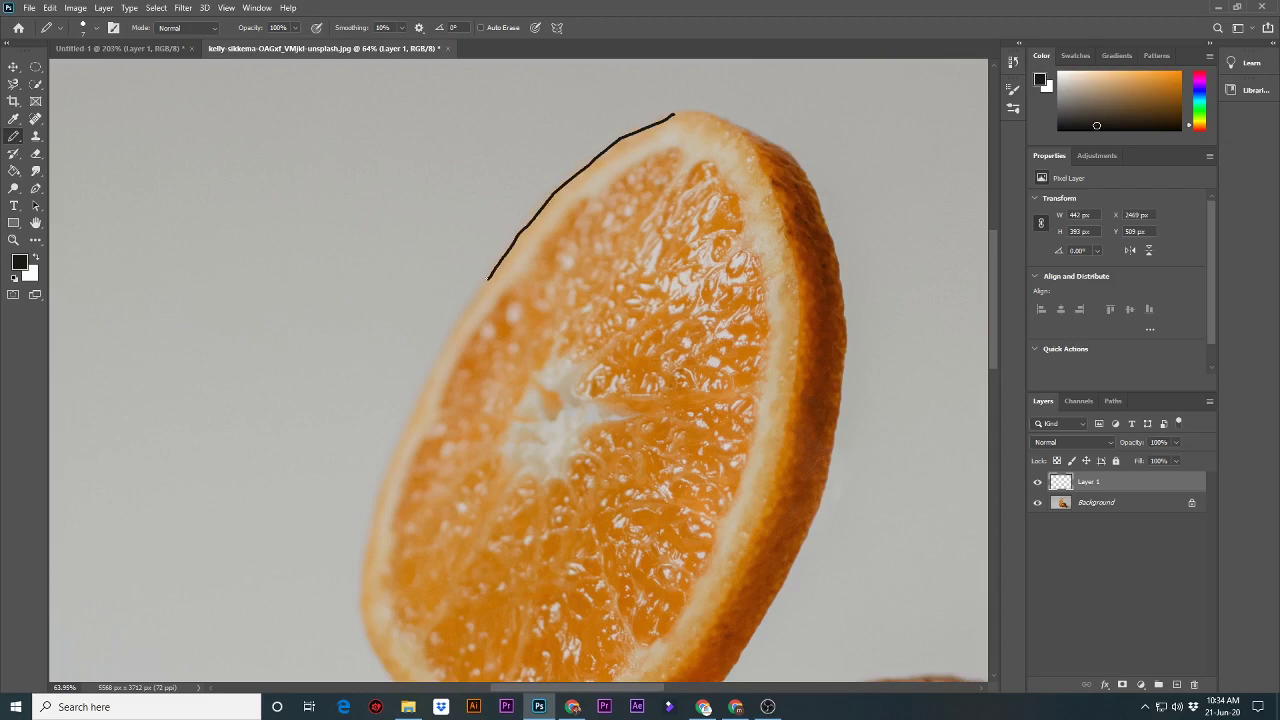
# Zoom in on the upper orange slice and reselect the Pencil Tool.
pyautogui.press('z')
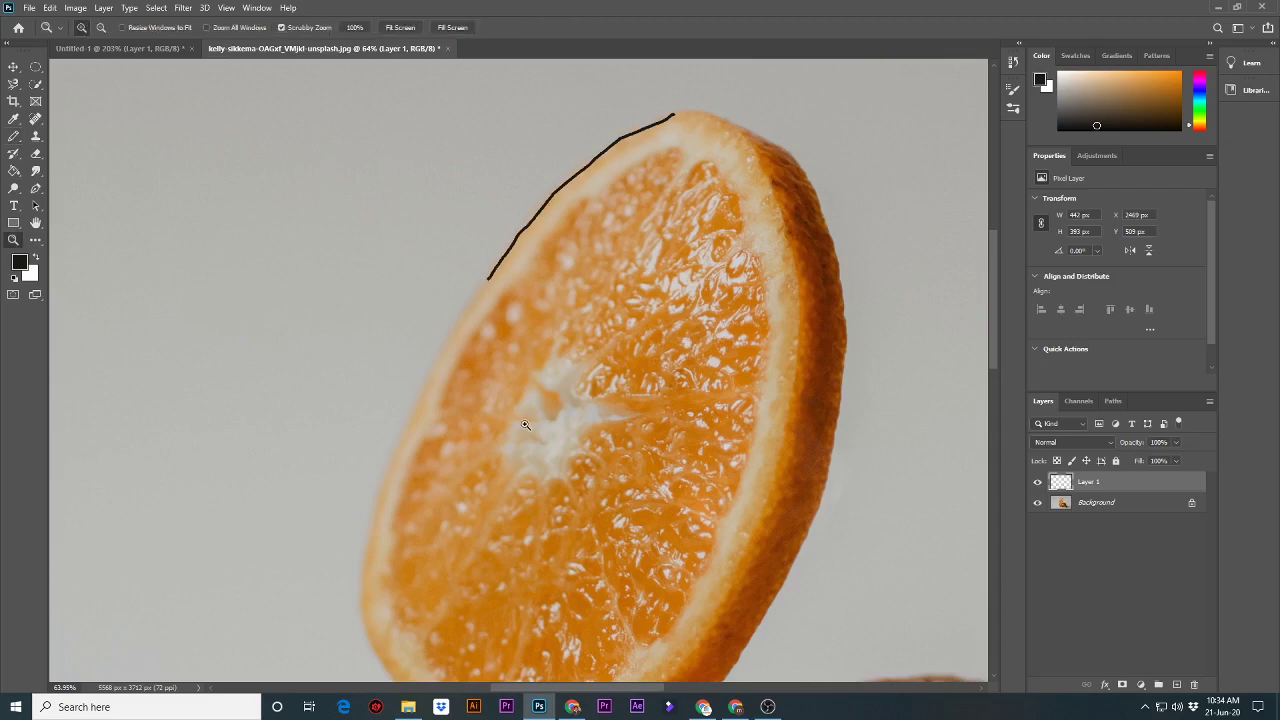
pyautogui.moveTo(524, 423); pyautogui.dragTo(462, 306)
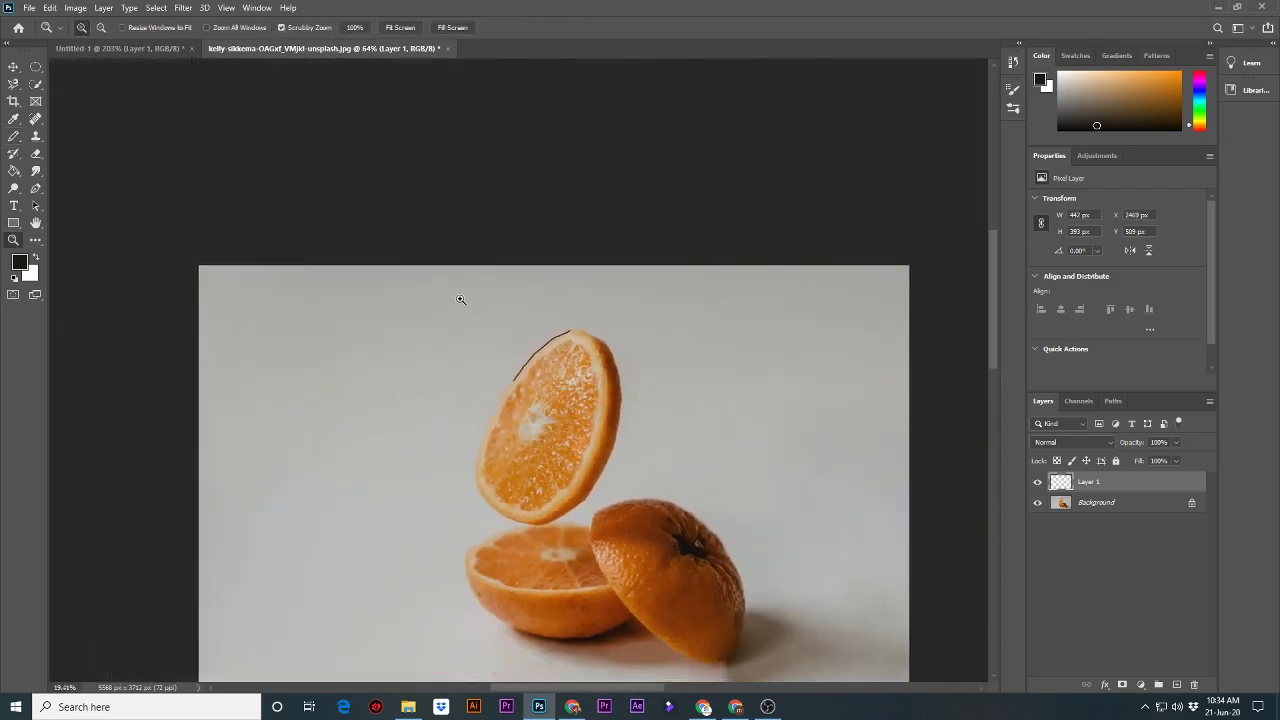
pyautogui.moveTo(524, 403)
pyautogui.mouseDown()
pyautogui.moveTo(543, 431)
pyautogui.moveTo(469, 300)
pyautogui.mouseUp()
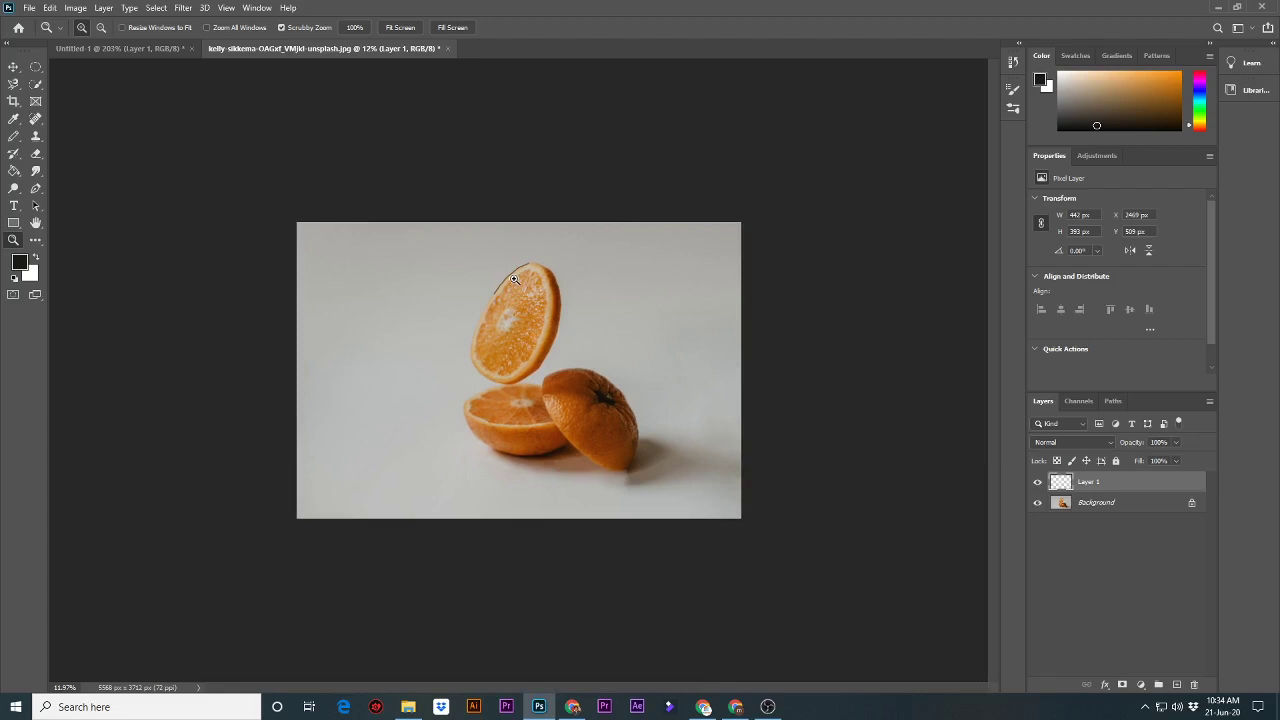
pyautogui.moveTo(514, 279); pyautogui.dragTo(581, 396)
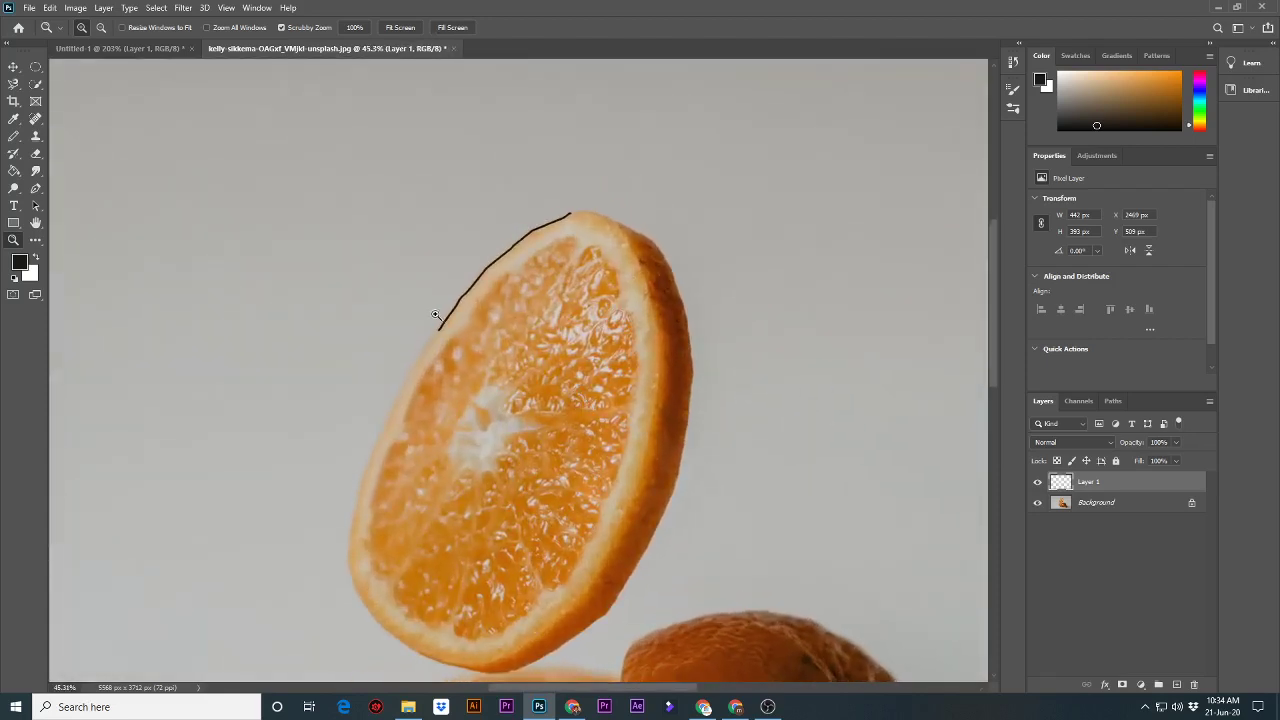
pyautogui.press('b')
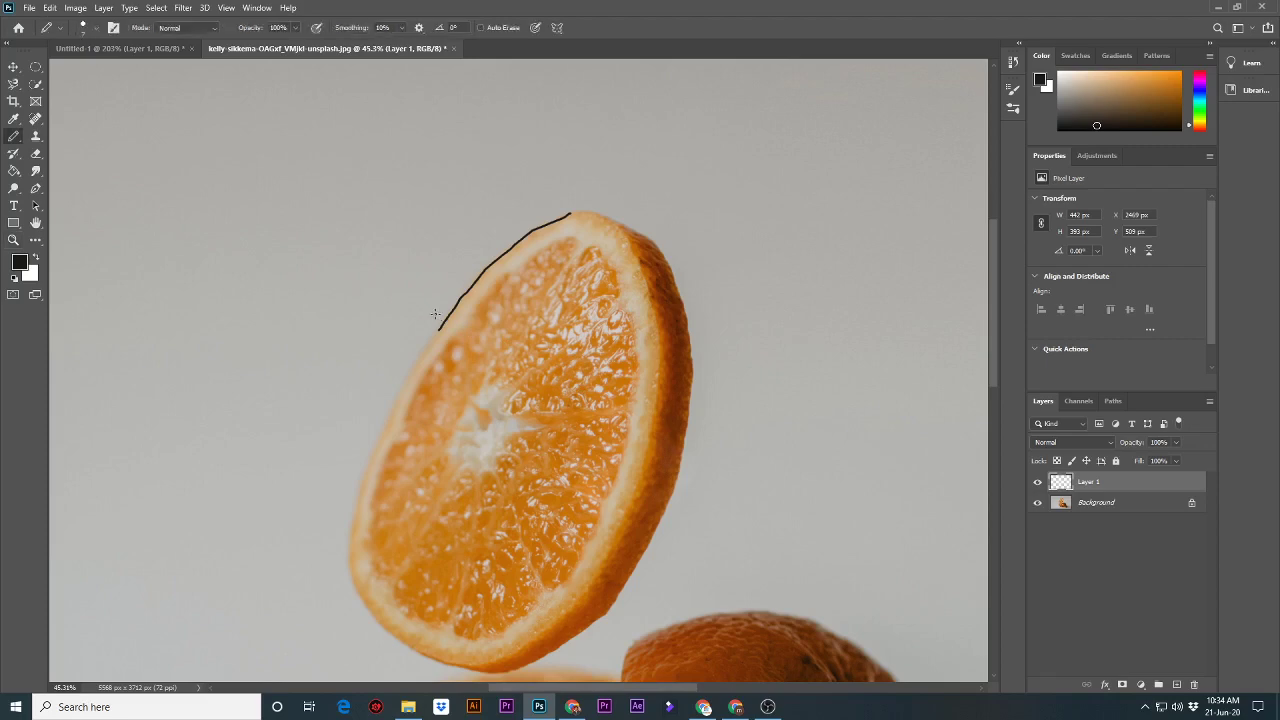
pyautogui.rightClick(15, 138)
pyautogui.click(60, 149)
# Trace the pencil outline down the slice's left edge, then sample a grey from the wall.
pyautogui.moveTo(426, 346)
pyautogui.mouseDown()
pyautogui.moveTo(375, 448)
pyautogui.moveTo(358, 586)
pyautogui.moveTo(390, 636)
pyautogui.moveTo(436, 662)
pyautogui.moveTo(508, 673)
pyautogui.moveTo(606, 614)
pyautogui.moveTo(648, 524)
pyautogui.moveTo(666, 378)
pyautogui.moveTo(630, 232)
pyautogui.moveTo(562, 208)
pyautogui.mouseUp()
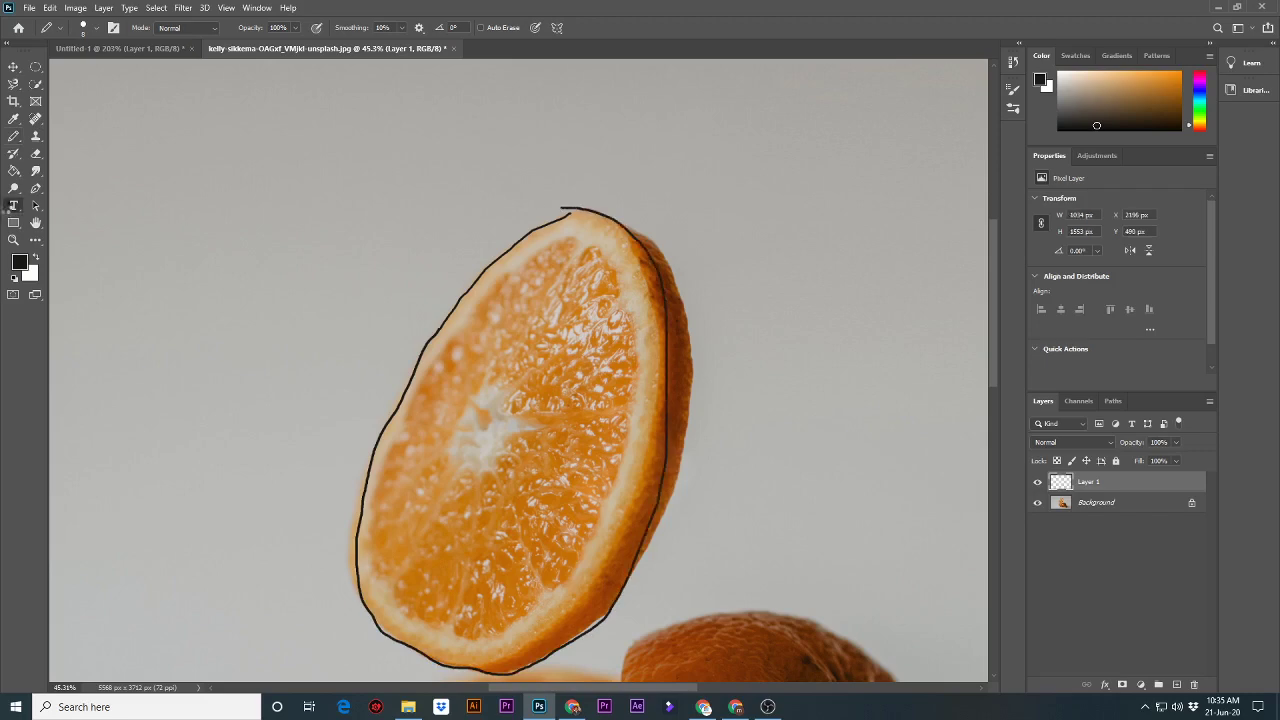
pyautogui.click(12, 206)
pyautogui.click(13, 140)
pyautogui.moveTo(250, 177); pyautogui.dragTo(304, 174)
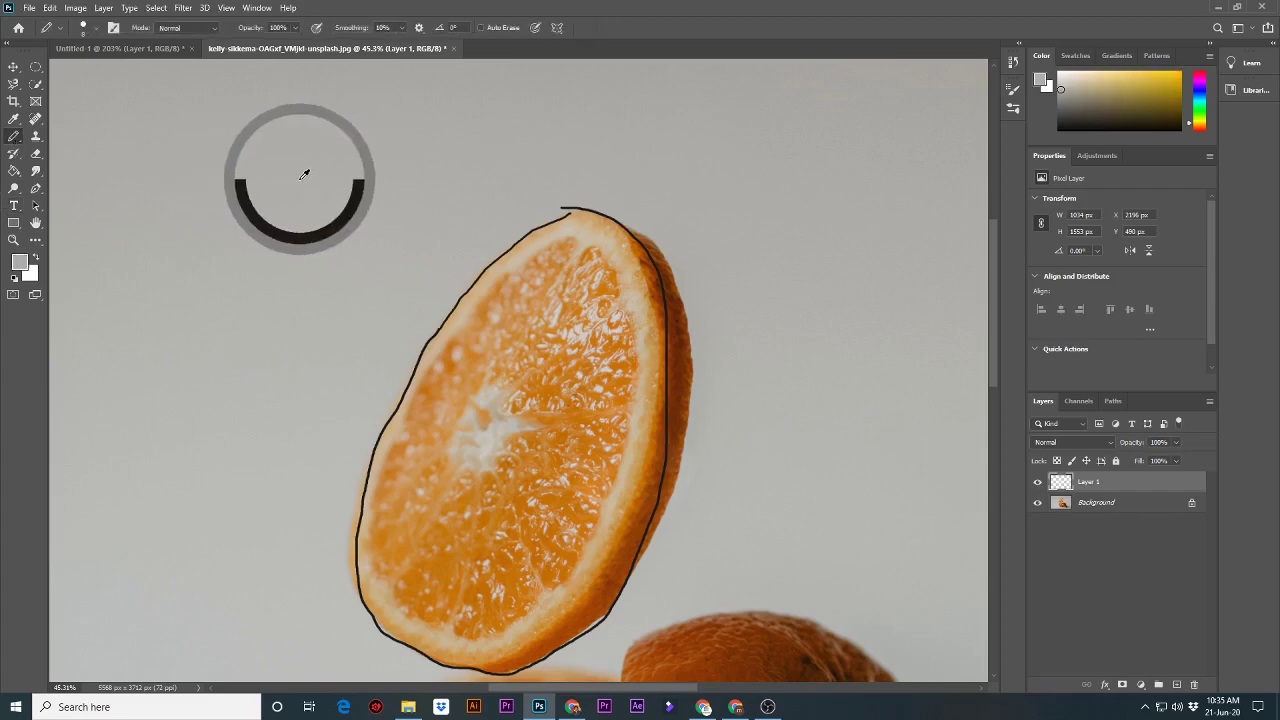
pyautogui.keyDown('alt'); pyautogui.click(225, 185); pyautogui.keyUp('alt')
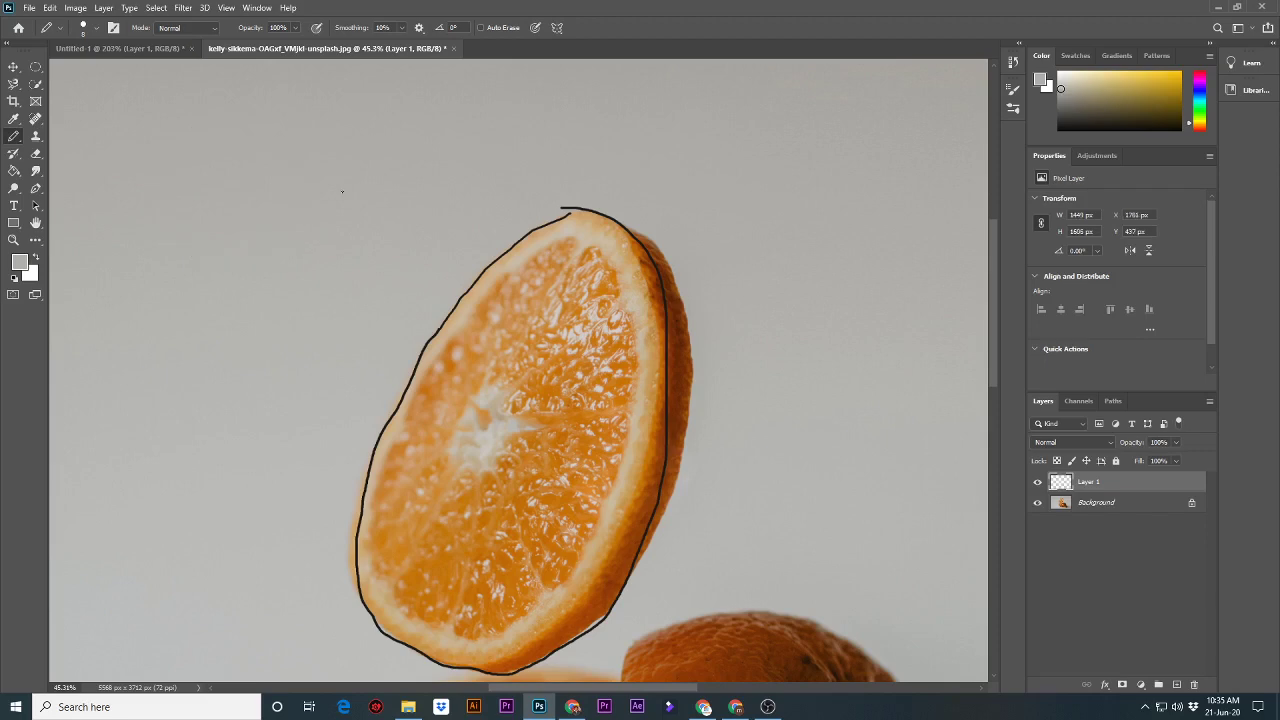
# Pick pure black (000000) in the foreground colour picker, replacing the sampled grey, and resume the pencil.
pyautogui.click(20, 264)
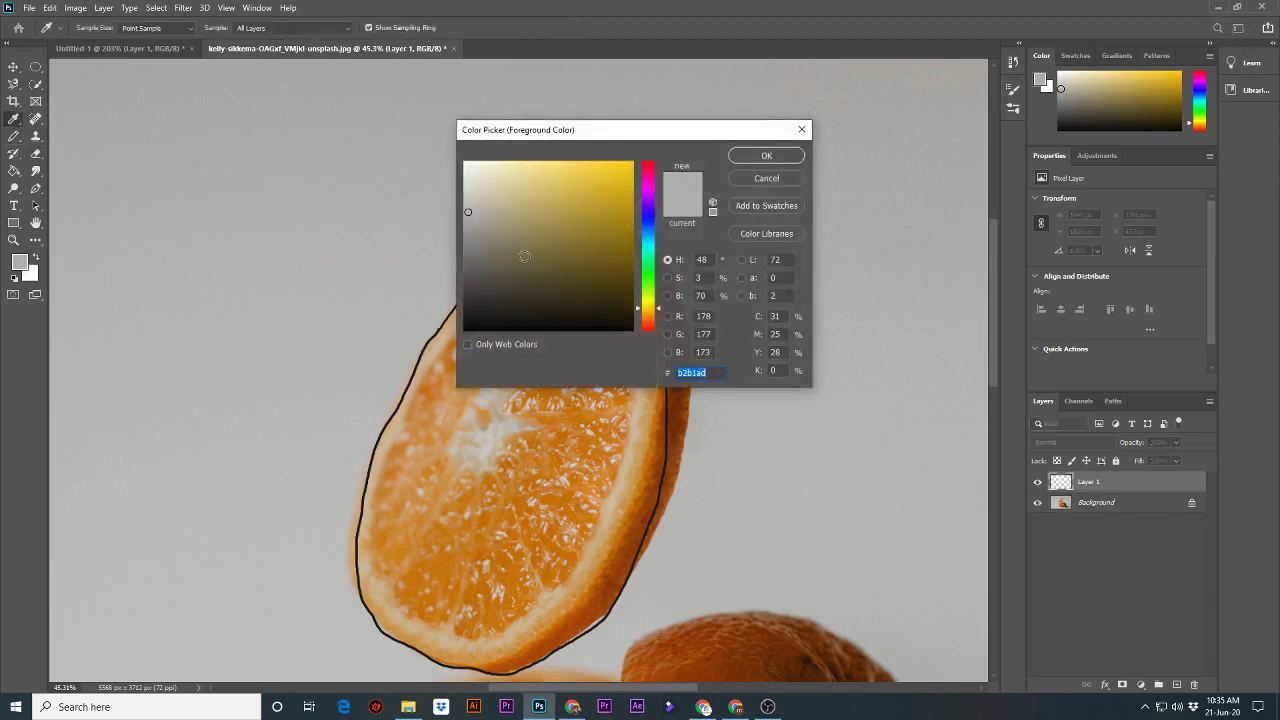
pyautogui.moveTo(515, 297); pyautogui.dragTo(481, 330)
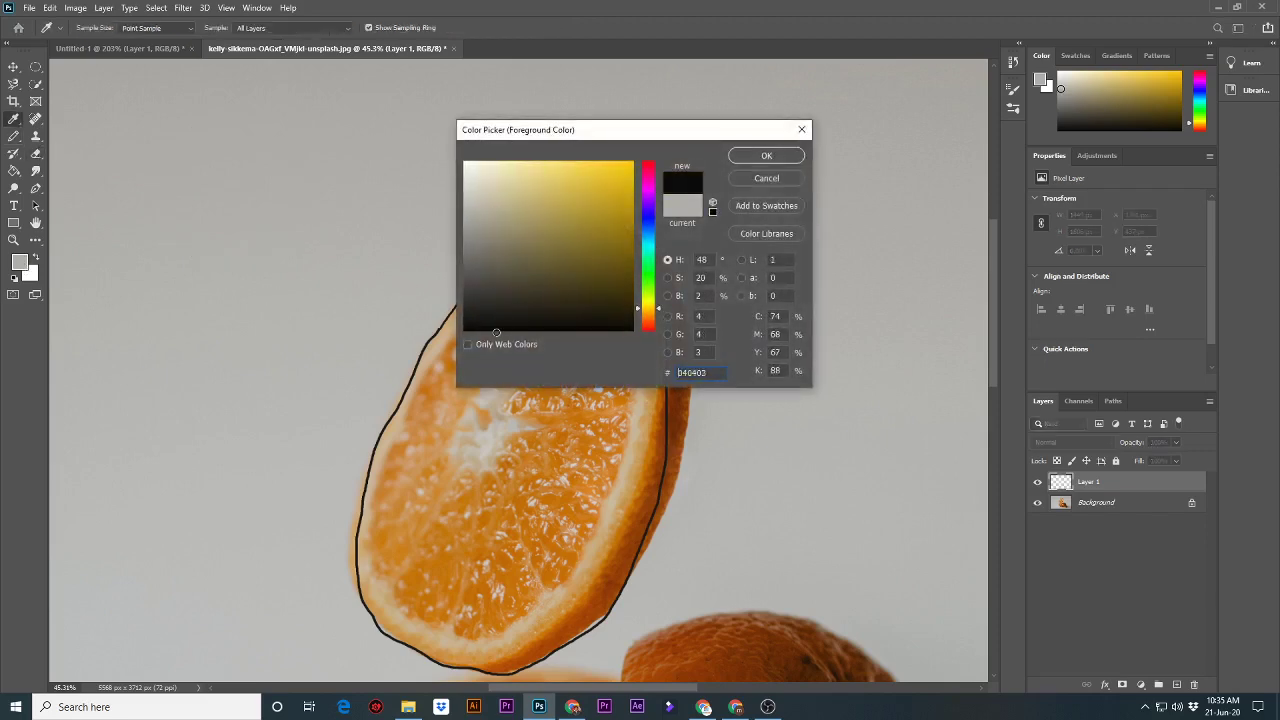
pyautogui.click(766, 155)
pyautogui.press('b')
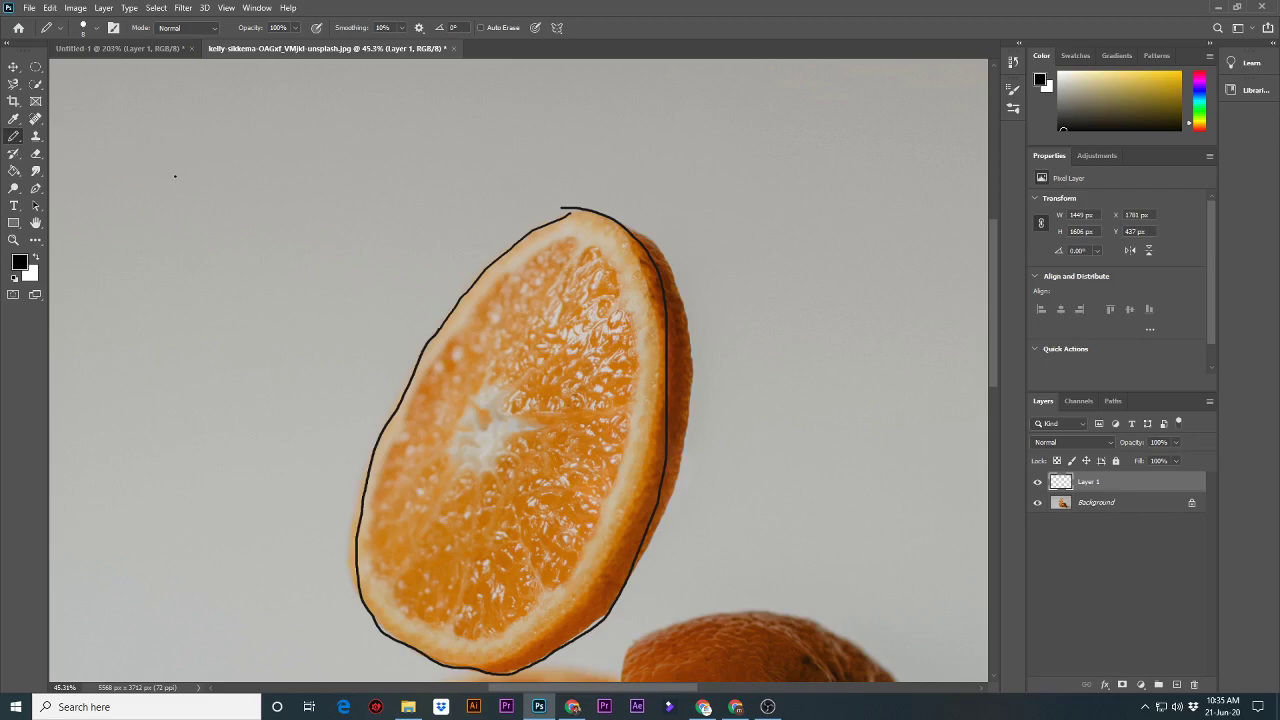
# Draw a horizontal pencil line above the slice that drops into a narrow flat-bottomed notch.
pyautogui.moveTo(175, 176); pyautogui.dragTo(203, 177)
pyautogui.moveTo(231, 185); pyautogui.dragTo(327, 203)
pyautogui.keyDown('shift'); pyautogui.click(329, 310); pyautogui.keyUp('shift')
pyautogui.moveTo(330, 310); pyautogui.dragTo(346, 310)
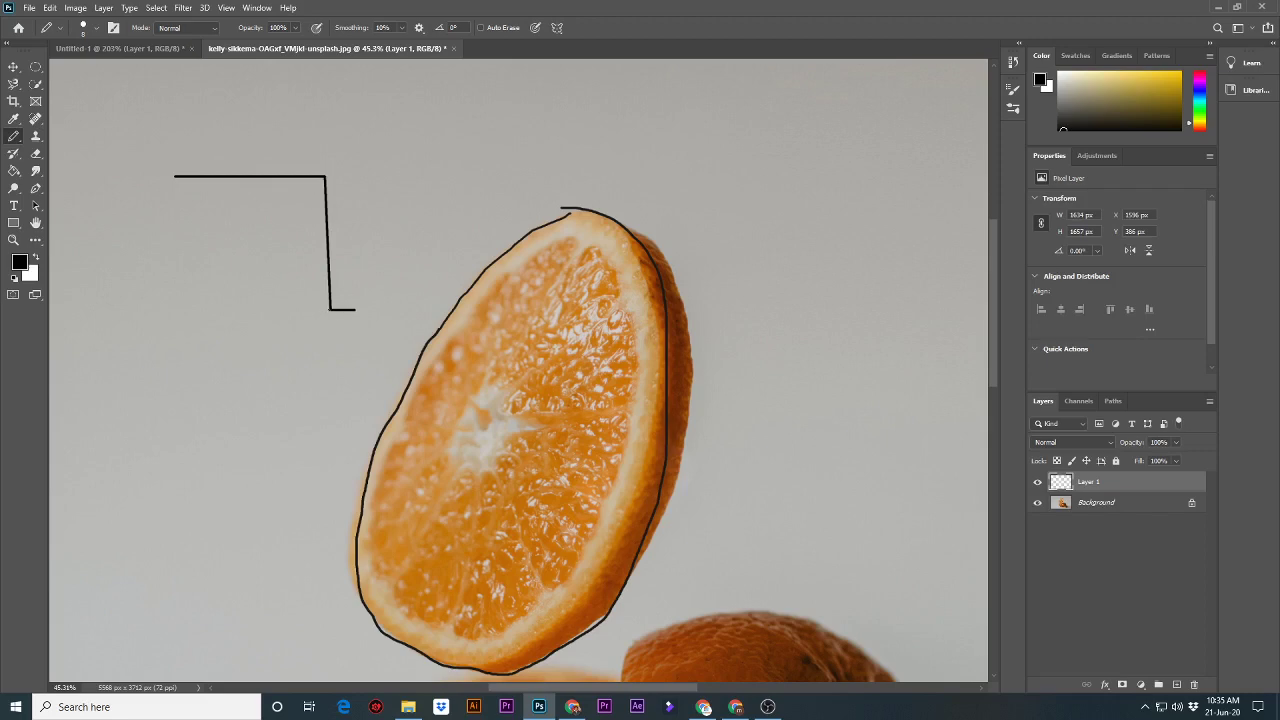
# Continue the line straight back up from the notch and across to the right, then choose the Brush.
pyautogui.keyDown('shift'); pyautogui.click(369, 170); pyautogui.keyUp('shift')
pyautogui.keyDown('shift'); pyautogui.click(561, 166); pyautogui.keyUp('shift')
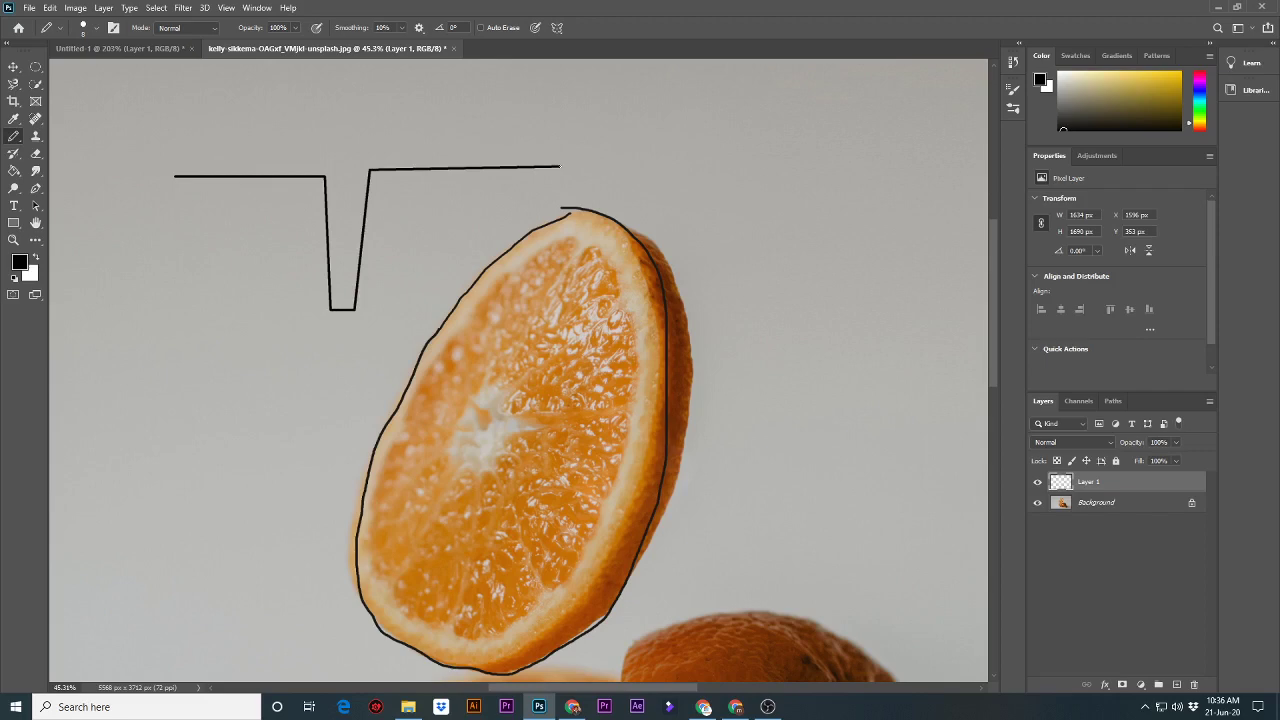
pyautogui.rightClick(18, 138)
pyautogui.click(66, 136)
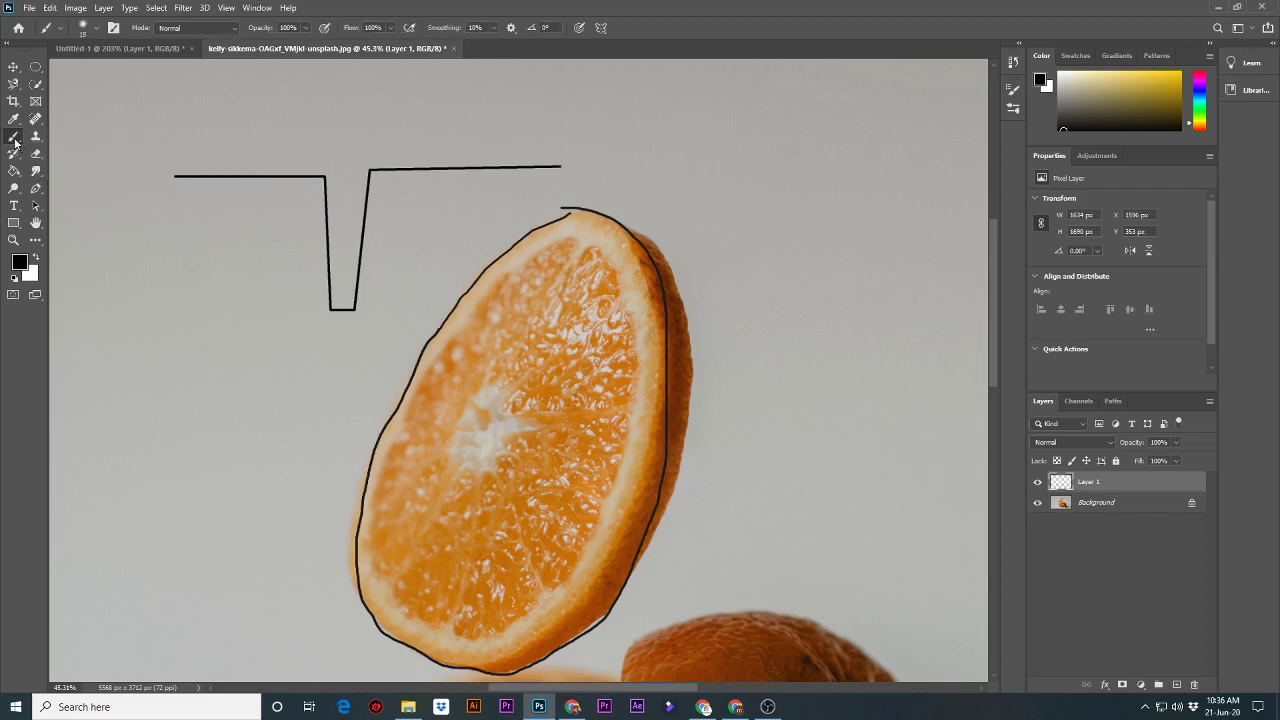
# Reselect the Pencil Tool from the brush tool group and open the View menu.
pyautogui.rightClick(16, 140)
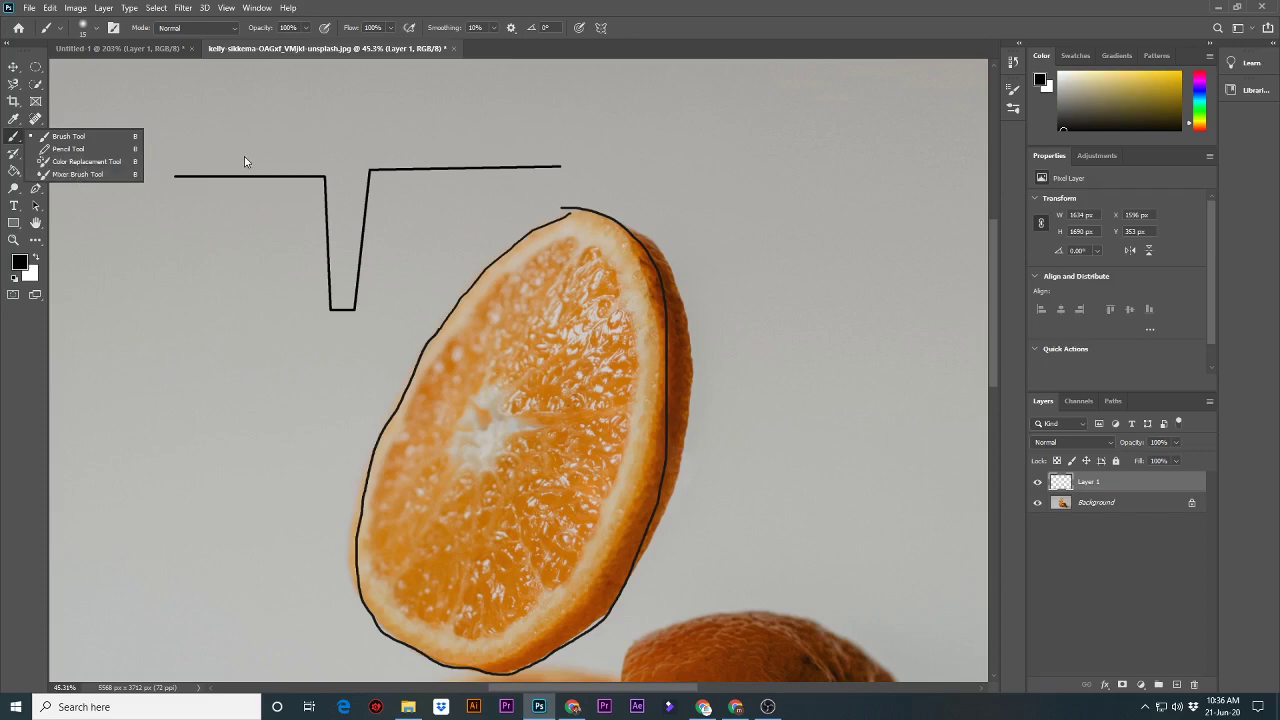
pyautogui.click(87, 151)
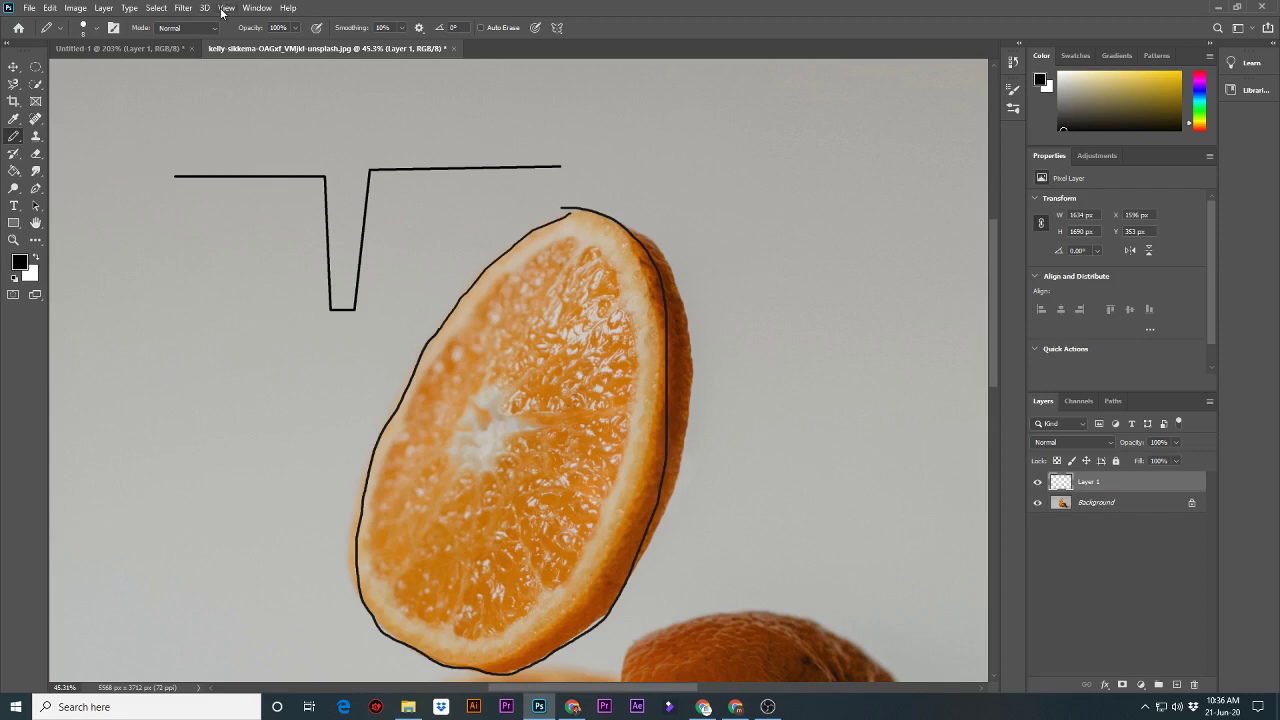
pyautogui.click(224, 8)
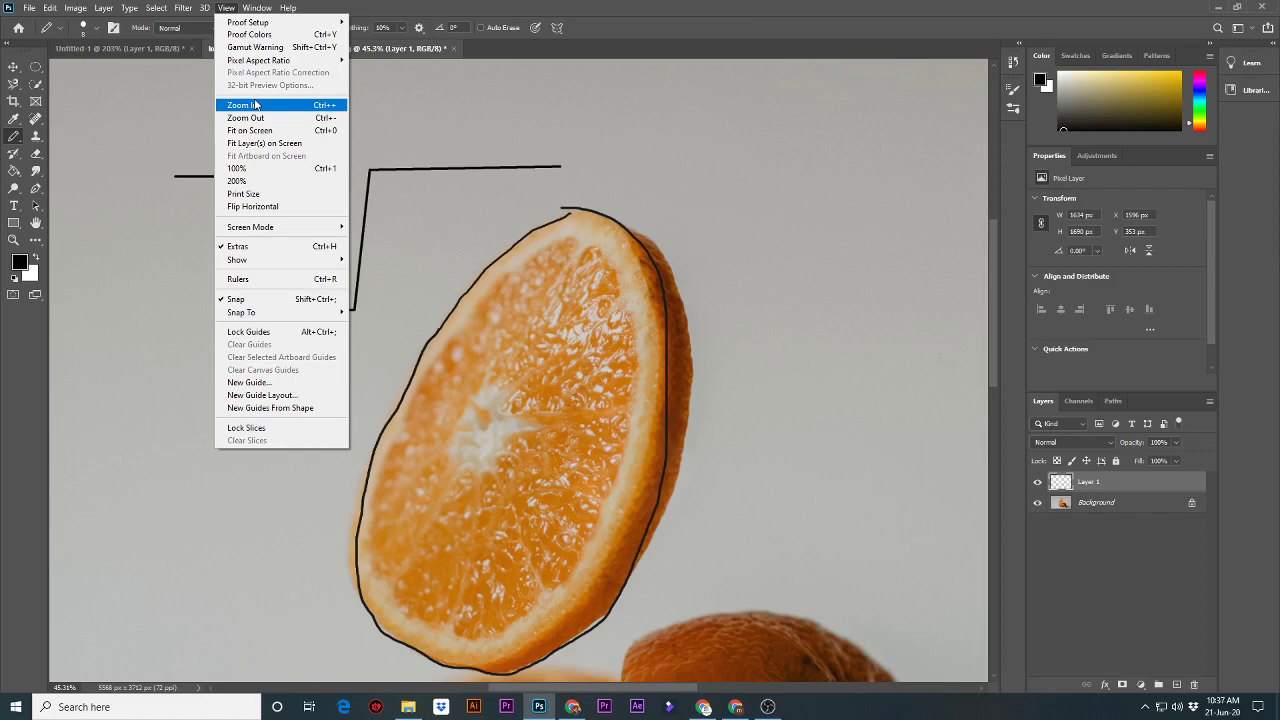
# Close the View menu, zoom in with Ctrl+, then zoom back out to see the whole photo.
pyautogui.click(478, 170)
pyautogui.hotkey('ctrl', '+')
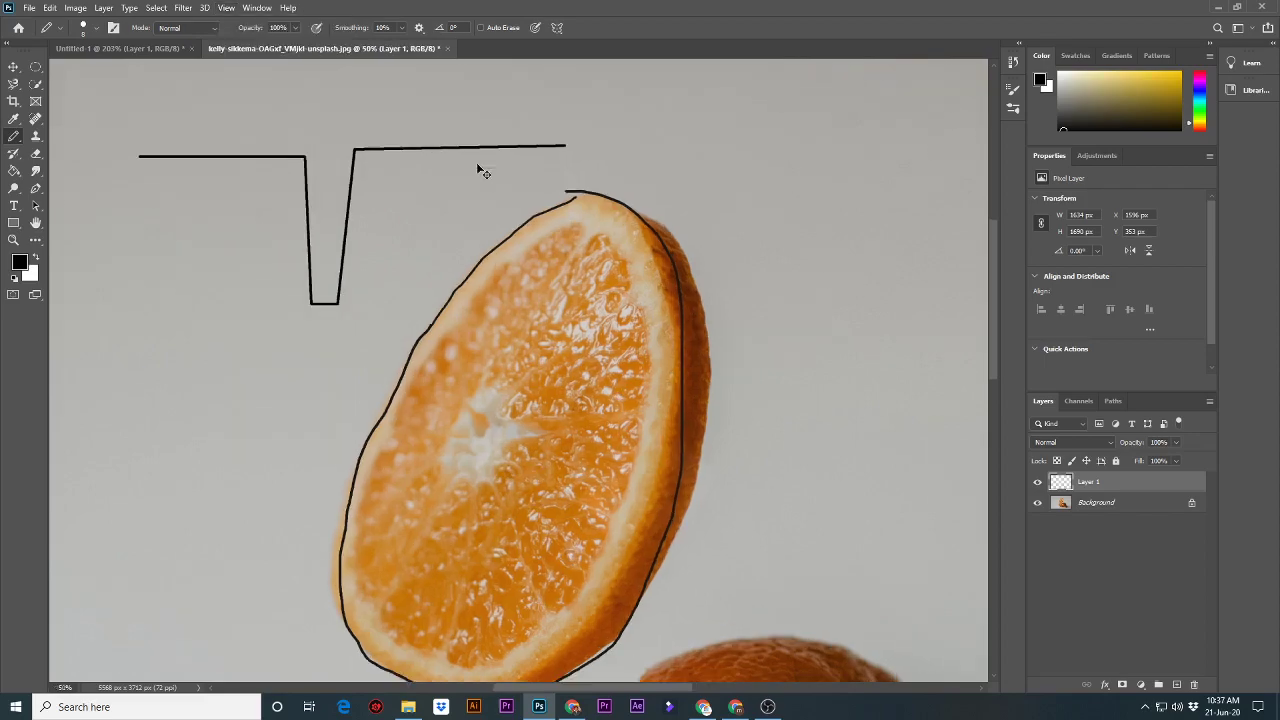
pyautogui.hotkey('ctrl', '+')
pyautogui.hotkey('ctrl', '+')
pyautogui.hotkey('ctrl', '+')
pyautogui.hotkey('ctrl', '+')
pyautogui.hotkey('ctrl', '+')
pyautogui.hotkey('ctrl', '+')
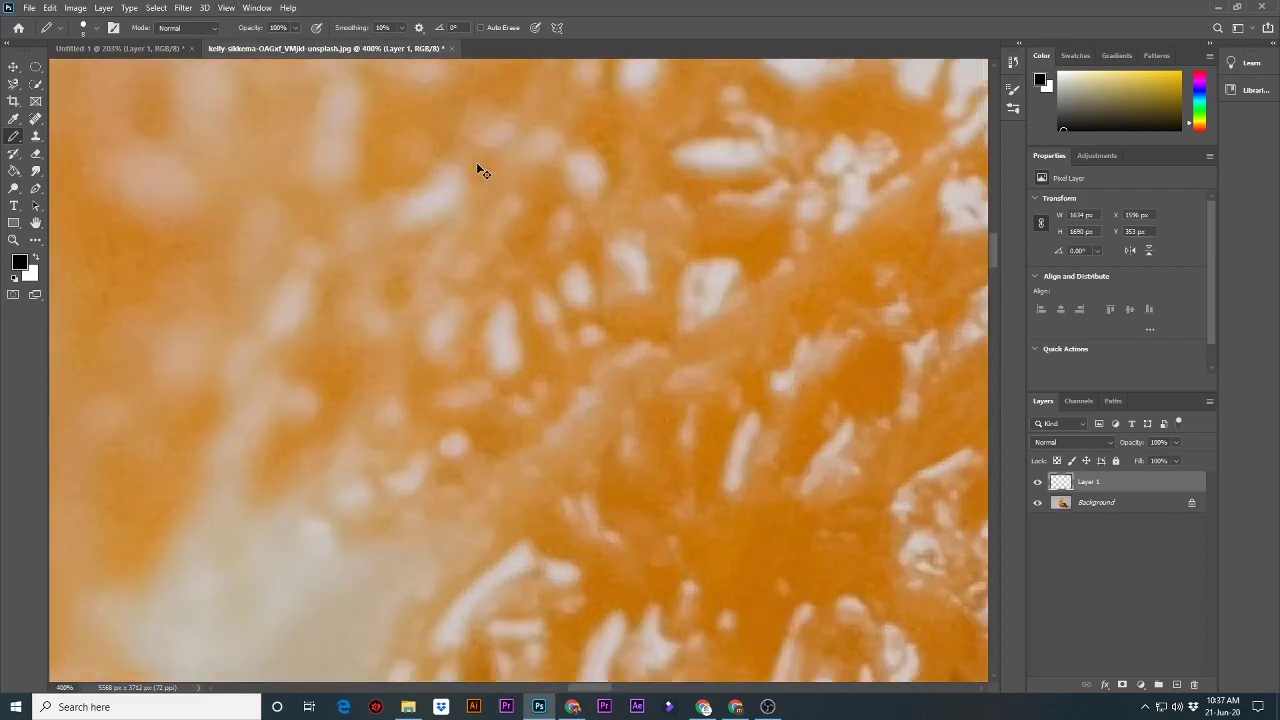
pyautogui.hotkey('ctrl', '+')
pyautogui.hotkey('ctrl', '+')
pyautogui.hotkey('ctrl', '+')
pyautogui.hotkey('ctrl', '+')
pyautogui.hotkey('ctrl', '+')
pyautogui.hotkey('ctrl', '+')
pyautogui.hotkey('ctrl', '+')
pyautogui.hotkey('ctrl', '+')
pyautogui.hotkey('ctrl', '+')
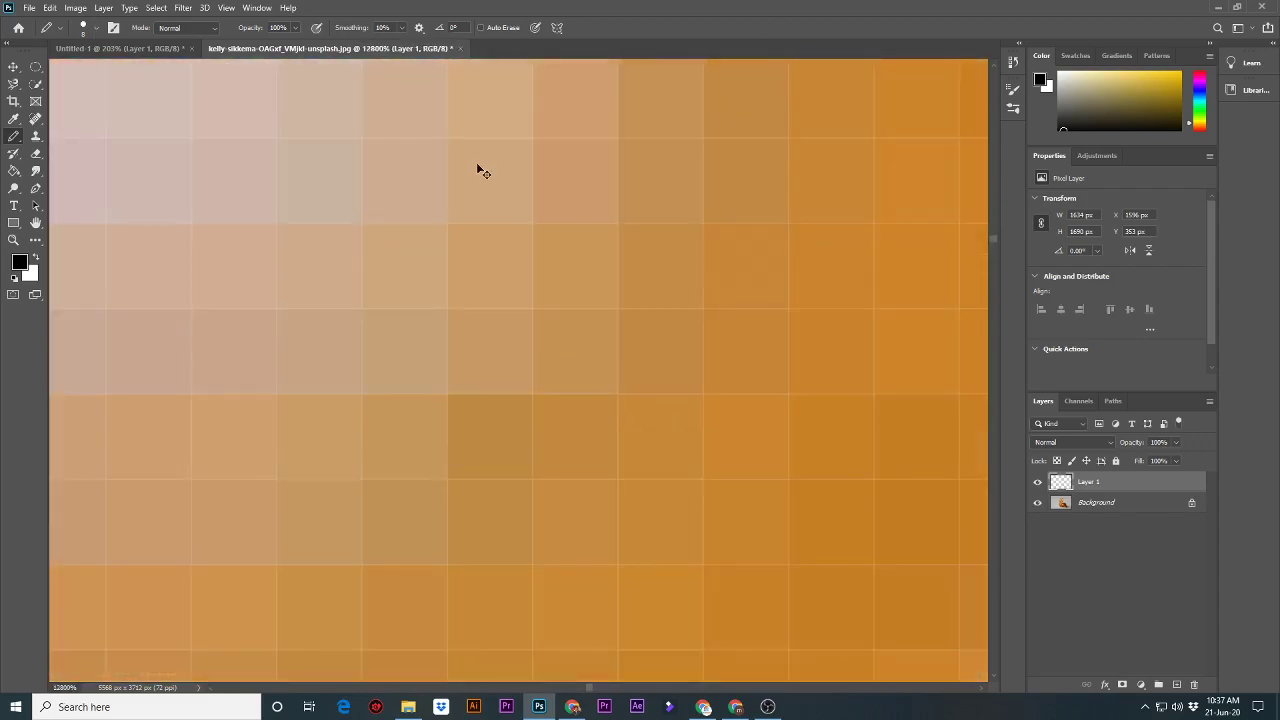
pyautogui.hotkey('ctrl', '-')
pyautogui.hotkey('ctrl', '-')
pyautogui.hotkey('ctrl', '-')
pyautogui.hotkey('ctrl', '-')
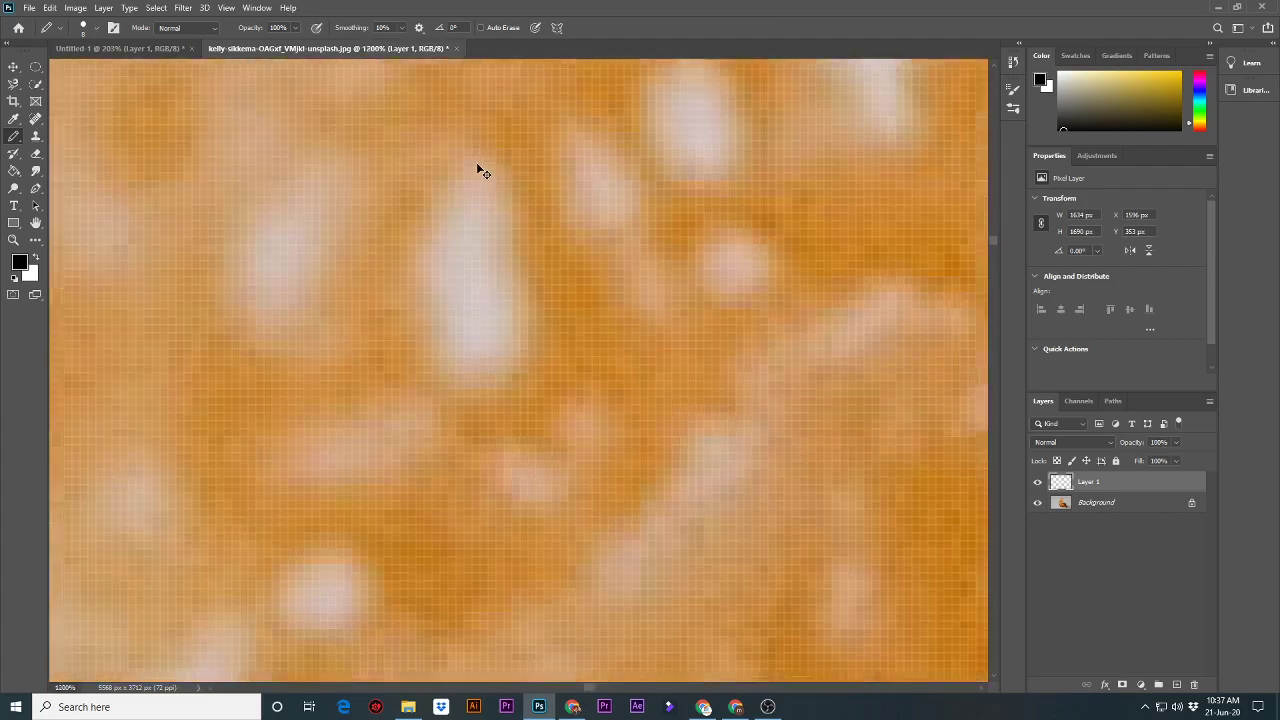
pyautogui.hotkey('ctrl', '-')
pyautogui.hotkey('ctrl', '-')
pyautogui.hotkey('ctrl', '-')
pyautogui.hotkey('ctrl', '-')
pyautogui.hotkey('ctrl', '-')
pyautogui.hotkey('ctrl', '-')
pyautogui.hotkey('ctrl', '-')
pyautogui.hotkey('ctrl', '-')
pyautogui.hotkey('ctrl', '-')
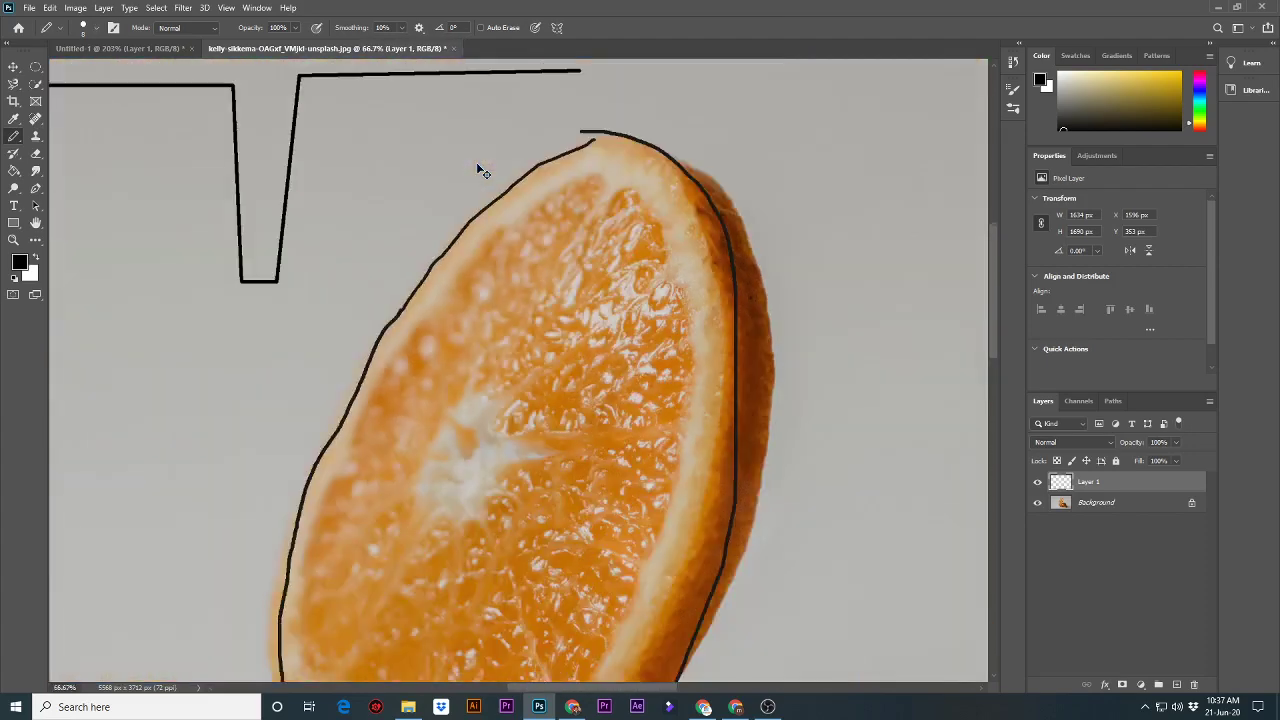
pyautogui.hotkey('ctrl', '-')
pyautogui.hotkey('ctrl', '-')
pyautogui.hotkey('ctrl', '-')
pyautogui.hotkey('ctrl', '-')
pyautogui.hotkey('ctrl', '-')
pyautogui.hotkey('ctrl', '-')
pyautogui.hotkey('ctrl', '-')
pyautogui.hotkey('ctrl', '-')
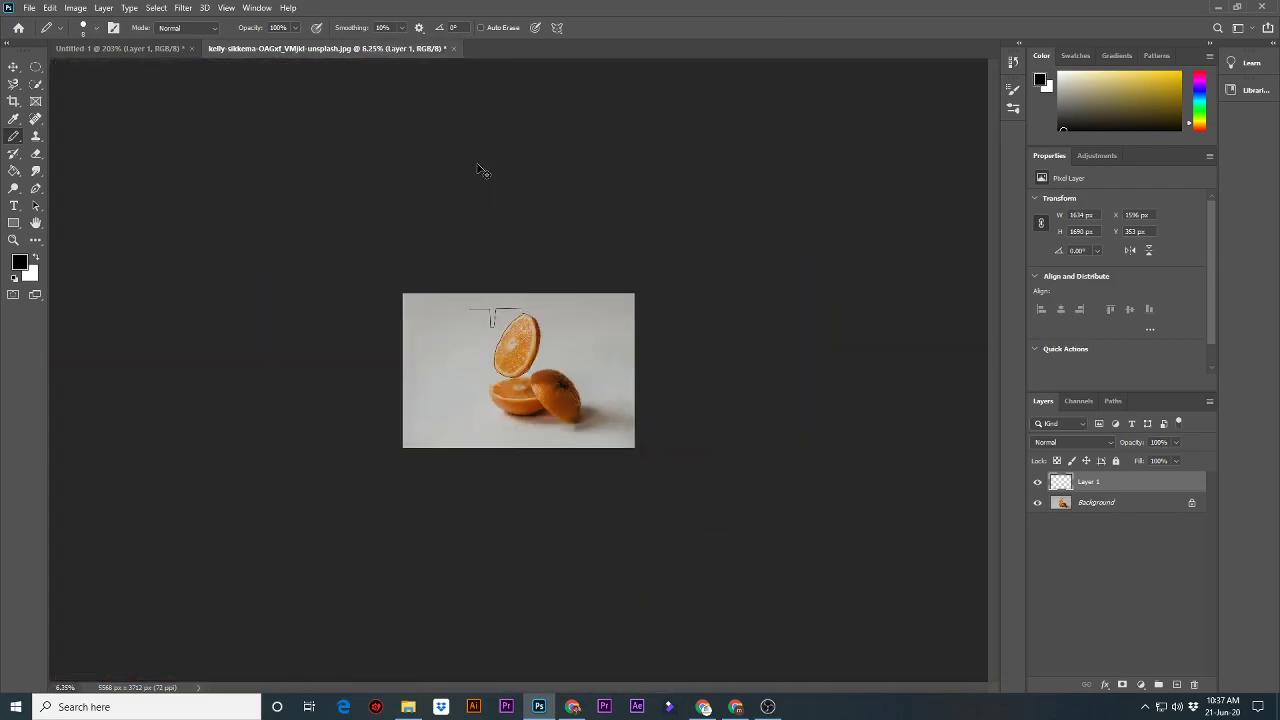
pyautogui.hotkey('ctrl', '-')
pyautogui.hotkey('ctrl', '-')
pyautogui.hotkey('ctrl', '-')
pyautogui.hotkey('ctrl', '-')
# Zoom back in, using View > Zoom In, until the whole photo fills the window at about 25%.
pyautogui.hotkey('ctrl', '+')
pyautogui.hotkey('ctrl', '+')
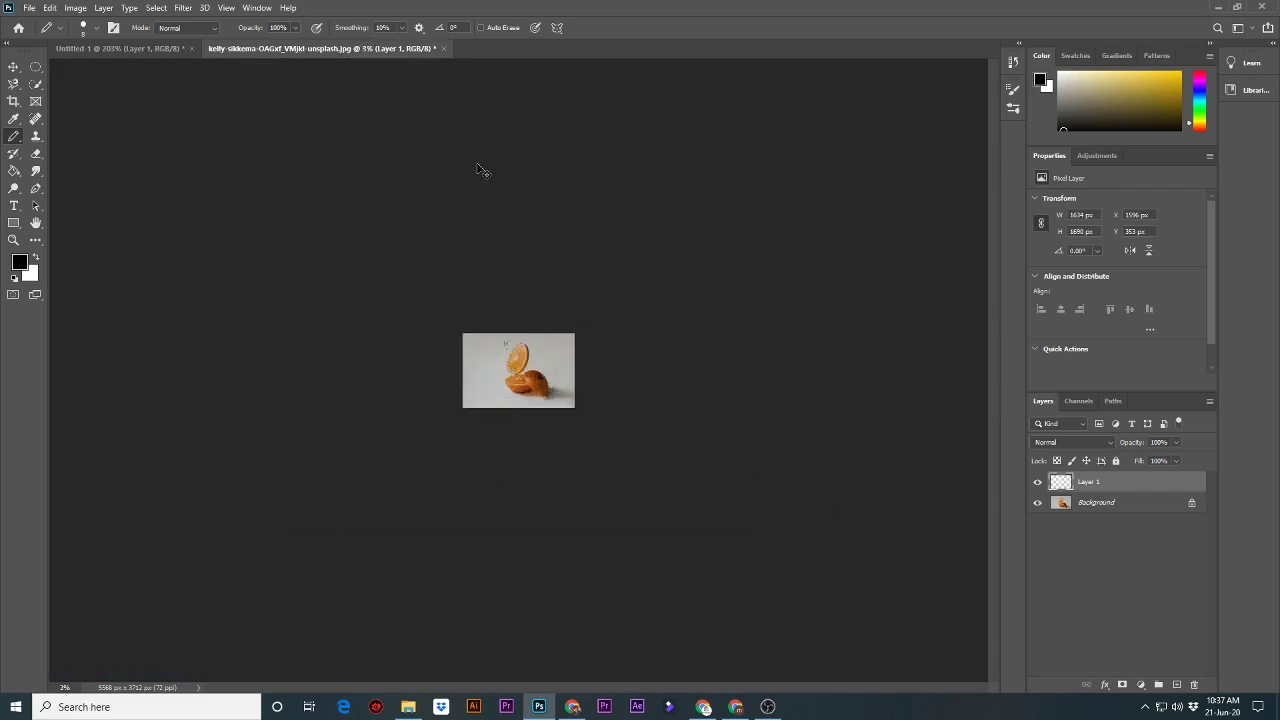
pyautogui.hotkey('ctrl', '+')
pyautogui.hotkey('ctrl', '+')
pyautogui.hotkey('ctrl', '+')
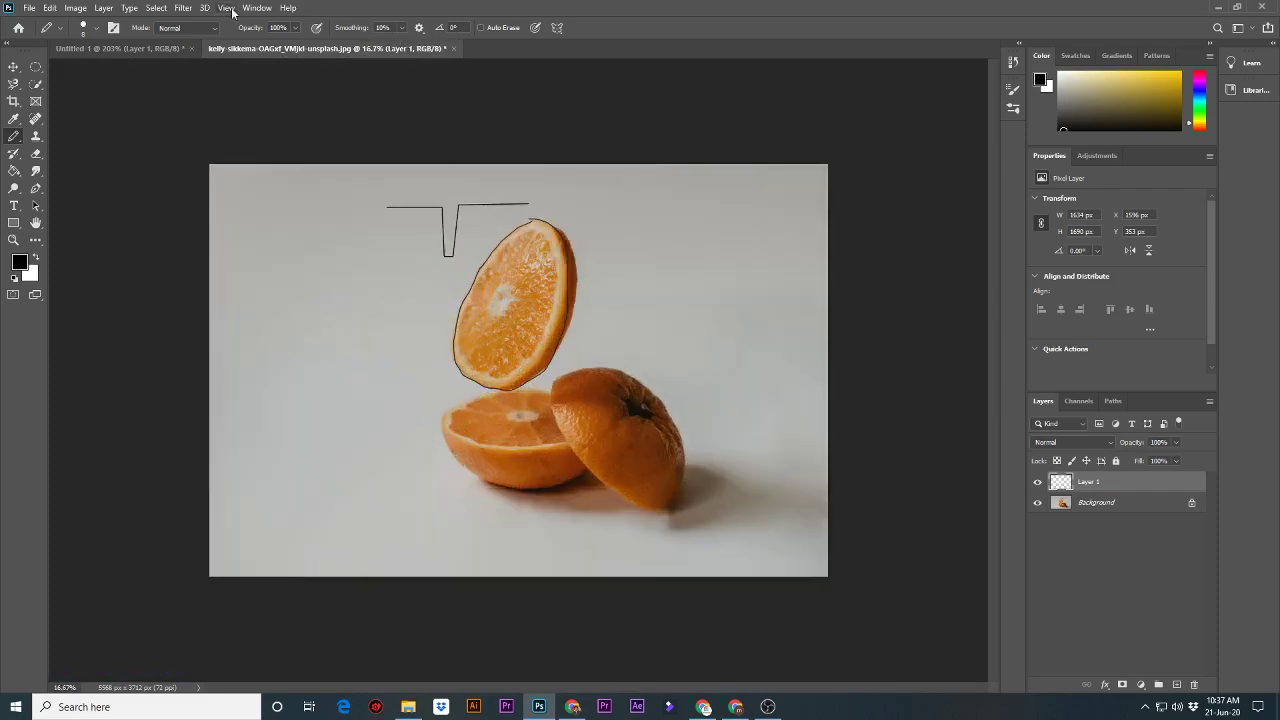
pyautogui.click(227, 9)
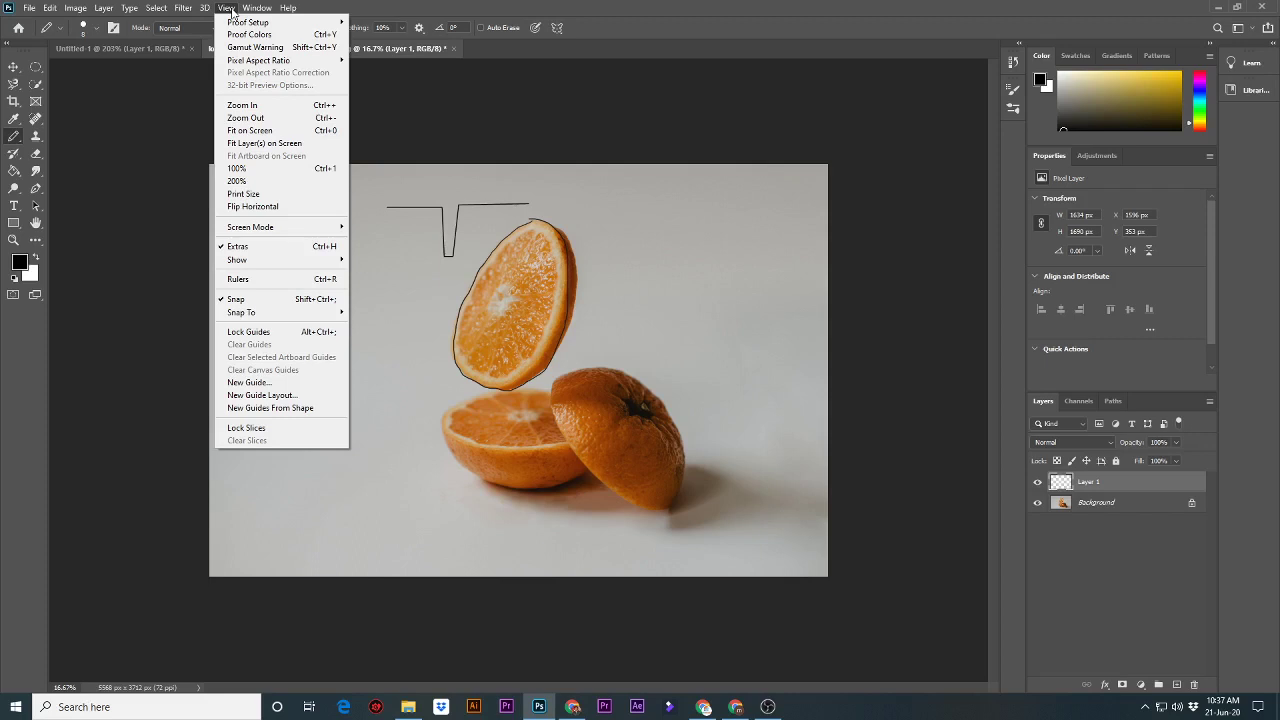
pyautogui.click(490, 120)
pyautogui.hotkey('ctrl', '+')
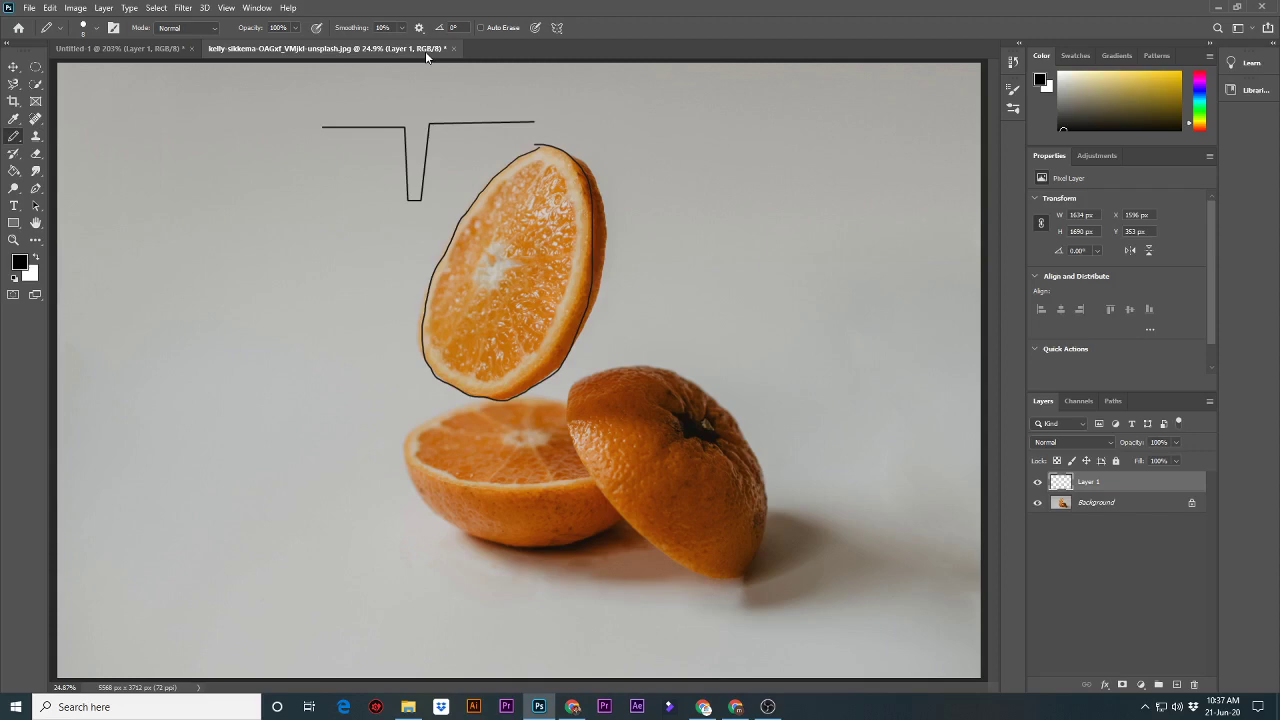
# Dismiss the View menu, then check the image at 100% and return to Fit on Screen.
pyautogui.click(234, 8)
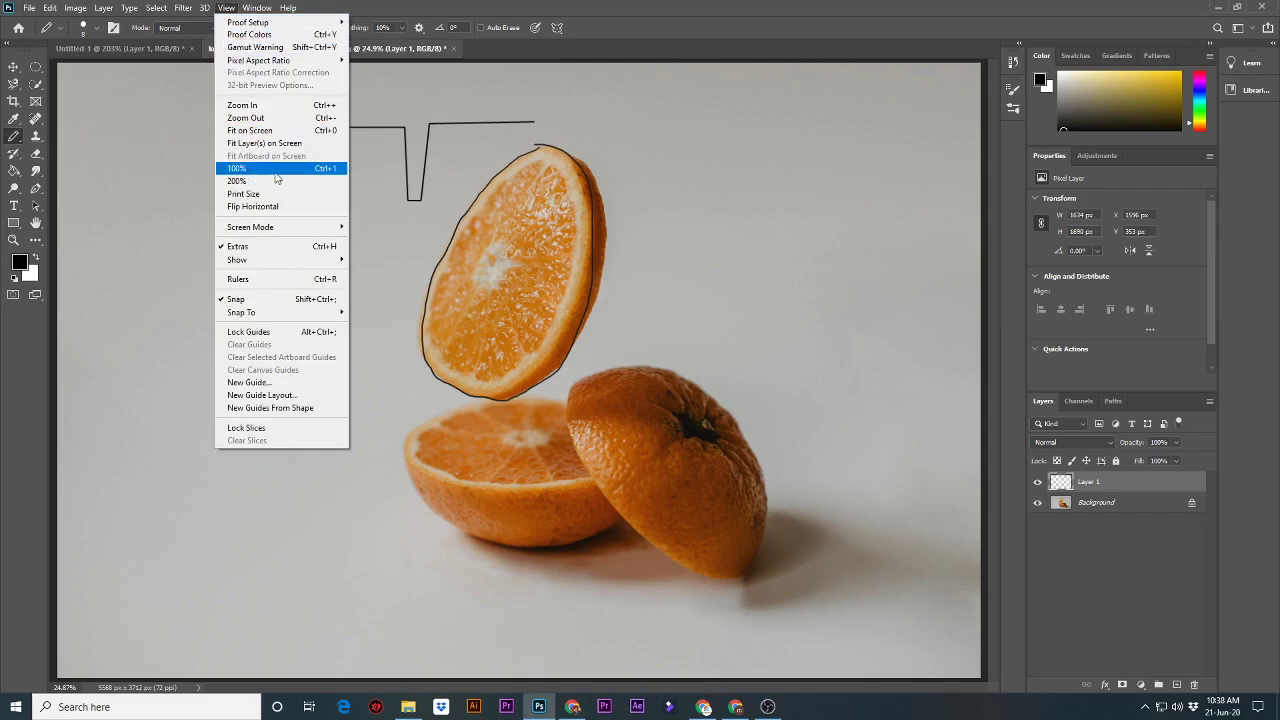
pyautogui.click(393, 237)
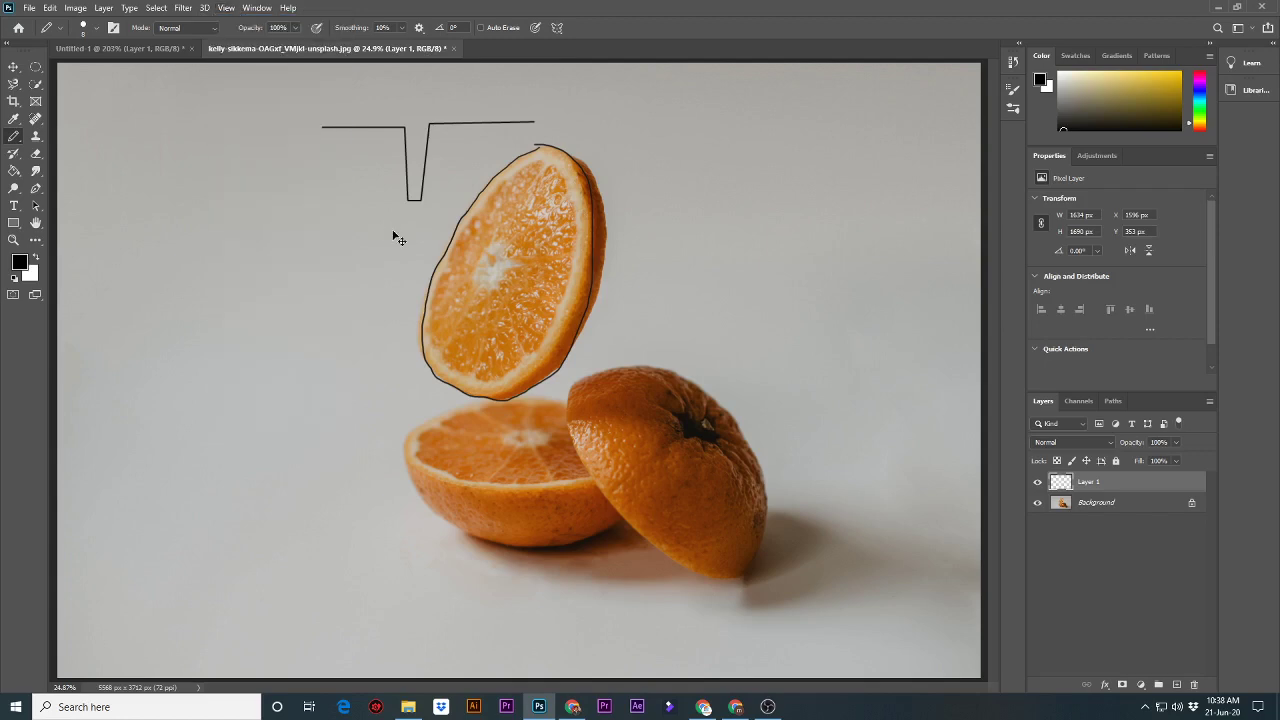
pyautogui.hotkey('ctrl', '1')
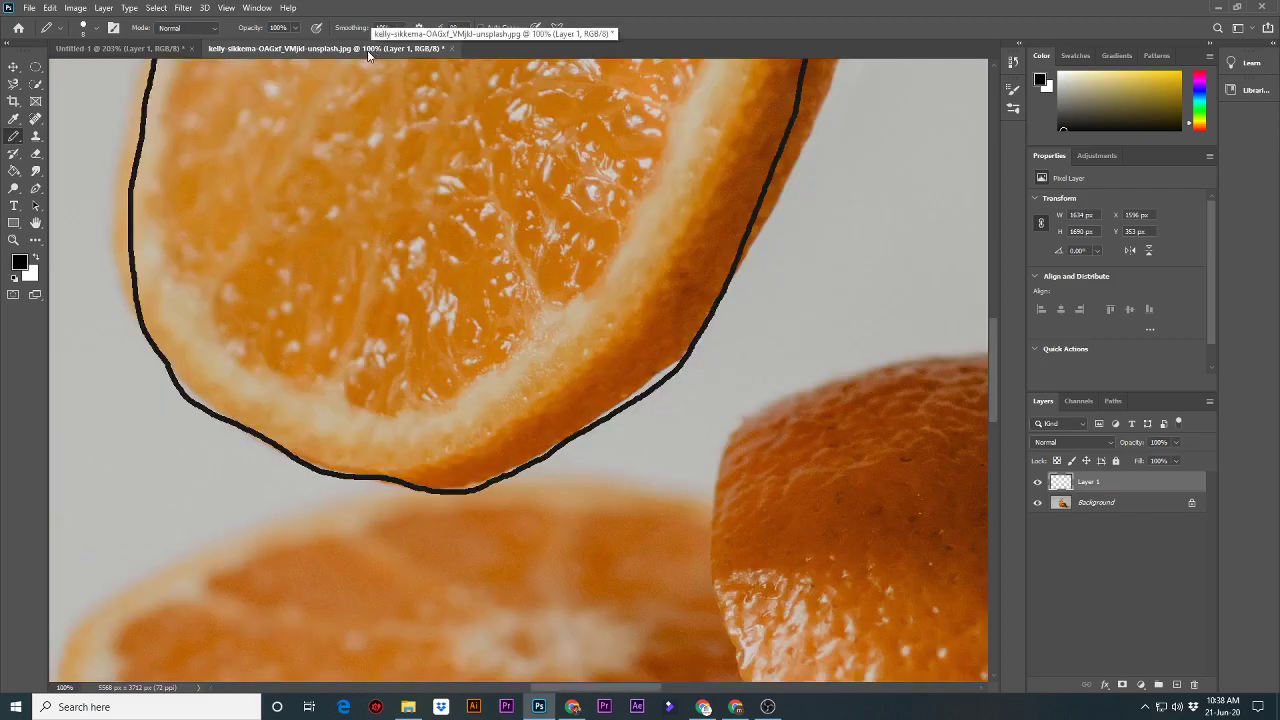
pyautogui.hotkey('ctrl', '0')
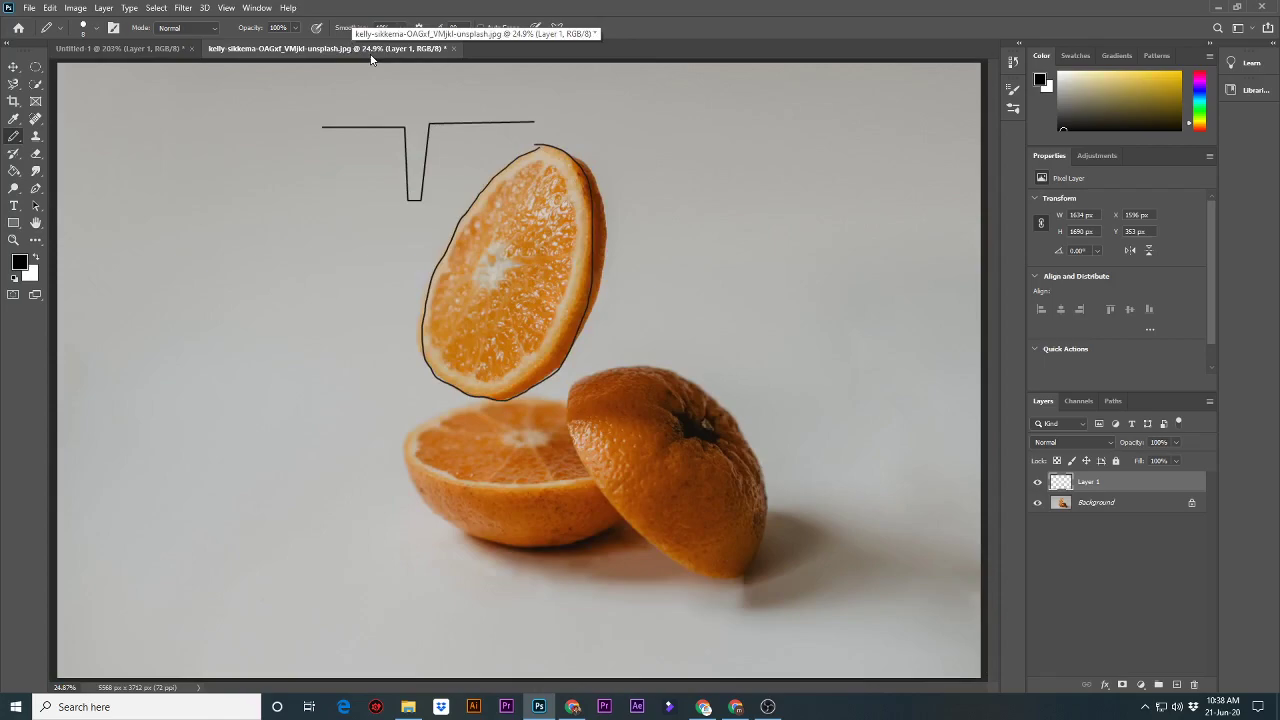
# Toggle repeatedly between 100% and Fit on Screen, ending fitted, then open the View menu.
pyautogui.hotkey('ctrl', '1')
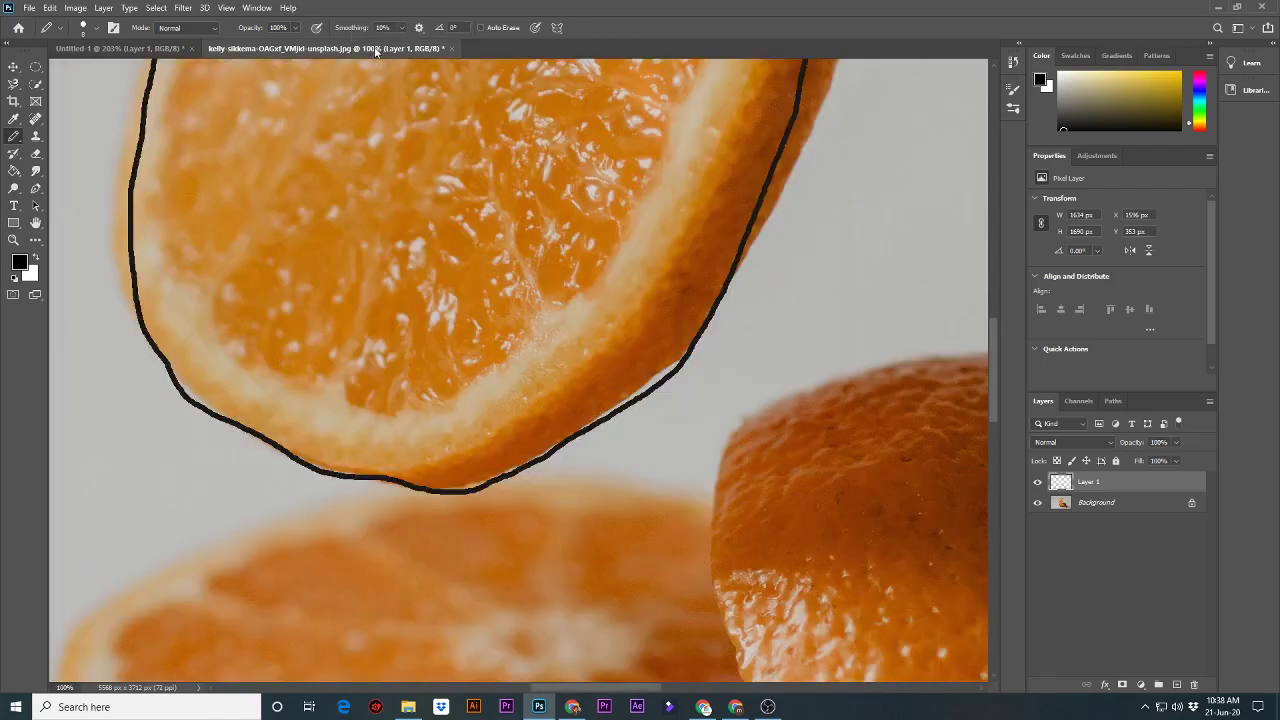
pyautogui.hotkey('ctrl', '0')
pyautogui.hotkey('ctrl', '1')
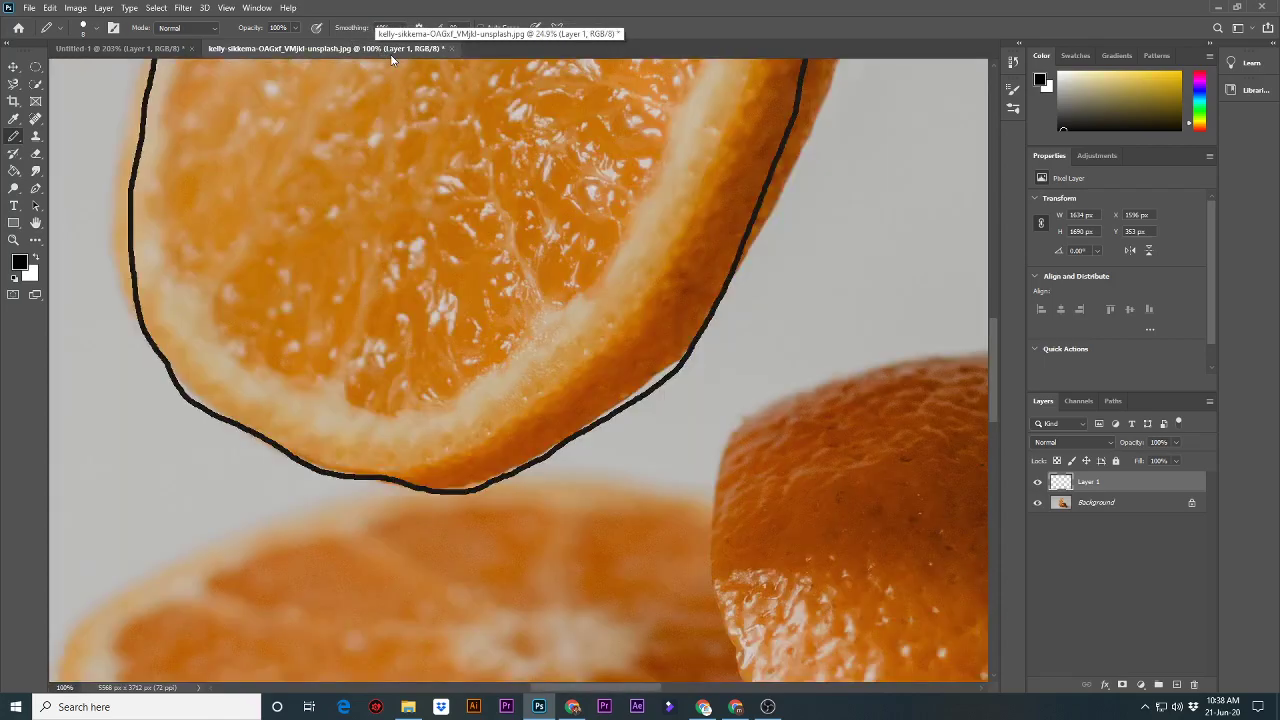
pyautogui.hotkey('ctrl', '0')
pyautogui.hotkey('ctrl', '1')
pyautogui.hotkey('ctrl', '0')
pyautogui.hotkey('ctrl', '1')
pyautogui.hotkey('ctrl', '0')
pyautogui.hotkey('ctrl', '1')
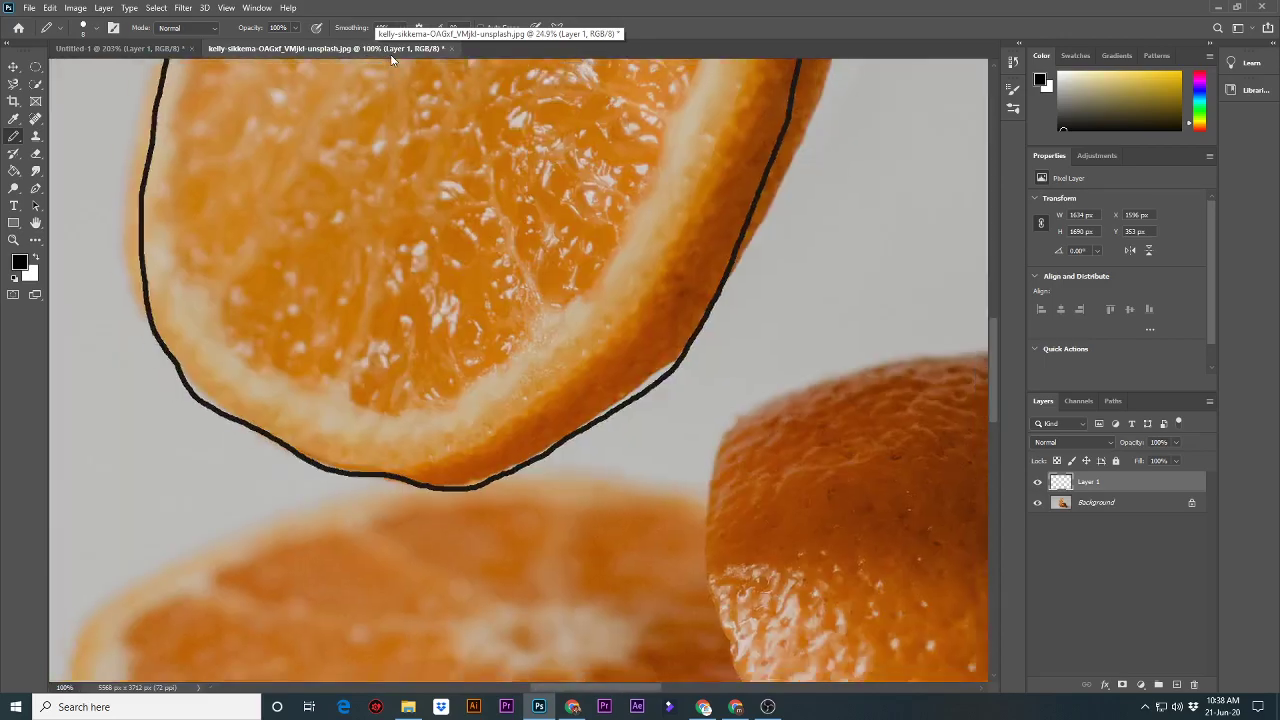
pyautogui.hotkey('ctrl', '0')
pyautogui.hotkey('ctrl', '1')
pyautogui.hotkey('ctrl', '0')
pyautogui.hotkey('ctrl', '1')
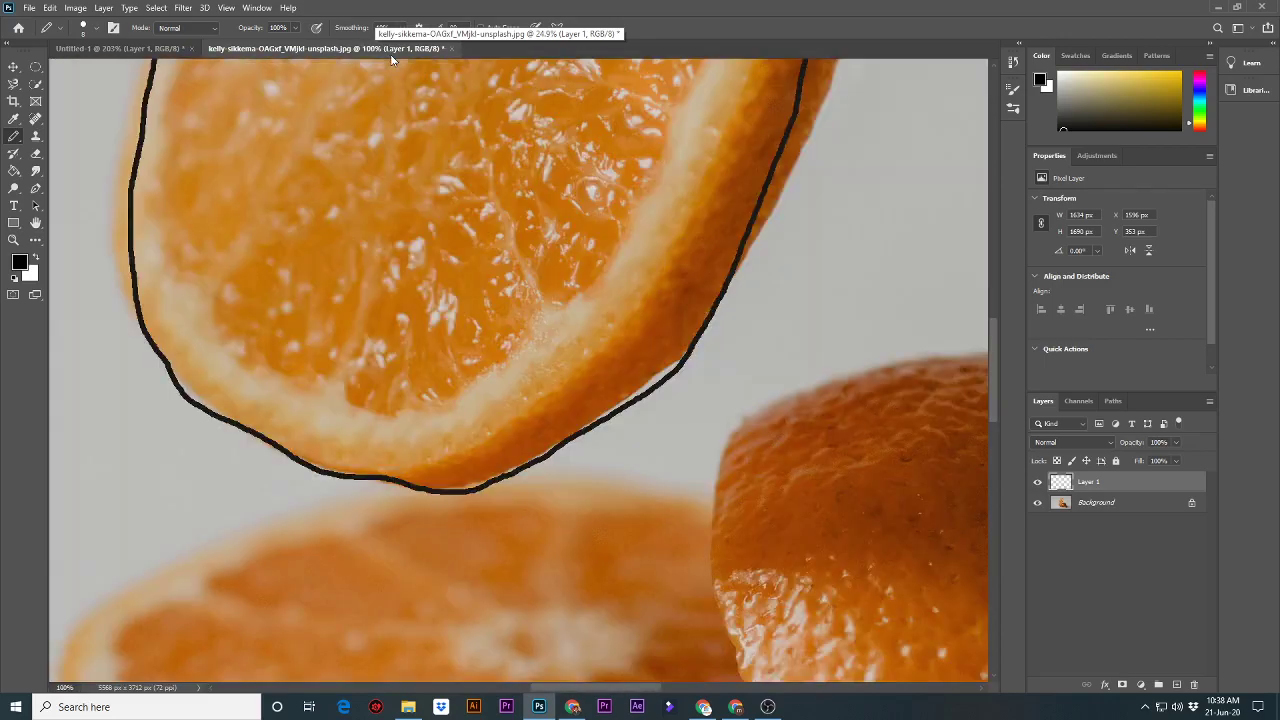
pyautogui.hotkey('ctrl', '0')
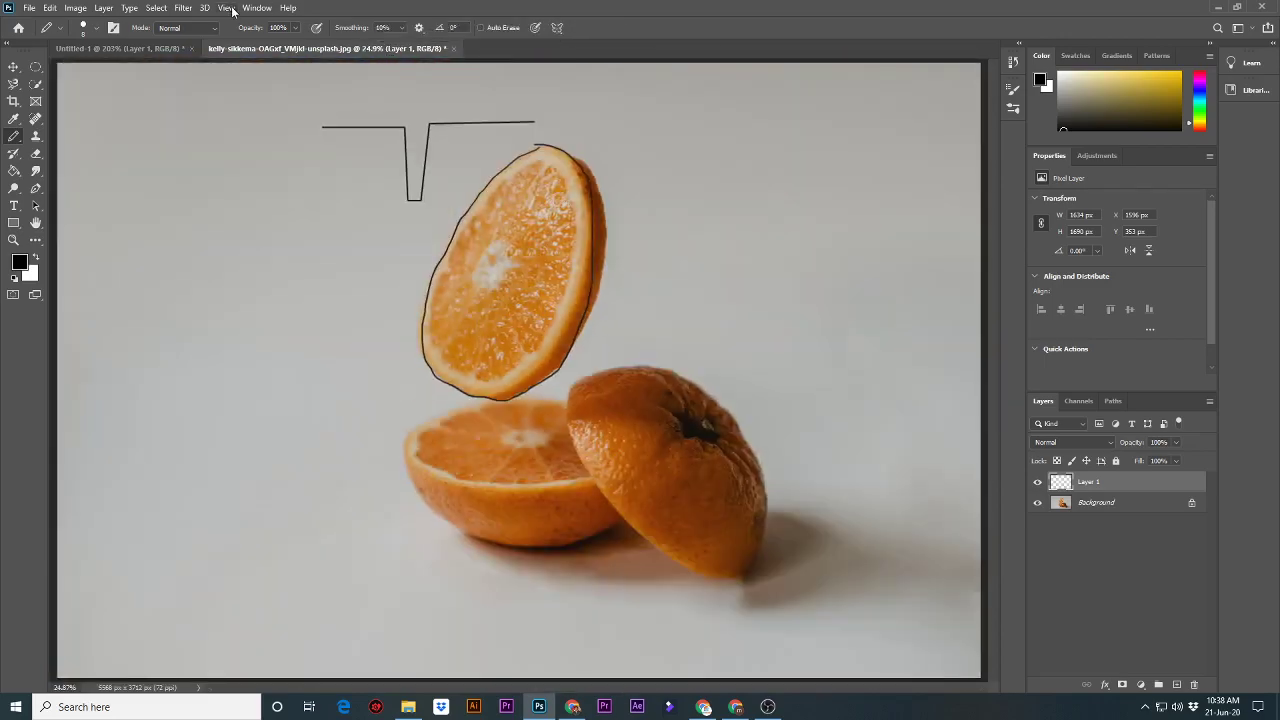
pyautogui.click(228, 8)
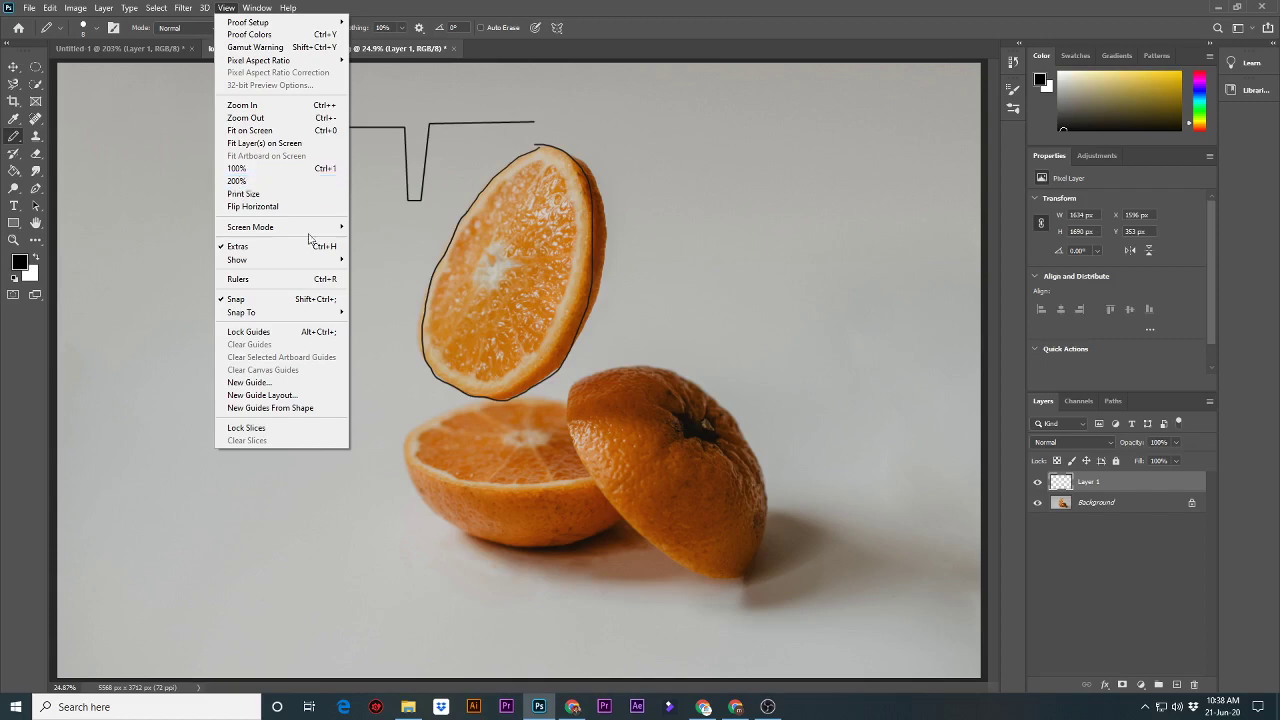
# Dismiss the view options, toggle the side panels, and reopen the Window menu for Brush Settings.
pyautogui.click(367, 250)
pyautogui.click(255, 8)
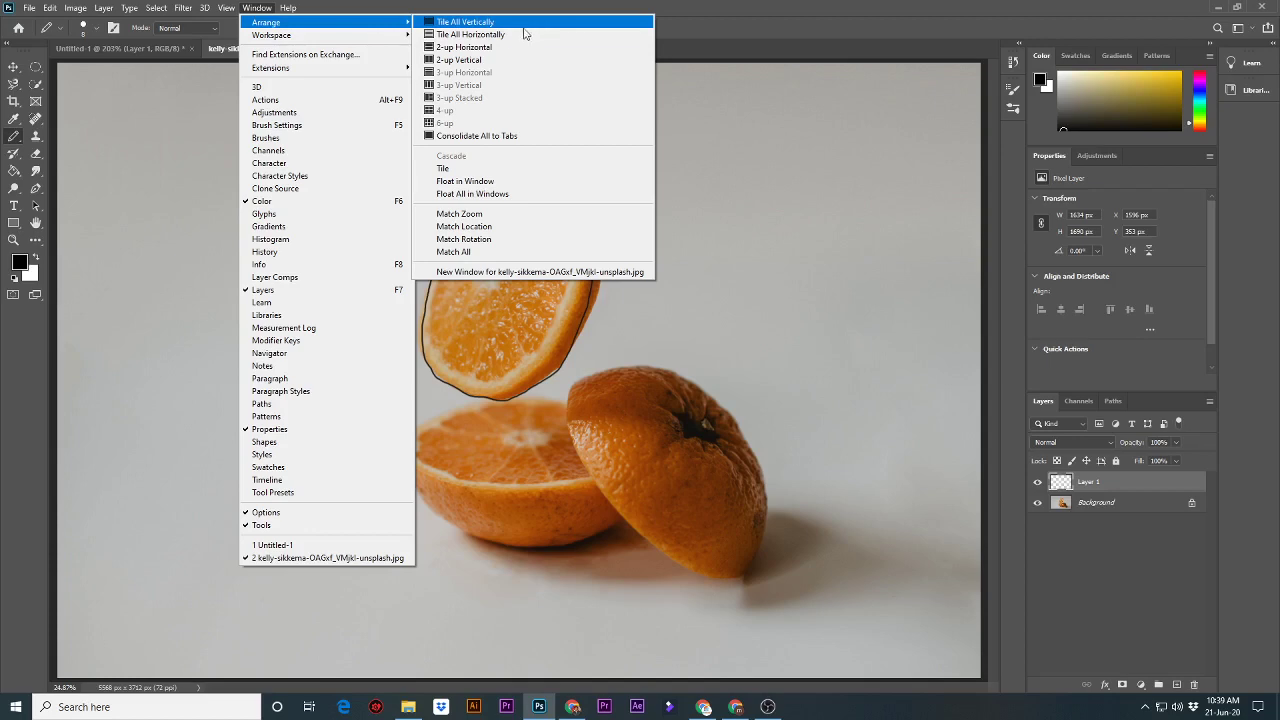
pyautogui.moveTo(272, 35)
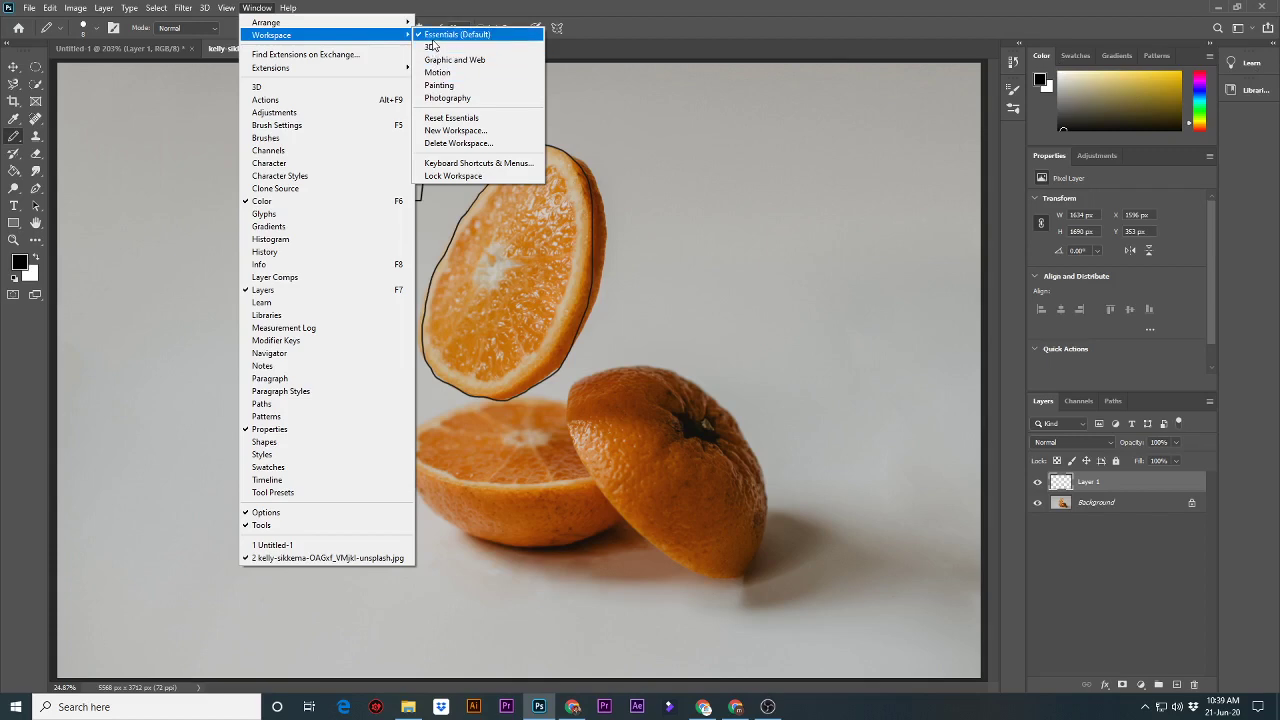
pyautogui.click(1272, 48)
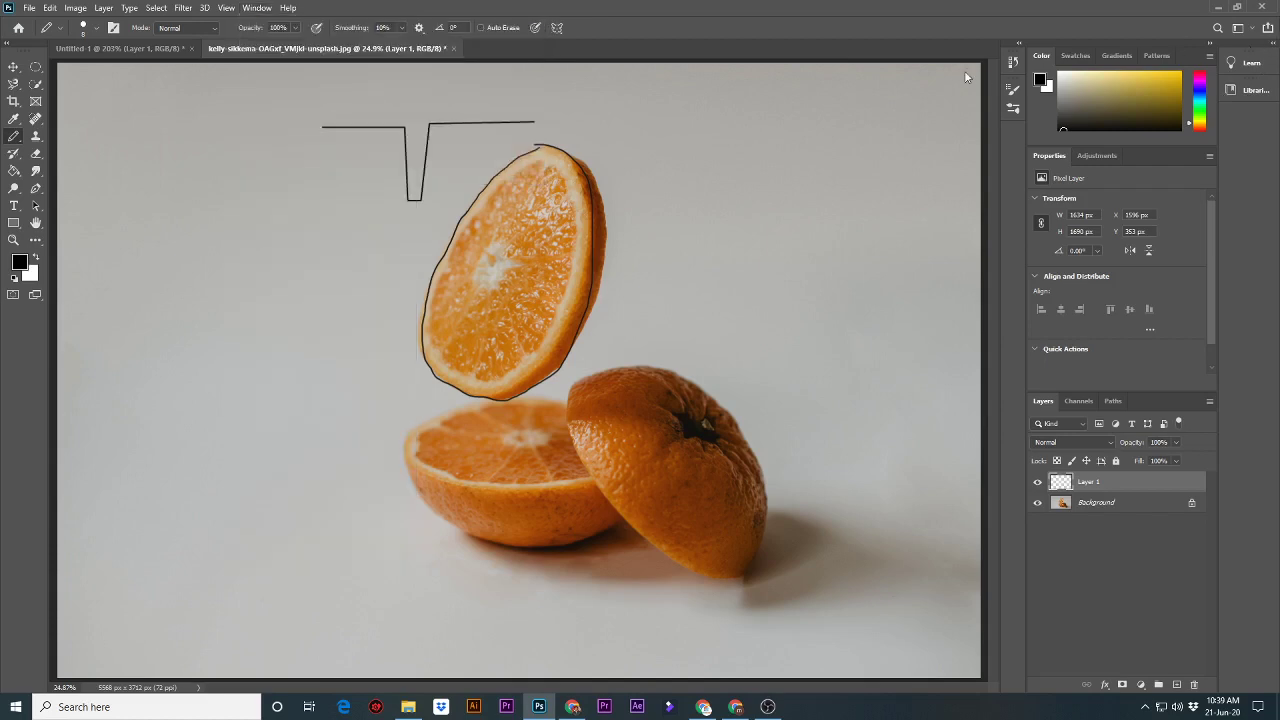
pyautogui.rightClick(1022, 49)
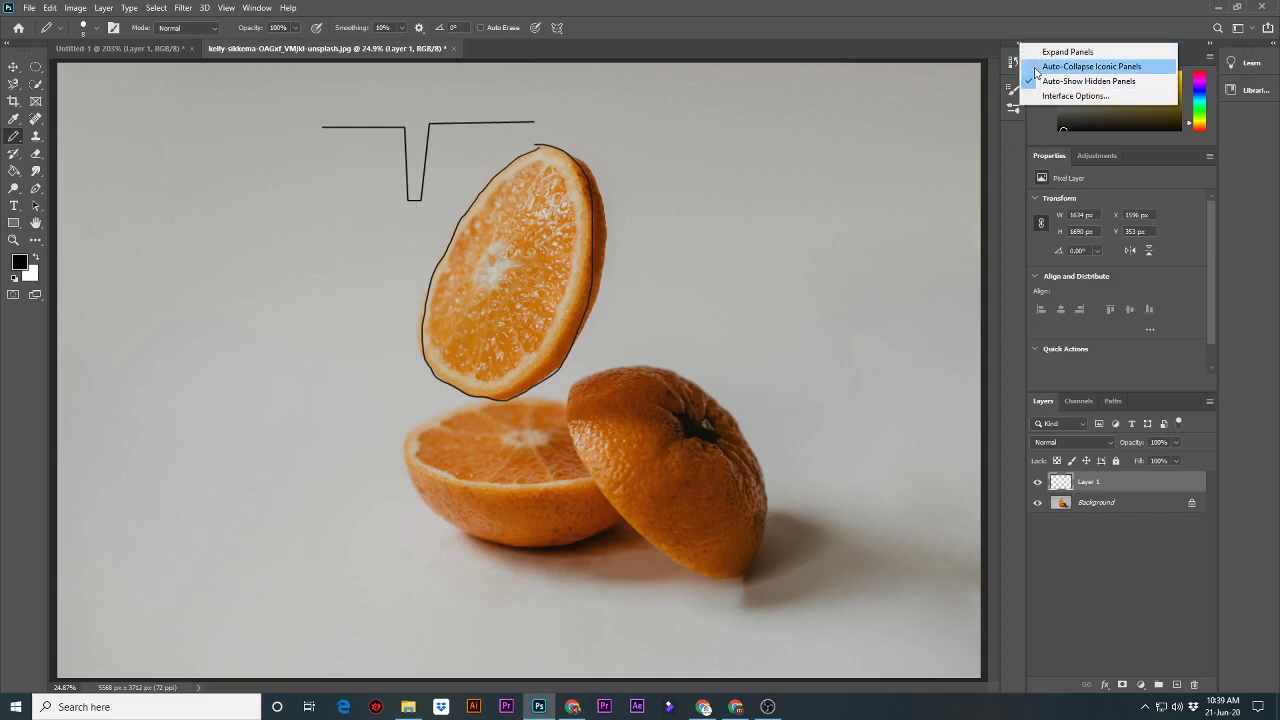
pyautogui.click(1181, 55)
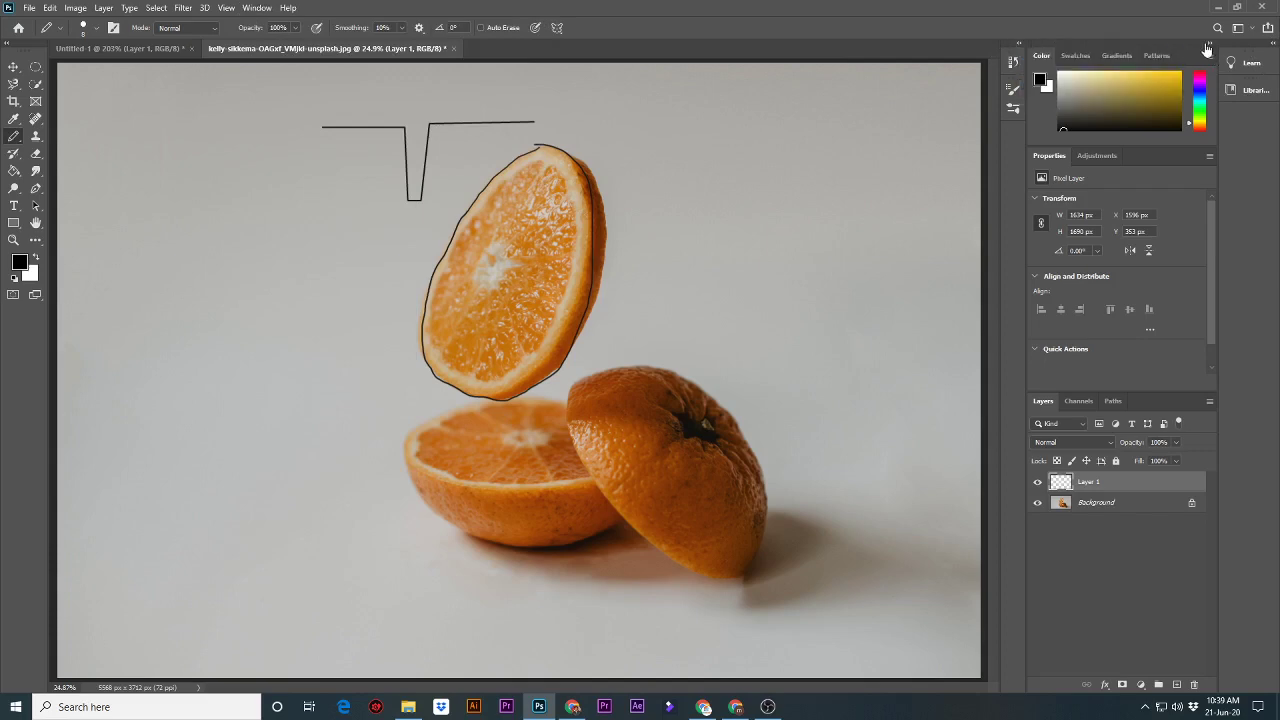
pyautogui.doubleClick(1207, 47)
pyautogui.doubleClick(1160, 47)
pyautogui.click(257, 8)
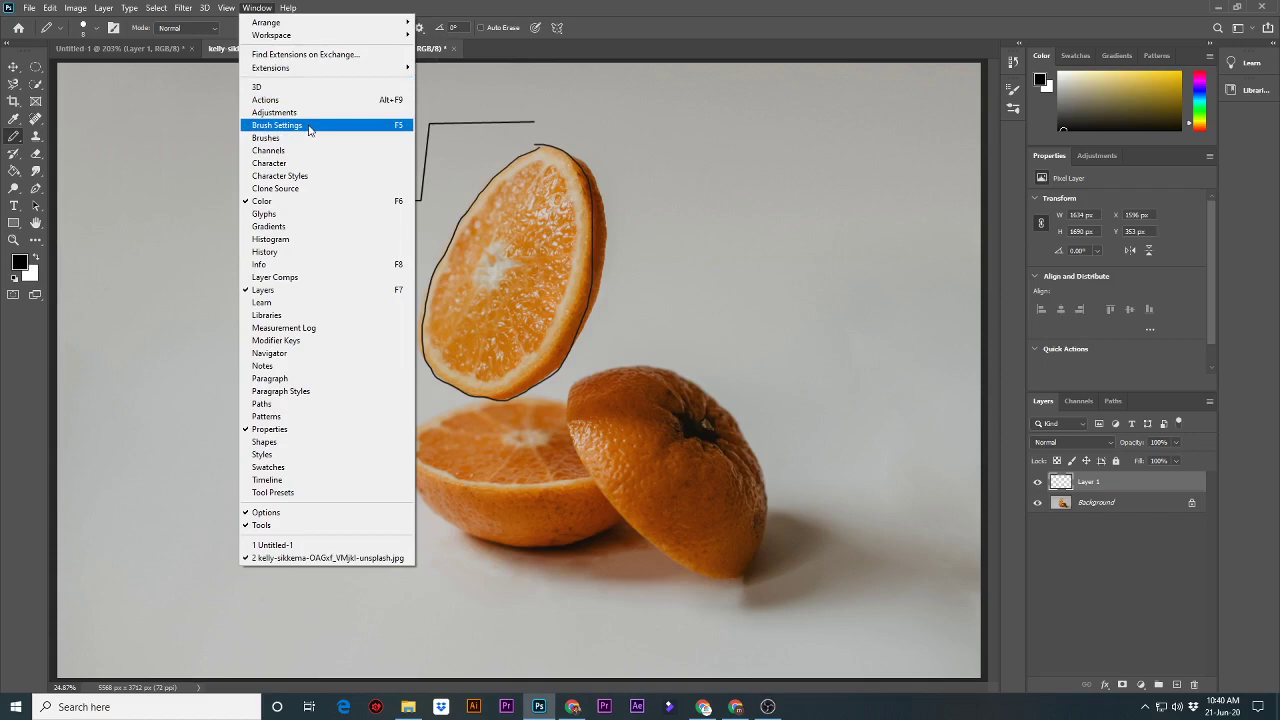
# Open Brush Settings with F5 and move the panel left over the canvas.
pyautogui.click(466, 158)
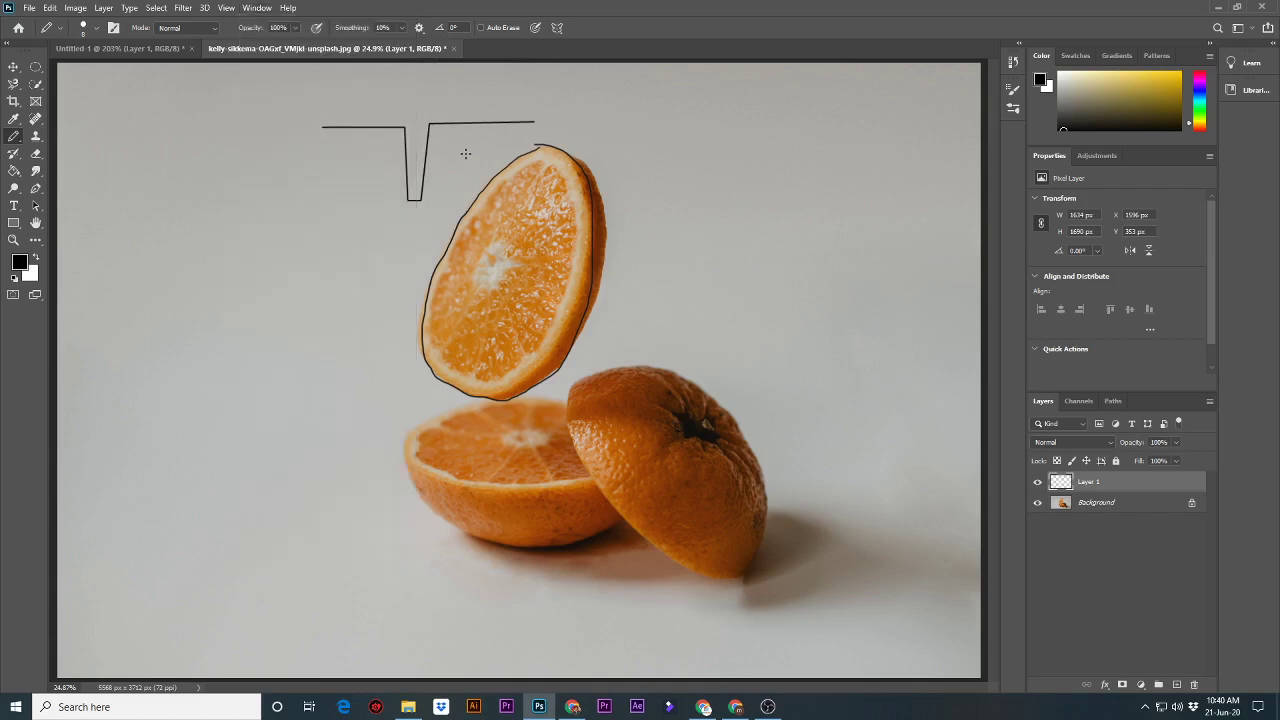
pyautogui.press('F5')
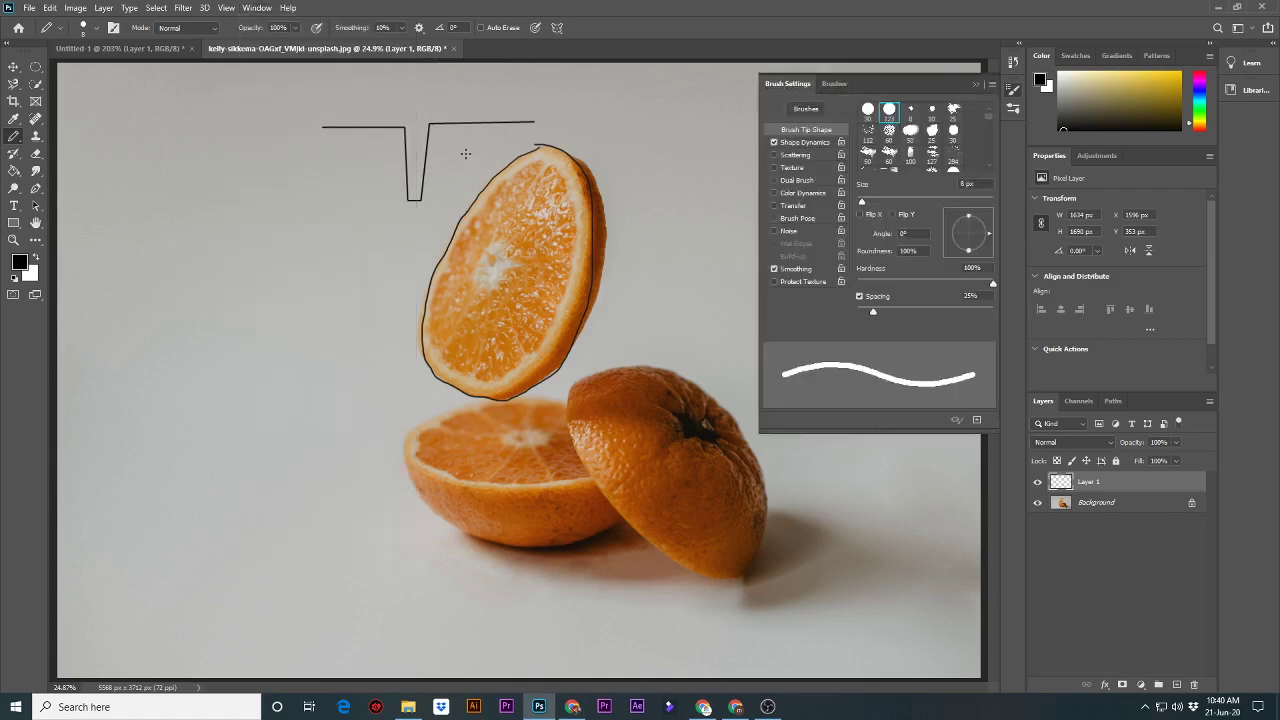
pyautogui.moveTo(917, 82); pyautogui.dragTo(522, 112)
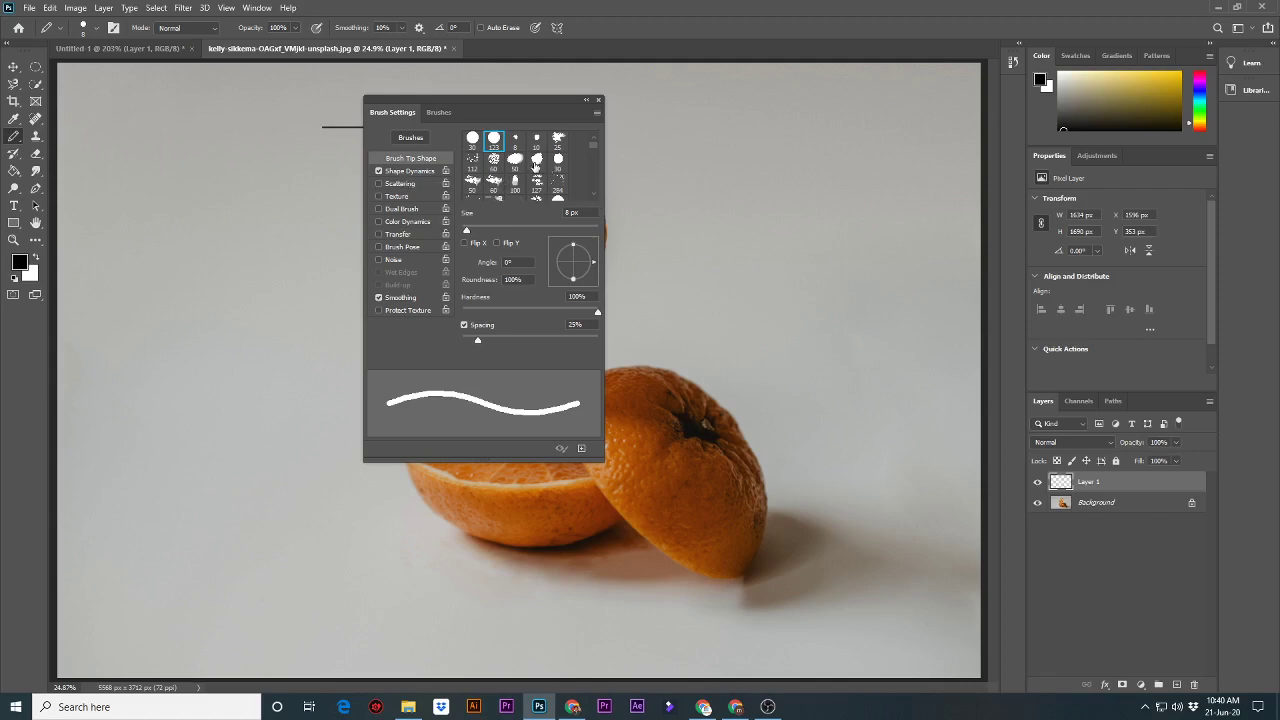
# Scroll through the brush tip grid and switch to the Brushes tab.
pyautogui.scroll(-2, 535, 167)
pyautogui.scroll(-2, 535, 167)
pyautogui.scroll(-2, 535, 167)
pyautogui.scroll(-2, 535, 167)
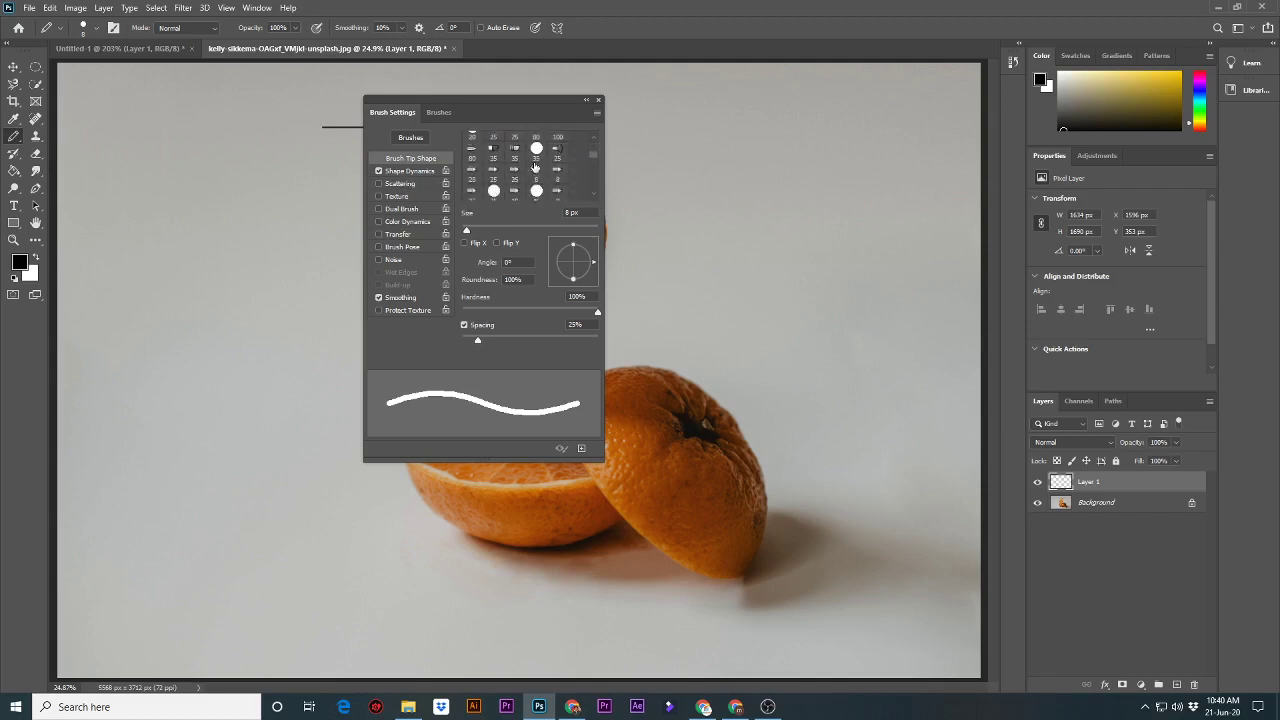
pyautogui.scroll(-2, 535, 167)
pyautogui.scroll(-2, 535, 167)
pyautogui.scroll(-2, 538, 168)
pyautogui.scroll(-2, 542, 169)
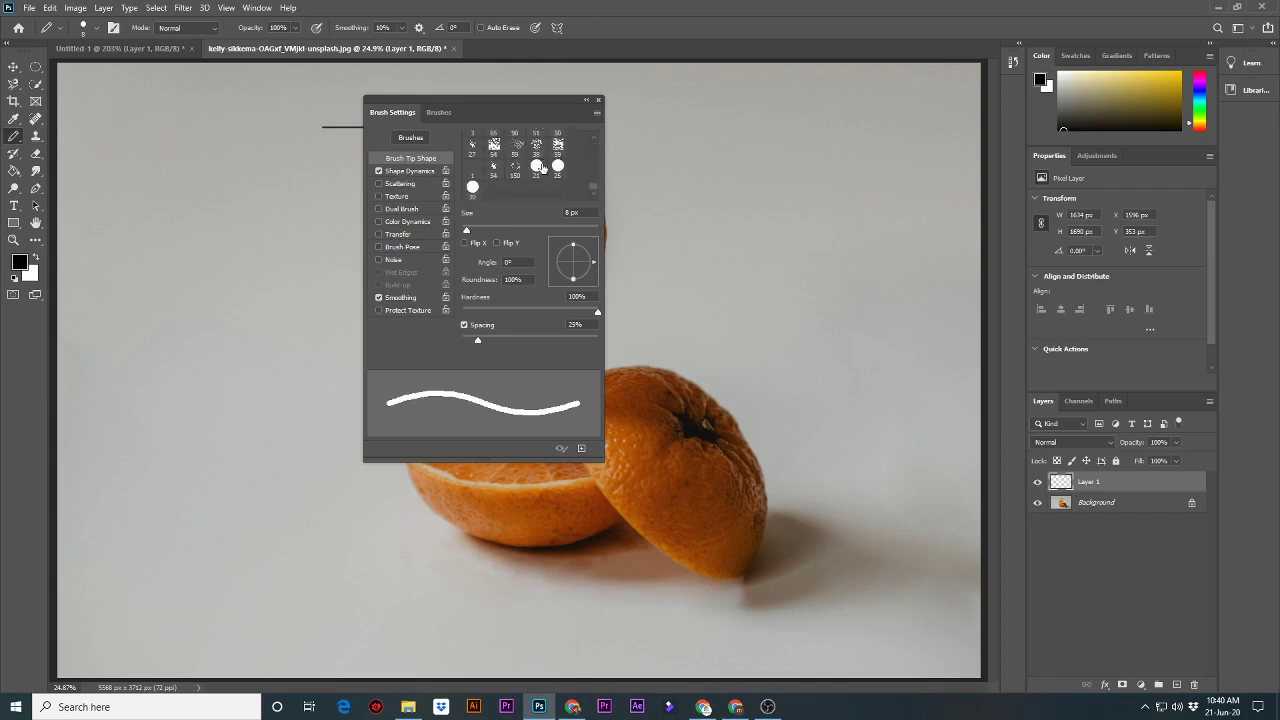
pyautogui.moveTo(594, 186); pyautogui.dragTo(600, 130)
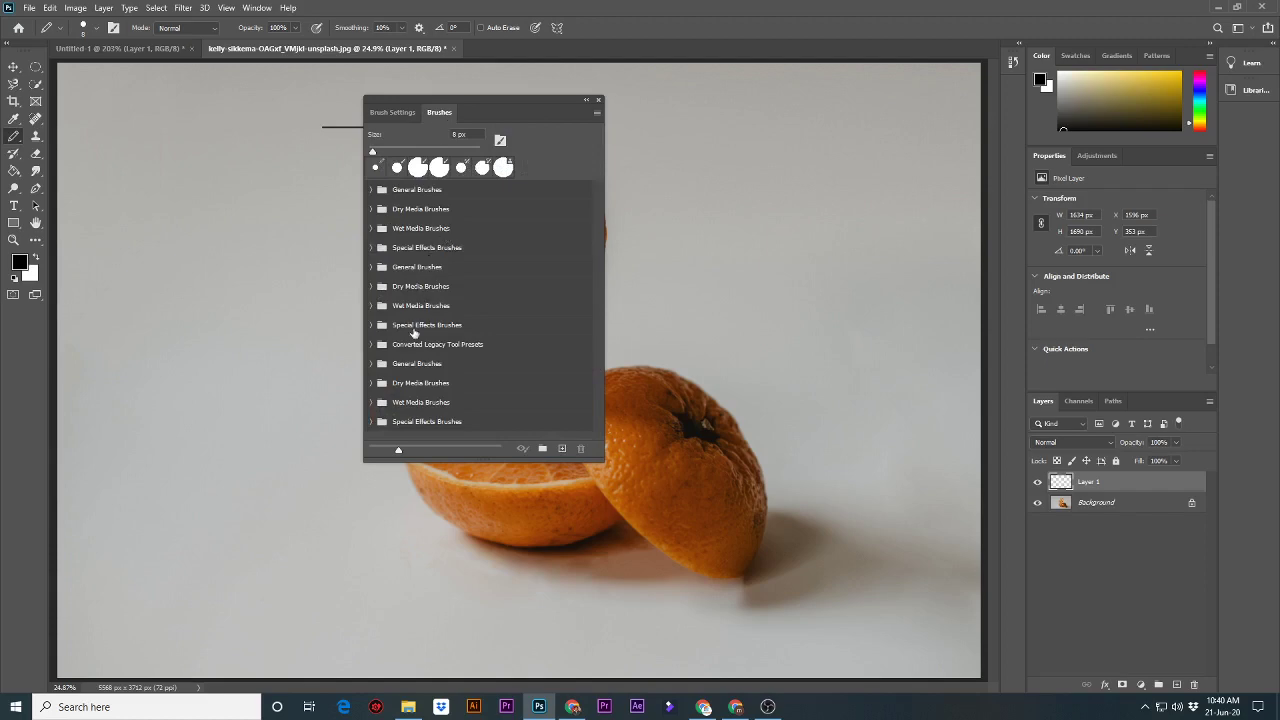
# With Dry Media's Happy HB brush, paint a scribble and a thick 171 px zigzag.
pyautogui.click(371, 190)
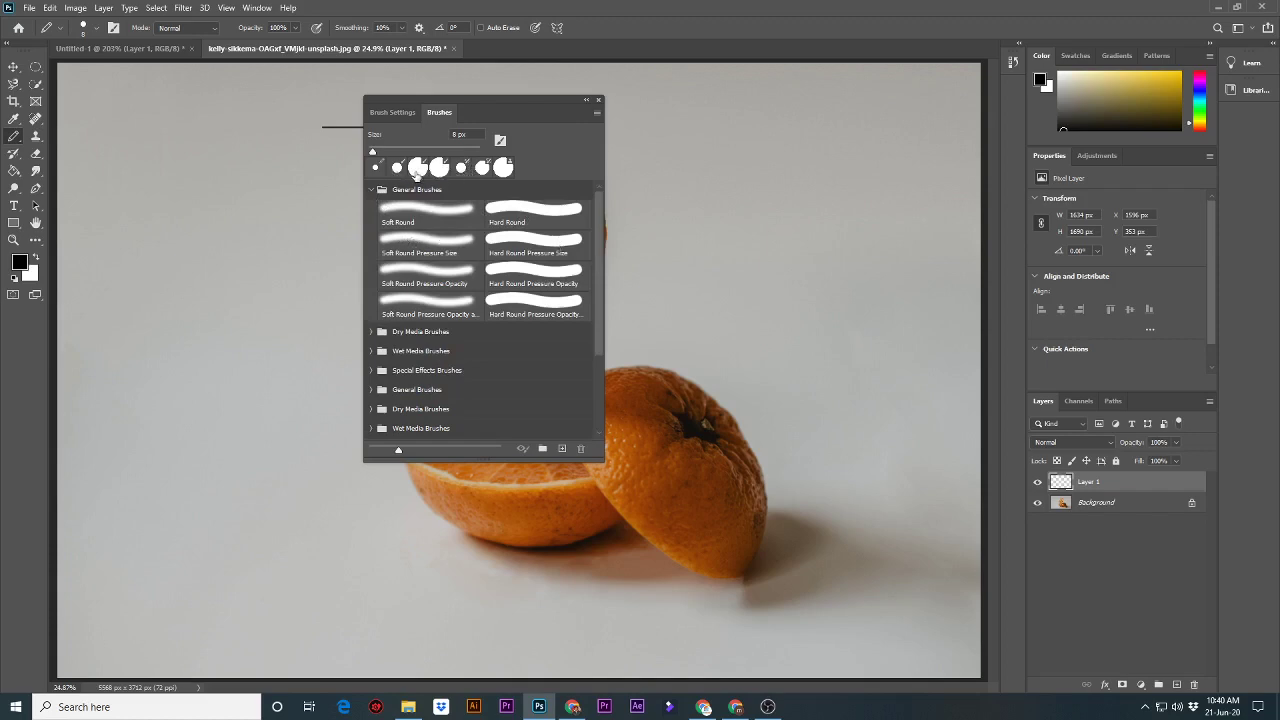
pyautogui.click(370, 189)
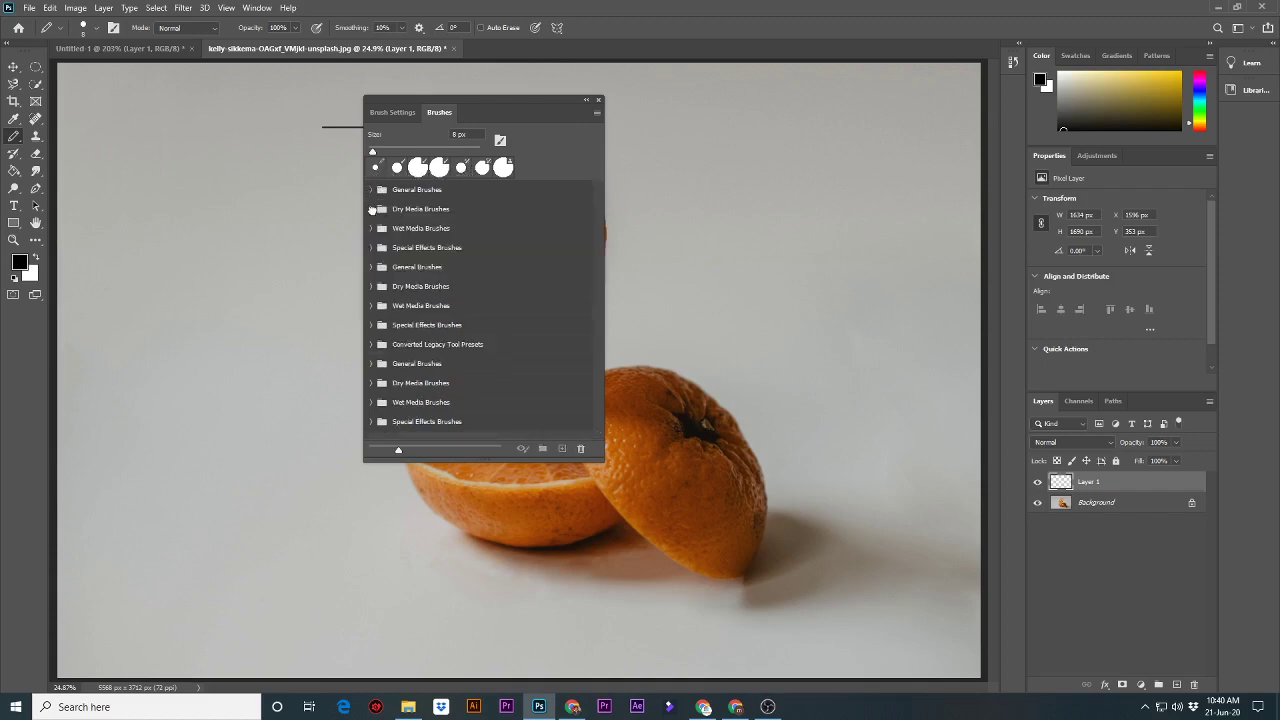
pyautogui.click(371, 209)
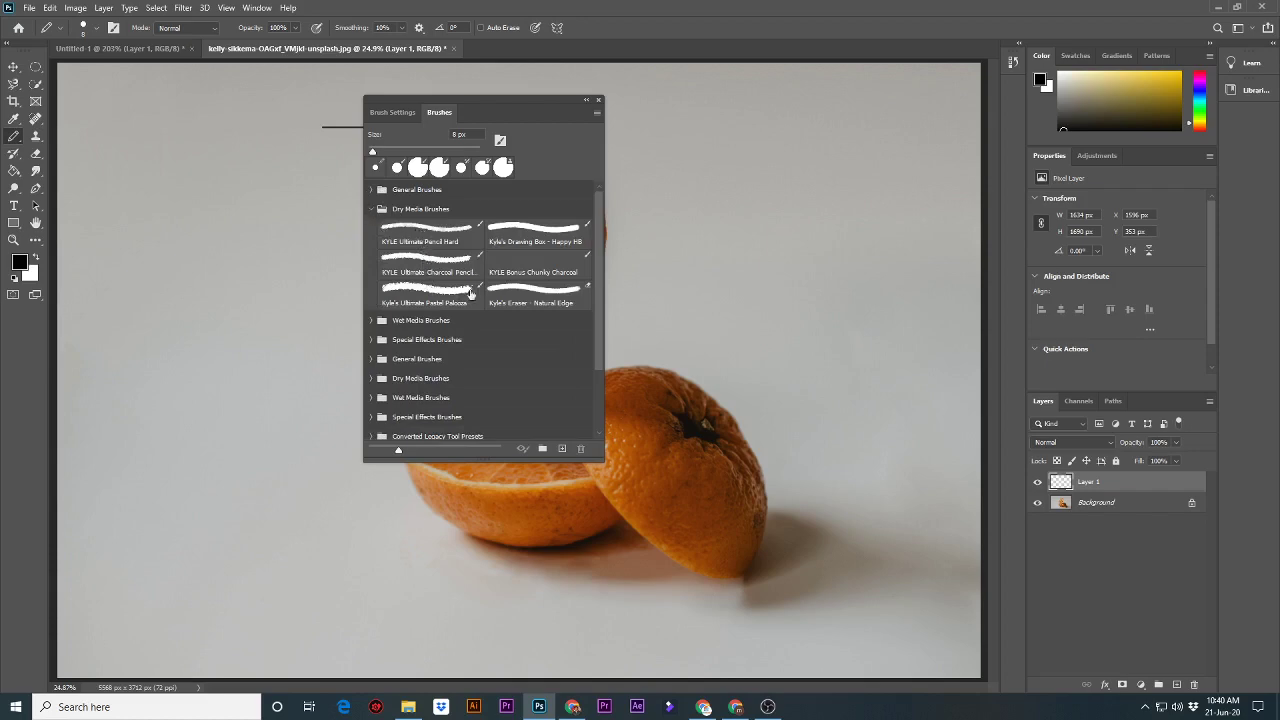
pyautogui.click(514, 237)
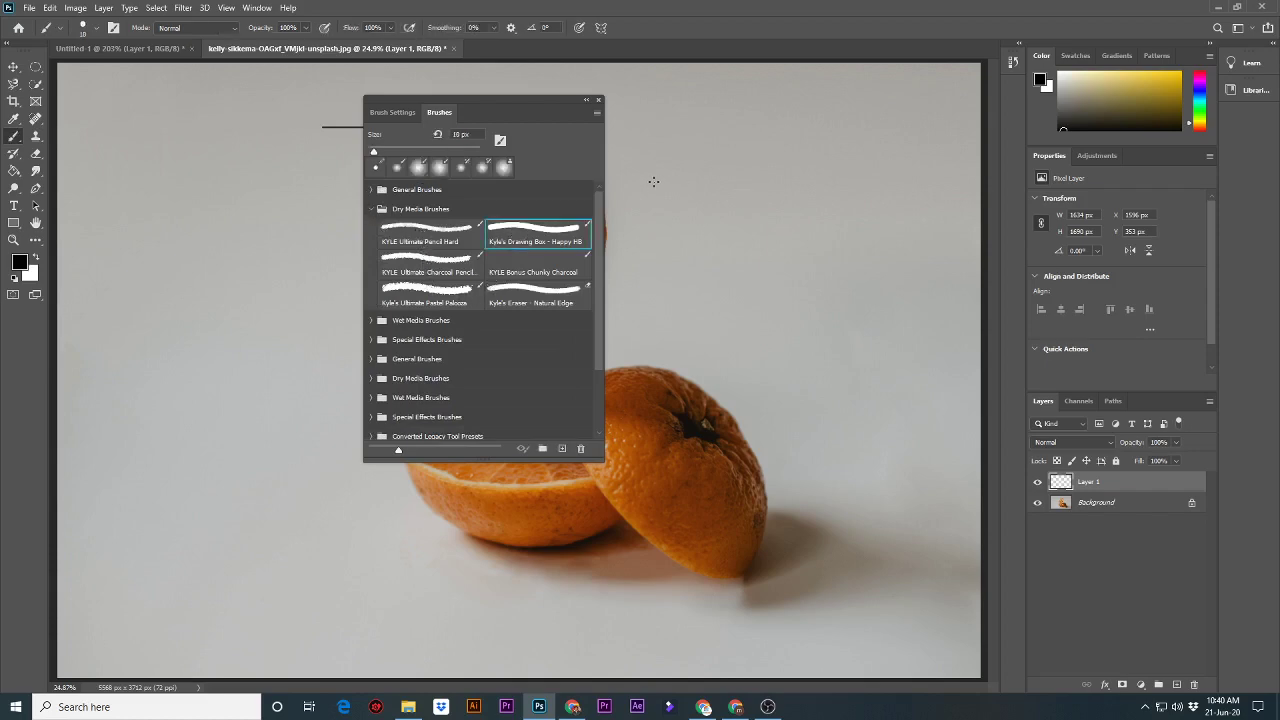
pyautogui.moveTo(680, 181); pyautogui.dragTo(757, 185)
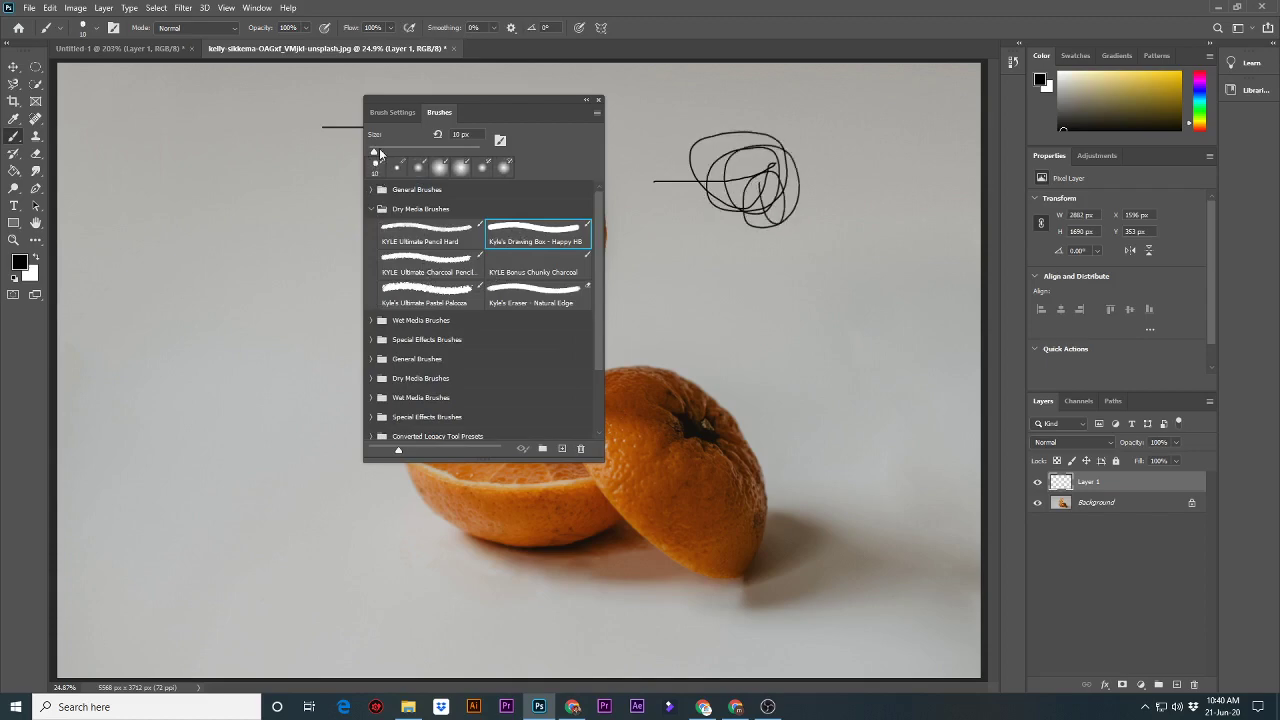
pyautogui.moveTo(374, 157); pyautogui.dragTo(446, 155)
pyautogui.moveTo(666, 234)
pyautogui.mouseDown()
pyautogui.moveTo(724, 248)
pyautogui.moveTo(748, 285)
pyautogui.moveTo(798, 242)
pyautogui.moveTo(810, 318)
pyautogui.mouseUp()
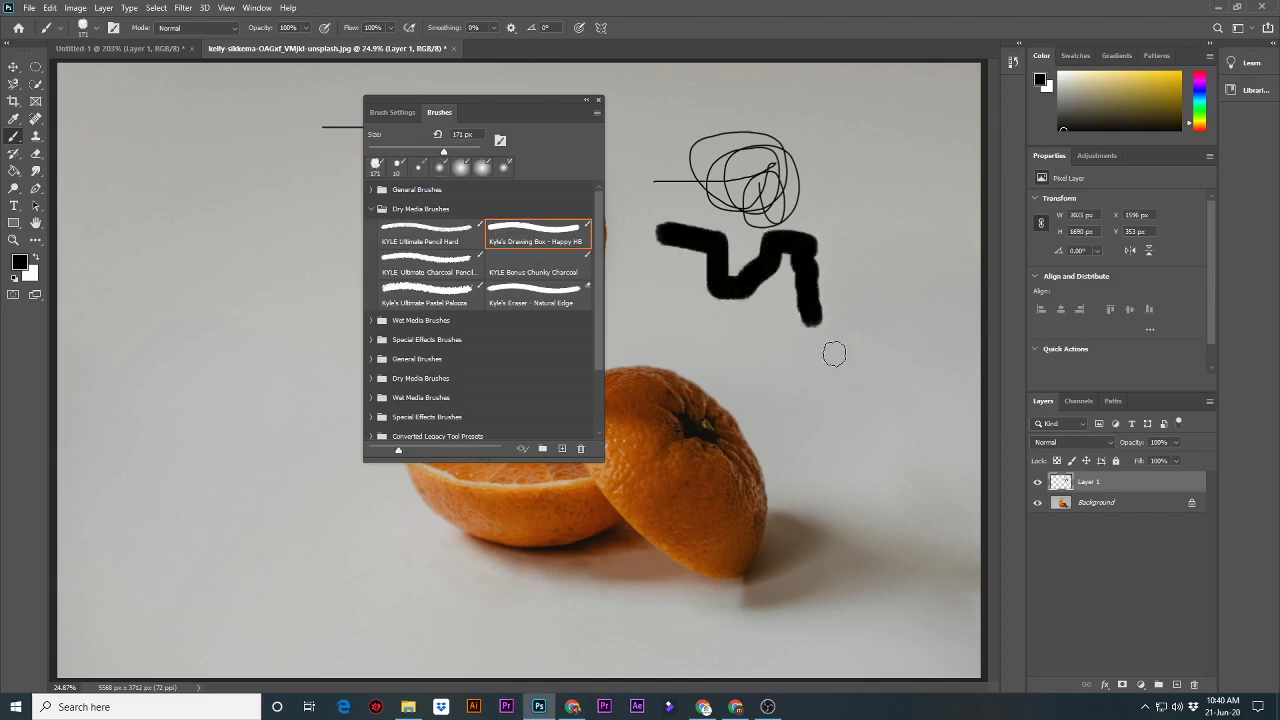
# Enlarge the brush to 1100 px and stamp three large soft black blobs.
pyautogui.press('[')
pyautogui.press(']')
pyautogui.press(']')
pyautogui.press(']')
pyautogui.press(']')
pyautogui.press(']')
pyautogui.press(']')
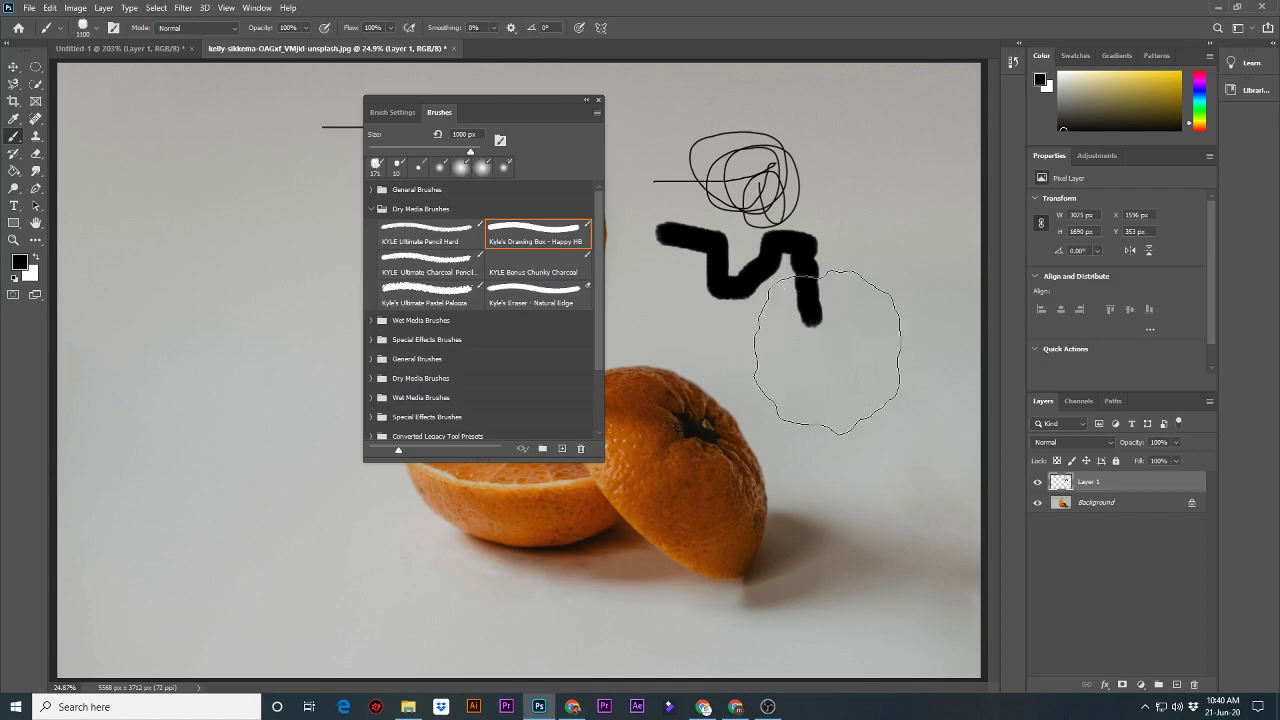
pyautogui.press(']')
pyautogui.press(']')
pyautogui.press(']')
pyautogui.click(835, 392)
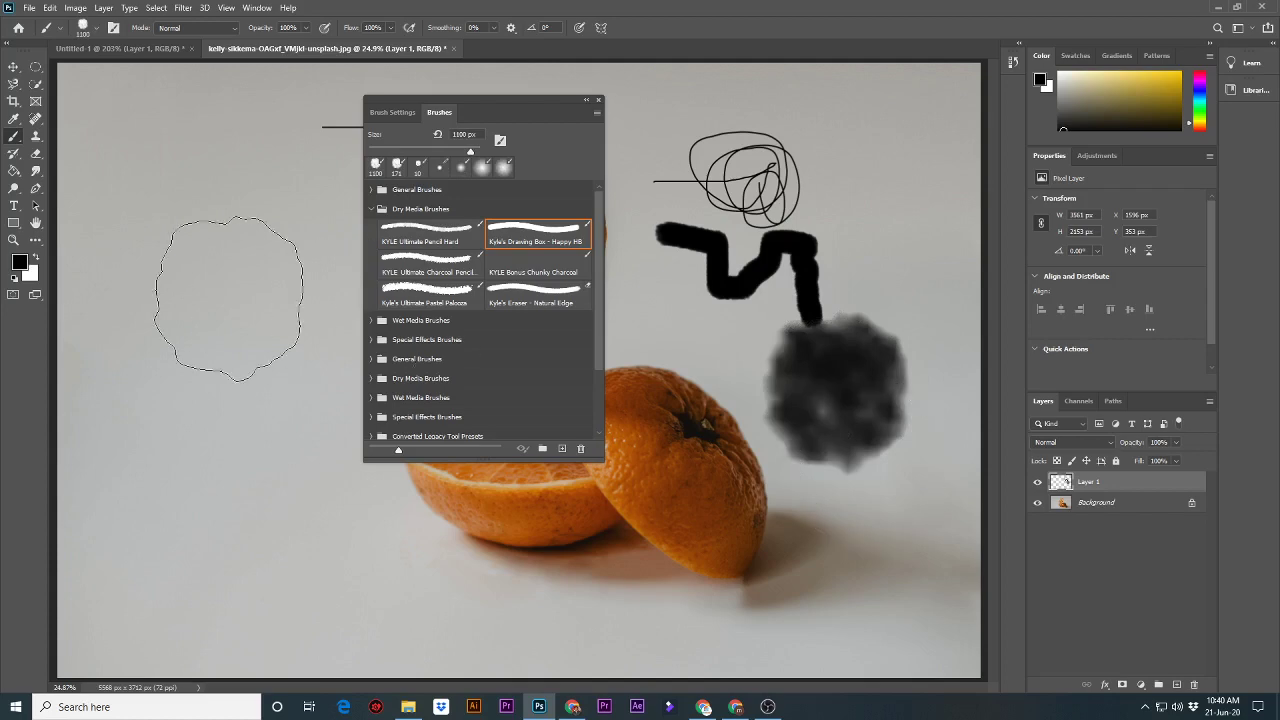
pyautogui.click(214, 292)
pyautogui.click(190, 212)
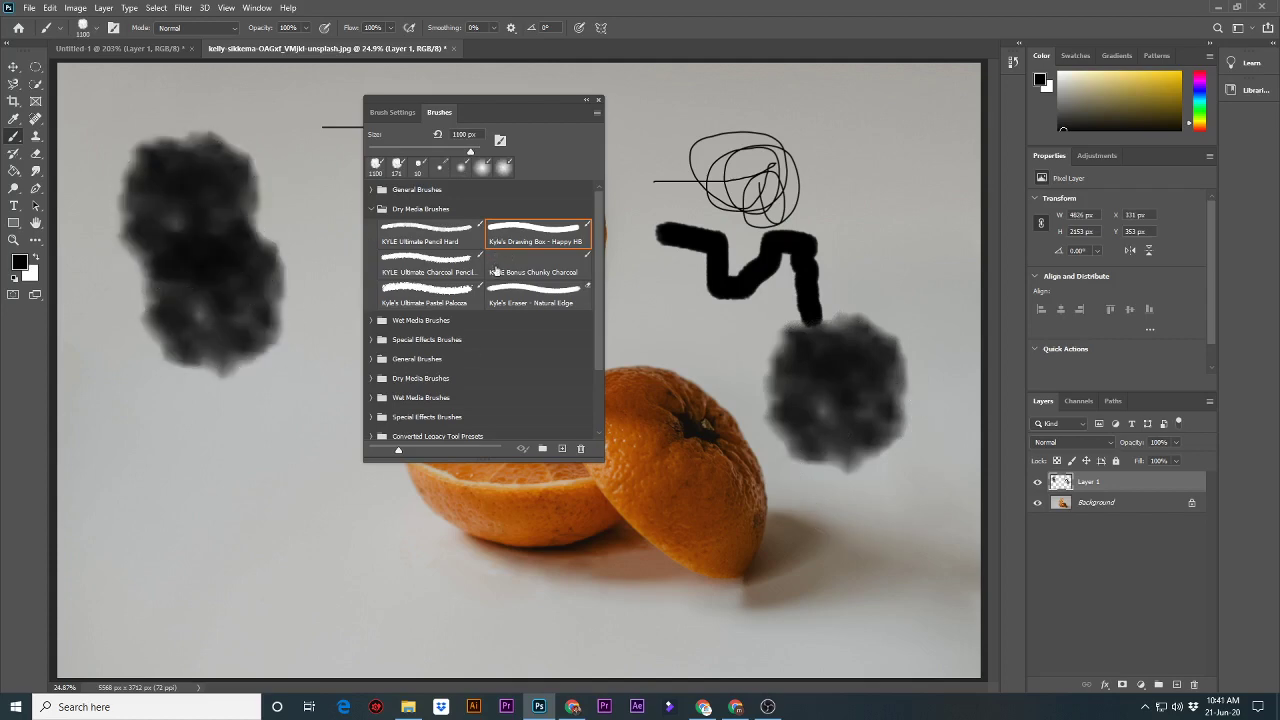
# Paint a chunky stroke at the lower left with the Chunky Charcoal brush.
pyautogui.click(554, 268)
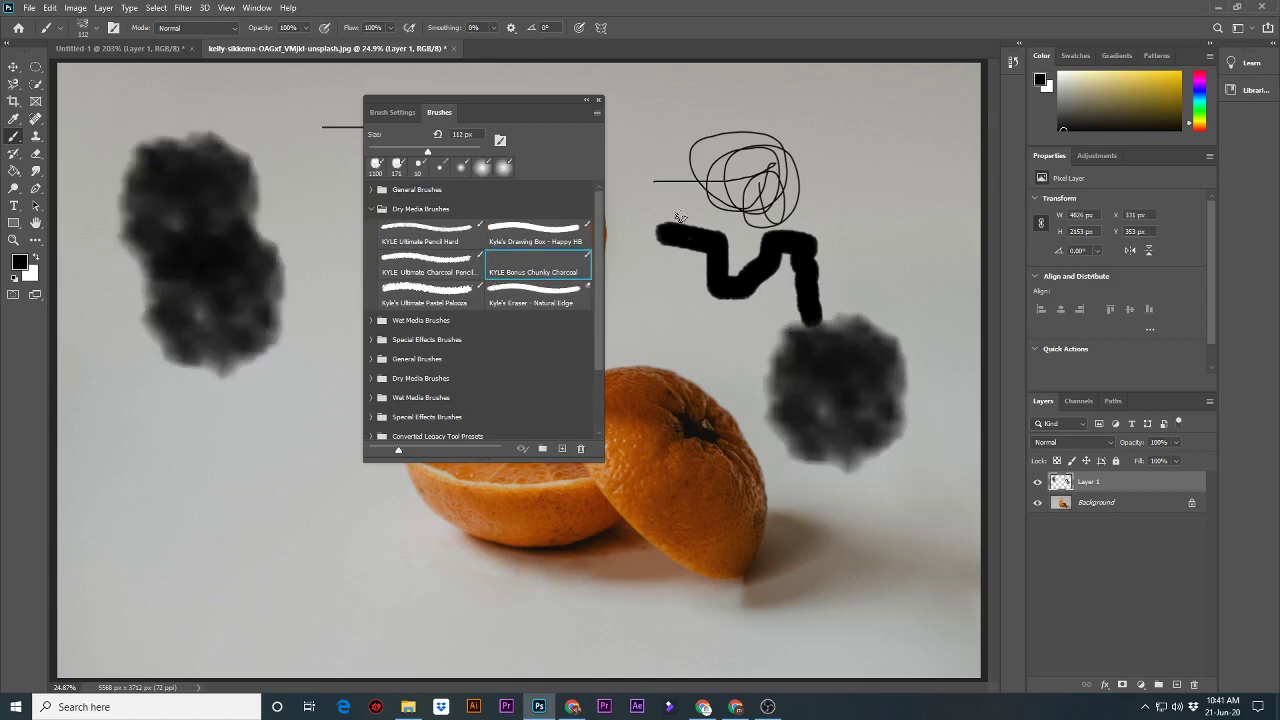
pyautogui.click(267, 415)
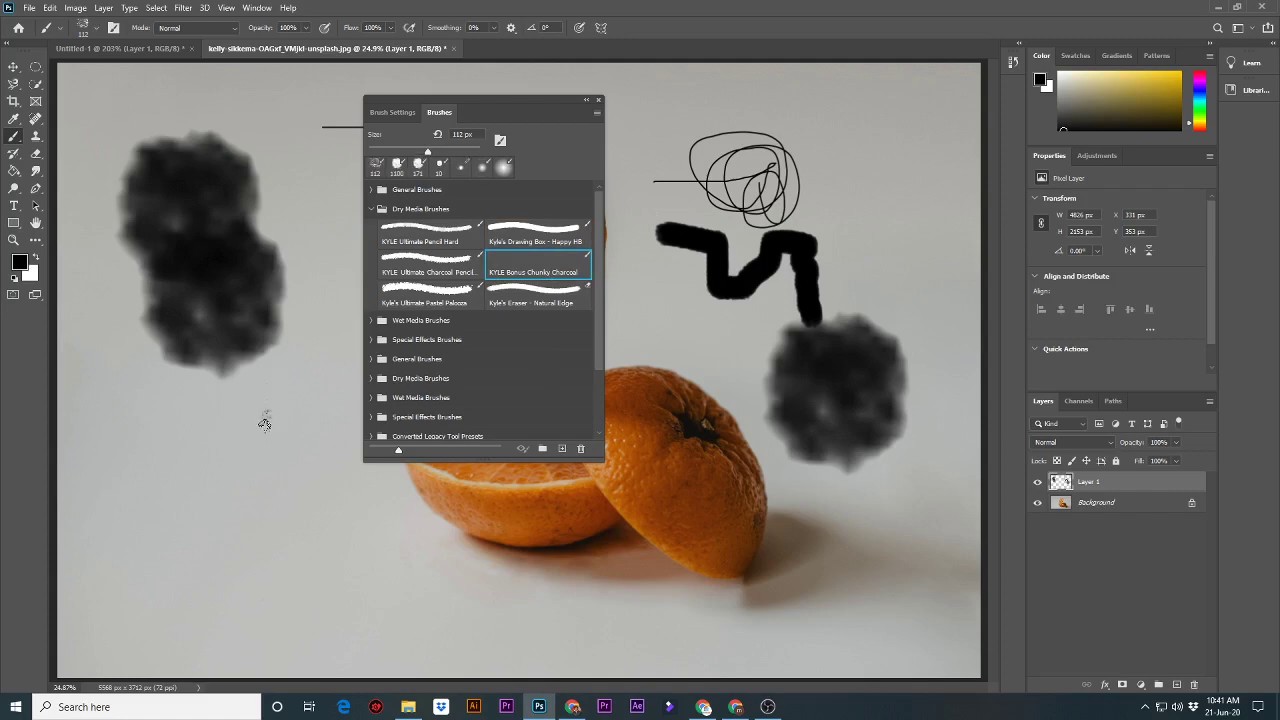
pyautogui.moveTo(264, 439)
pyautogui.mouseDown()
pyautogui.moveTo(285, 482)
pyautogui.moveTo(215, 448)
pyautogui.mouseUp()
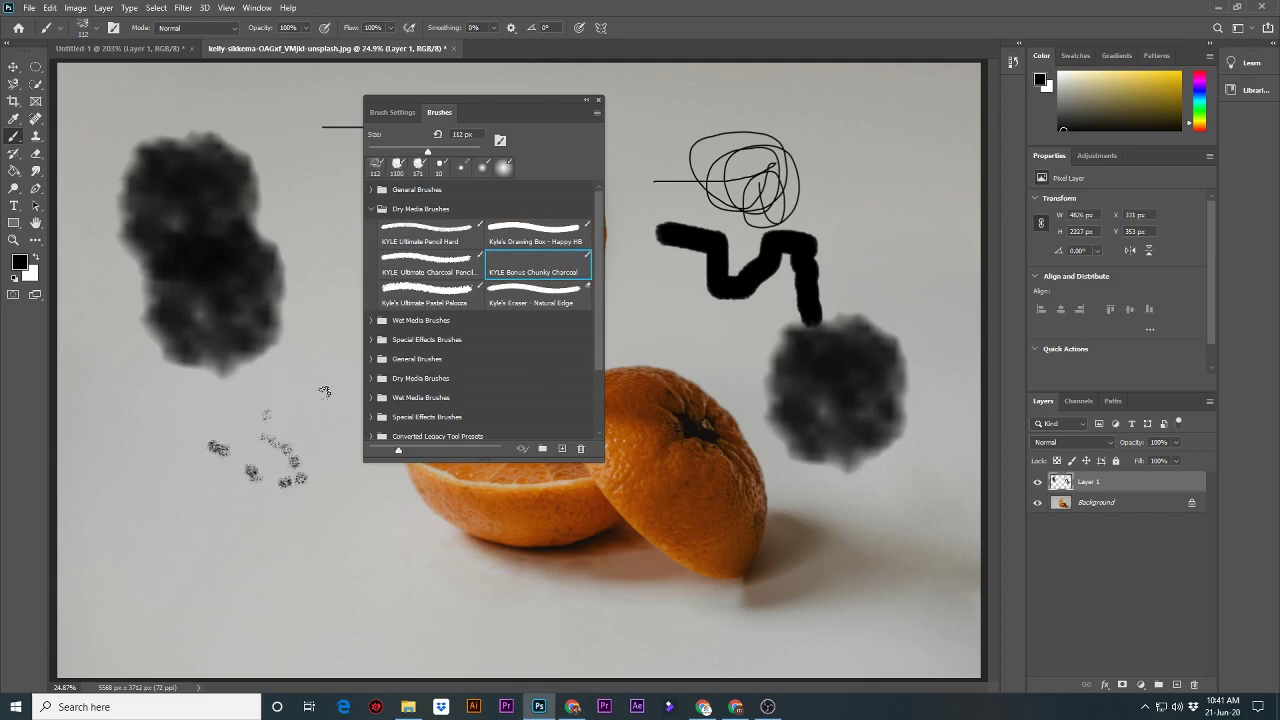
# Scatter pastel dabs at the left and top right with Pastel Palooza at 1400 px.
pyautogui.click(399, 297)
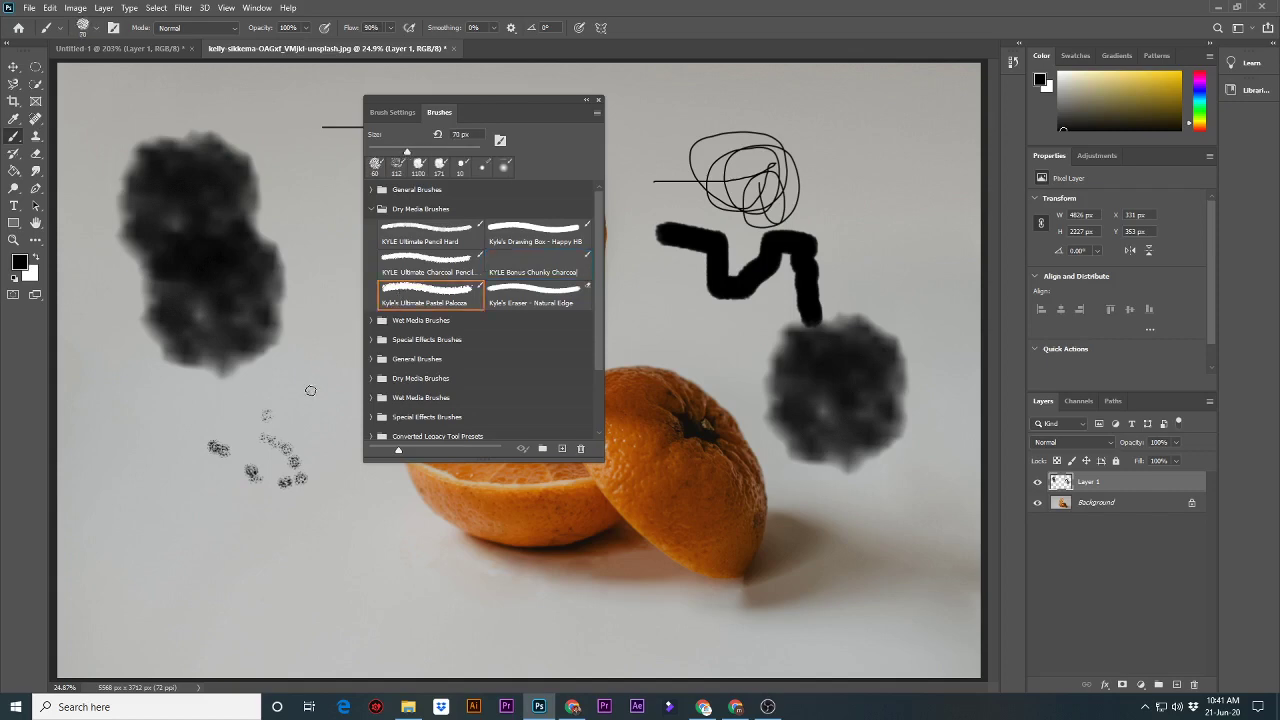
pyautogui.press(']')
pyautogui.press(']')
pyautogui.press(']')
pyautogui.press(']')
pyautogui.press(']')
pyautogui.press(']')
pyautogui.press(']')
pyautogui.press(']')
pyautogui.press(']')
pyautogui.press(']')
pyautogui.press(']')
pyautogui.press(']')
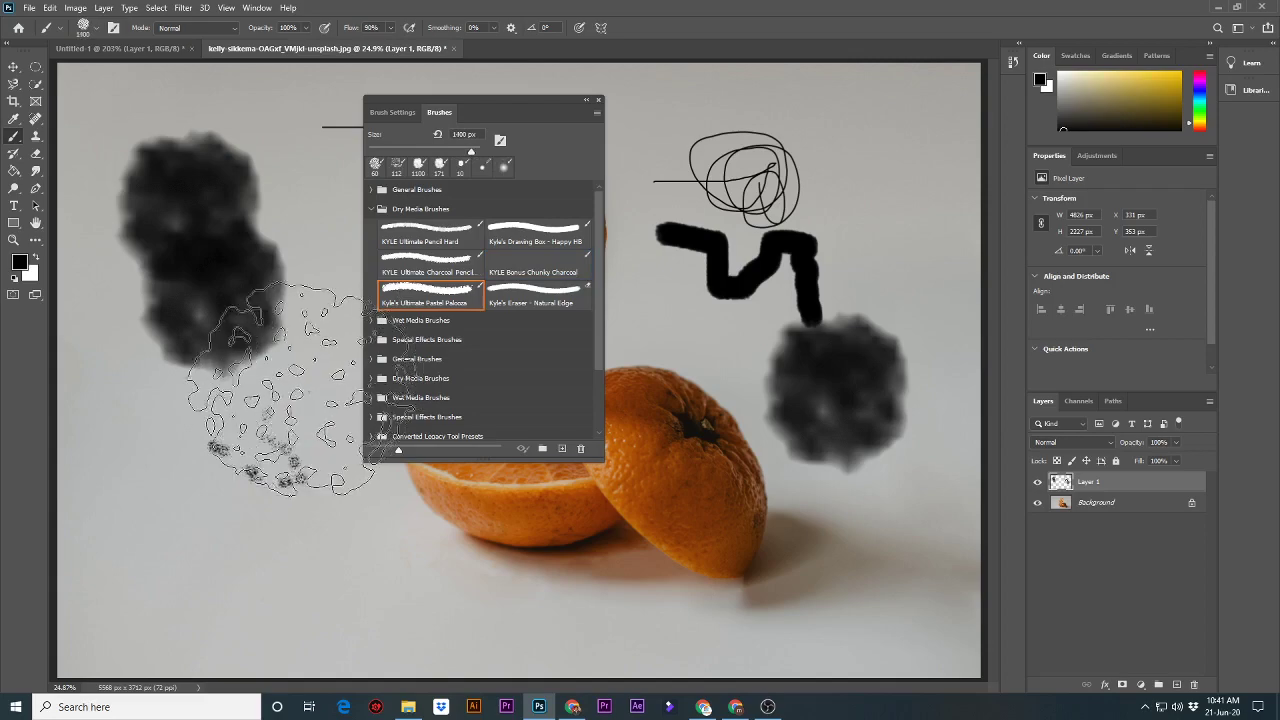
pyautogui.moveTo(210, 522)
pyautogui.mouseDown()
pyautogui.moveTo(221, 481)
pyautogui.moveTo(200, 471)
pyautogui.moveTo(194, 508)
pyautogui.moveTo(222, 385)
pyautogui.mouseUp()
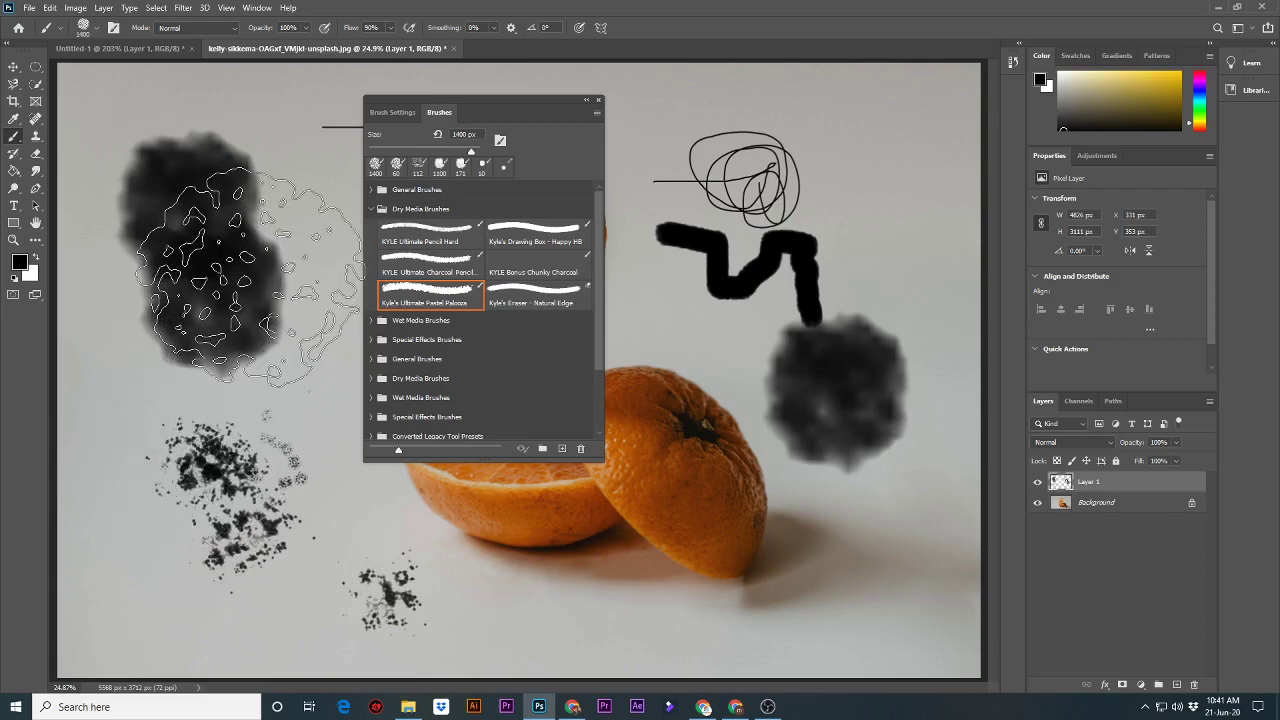
pyautogui.click(300, 212)
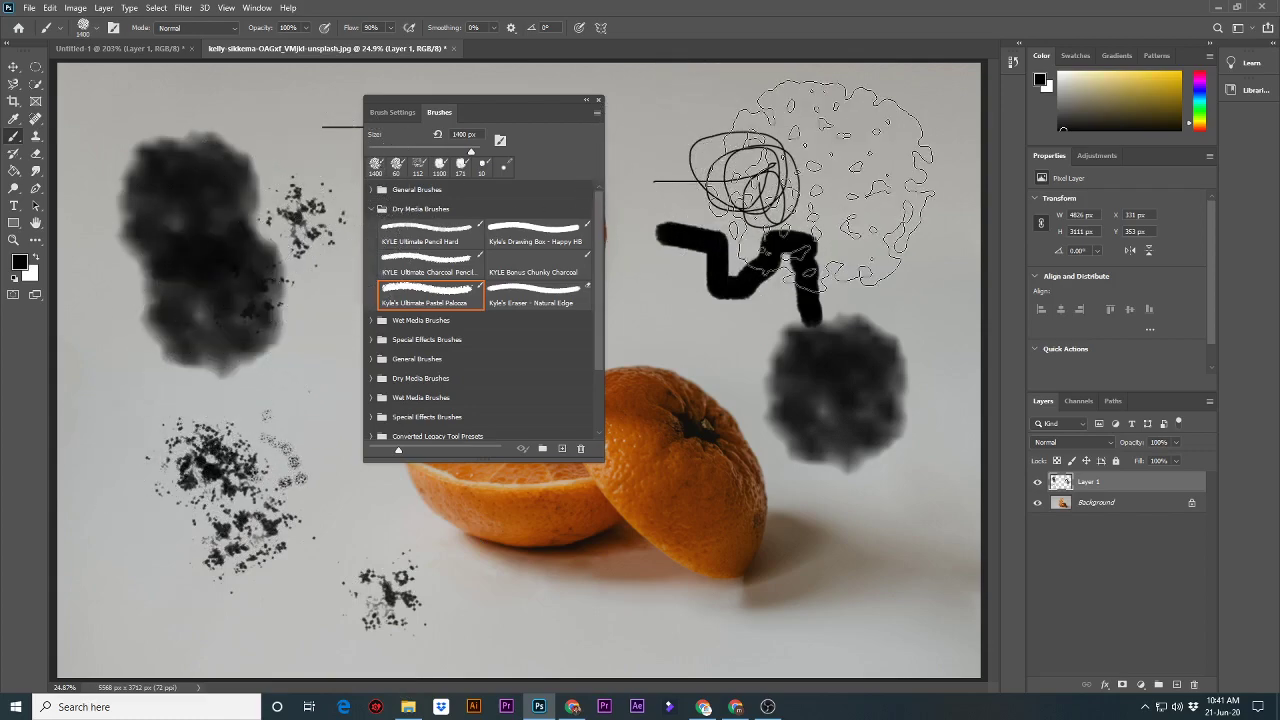
pyautogui.click(818, 186)
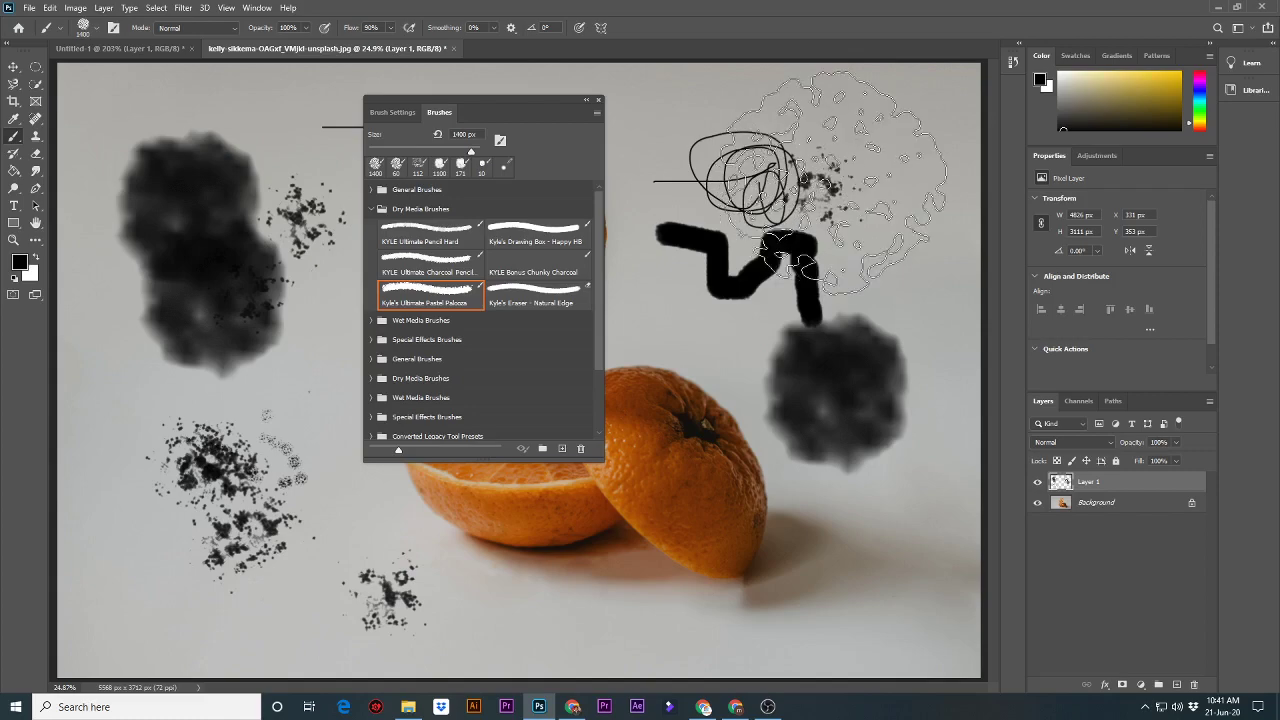
pyautogui.click(850, 215)
pyautogui.click(858, 255)
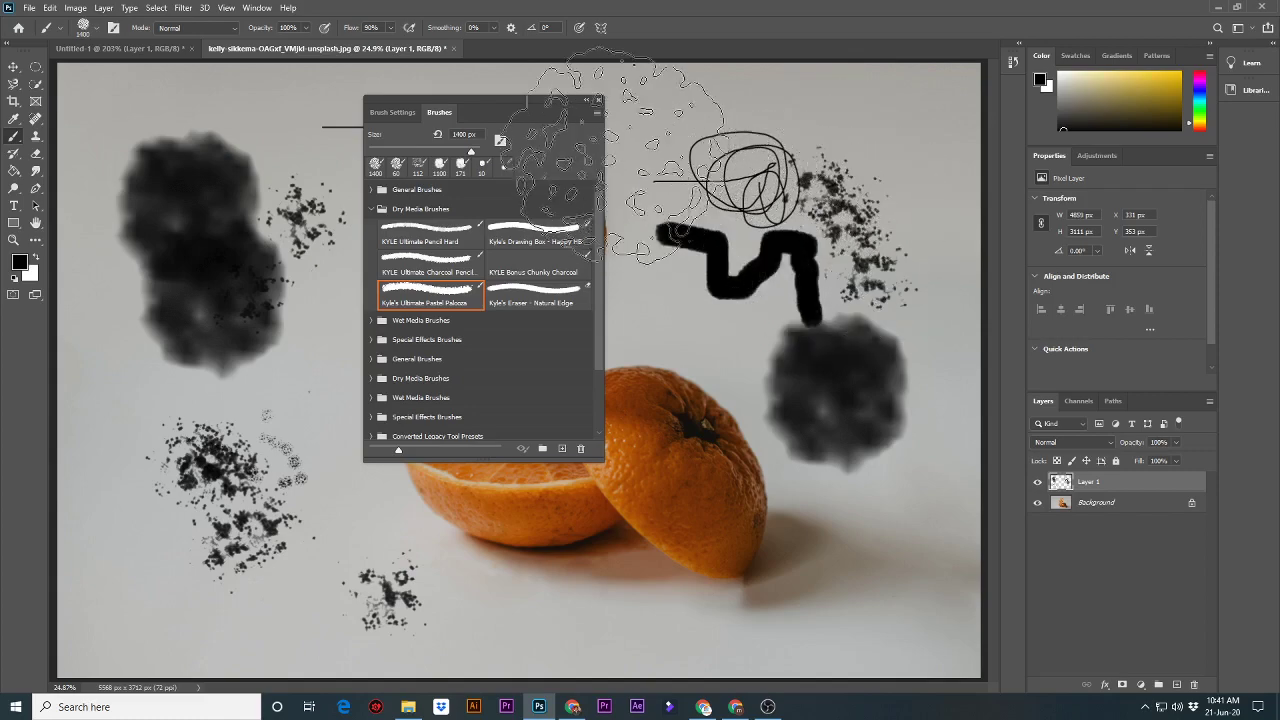
# Undo all test strokes with Ctrl+Z, float the Brushes panel, and set the brush size to 6 px.
pyautogui.moveTo(560, 99); pyautogui.dragTo(1183, 101)
pyautogui.hotkey('ctrl', 'z')
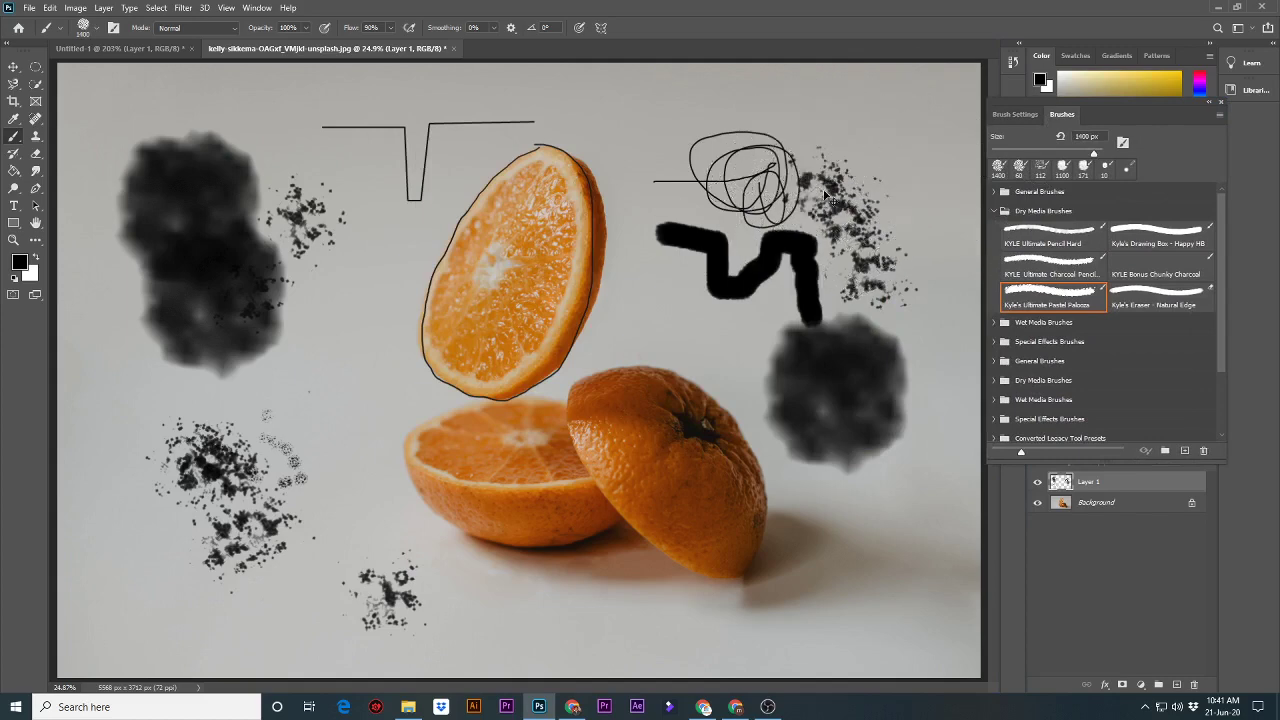
pyautogui.hotkey('ctrl', 'z')
pyautogui.hotkey('ctrl', 'z')
pyautogui.hotkey('ctrl', 'z')
pyautogui.hotkey('ctrl', 'z')
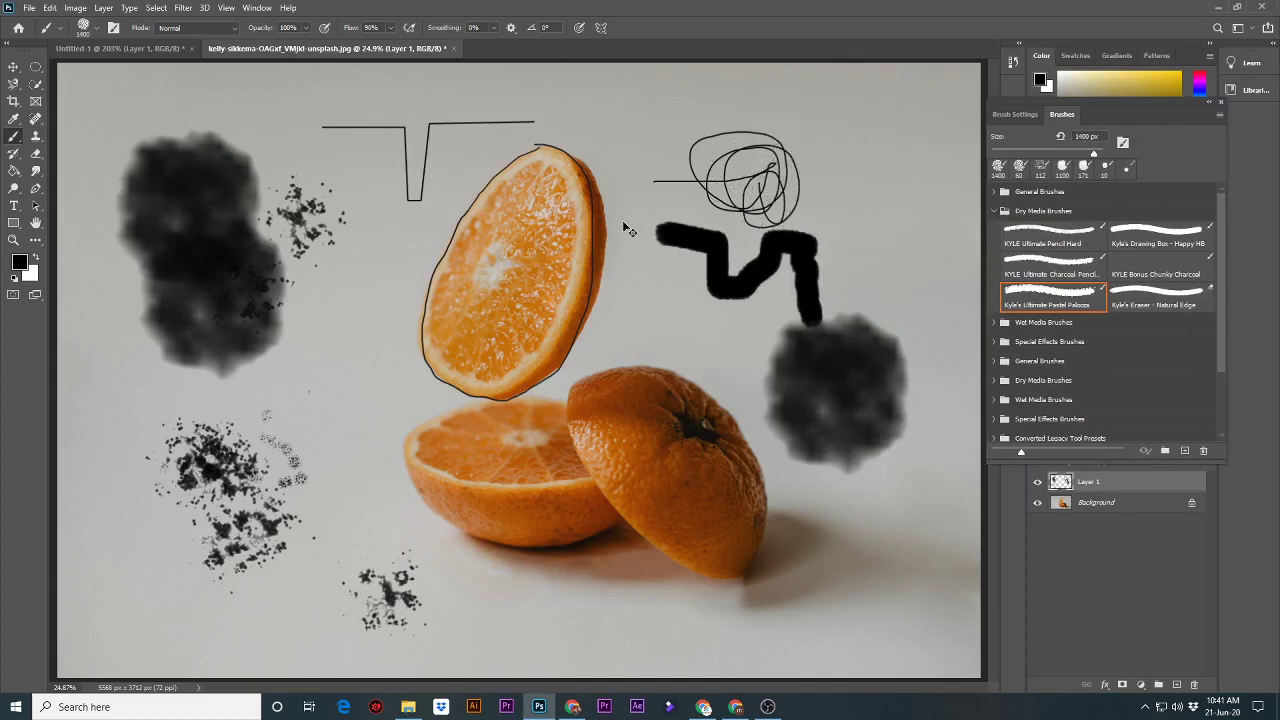
pyautogui.hotkey('ctrl', 'z')
pyautogui.hotkey('ctrl', 'z')
pyautogui.hotkey('ctrl', 'z')
pyautogui.hotkey('ctrl', 'z')
pyautogui.hotkey('ctrl', 'z')
pyautogui.hotkey('ctrl', 'z')
pyautogui.hotkey('ctrl', 'z')
pyautogui.hotkey('ctrl', 'z')
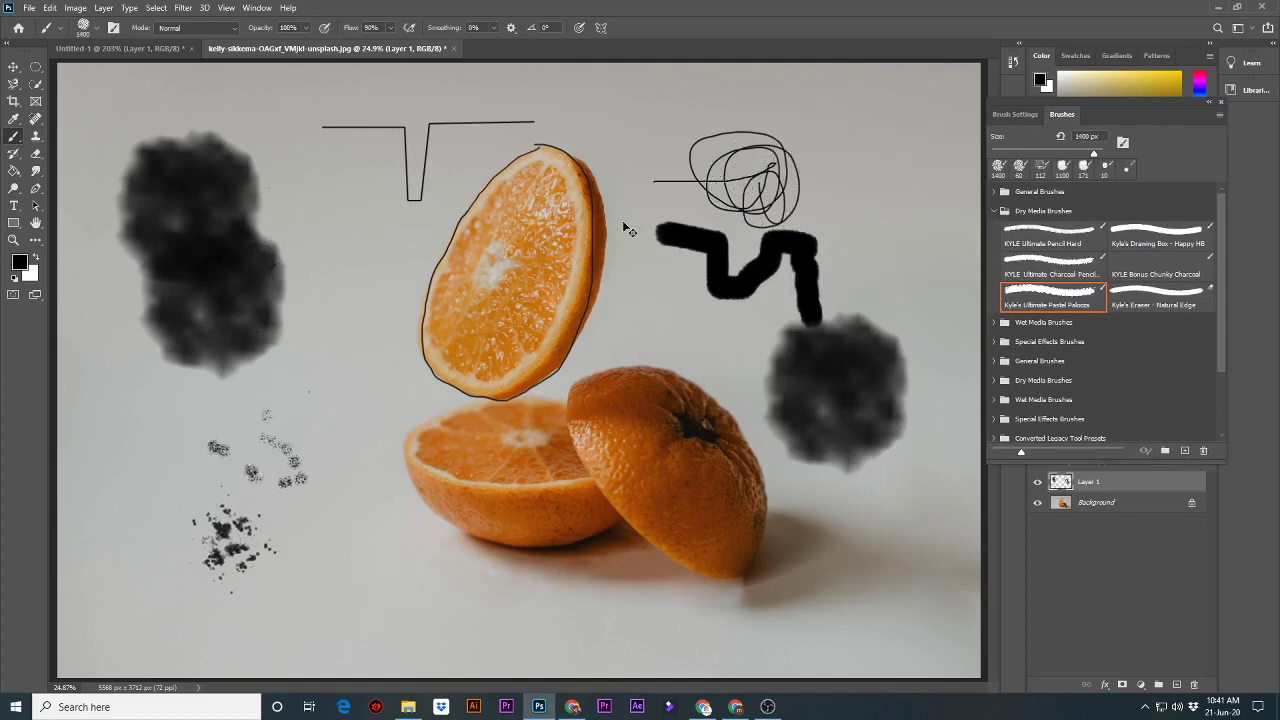
pyautogui.hotkey('ctrl', 'z')
pyautogui.hotkey('ctrl', 'z')
pyautogui.hotkey('ctrl', 'z')
pyautogui.hotkey('ctrl', 'z')
pyautogui.hotkey('ctrl', 'z')
pyautogui.hotkey('ctrl', 'z')
pyautogui.hotkey('ctrl', 'z')
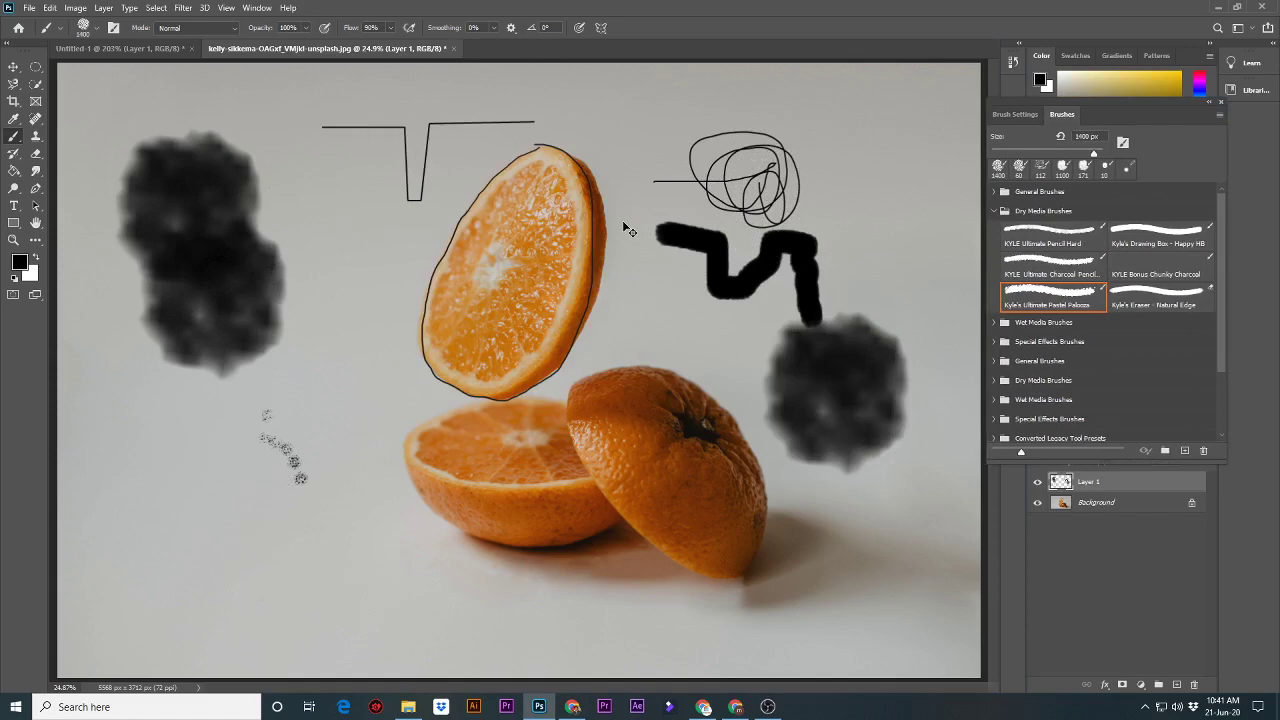
pyautogui.hotkey('ctrl', 'z')
pyautogui.hotkey('ctrl', 'z')
pyautogui.hotkey('ctrl', 'z')
pyautogui.hotkey('ctrl', 'z')
pyautogui.hotkey('ctrl', 'z')
pyautogui.hotkey('ctrl', 'z')
pyautogui.hotkey('ctrl', 'z')
pyautogui.hotkey('ctrl', 'z')
pyautogui.hotkey('ctrl', 'z')
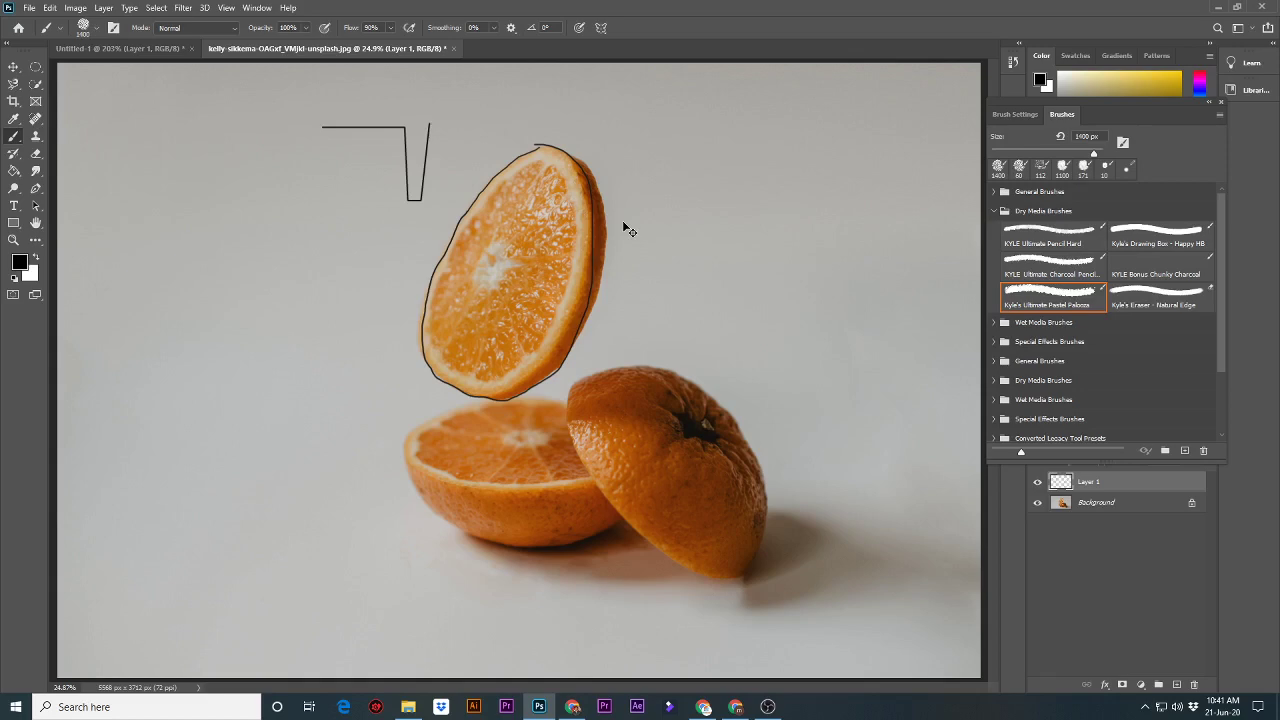
pyautogui.hotkey('ctrl', 'z')
pyautogui.hotkey('ctrl', 'z')
pyautogui.hotkey('ctrl', 'z')
pyautogui.hotkey('ctrl', 'z')
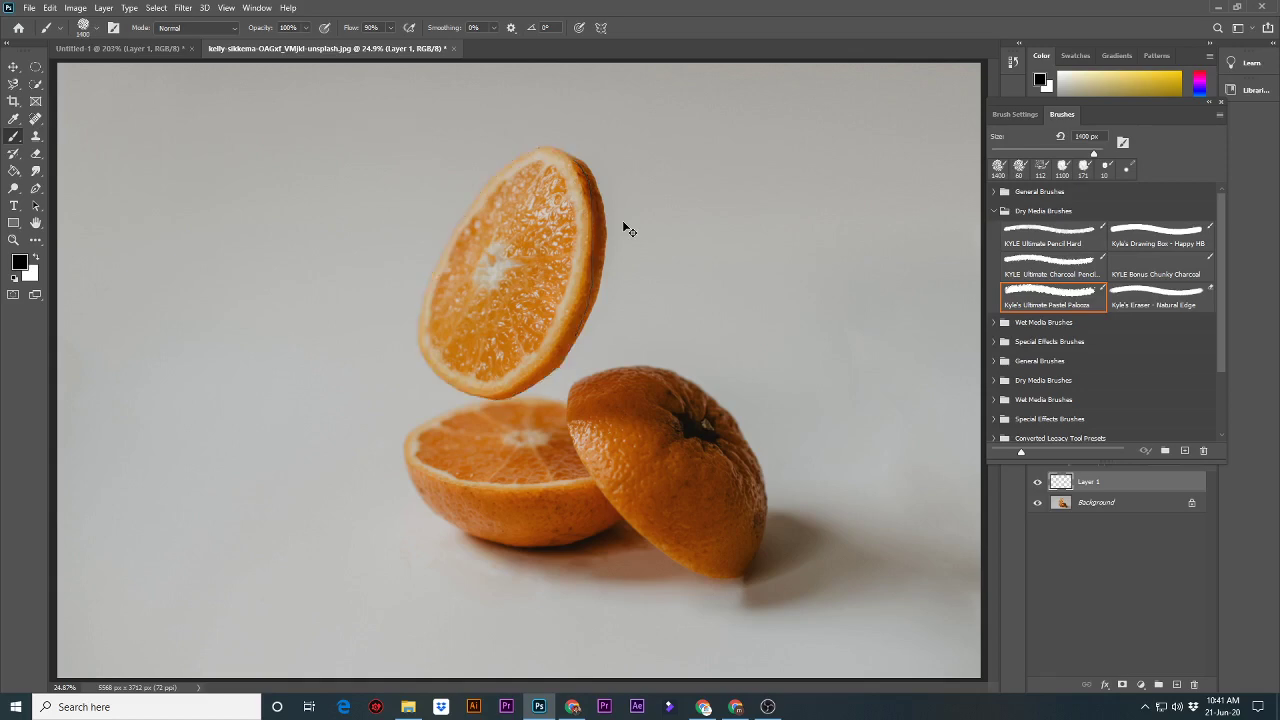
pyautogui.moveTo(1184, 117)
pyautogui.mouseDown()
pyautogui.moveTo(1140, 105)
pyautogui.moveTo(602, 99)
pyautogui.moveTo(612, 112)
pyautogui.mouseUp()
pyautogui.moveTo(523, 148); pyautogui.dragTo(424, 149)
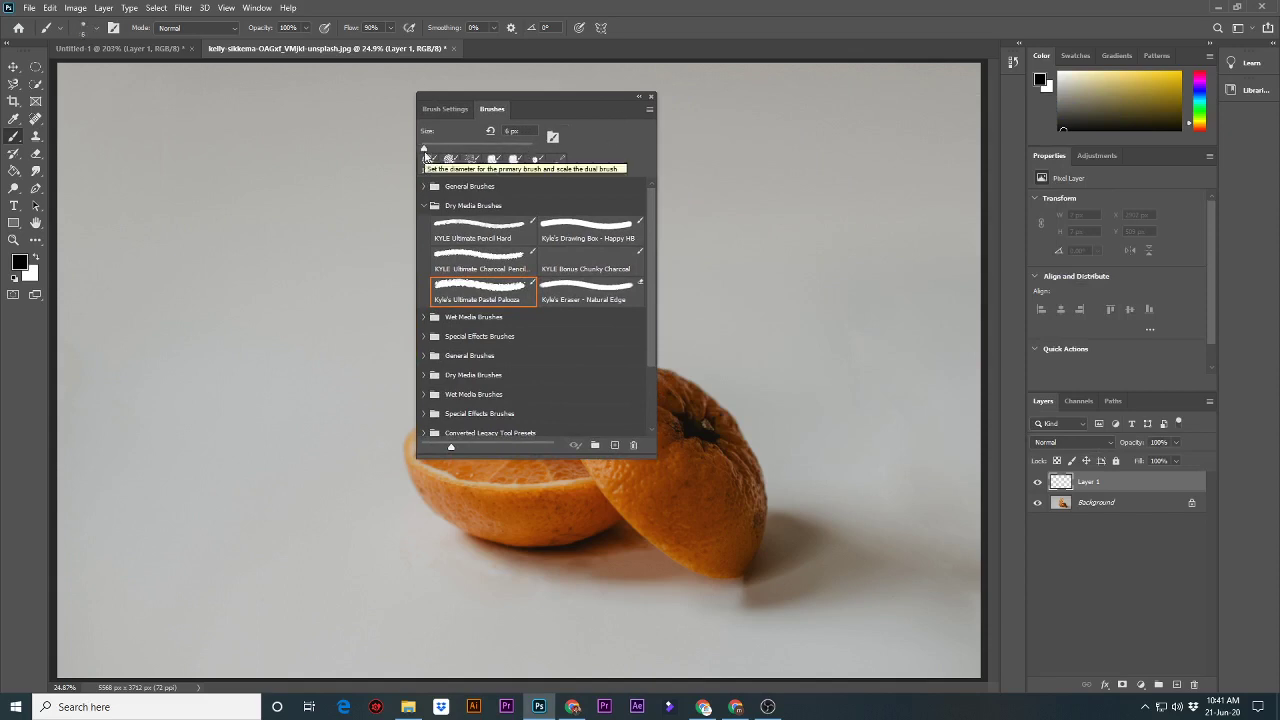
# Pick the concept scratch preset from the Special Effects Brushes folder.
pyautogui.click(423, 207)
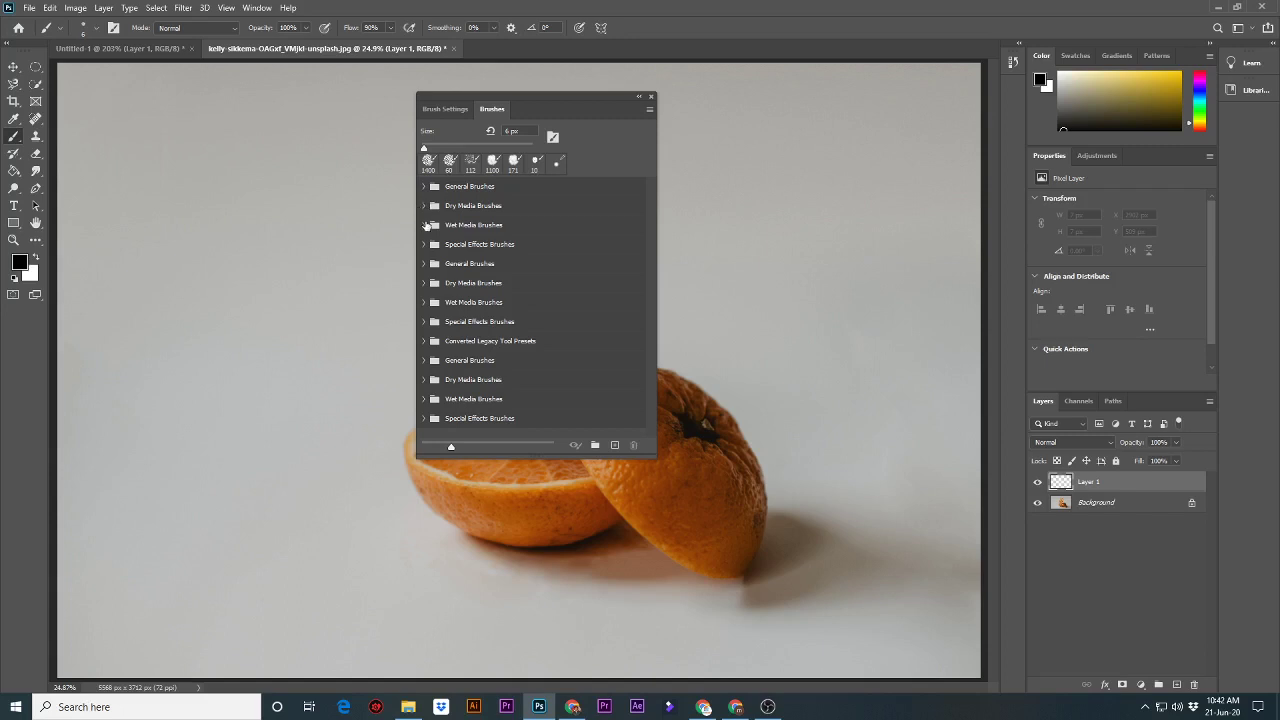
pyautogui.click(423, 225)
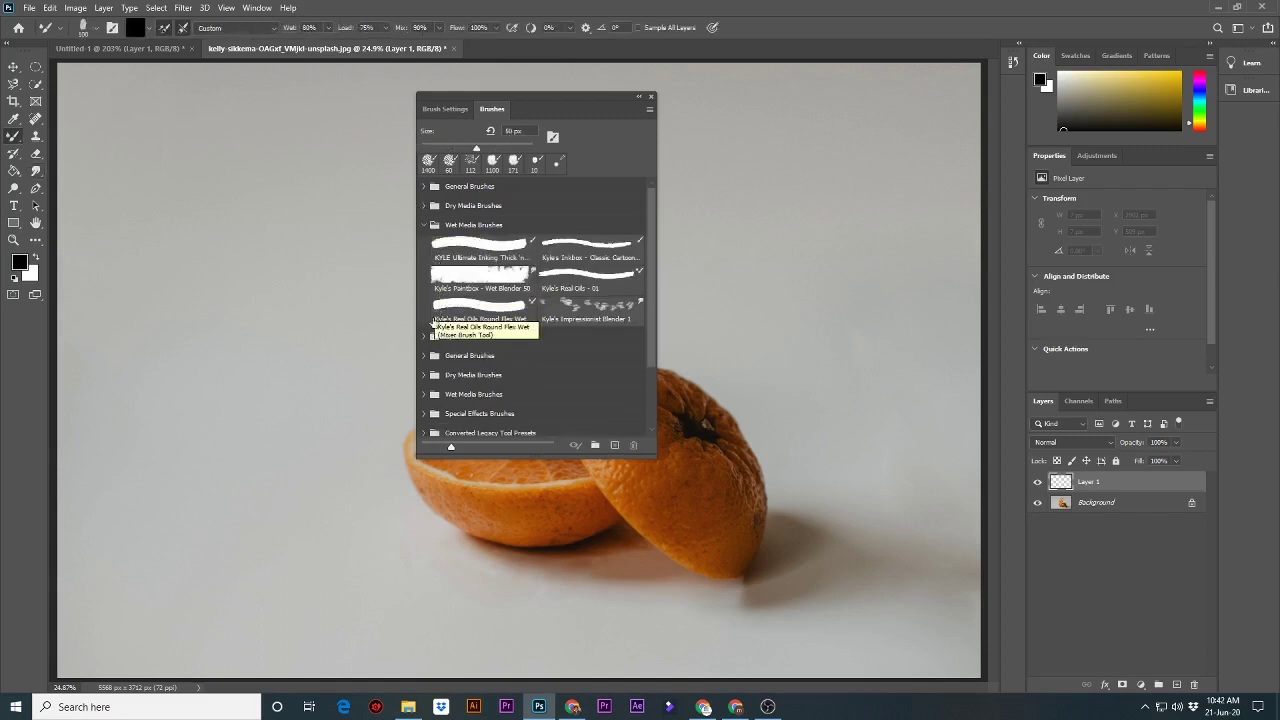
pyautogui.click(423, 225)
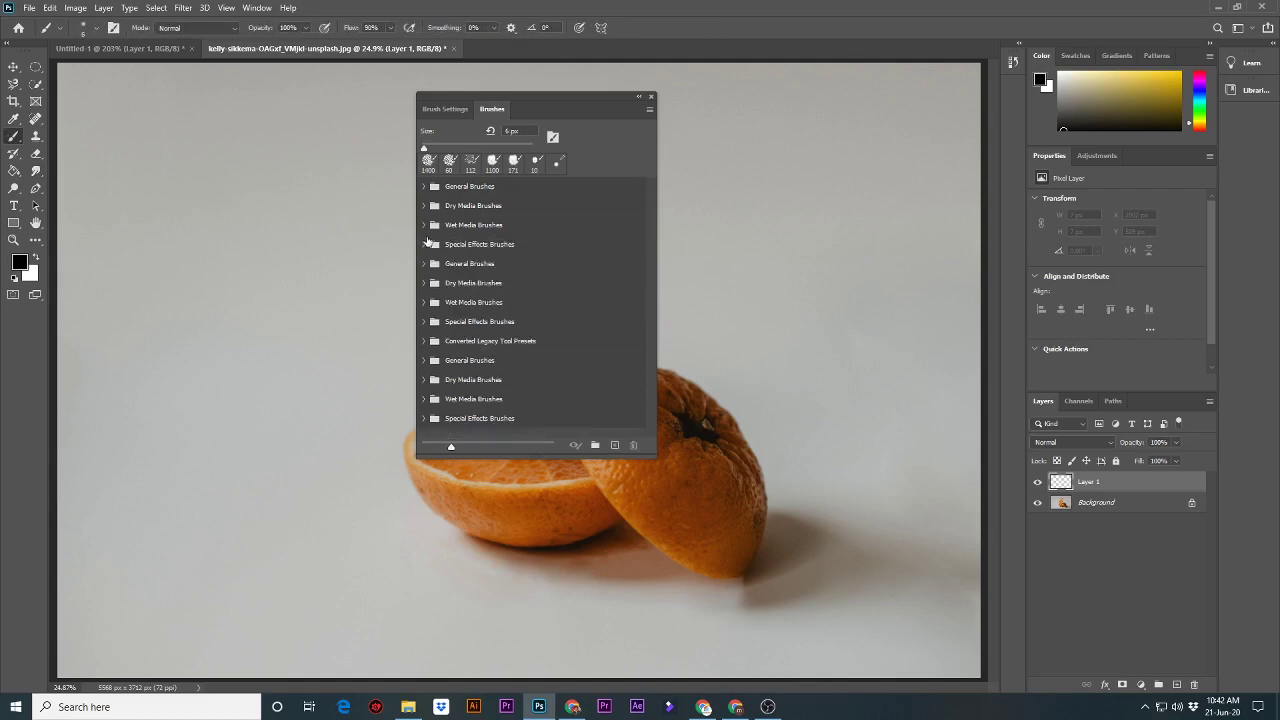
pyautogui.click(424, 245)
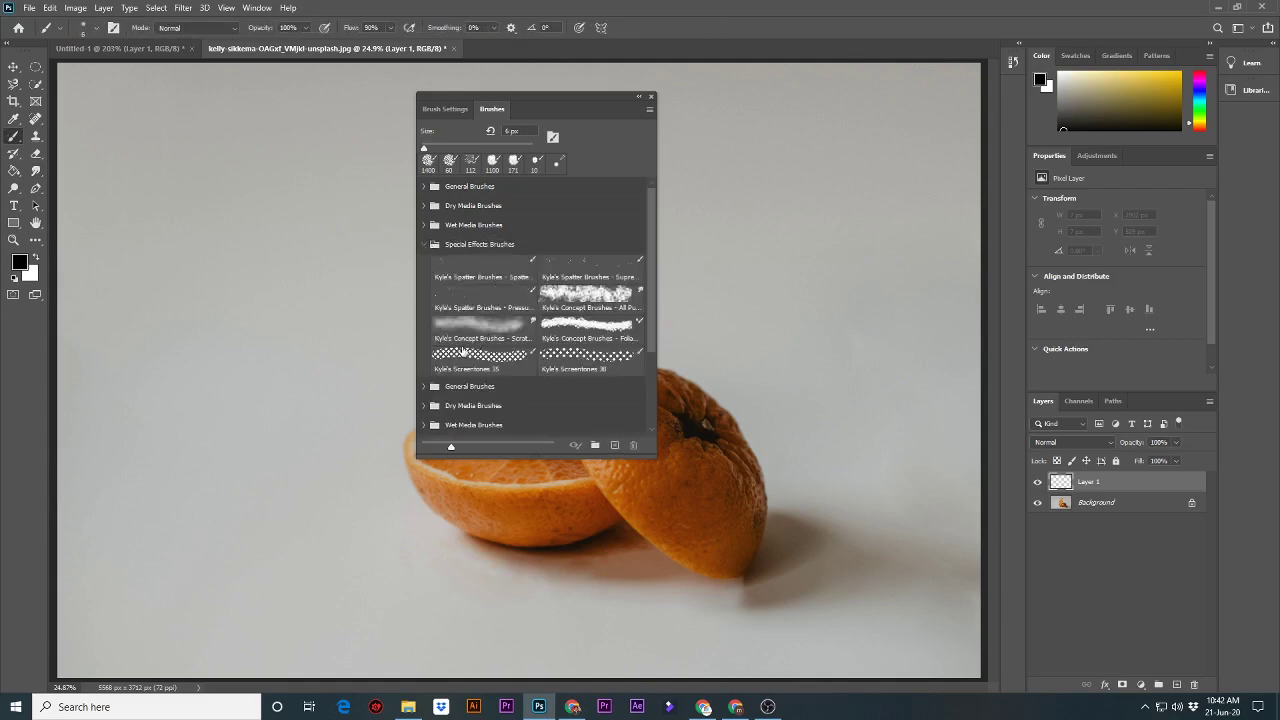
pyautogui.click(485, 330)
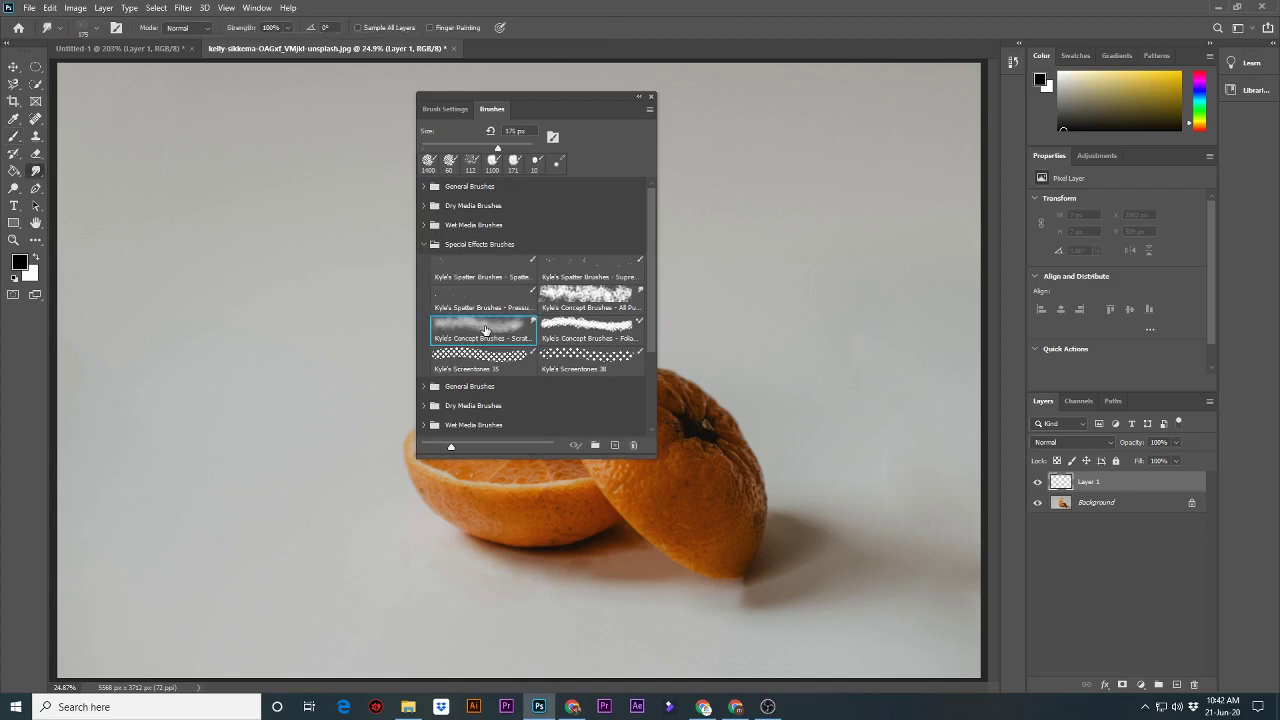
# Test spatter strokes on the left of the photo, undoing the smudged streak.
pyautogui.moveTo(173, 227); pyautogui.dragTo(180, 225)
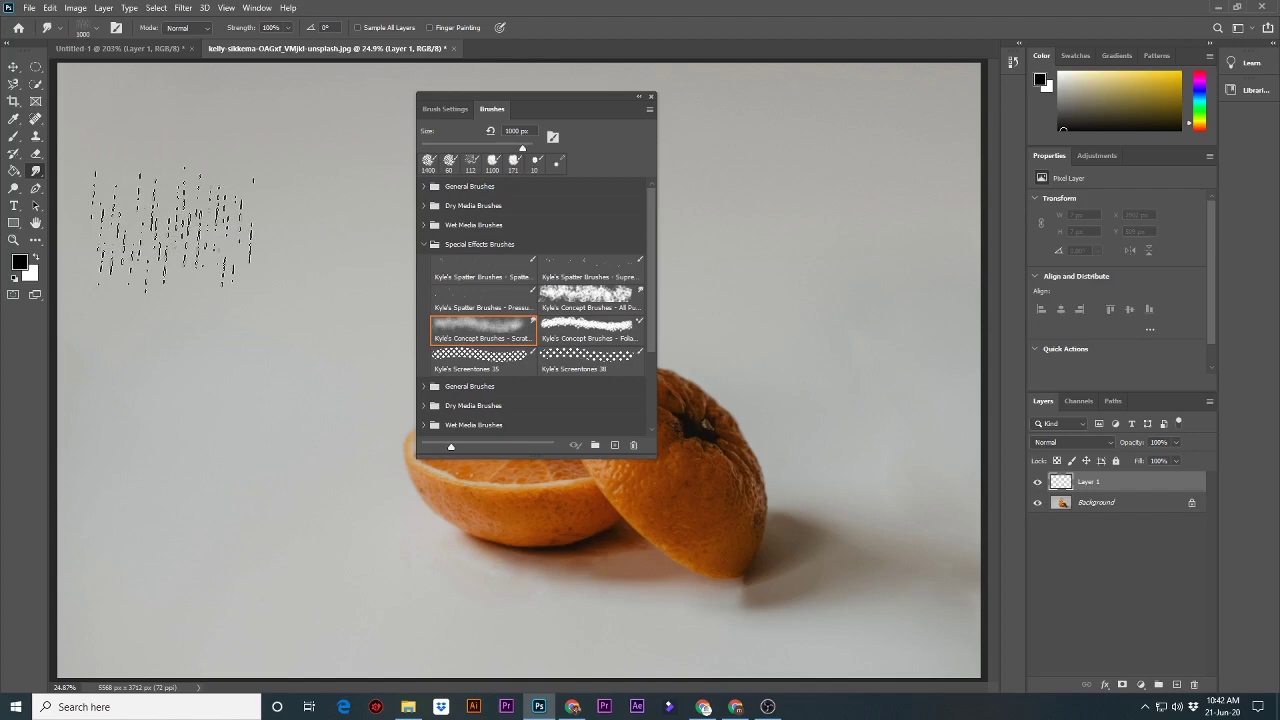
pyautogui.moveTo(170, 225); pyautogui.dragTo(250, 325)
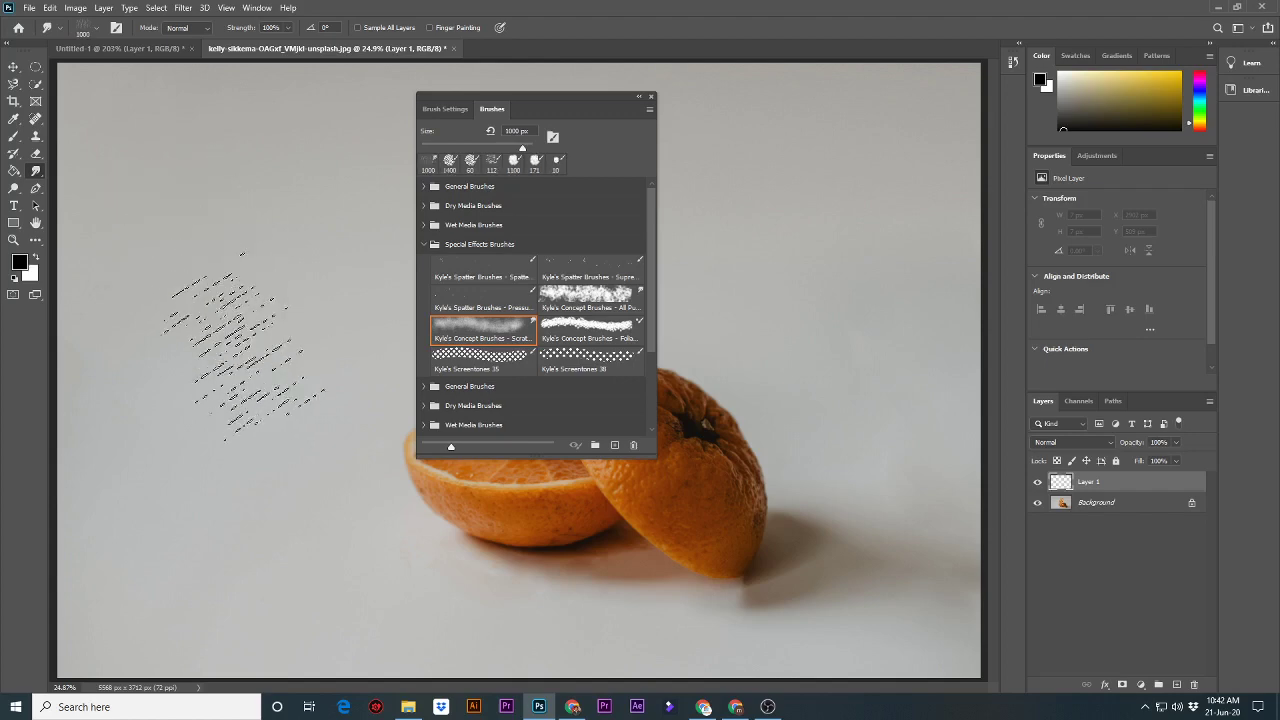
pyautogui.hotkey('ctrl', 'z')
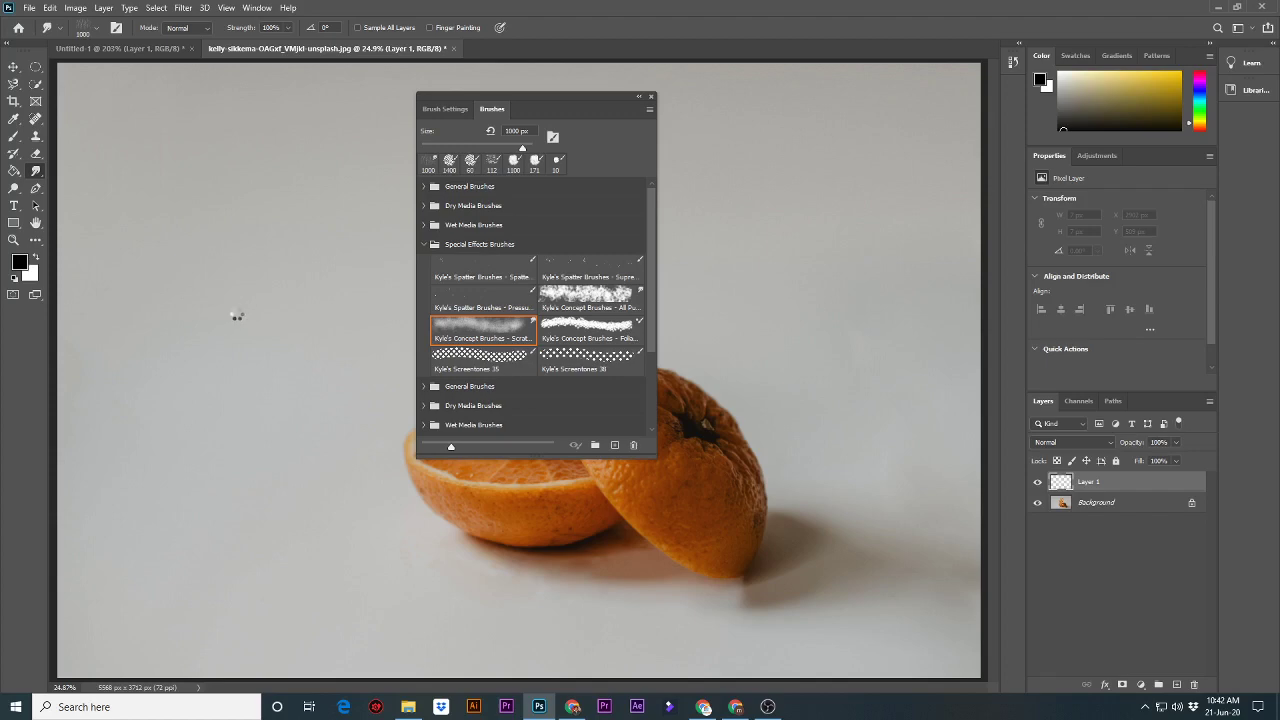
pyautogui.moveTo(235, 316)
pyautogui.mouseDown()
pyautogui.moveTo(245, 300)
pyautogui.moveTo(255, 345)
pyautogui.moveTo(274, 254)
pyautogui.mouseUp()
pyautogui.moveTo(768, 707)
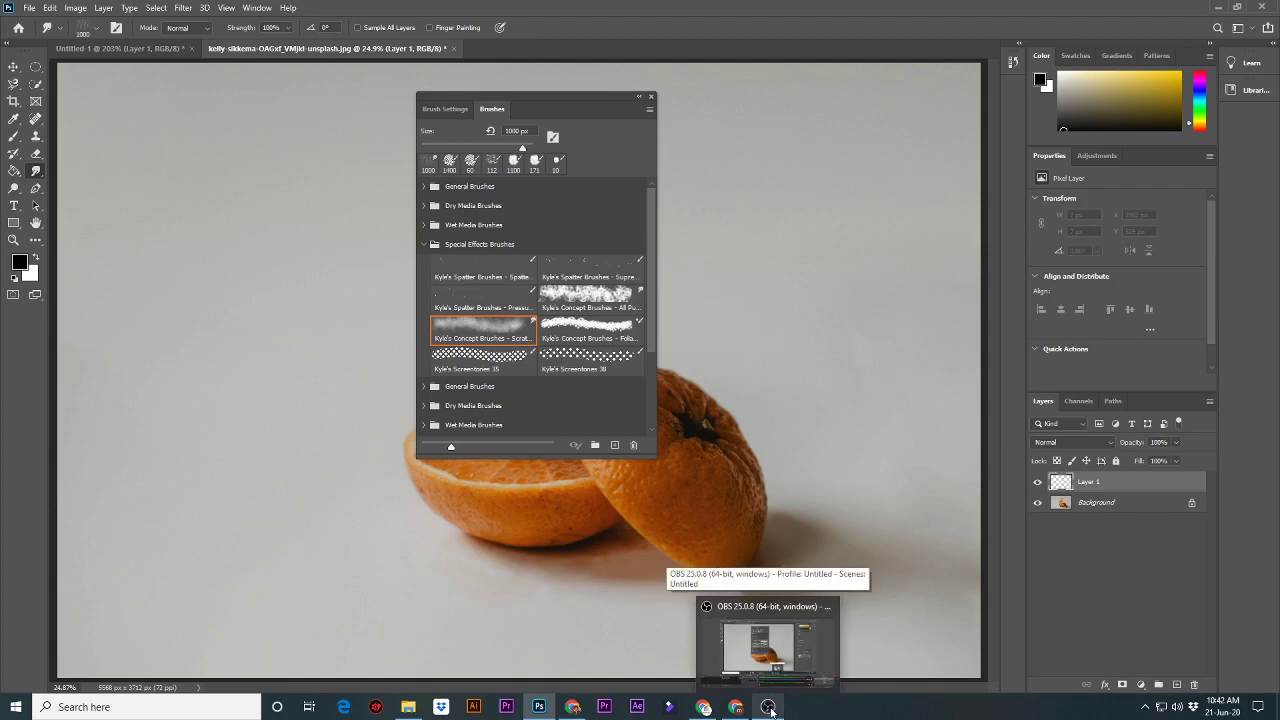
pyautogui.click(770, 711)
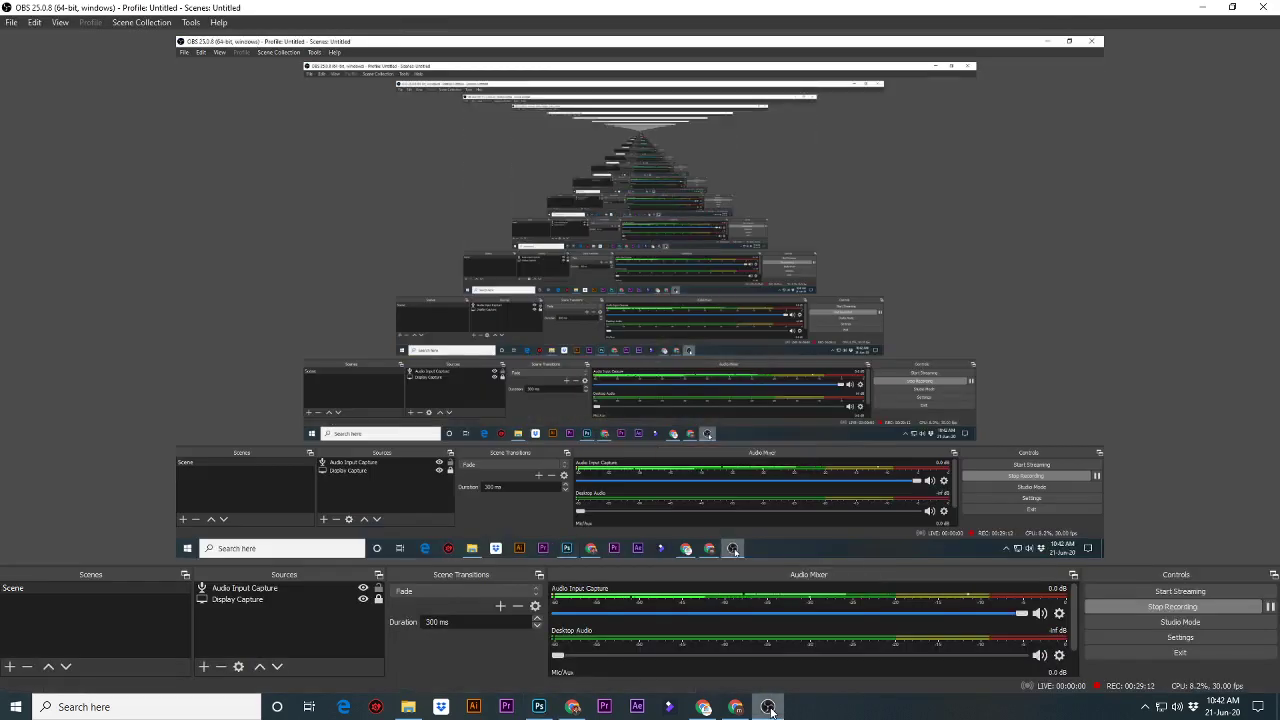
pyautogui.click(541, 709)
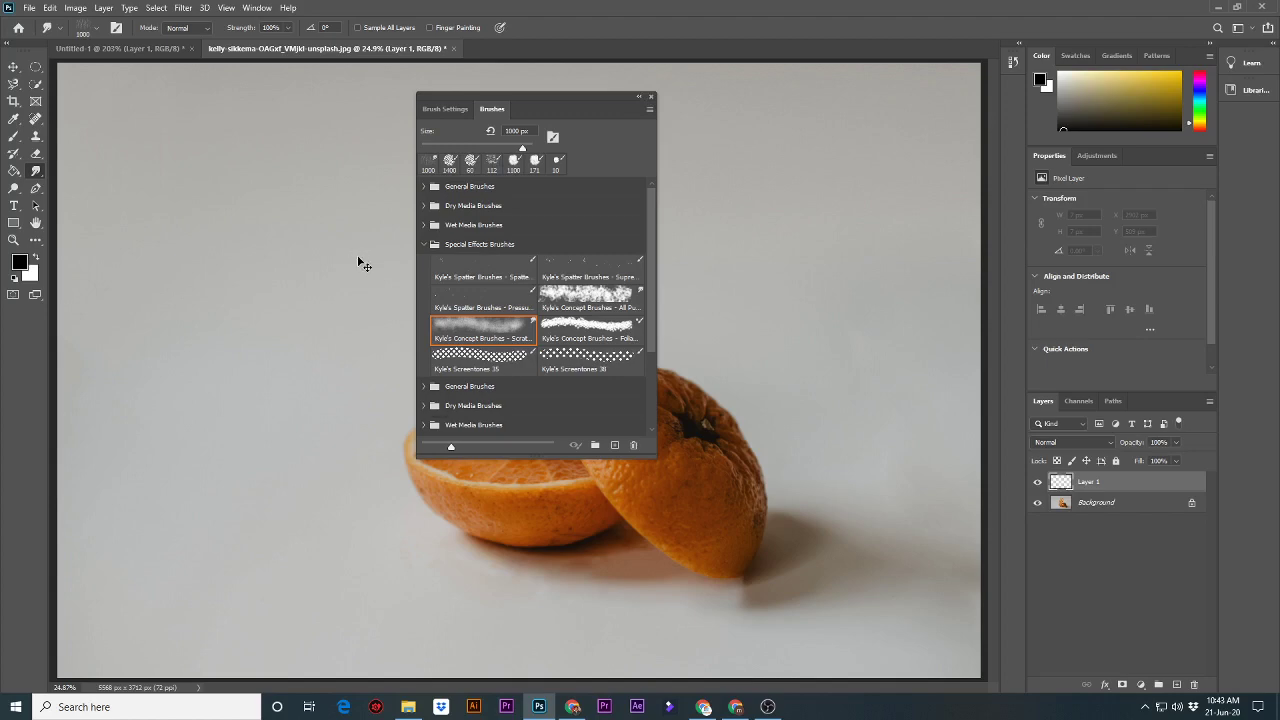
# Test and undo a spatter mark left of the orange, then browse General Brushes.
pyautogui.click(360, 262)
pyautogui.hotkey('ctrl', 'z')
pyautogui.click(424, 244)
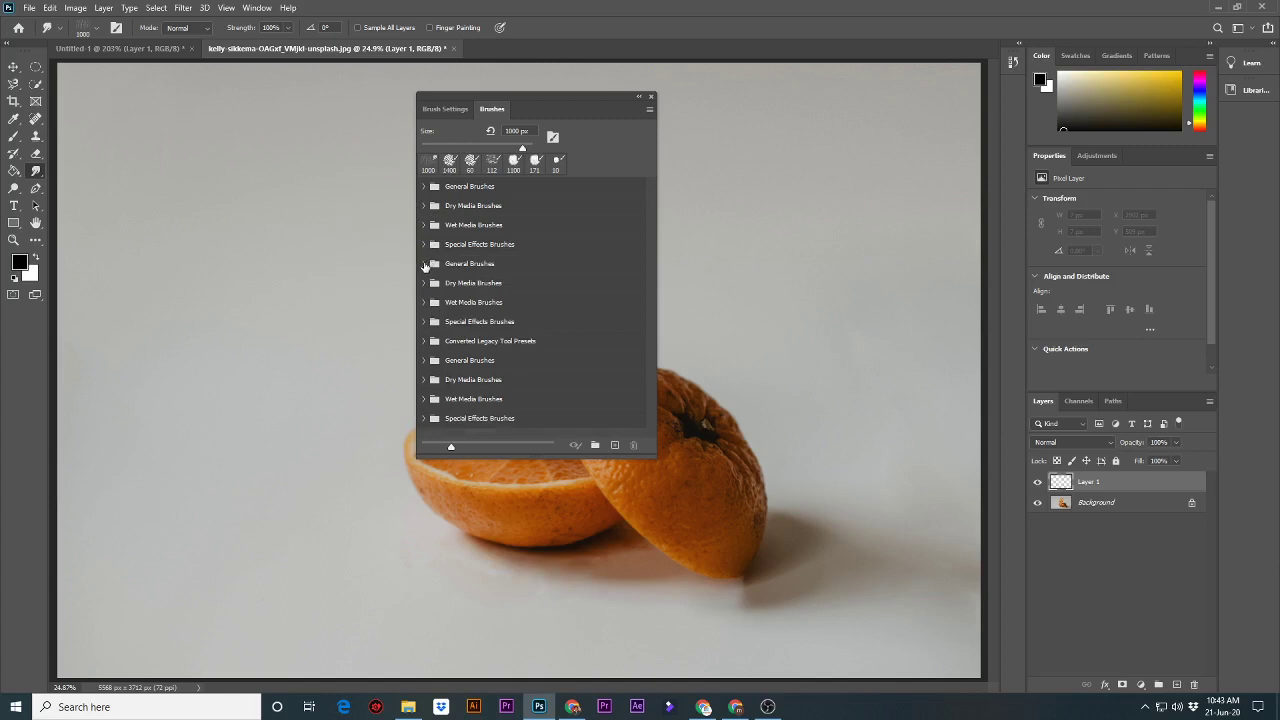
pyautogui.click(423, 264)
pyautogui.scroll(-1, 538, 305)
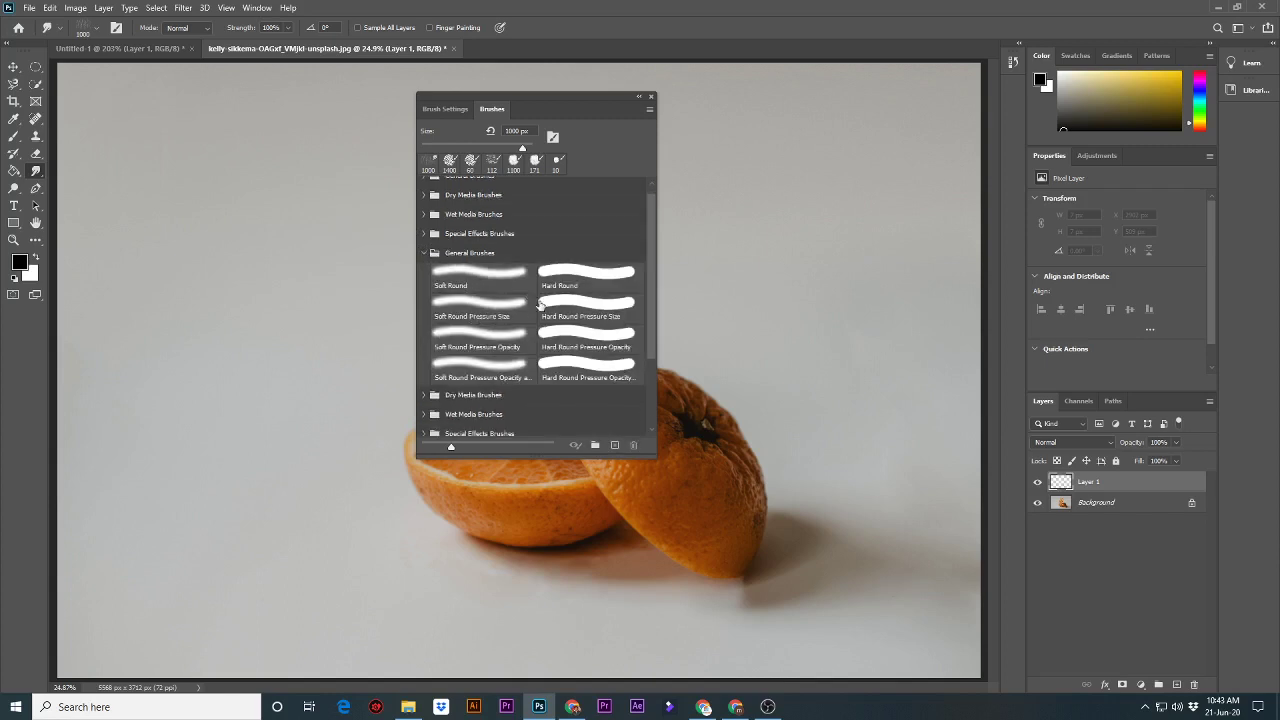
pyautogui.click(423, 246)
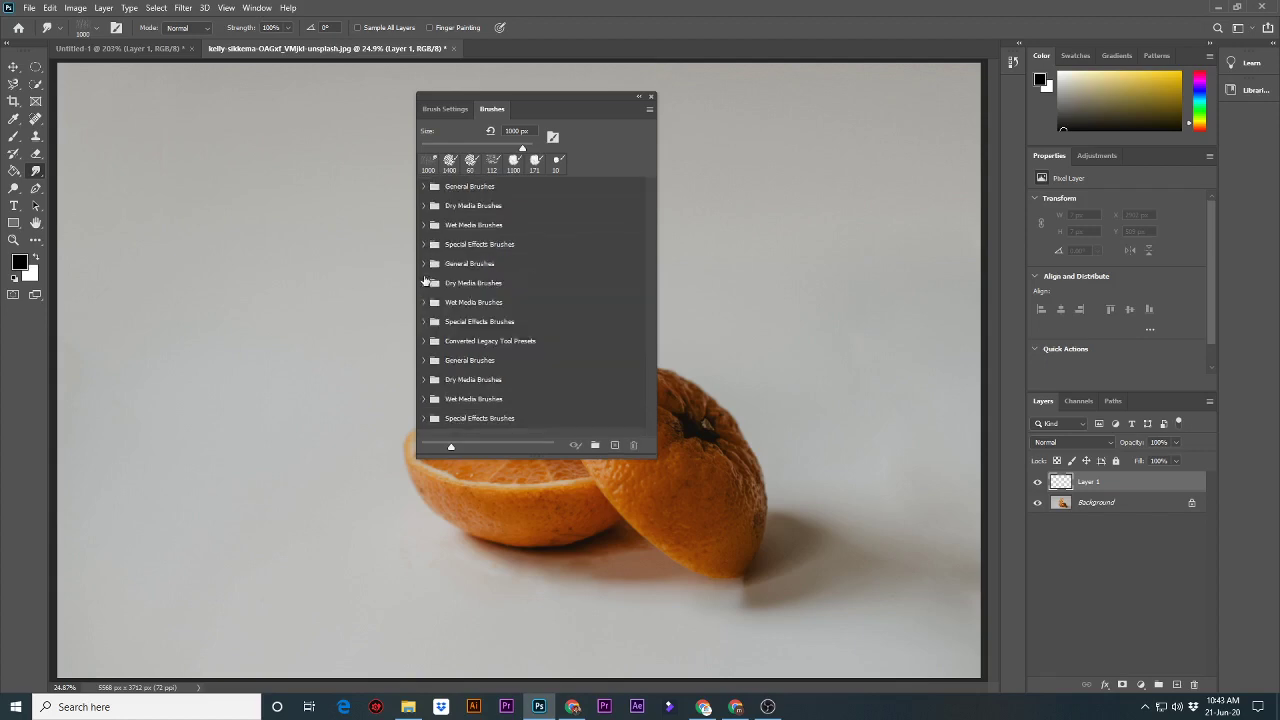
# Browse the Dry and Wet Media folders and pick Screentones 35 from Special Effects Brushes.
pyautogui.click(424, 284)
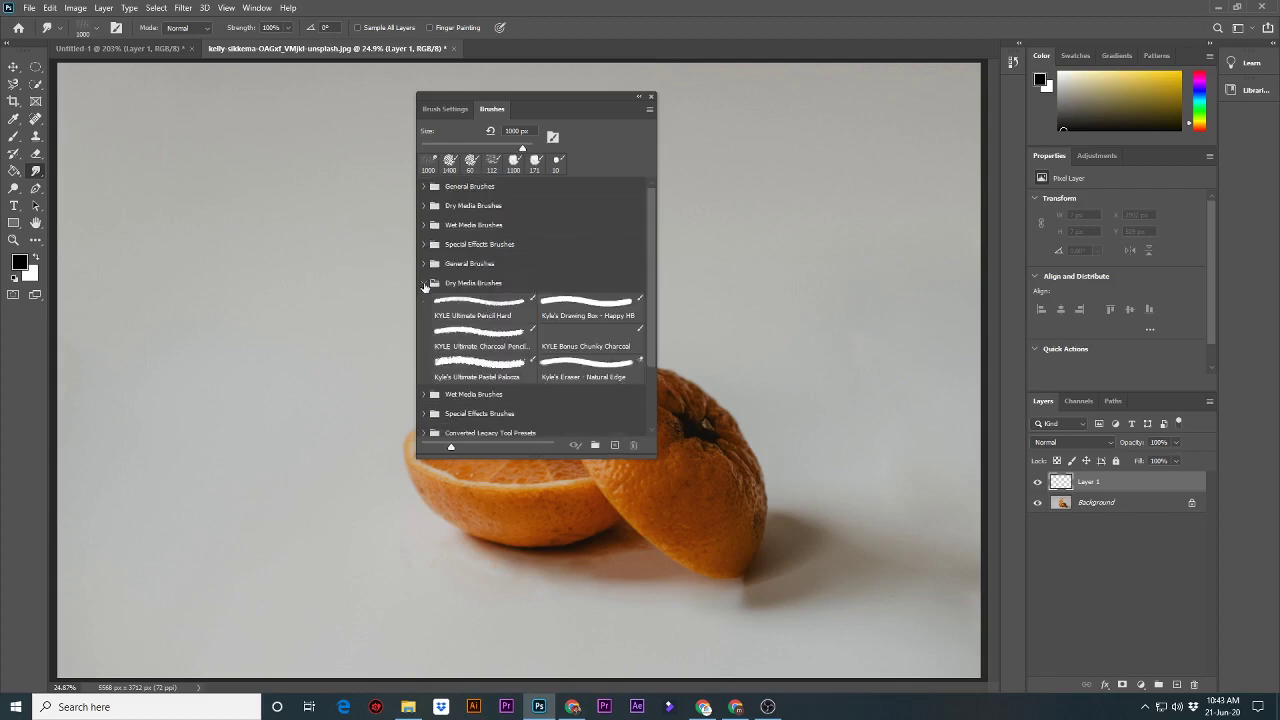
pyautogui.click(424, 285)
pyautogui.click(424, 302)
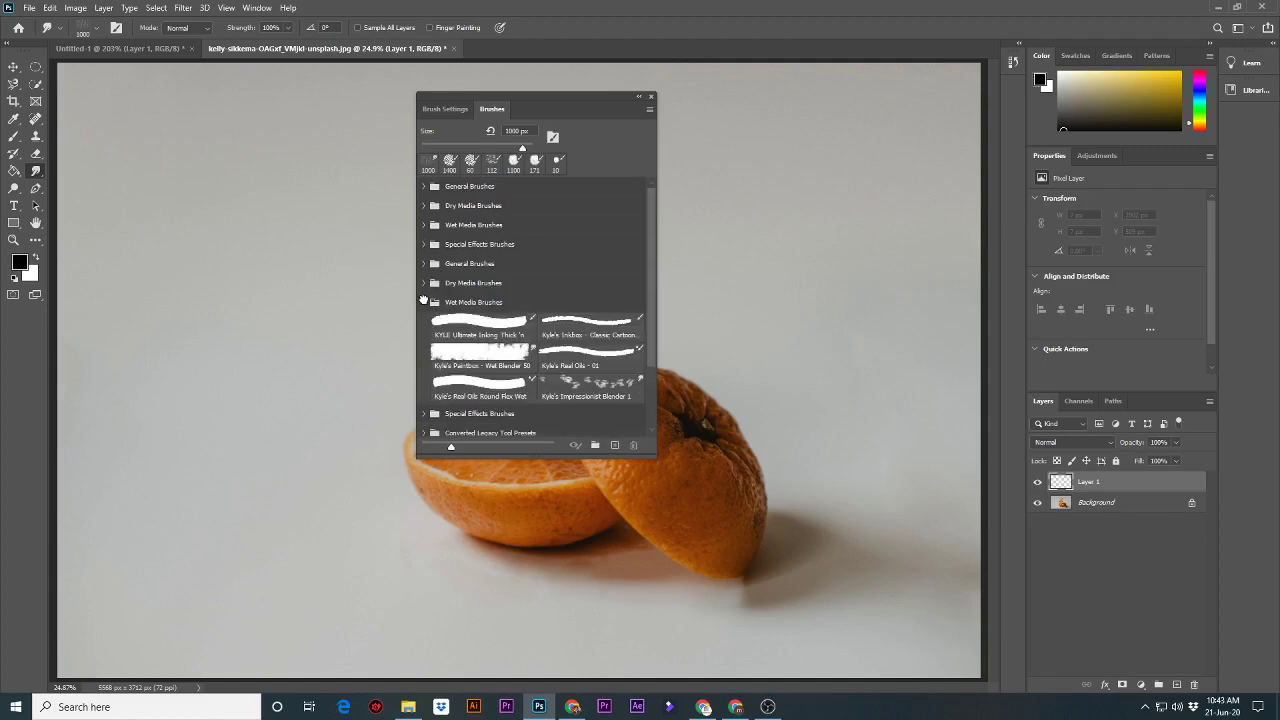
pyautogui.click(424, 302)
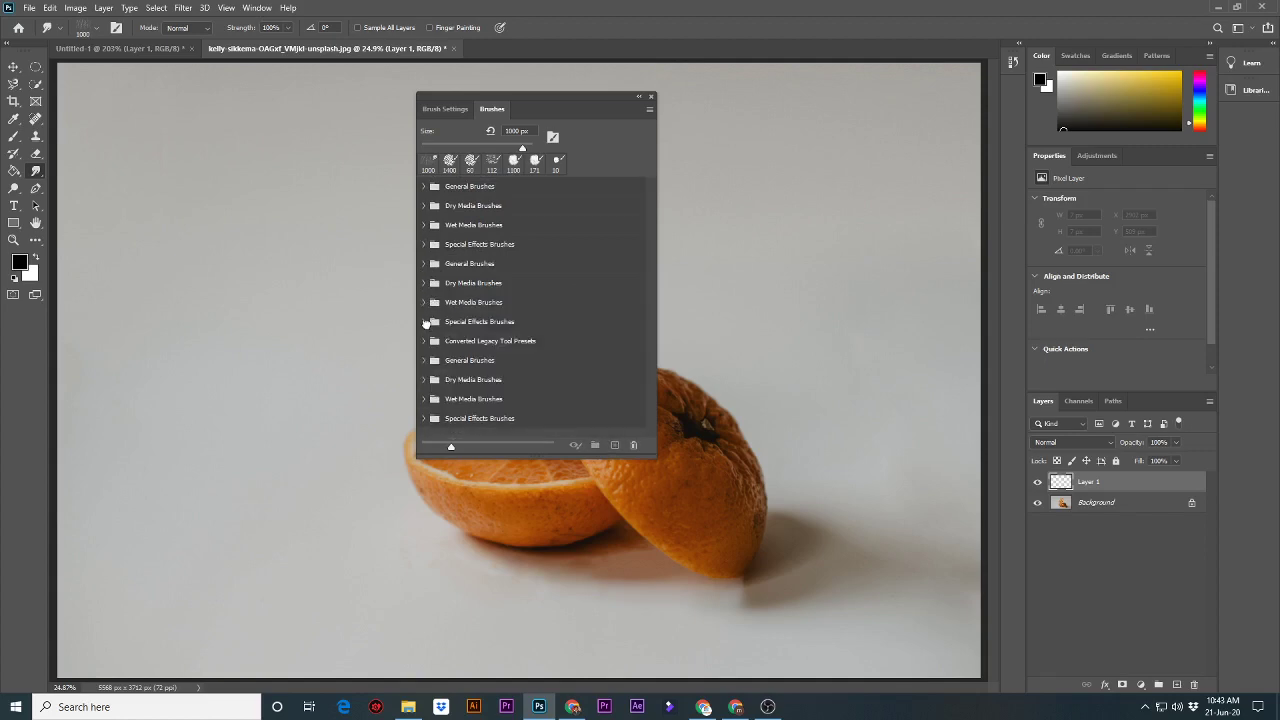
pyautogui.click(424, 322)
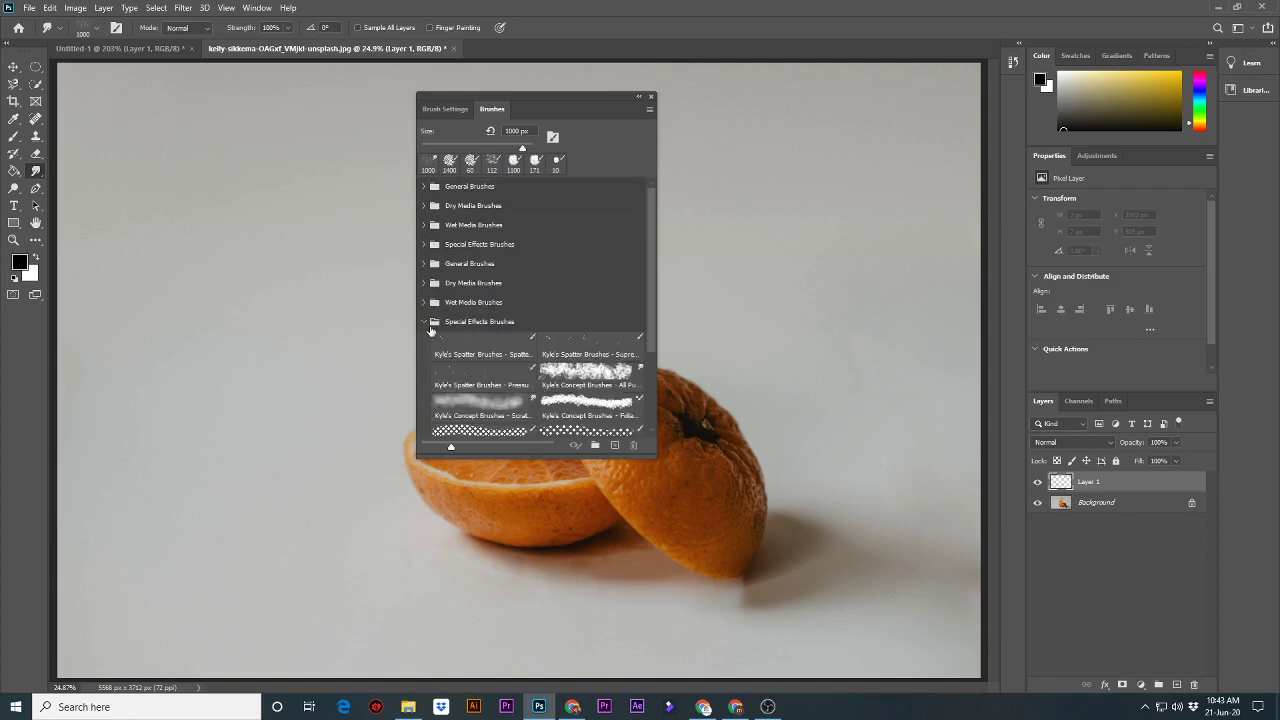
pyautogui.click(578, 383)
pyautogui.scroll(-2, 578, 383)
pyautogui.scroll(-2, 578, 383)
pyautogui.click(578, 382)
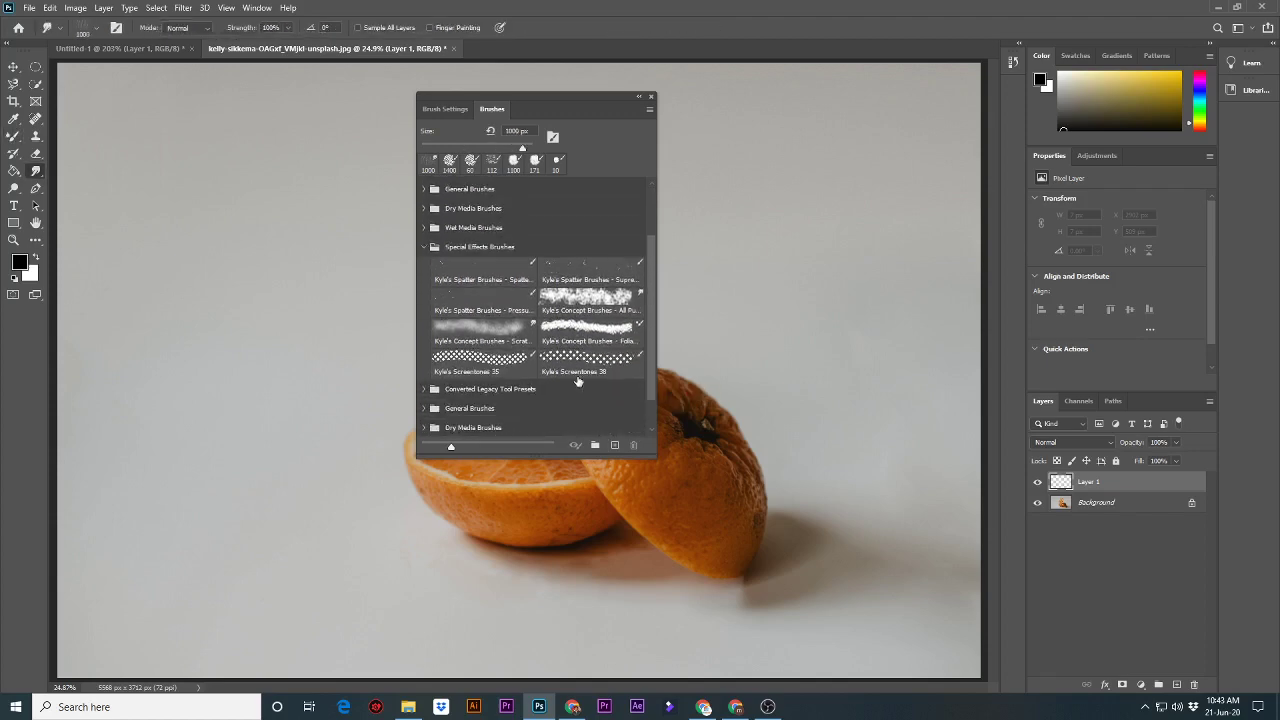
pyautogui.click(484, 368)
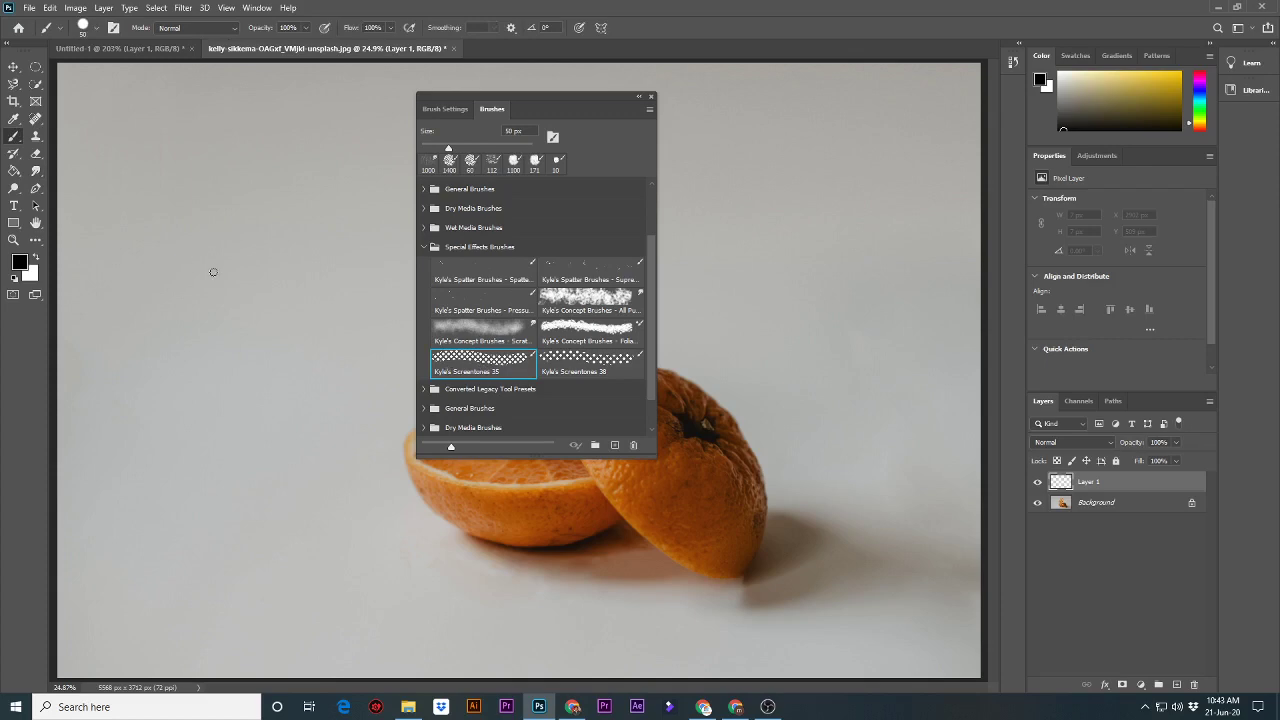
# Paint a thick grey loop on the photo's left side with the screentone brush at 200 px.
pyautogui.press(']')
pyautogui.press(']')
pyautogui.press(']')
pyautogui.press(']')
pyautogui.press(']')
pyautogui.press(']')
pyautogui.press(']')
pyautogui.press(']')
pyautogui.click(211, 276)
pyautogui.moveTo(211, 276)
pyautogui.mouseDown()
pyautogui.moveTo(245, 300)
pyautogui.moveTo(205, 328)
pyautogui.moveTo(241, 381)
pyautogui.moveTo(294, 277)
pyautogui.moveTo(221, 302)
pyautogui.moveTo(213, 467)
pyautogui.moveTo(249, 287)
pyautogui.moveTo(312, 446)
pyautogui.moveTo(343, 271)
pyautogui.moveTo(320, 200)
pyautogui.moveTo(190, 205)
pyautogui.moveTo(215, 265)
pyautogui.mouseUp()
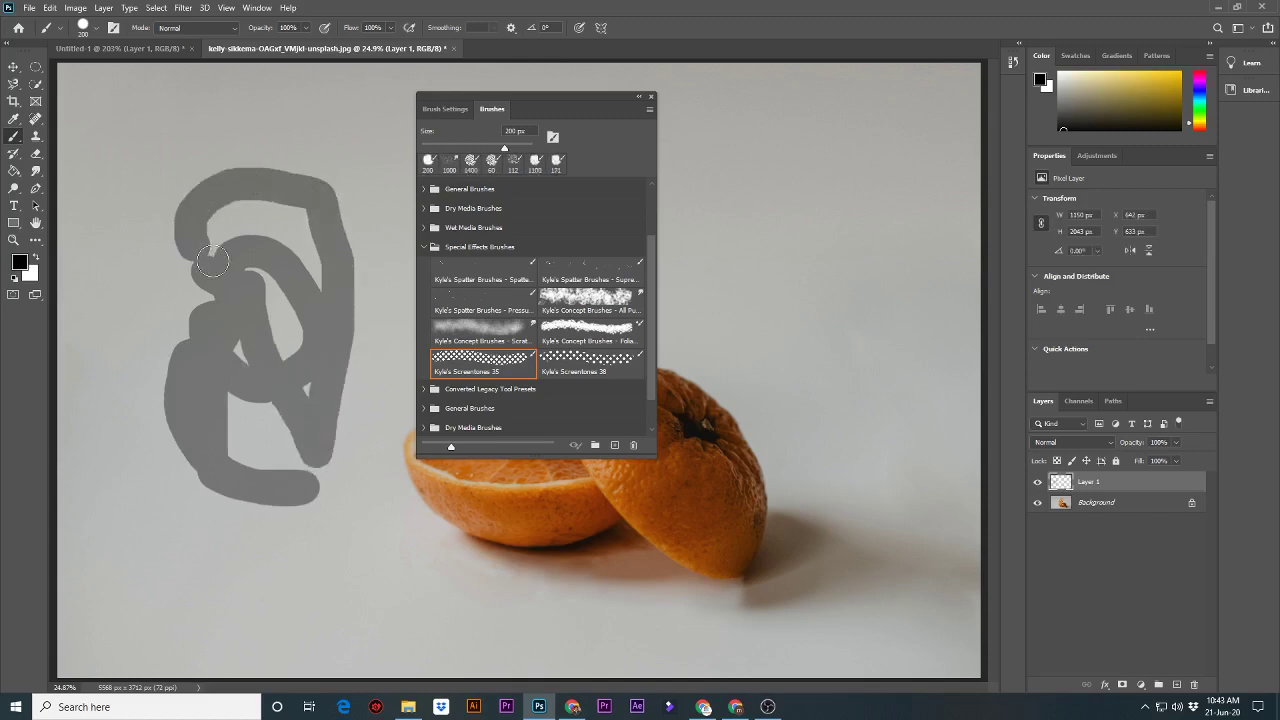
pyautogui.click(423, 247)
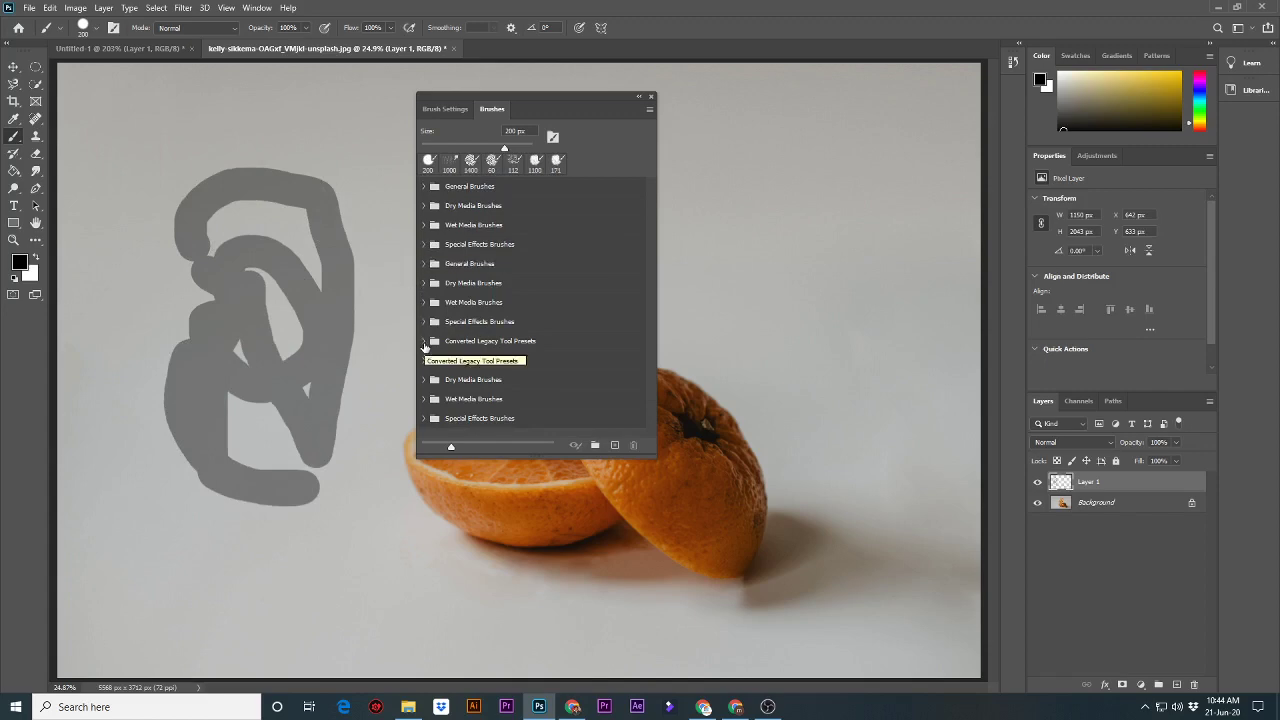
# Expand Converted Legacy Tool Presets, scroll through its contents, and collapse it again.
pyautogui.click(424, 346)
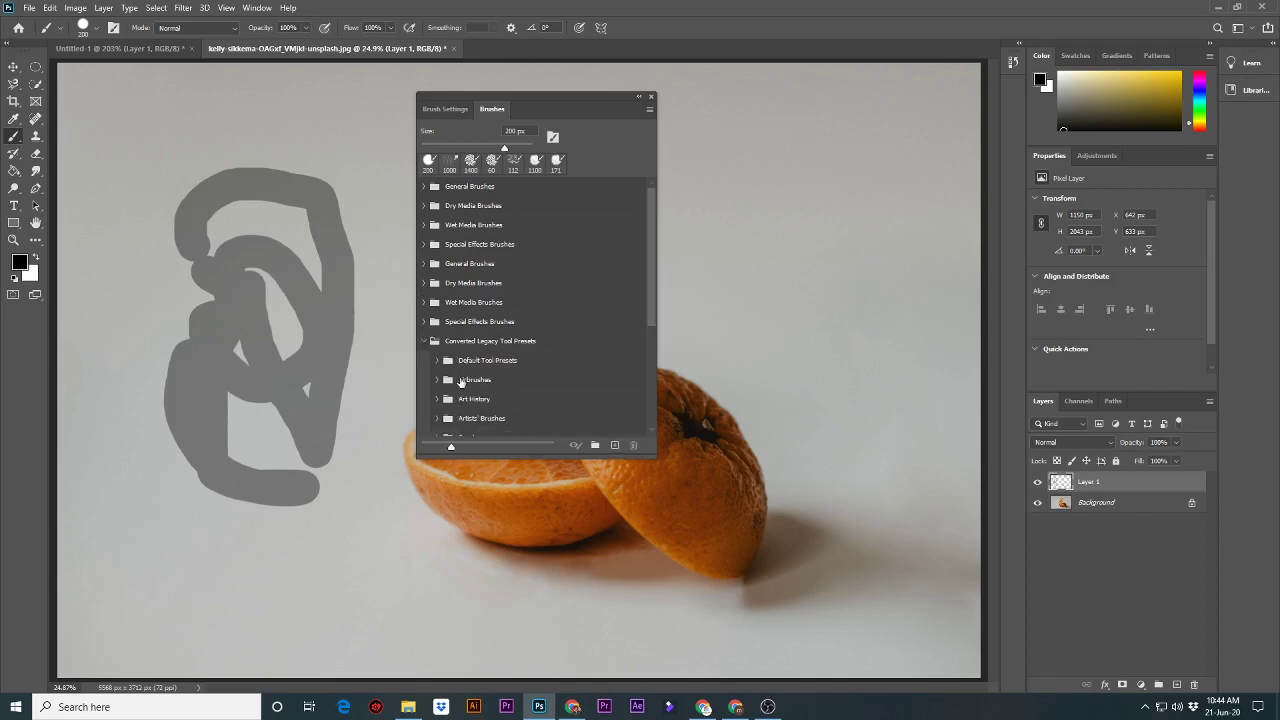
pyautogui.scroll(-1, 462, 381)
pyautogui.scroll(-2, 462, 381)
pyautogui.scroll(-2, 462, 381)
pyautogui.scroll(-2, 462, 381)
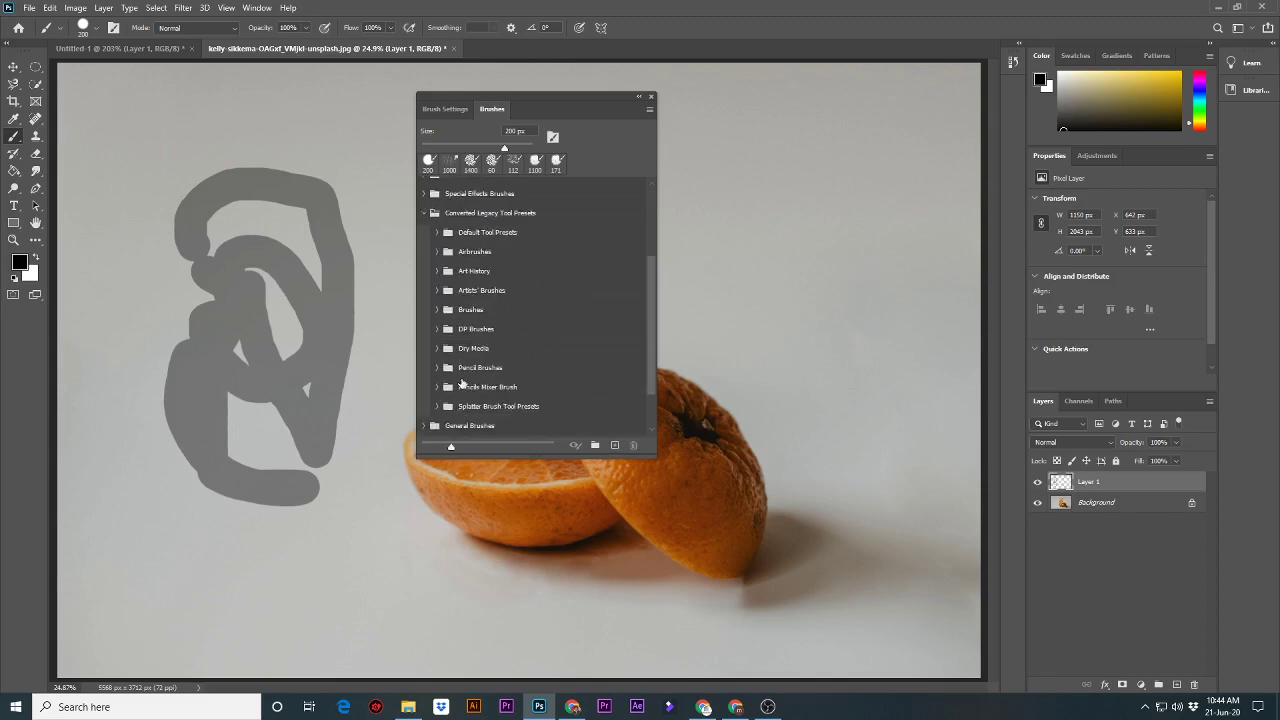
pyautogui.scroll(-2, 462, 381)
pyautogui.scroll(2, 462, 381)
pyautogui.scroll(1, 462, 381)
pyautogui.scroll(1, 462, 381)
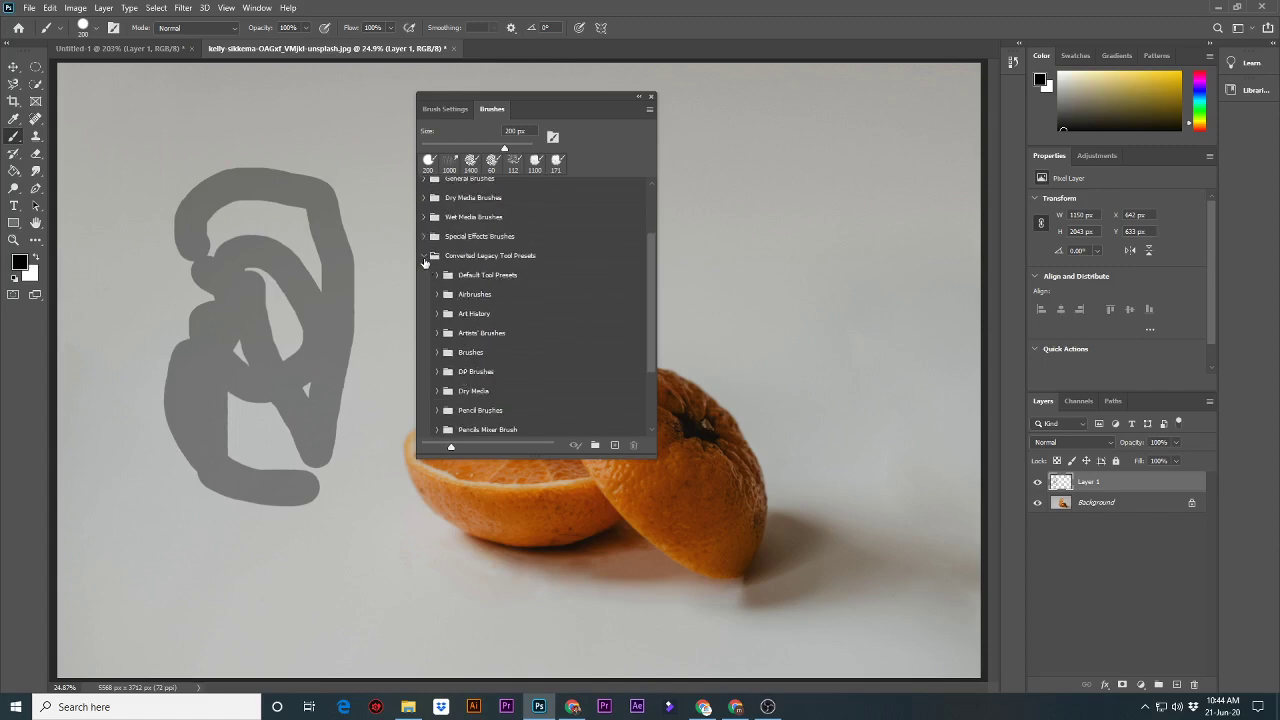
pyautogui.click(425, 258)
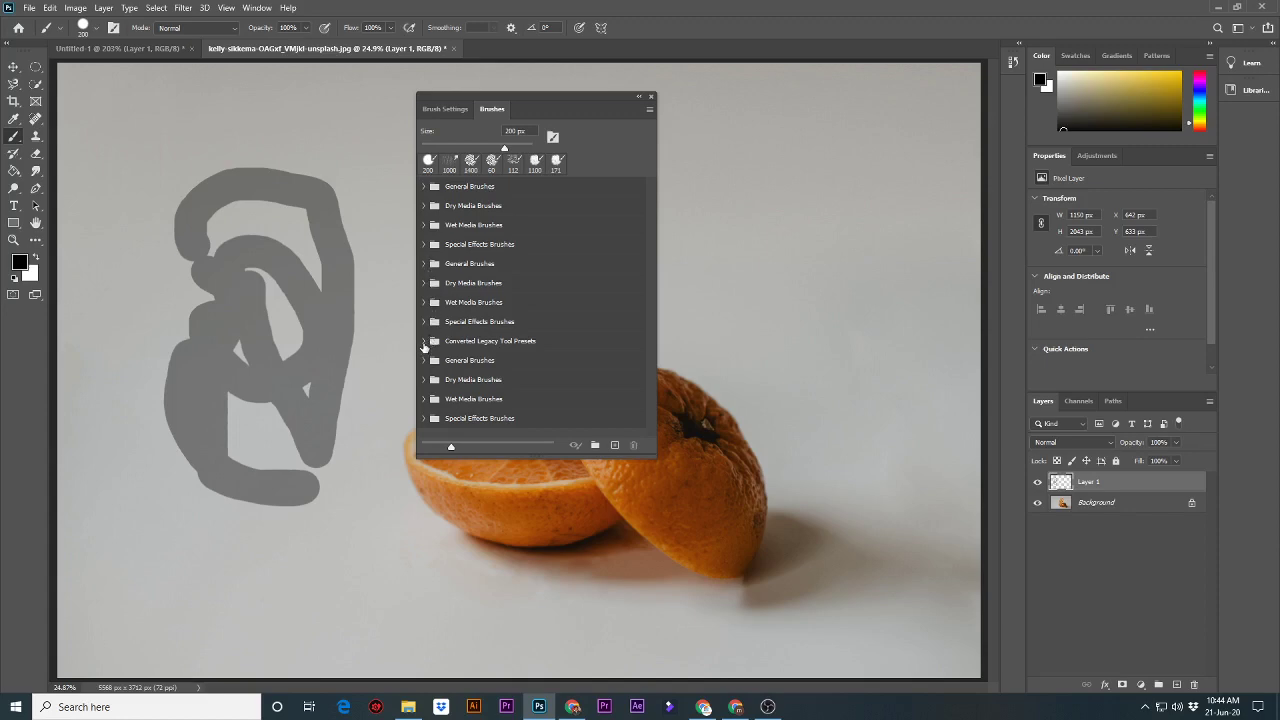
# Reopen Converted Legacy Tool Presets and scroll through its Default Tool Presets.
pyautogui.click(423, 341)
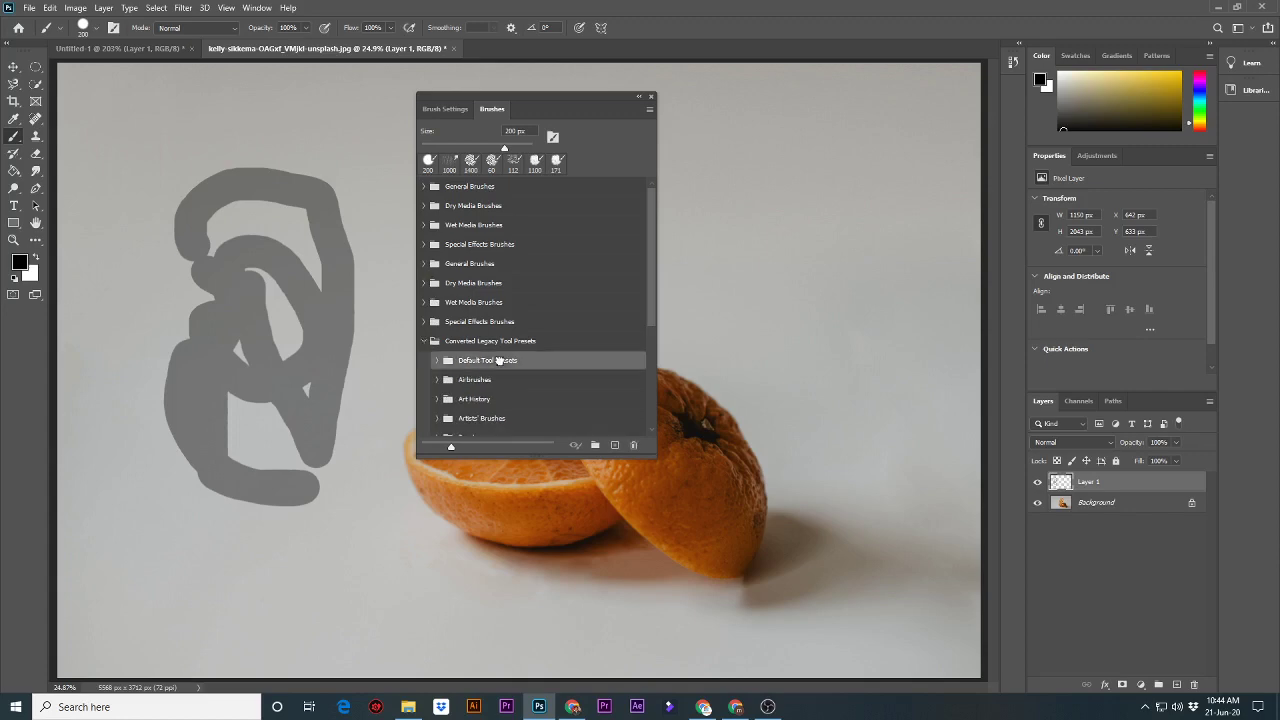
pyautogui.click(436, 360)
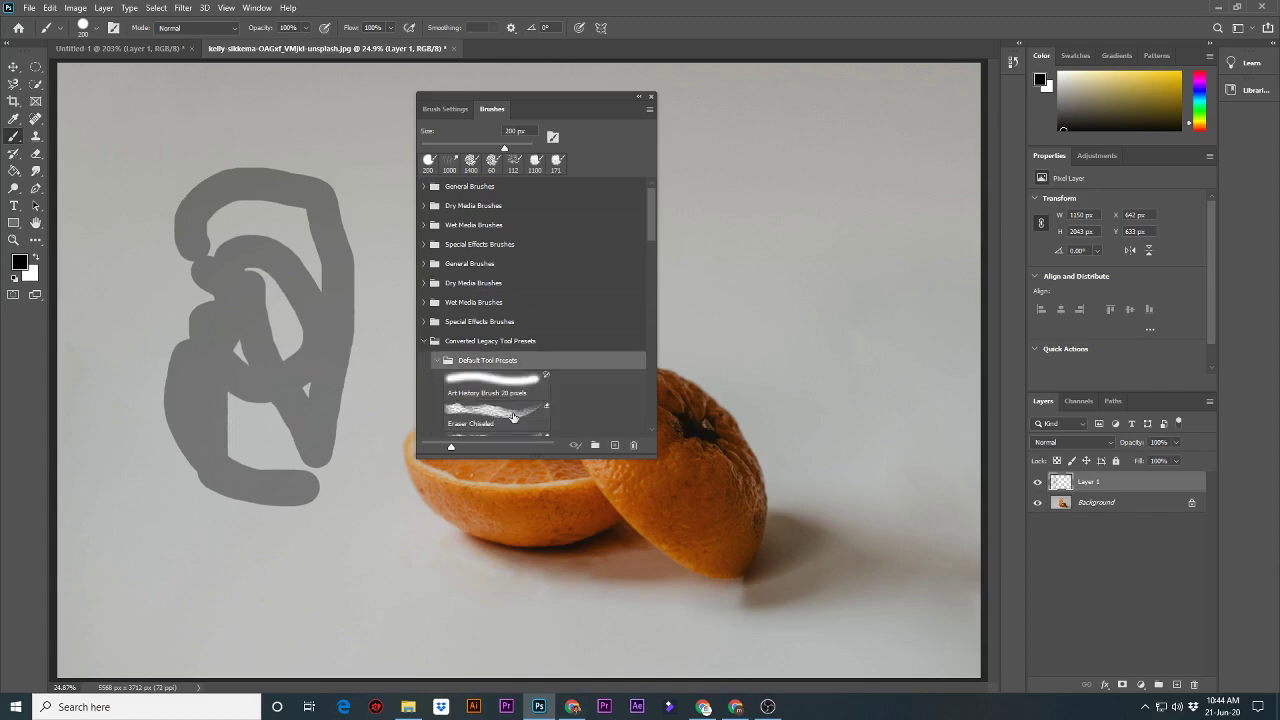
pyautogui.scroll(-1, 513, 415)
pyautogui.scroll(-1, 513, 415)
pyautogui.scroll(-1, 513, 415)
pyautogui.scroll(-1, 513, 415)
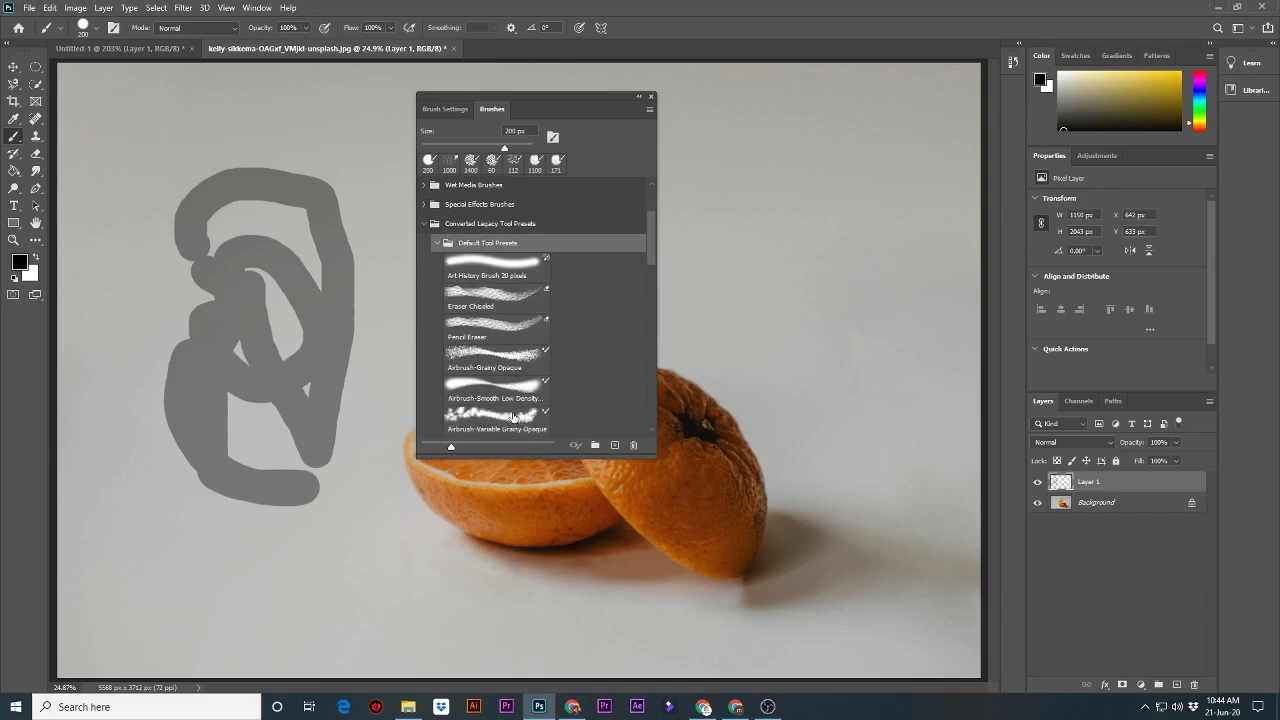
pyautogui.scroll(-2, 513, 415)
pyautogui.scroll(-1, 513, 415)
pyautogui.scroll(-2, 513, 415)
pyautogui.scroll(-1, 513, 415)
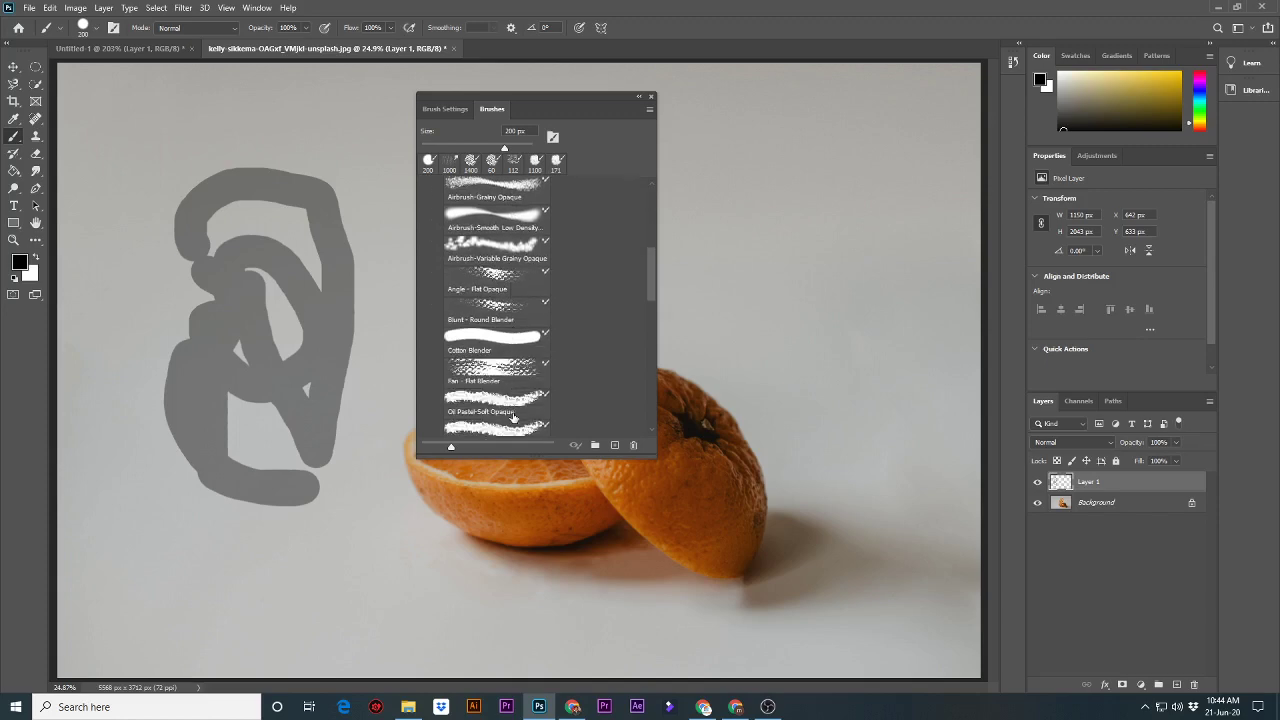
pyautogui.scroll(-1, 513, 415)
pyautogui.scroll(-2, 513, 415)
pyautogui.scroll(-2, 513, 415)
pyautogui.scroll(-1, 513, 415)
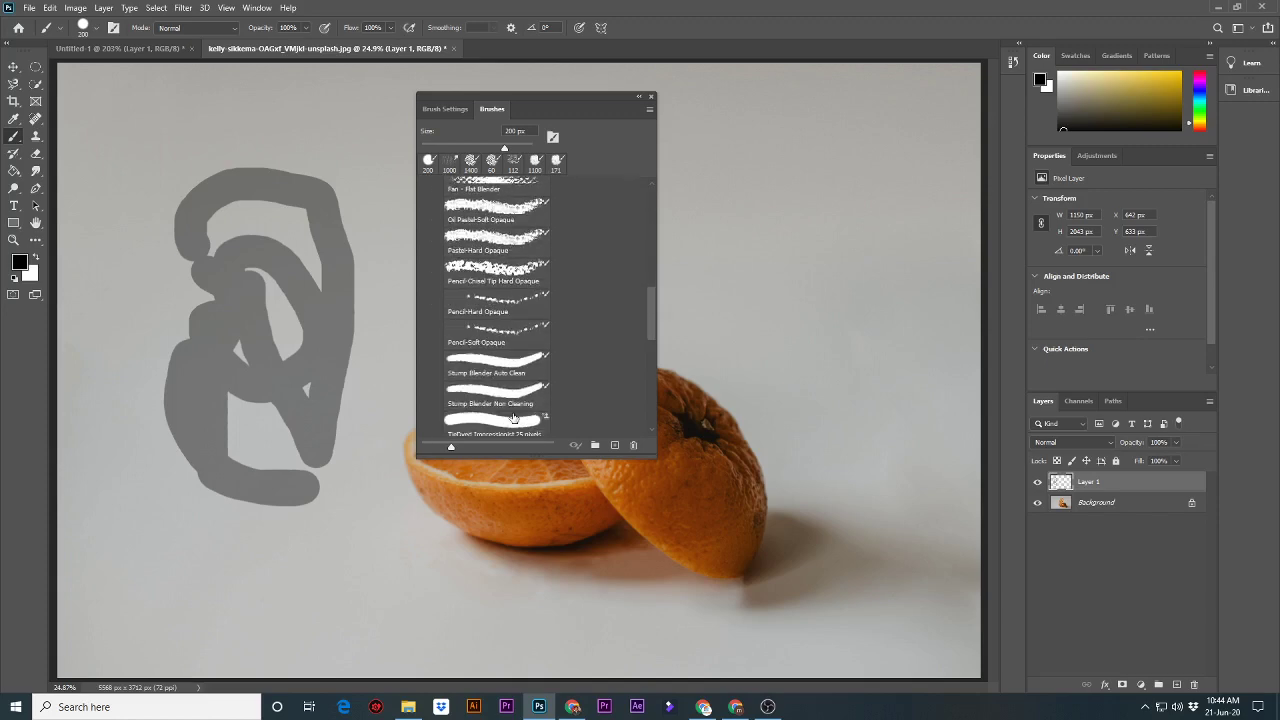
pyautogui.scroll(-2, 513, 418)
pyautogui.scroll(-2, 513, 418)
pyautogui.scroll(-1, 513, 418)
pyautogui.scroll(-2, 513, 418)
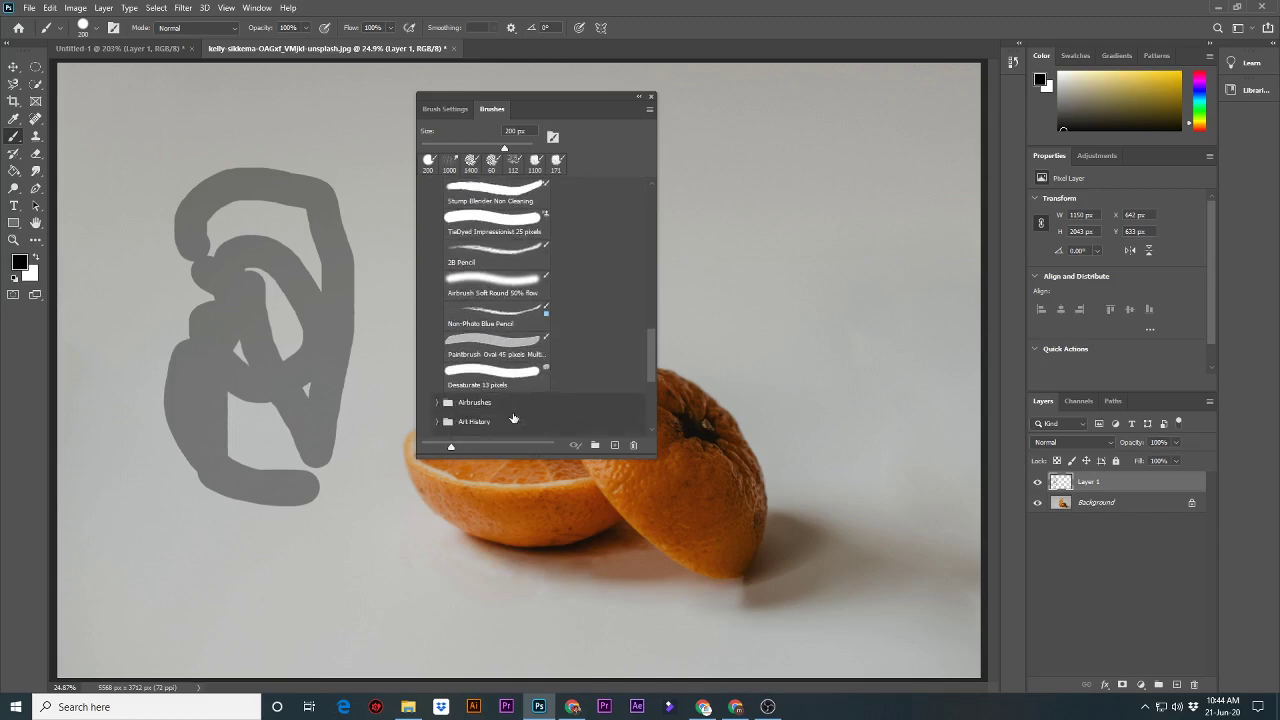
pyautogui.scroll(-1, 513, 418)
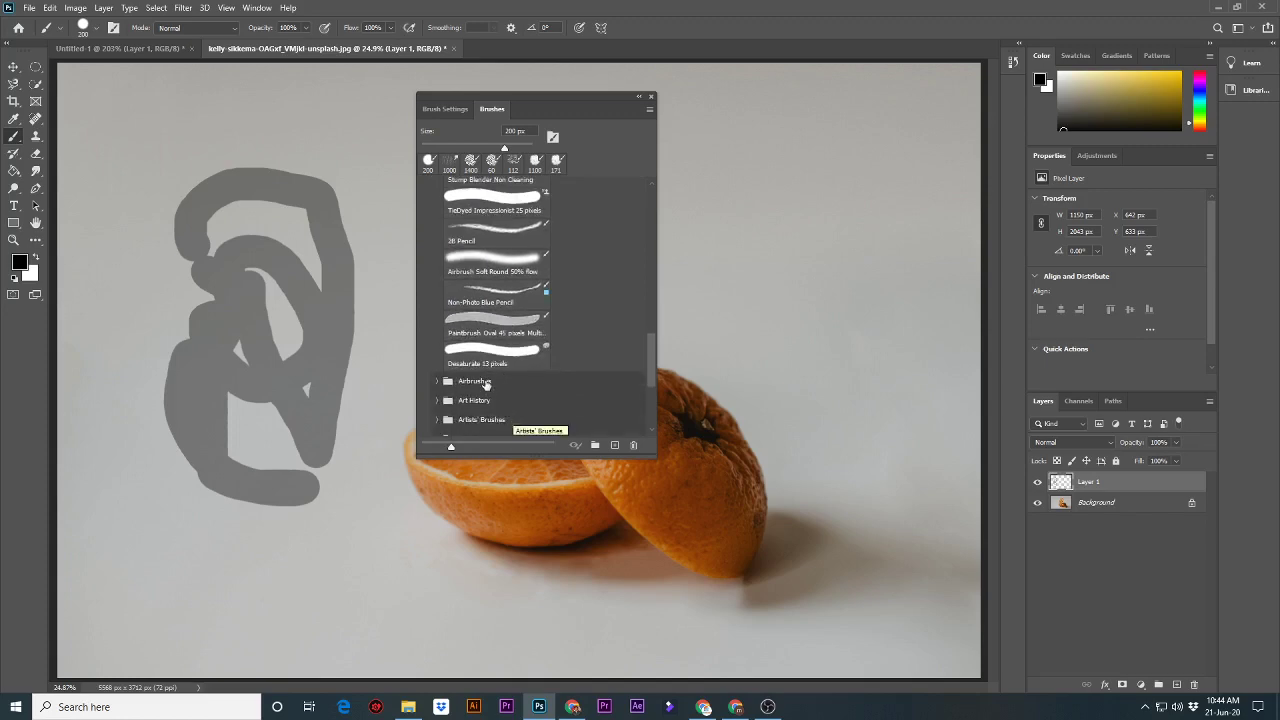
# Expand the Airbrushes folder and scroll down to the Airbrush-Smooth presets.
pyautogui.click(443, 383)
pyautogui.scroll(-2, 494, 344)
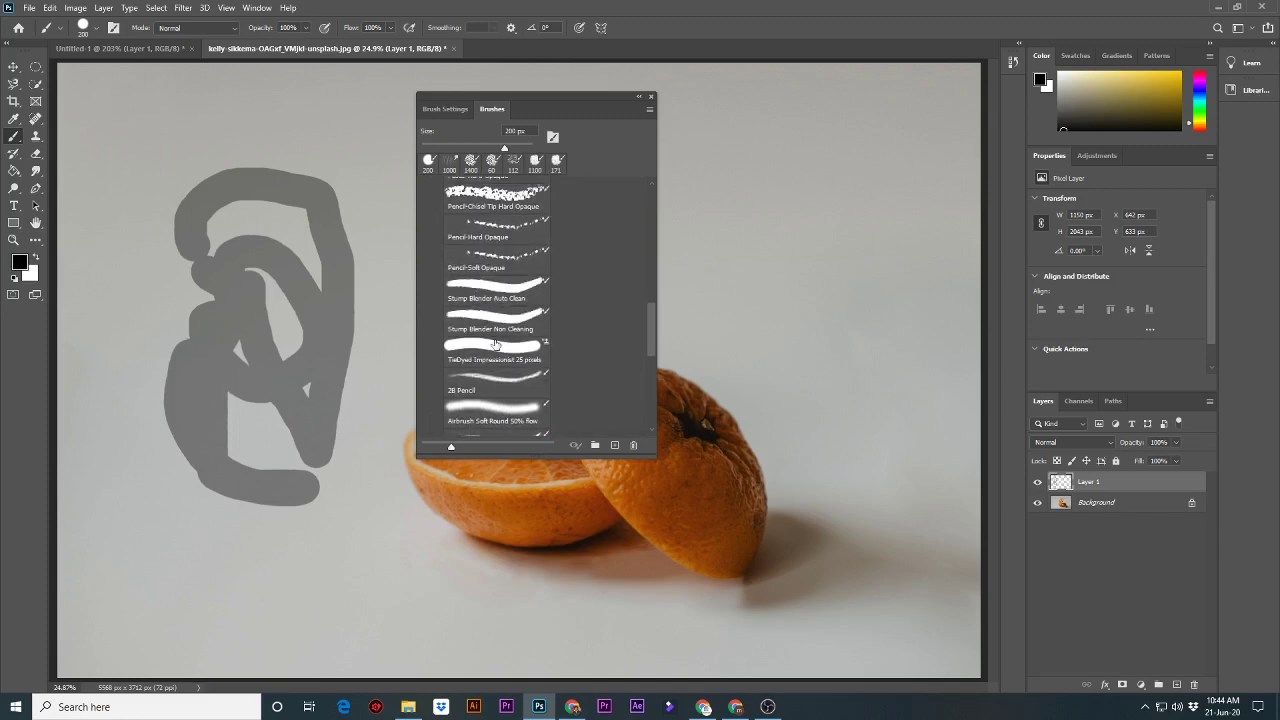
pyautogui.scroll(-2, 494, 344)
pyautogui.scroll(-2, 494, 344)
pyautogui.scroll(3, 494, 344)
pyautogui.scroll(3, 494, 344)
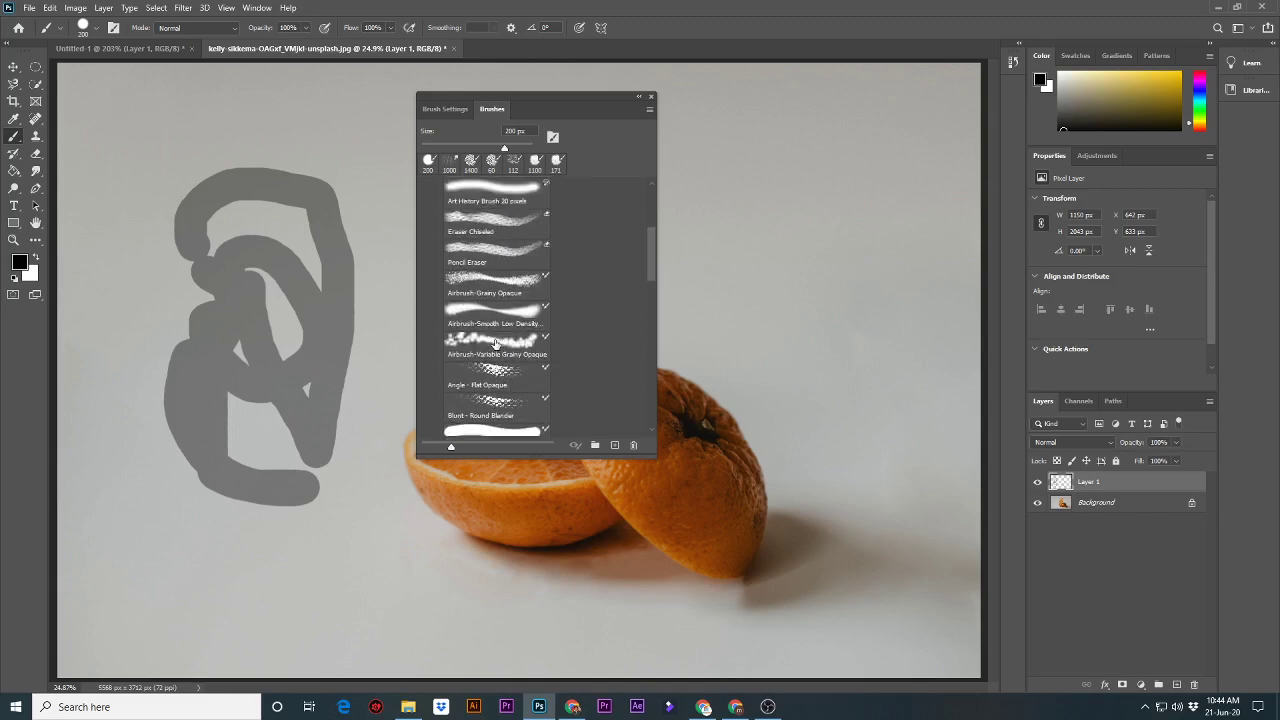
pyautogui.scroll(3, 480, 330)
pyautogui.scroll(2, 452, 318)
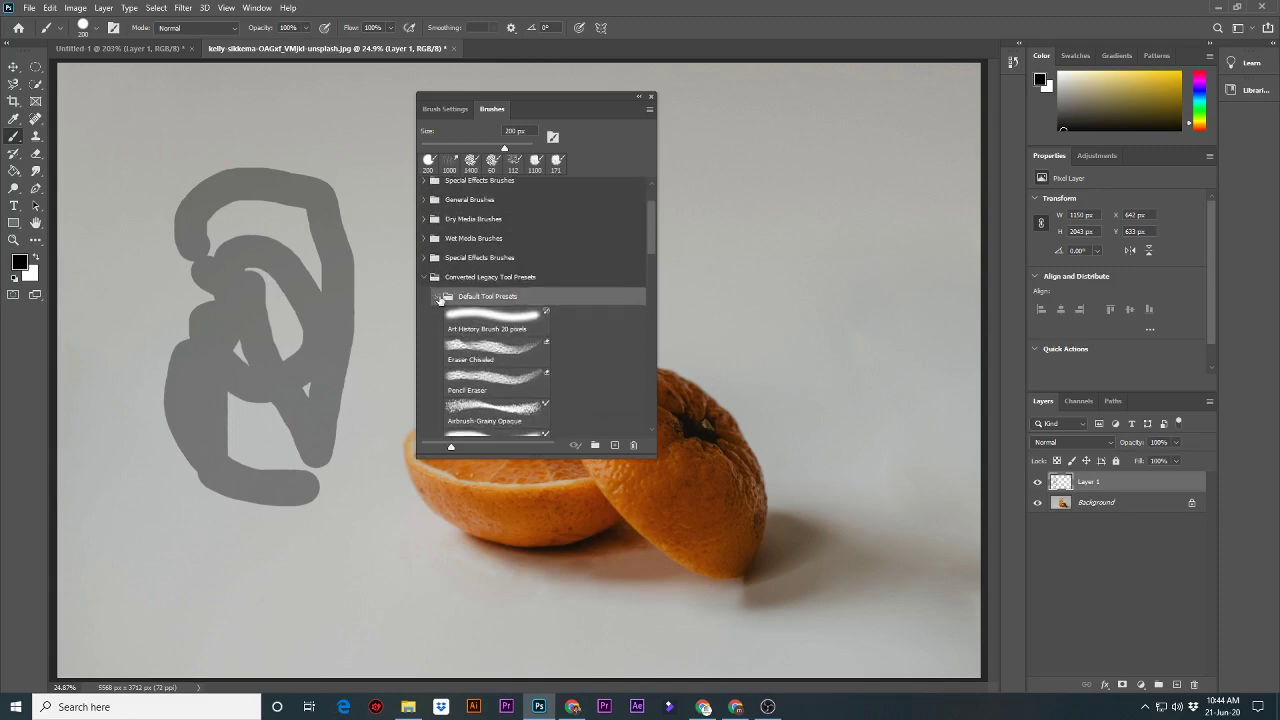
pyautogui.click(437, 297)
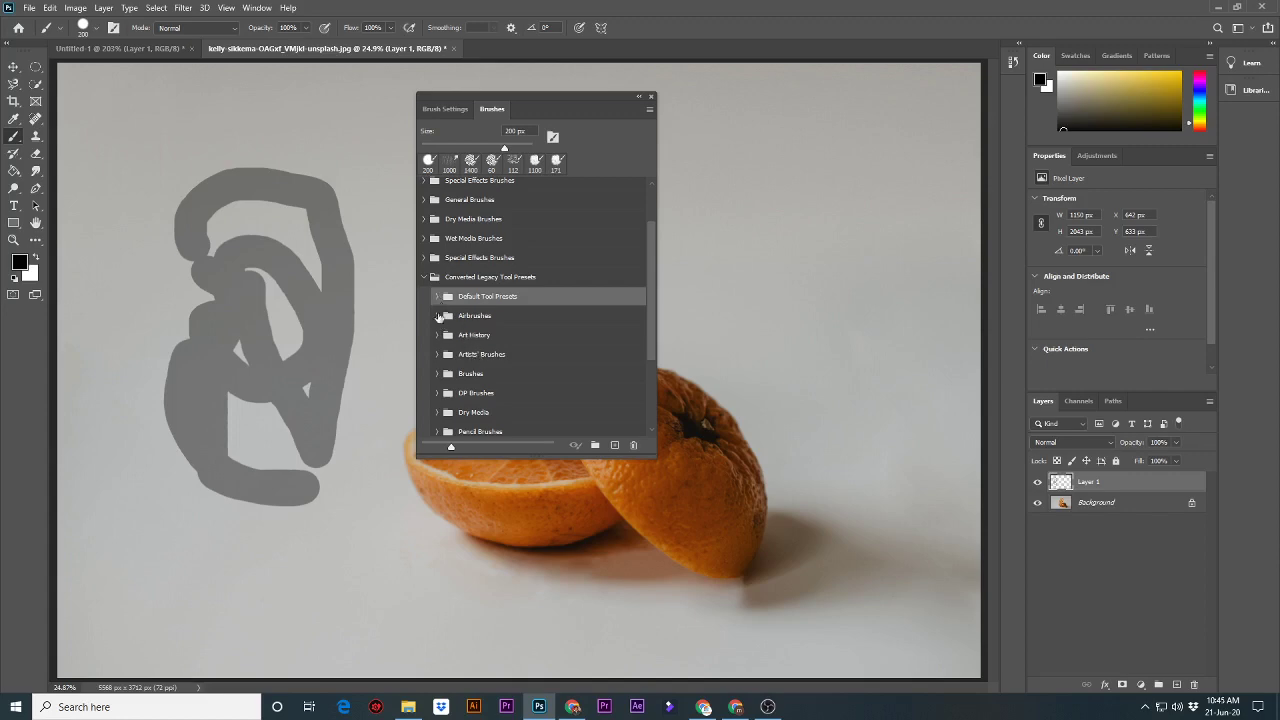
pyautogui.click(437, 315)
pyautogui.scroll(-5, 508, 357)
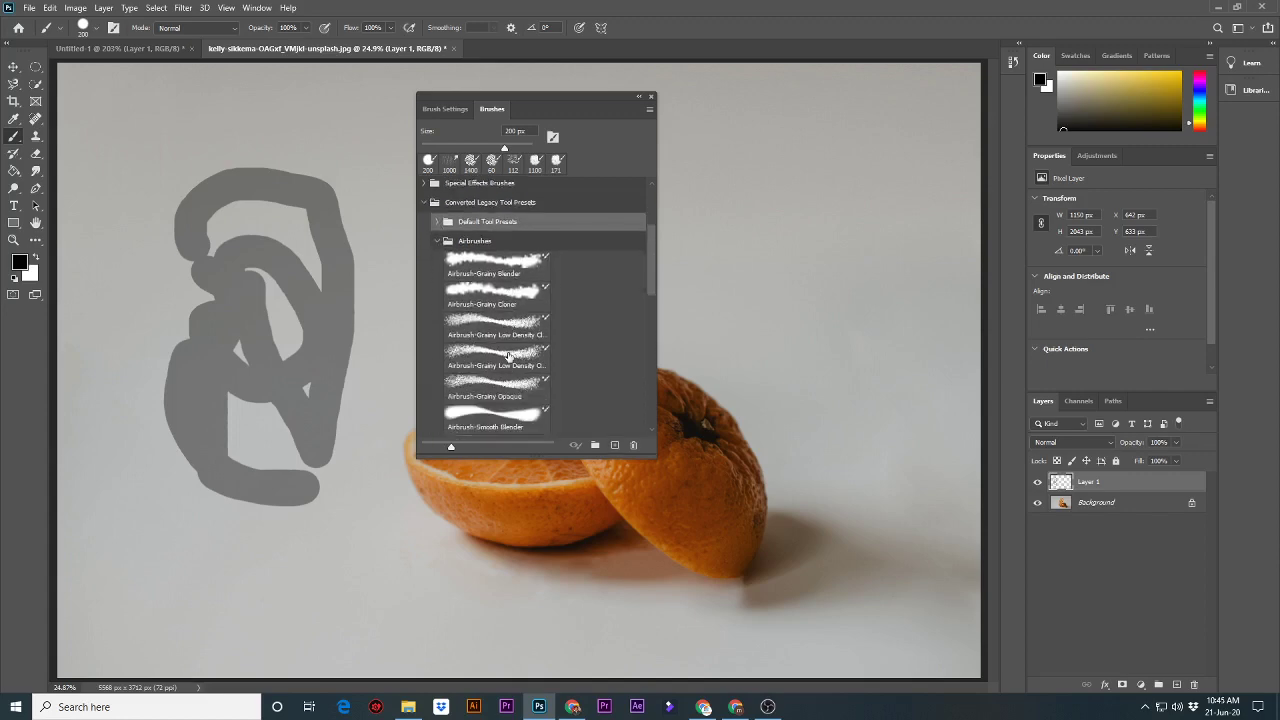
pyautogui.scroll(-3, 508, 357)
pyautogui.scroll(-3, 508, 357)
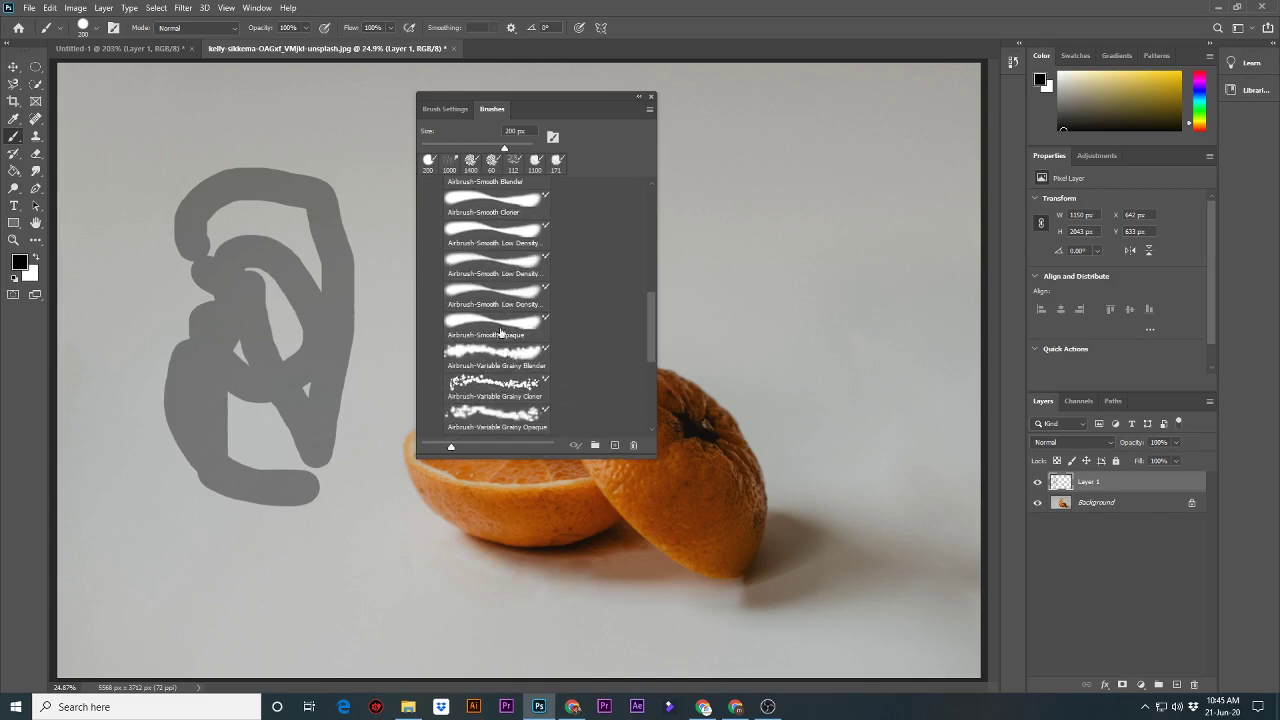
# Load Airbrush-Smooth Opaque at 100 px and paint a test stroke.
pyautogui.click(498, 321)
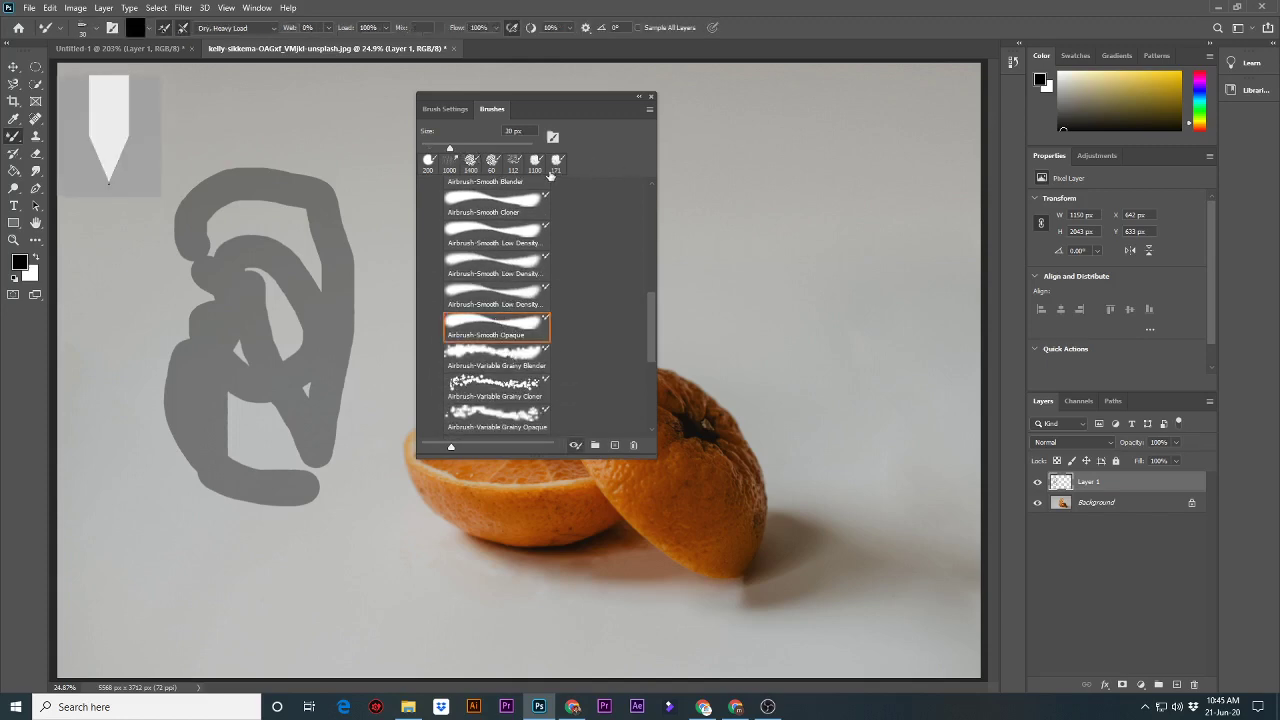
pyautogui.moveTo(452, 148); pyautogui.dragTo(519, 148)
pyautogui.moveTo(684, 179)
pyautogui.mouseDown()
pyautogui.moveTo(737, 199)
pyautogui.moveTo(794, 177)
pyautogui.moveTo(823, 279)
pyautogui.moveTo(843, 300)
pyautogui.moveTo(848, 260)
pyautogui.mouseUp()
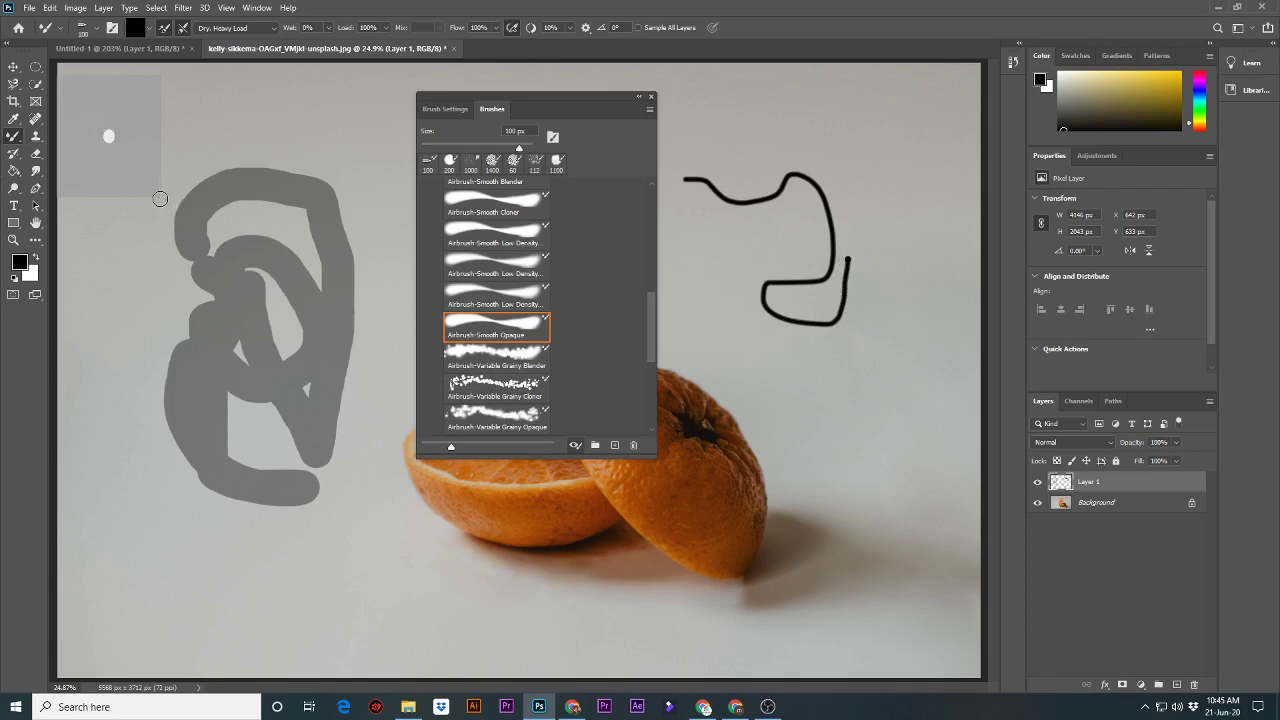
# Paint another test stroke, then undo all strokes including the grey loop.
pyautogui.moveTo(95, 85)
pyautogui.moveTo(752, 113); pyautogui.dragTo(805, 200)
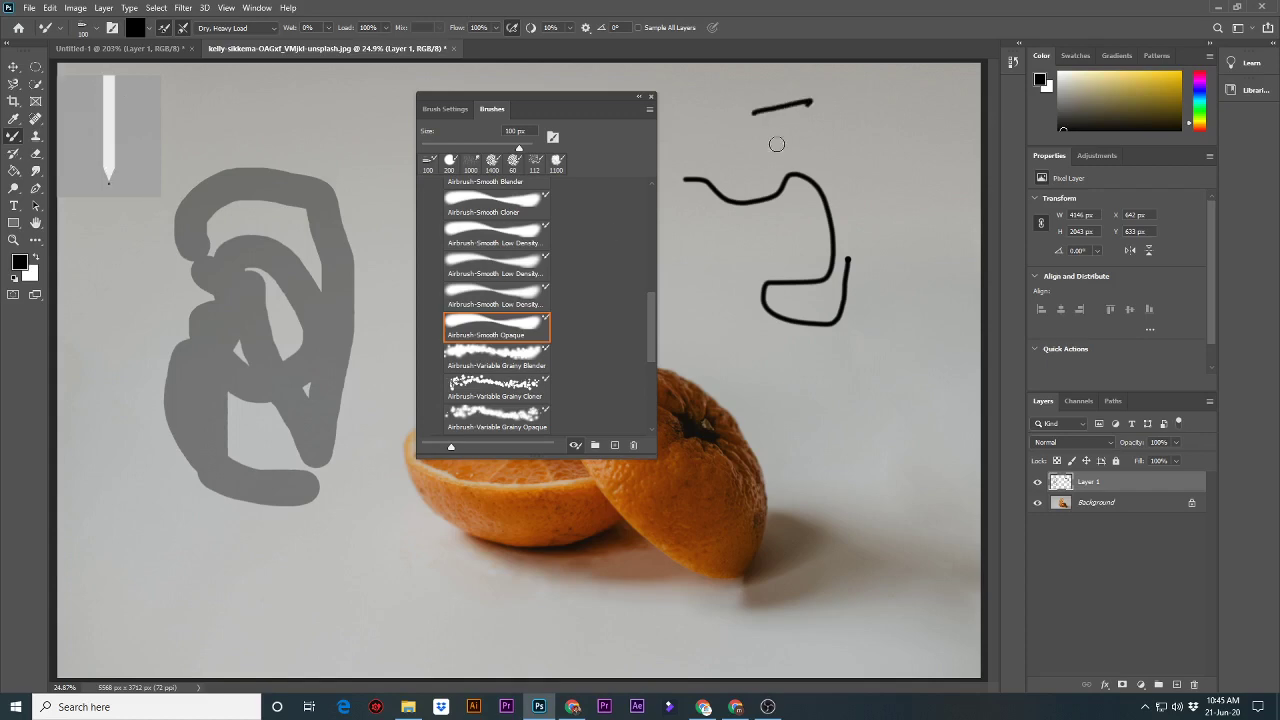
pyautogui.hotkey('ctrl', 'z')
pyautogui.hotkey('ctrl', 'z')
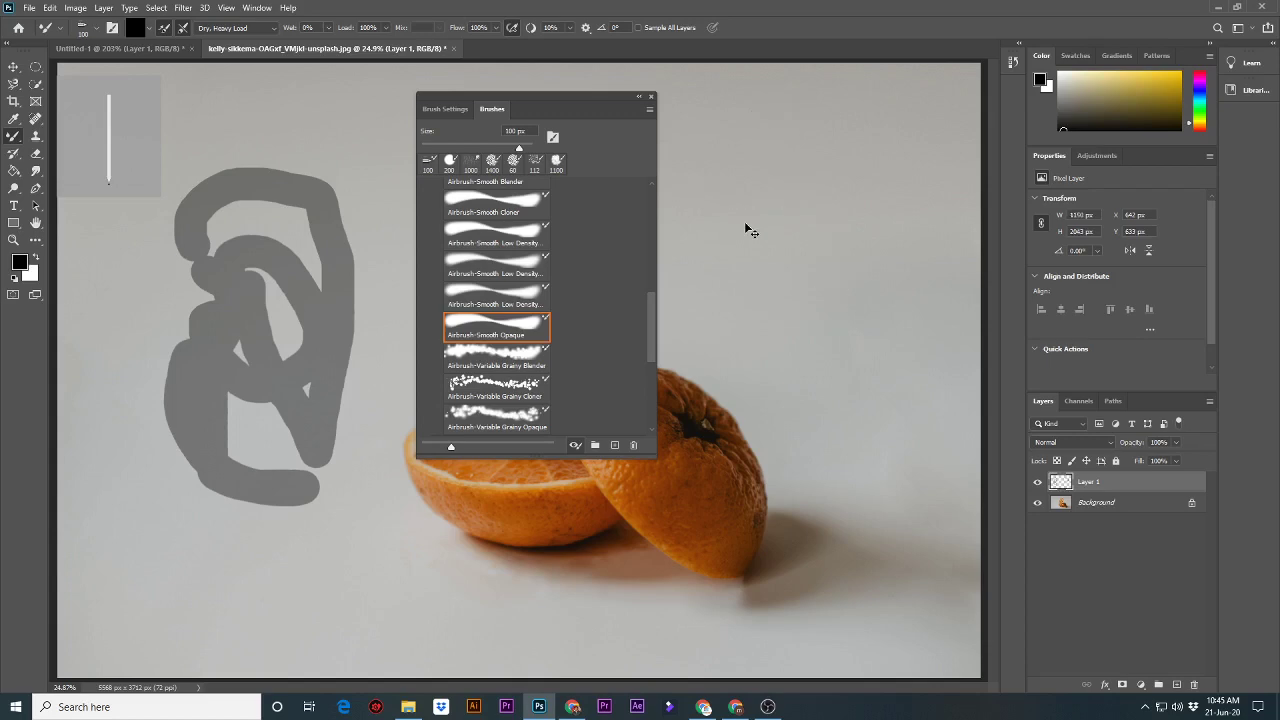
pyautogui.hotkey('ctrl', 'z')
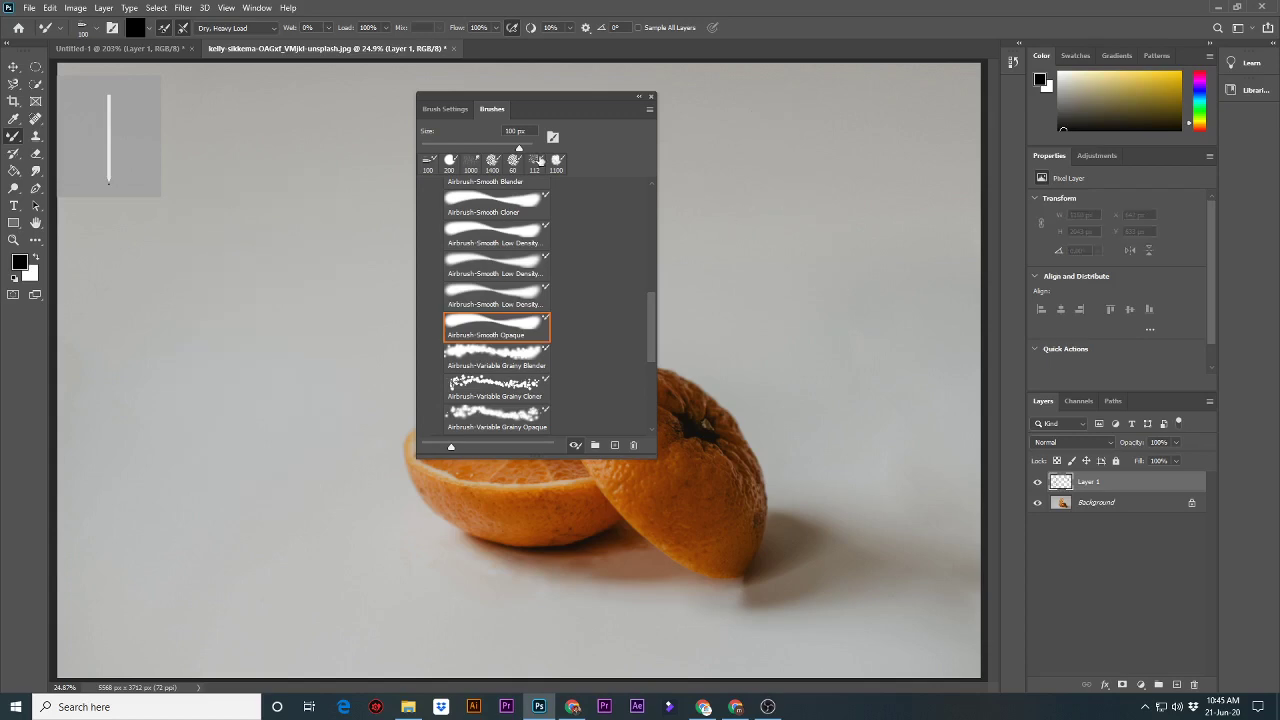
# Collapse the Airbrushes preset folder and expand the Pencil Brushes folder.
pyautogui.scroll(2, 452, 222)
pyautogui.scroll(2, 455, 235)
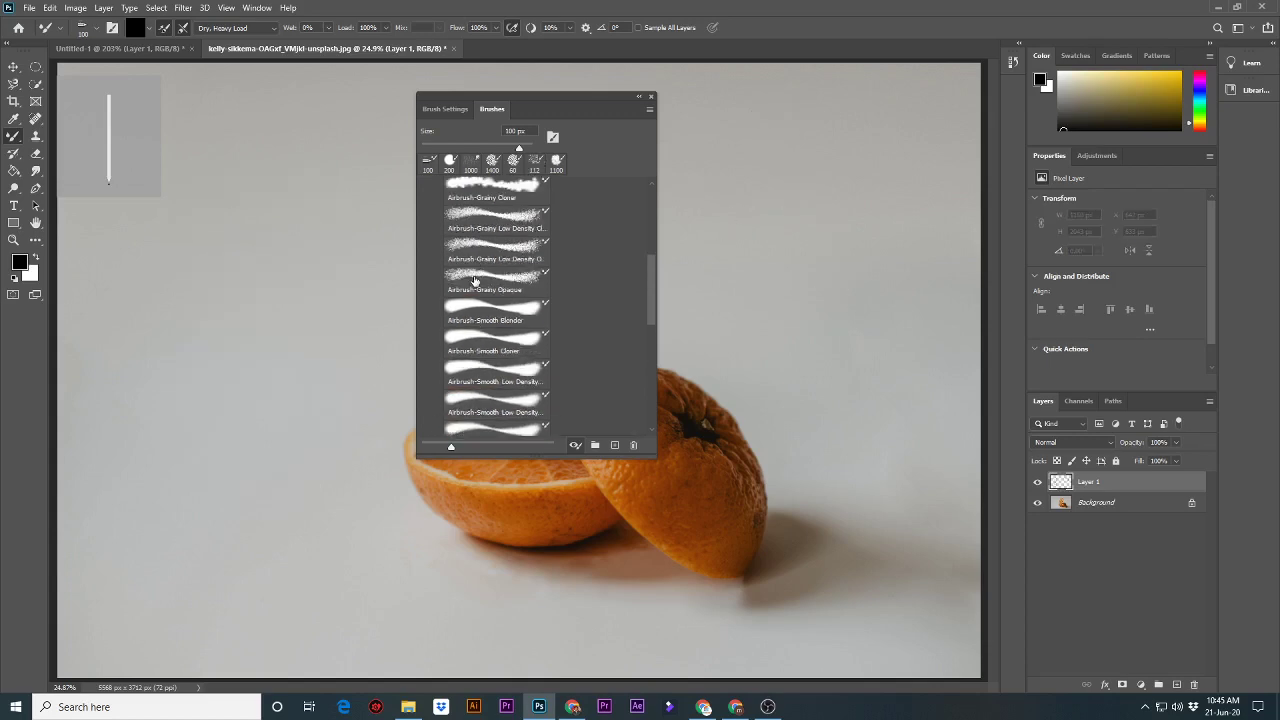
pyautogui.scroll(2, 460, 255)
pyautogui.click(437, 242)
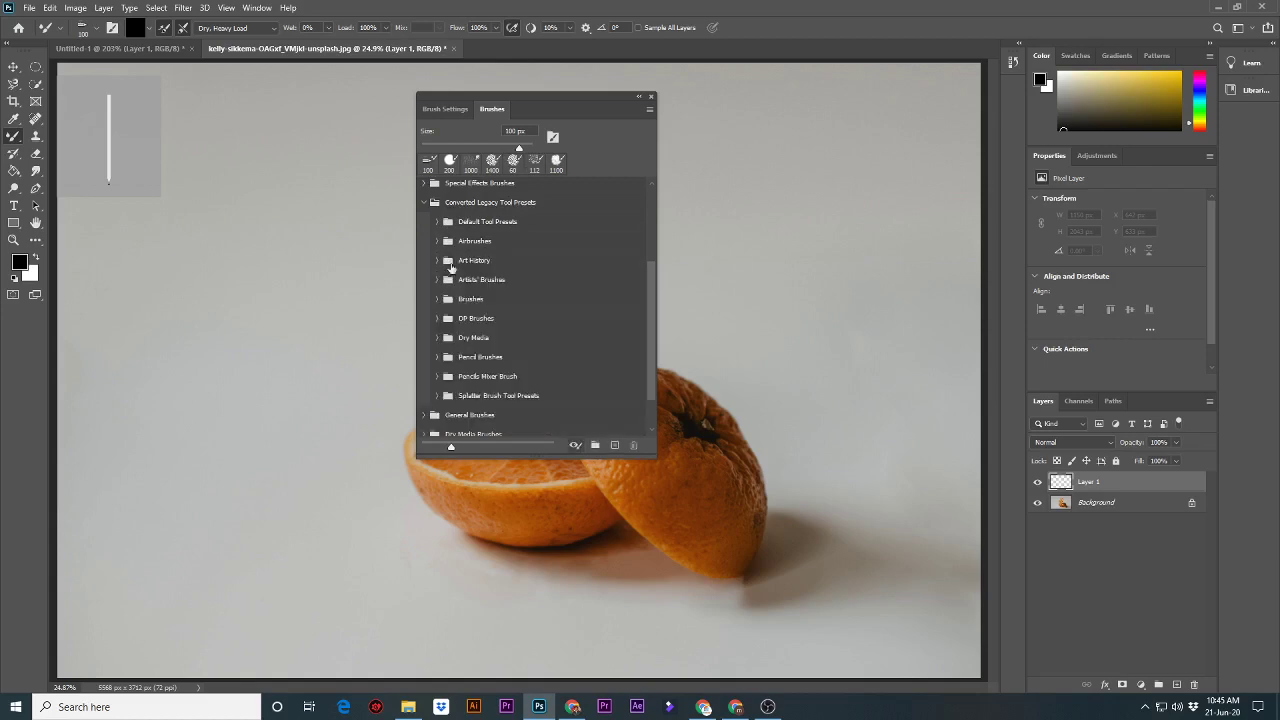
pyautogui.scroll(-1, 485, 297)
pyautogui.scroll(-1, 485, 296)
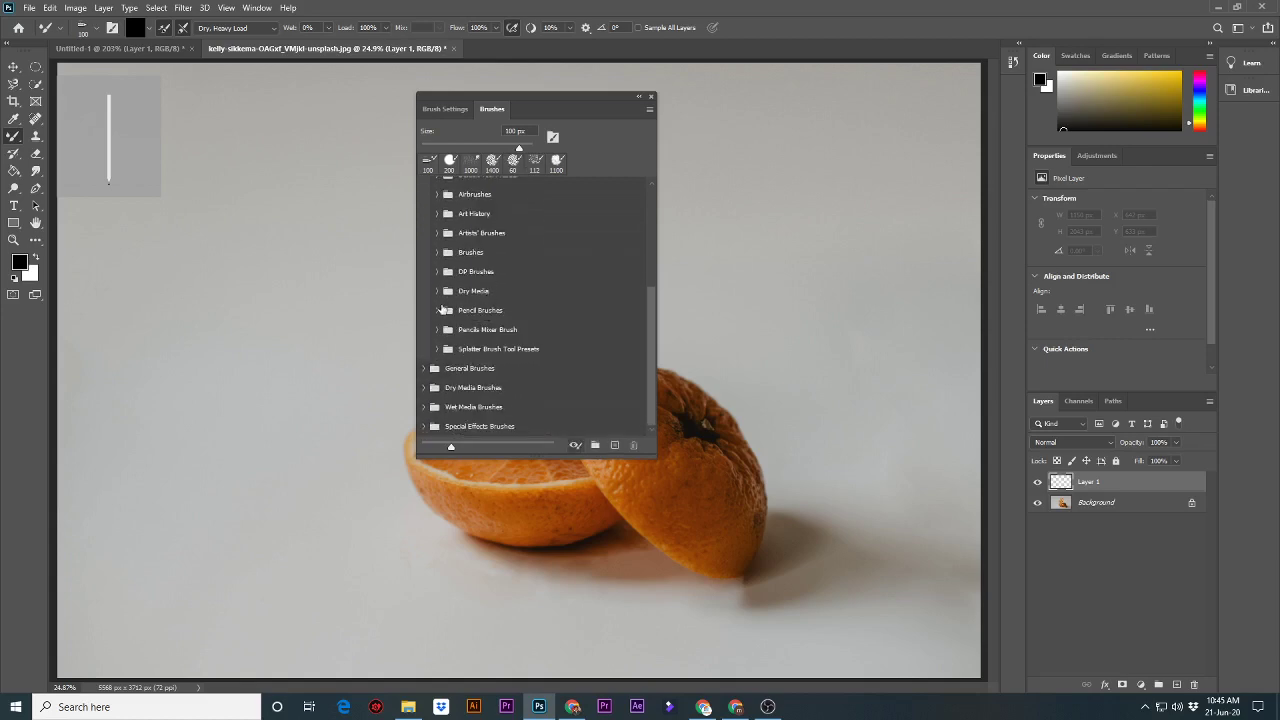
pyautogui.click(437, 310)
# Try the Sepia, Red, HB and 9B Pencil presets, returning to HB and Red.
pyautogui.scroll(-1, 528, 362)
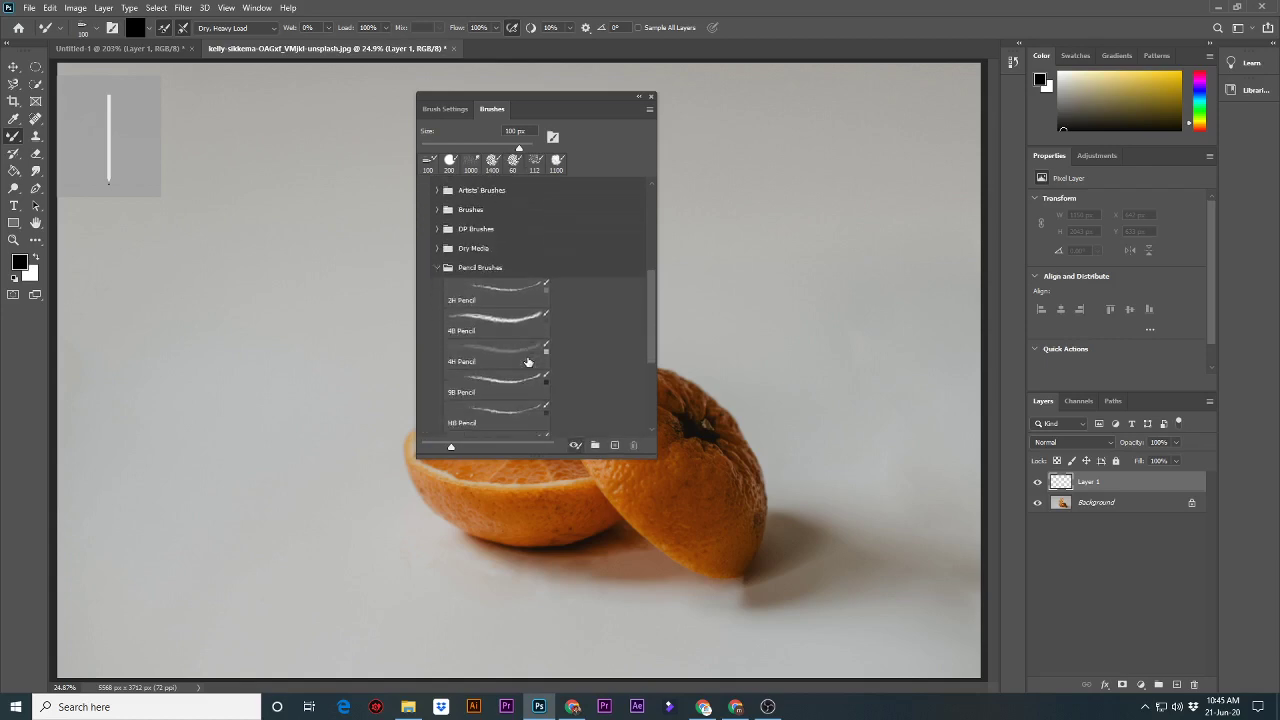
pyautogui.scroll(-1, 529, 363)
pyautogui.scroll(-1, 535, 360)
pyautogui.scroll(-1, 546, 352)
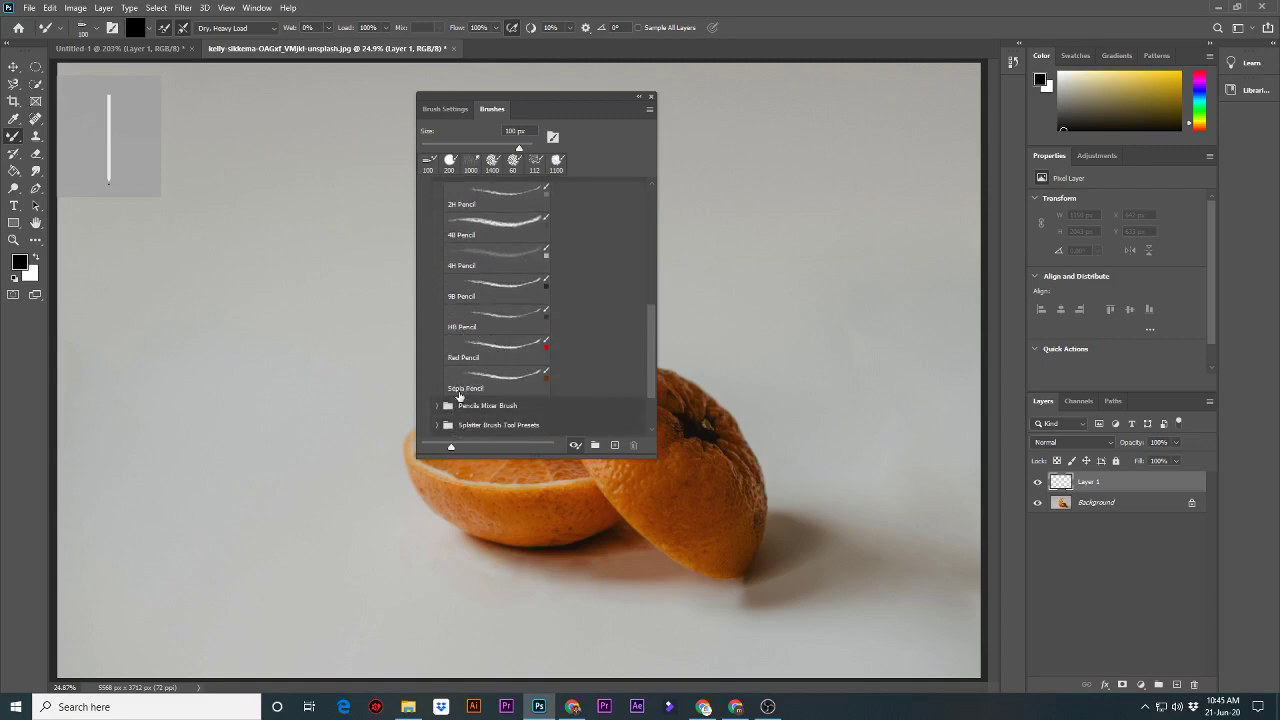
pyautogui.click(459, 396)
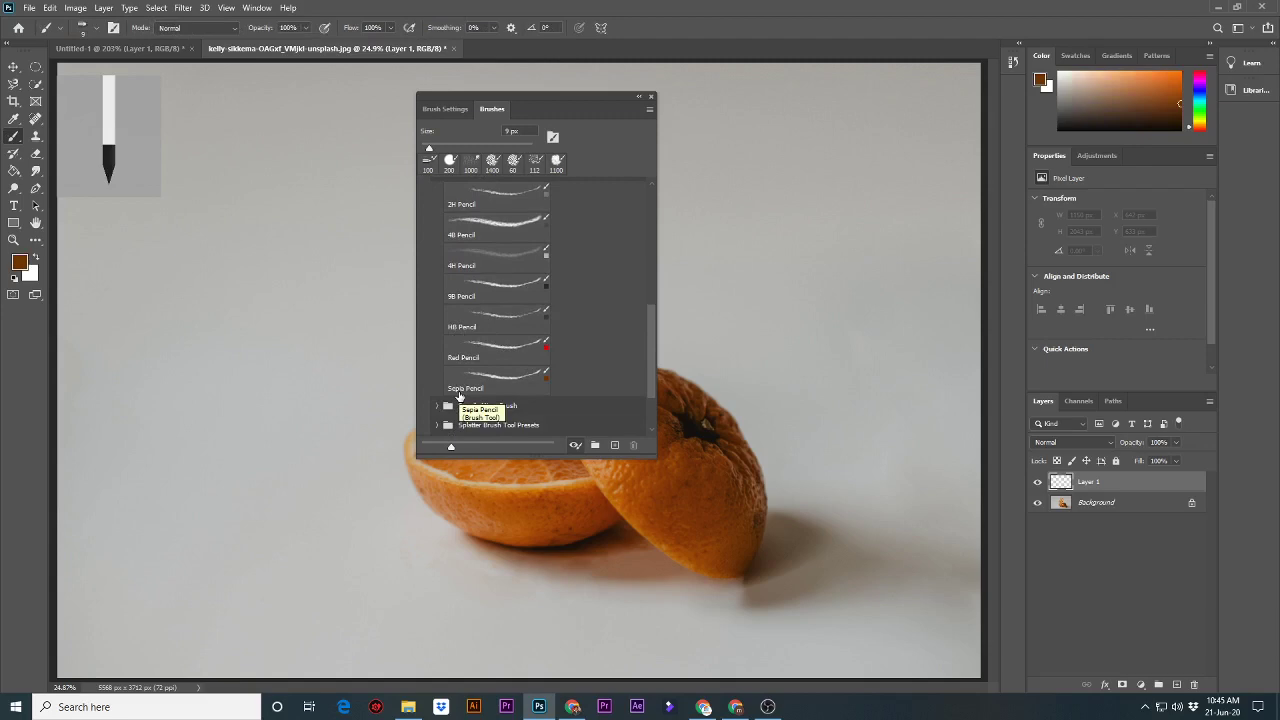
pyautogui.click(466, 362)
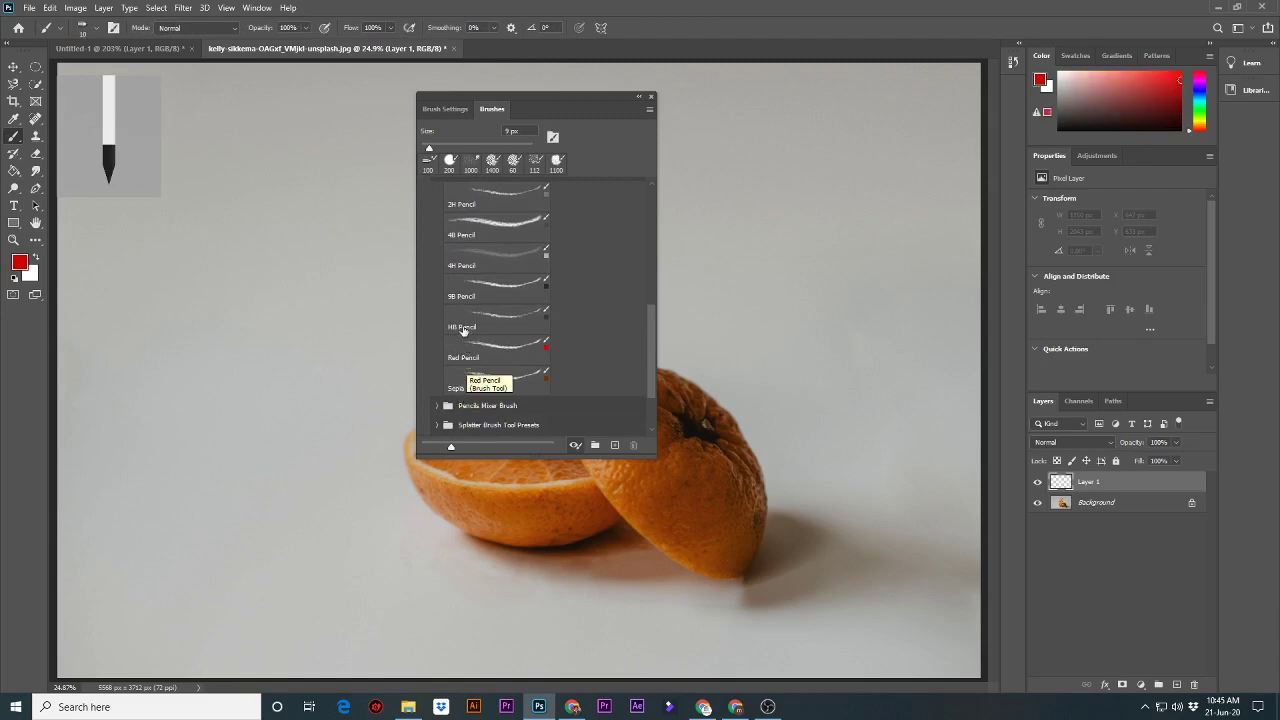
pyautogui.click(462, 330)
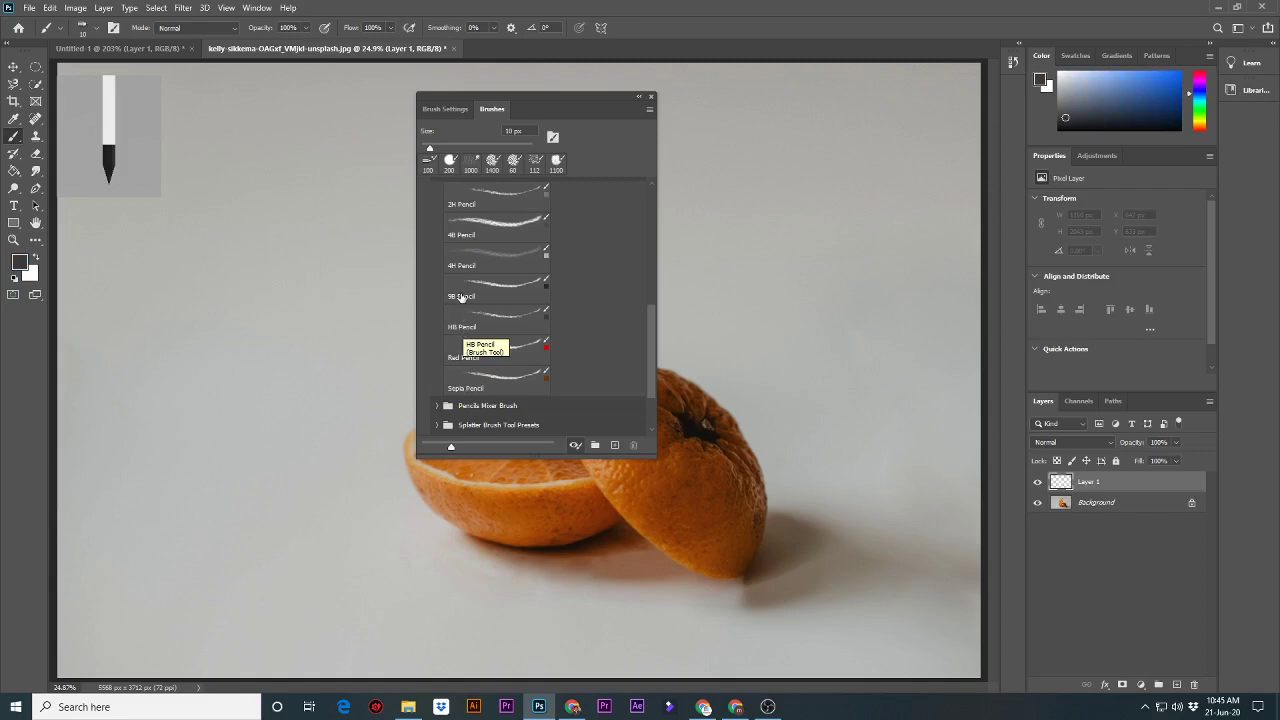
pyautogui.click(461, 297)
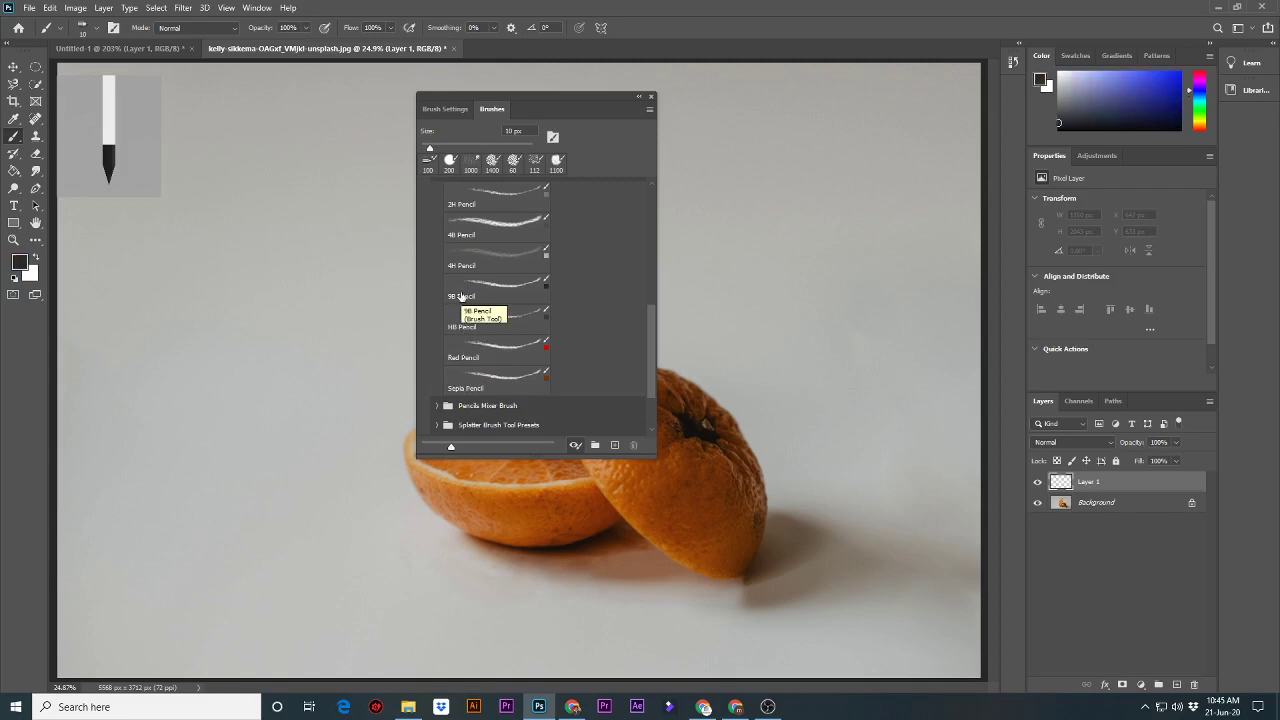
pyautogui.click(505, 333)
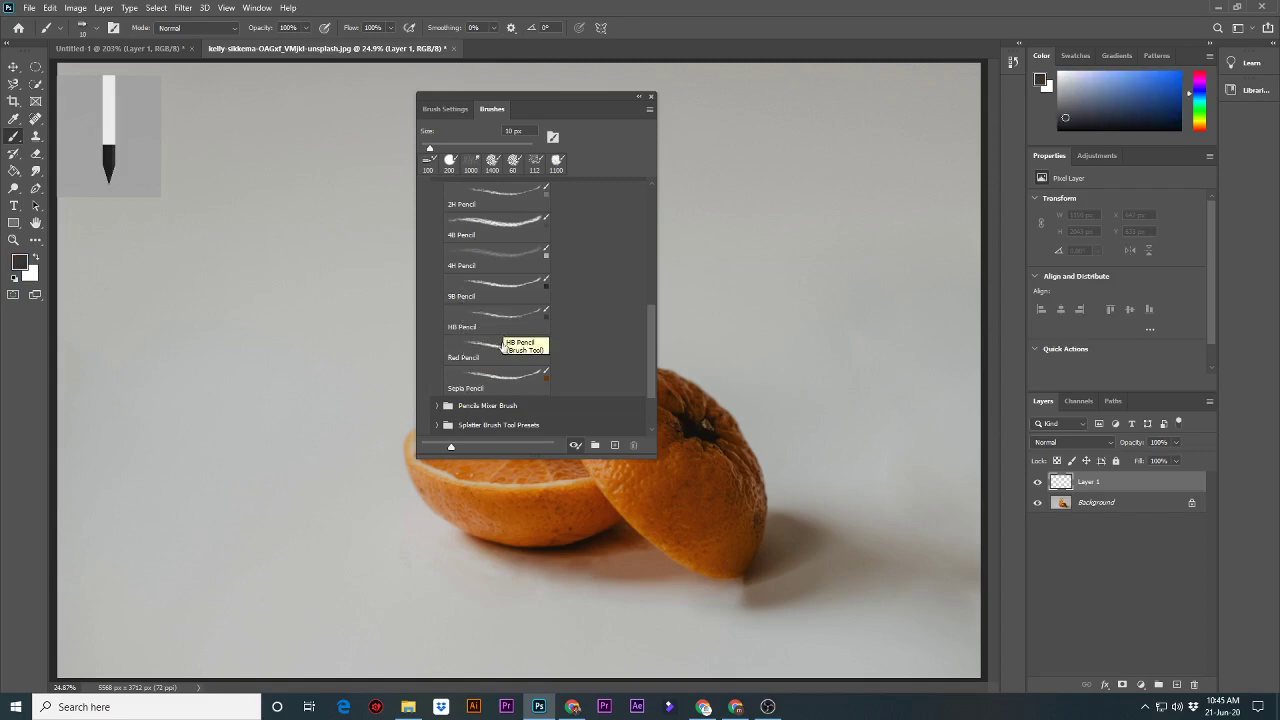
pyautogui.click(499, 365)
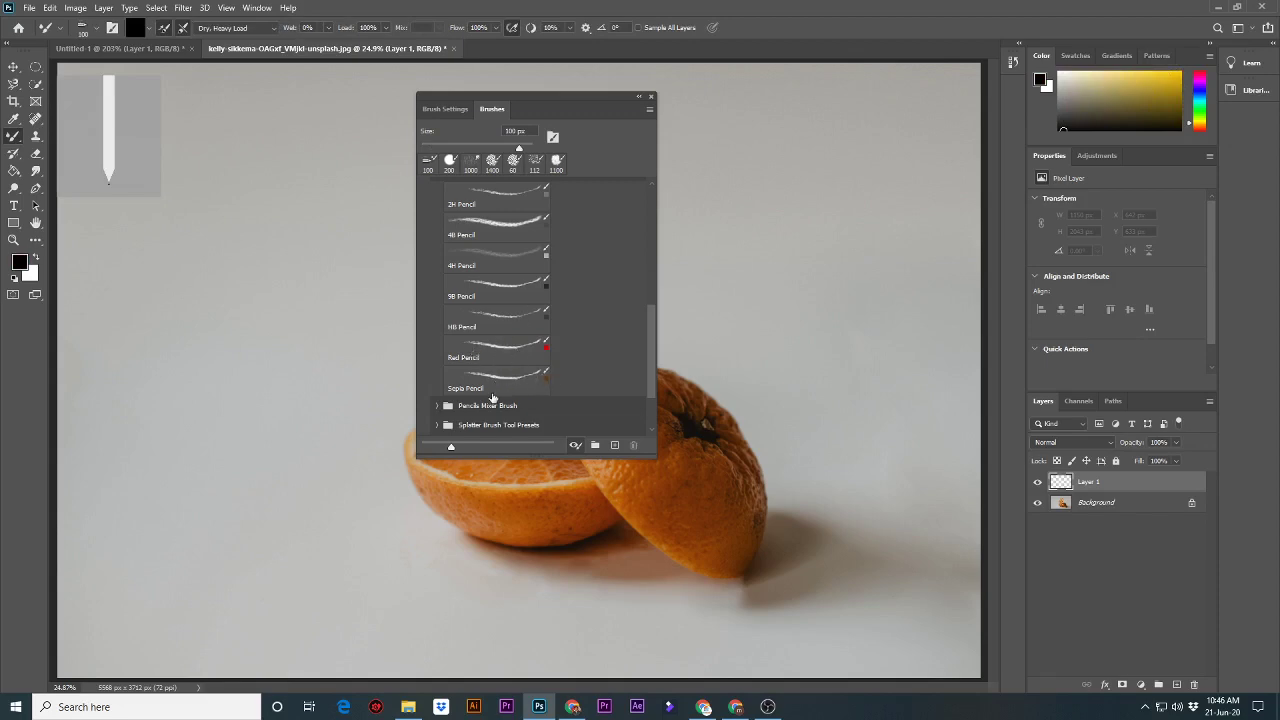
# Cycle through Red, Sepia, HB, 9B, 4H and 4B Pencil, settling on 2H Pencil.
pyautogui.click(464, 350)
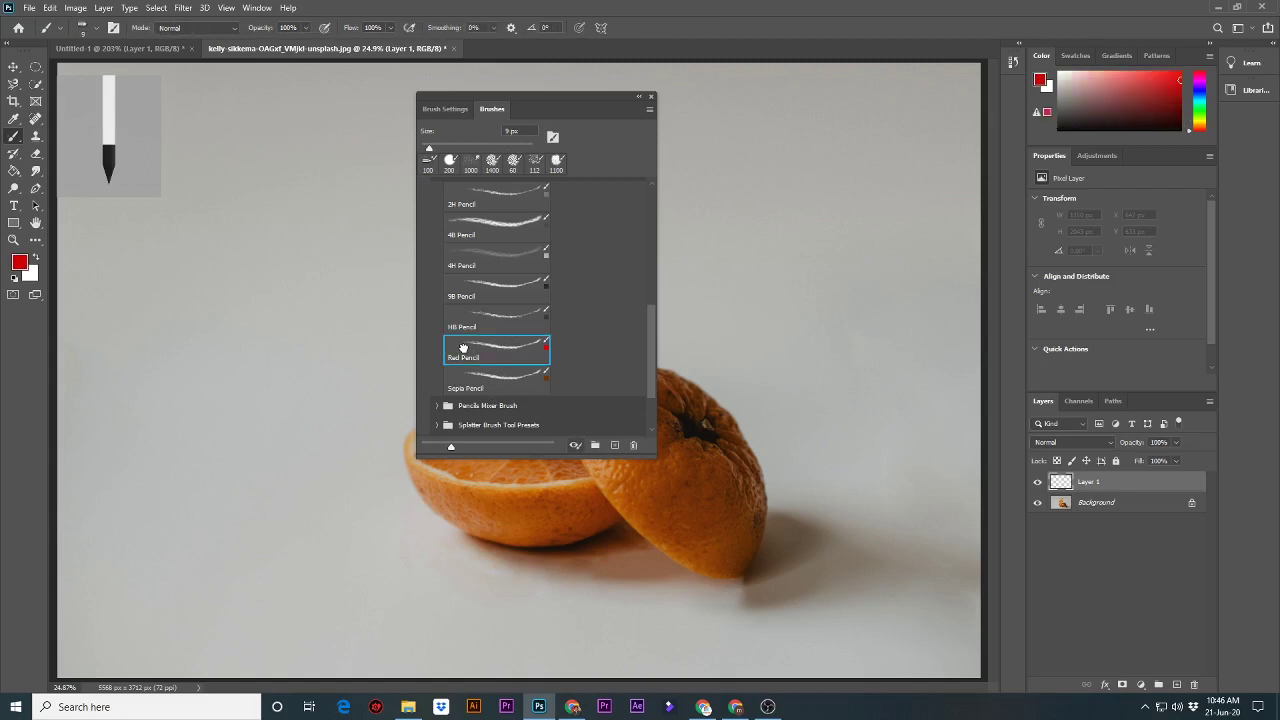
pyautogui.click(509, 380)
pyautogui.click(517, 355)
pyautogui.click(526, 319)
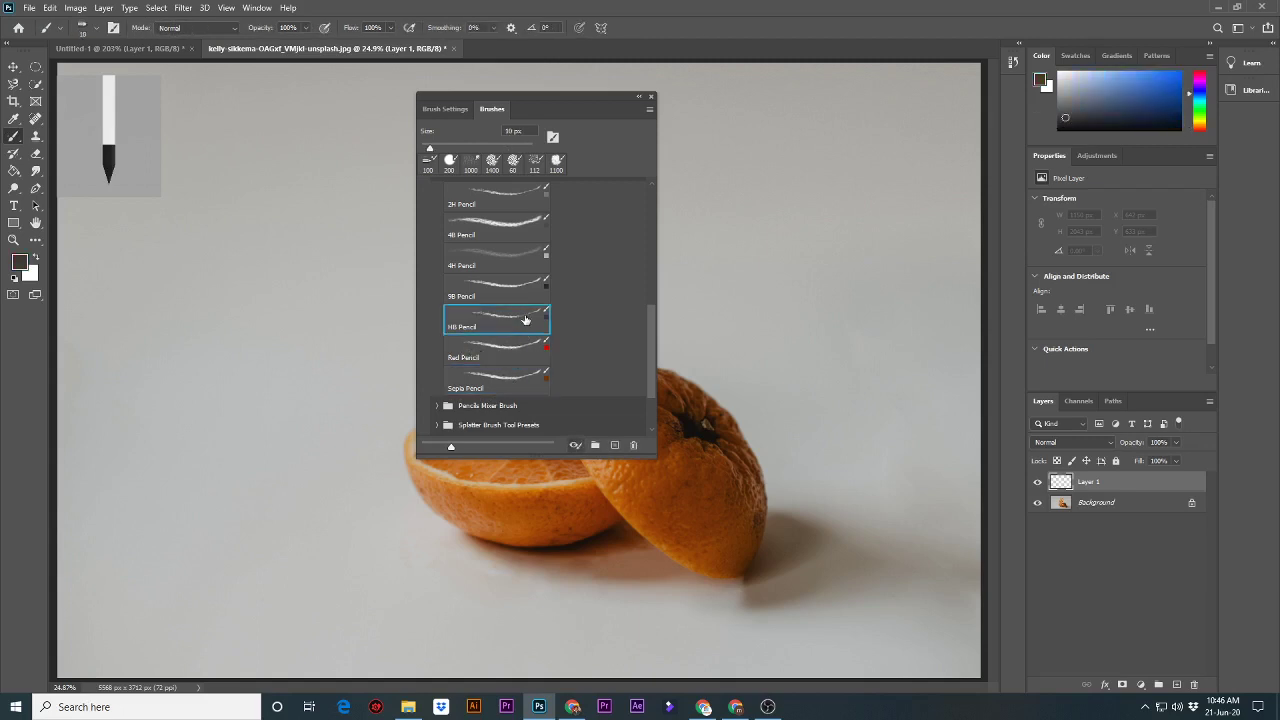
pyautogui.click(526, 287)
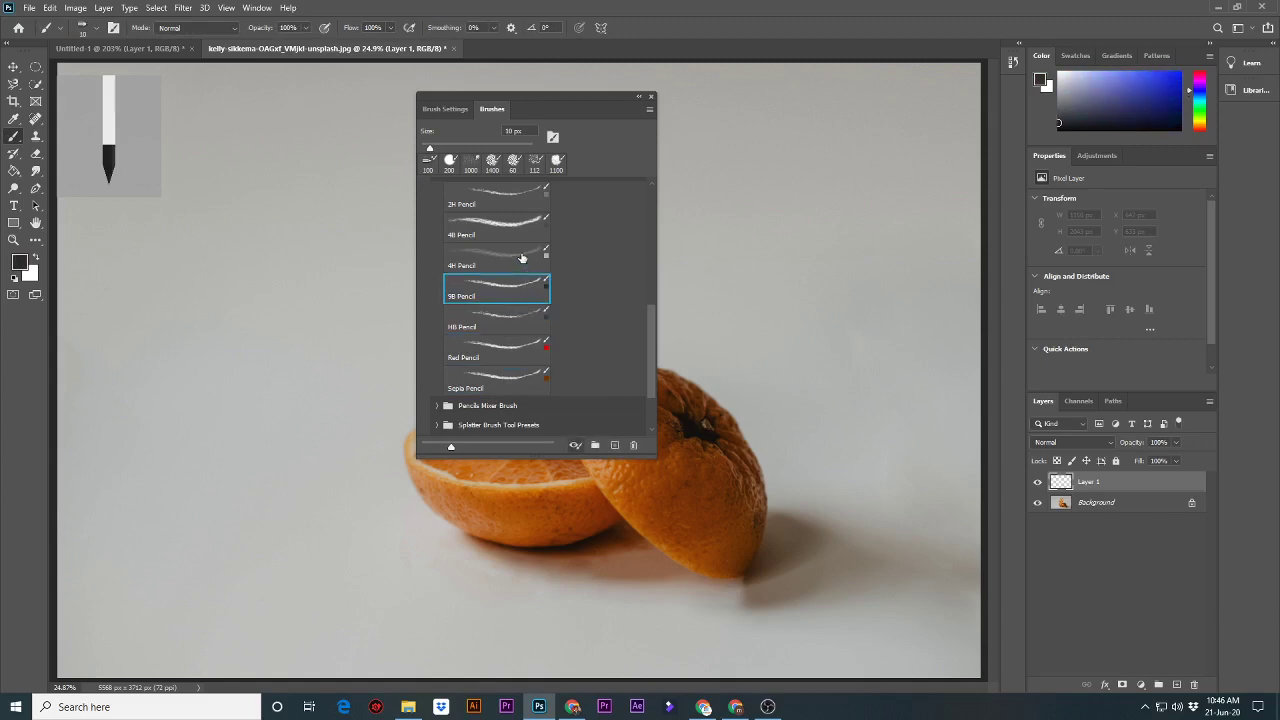
pyautogui.click(516, 256)
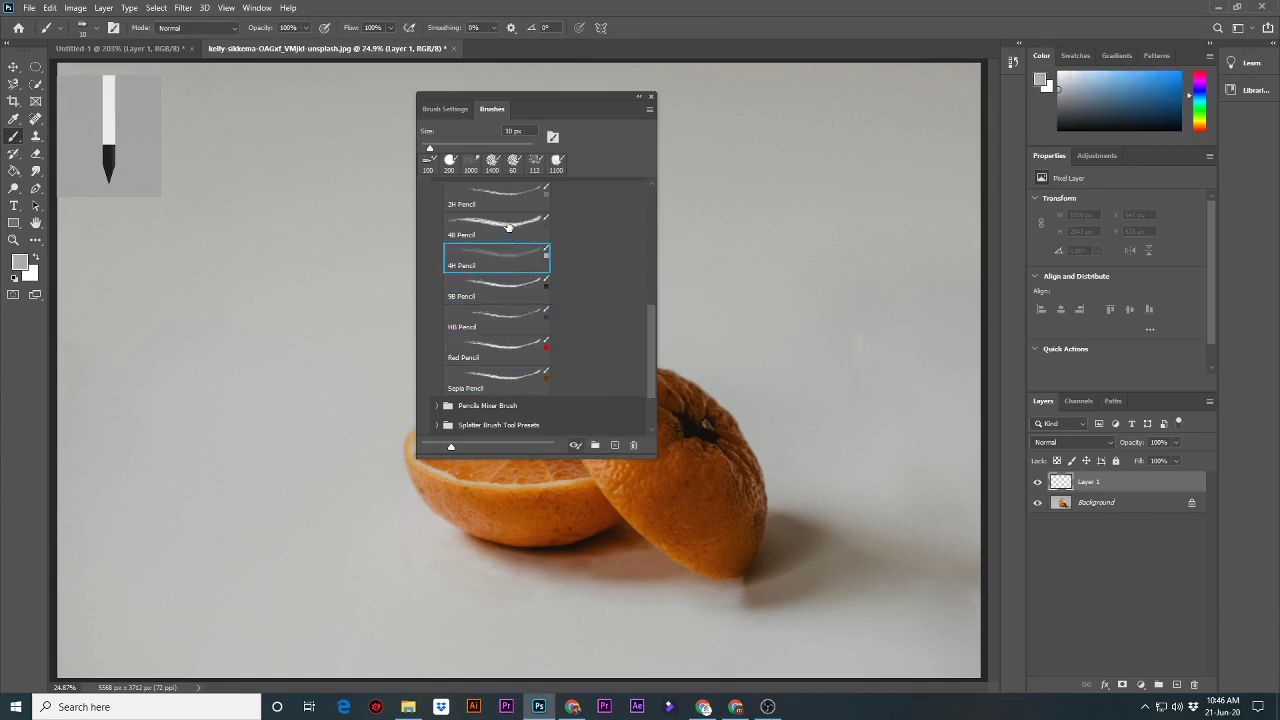
pyautogui.click(508, 228)
pyautogui.click(502, 200)
# Collapse the Pencil Brushes folder and expand Dry Media to browse its brushes.
pyautogui.scroll(1, 501, 218)
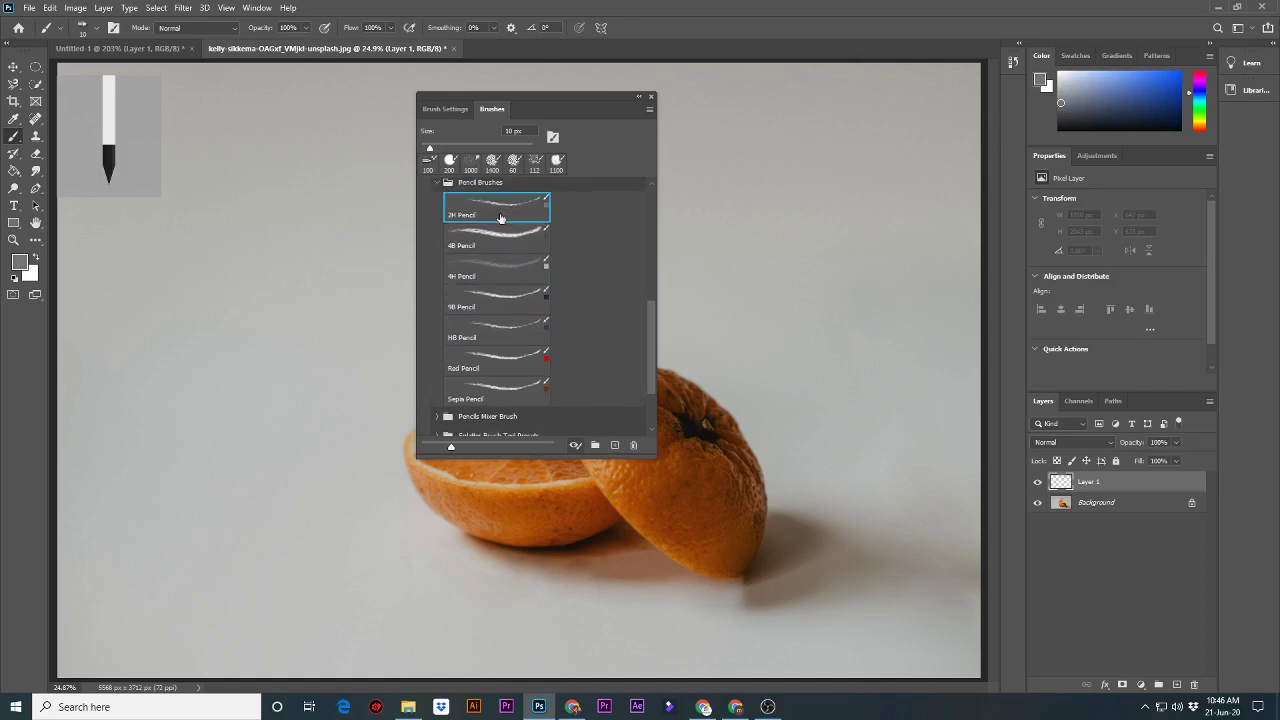
pyautogui.scroll(1, 501, 218)
pyautogui.click(436, 196)
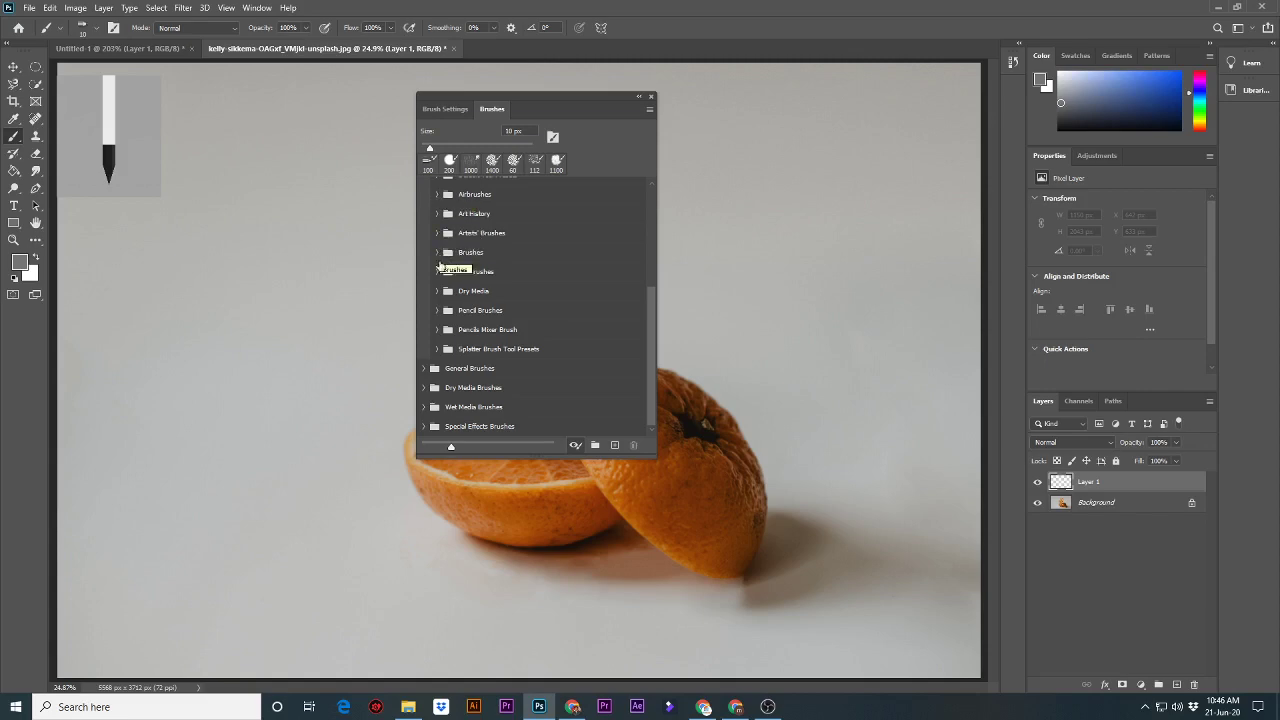
pyautogui.click(436, 291)
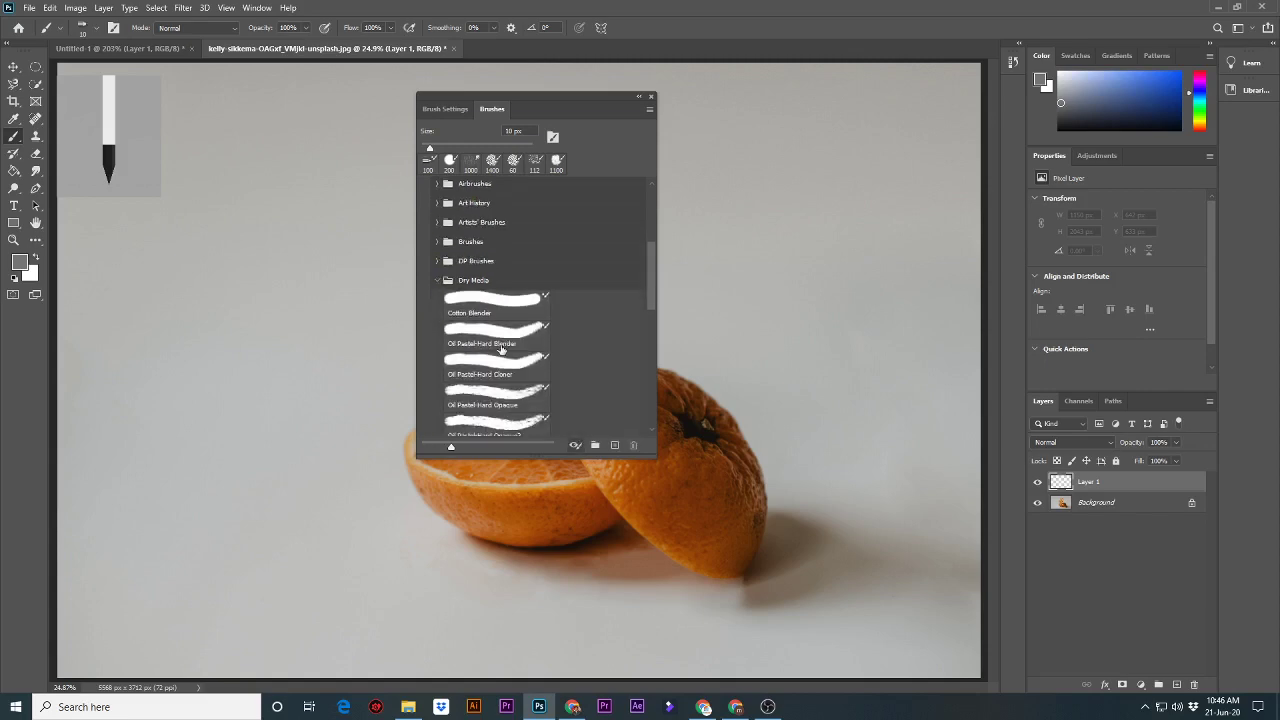
pyautogui.scroll(-2, 502, 348)
pyautogui.scroll(-2, 502, 348)
pyautogui.scroll(-2, 502, 348)
pyautogui.scroll(-2, 502, 348)
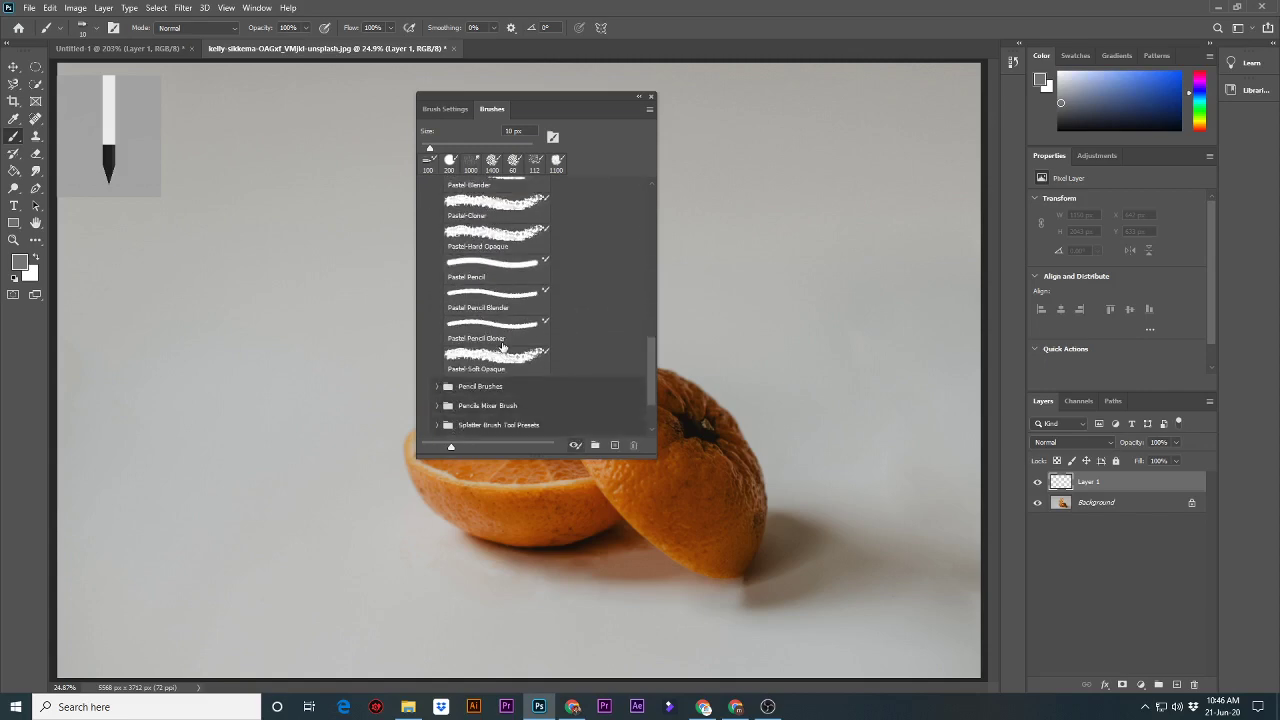
pyautogui.scroll(-2, 502, 345)
# Return to the top of the Dry Media group and collapse it.
pyautogui.scroll(2, 503, 340)
pyautogui.scroll(2, 500, 335)
pyautogui.scroll(2, 496, 328)
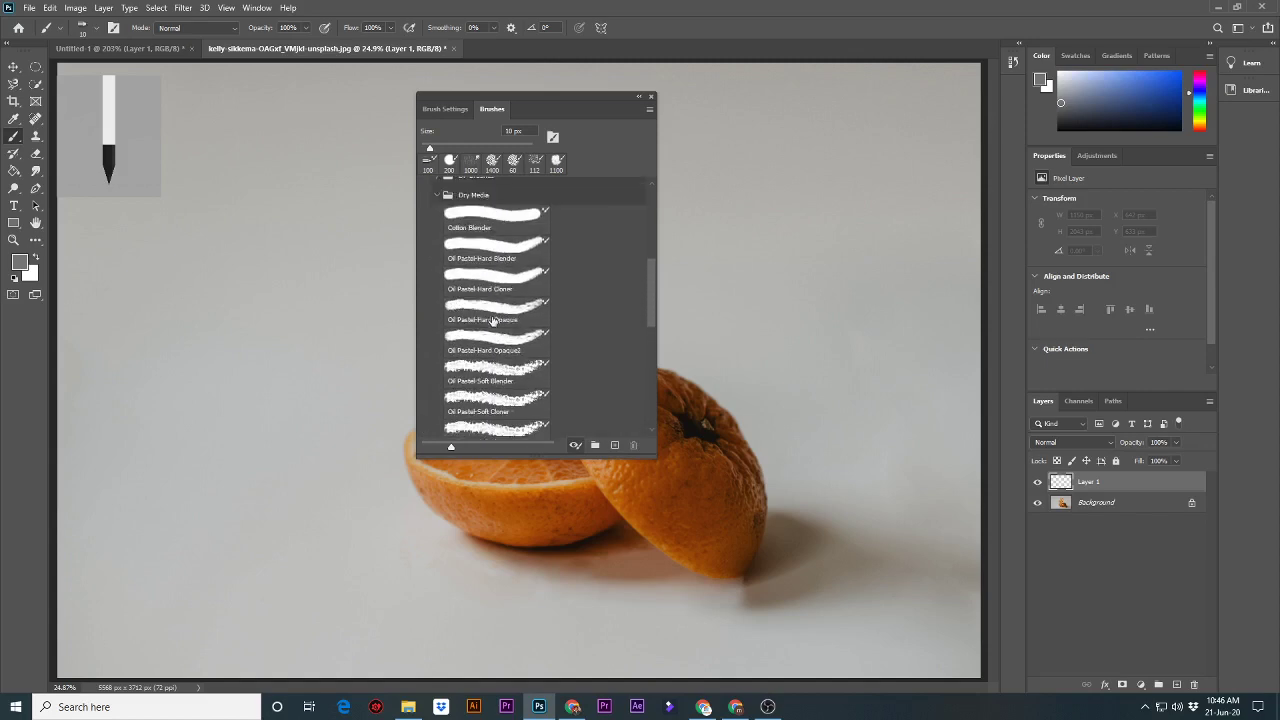
pyautogui.scroll(2, 492, 320)
pyautogui.scroll(2, 492, 320)
pyautogui.scroll(2, 492, 320)
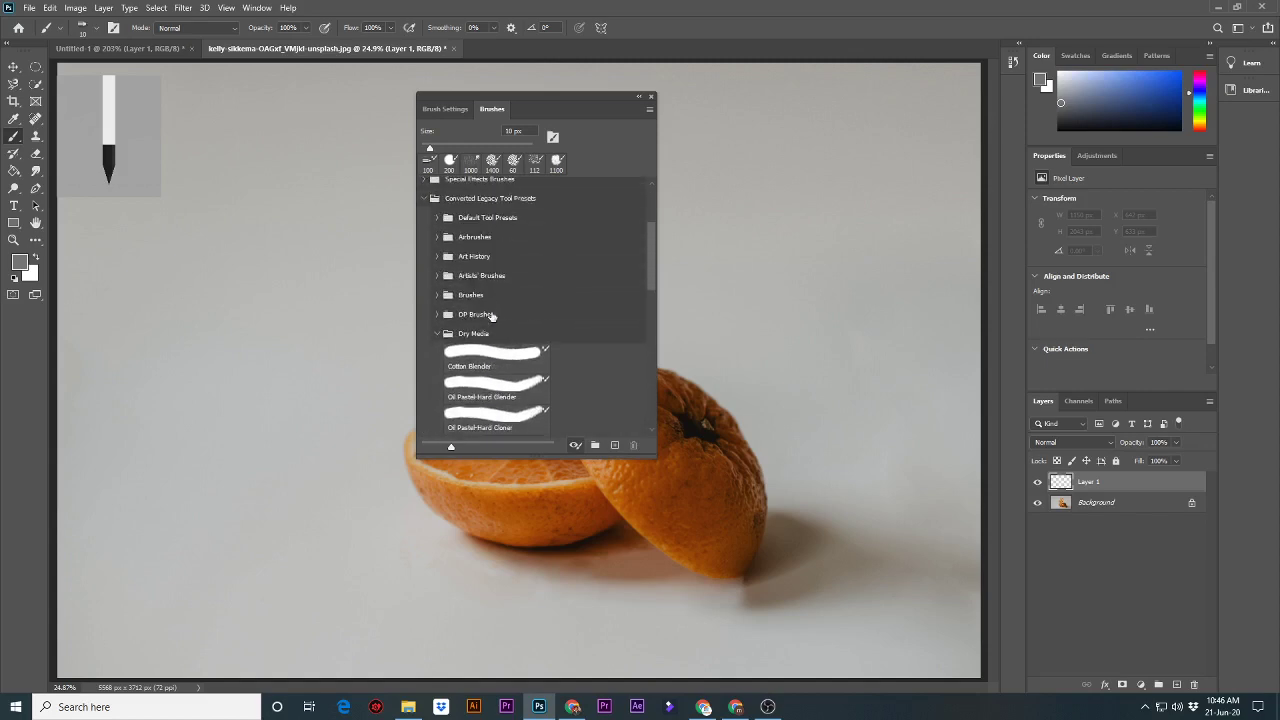
pyautogui.scroll(2, 492, 319)
pyautogui.scroll(2, 492, 318)
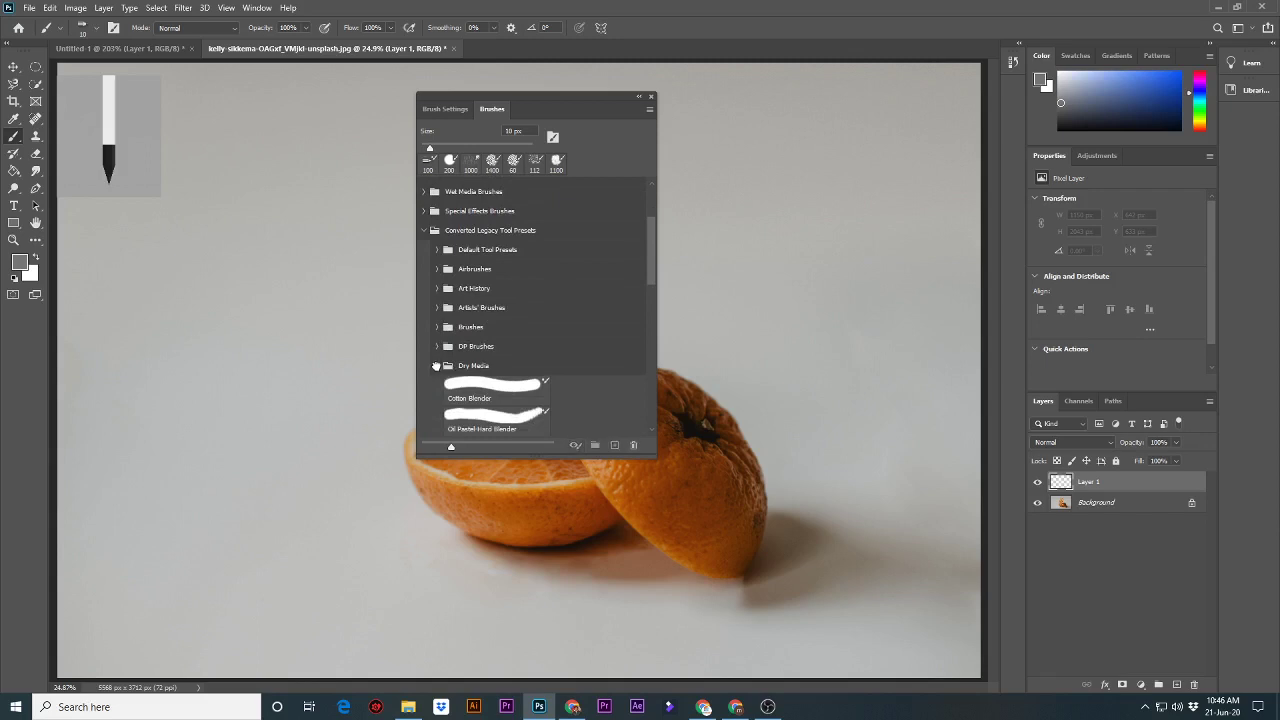
pyautogui.click(437, 366)
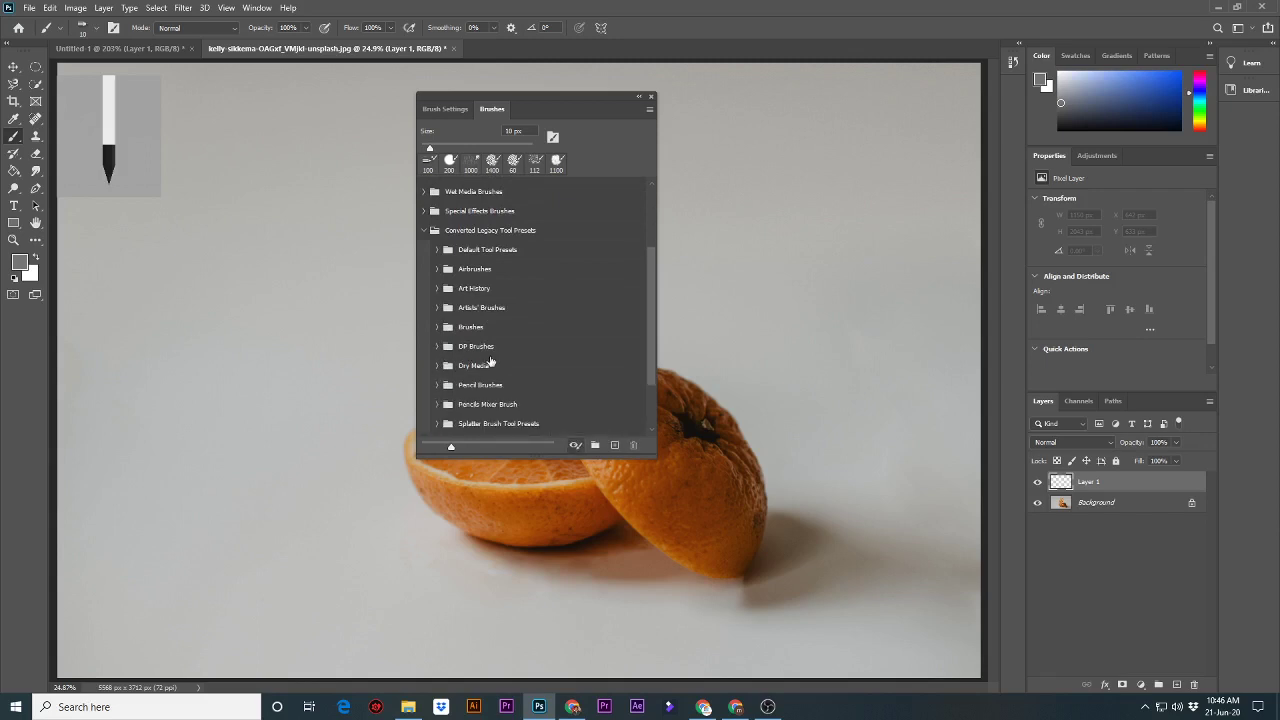
pyautogui.scroll(-1, 490, 361)
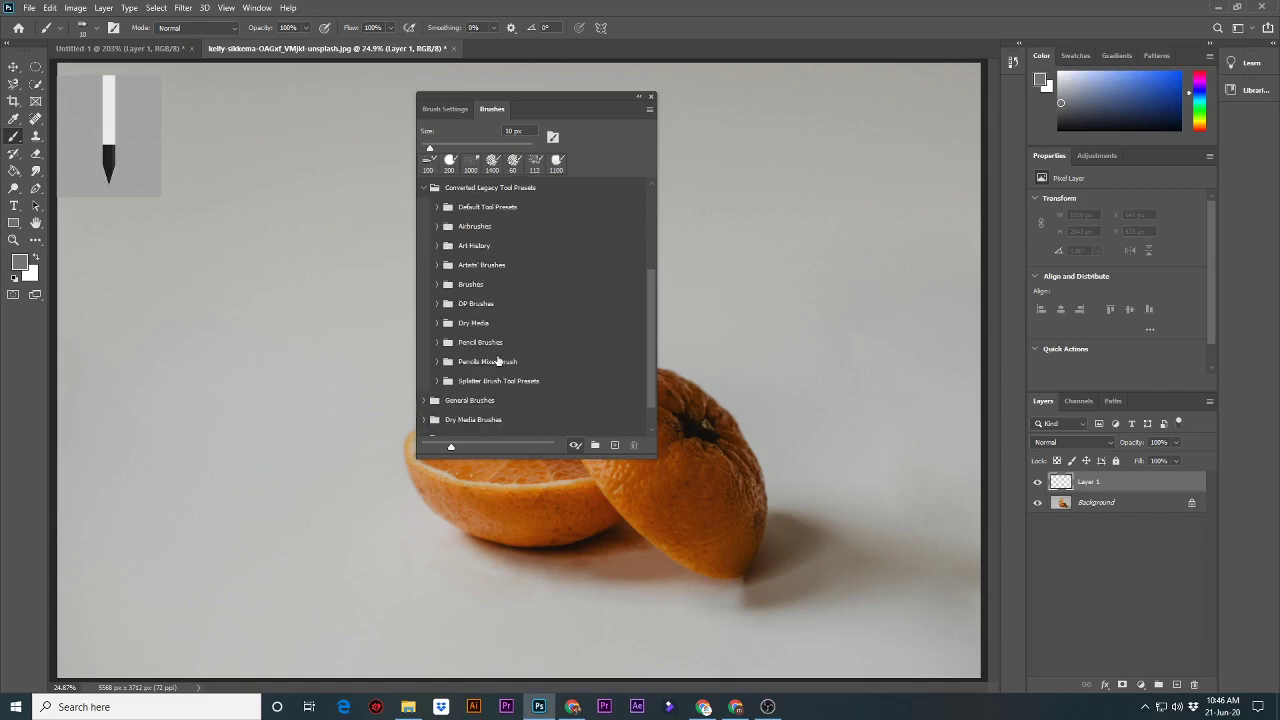
pyautogui.scroll(-1, 490, 365)
pyautogui.scroll(-1, 490, 368)
pyautogui.scroll(2, 485, 350)
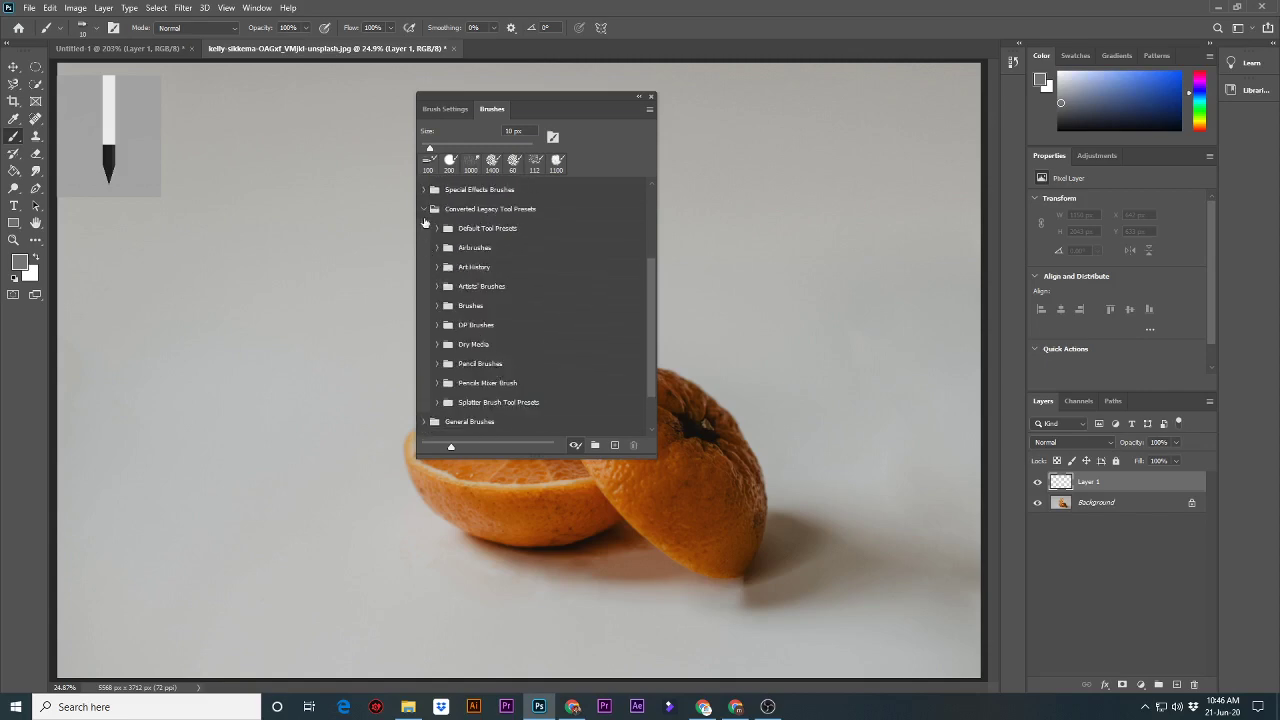
# Reopen and browse the Converted Legacy Tool Presets group, then collapse it.
pyautogui.click(423, 210)
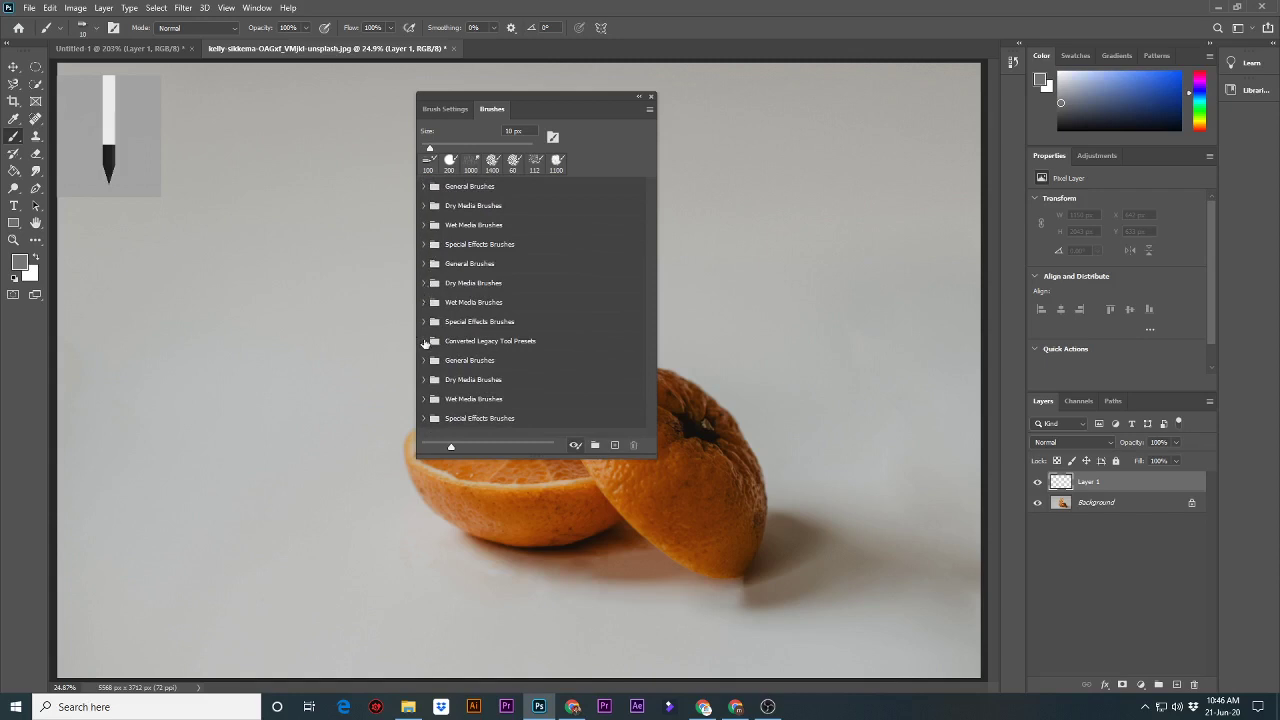
pyautogui.click(424, 341)
pyautogui.scroll(-2, 430, 343)
pyautogui.scroll(-2, 446, 345)
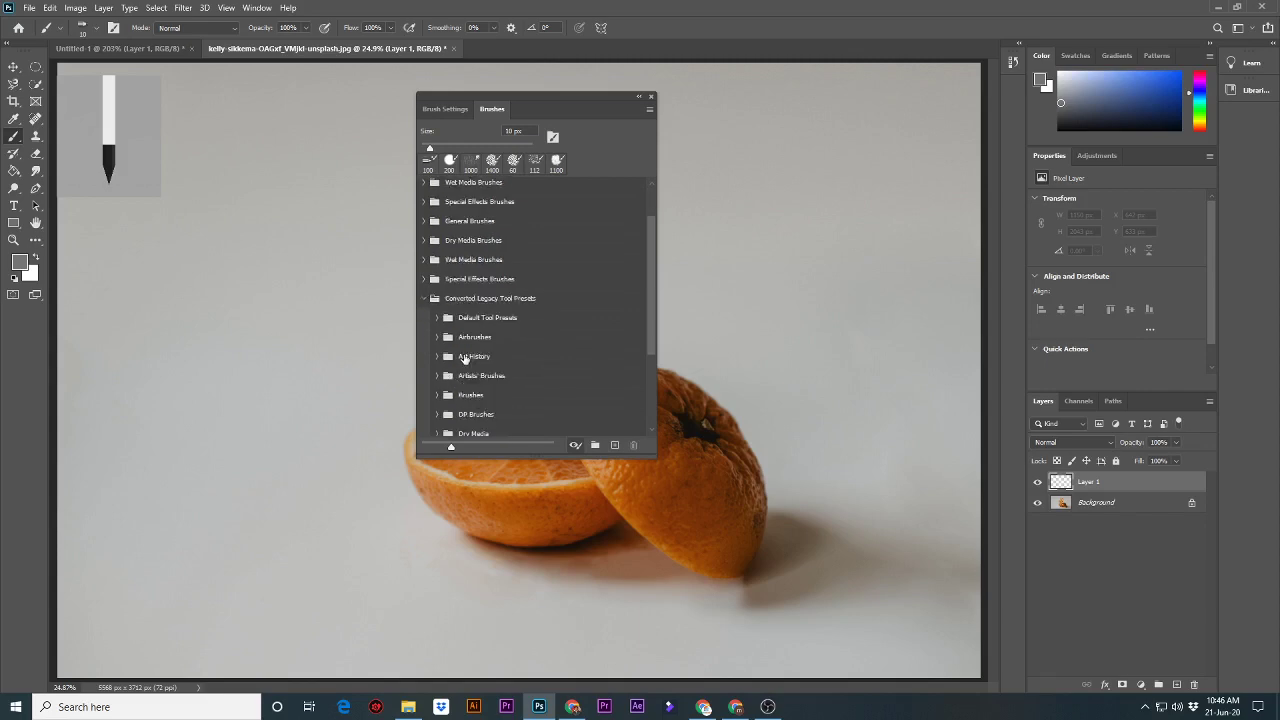
pyautogui.scroll(-2, 446, 345)
pyautogui.scroll(-1, 455, 352)
pyautogui.scroll(-2, 446, 342)
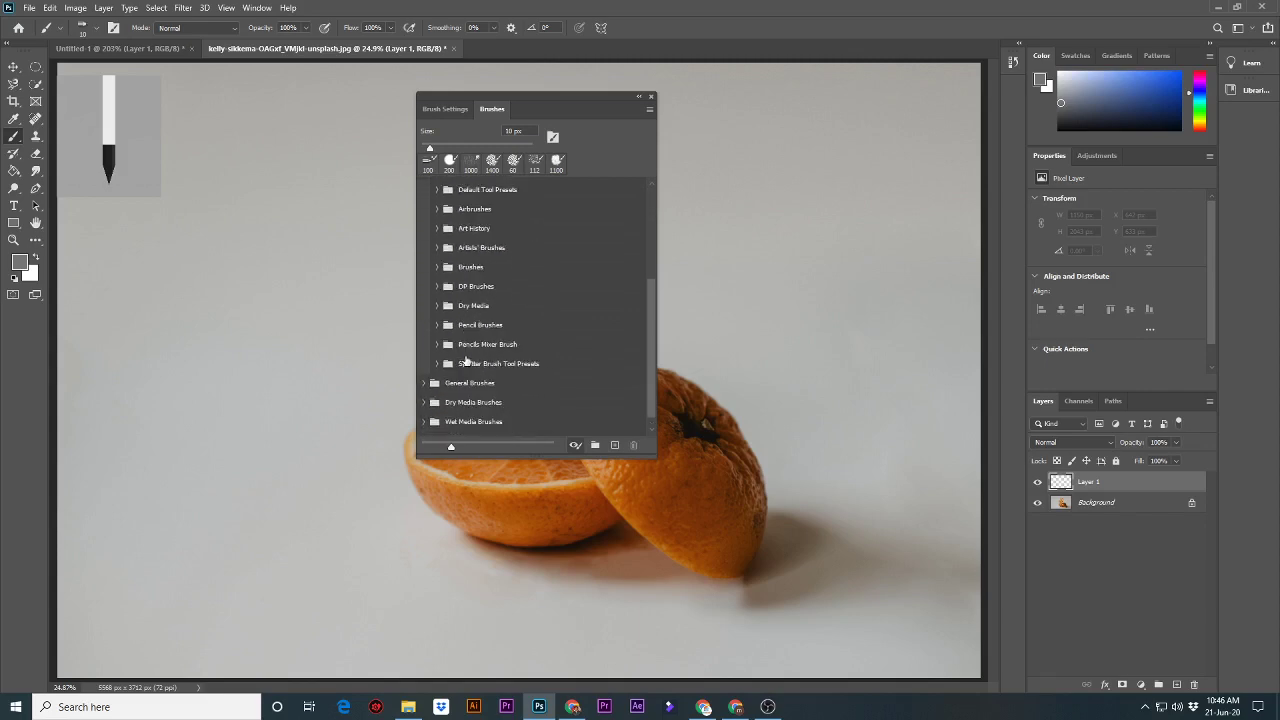
pyautogui.scroll(3, 446, 333)
pyautogui.click(424, 215)
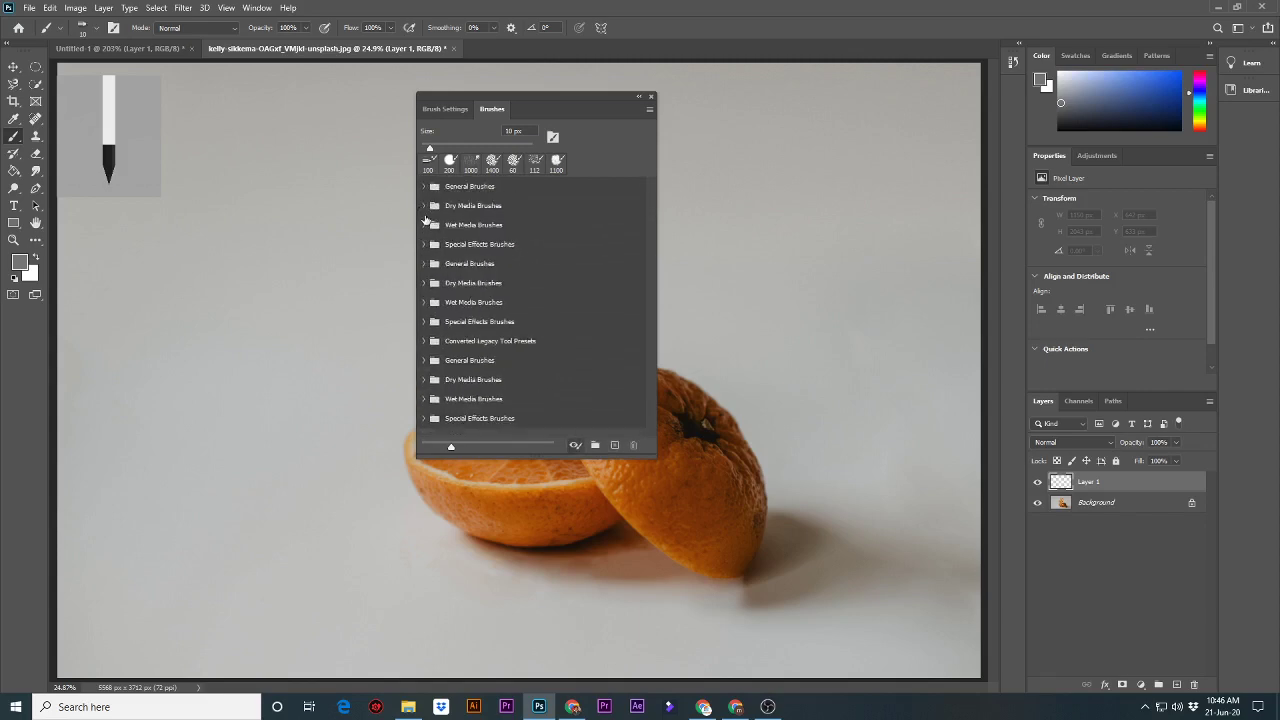
# Expand, browse and collapse the General Brushes and Special Effects Brushes groups.
pyautogui.click(424, 360)
pyautogui.scroll(-1, 510, 265)
pyautogui.scroll(-2, 510, 265)
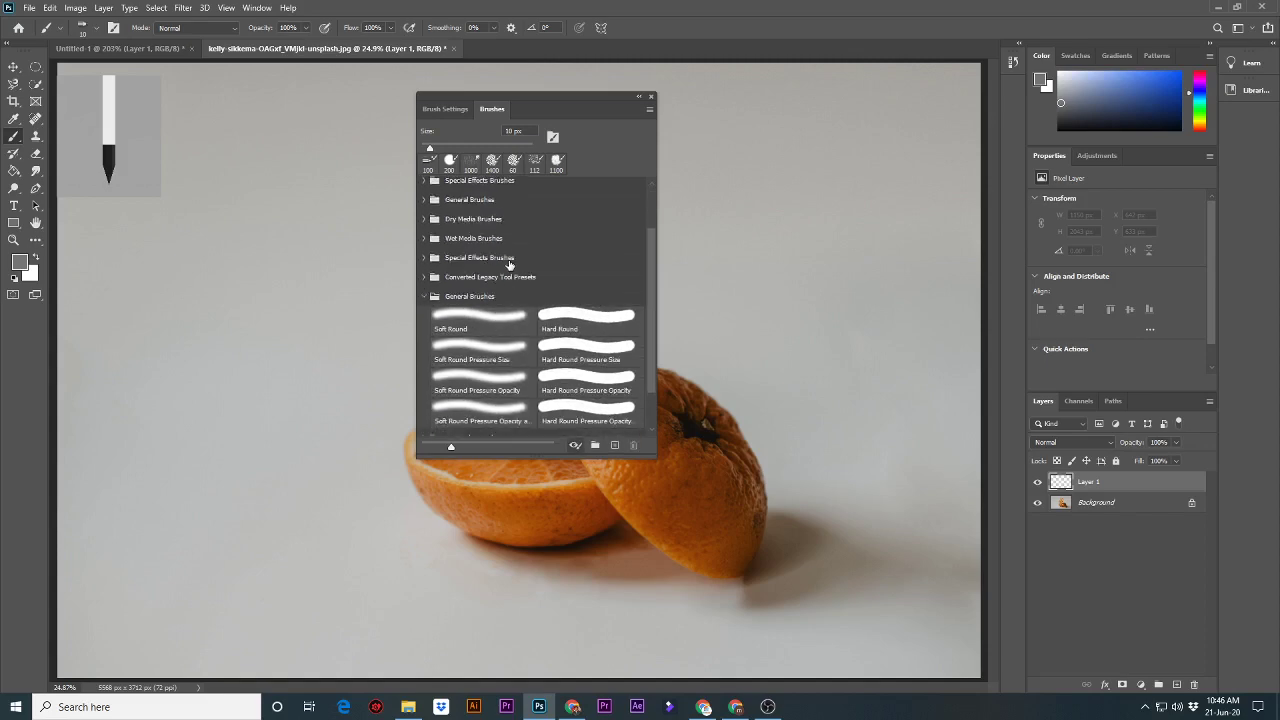
pyautogui.scroll(-2, 510, 266)
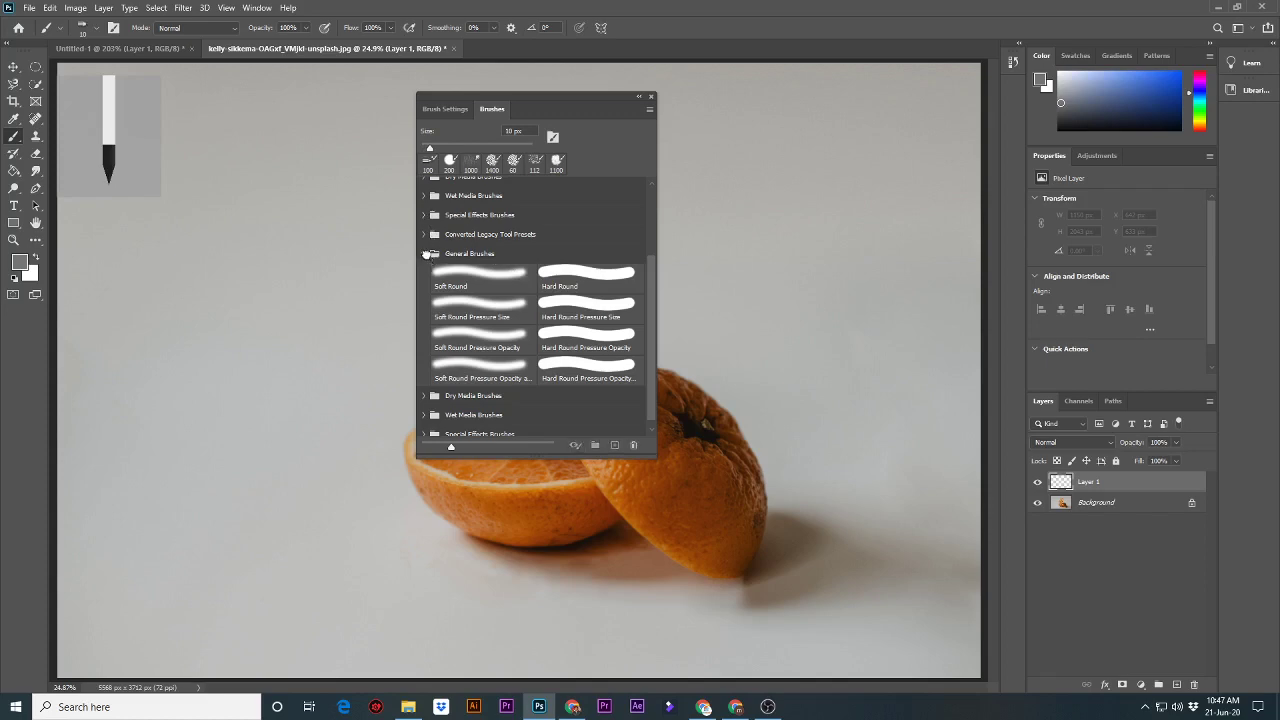
pyautogui.click(424, 254)
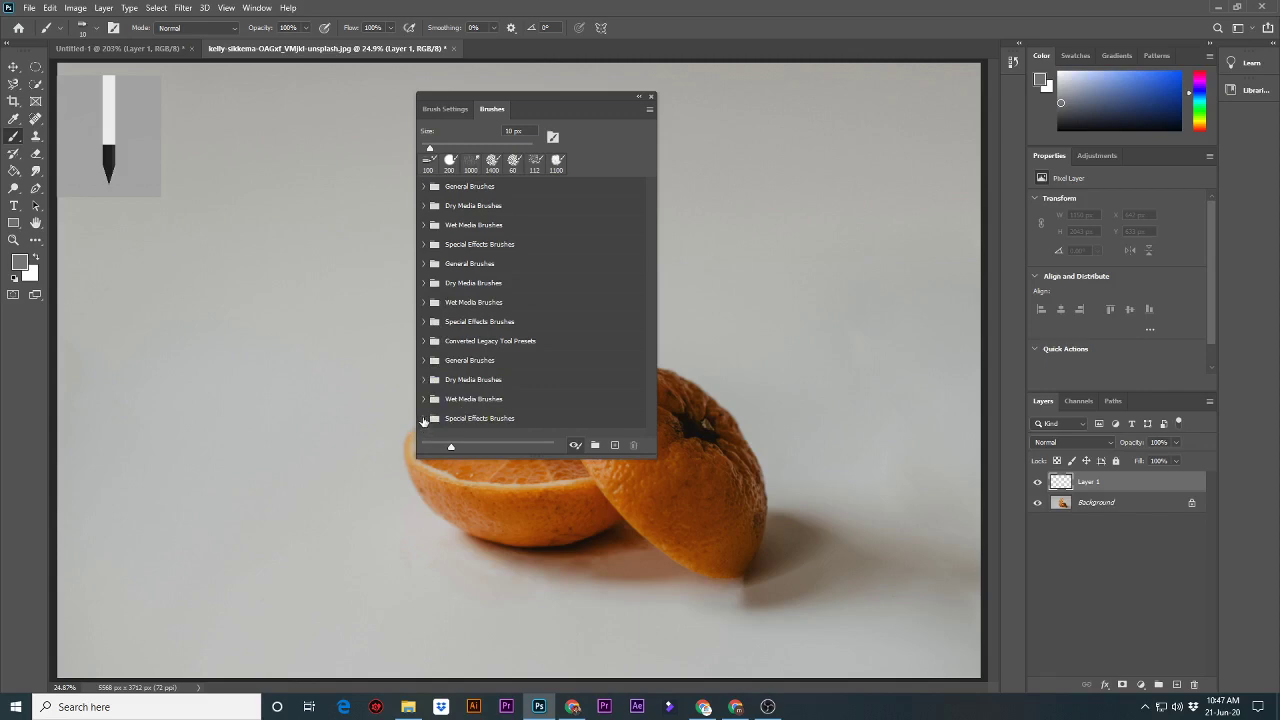
pyautogui.click(423, 421)
pyautogui.scroll(-1, 529, 346)
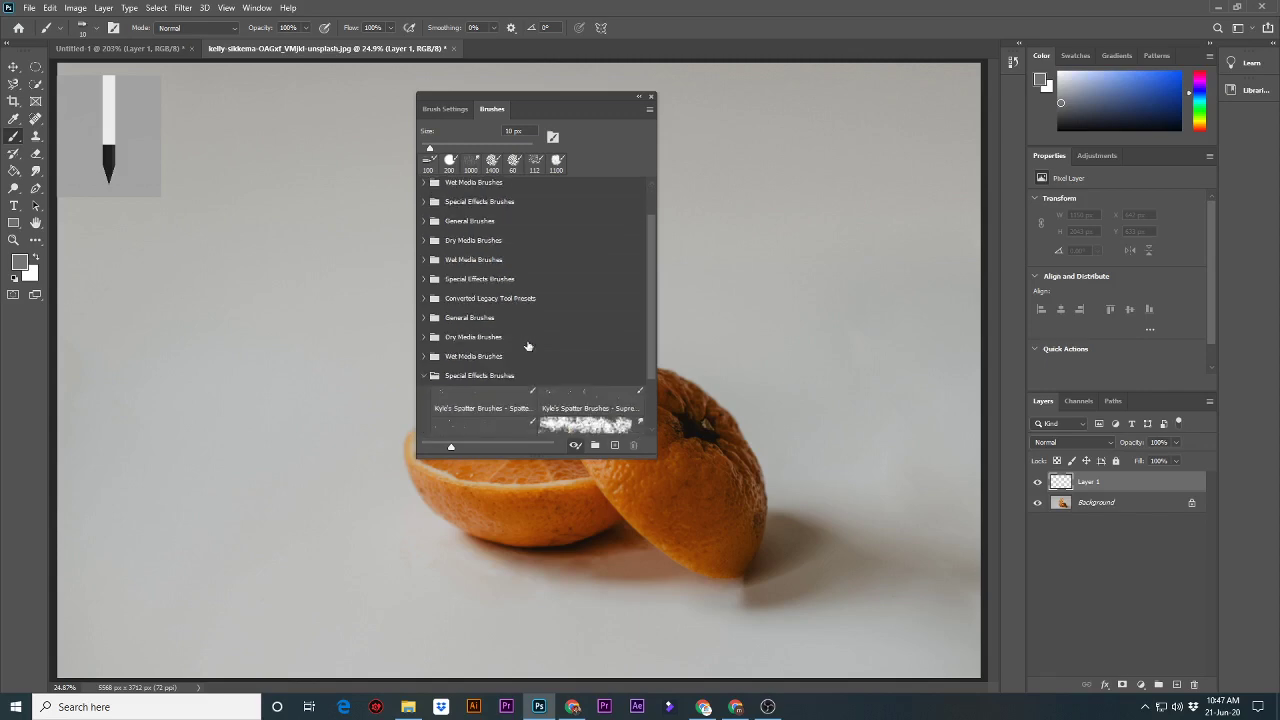
pyautogui.scroll(-1, 529, 346)
pyautogui.scroll(-1, 529, 346)
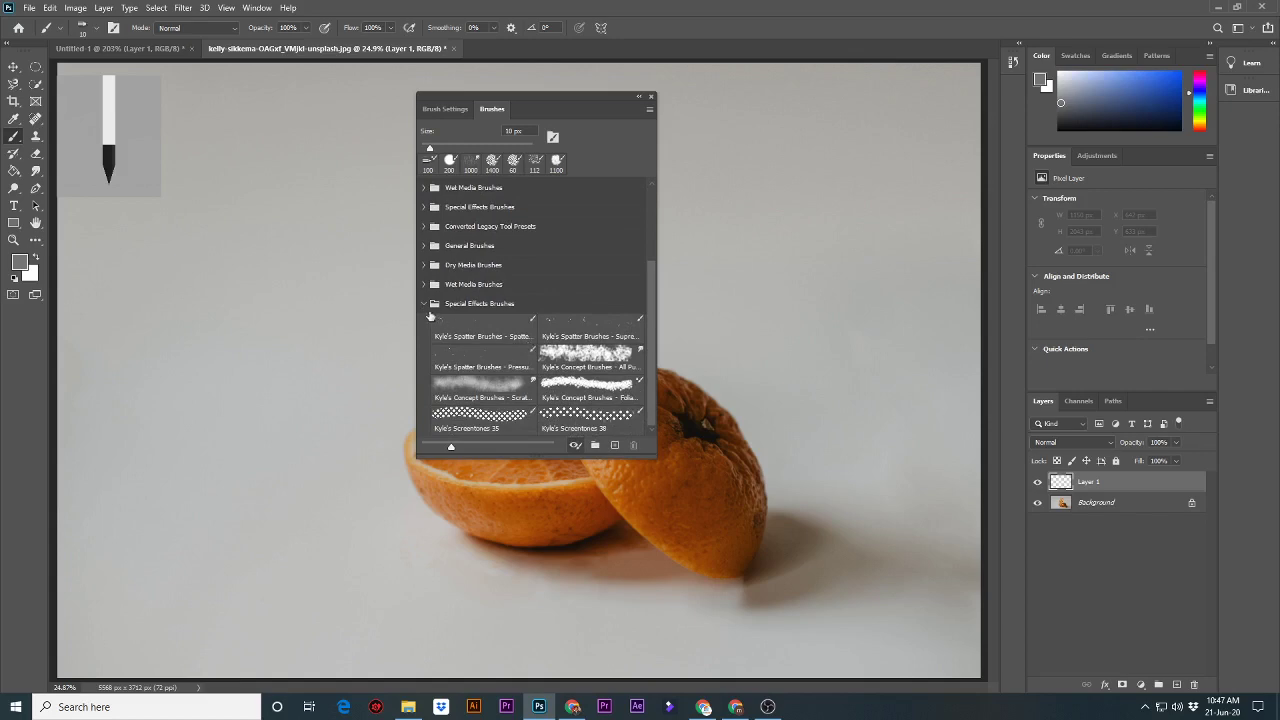
pyautogui.click(423, 304)
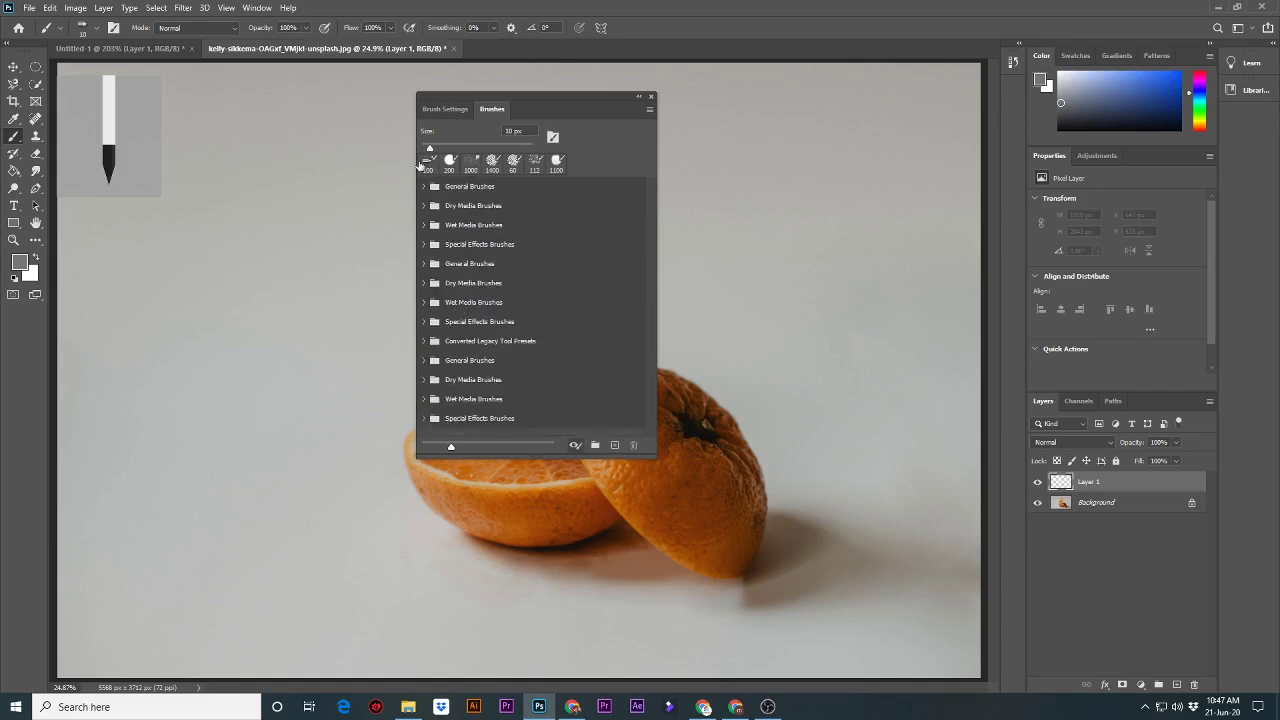
# Paint grey butterflies with the butterfly tip, enlarging it for two large stamps.
pyautogui.click(445, 109)
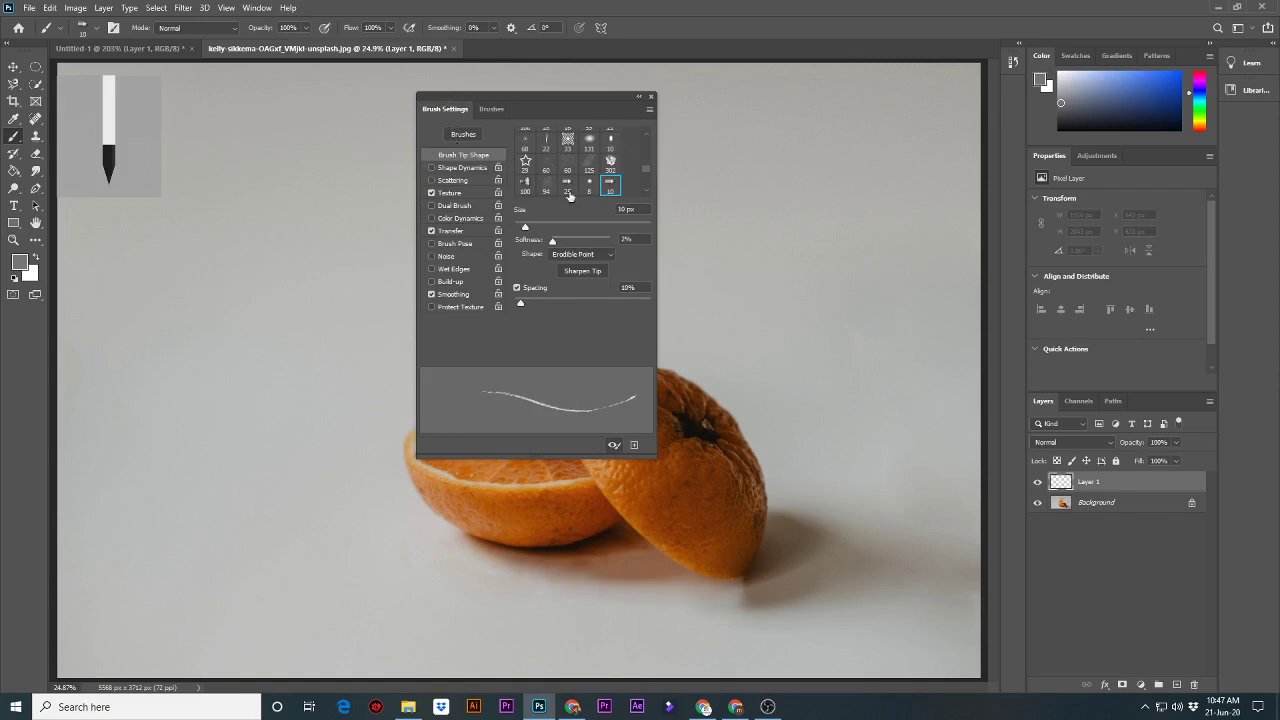
pyautogui.scroll(2, 609, 183)
pyautogui.scroll(2, 609, 183)
pyautogui.scroll(2, 600, 180)
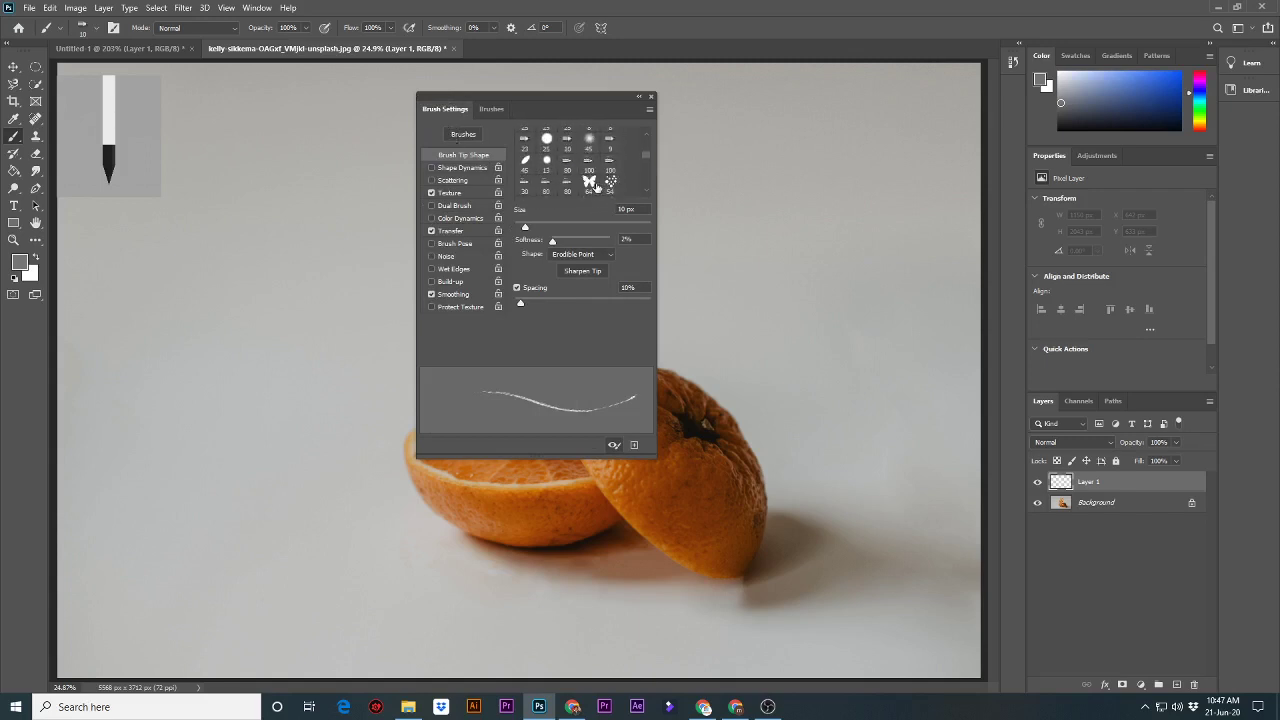
pyautogui.click(589, 182)
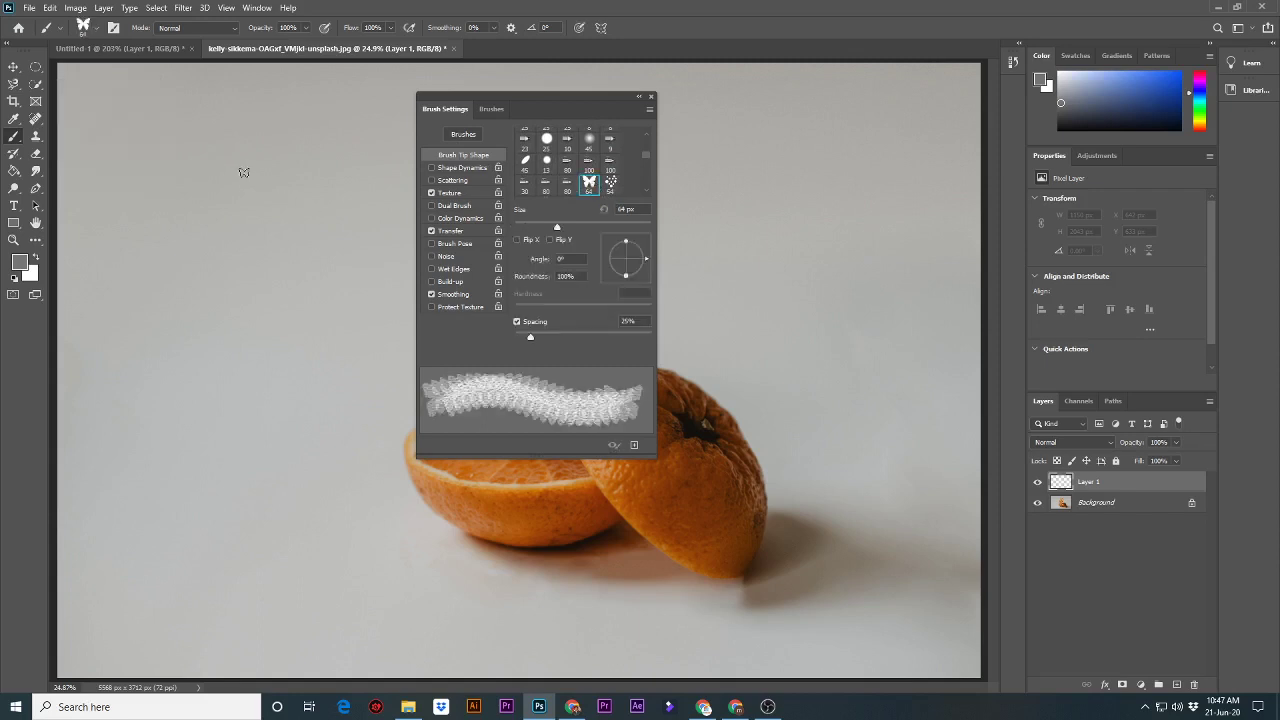
pyautogui.moveTo(243, 172); pyautogui.dragTo(241, 246)
pyautogui.click(272, 268)
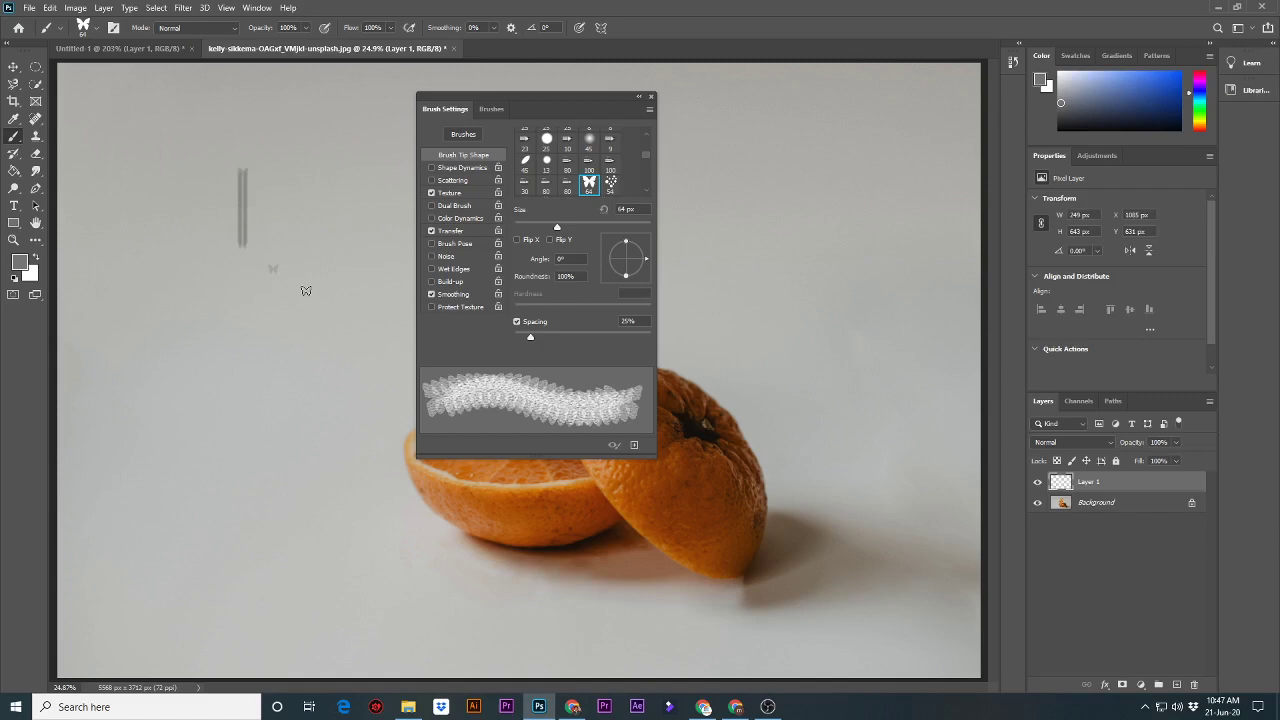
pyautogui.press(']')
pyautogui.press(']')
pyautogui.press(']')
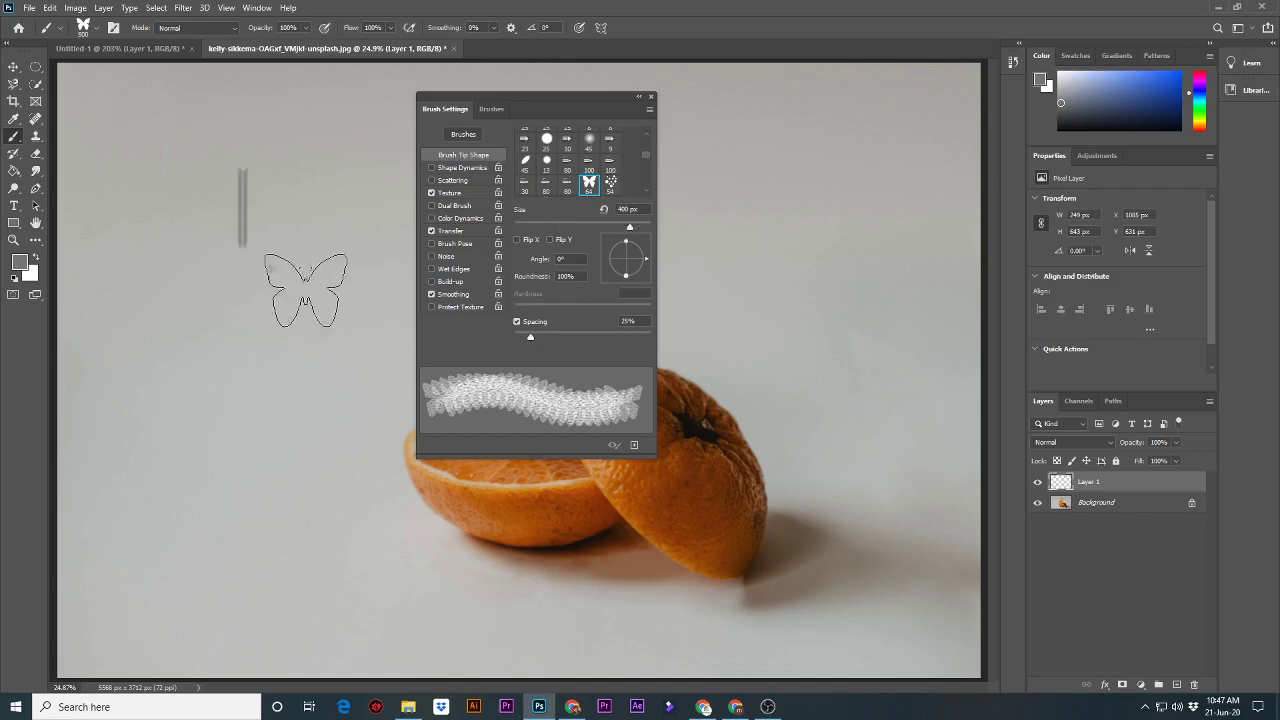
pyautogui.press(']')
pyautogui.press(']')
pyautogui.press(']')
pyautogui.press(']')
pyautogui.press(']')
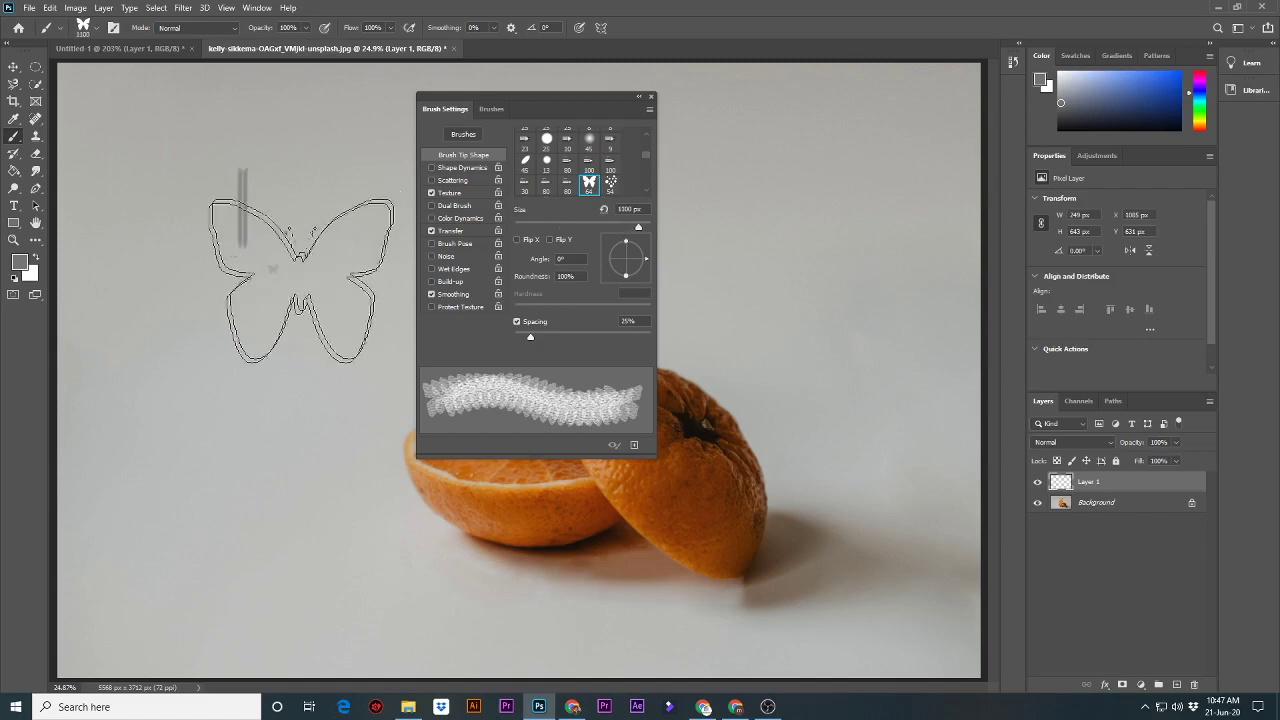
pyautogui.click(283, 391)
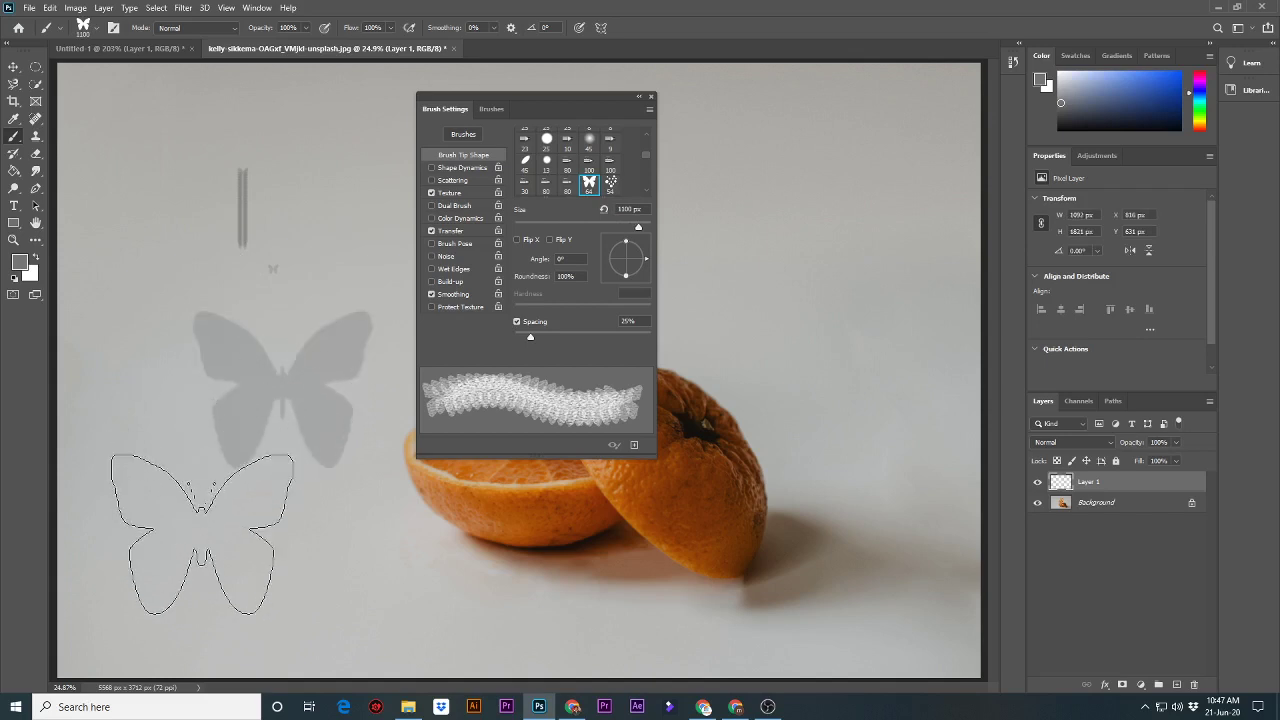
pyautogui.click(245, 252)
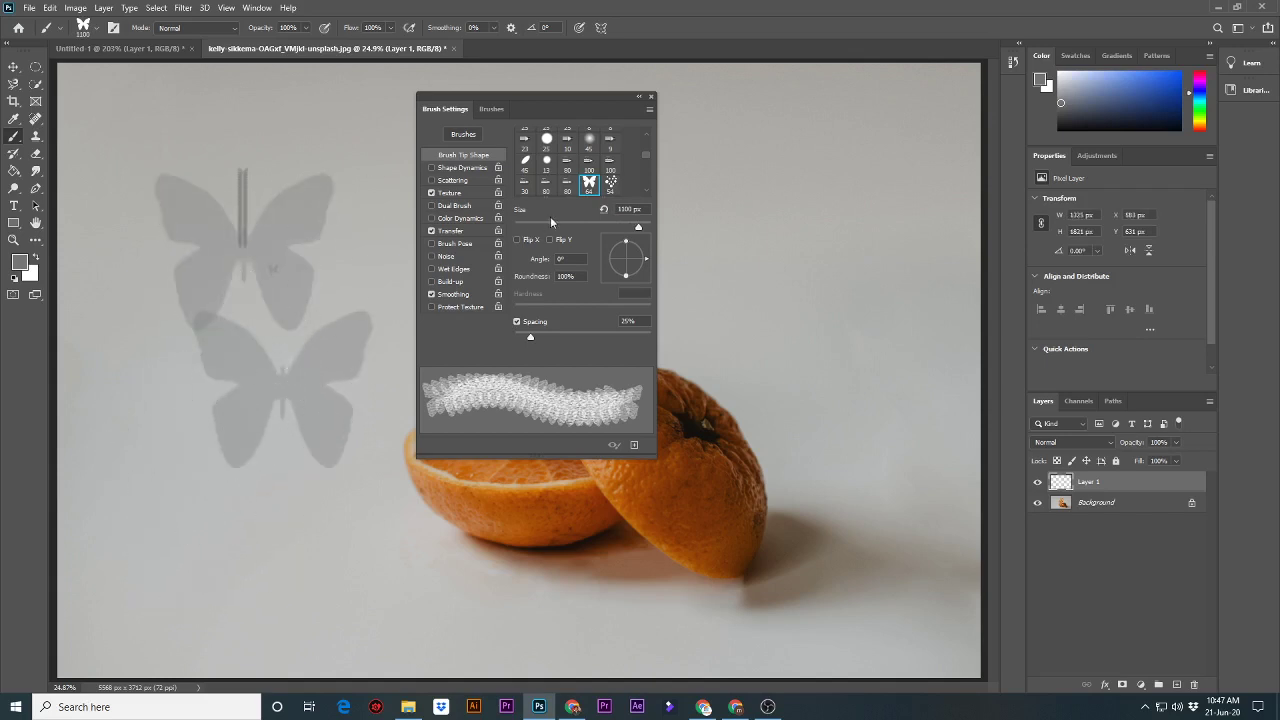
# Stamp four 300 px dot clusters above the top butterfly, then select the spatter tip.
pyautogui.click(610, 183)
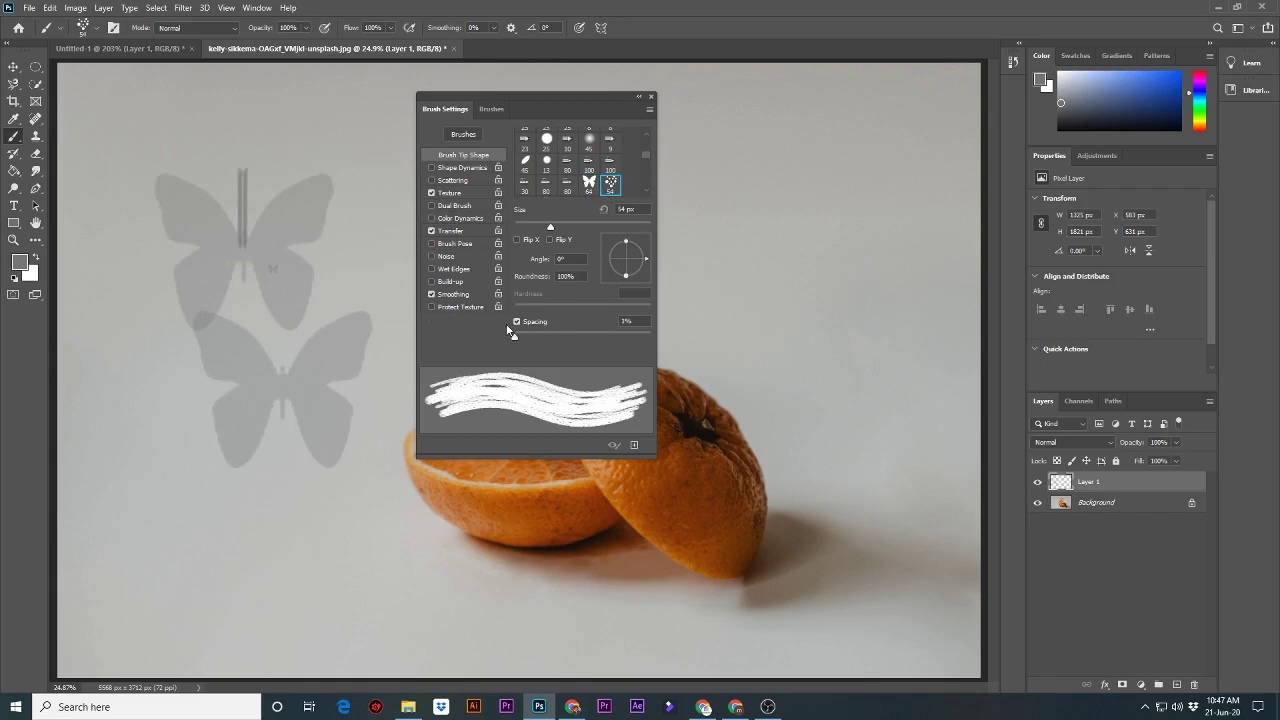
pyautogui.press(']')
pyautogui.press(']')
pyautogui.press(']')
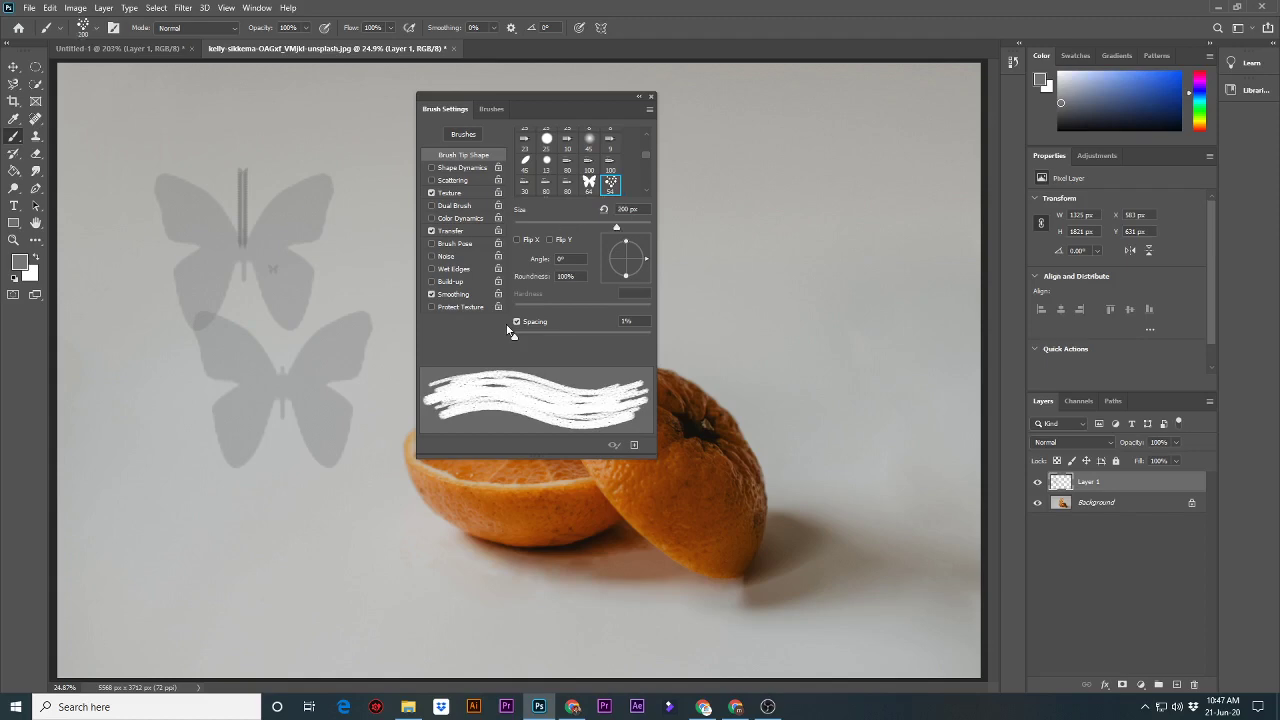
pyautogui.press(']')
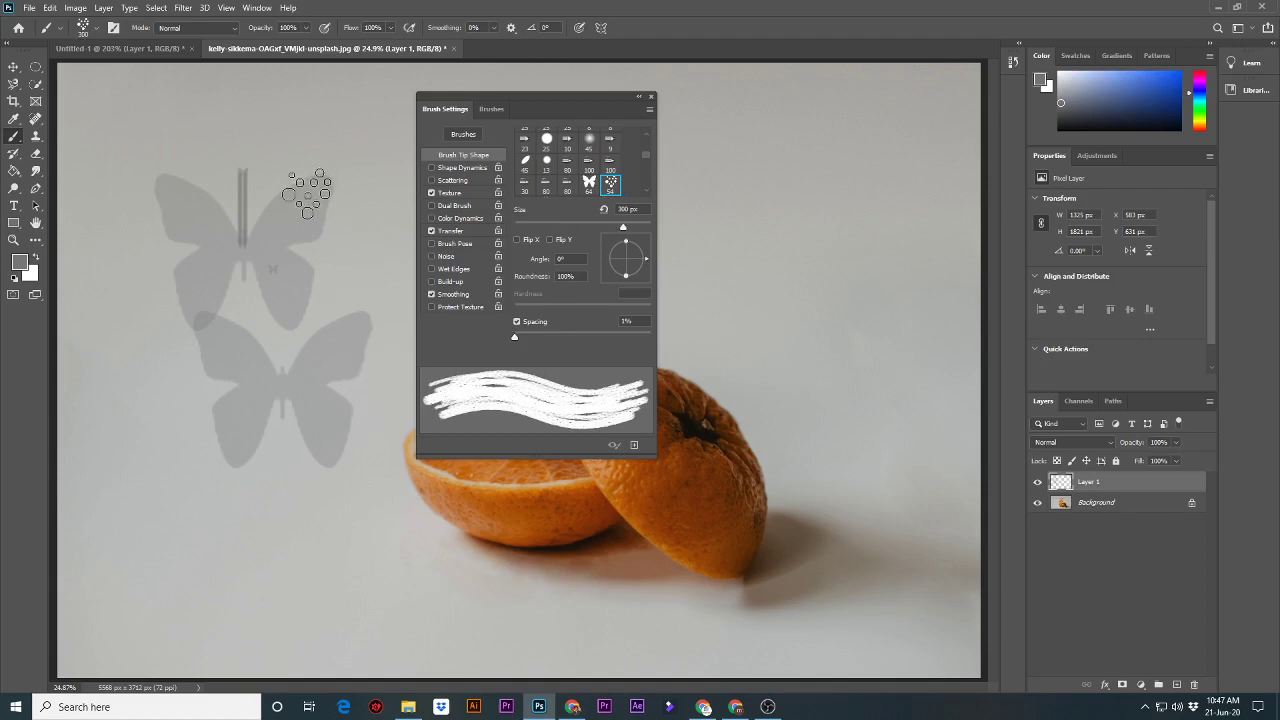
pyautogui.click(249, 124)
pyautogui.click(320, 118)
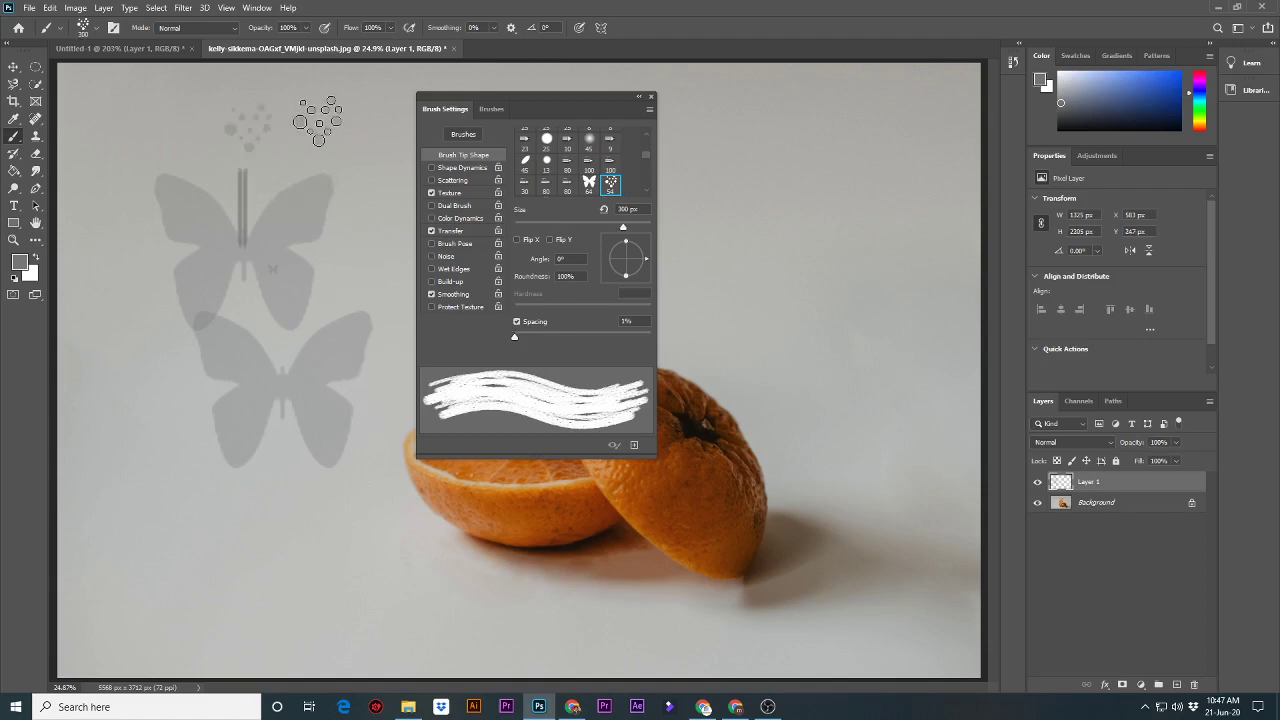
pyautogui.click(337, 156)
pyautogui.click(350, 212)
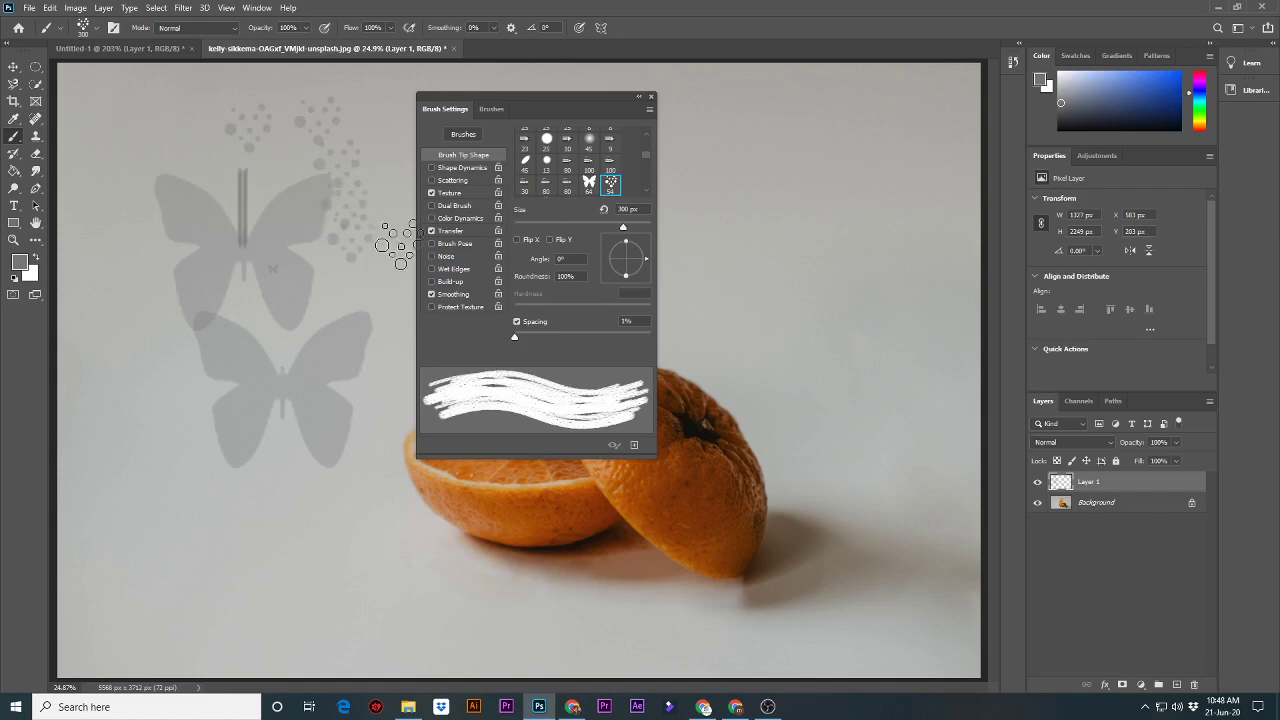
pyautogui.click(567, 186)
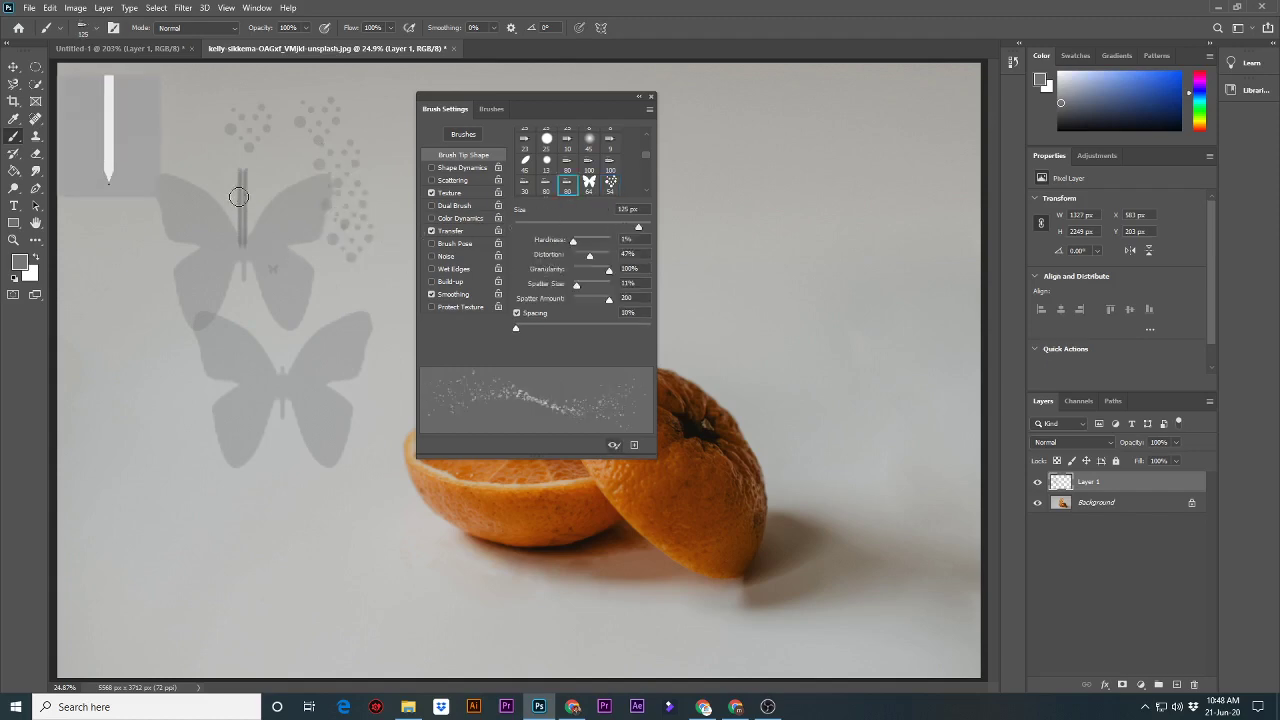
# Paint 300 px spatter strokes and a 13 px round line after switching to black.
pyautogui.press(']')
pyautogui.press(']')
pyautogui.press(']')
pyautogui.moveTo(127, 333)
pyautogui.mouseDown()
pyautogui.moveTo(140, 451)
pyautogui.moveTo(220, 517)
pyautogui.moveTo(177, 514)
pyautogui.moveTo(140, 389)
pyautogui.mouseUp()
pyautogui.click(21, 263)
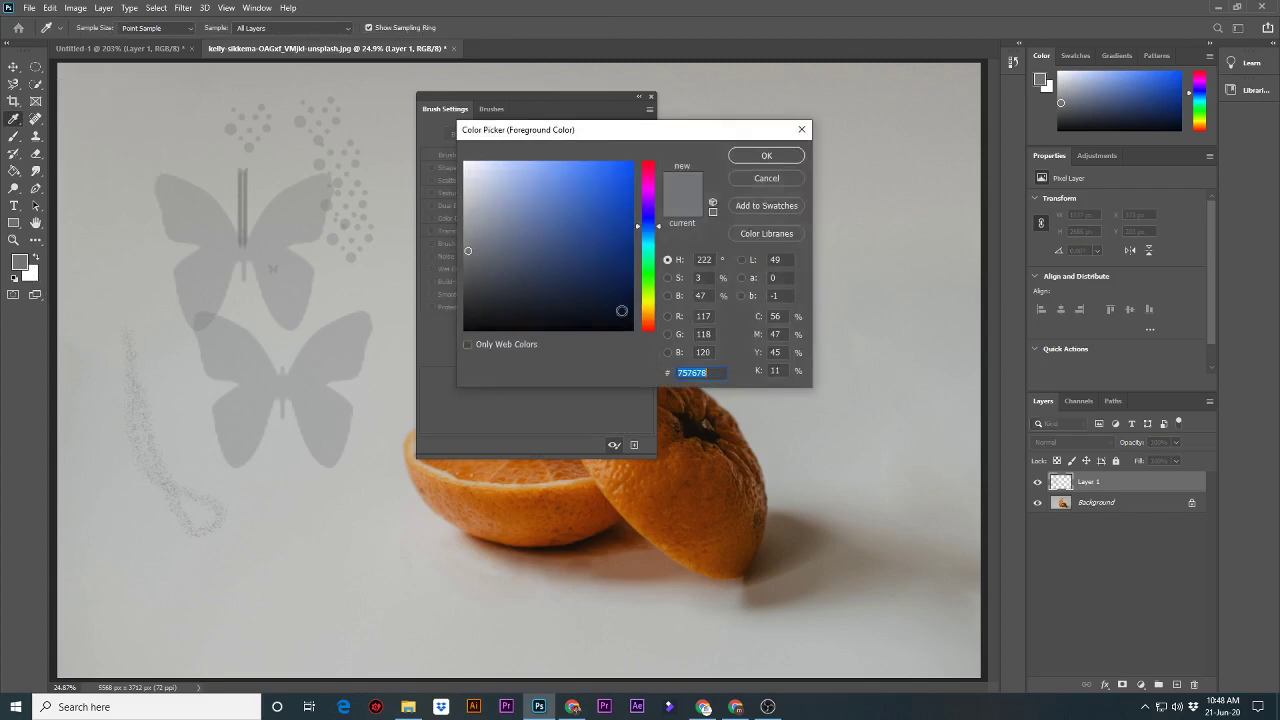
pyautogui.click(530, 330)
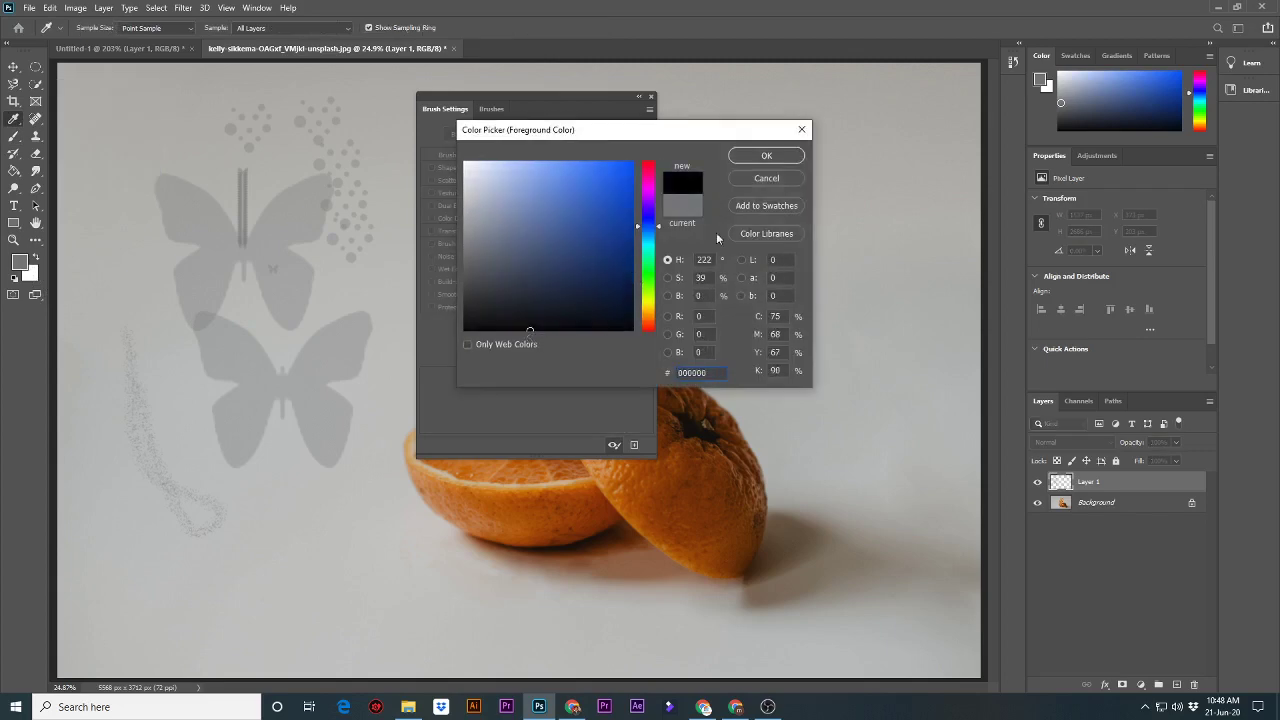
pyautogui.click(752, 158)
pyautogui.moveTo(789, 151)
pyautogui.mouseDown()
pyautogui.moveTo(794, 191)
pyautogui.moveTo(826, 209)
pyautogui.moveTo(861, 289)
pyautogui.moveTo(843, 340)
pyautogui.mouseUp()
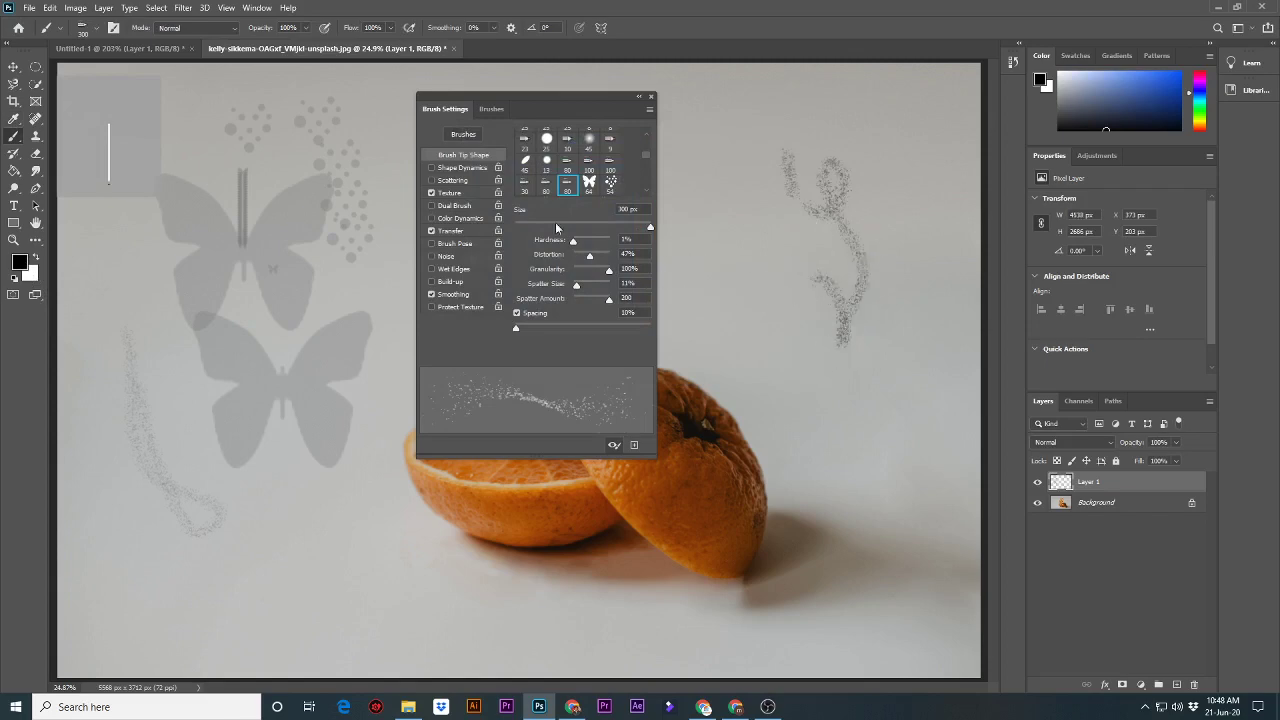
pyautogui.click(546, 163)
pyautogui.moveTo(745, 173); pyautogui.dragTo(802, 424)
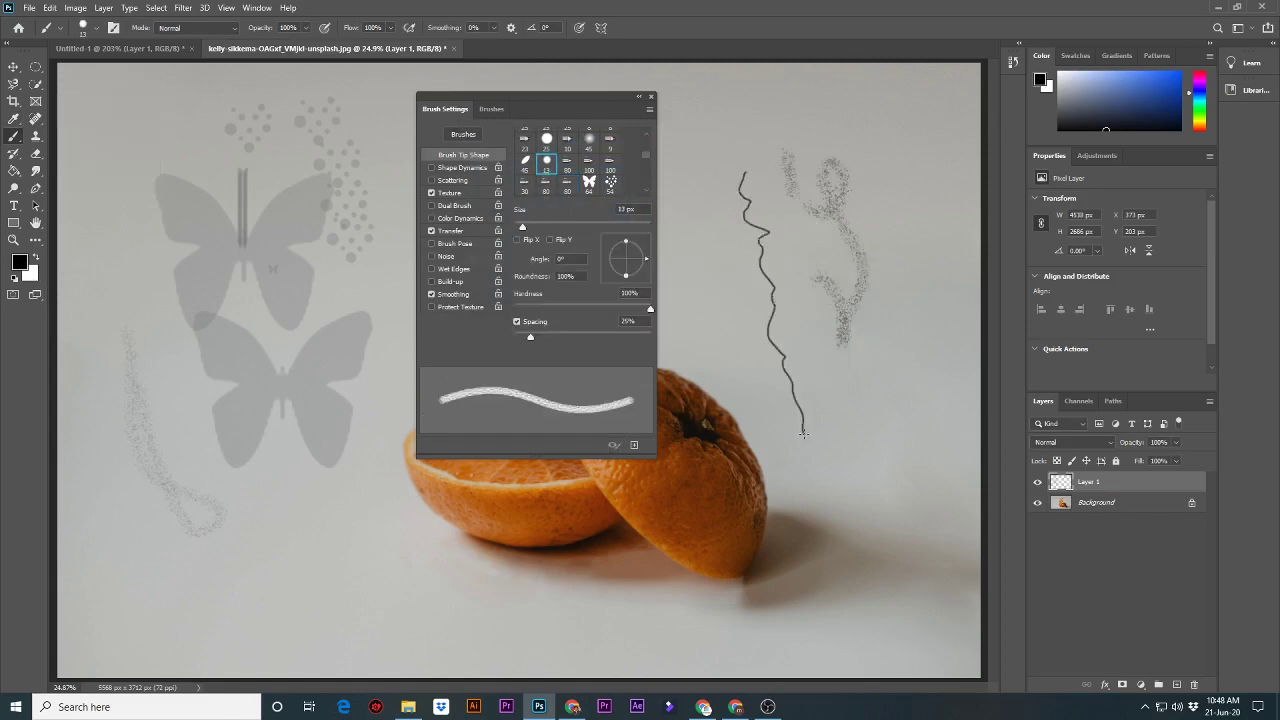
# Undo all test strokes, dot clusters and butterflies, then select the butterfly tip.
pyautogui.hotkey('ctrl', 'z')
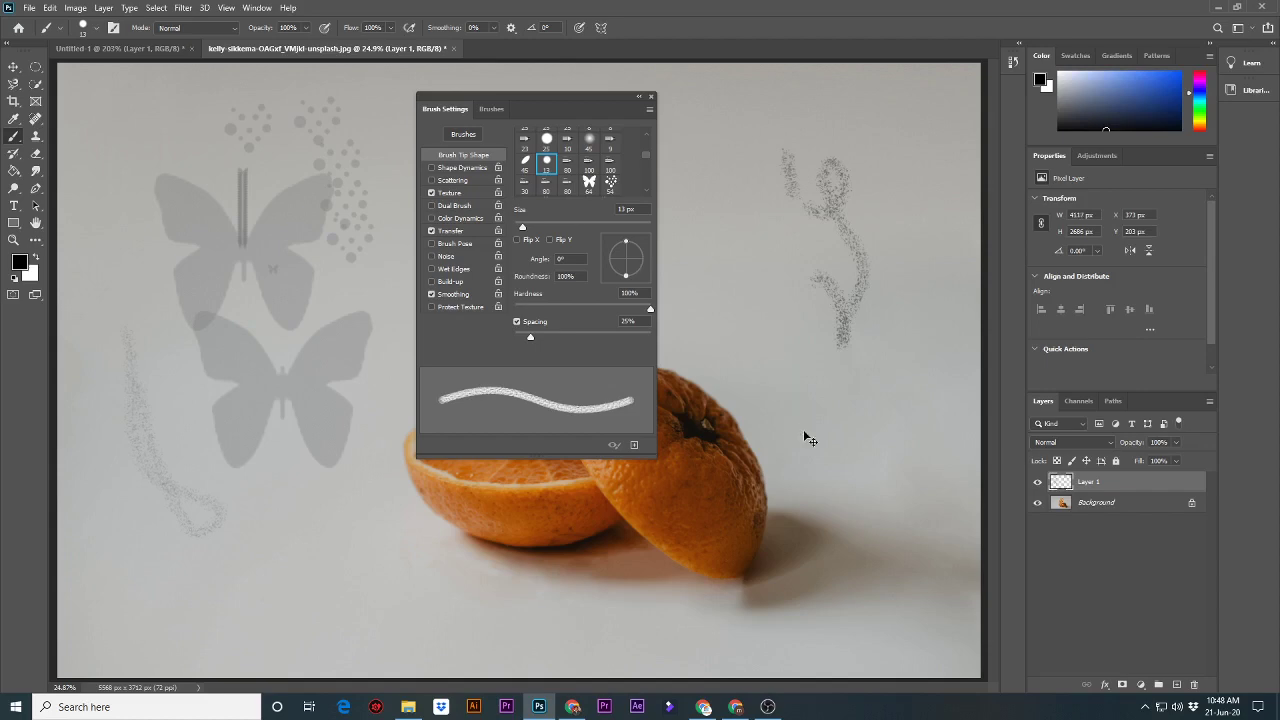
pyautogui.hotkey('ctrl', 'z')
pyautogui.hotkey('ctrl', 'z')
pyautogui.hotkey('ctrl', 'z')
pyautogui.hotkey('ctrl', 'z')
pyautogui.hotkey('ctrl', 'z')
pyautogui.hotkey('ctrl', 'z')
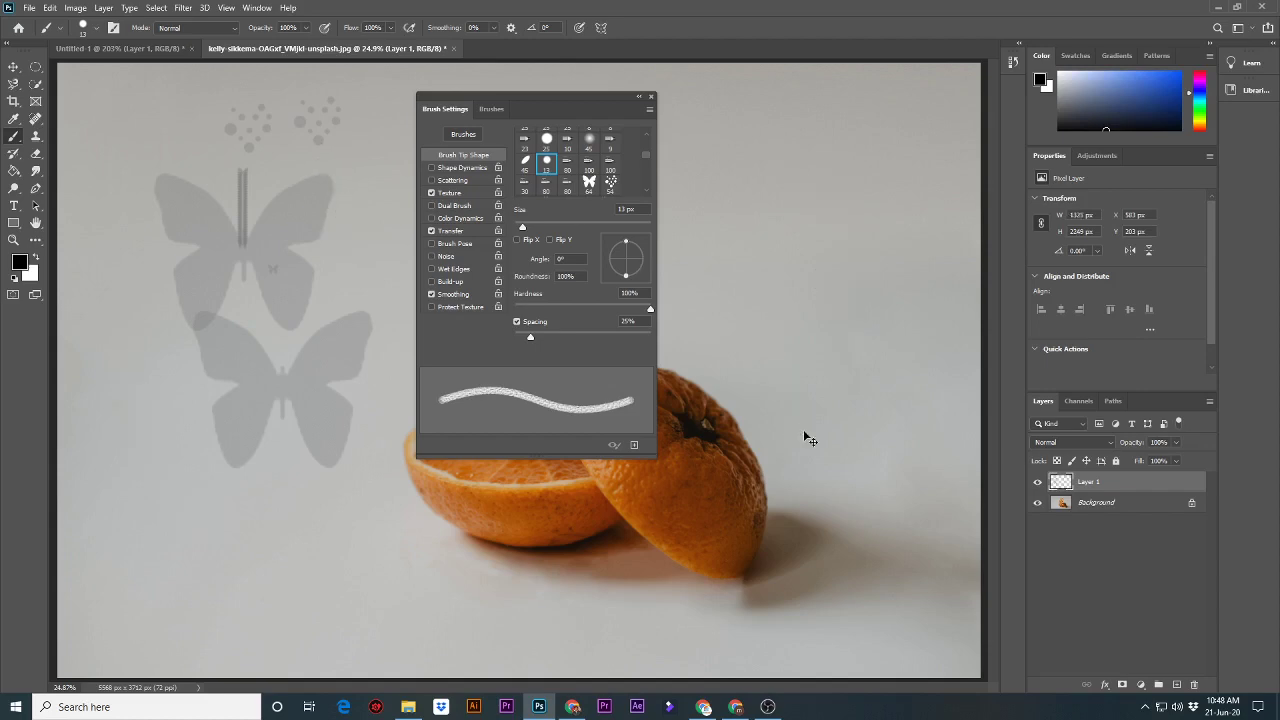
pyautogui.hotkey('ctrl', 'z')
pyautogui.hotkey('ctrl', 'z')
pyautogui.hotkey('ctrl', 'z')
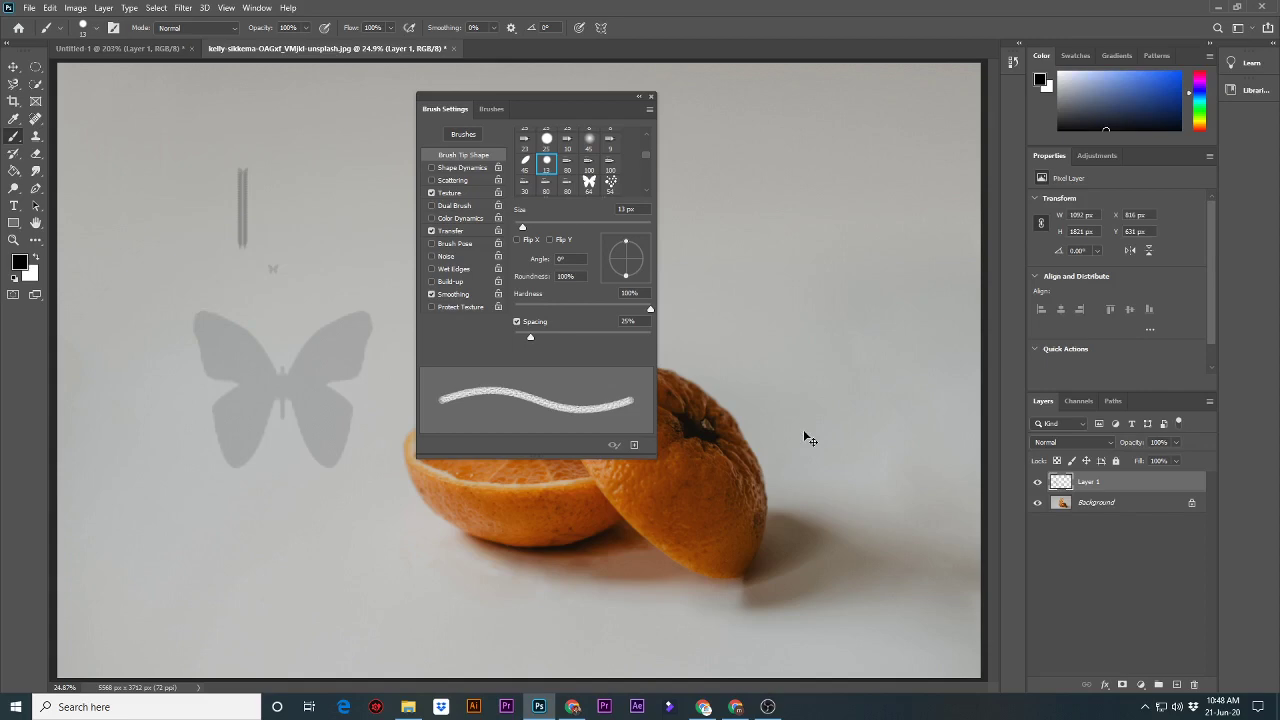
pyautogui.hotkey('ctrl', 'z')
pyautogui.hotkey('ctrl', 'z')
pyautogui.hotkey('ctrl', 'z')
pyautogui.hotkey('ctrl', 'z')
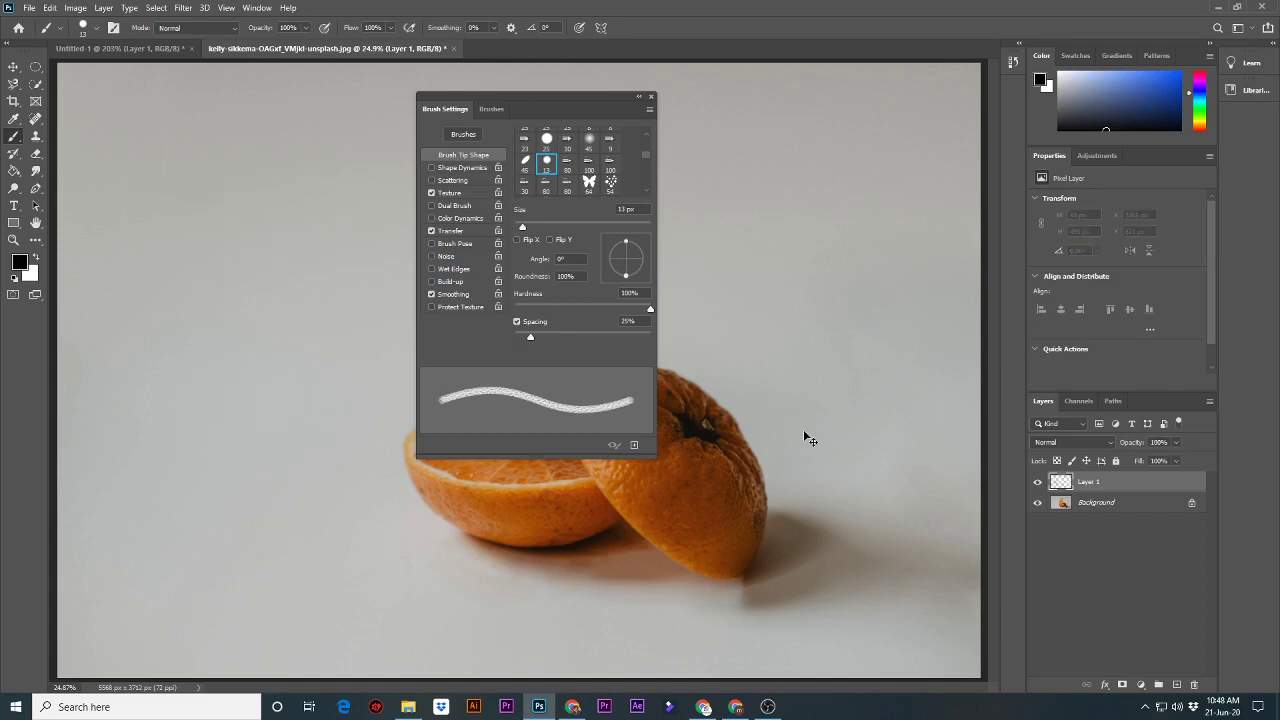
pyautogui.click(589, 181)
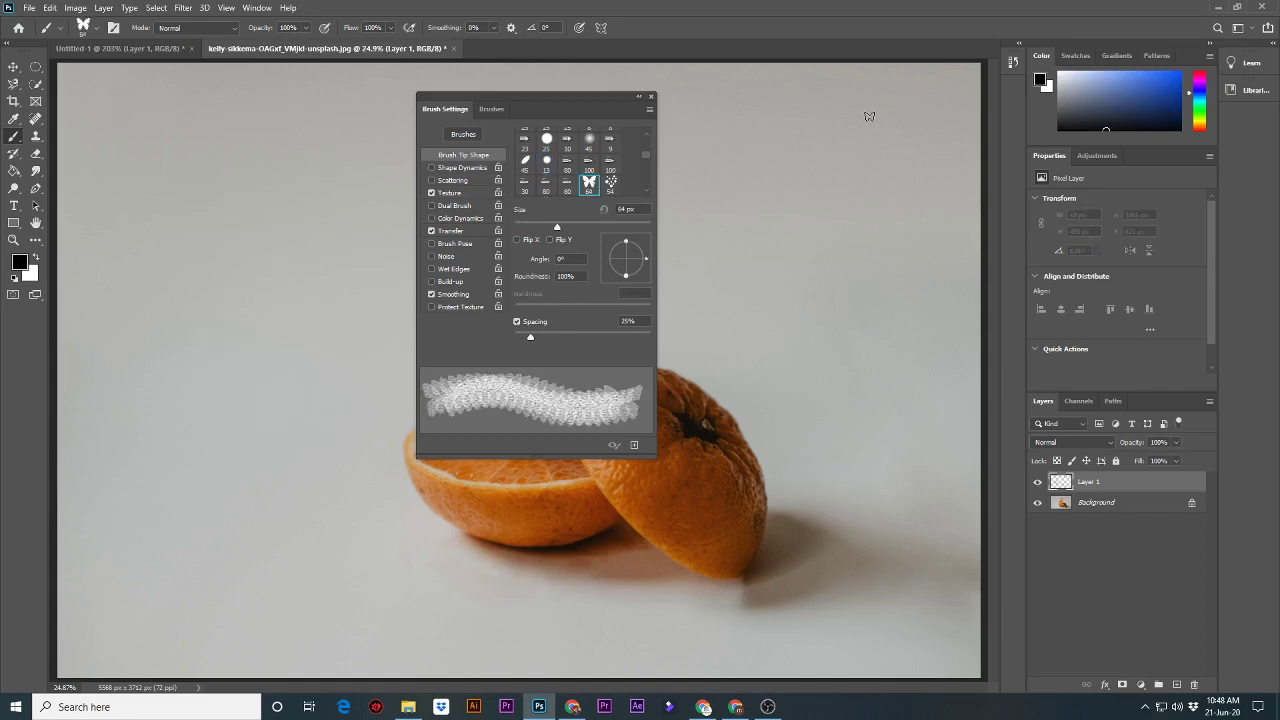
# Stamp four 800 px grey butterflies in a column down the right edge.
pyautogui.press(']')
pyautogui.press(']')
pyautogui.press(']')
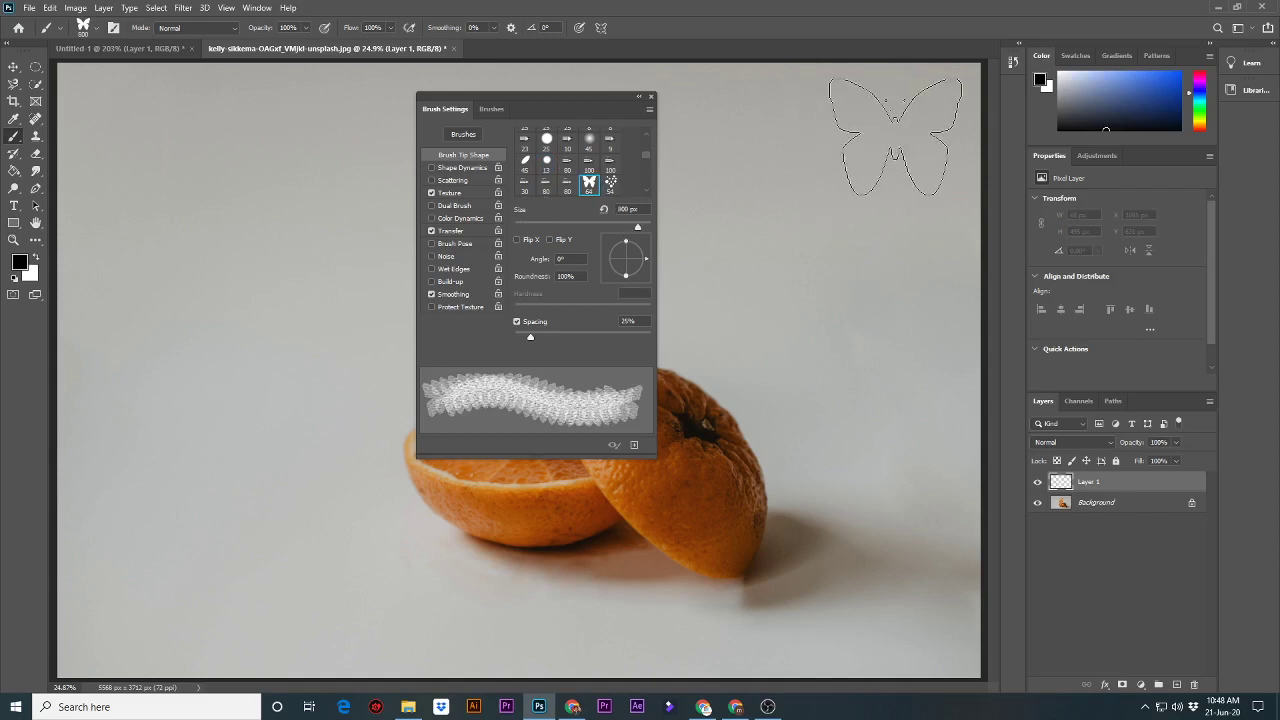
pyautogui.click(895, 137)
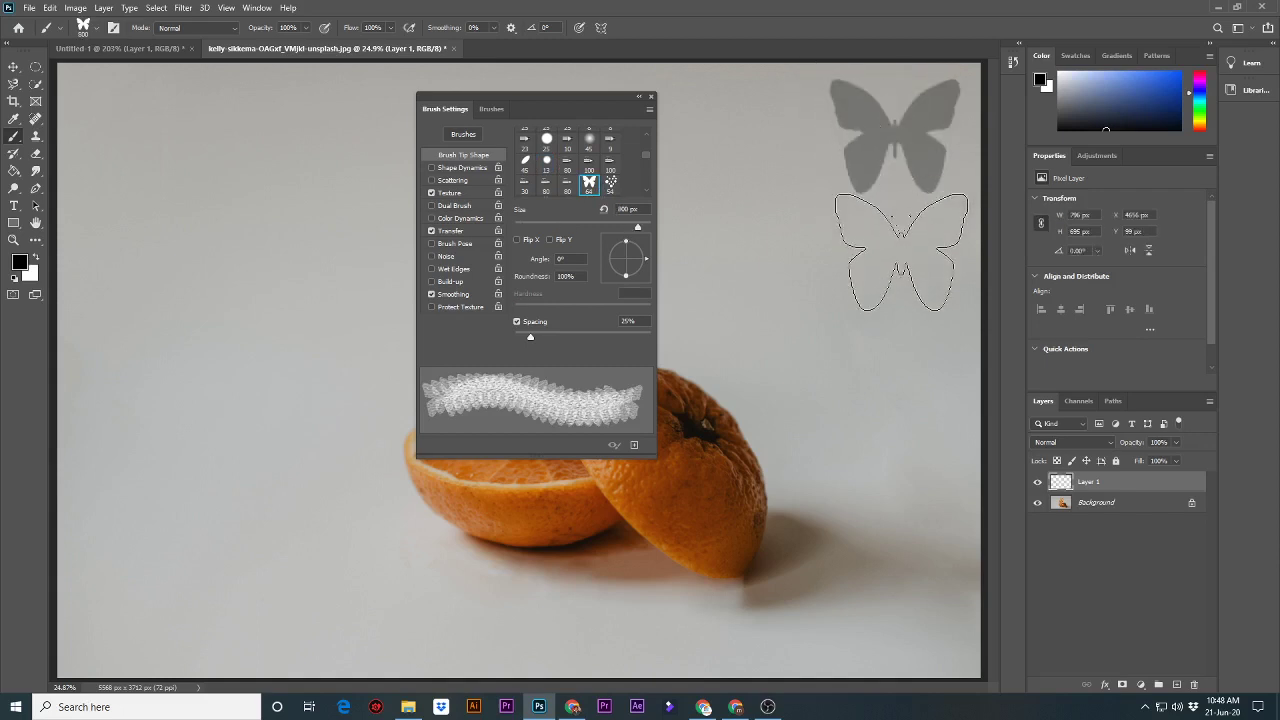
pyautogui.click(901, 250)
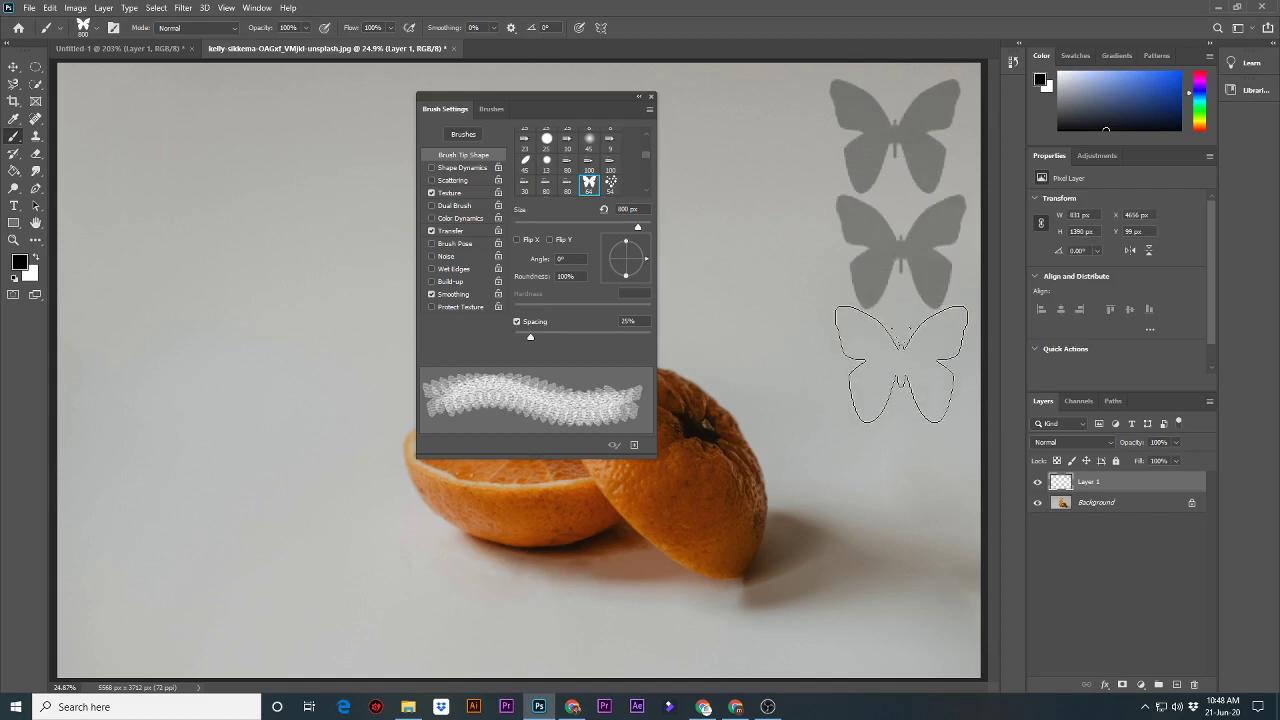
pyautogui.click(901, 364)
pyautogui.click(908, 490)
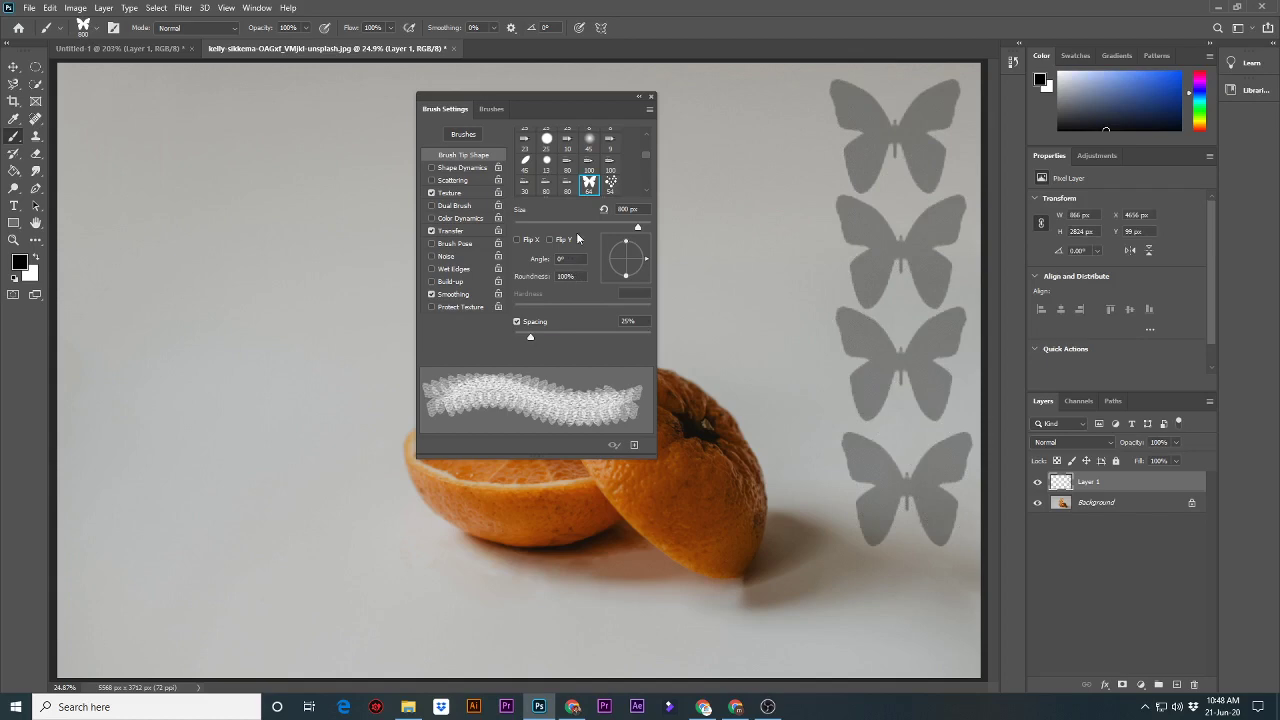
# Select the 25 px Flat Fan bristle brush tip.
pyautogui.scroll(1, 574, 178)
pyautogui.scroll(1, 574, 175)
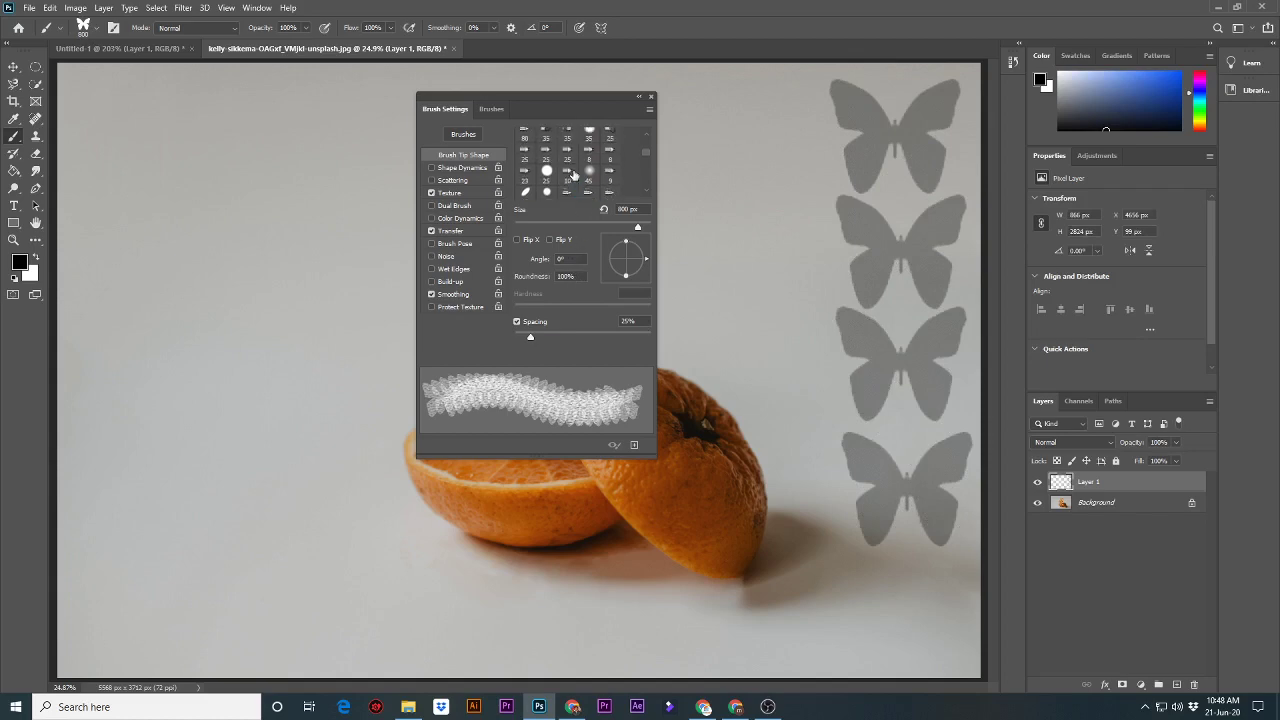
pyautogui.scroll(1, 574, 174)
pyautogui.scroll(1, 574, 174)
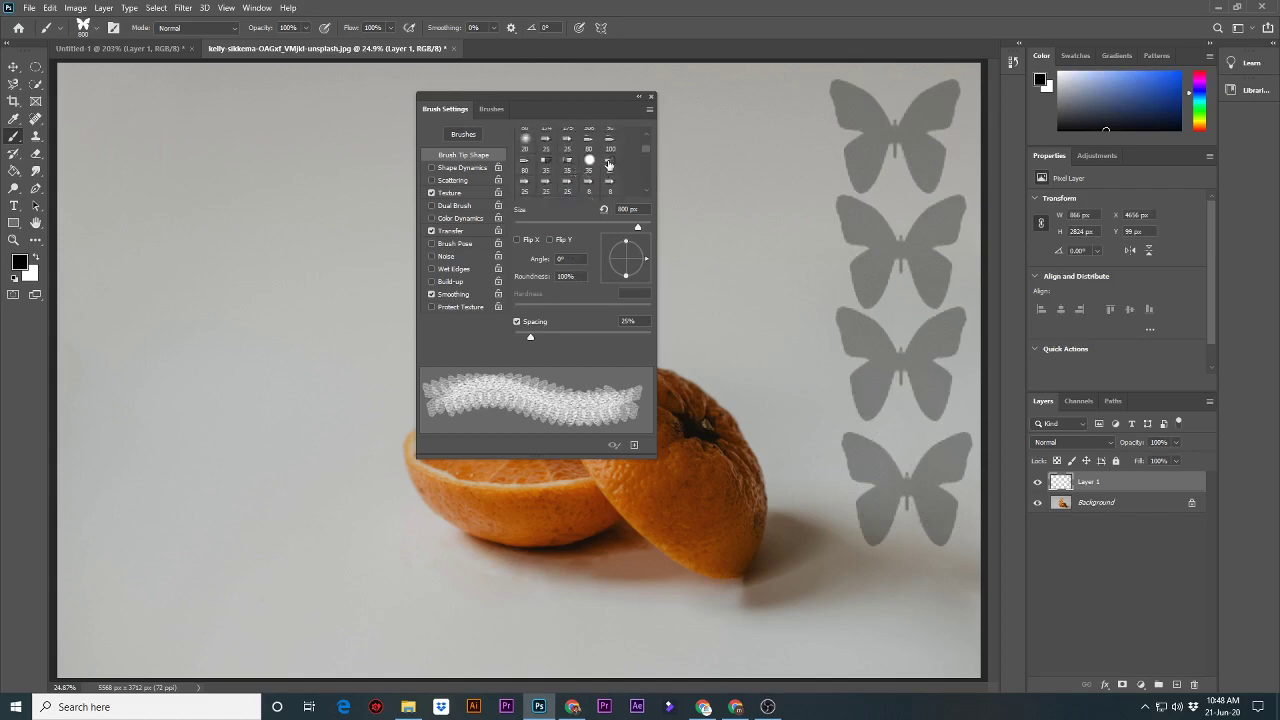
pyautogui.click(609, 164)
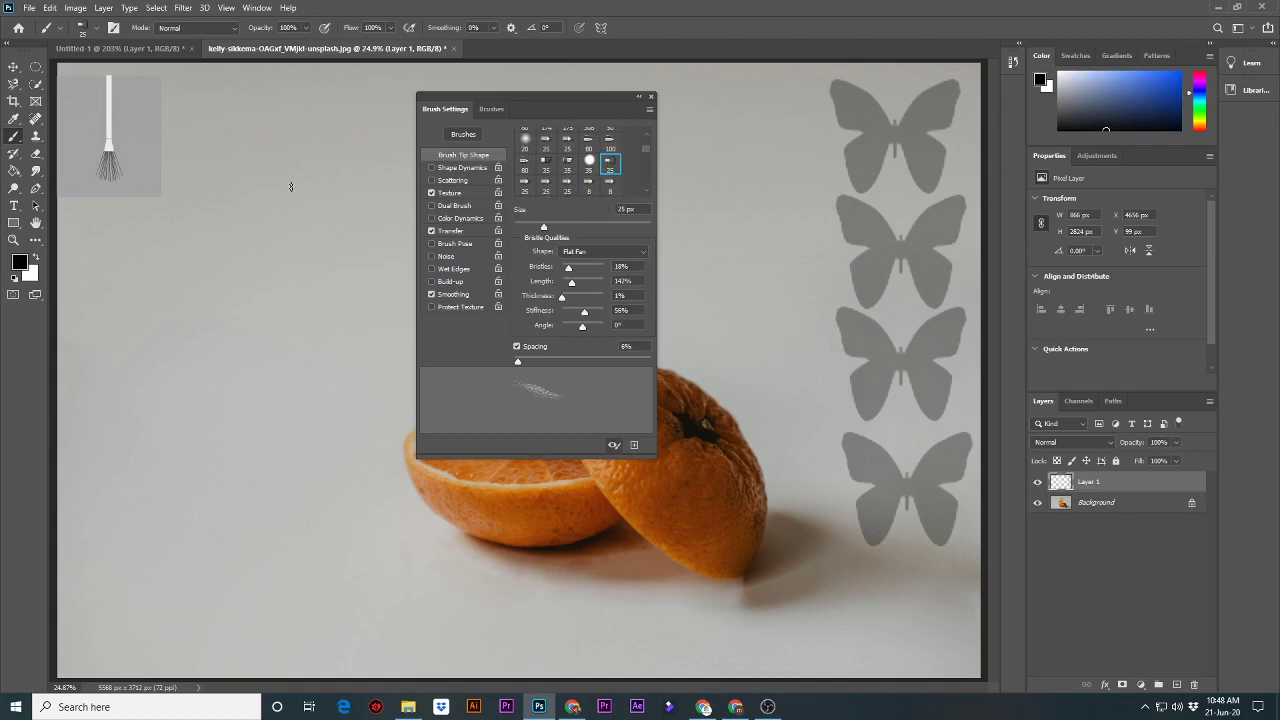
# Enlarge the Flat Fan bristle brush to 300 px and dab a test mark on the left.
pyautogui.press(']')
pyautogui.press(']')
pyautogui.press(']')
pyautogui.press(']')
pyautogui.press(']')
pyautogui.press(']')
pyautogui.press(']')
pyautogui.press(']')
pyautogui.press(']')
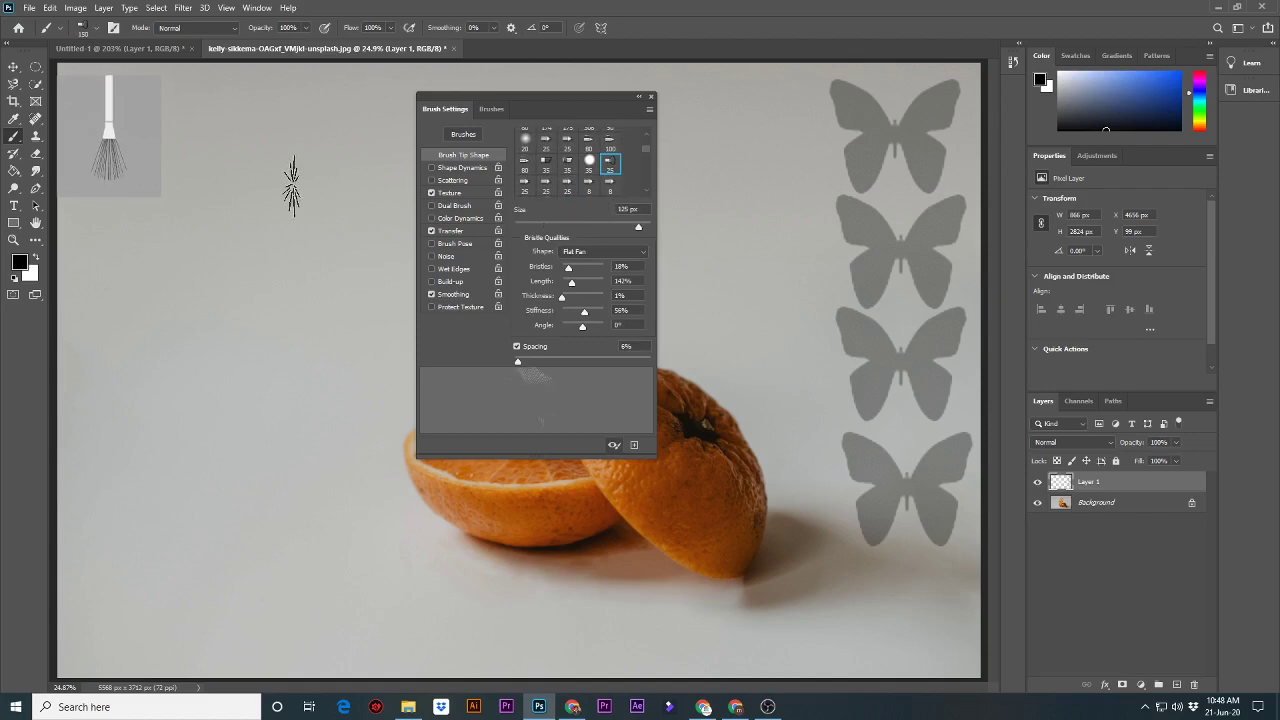
pyautogui.press(']')
pyautogui.press(']')
pyautogui.press(']')
pyautogui.press(']')
pyautogui.press(']')
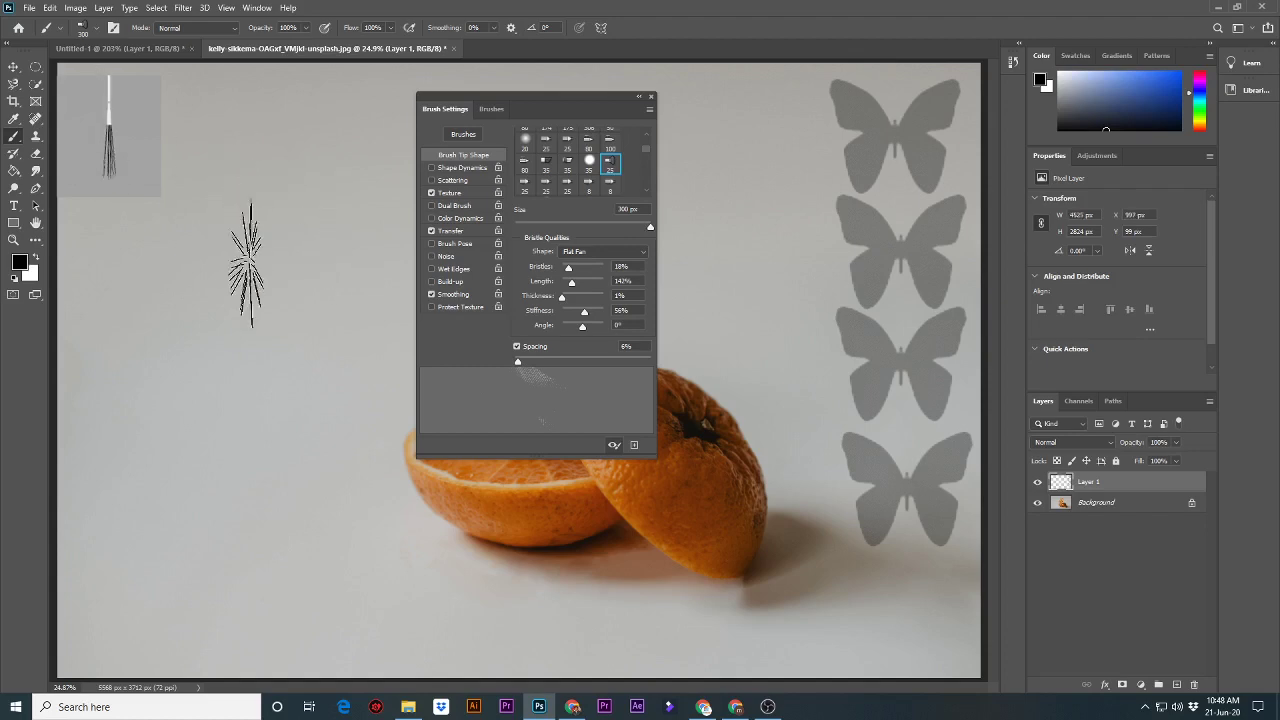
pyautogui.rightClick(250, 270)
pyautogui.press('Escape')
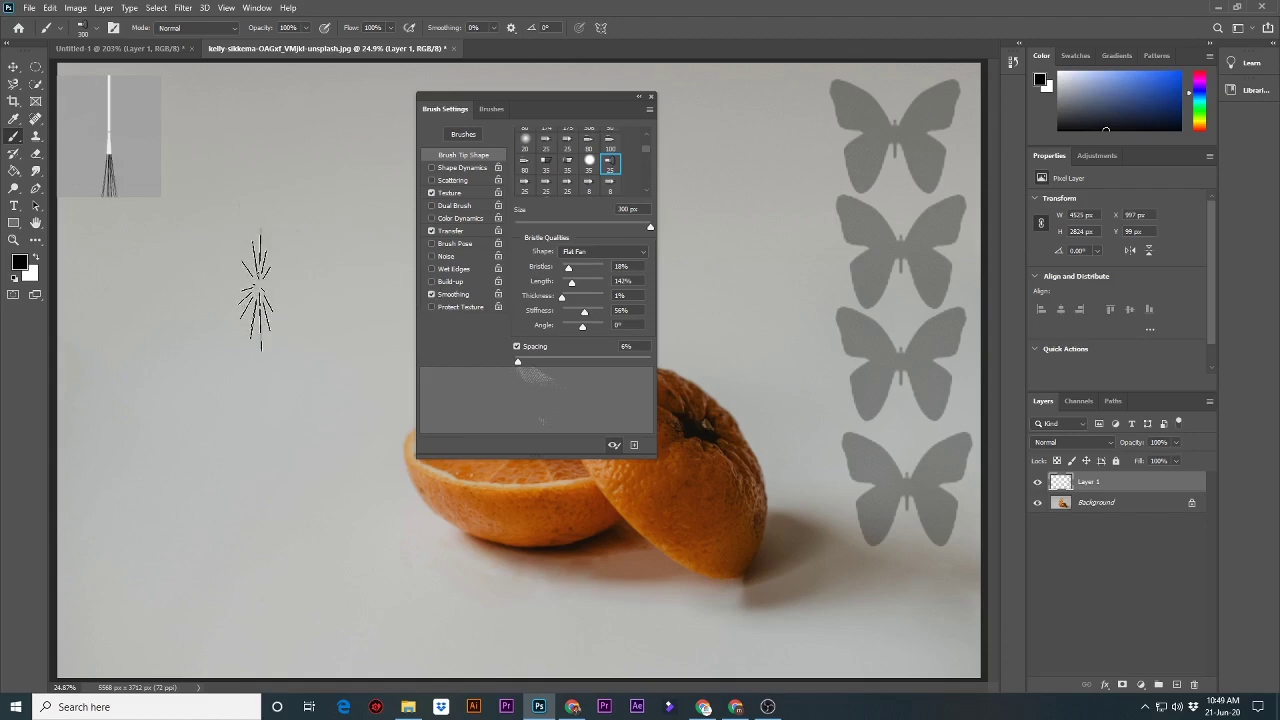
pyautogui.click(297, 335)
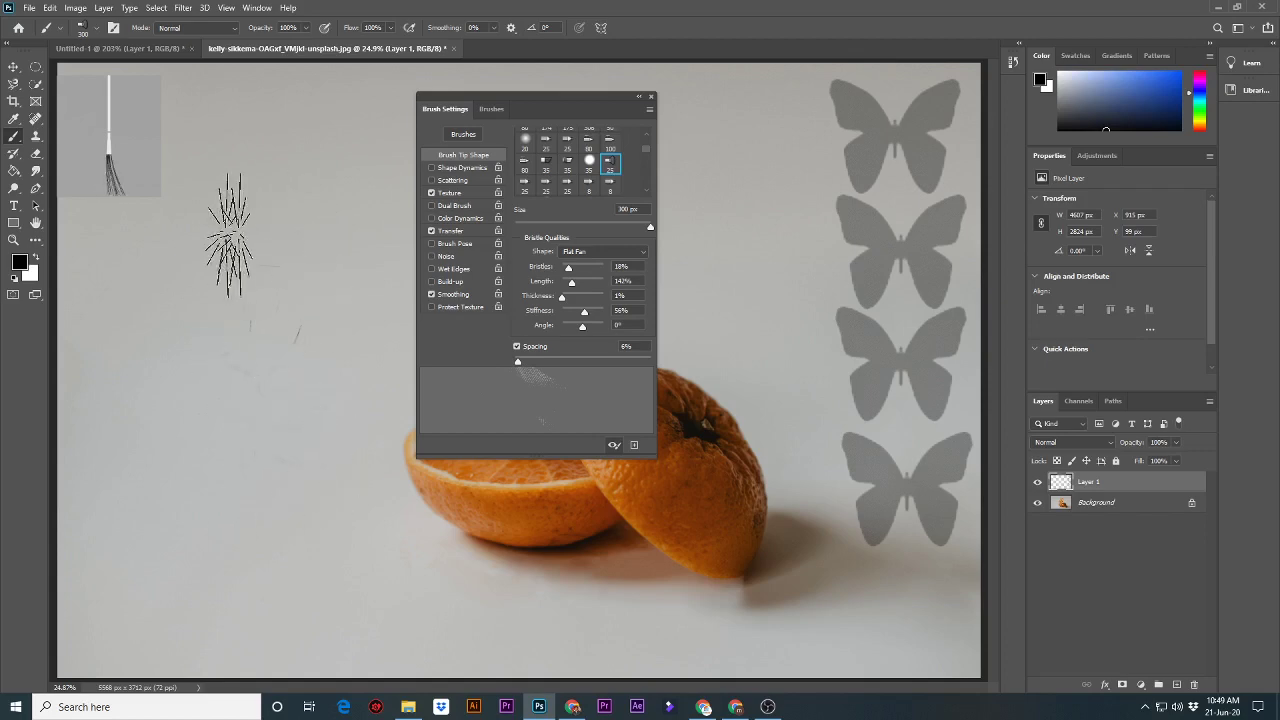
# Paint blue 0a3eb3 bristle strokes on the left, then undo them and three butterflies.
pyautogui.click(18, 265)
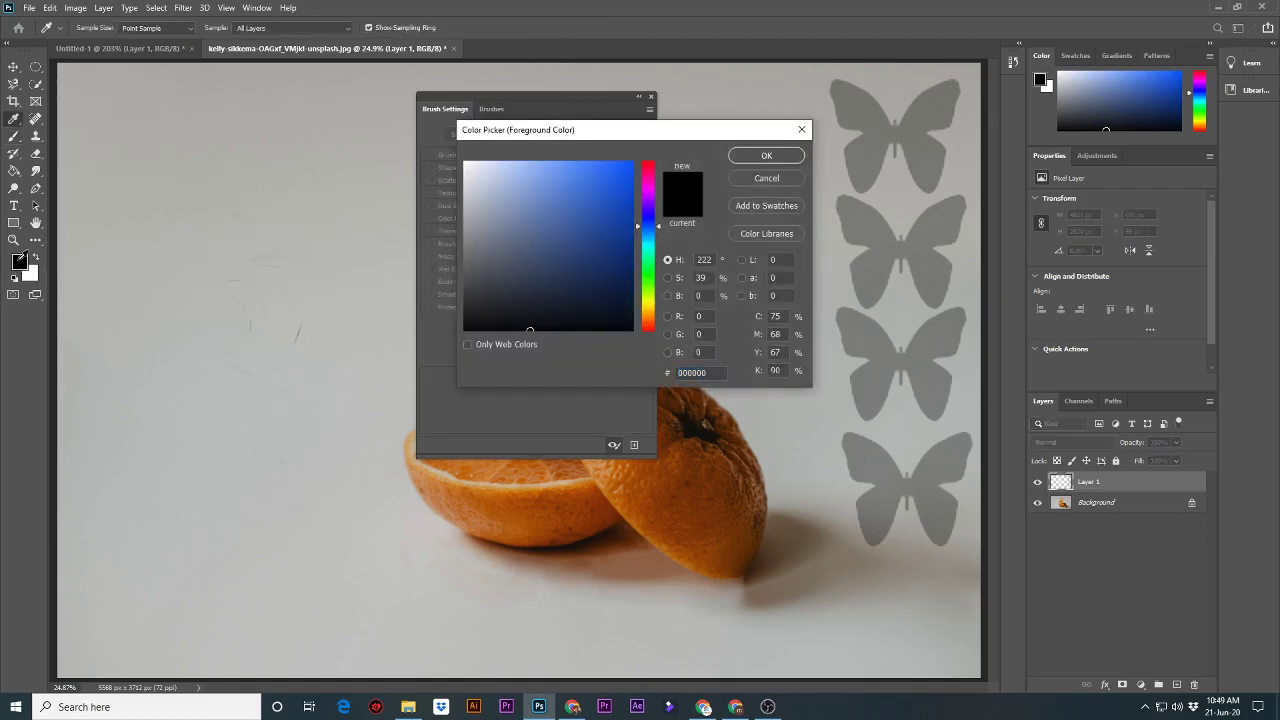
pyautogui.click(624, 211)
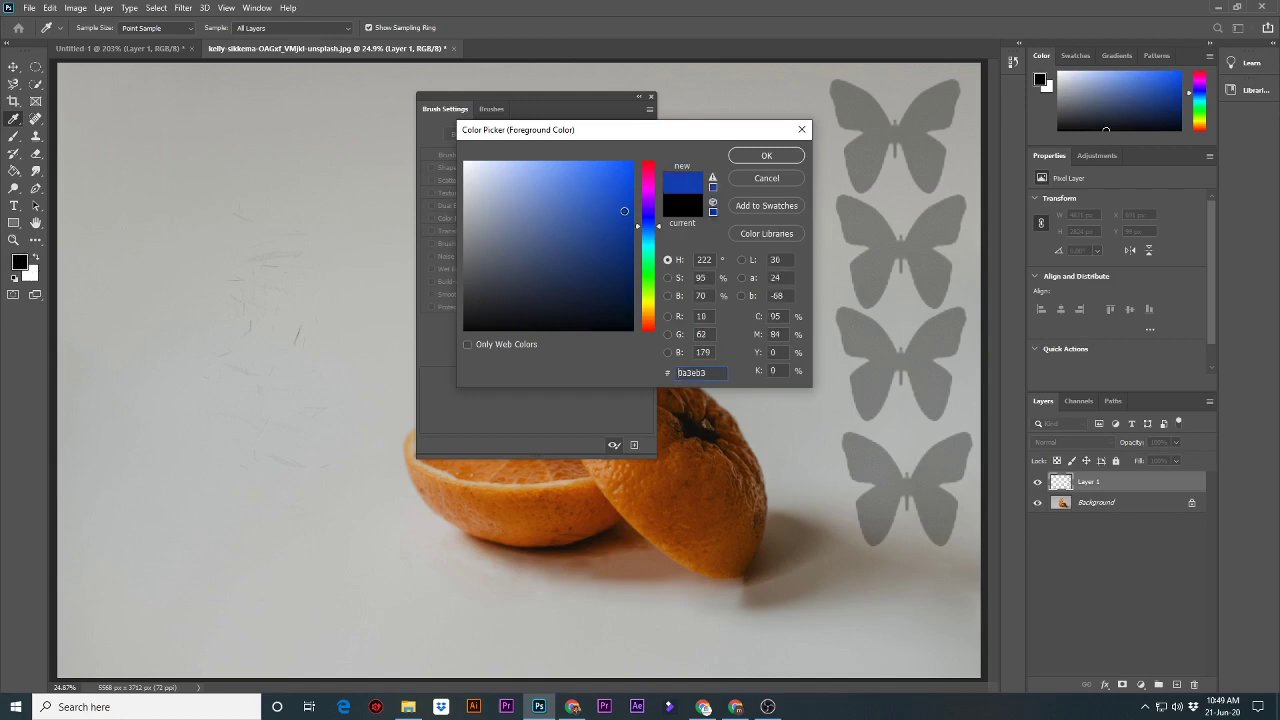
pyautogui.click(766, 156)
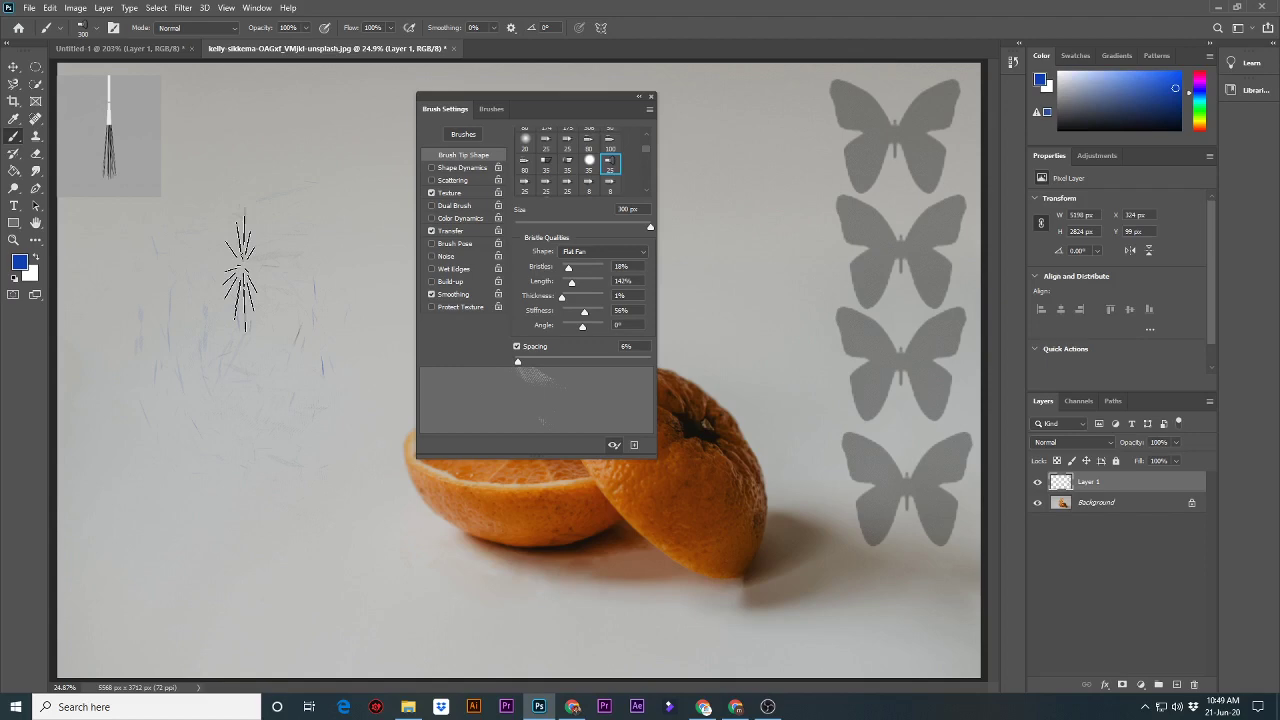
pyautogui.moveTo(240, 270); pyautogui.dragTo(342, 310)
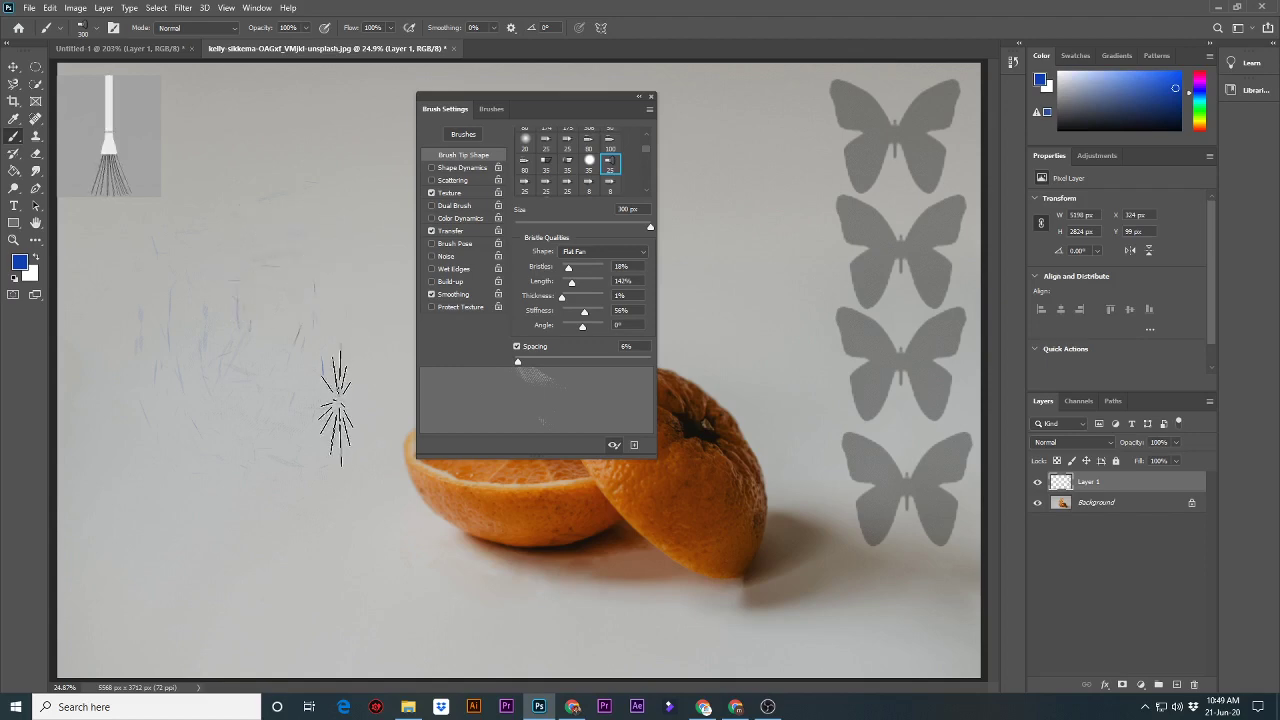
pyautogui.moveTo(337, 408); pyautogui.dragTo(343, 452)
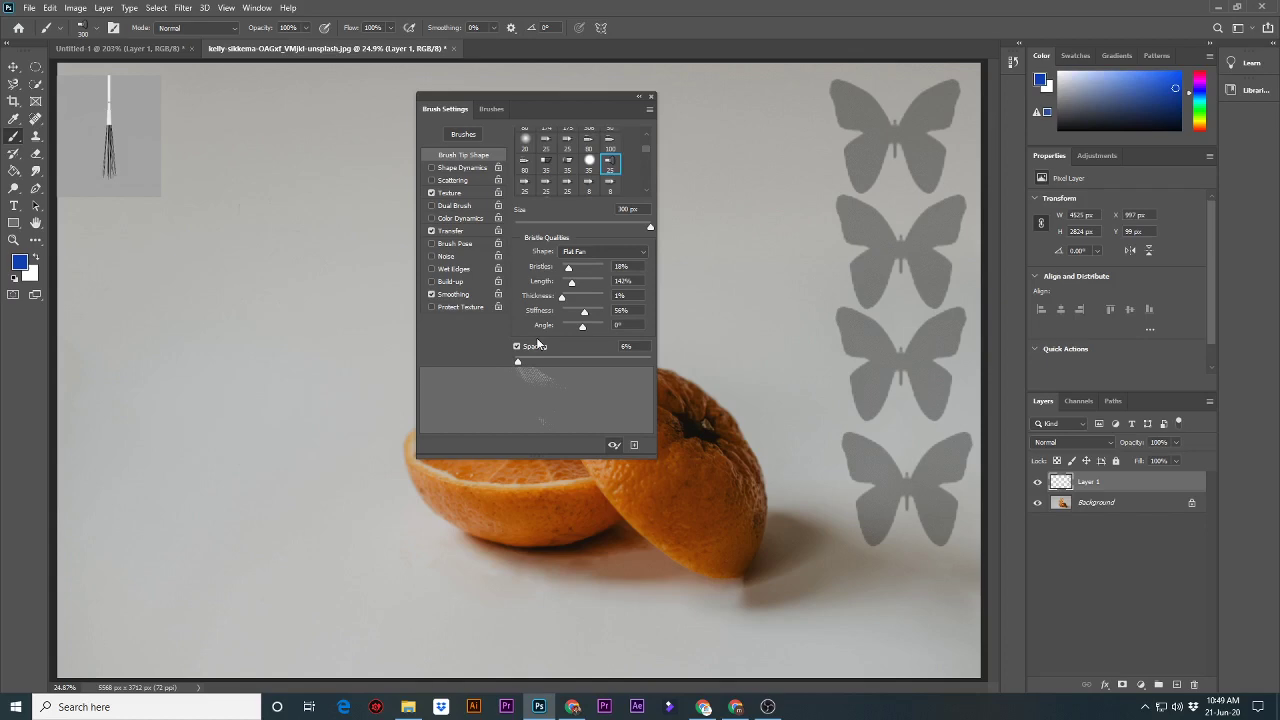
pyautogui.hotkey('ctrl', 'z')
pyautogui.hotkey('ctrl', 'z')
pyautogui.hotkey('ctrl', 'z')
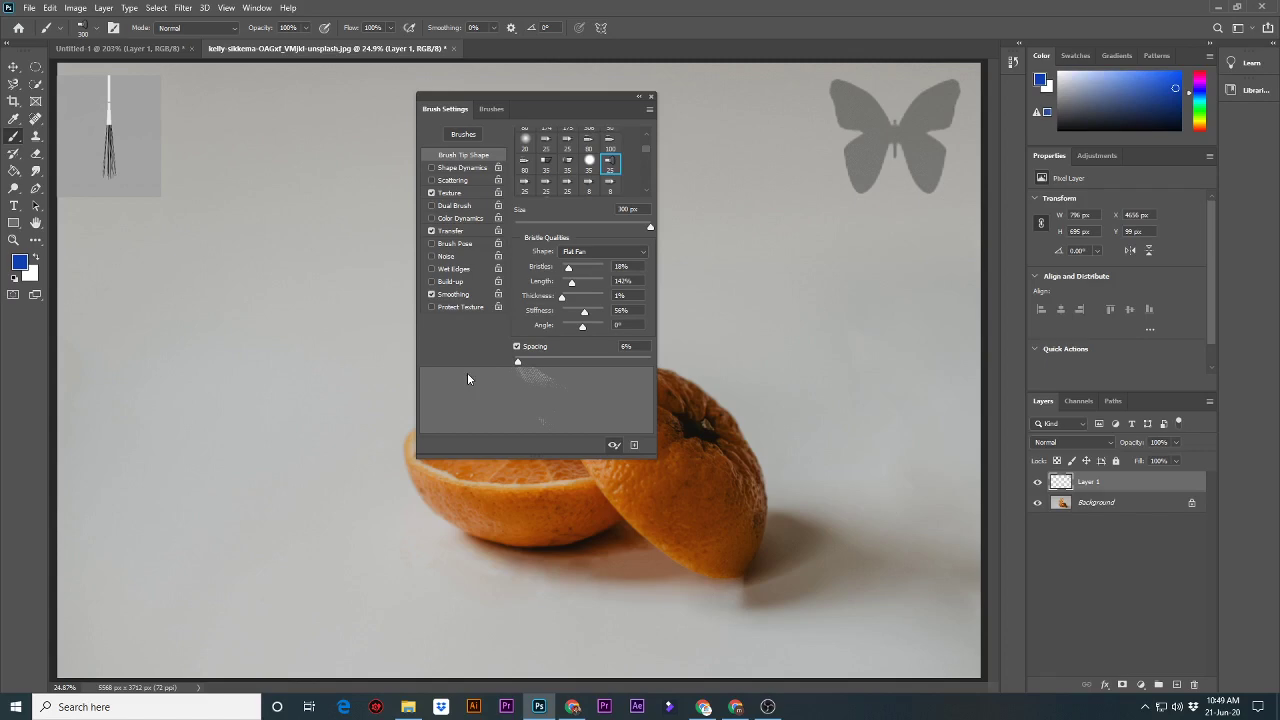
# Paint a pale blue textured stroke at upper left with a ~1500 px textured tip.
pyautogui.scroll(-1, 565, 176)
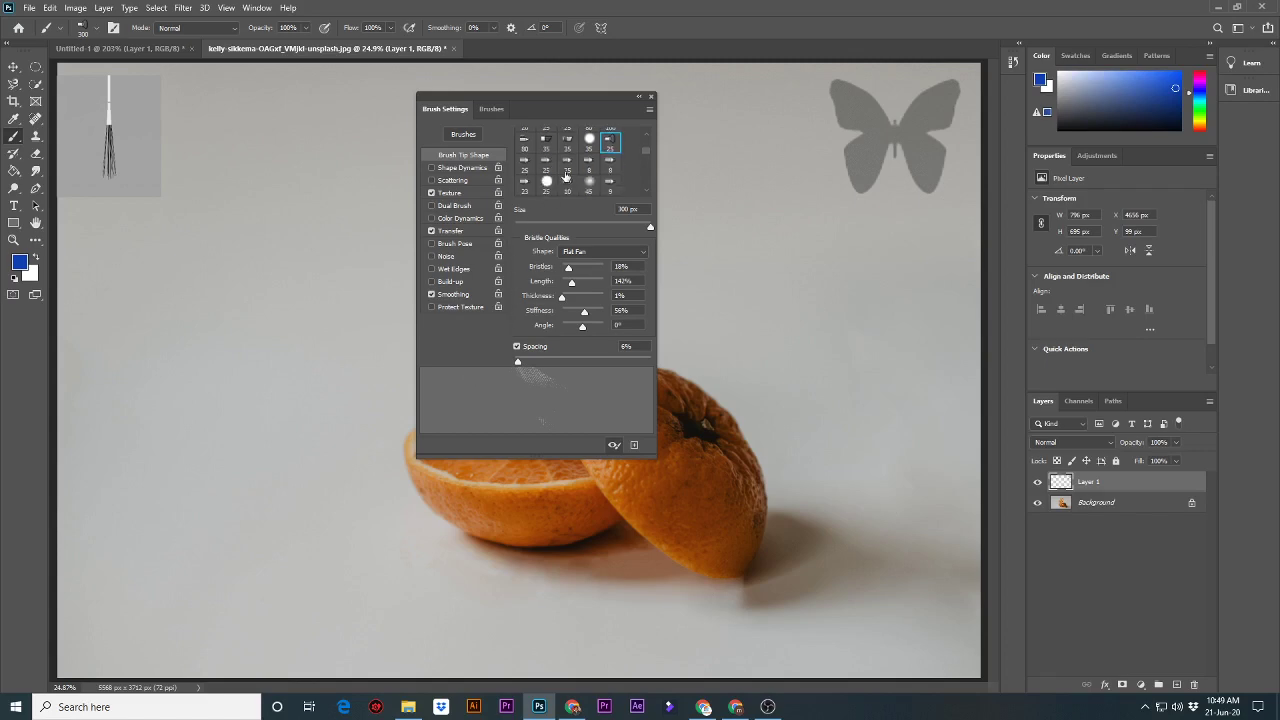
pyautogui.scroll(-2, 565, 176)
pyautogui.scroll(-1, 565, 176)
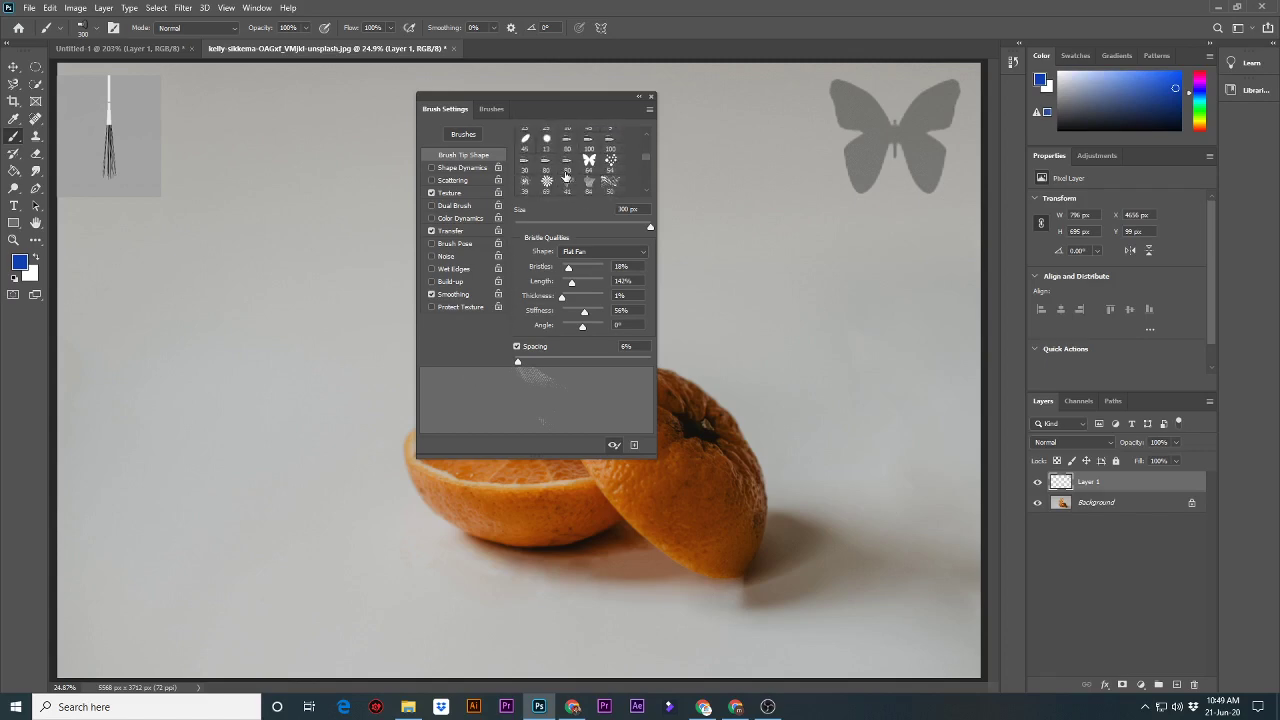
pyautogui.scroll(-1, 565, 176)
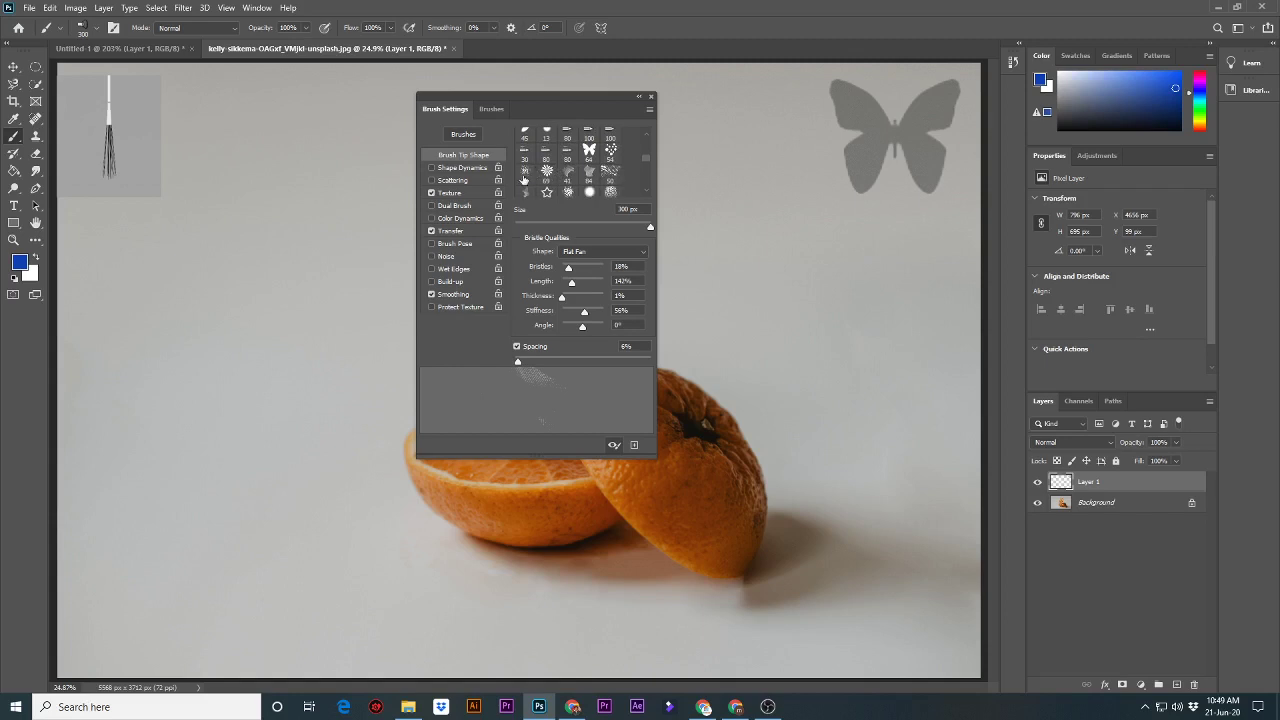
pyautogui.click(524, 177)
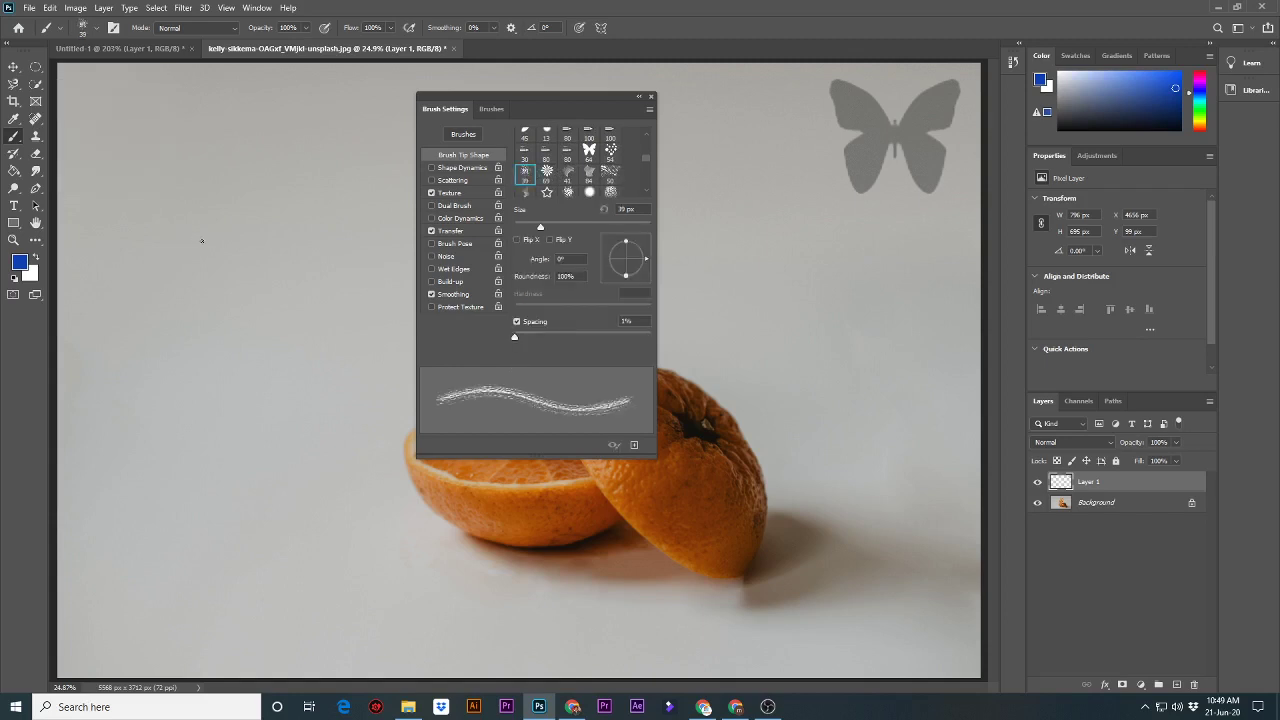
pyautogui.press(']')
pyautogui.press(']')
pyautogui.press(']')
pyautogui.press(']')
pyautogui.press(']')
pyautogui.press(']')
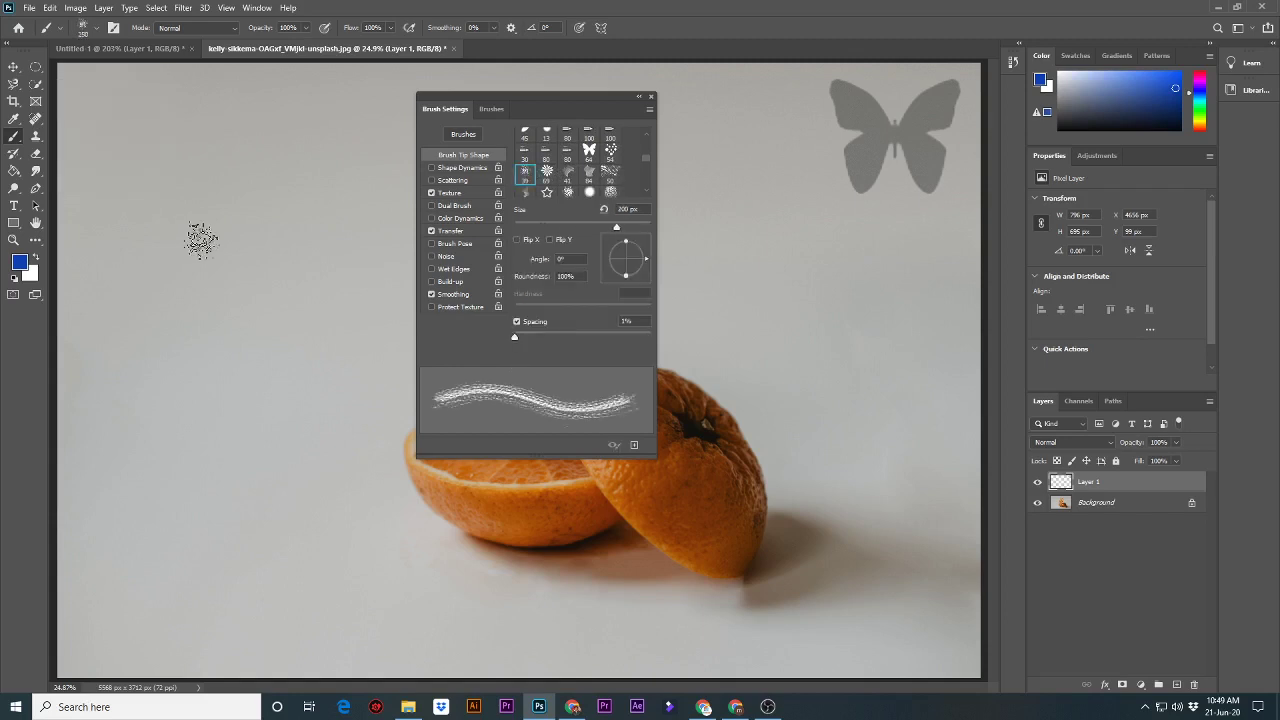
pyautogui.press(']')
pyautogui.press(']')
pyautogui.press(']')
pyautogui.moveTo(214, 257)
pyautogui.mouseDown()
pyautogui.moveTo(214, 234)
pyautogui.moveTo(191, 329)
pyautogui.moveTo(265, 390)
pyautogui.moveTo(251, 263)
pyautogui.moveTo(263, 286)
pyautogui.moveTo(259, 420)
pyautogui.mouseUp()
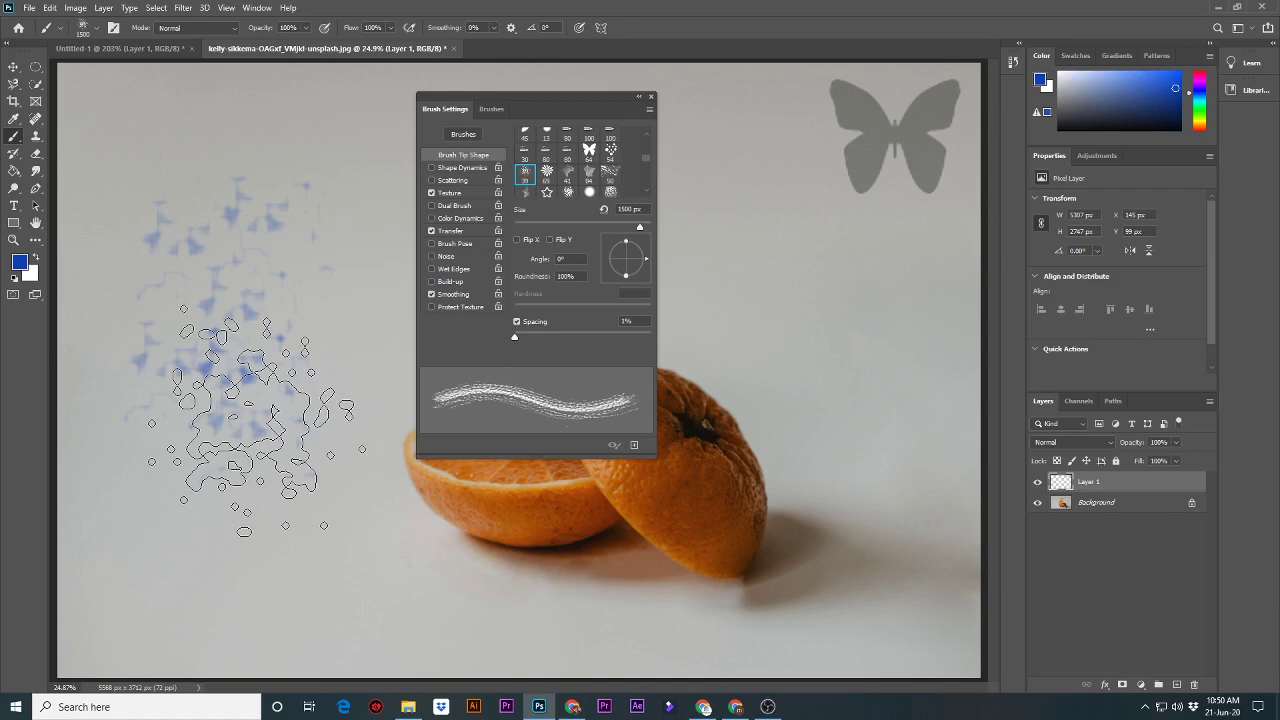
pyautogui.click(548, 193)
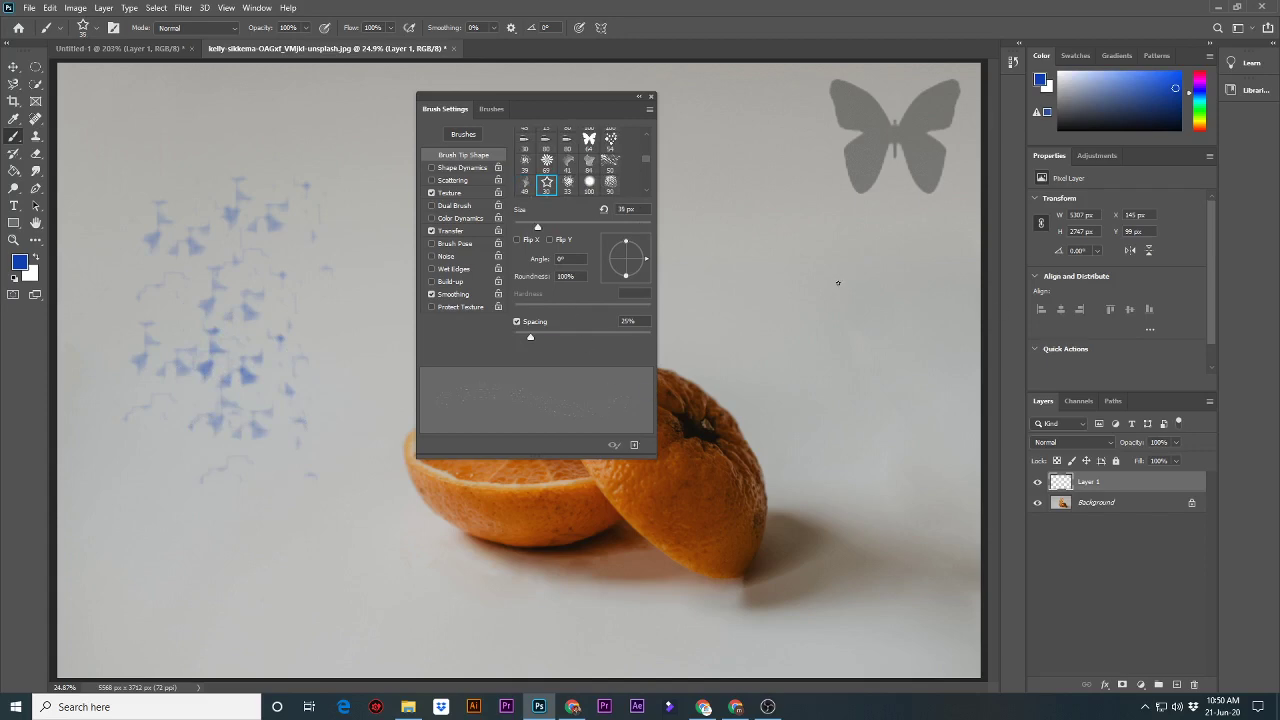
# Stamp a blue star at 900 px and blue 33 textured-tip marks at 1000 px on the right.
pyautogui.press(']')
pyautogui.press(']')
pyautogui.press(']')
pyautogui.press(']')
pyautogui.press(']')
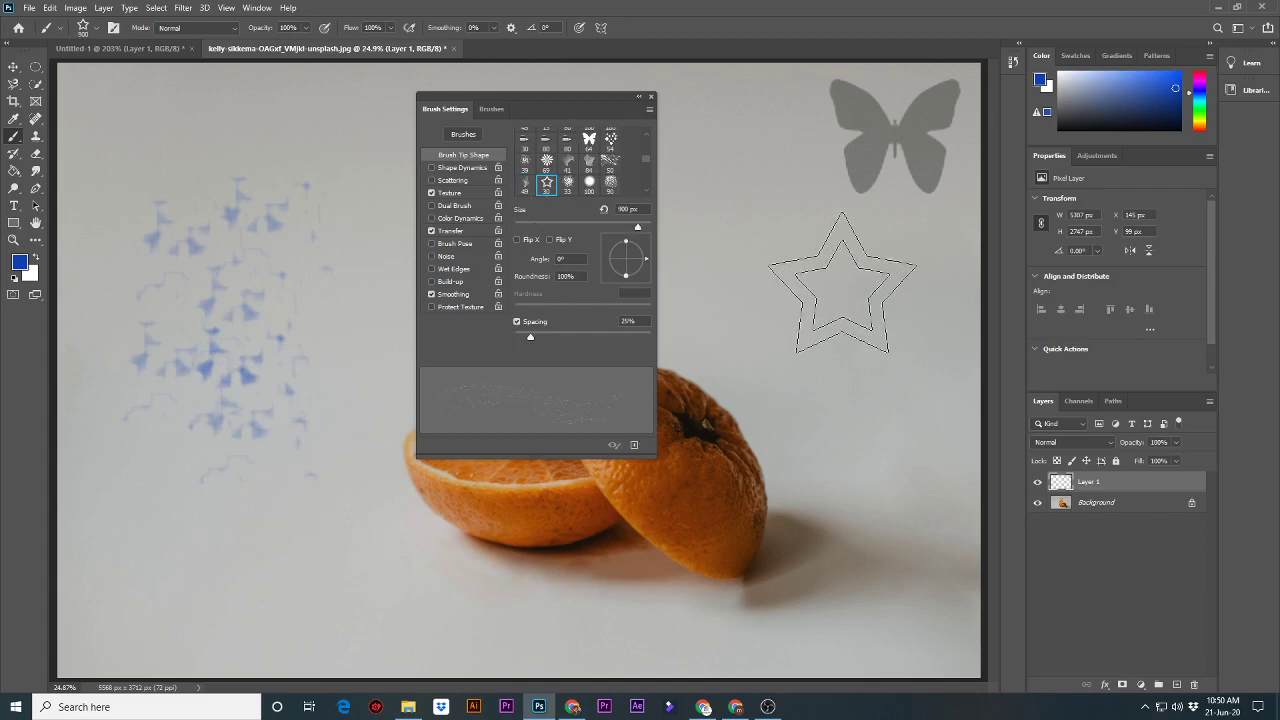
pyautogui.click(831, 300)
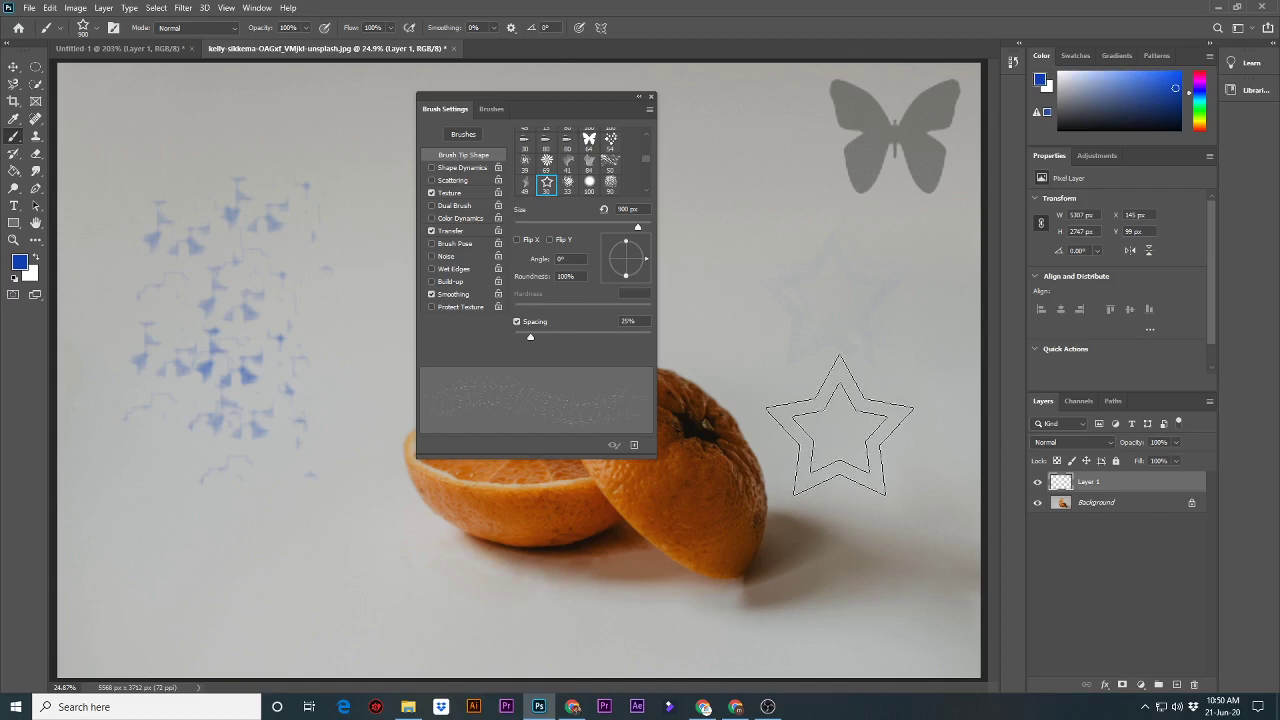
pyautogui.click(567, 183)
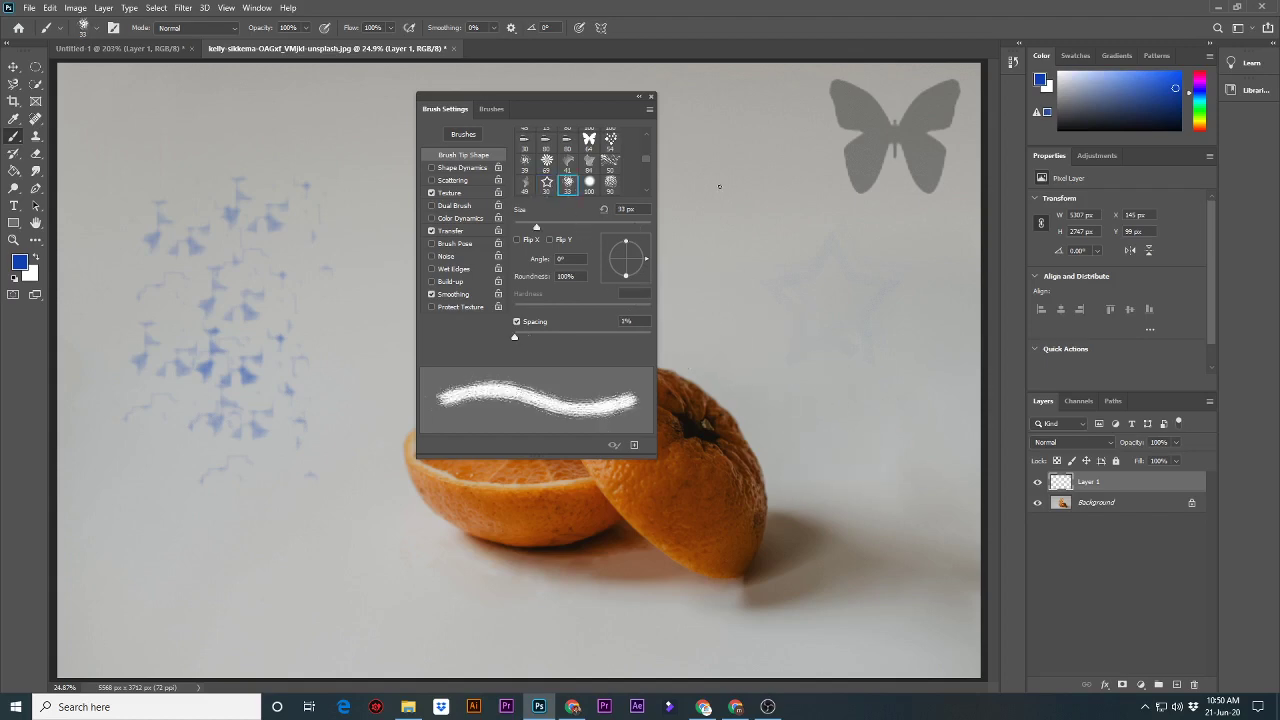
pyautogui.press(']')
pyautogui.press(']')
pyautogui.press(']')
pyautogui.press(']')
pyautogui.press(']')
pyautogui.press(']')
pyautogui.press(']')
pyautogui.press(']')
pyautogui.press(']')
pyautogui.press(']')
pyautogui.press(']')
pyautogui.press(']')
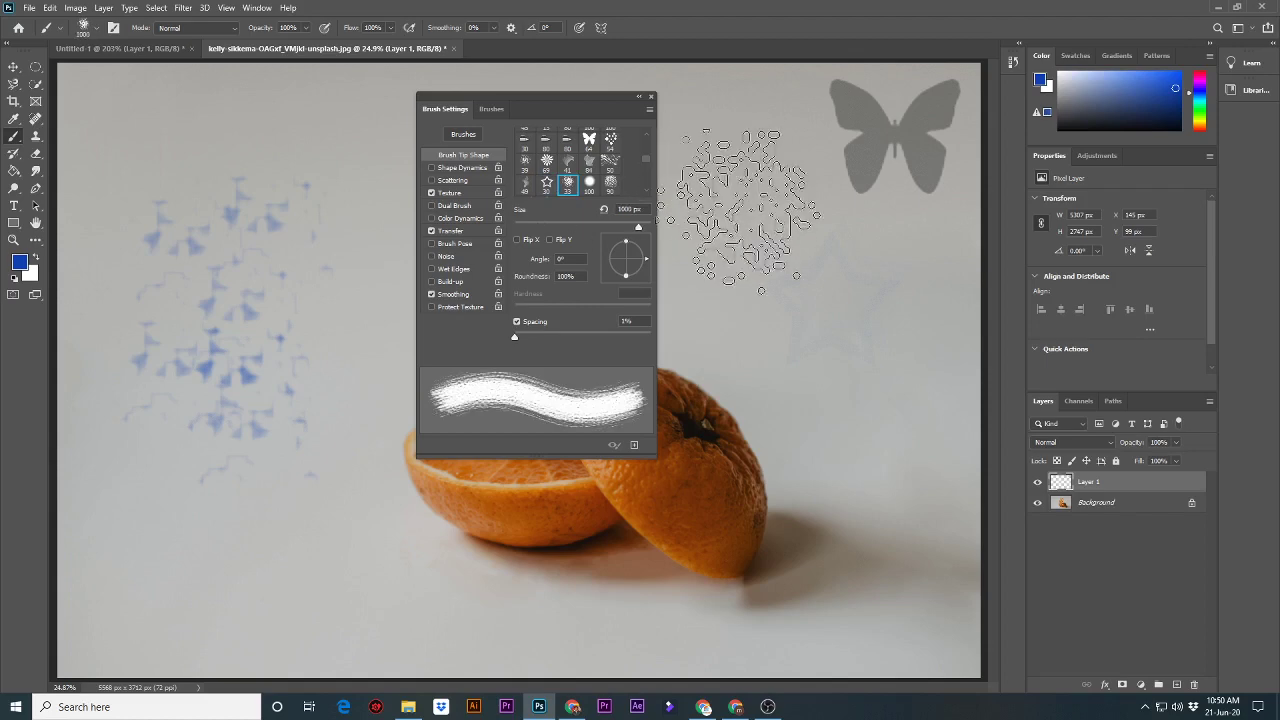
pyautogui.click(775, 246)
pyautogui.click(812, 415)
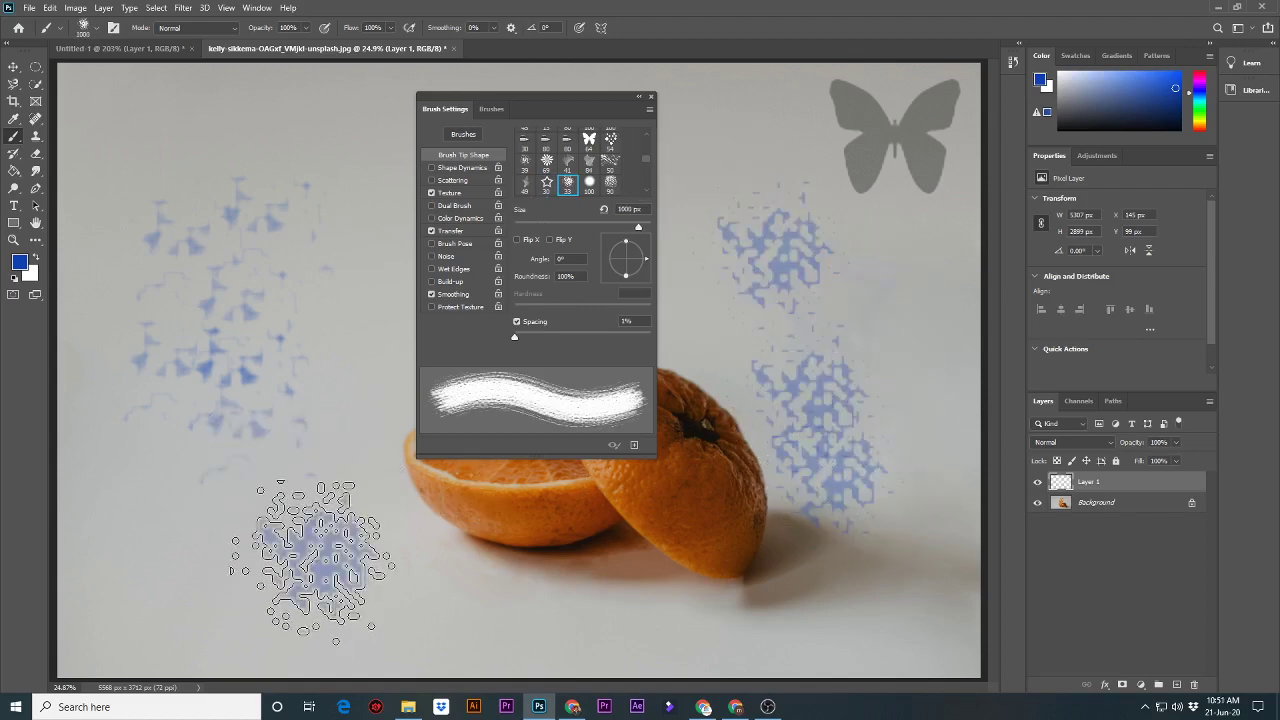
# Undo the blue stamps and the earlier blue strokes on the left.
pyautogui.hotkey('ctrl', 'z')
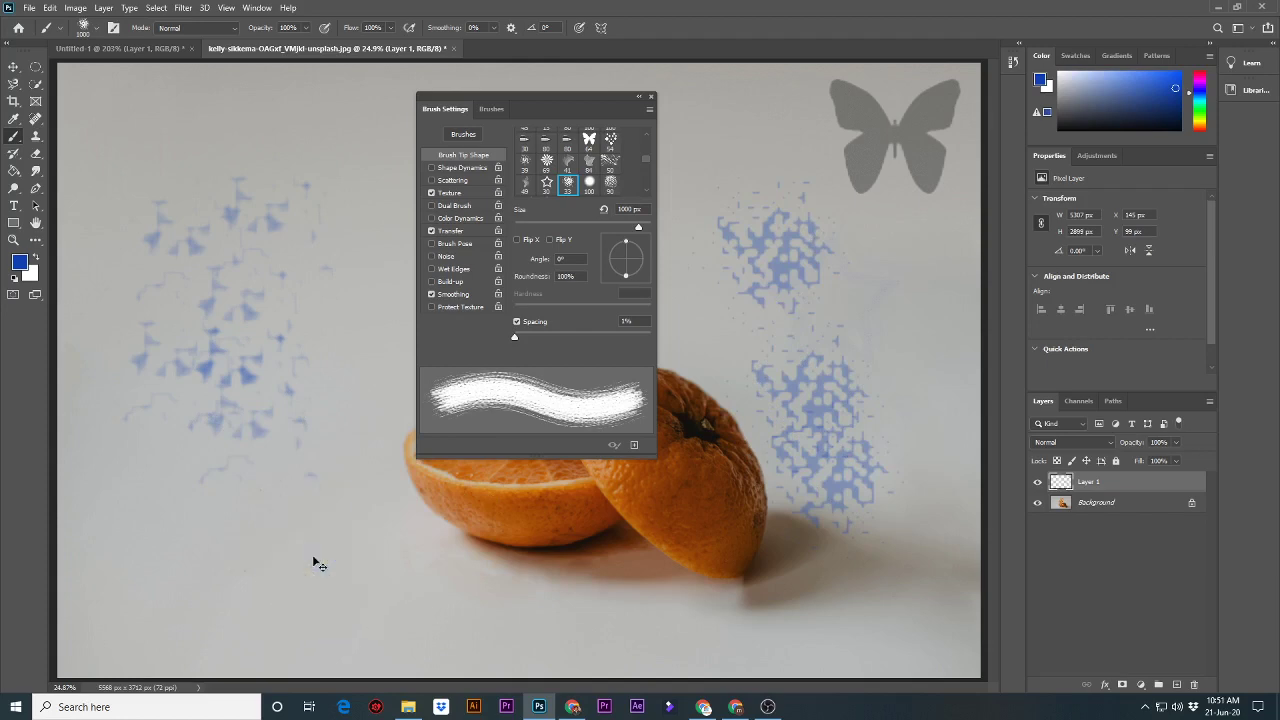
pyautogui.hotkey('ctrl', 'z')
pyautogui.hotkey('ctrl', 'z')
pyautogui.hotkey('ctrl', 'z')
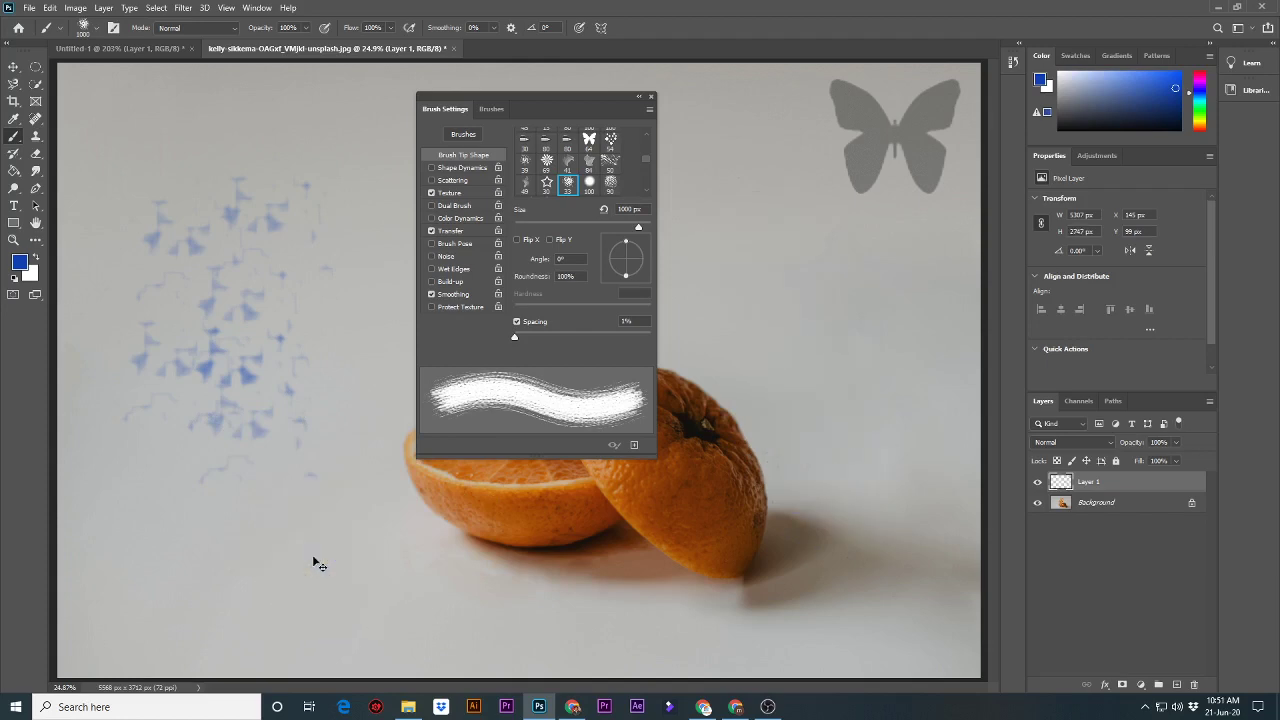
pyautogui.hotkey('ctrl', 'z')
pyautogui.hotkey('ctrl', 'z')
pyautogui.hotkey('ctrl', 'z')
pyautogui.hotkey('ctrl', 'z')
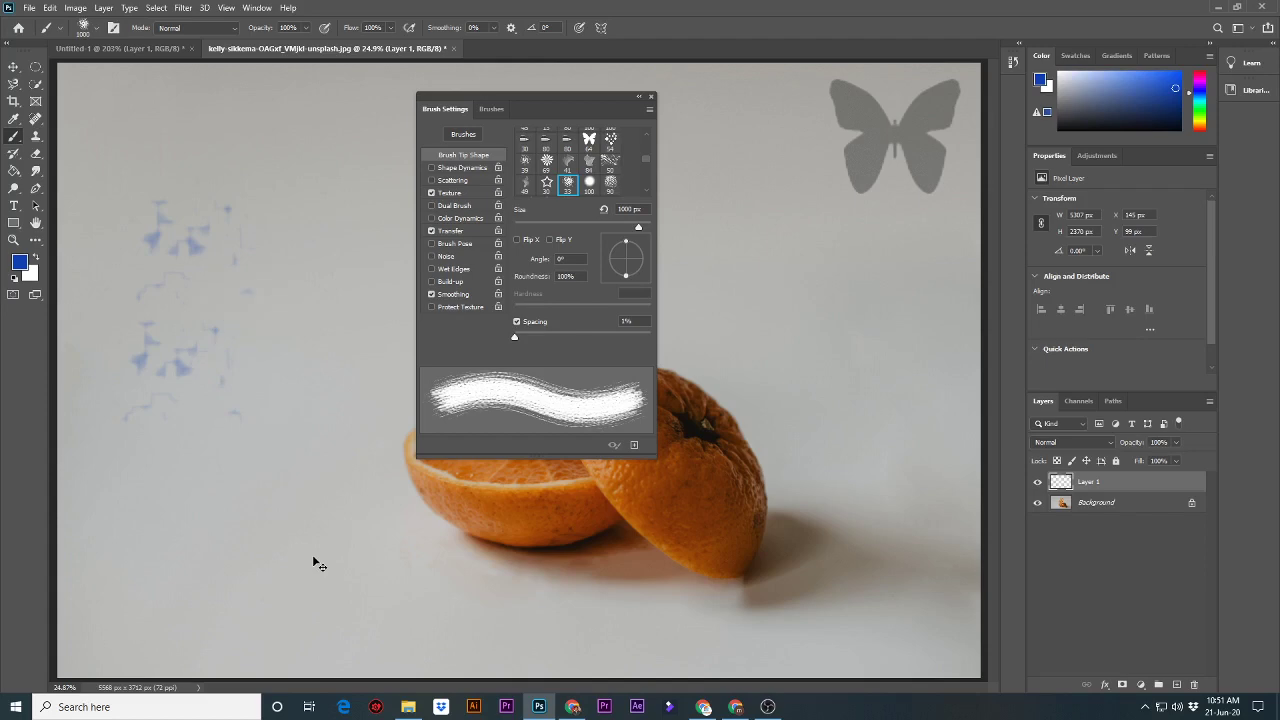
pyautogui.hotkey('ctrl', 'z')
pyautogui.hotkey('ctrl', 'z')
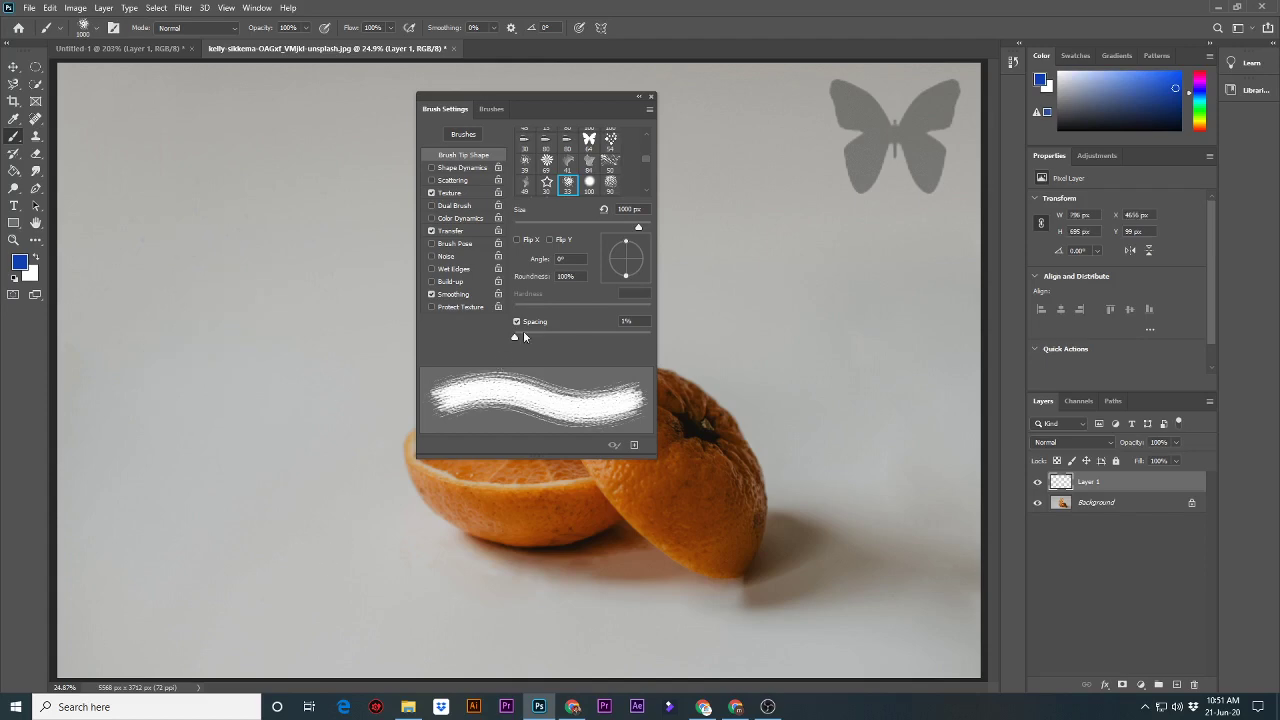
# Test the enlarged 90 textured tip with a blue stroke, then undo the remaining blue strokes.
pyautogui.click(610, 182)
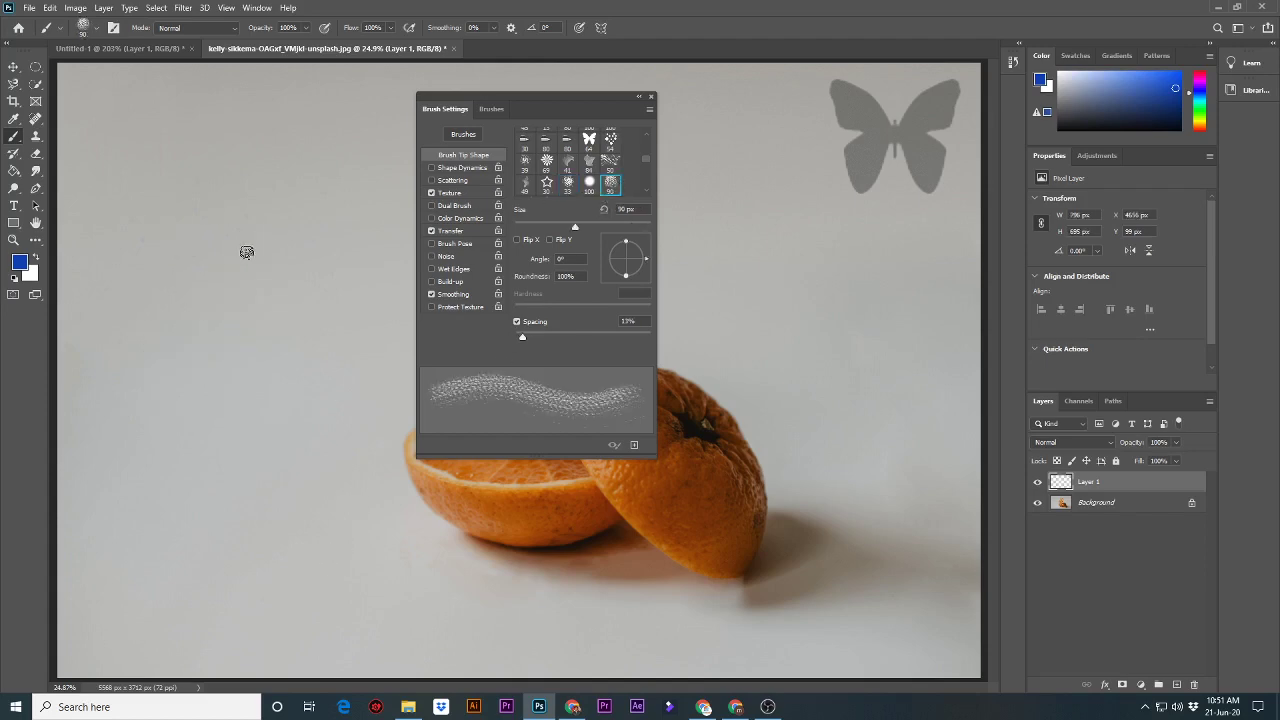
pyautogui.press(']')
pyautogui.press(']')
pyautogui.press(']')
pyautogui.press(']')
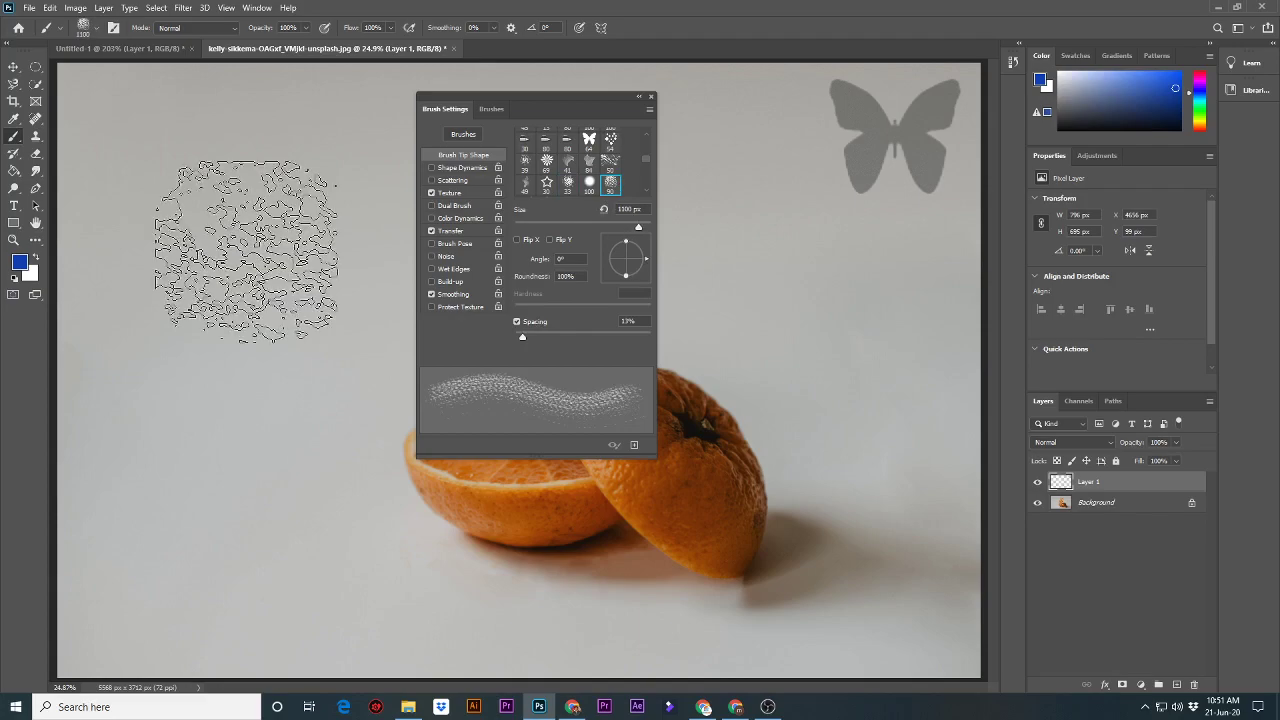
pyautogui.moveTo(243, 300)
pyautogui.mouseDown()
pyautogui.moveTo(250, 475)
pyautogui.moveTo(760, 303)
pyautogui.mouseUp()
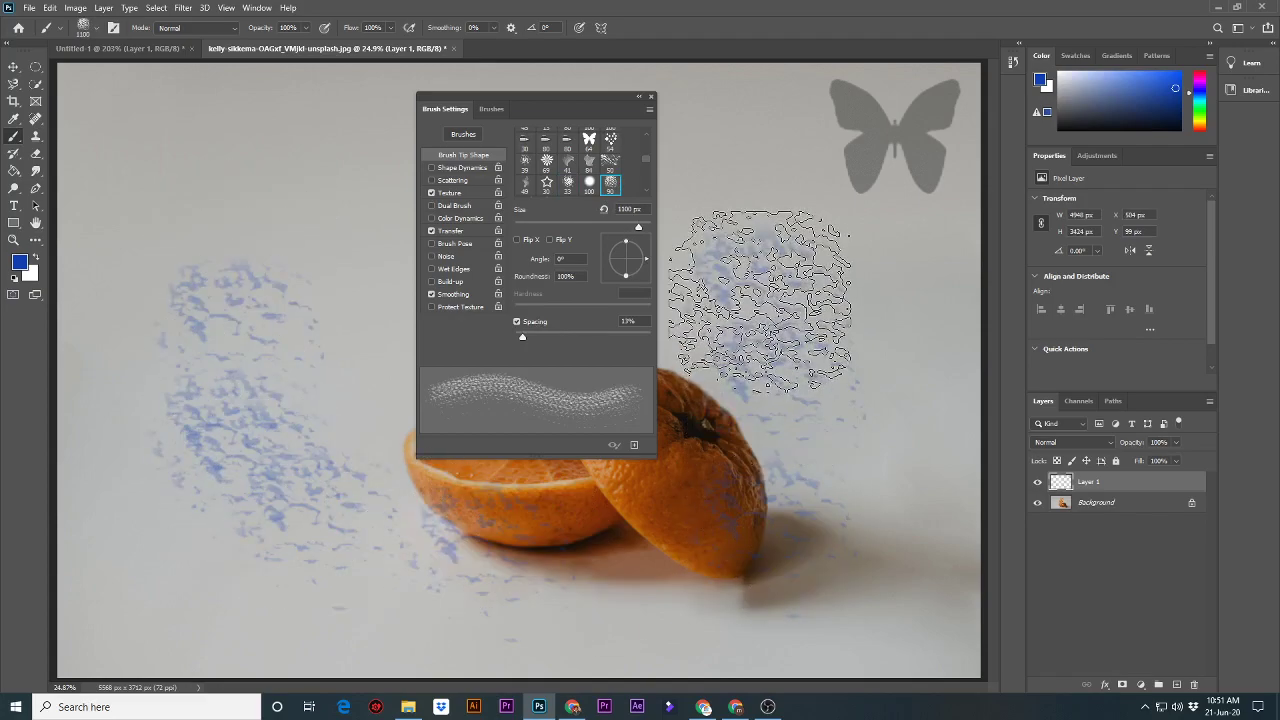
pyautogui.hotkey('ctrl', 'z')
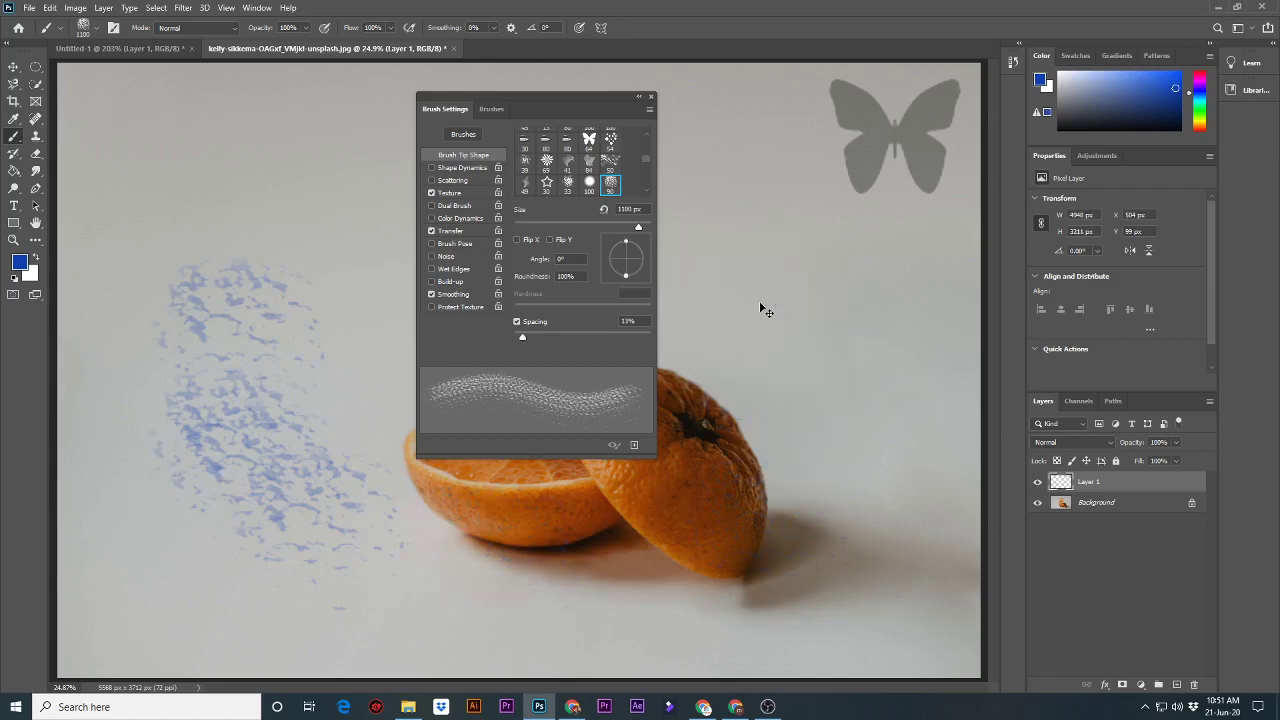
pyautogui.hotkey('ctrl', 'z')
pyautogui.hotkey('ctrl', 'z')
pyautogui.hotkey('ctrl', 'z')
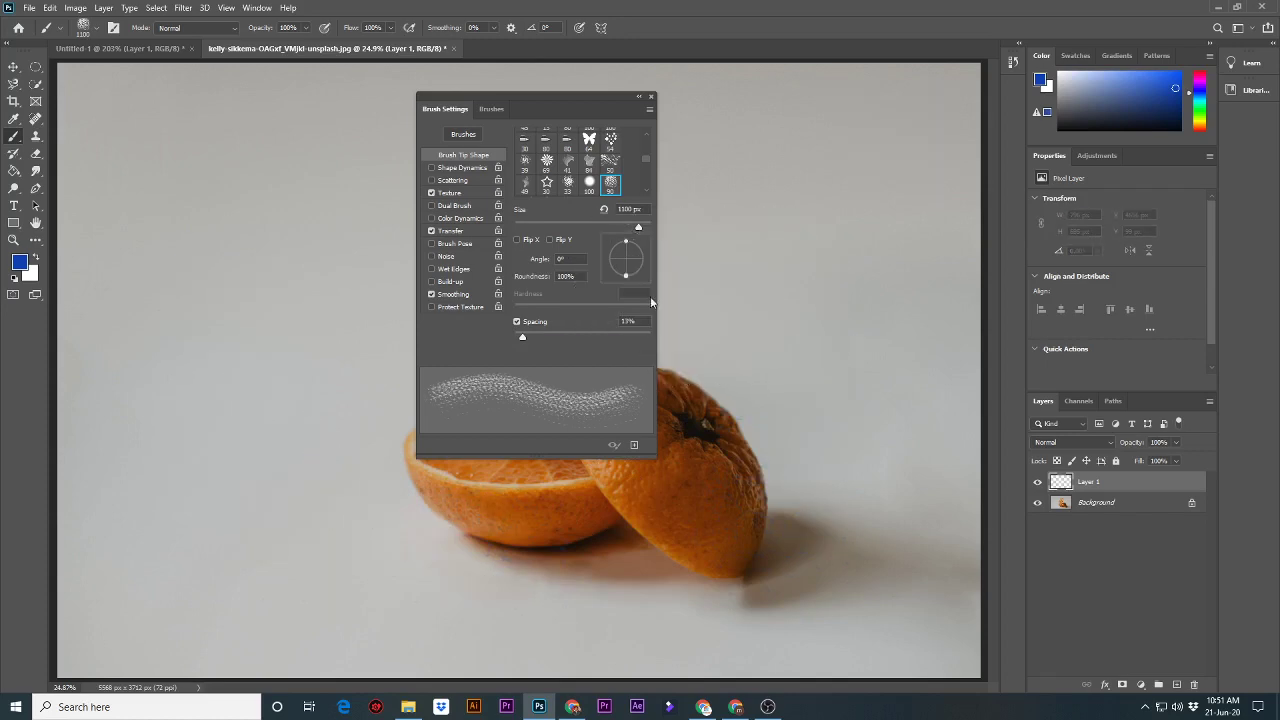
# Stamp two pale blue flowers at upper right with the enlarged 33 ornamental flower tip.
pyautogui.scroll(-1, 590, 175)
pyautogui.scroll(-1, 590, 175)
pyautogui.scroll(-1, 590, 180)
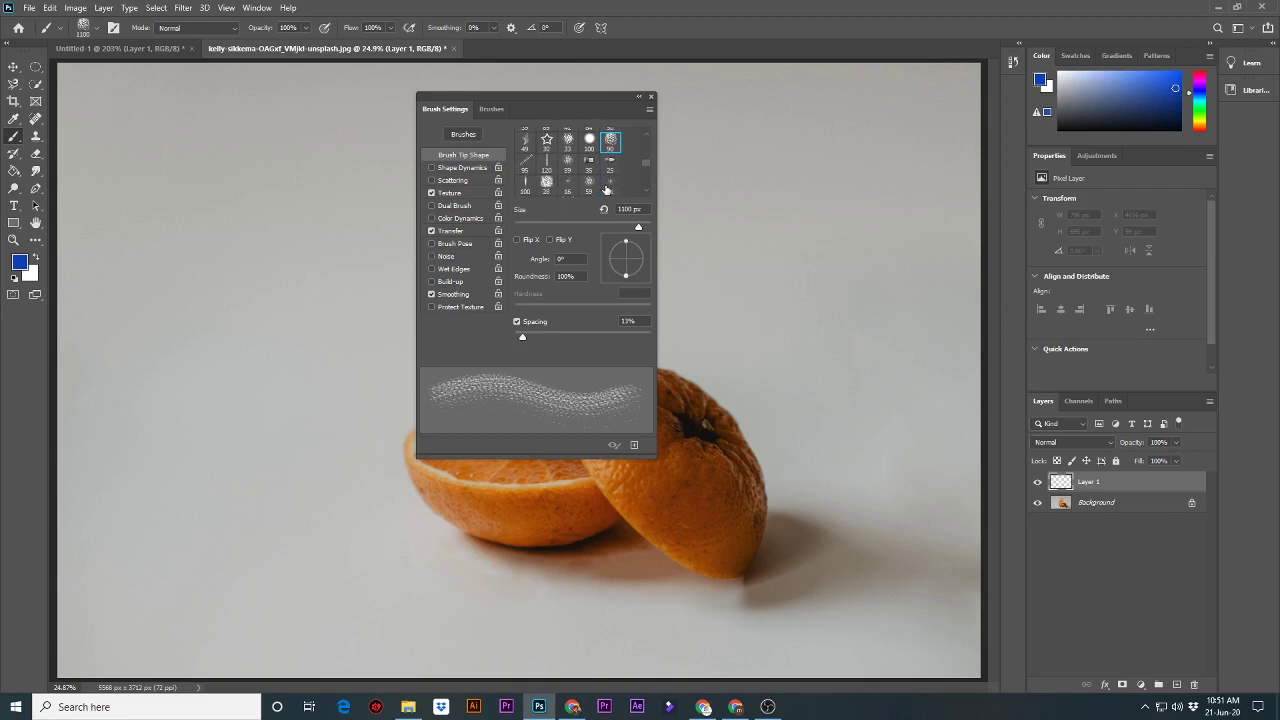
pyautogui.scroll(-1, 590, 186)
pyautogui.scroll(-1, 572, 185)
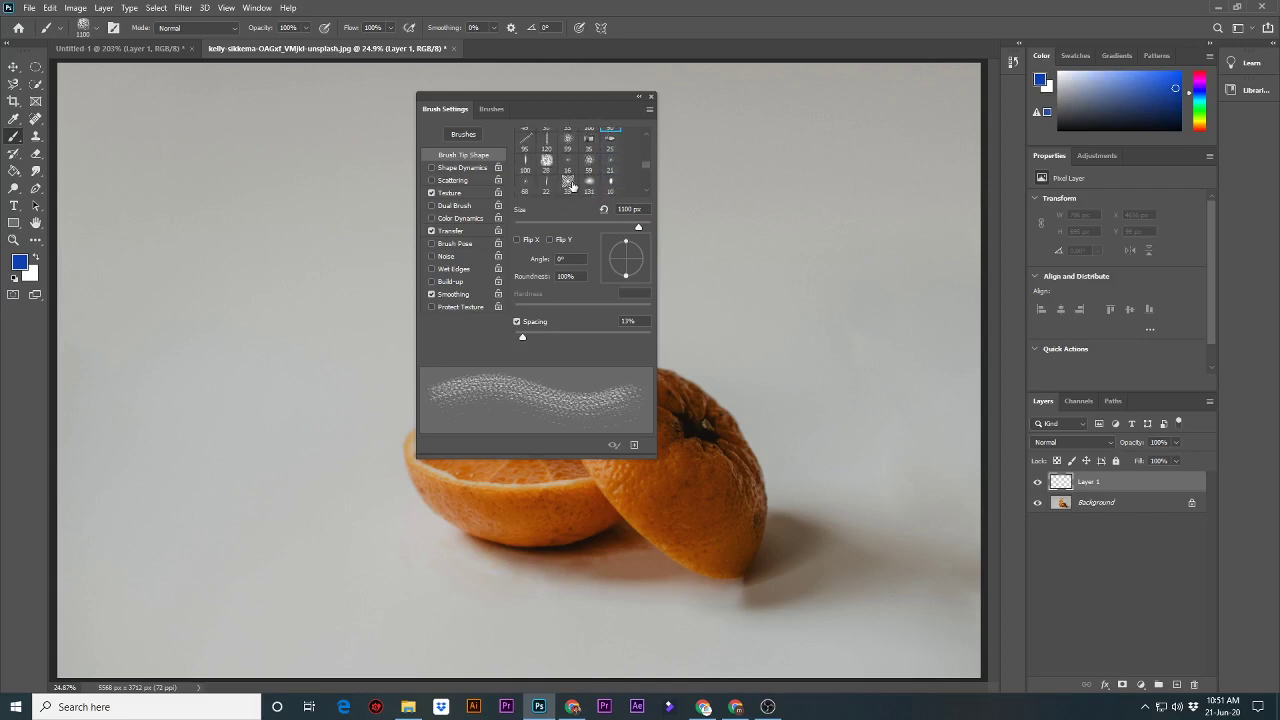
pyautogui.click(568, 184)
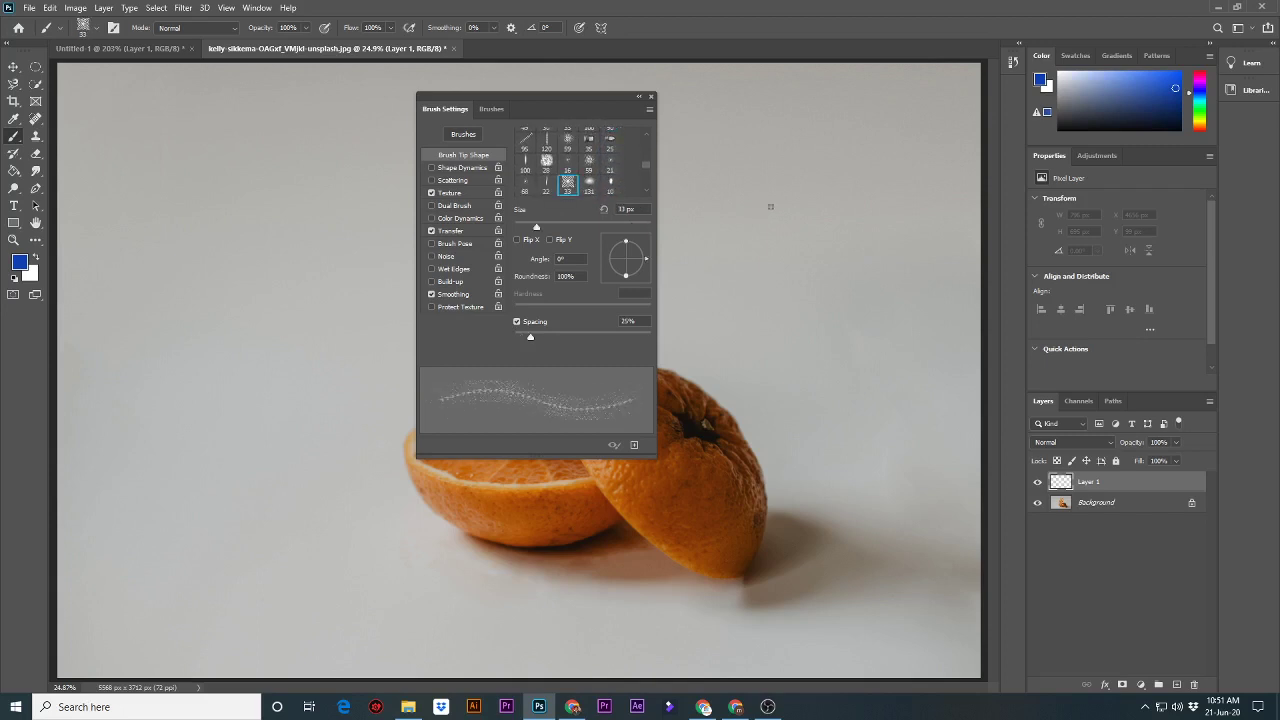
pyautogui.press(']')
pyautogui.press(']')
pyautogui.press(']')
pyautogui.press(']')
pyautogui.press(']')
pyautogui.press(']')
pyautogui.press(']')
pyautogui.press(']')
pyautogui.press(']')
pyautogui.press(']')
pyautogui.press(']')
pyautogui.press(']')
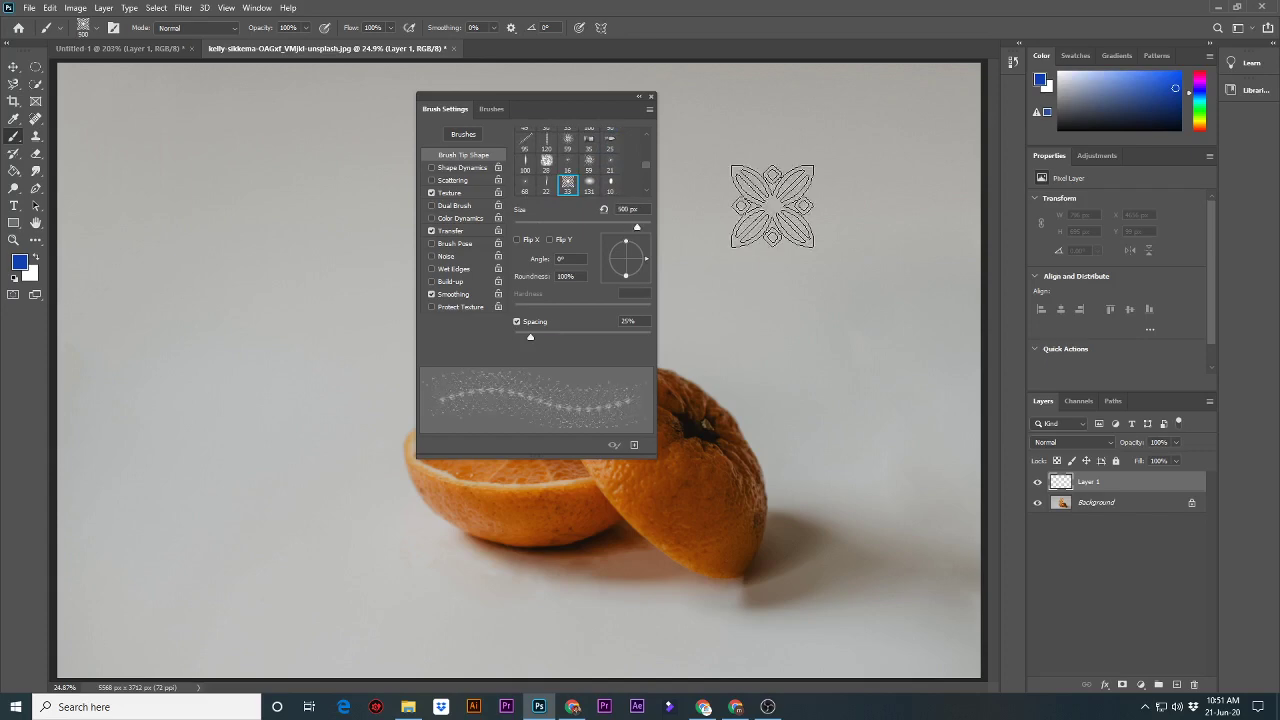
pyautogui.press(']')
pyautogui.press(']')
pyautogui.press(']')
pyautogui.click(793, 208)
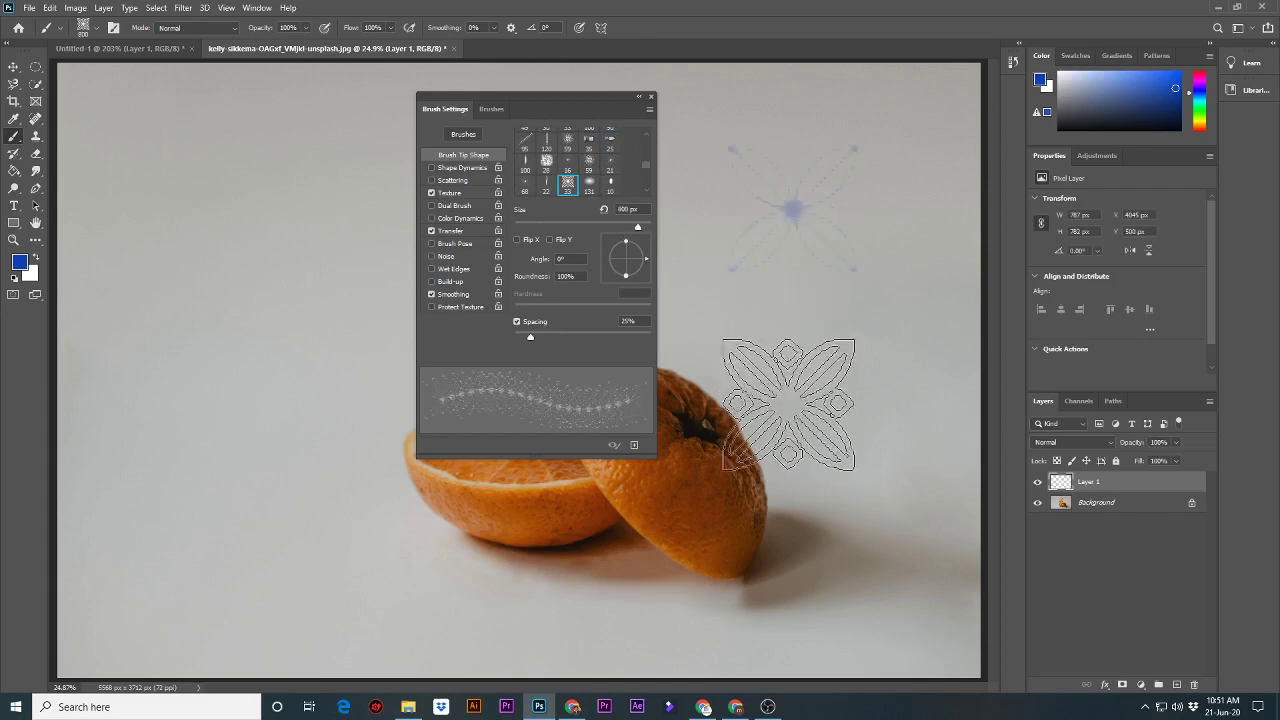
pyautogui.click(793, 315)
# Set the foreground colour to deep red #b60911 and return to the Brush tool.
pyautogui.press('i')
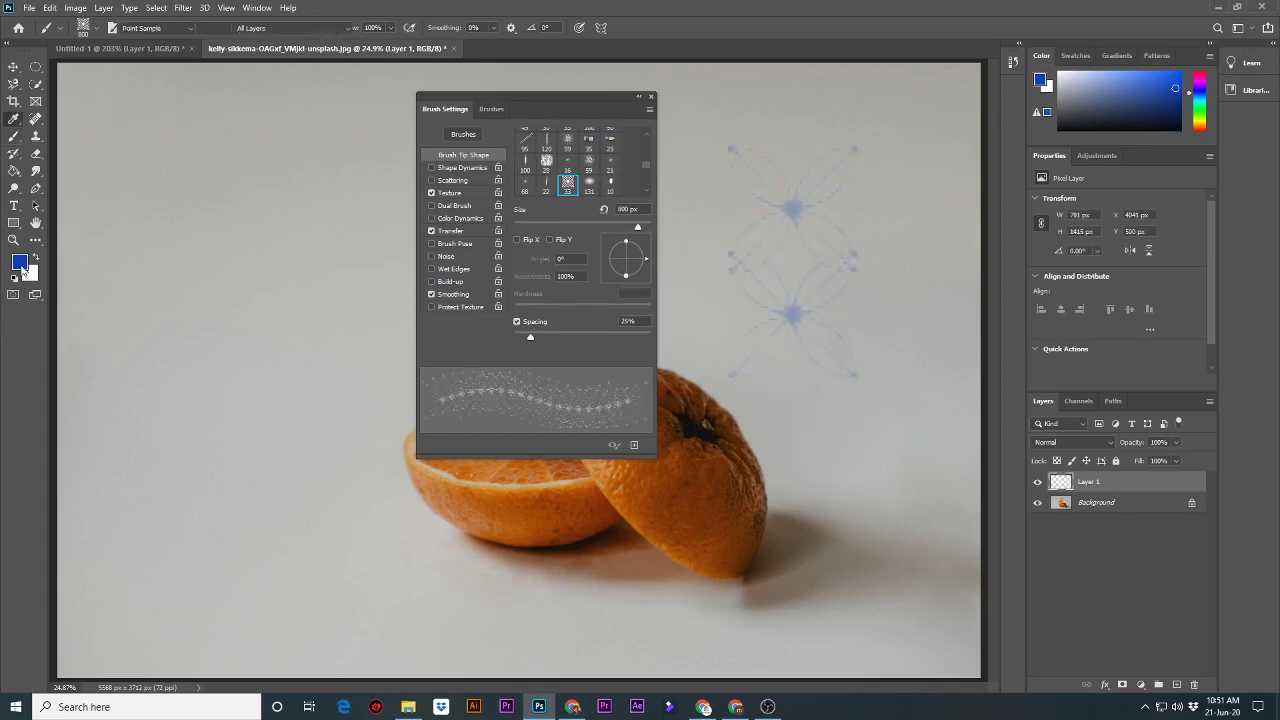
pyautogui.click(19, 262)
pyautogui.moveTo(652, 180); pyautogui.dragTo(652, 163)
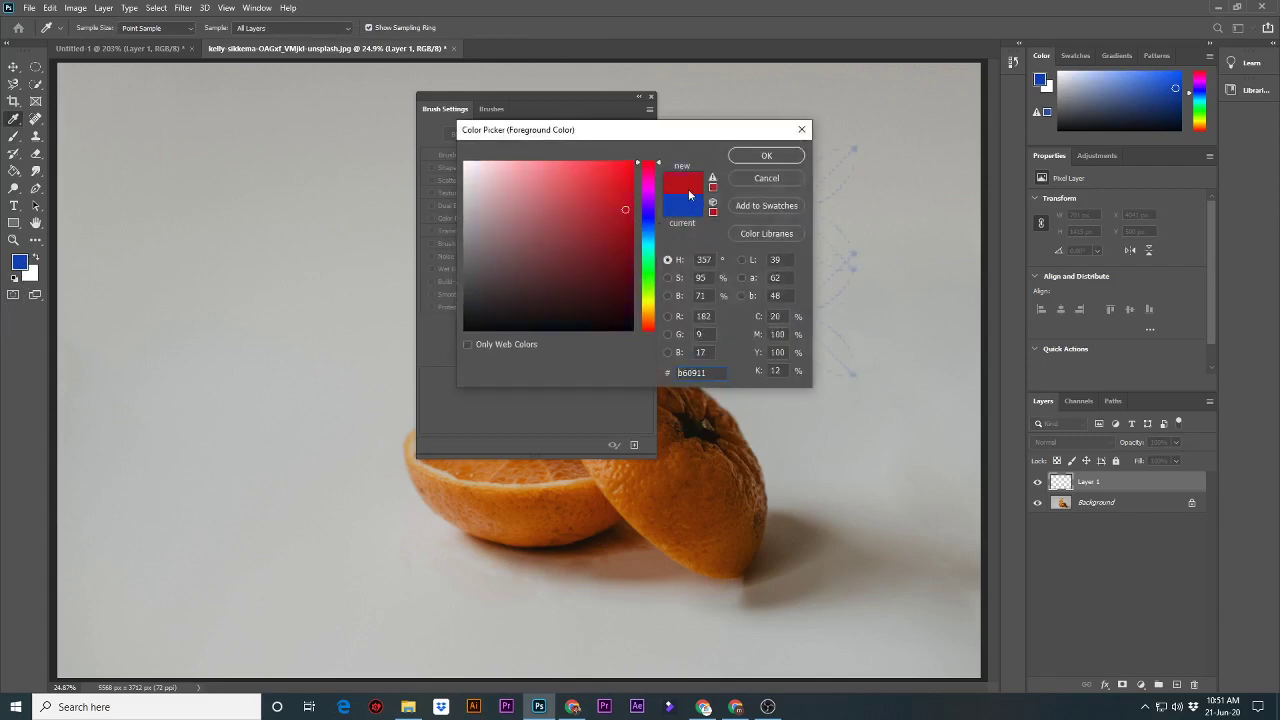
pyautogui.click(765, 156)
pyautogui.press('b')
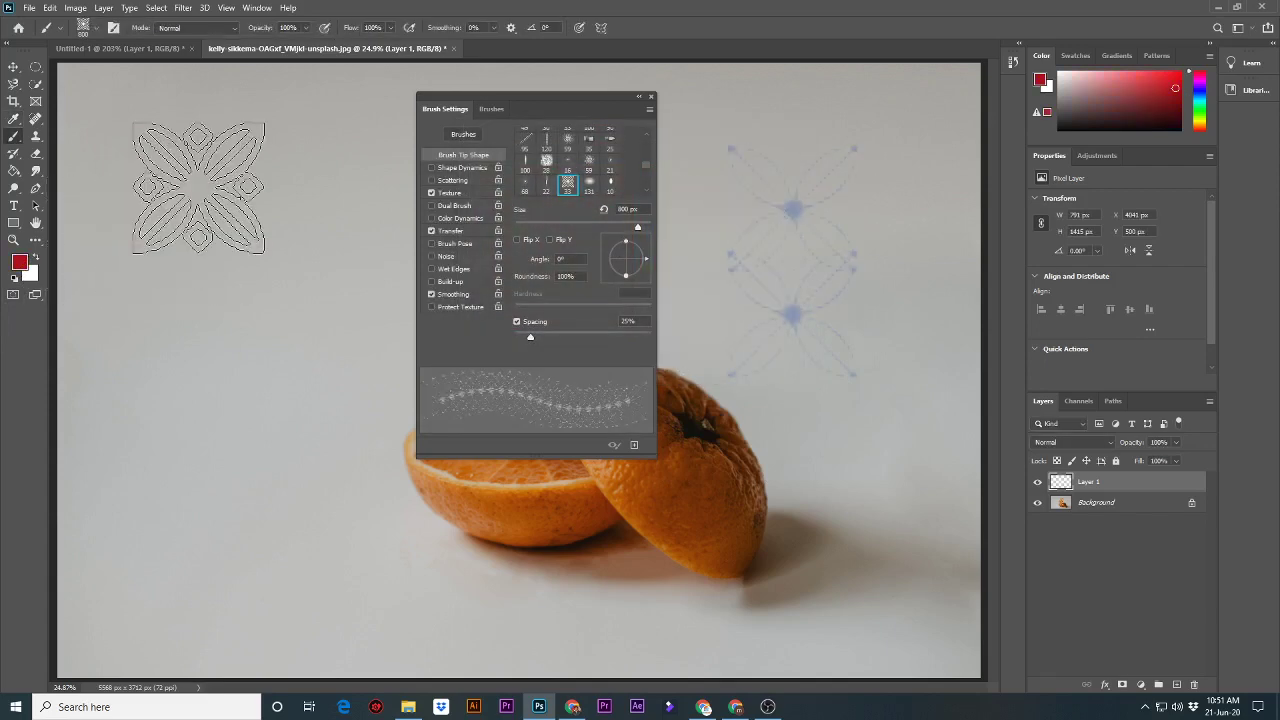
# Stamp six red flowers scattered down the left side of the photo.
pyautogui.click(198, 186)
pyautogui.click(204, 339)
pyautogui.click(172, 495)
pyautogui.click(283, 503)
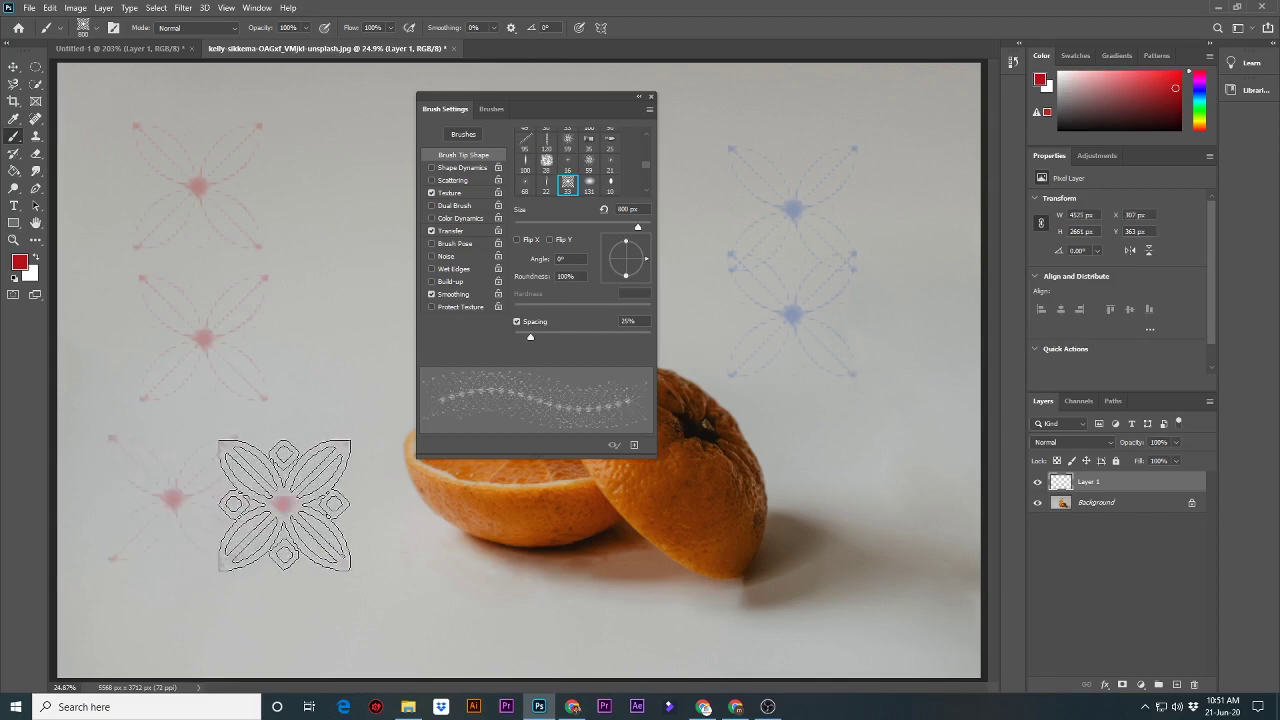
pyautogui.click(319, 368)
pyautogui.click(338, 268)
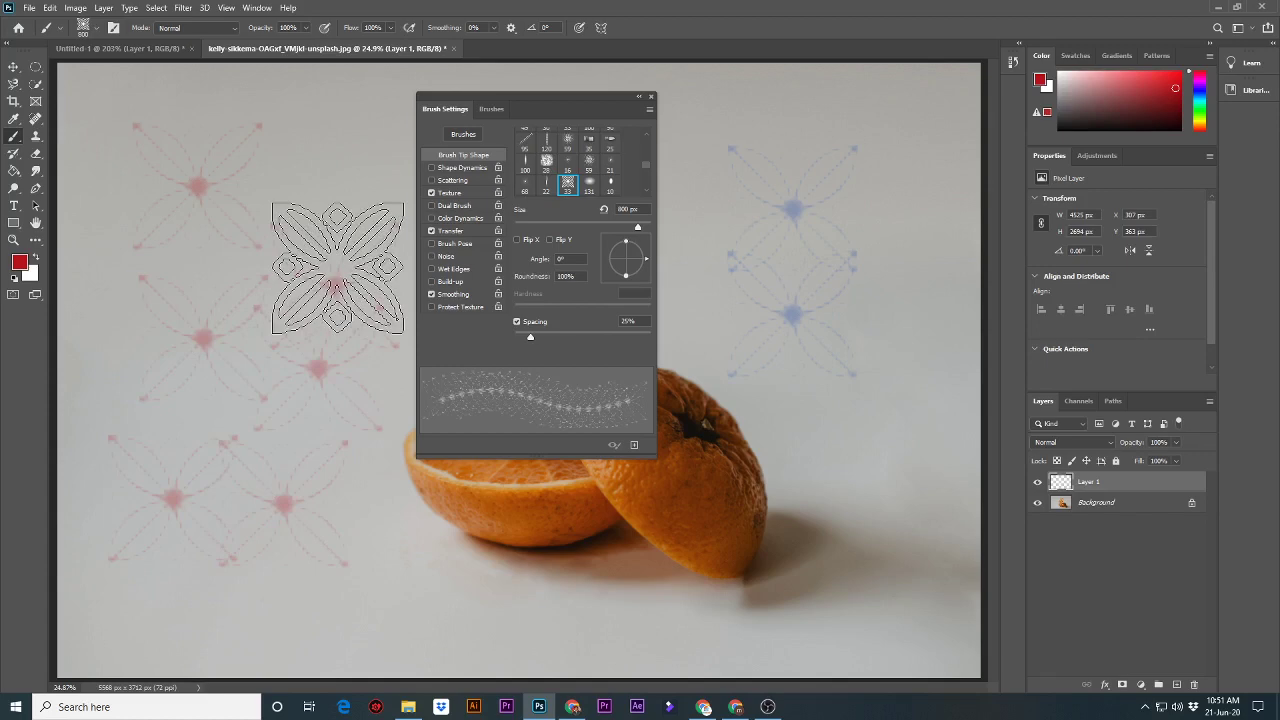
# Select the 54 textured brush tip and size it to 1100 px.
pyautogui.scroll(-2, 590, 175)
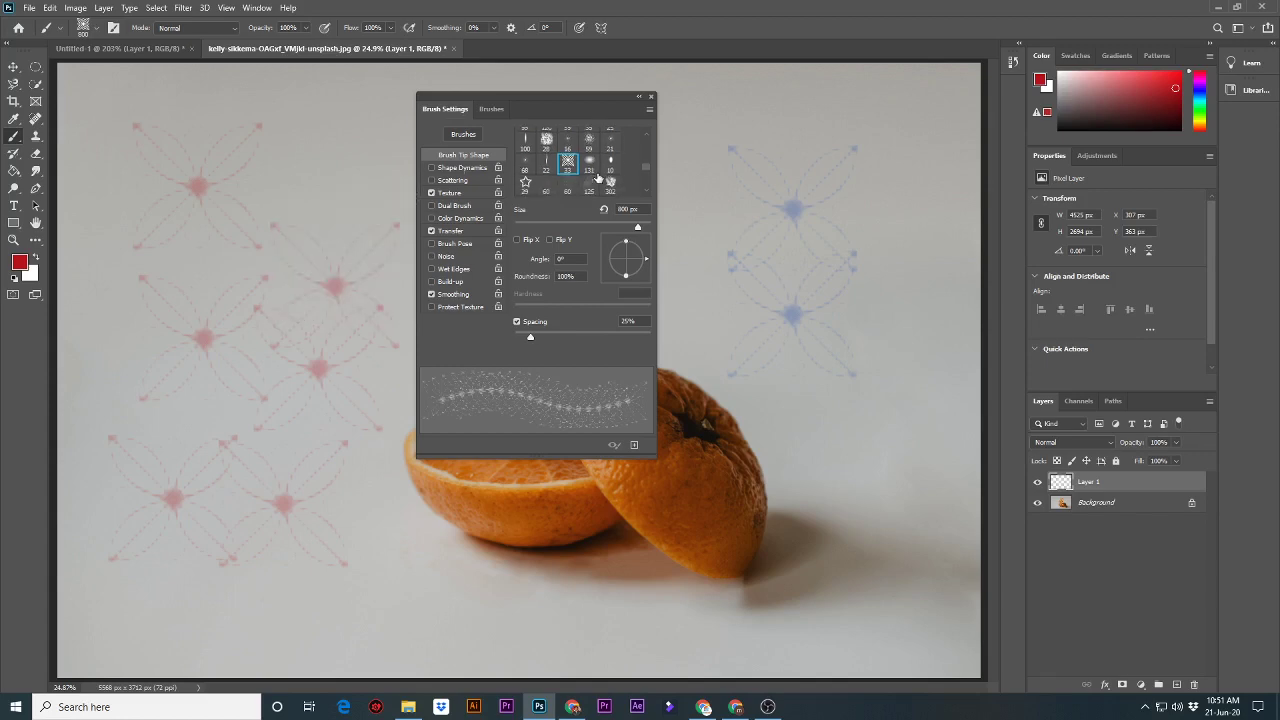
pyautogui.scroll(-1, 598, 177)
pyautogui.scroll(-2, 592, 163)
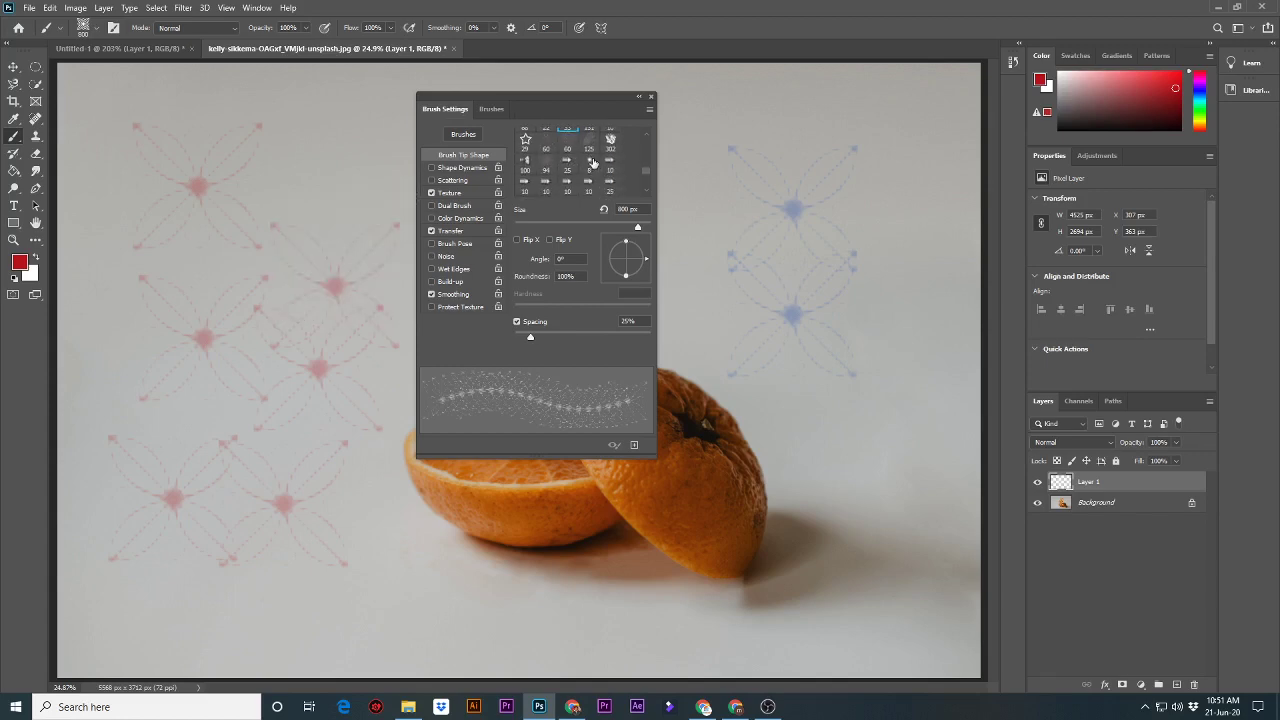
pyautogui.scroll(-1, 594, 162)
pyautogui.scroll(-2, 593, 162)
pyautogui.scroll(-1, 593, 162)
pyautogui.scroll(-1, 593, 163)
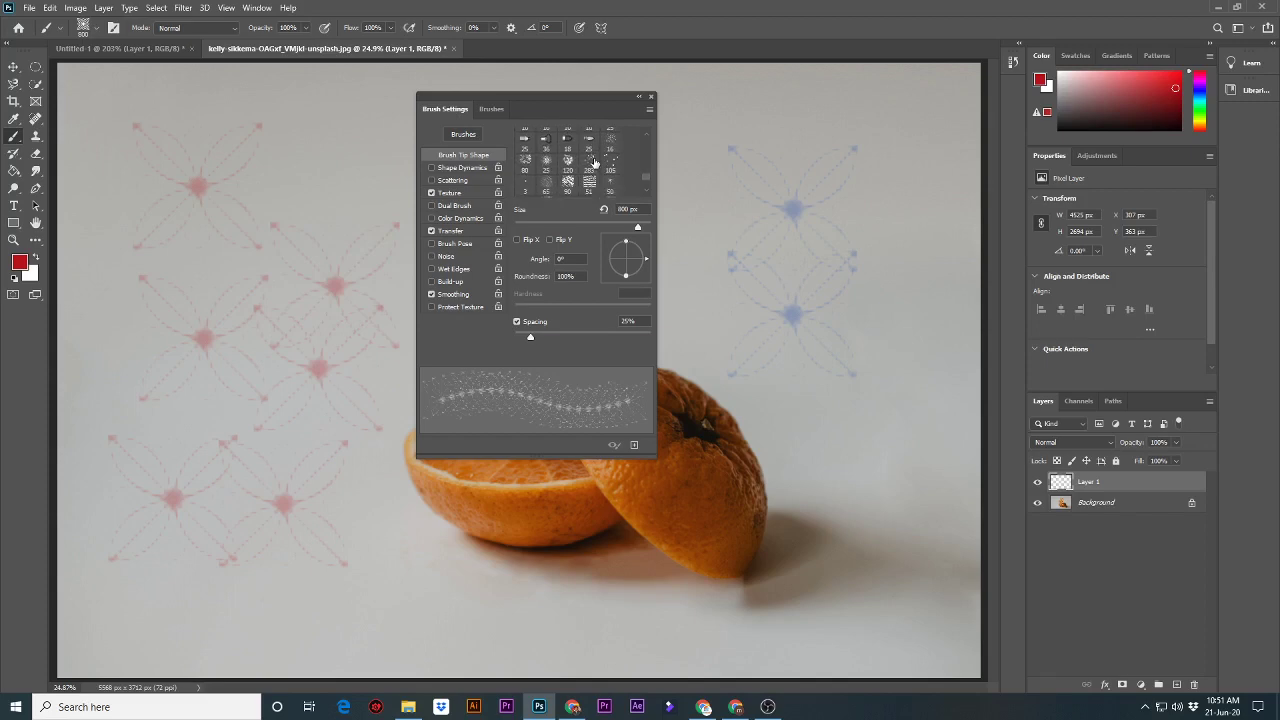
pyautogui.scroll(-1, 593, 163)
pyautogui.scroll(-1, 578, 184)
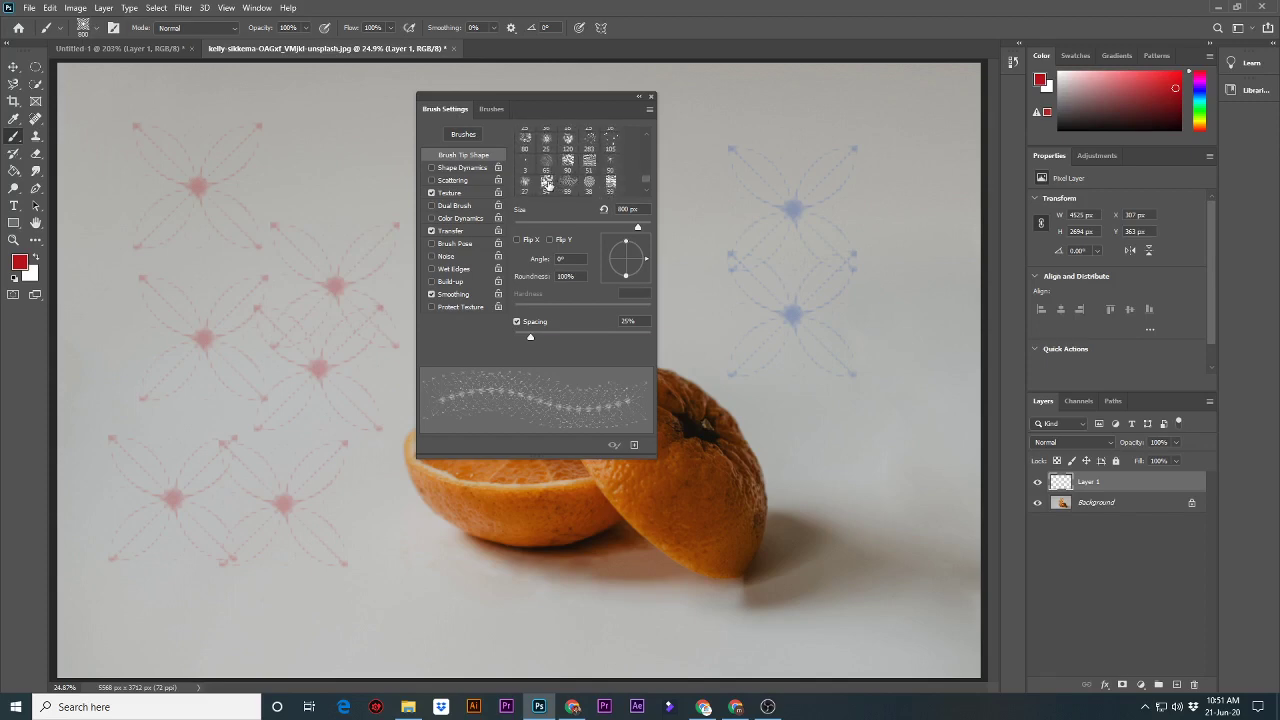
pyautogui.click(546, 182)
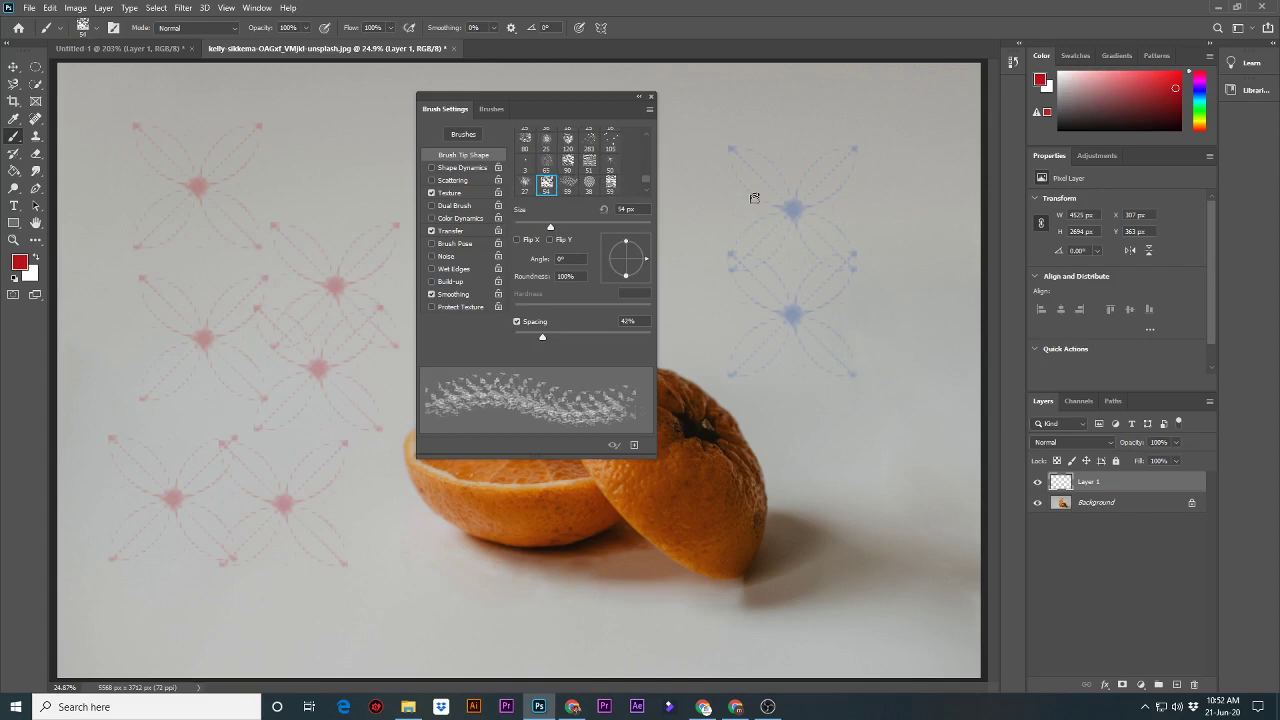
pyautogui.press(']')
pyautogui.press(']')
pyautogui.press(']')
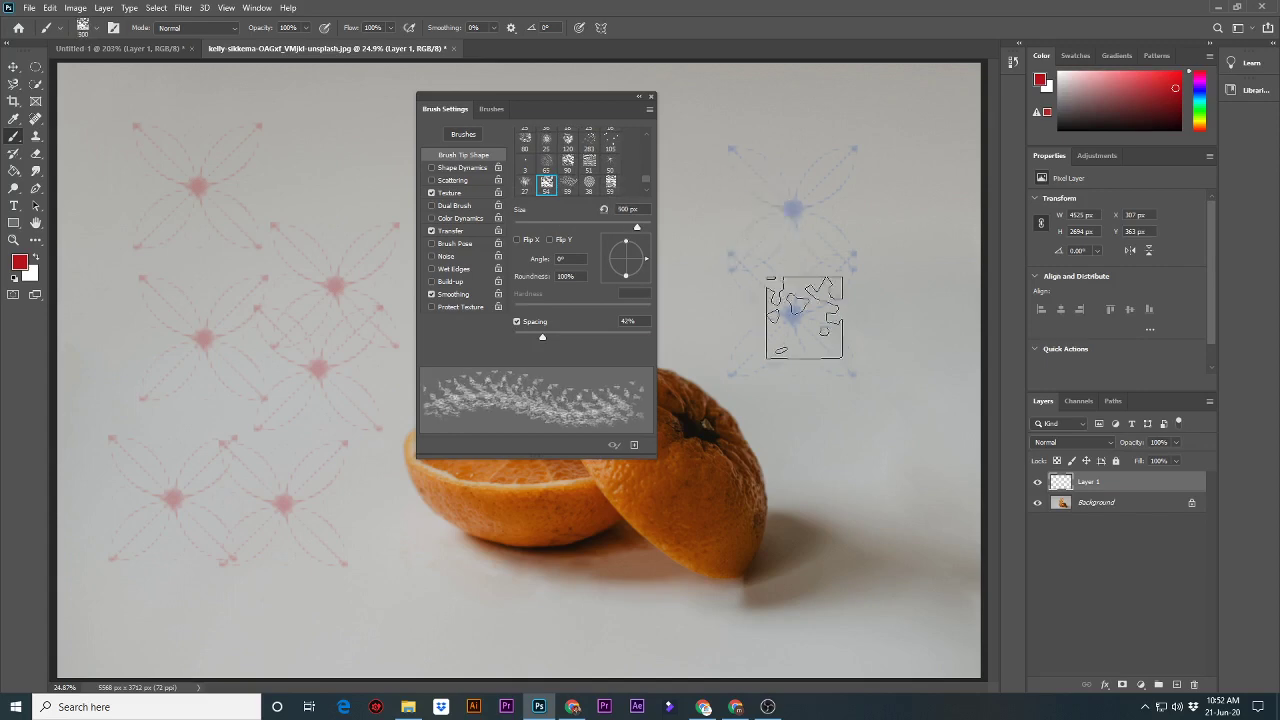
pyautogui.press(']')
pyautogui.press(']')
pyautogui.press(']')
pyautogui.press(']')
pyautogui.press(']')
pyautogui.press(']')
pyautogui.press(']')
pyautogui.press(']')
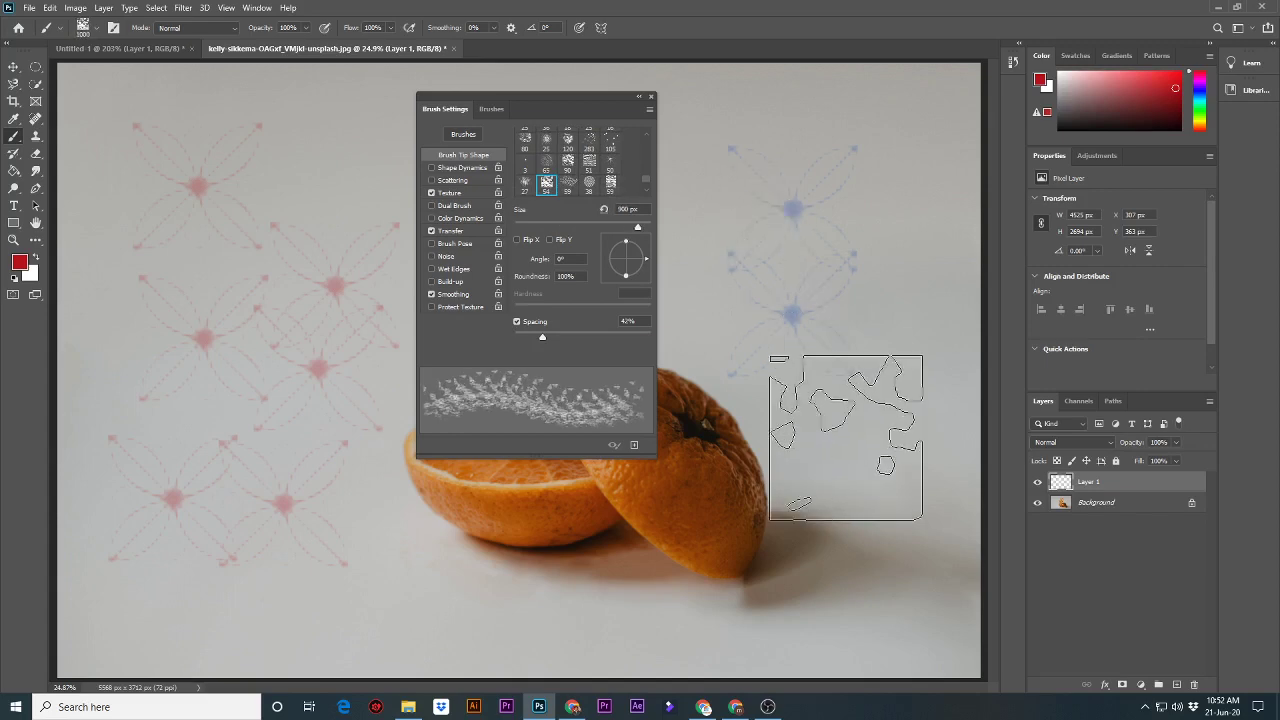
pyautogui.press(']')
pyautogui.press(']')
pyautogui.press(']')
pyautogui.press(']')
pyautogui.press(']')
pyautogui.press(']')
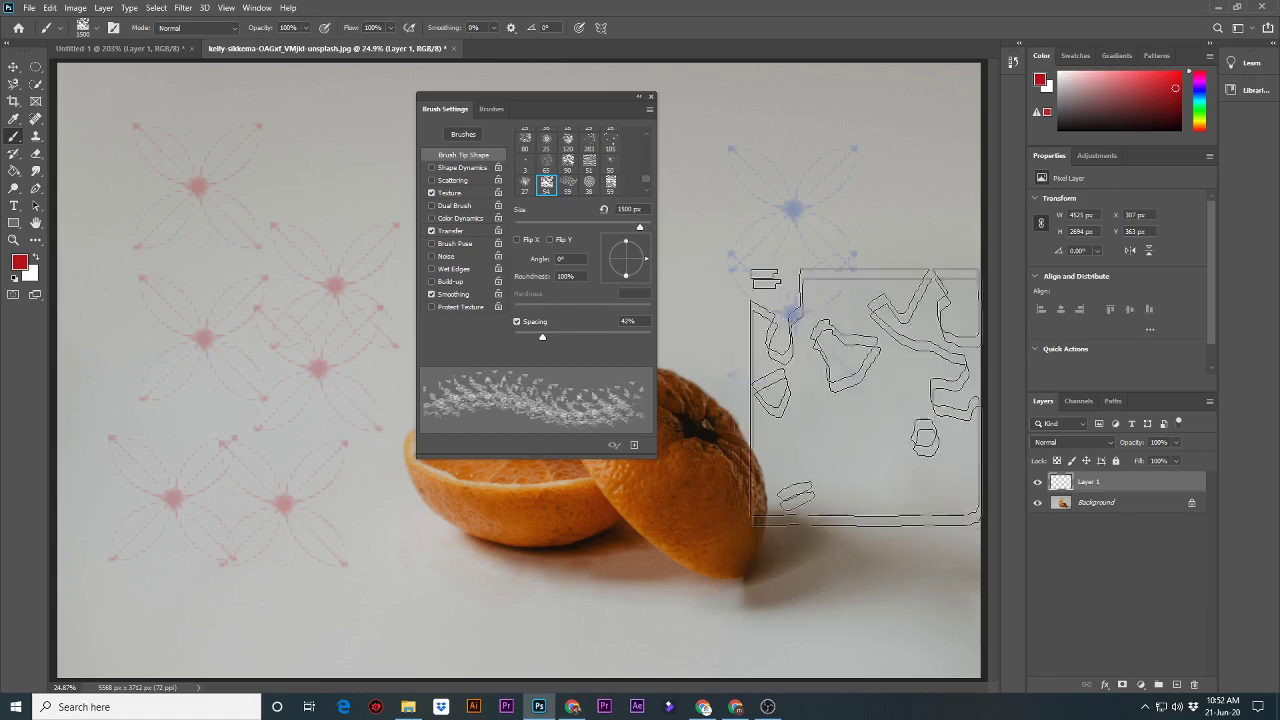
pyautogui.press('[')
pyautogui.press('[')
pyautogui.press('[')
pyautogui.press('[')
# Paint textured strokes right of the orange, enlarge to 1200 px, then undo the strokes and earlier stamps.
pyautogui.click(850, 360)
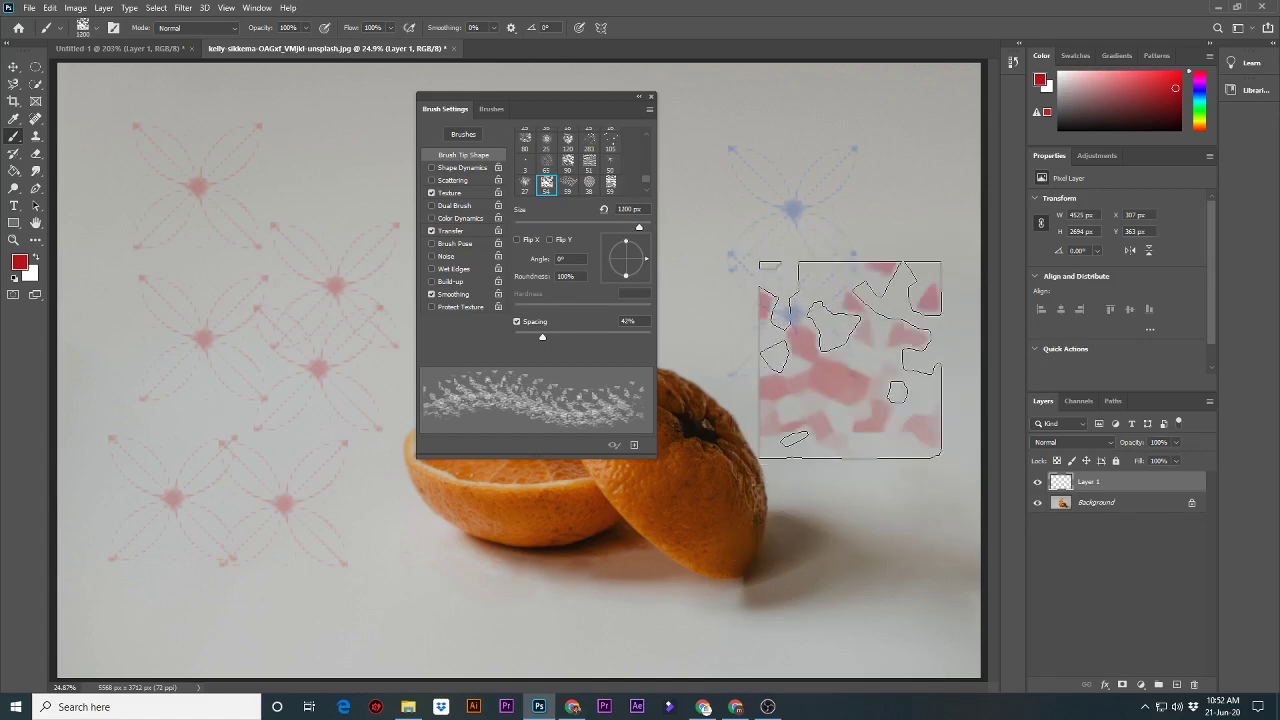
pyautogui.moveTo(850, 360)
pyautogui.mouseDown()
pyautogui.moveTo(845, 464)
pyautogui.moveTo(821, 414)
pyautogui.moveTo(814, 192)
pyautogui.moveTo(829, 229)
pyautogui.moveTo(834, 414)
pyautogui.mouseUp()
pyautogui.press(']')
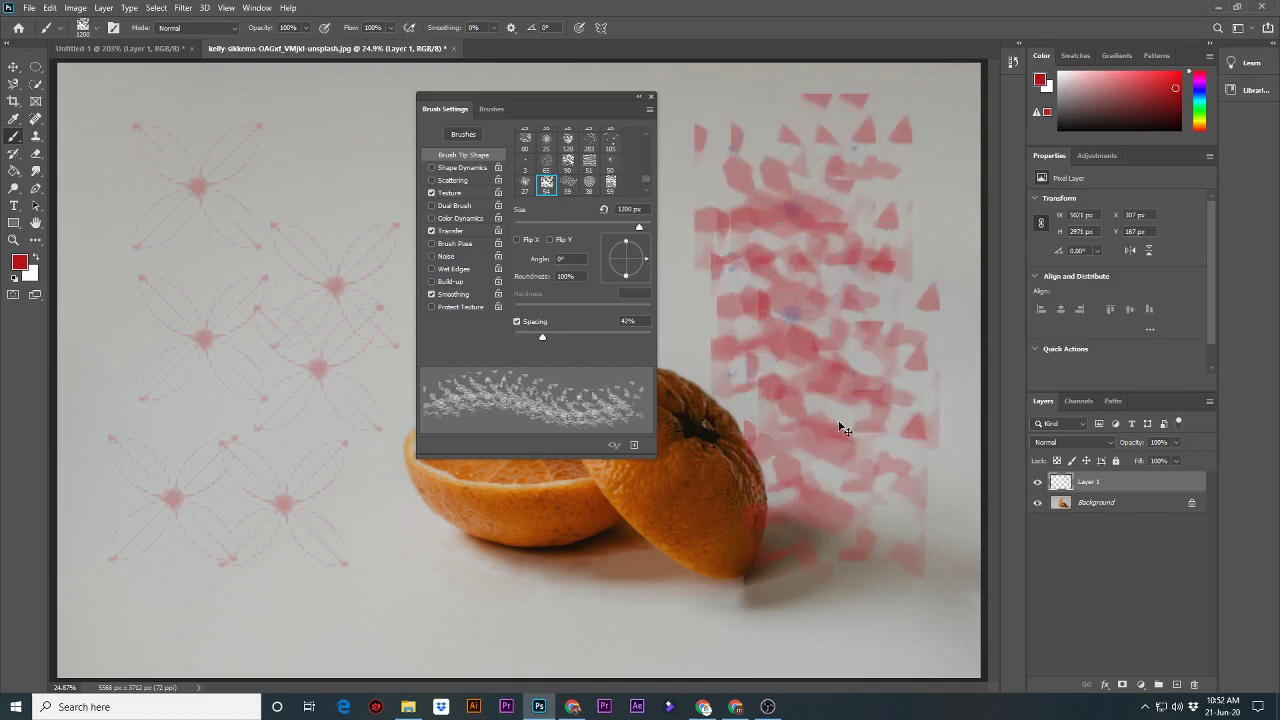
pyautogui.hotkey('ctrl', 'z')
pyautogui.hotkey('ctrl', 'z')
pyautogui.hotkey('ctrl', 'z')
pyautogui.hotkey('ctrl', 'z')
pyautogui.hotkey('ctrl', 'z')
pyautogui.hotkey('ctrl', 'z')
pyautogui.hotkey('ctrl', 'z')
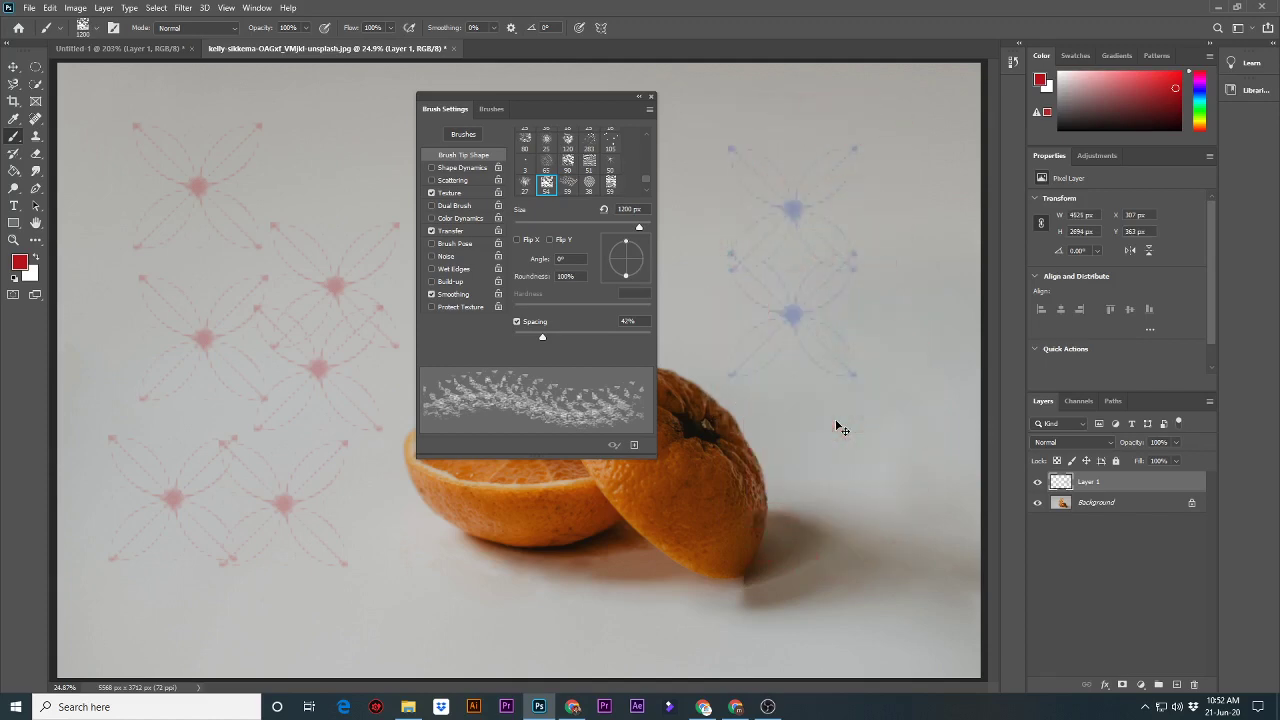
pyautogui.hotkey('ctrl', 'z')
pyautogui.hotkey('ctrl', 'z')
pyautogui.hotkey('ctrl', 'z')
pyautogui.hotkey('ctrl', 'z')
pyautogui.hotkey('ctrl', 'z')
pyautogui.hotkey('ctrl', 'z')
pyautogui.hotkey('ctrl', 'z')
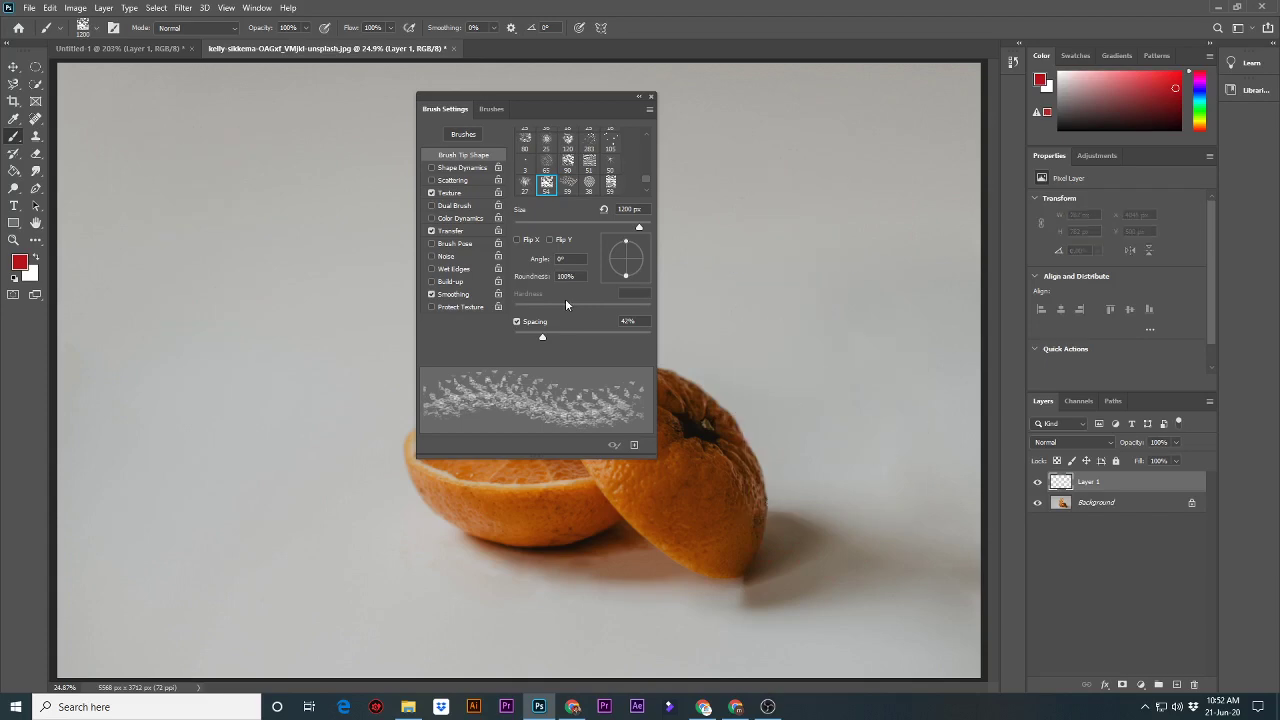
# Paint a splatter trail above the orange with the enlarged 5%-spacing splatter tip.
pyautogui.scroll(-1, 583, 179)
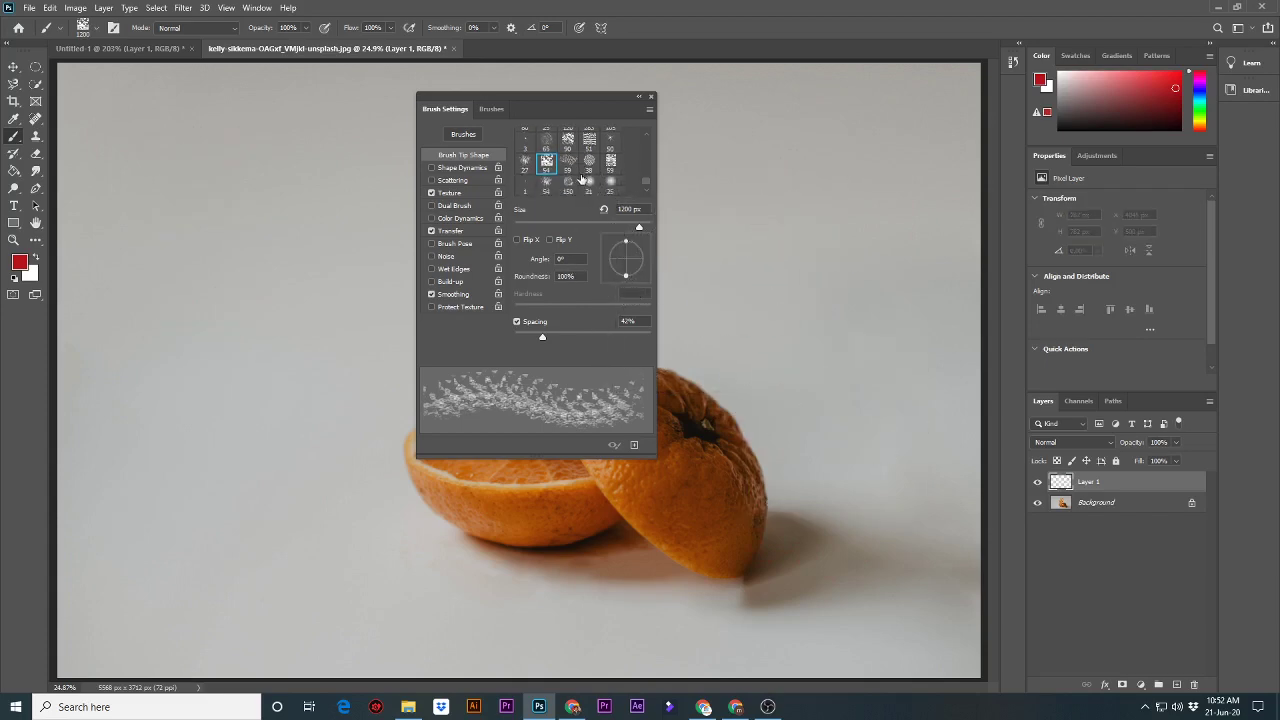
pyautogui.scroll(-1, 583, 179)
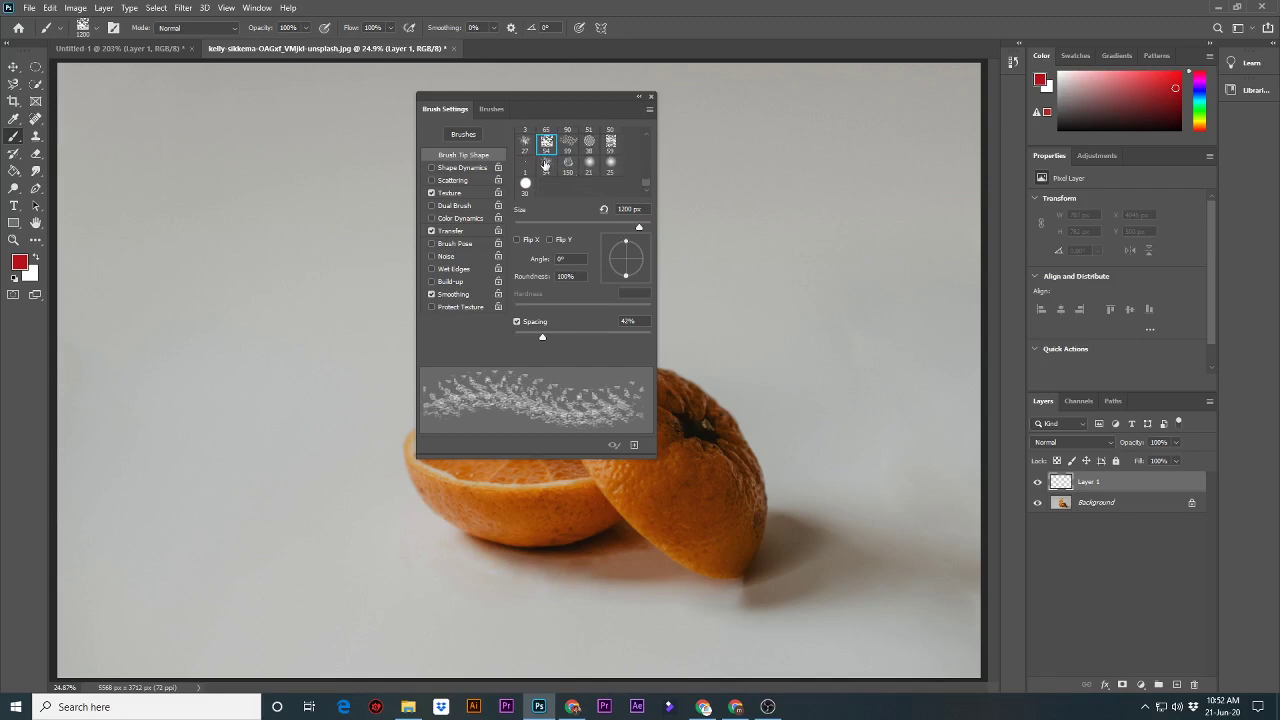
pyautogui.click(546, 164)
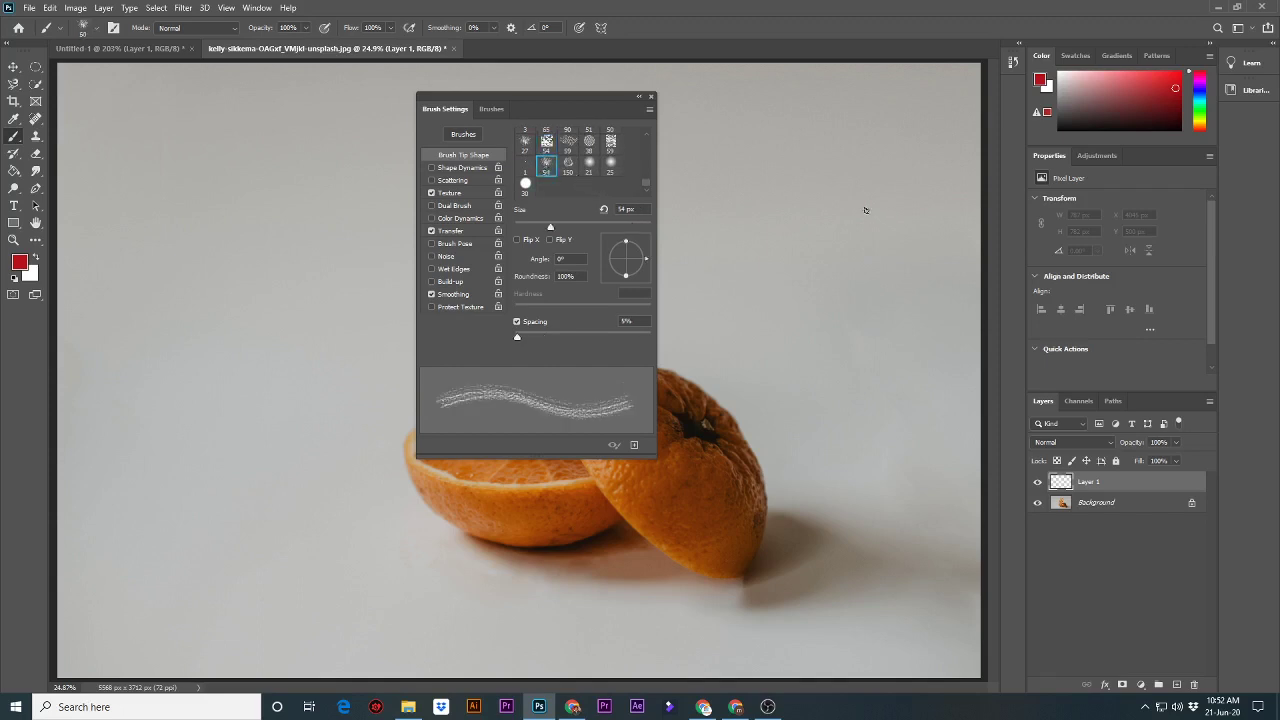
pyautogui.press(']')
pyautogui.press(']')
pyautogui.press(']')
pyautogui.press(']')
pyautogui.press(']')
pyautogui.press(']')
pyautogui.press(']')
pyautogui.press(']')
pyautogui.press(']')
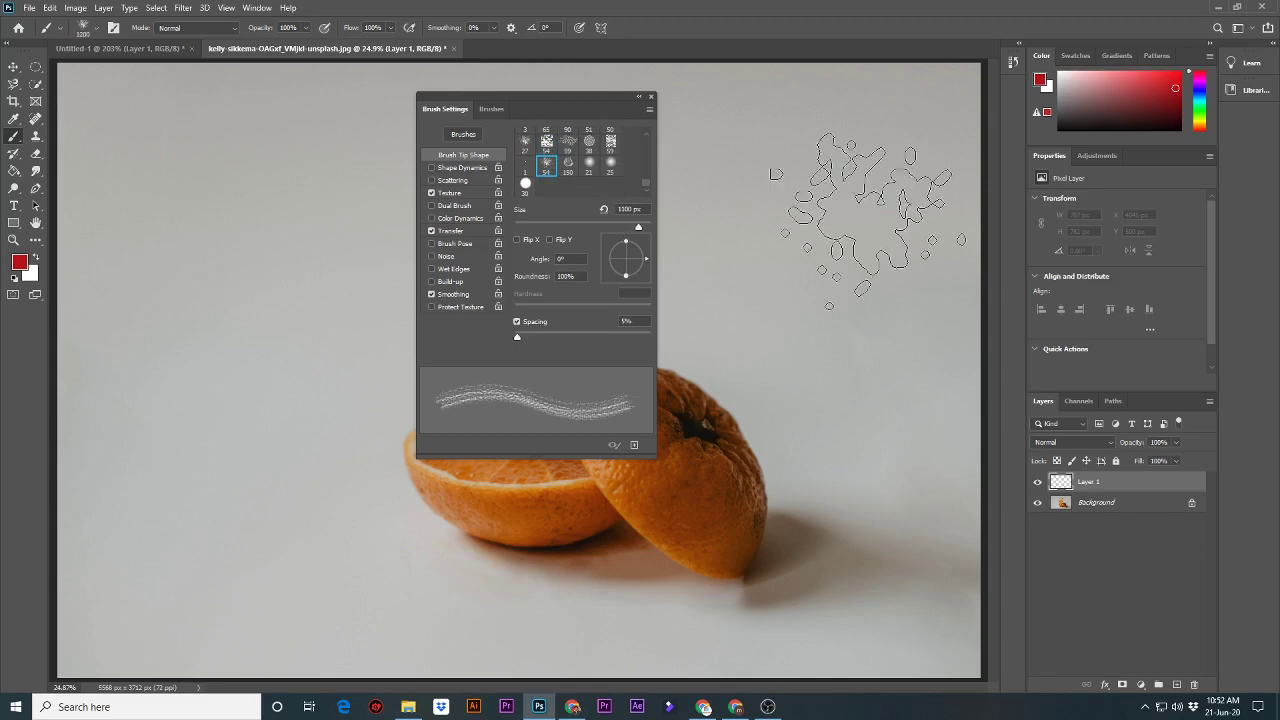
pyautogui.press(']')
pyautogui.press(']')
pyautogui.press(']')
pyautogui.press(']')
pyautogui.press(']')
pyautogui.click(835, 215)
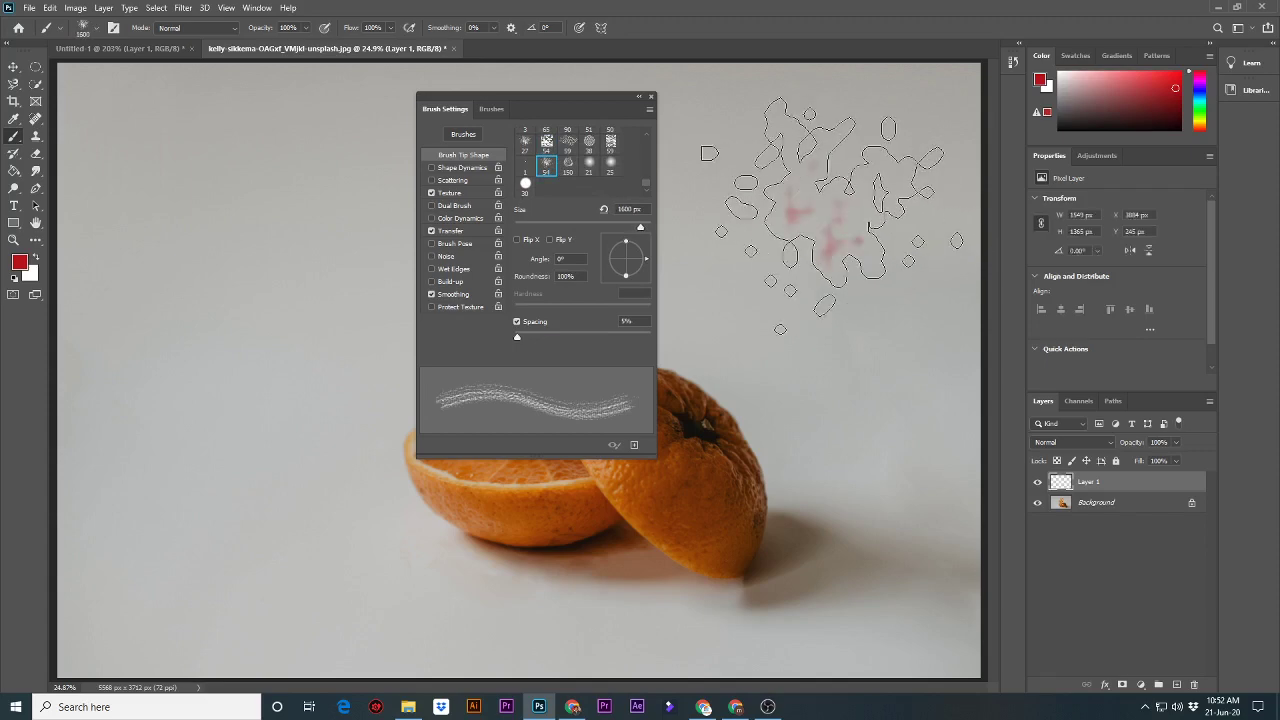
pyautogui.moveTo(840, 215); pyautogui.dragTo(855, 415)
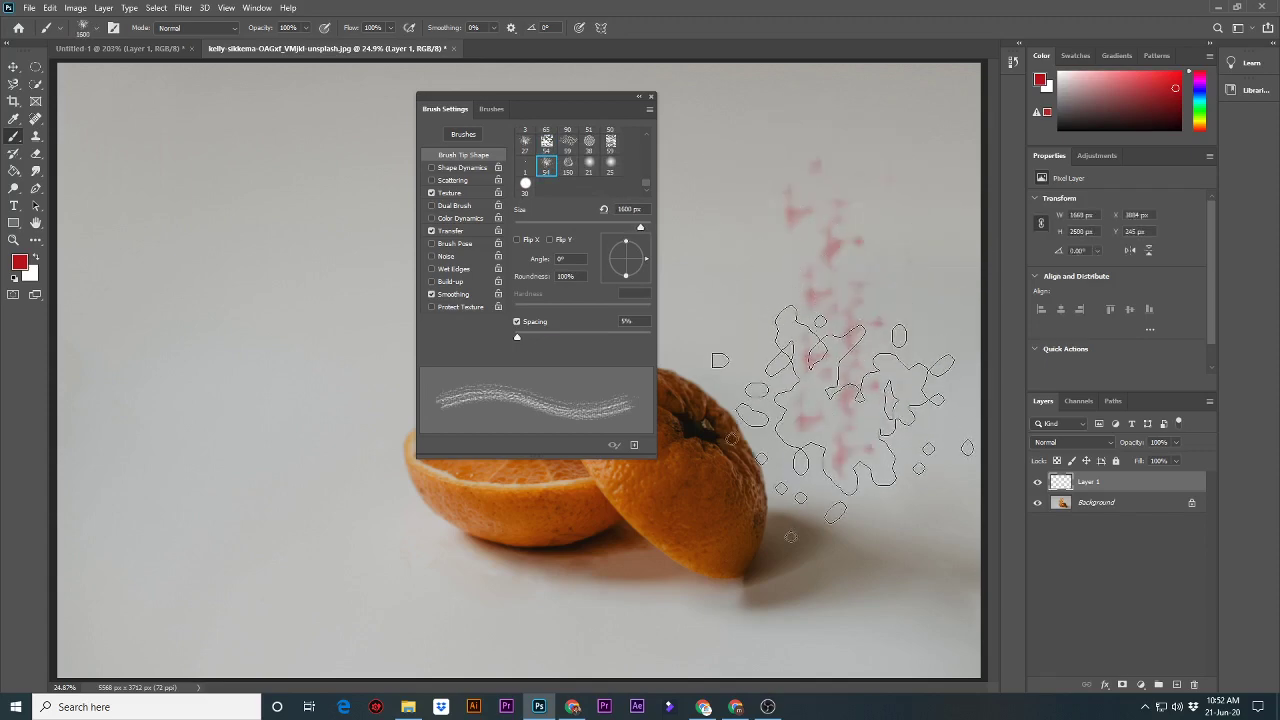
# Undo the splatter strokes and return the tip list to the top.
pyautogui.hotkey('ctrl', 'z')
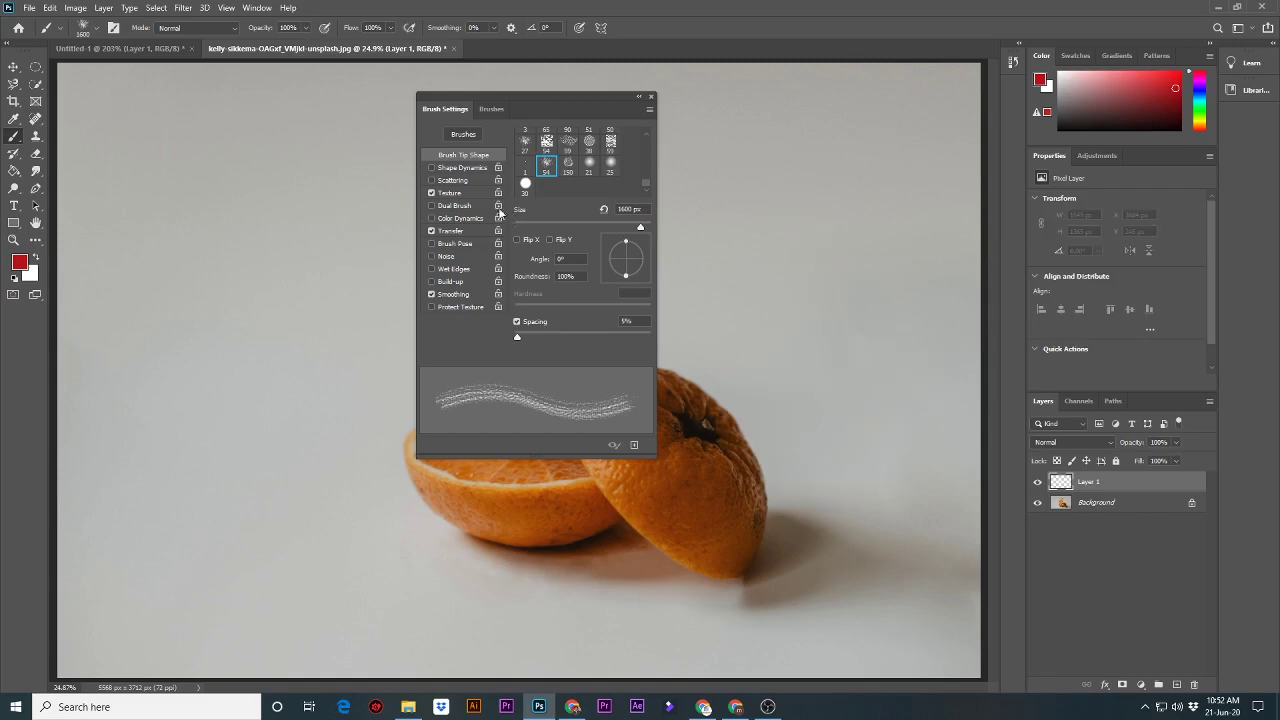
pyautogui.scroll(3, 647, 188)
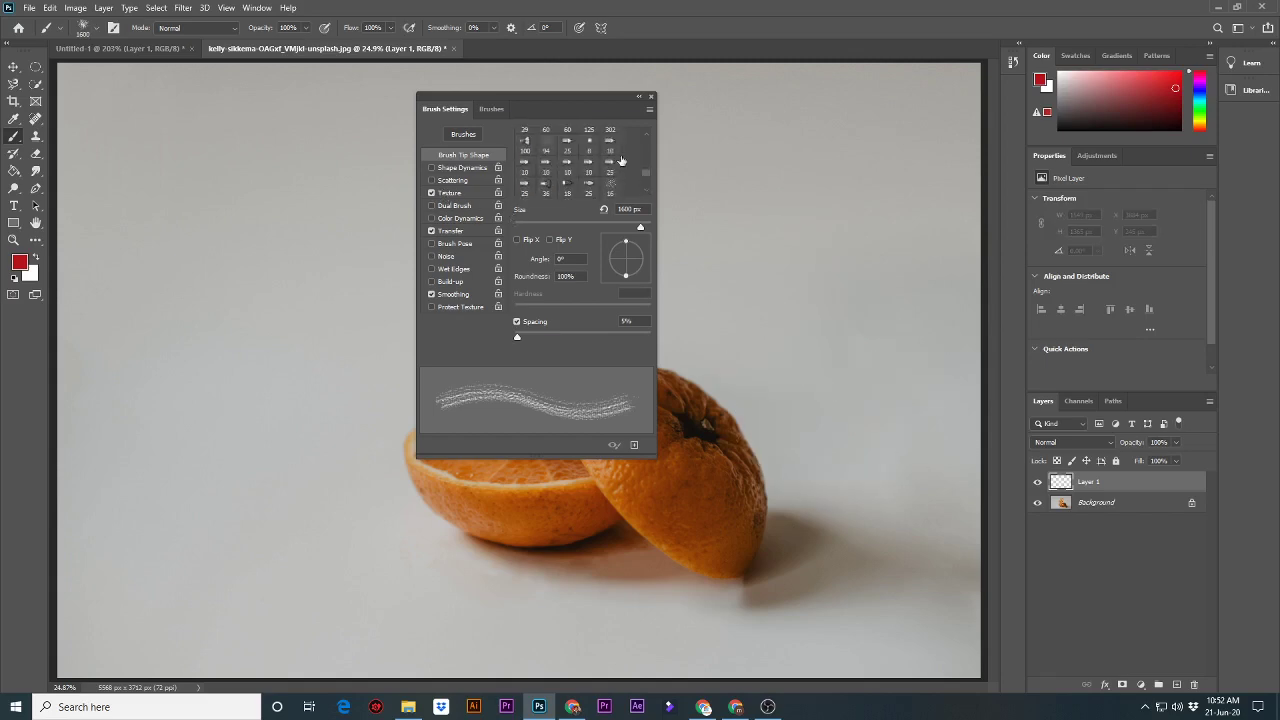
pyautogui.scroll(2, 621, 160)
pyautogui.scroll(2, 615, 157)
pyautogui.scroll(2, 608, 153)
pyautogui.scroll(2, 597, 147)
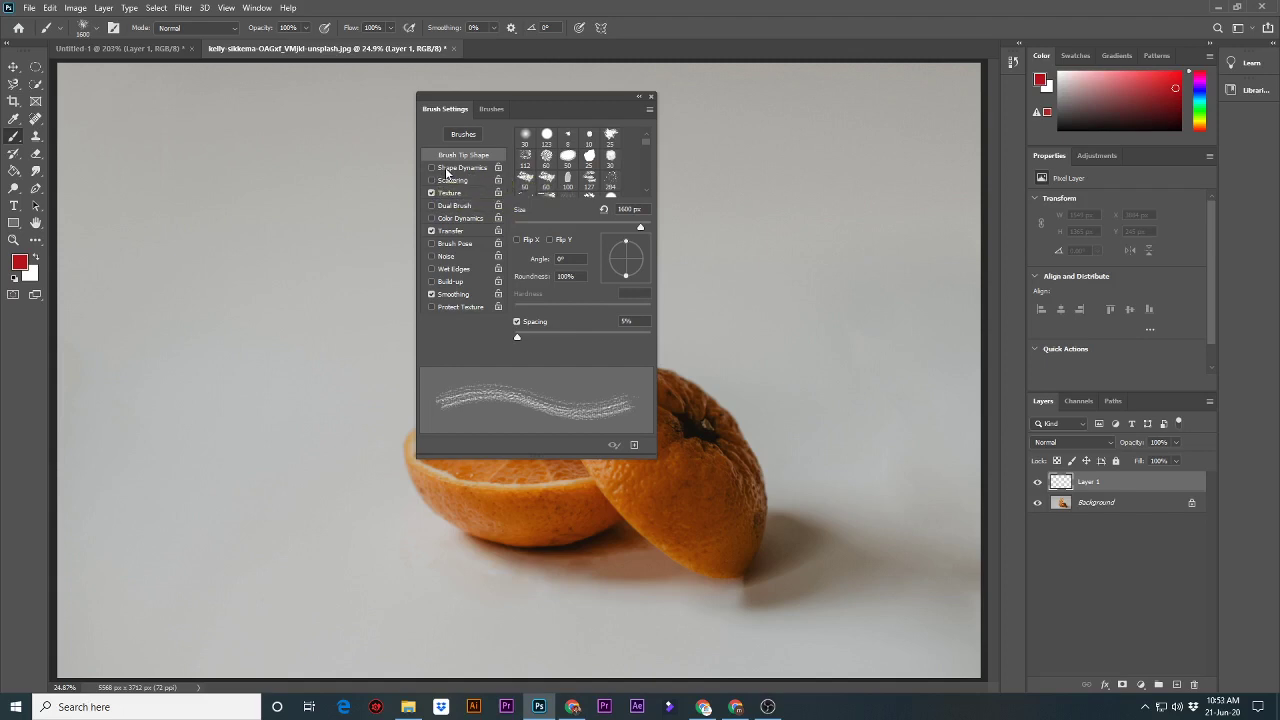
# Load the General Brushes Soft Round preset at 700 px.
pyautogui.click(489, 110)
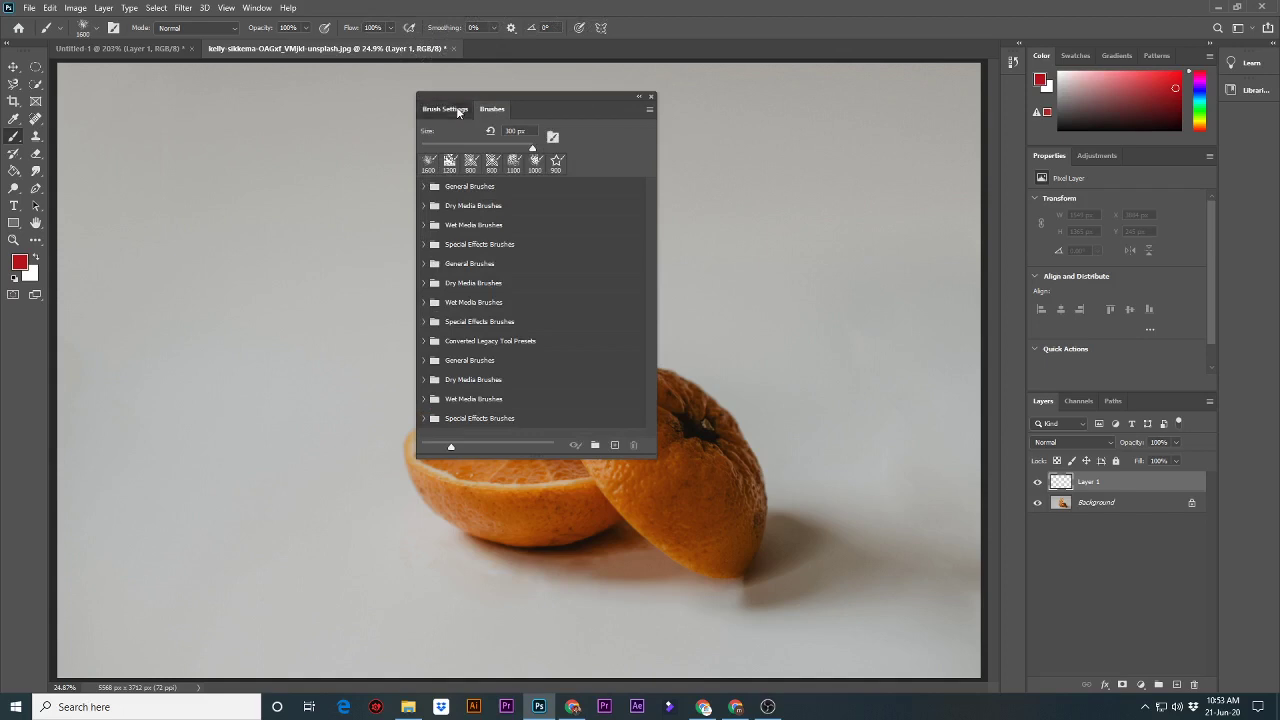
pyautogui.click(452, 108)
pyautogui.click(525, 135)
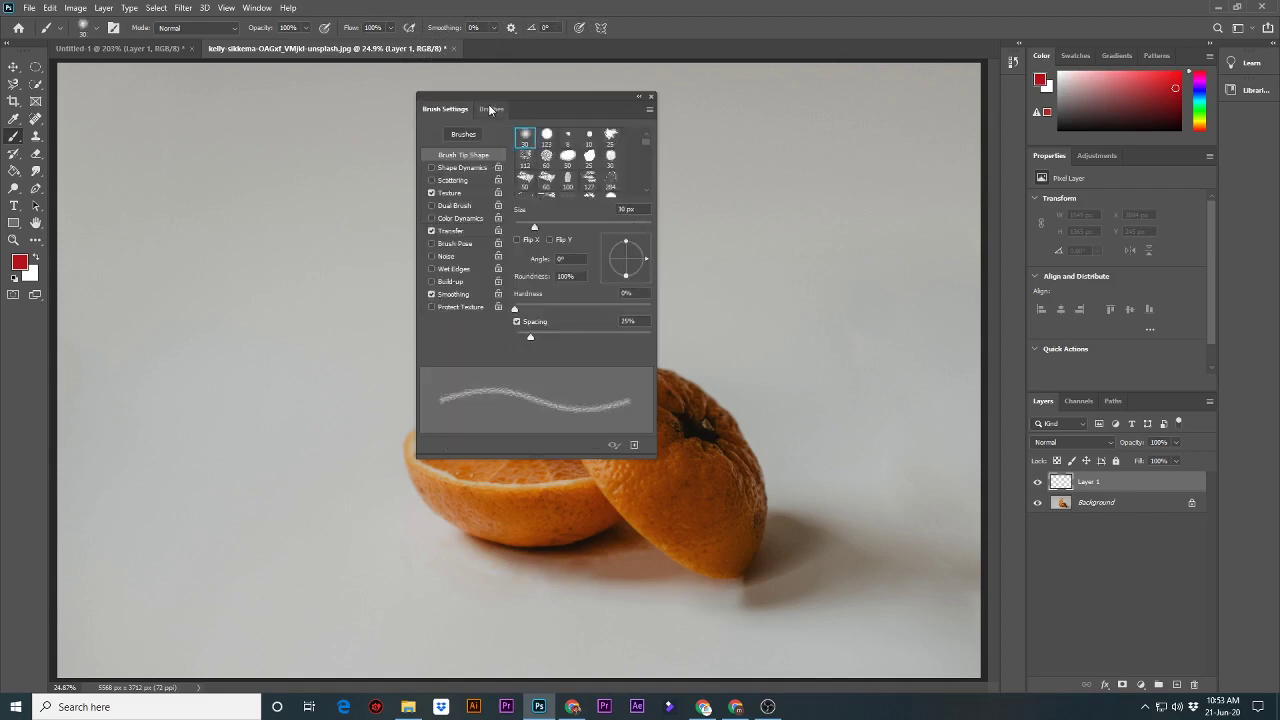
pyautogui.click(489, 110)
pyautogui.click(423, 187)
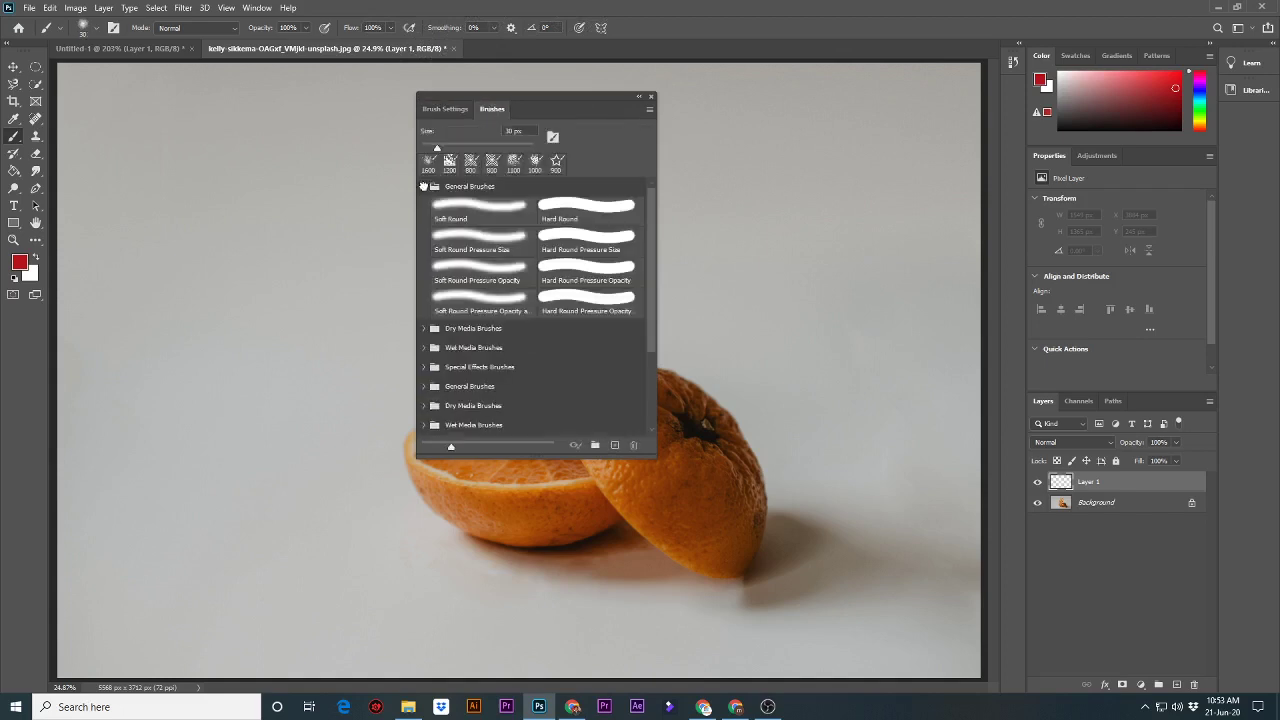
pyautogui.click(474, 217)
pyautogui.press(']')
pyautogui.press(']')
pyautogui.press(']')
pyautogui.press(']')
pyautogui.press(']')
pyautogui.press(']')
pyautogui.press(']')
pyautogui.press(']')
pyautogui.press(']')
pyautogui.press(']')
pyautogui.press(']')
pyautogui.press(']')
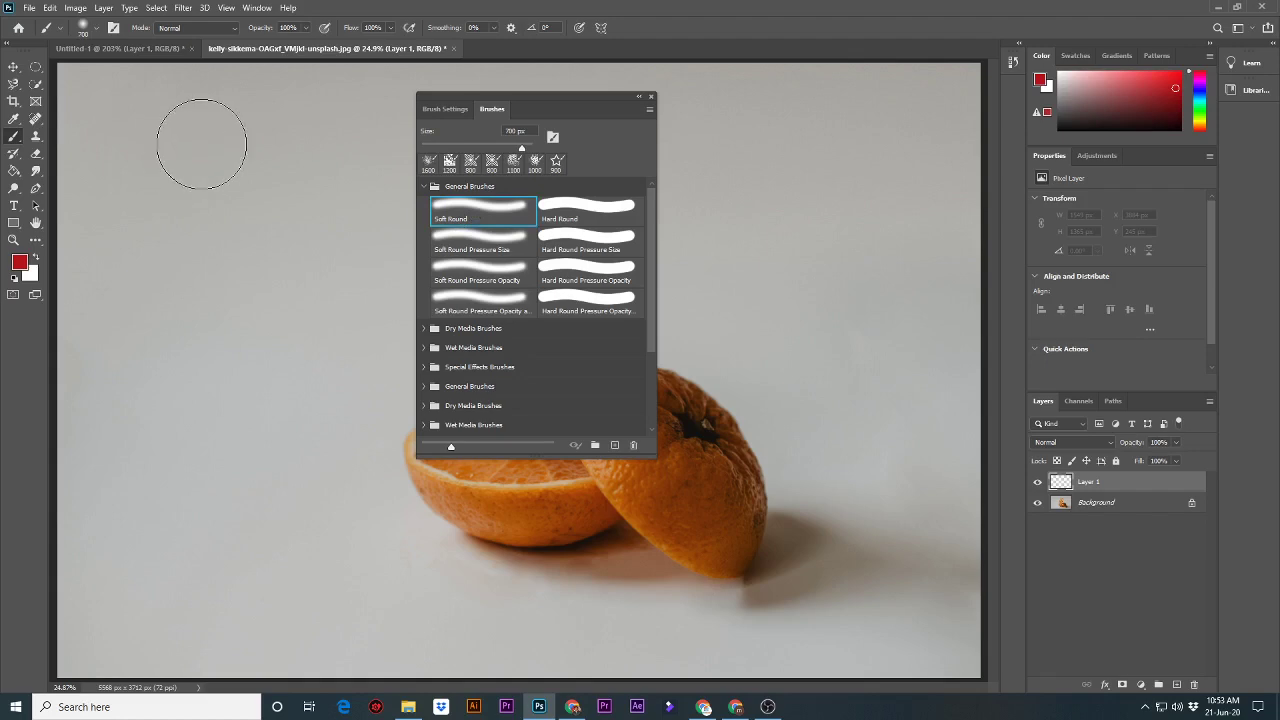
# Paint two soft red vertical strokes and a dab at the top-left.
pyautogui.click(148, 135)
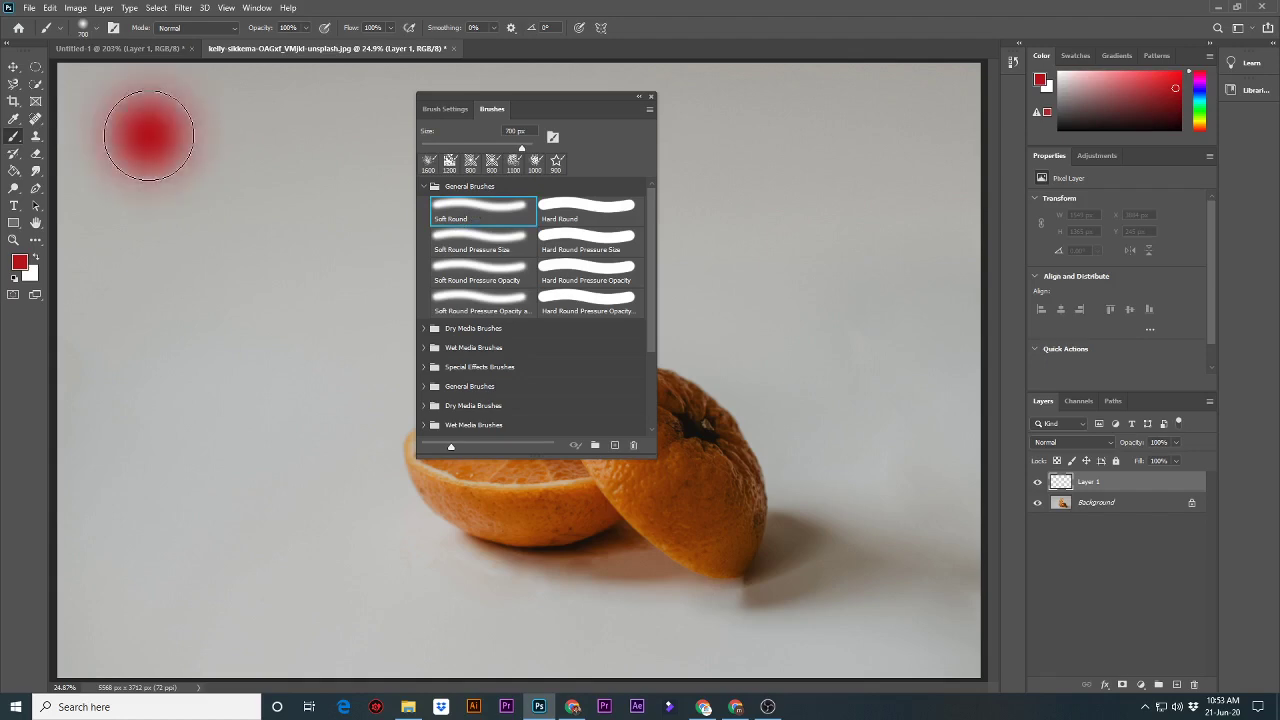
pyautogui.moveTo(148, 135); pyautogui.dragTo(151, 297)
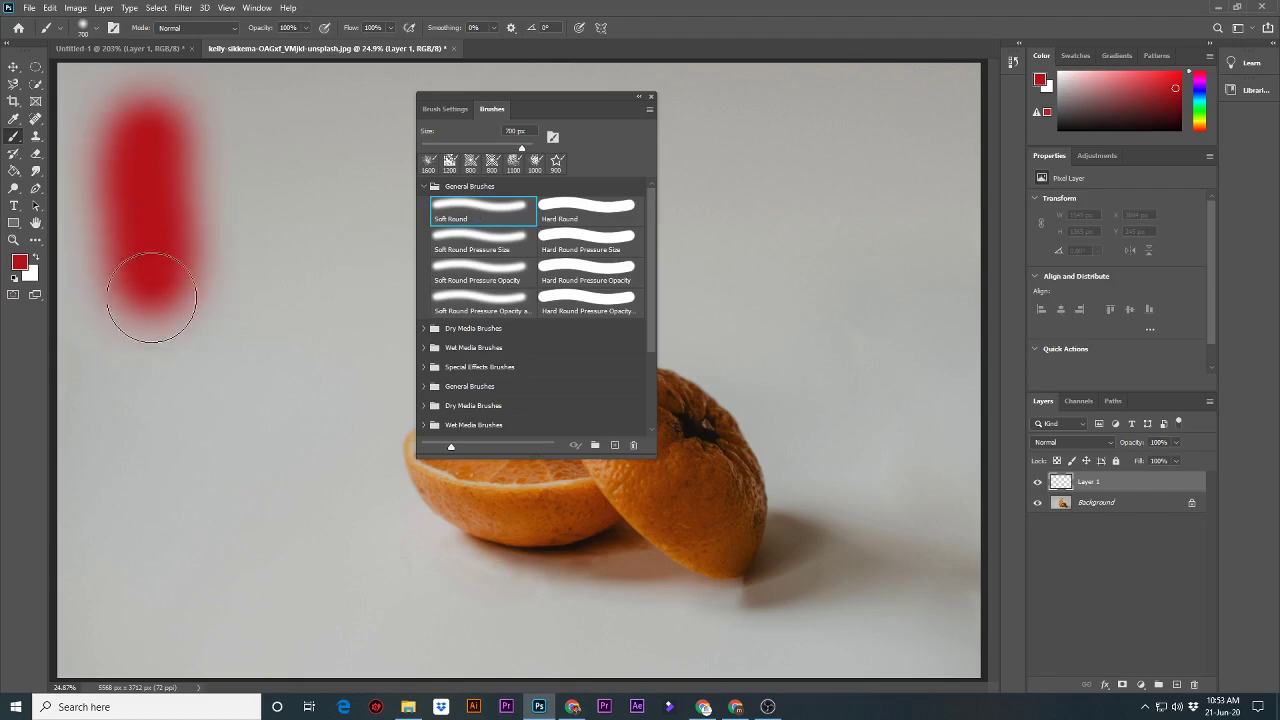
pyautogui.moveTo(149, 370); pyautogui.dragTo(149, 430)
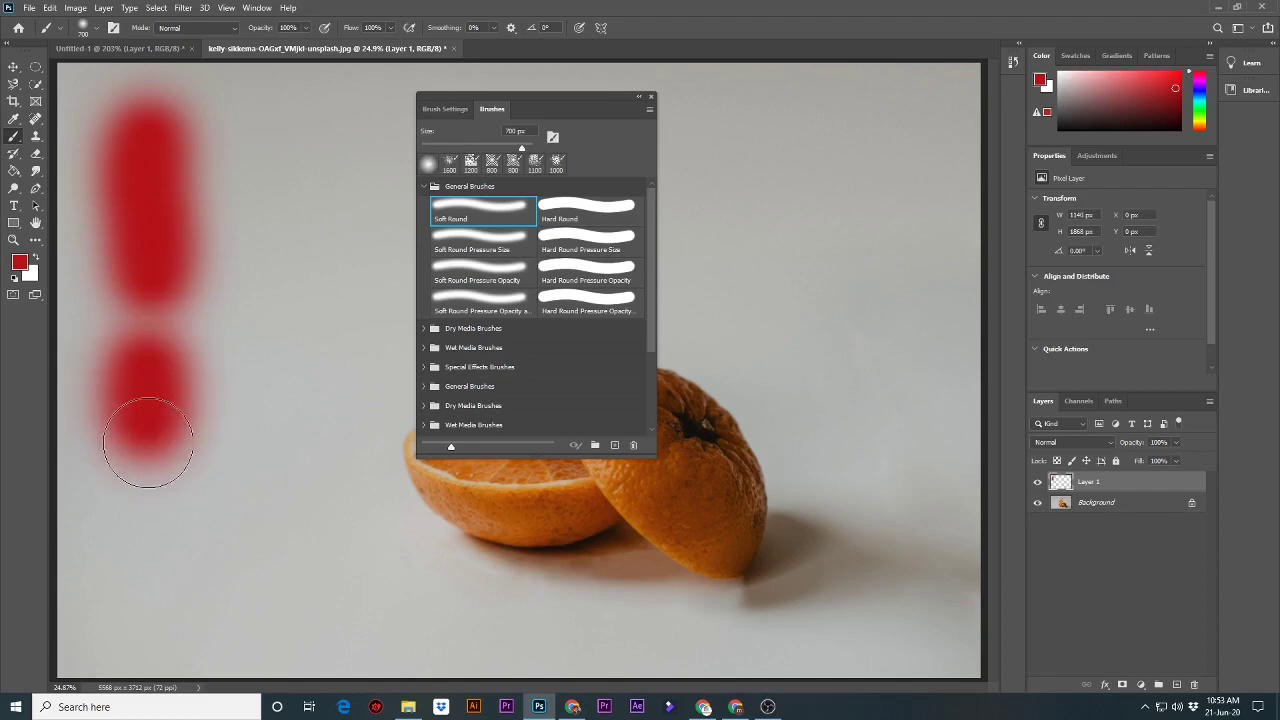
pyautogui.click(240, 140)
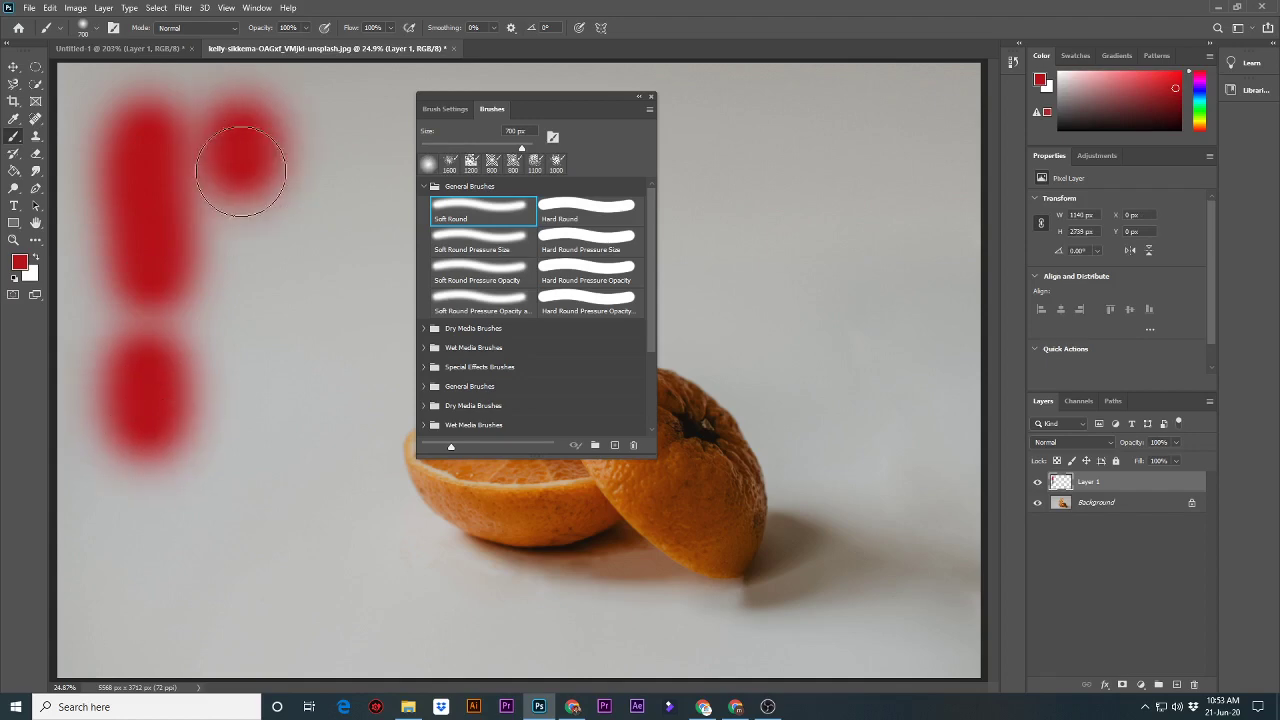
# Paint hard red strokes at center and right with the 700 px Hard Round preset, then undo the last two.
pyautogui.click(592, 210)
pyautogui.moveTo(346, 170); pyautogui.dragTo(346, 425)
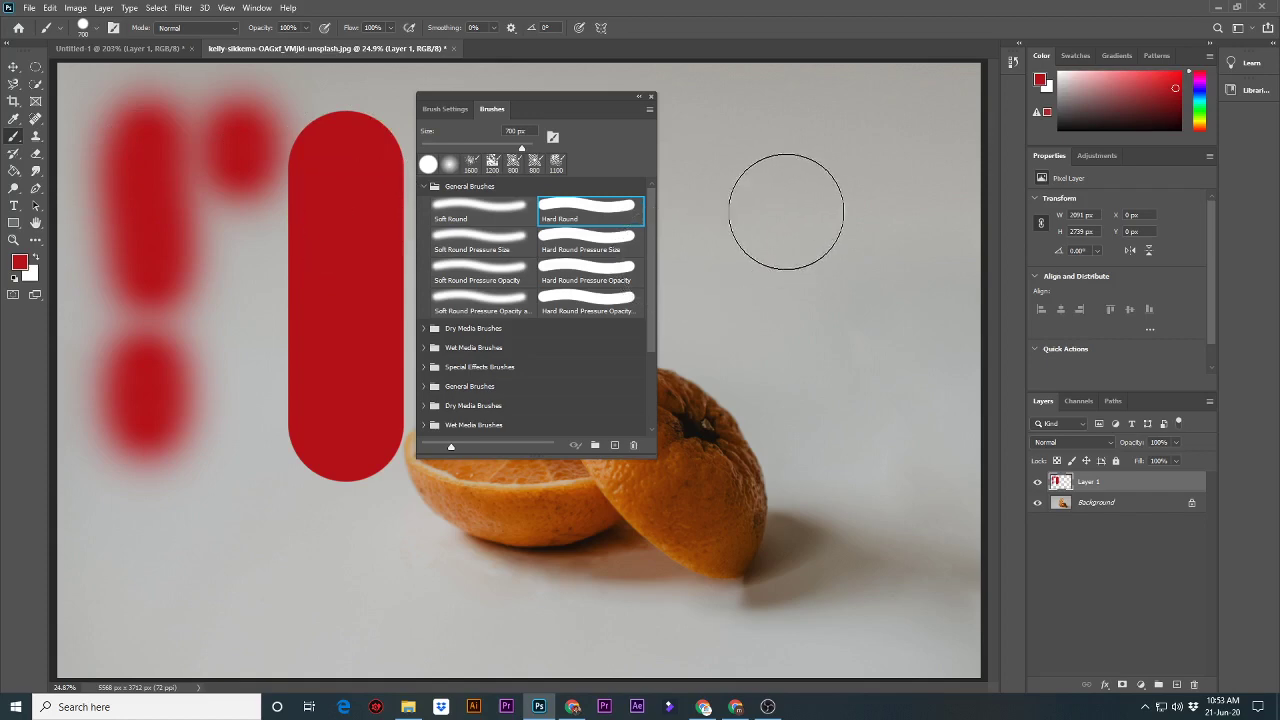
pyautogui.moveTo(771, 162); pyautogui.dragTo(789, 266)
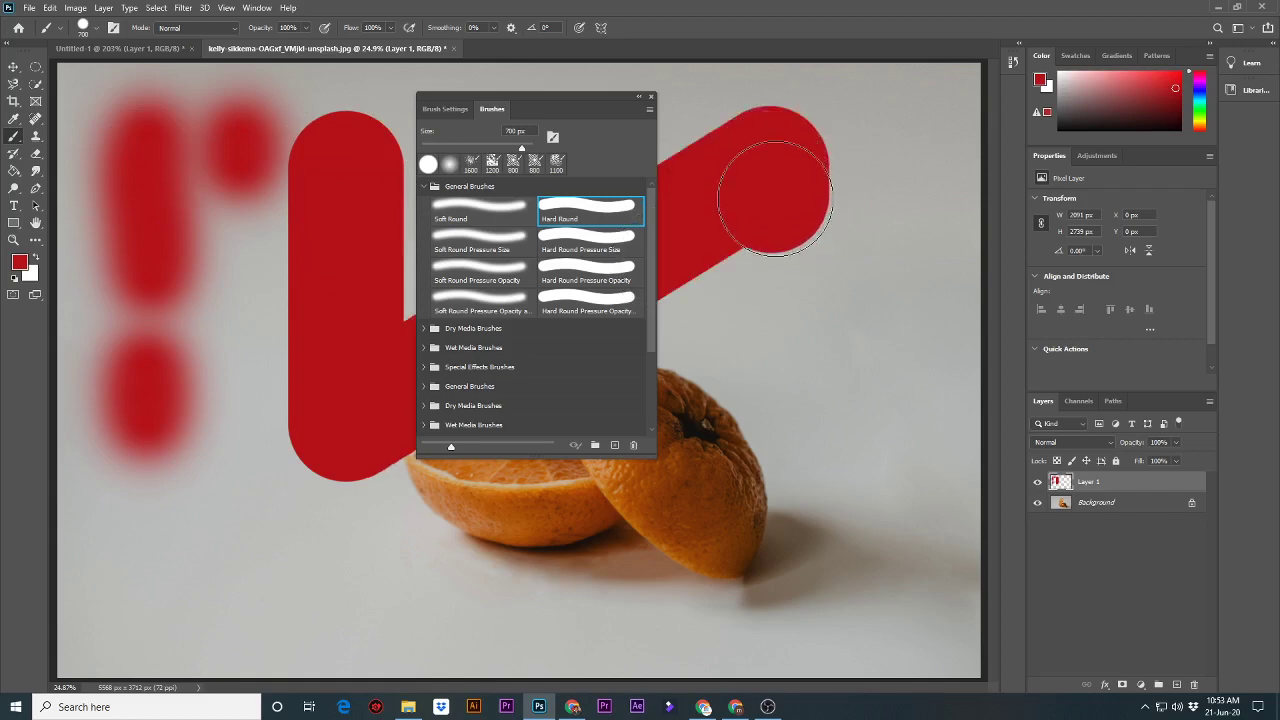
pyautogui.moveTo(795, 305); pyautogui.dragTo(797, 378)
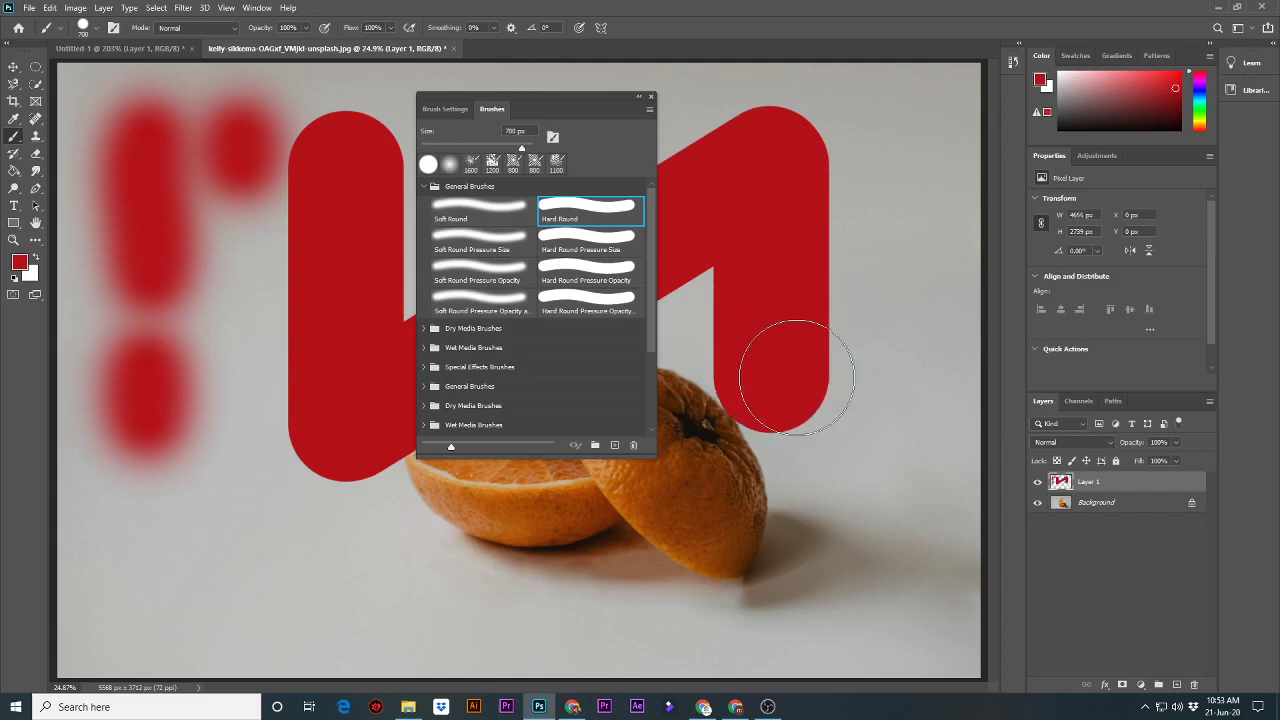
pyautogui.click(901, 149)
pyautogui.moveTo(901, 149); pyautogui.dragTo(915, 357)
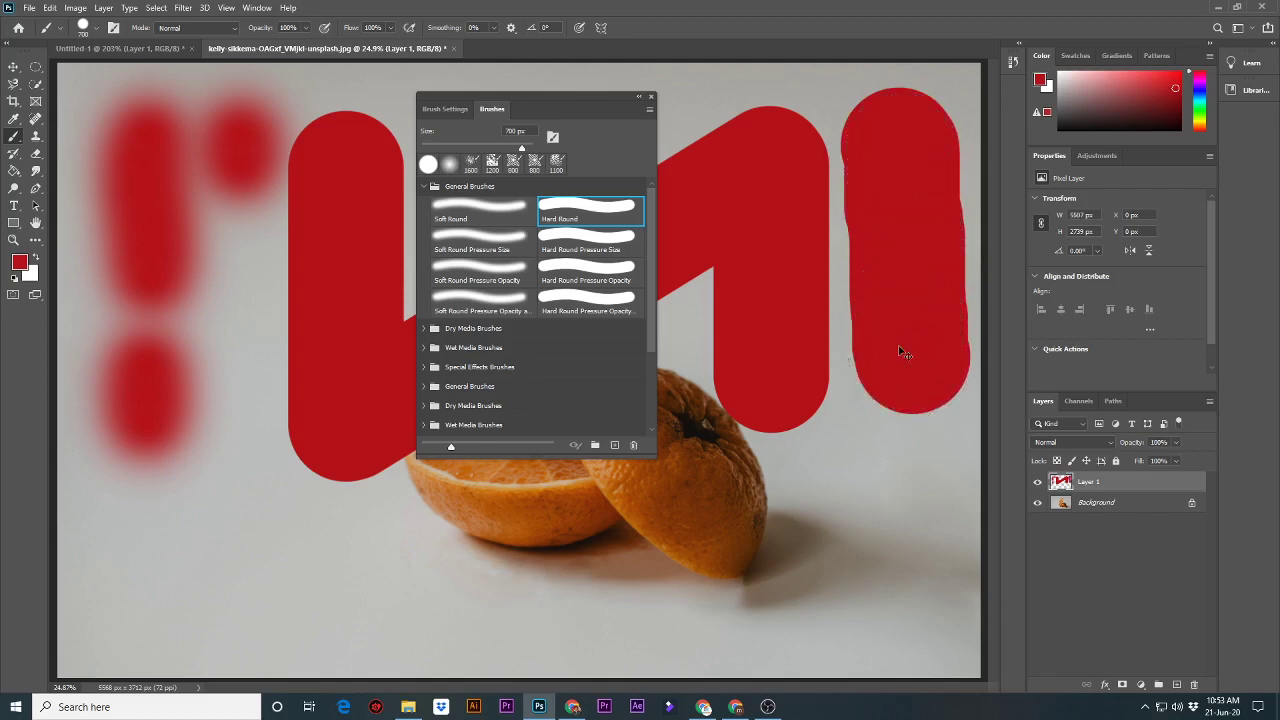
pyautogui.hotkey('ctrl', 'z')
pyautogui.hotkey('ctrl', 'z')
pyautogui.hotkey('ctrl', 'z')
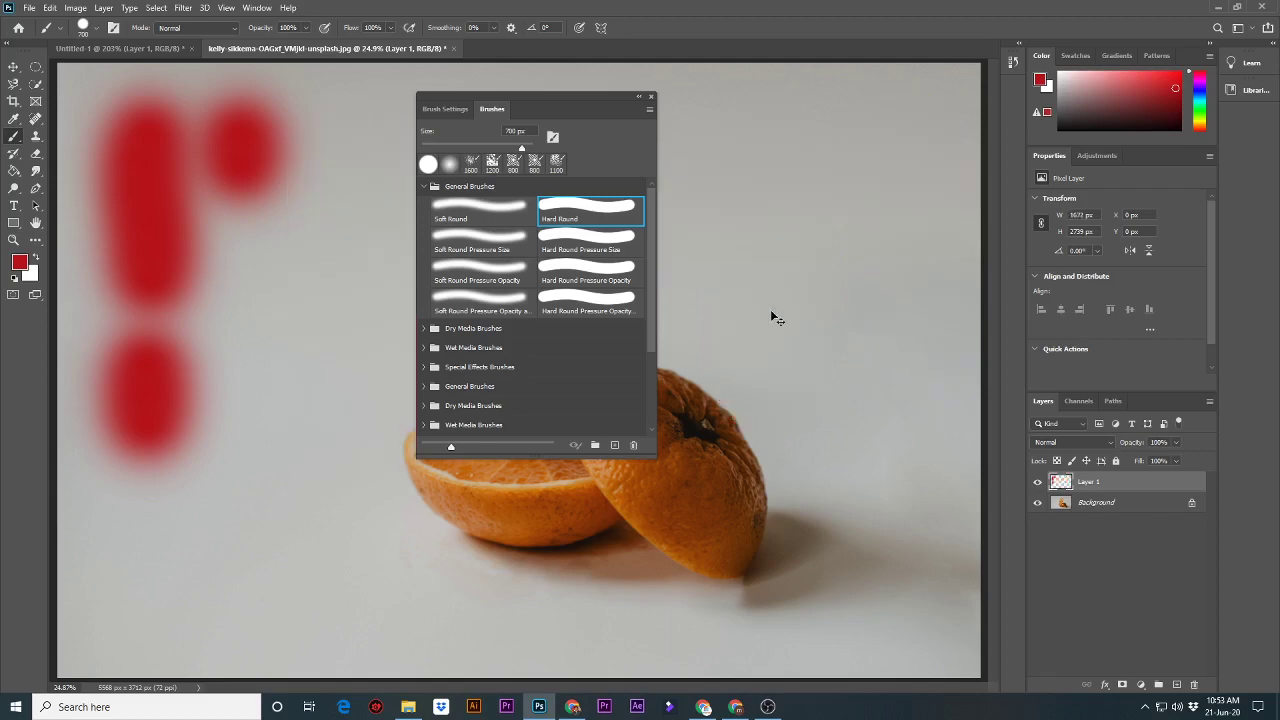
# Paint red test strokes with the Hard Round Pressure Size and Pressure Opacity presets.
pyautogui.moveTo(345, 160); pyautogui.dragTo(355, 288)
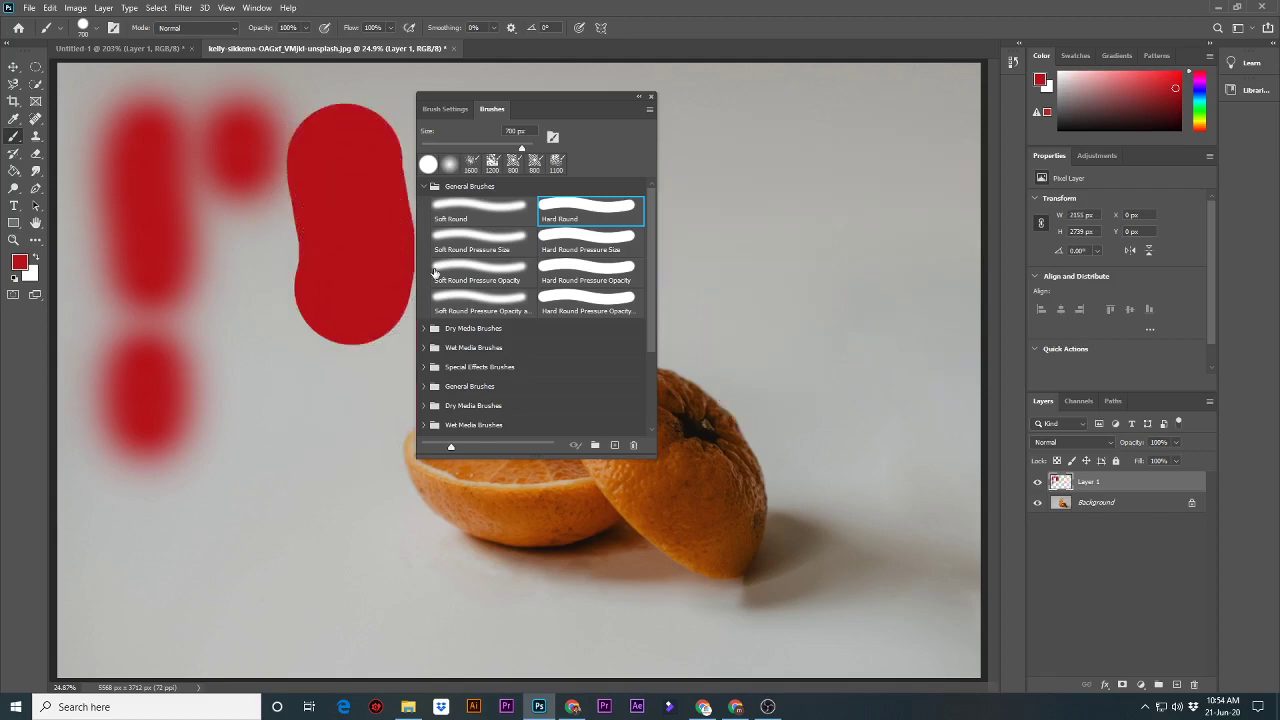
pyautogui.click(578, 242)
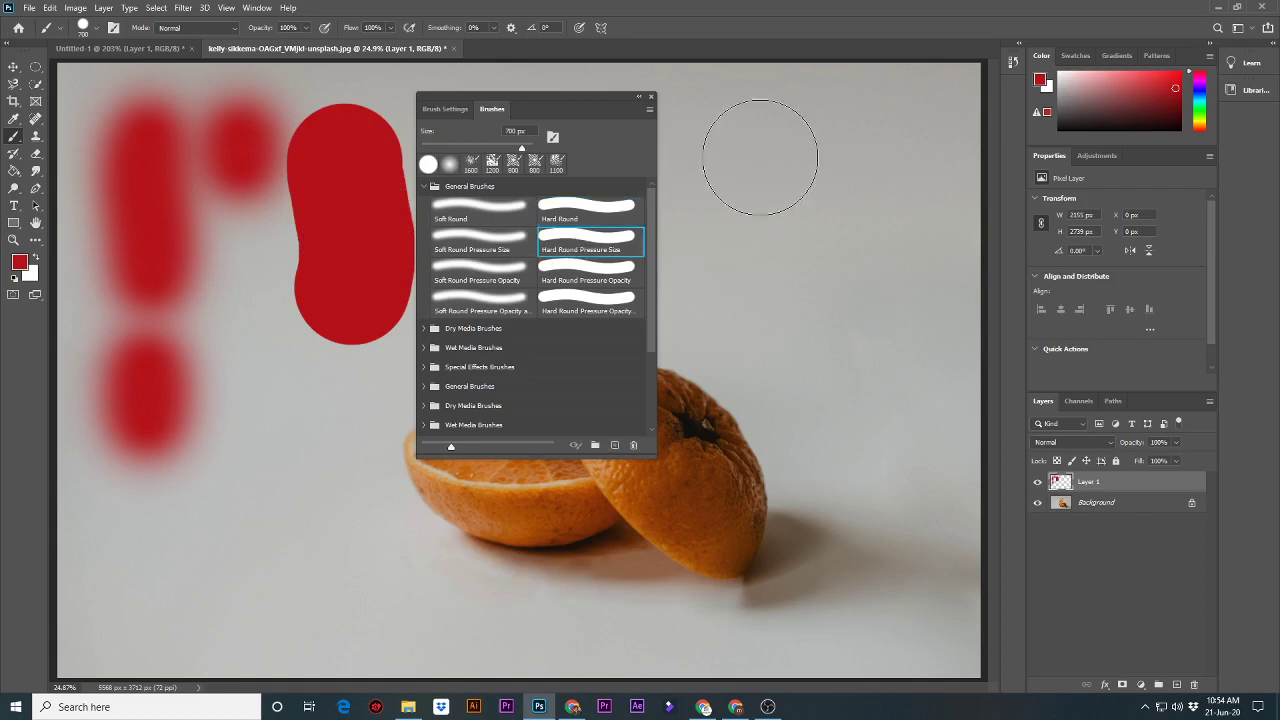
pyautogui.click(760, 163)
pyautogui.moveTo(760, 166); pyautogui.dragTo(786, 391)
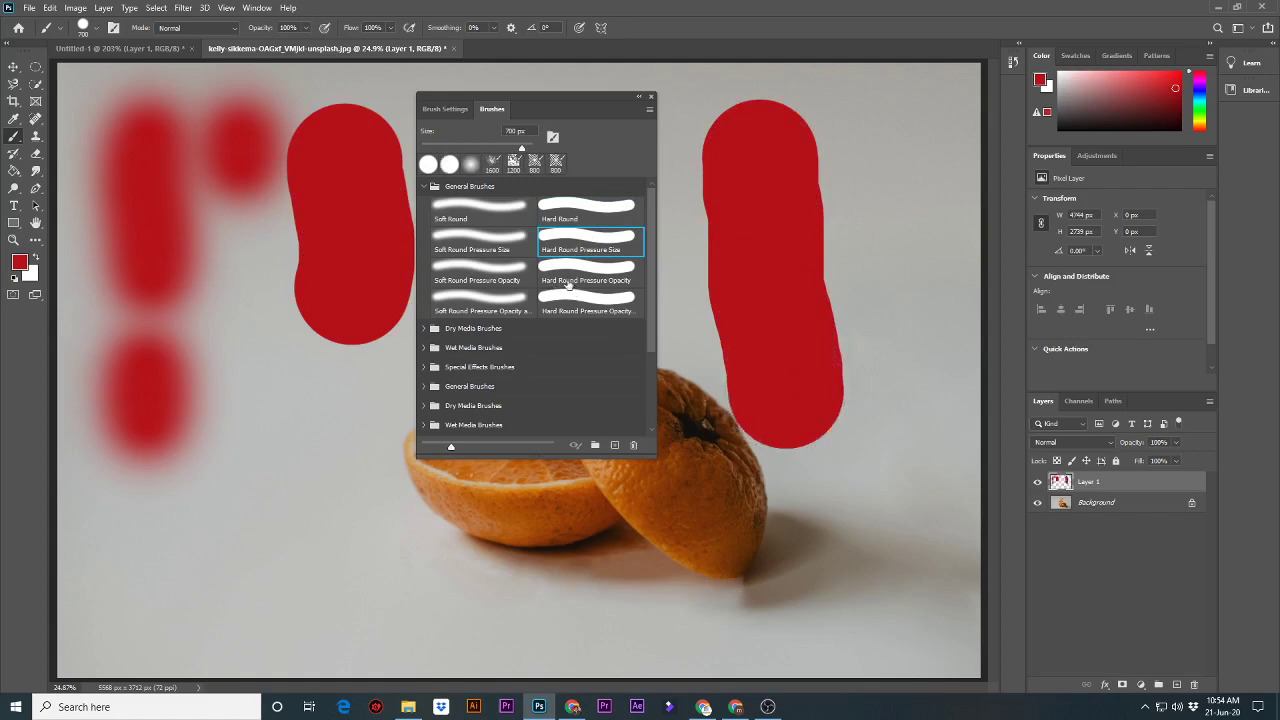
pyautogui.click(568, 284)
pyautogui.click(883, 155)
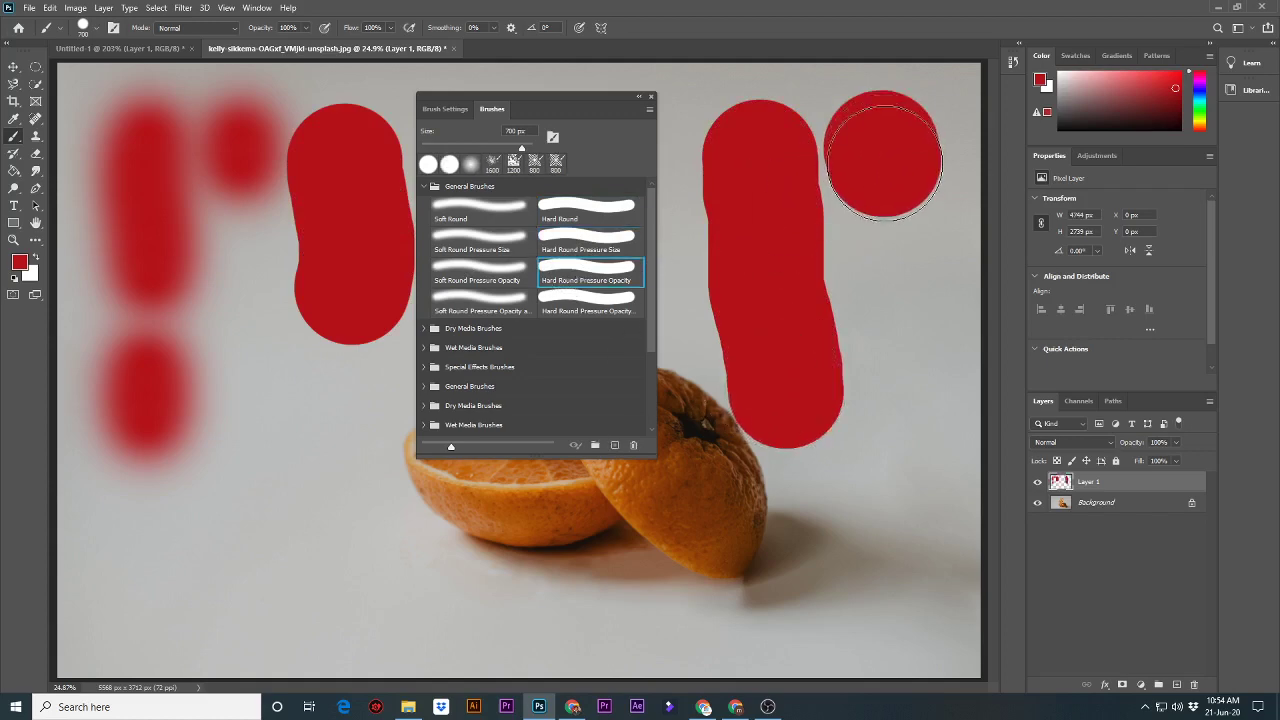
pyautogui.moveTo(883, 155); pyautogui.dragTo(897, 314)
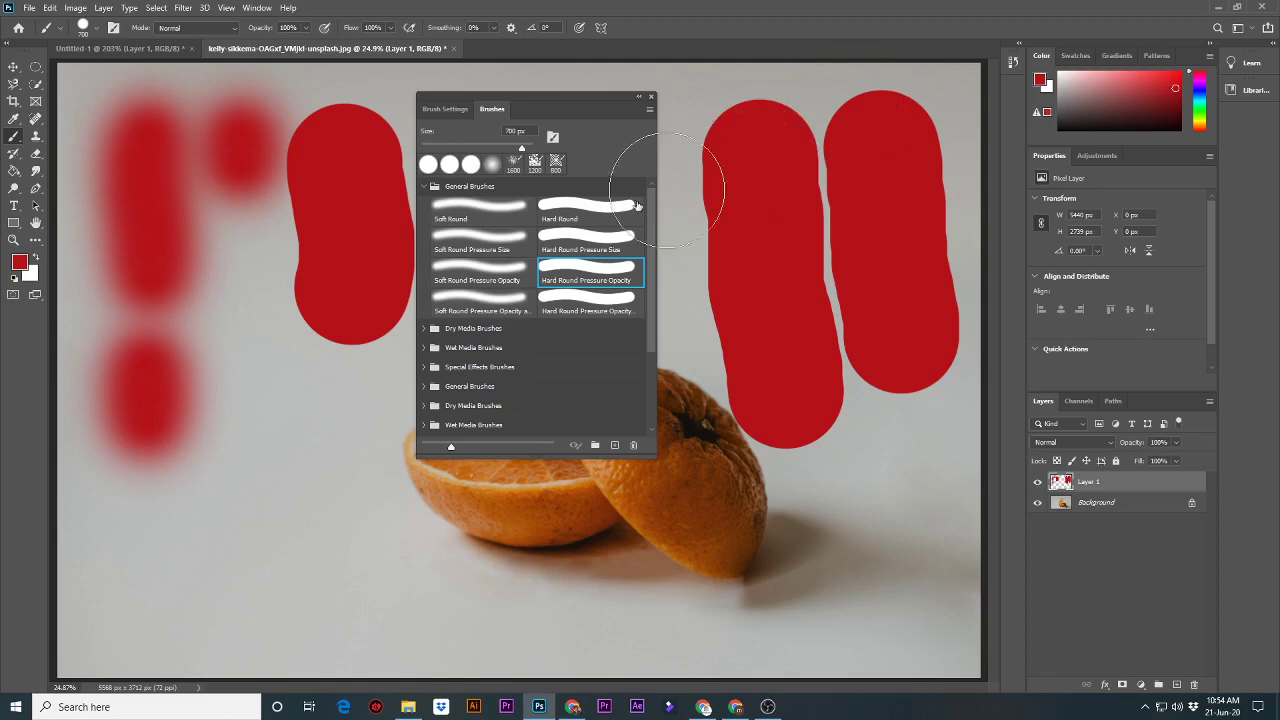
# Paint red test strokes with the last hard and soft round pressure presets and Soft Round Pressure Size.
pyautogui.scroll(-1, 578, 248)
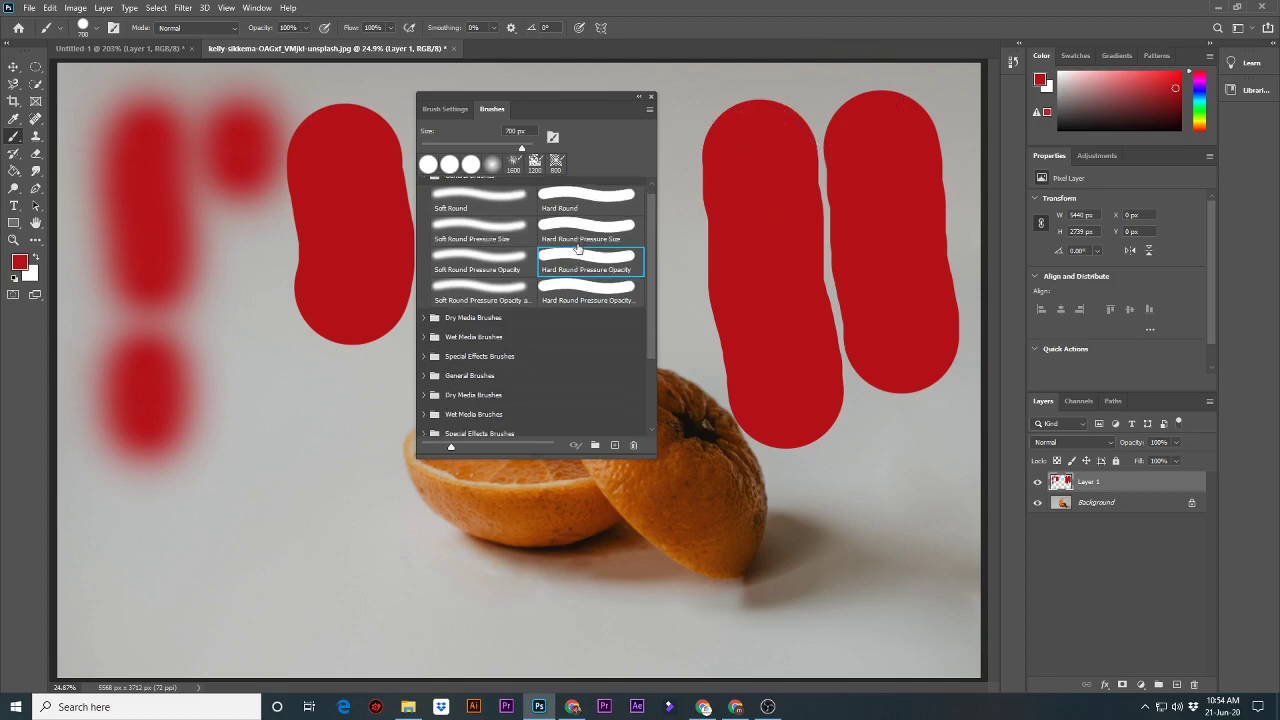
pyautogui.scroll(-1, 578, 250)
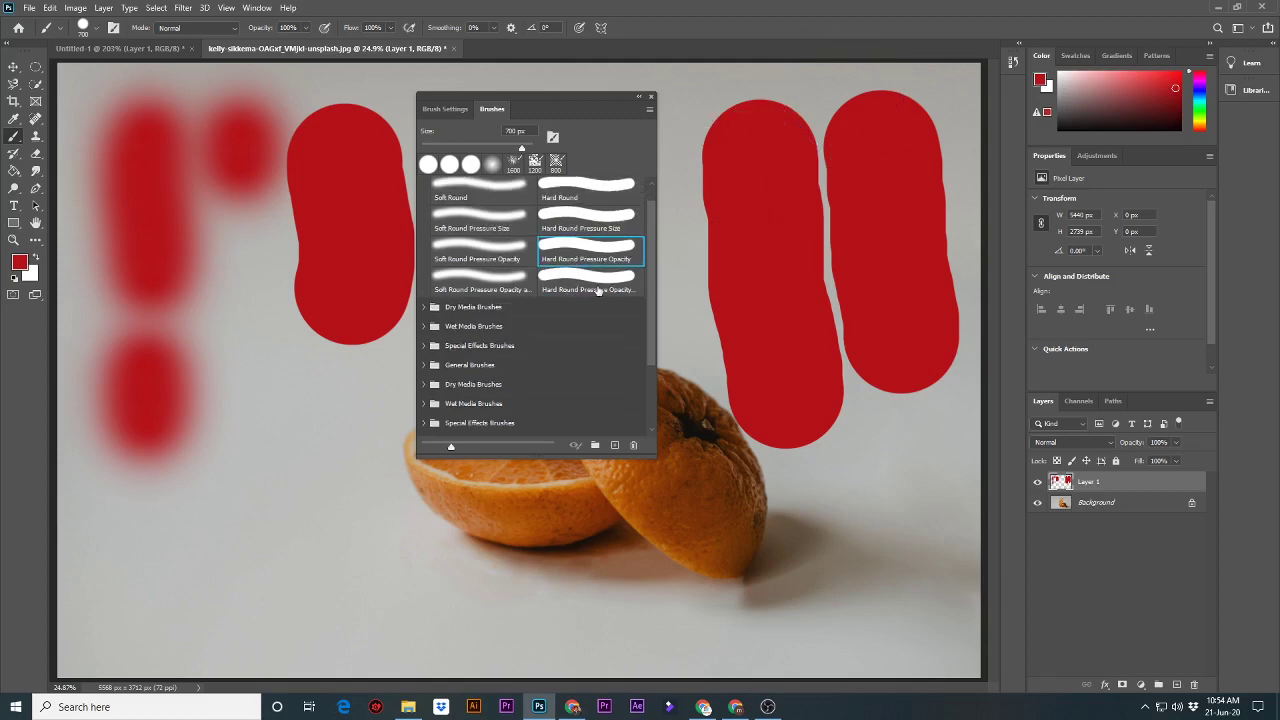
pyautogui.click(593, 289)
pyautogui.moveTo(171, 560); pyautogui.dragTo(306, 560)
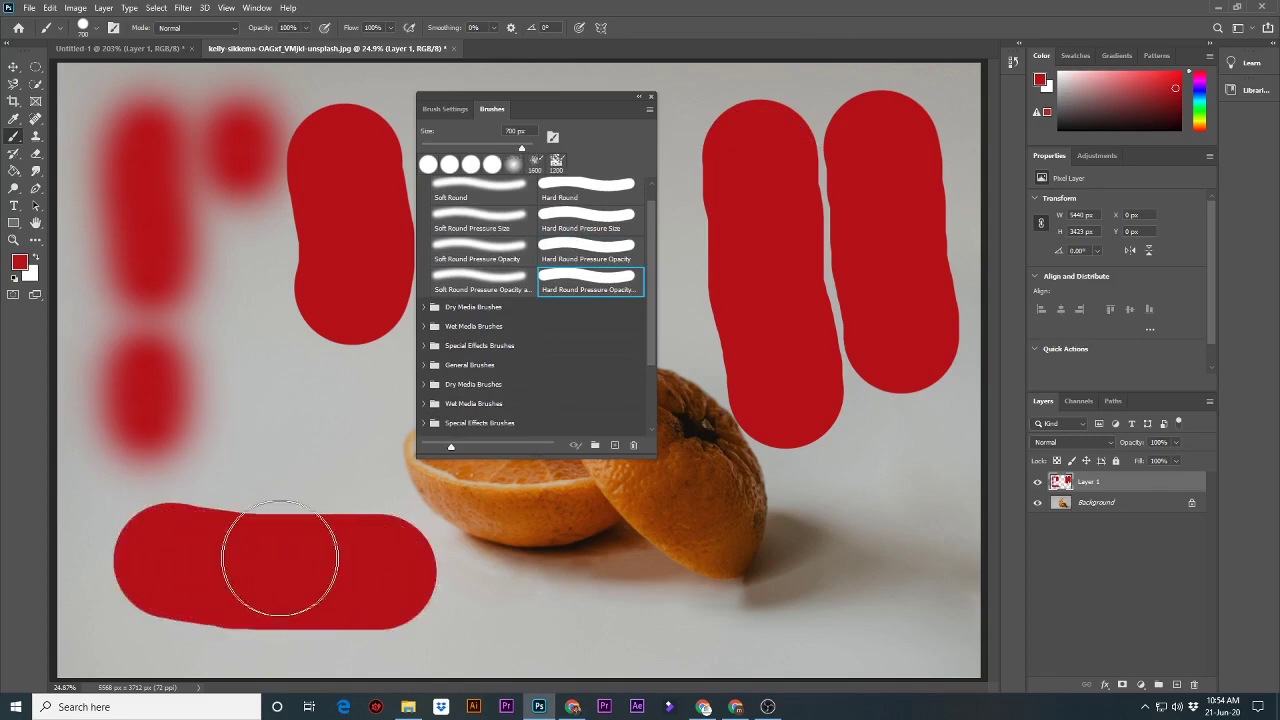
pyautogui.click(474, 288)
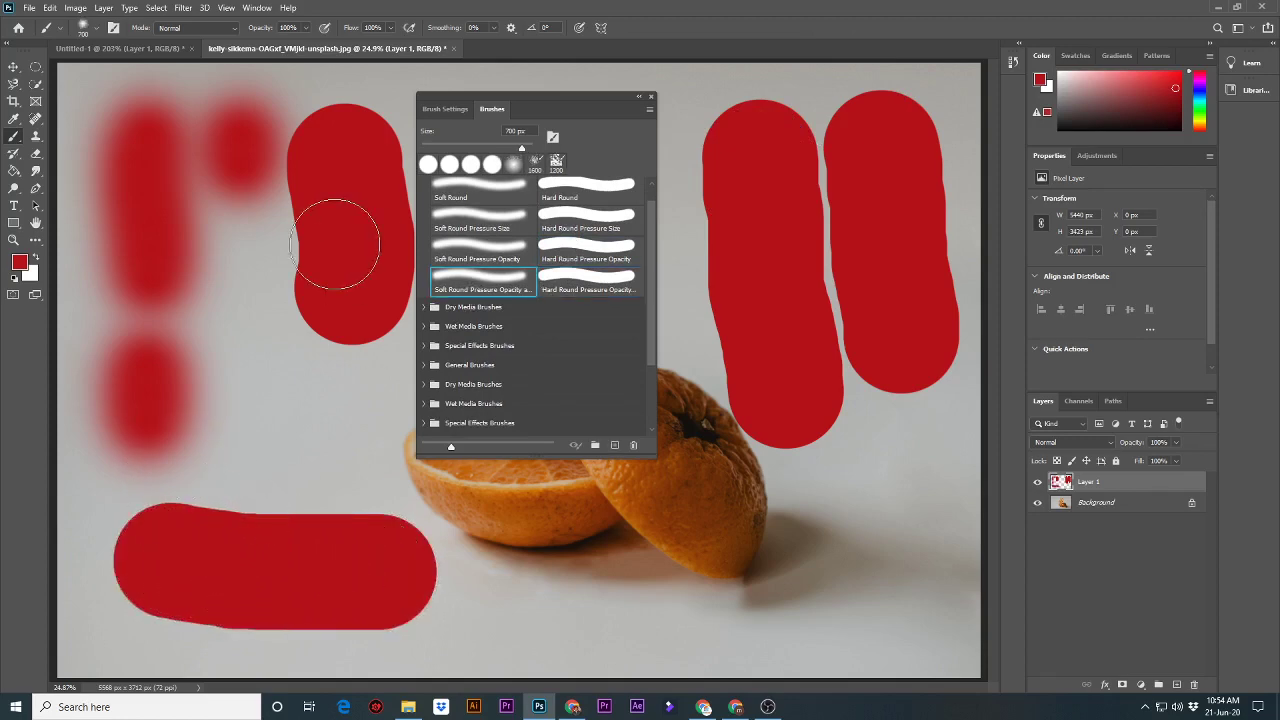
pyautogui.moveTo(251, 268); pyautogui.dragTo(257, 340)
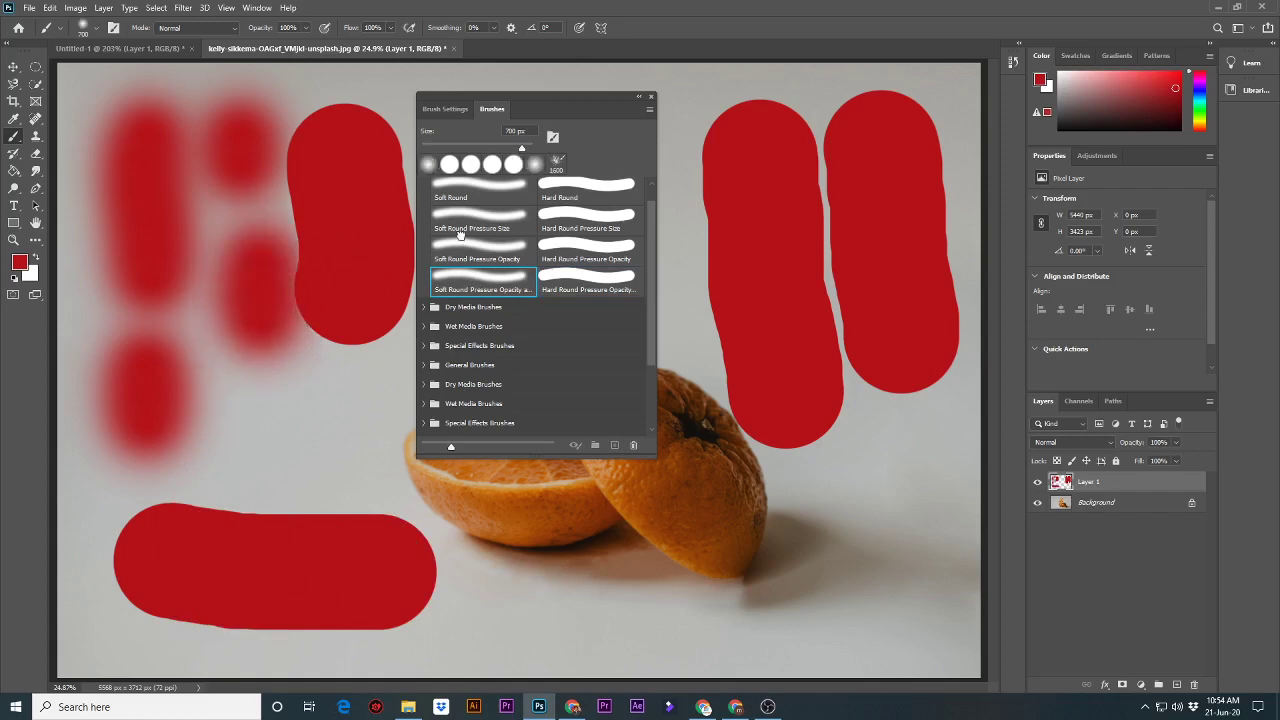
pyautogui.click(465, 225)
pyautogui.moveTo(295, 190); pyautogui.dragTo(285, 400)
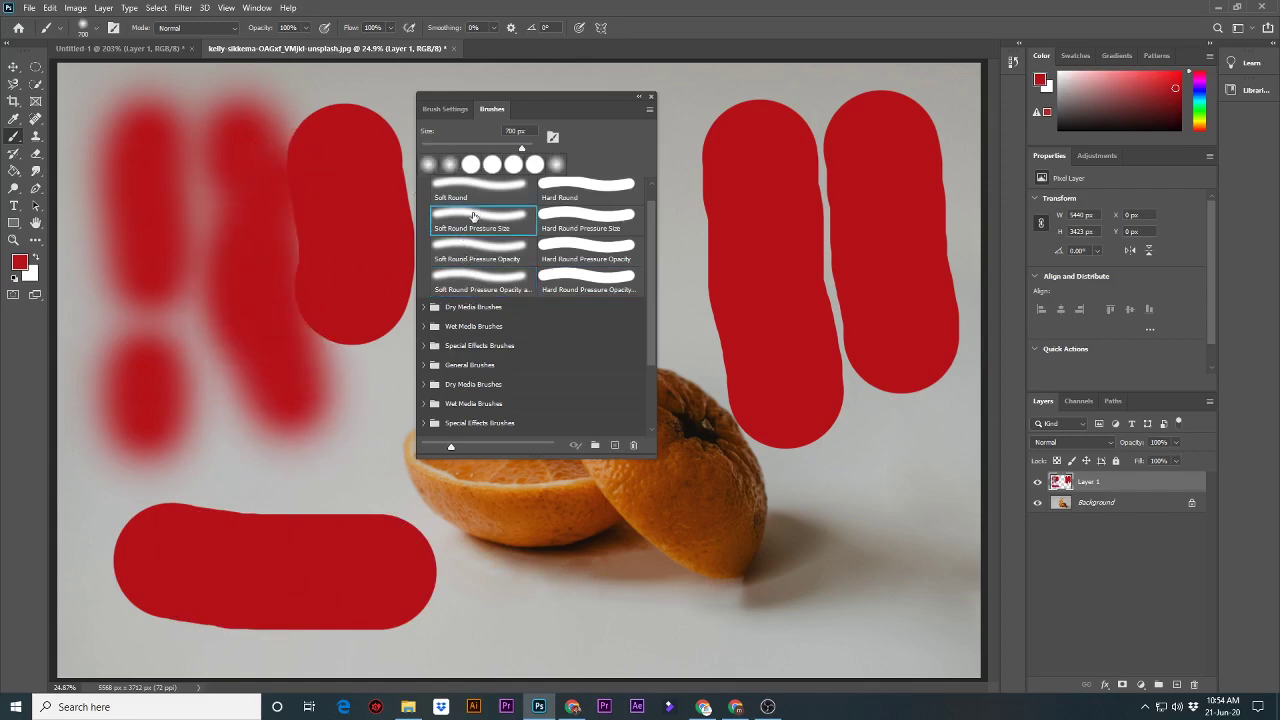
# Undo all the red pressure-preset test strokes.
pyautogui.scroll(1, 474, 217)
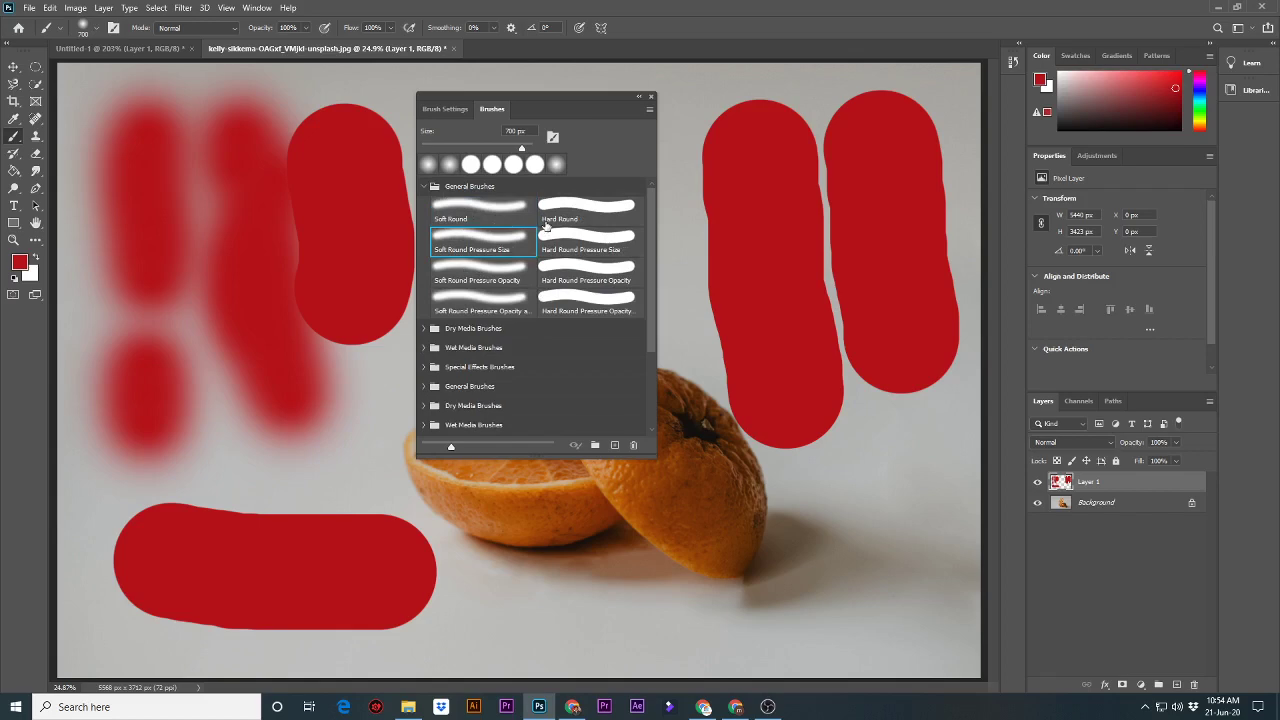
pyautogui.hotkey('ctrl', 'z')
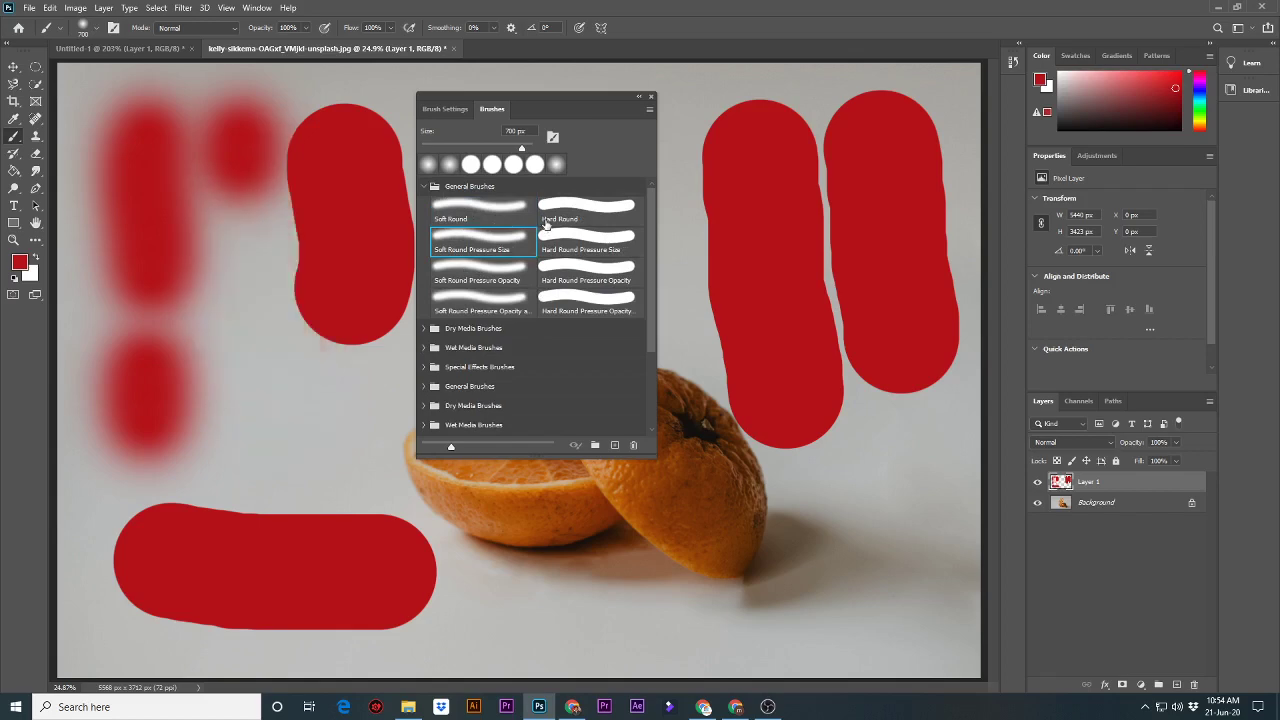
pyautogui.hotkey('ctrl', 'z')
pyautogui.hotkey('ctrl', 'z')
pyautogui.hotkey('ctrl', 'z')
pyautogui.hotkey('ctrl', 'z')
pyautogui.hotkey('ctrl', 'z')
pyautogui.hotkey('ctrl', 'z')
pyautogui.hotkey('ctrl', 'z')
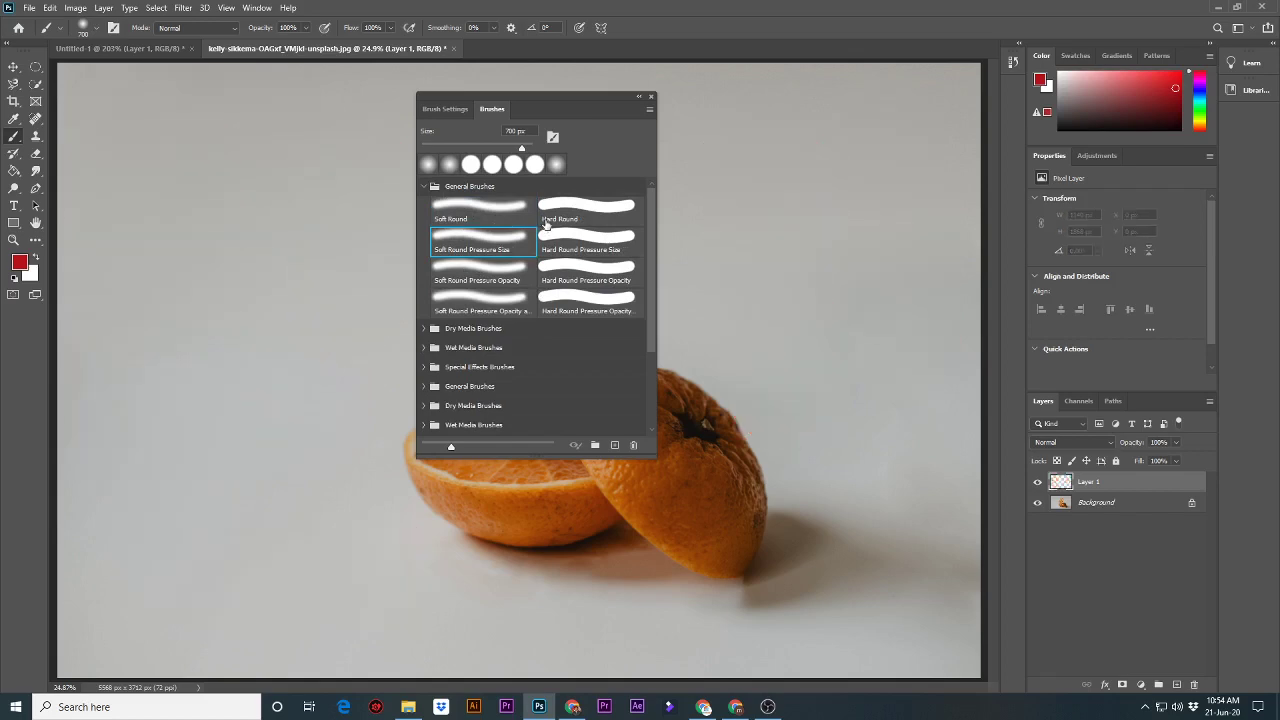
# Collapse General Brushes, expand Dry Media Brushes and pick KYLE Ultimate Pencil Hard.
pyautogui.click(422, 187)
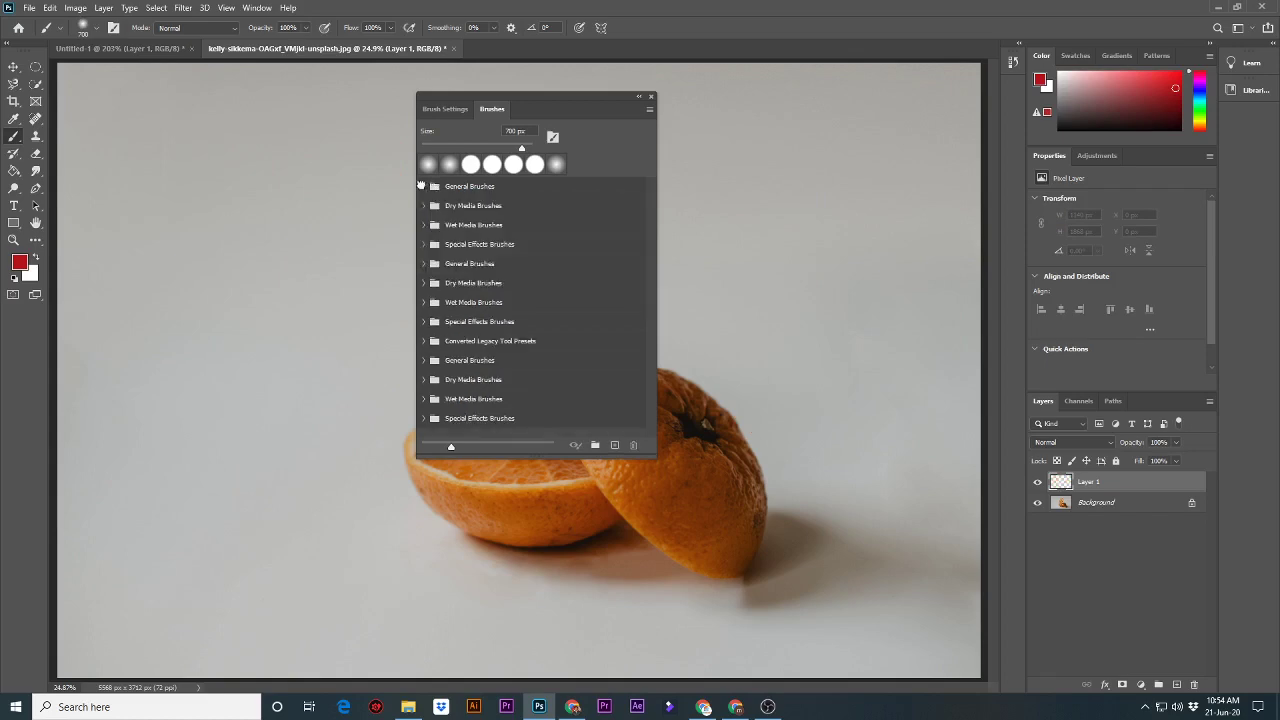
pyautogui.click(424, 206)
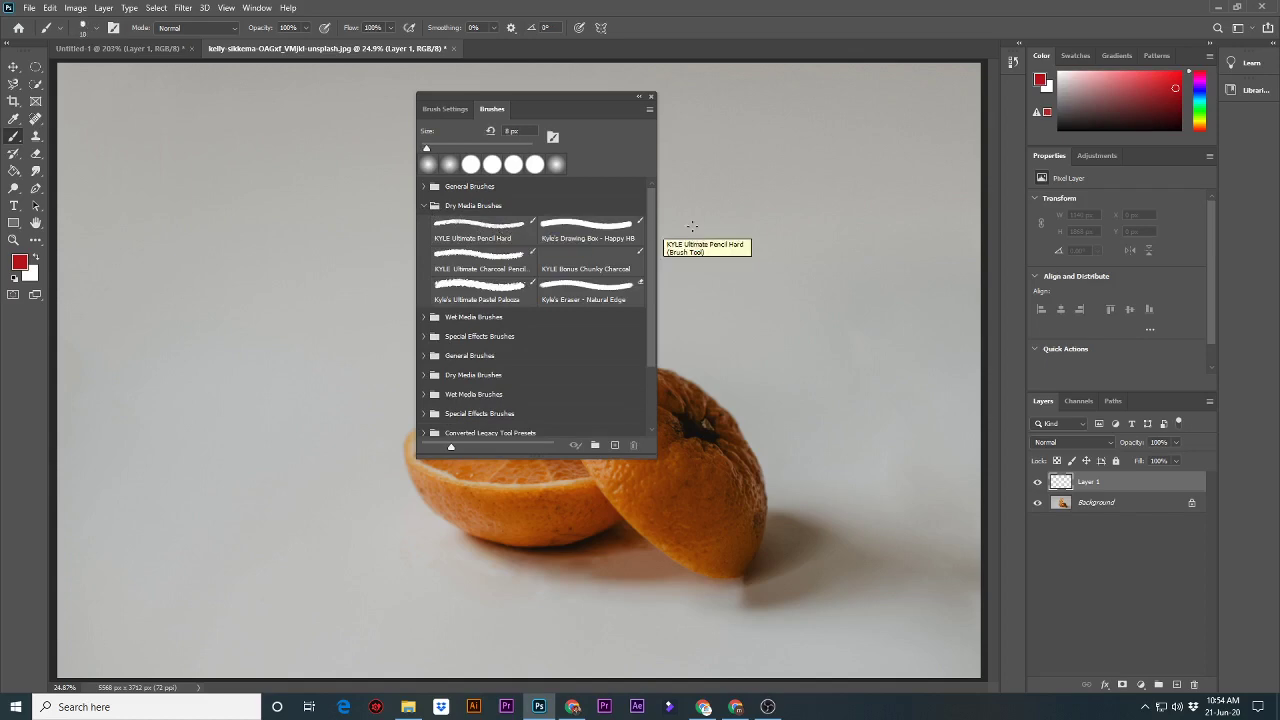
pyautogui.click(488, 231)
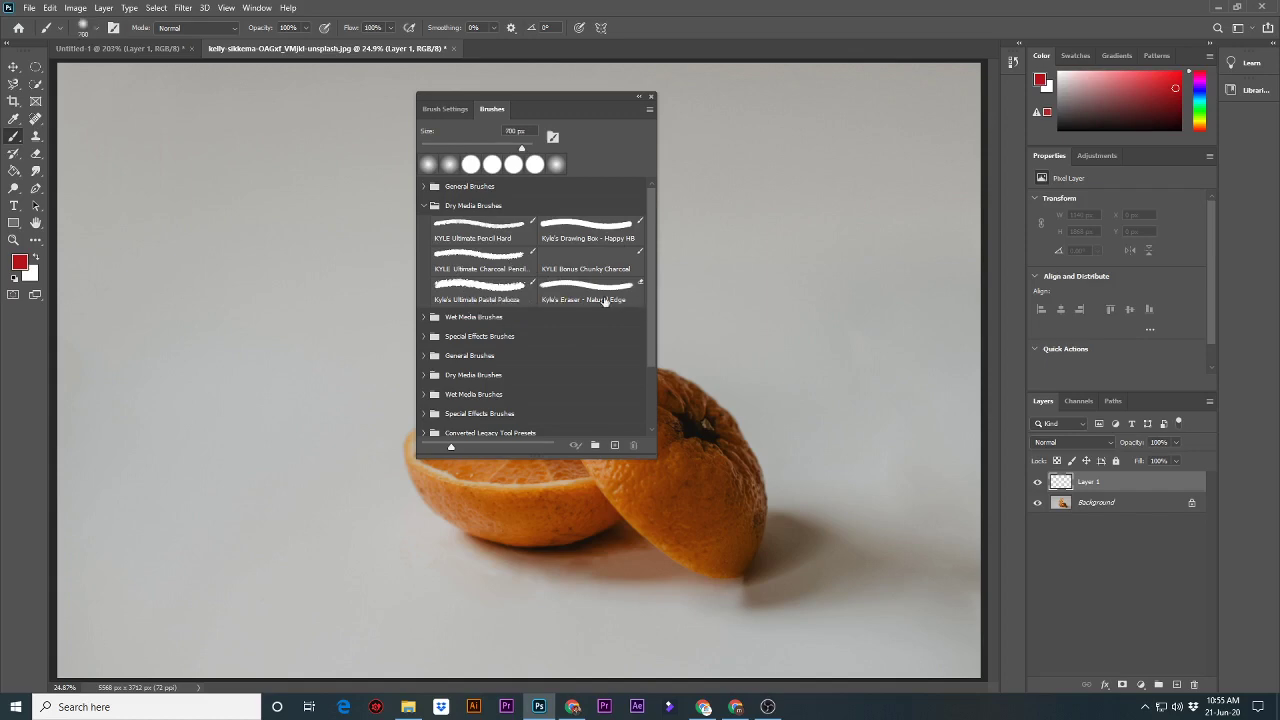
# Try Kyle's Eraser - Natural Edge at 300 px, then select Kyle's Ultimate Pastel Palooza.
pyautogui.click(578, 294)
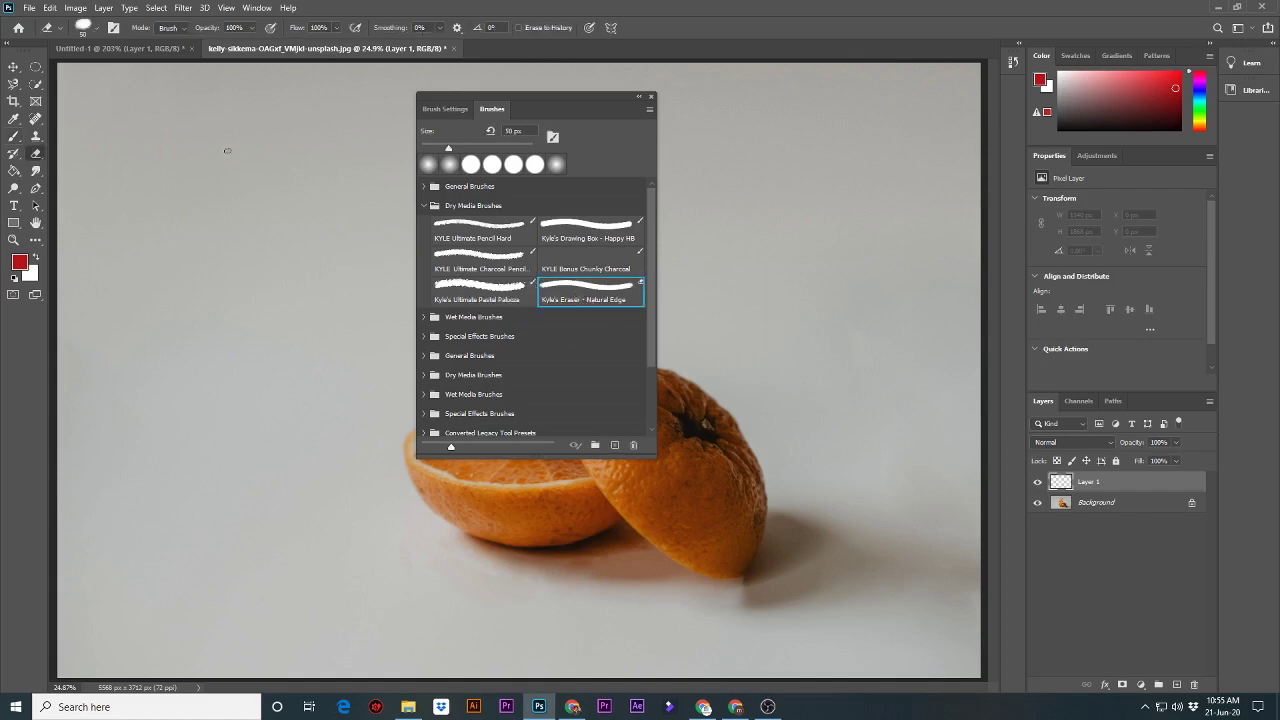
pyautogui.press(']')
pyautogui.press(']')
pyautogui.press(']')
pyautogui.press(']')
pyautogui.press(']')
pyautogui.press(']')
pyautogui.click(217, 167)
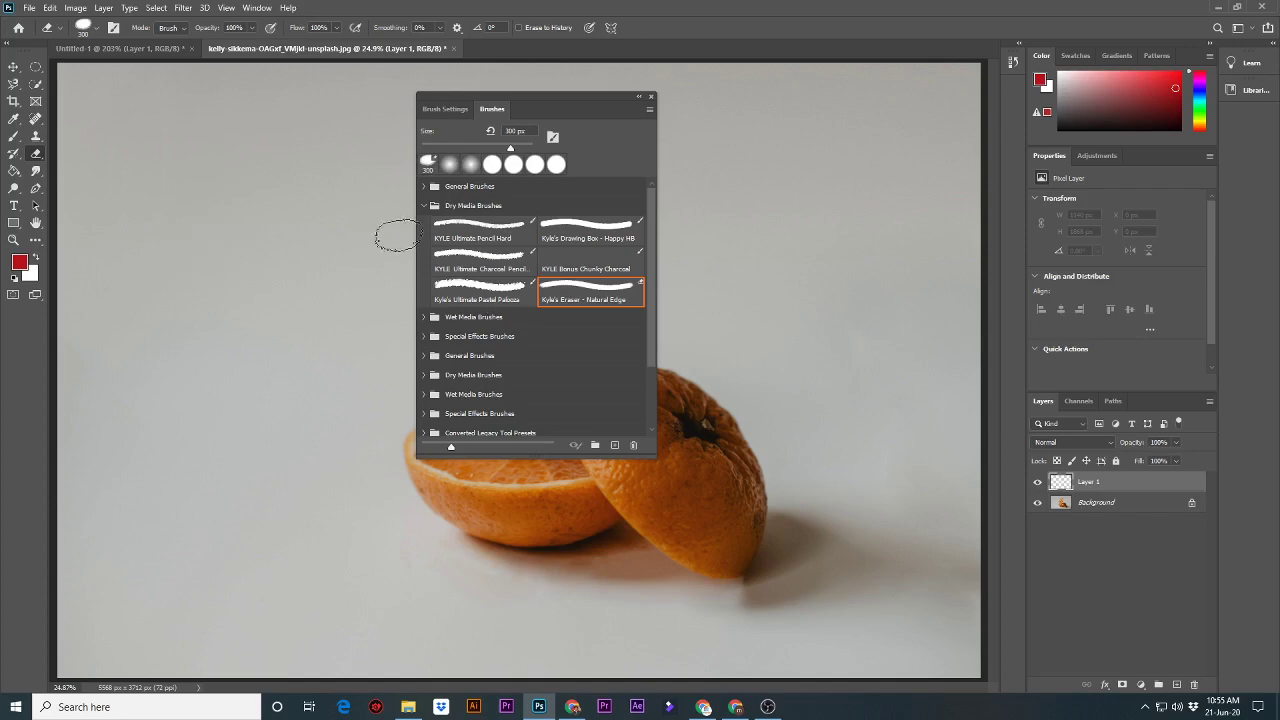
pyautogui.click(471, 292)
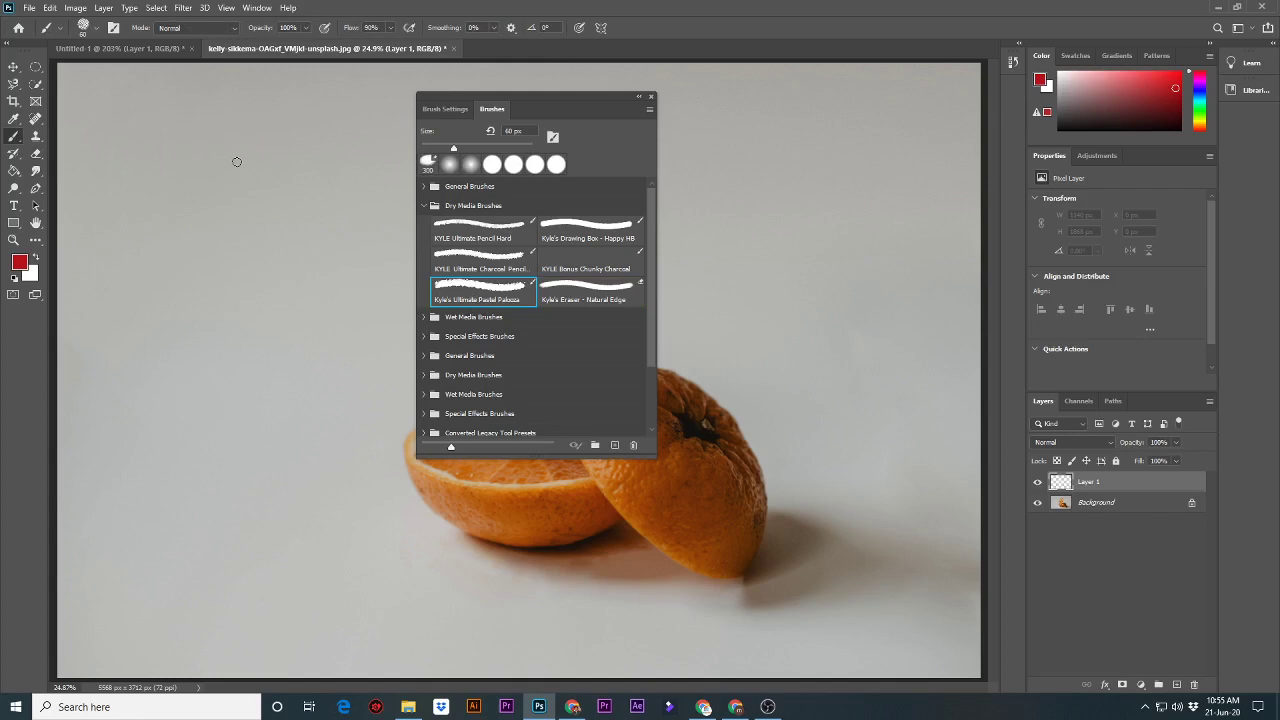
# Paint a red pastel crescent, dab and smudges at the left with a 600 px pastel brush.
pyautogui.press(']')
pyautogui.press(']')
pyautogui.press(']')
pyautogui.moveTo(240, 160)
pyautogui.mouseDown()
pyautogui.moveTo(222, 385)
pyautogui.moveTo(255, 385)
pyautogui.moveTo(295, 352)
pyautogui.moveTo(306, 274)
pyautogui.mouseUp()
pyautogui.click(160, 259)
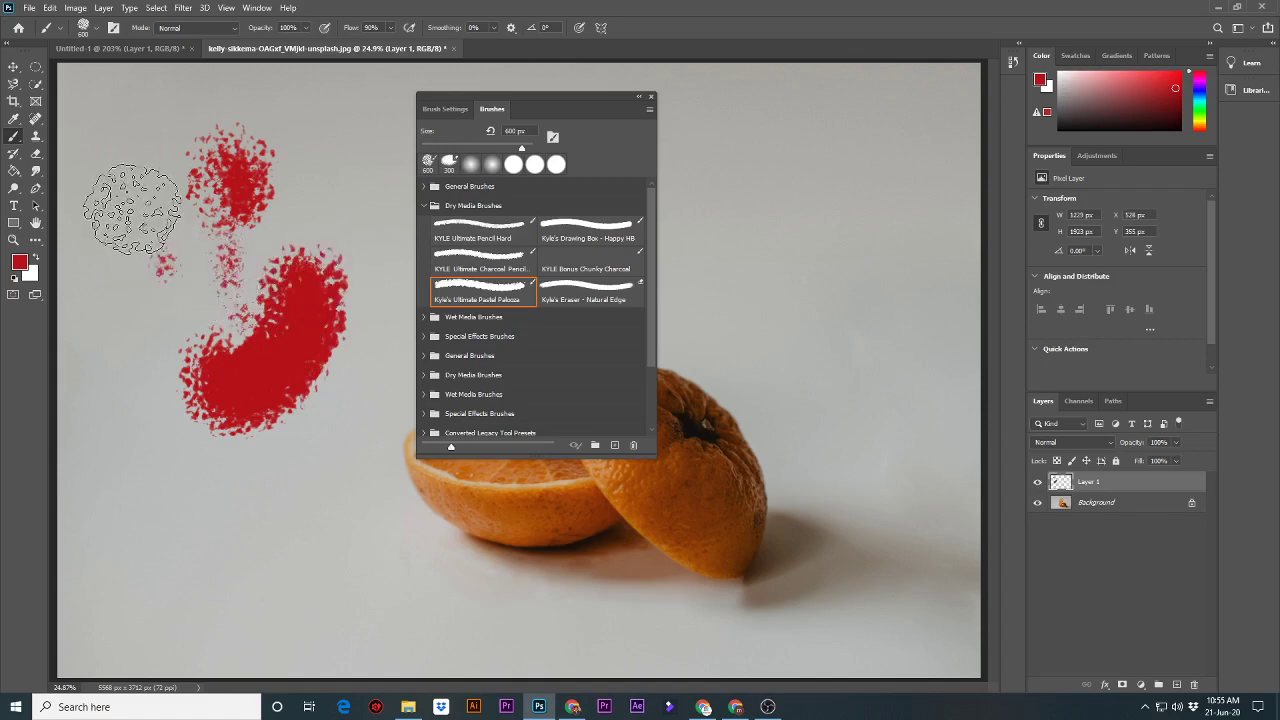
pyautogui.moveTo(134, 200); pyautogui.dragTo(142, 186)
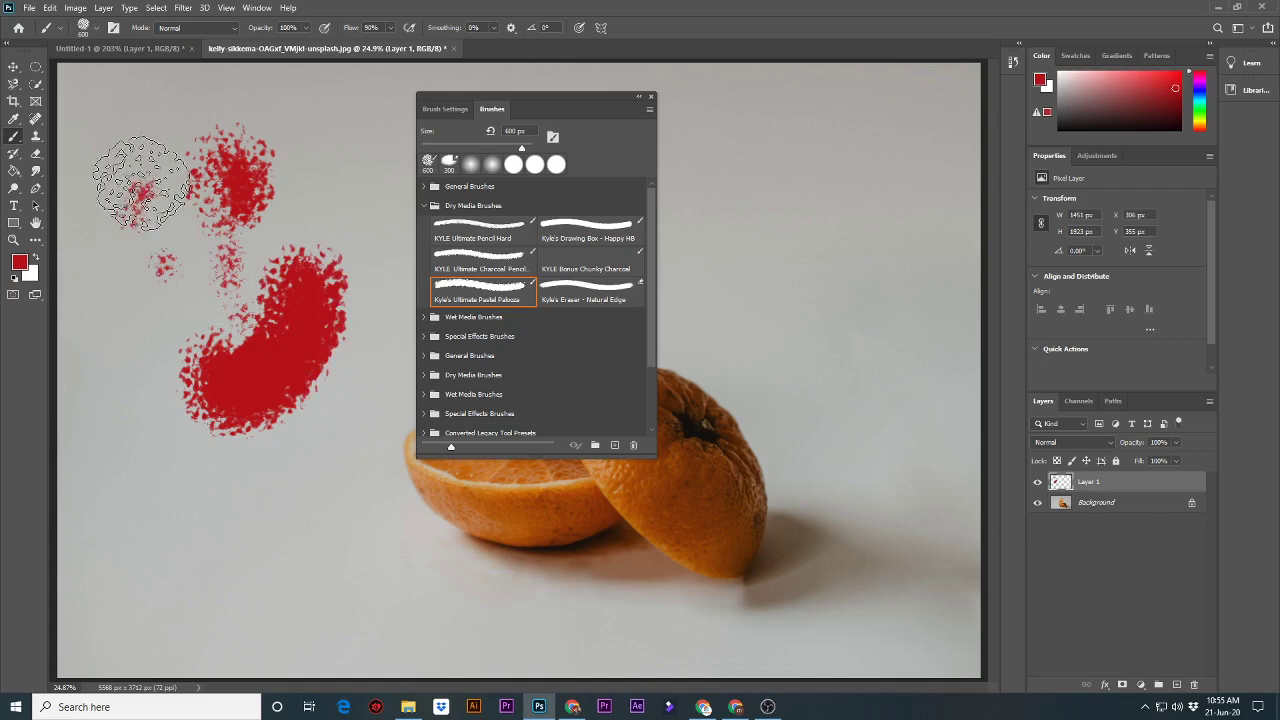
pyautogui.moveTo(142, 184)
pyautogui.mouseDown()
pyautogui.moveTo(165, 205)
pyautogui.moveTo(157, 160)
pyautogui.mouseUp()
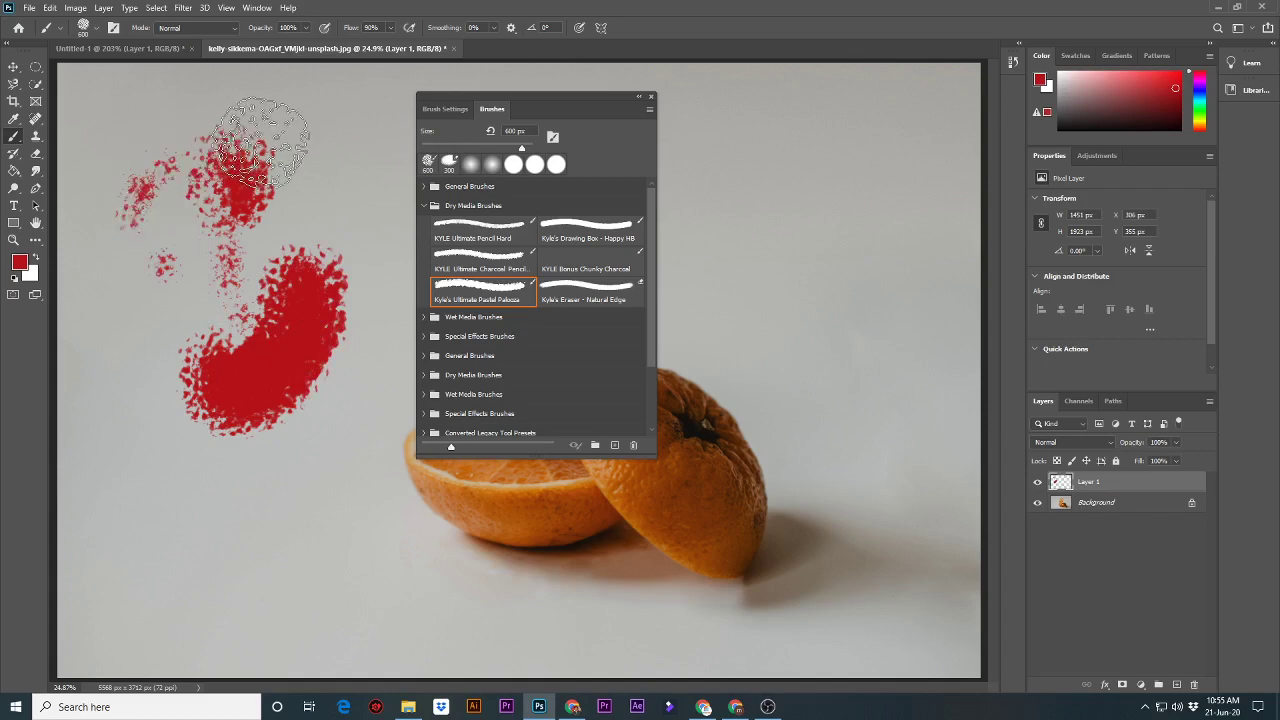
# Scatter small red pastel dabs across the upper canvas and upper right.
pyautogui.click(340, 125)
pyautogui.click(790, 120)
pyautogui.click(803, 222)
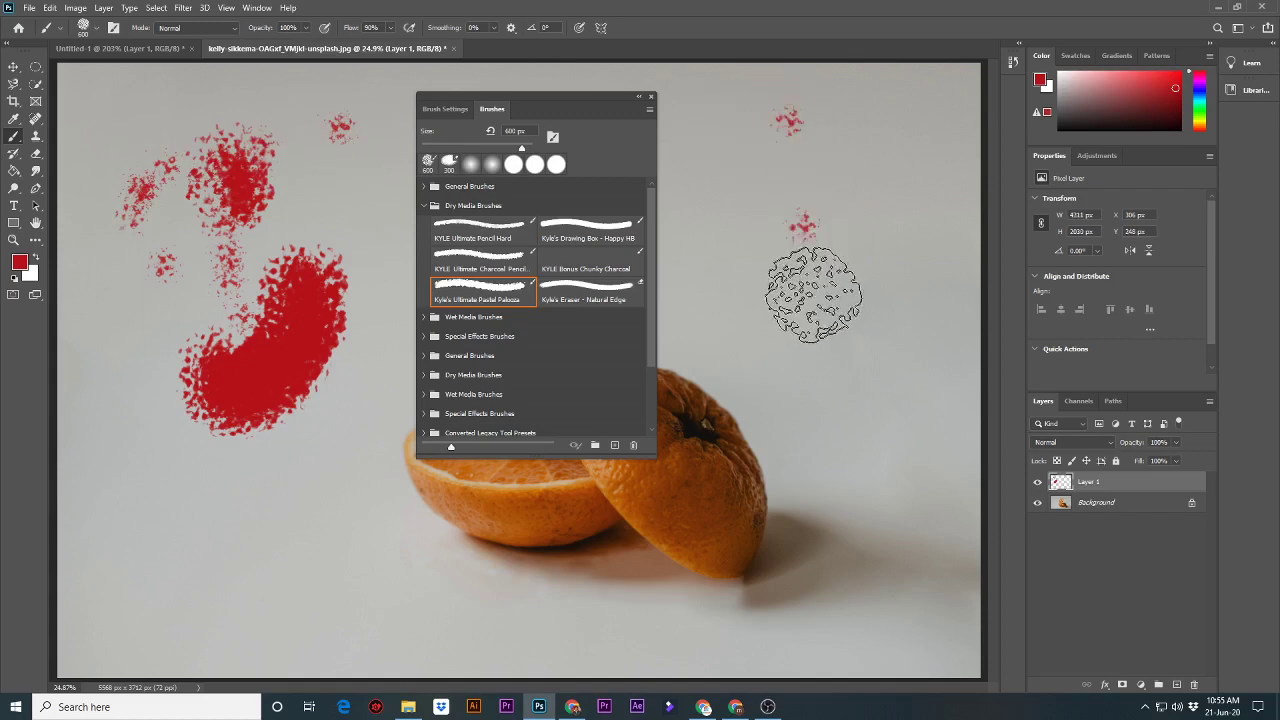
pyautogui.click(806, 295)
pyautogui.click(865, 318)
pyautogui.click(824, 170)
pyautogui.click(900, 156)
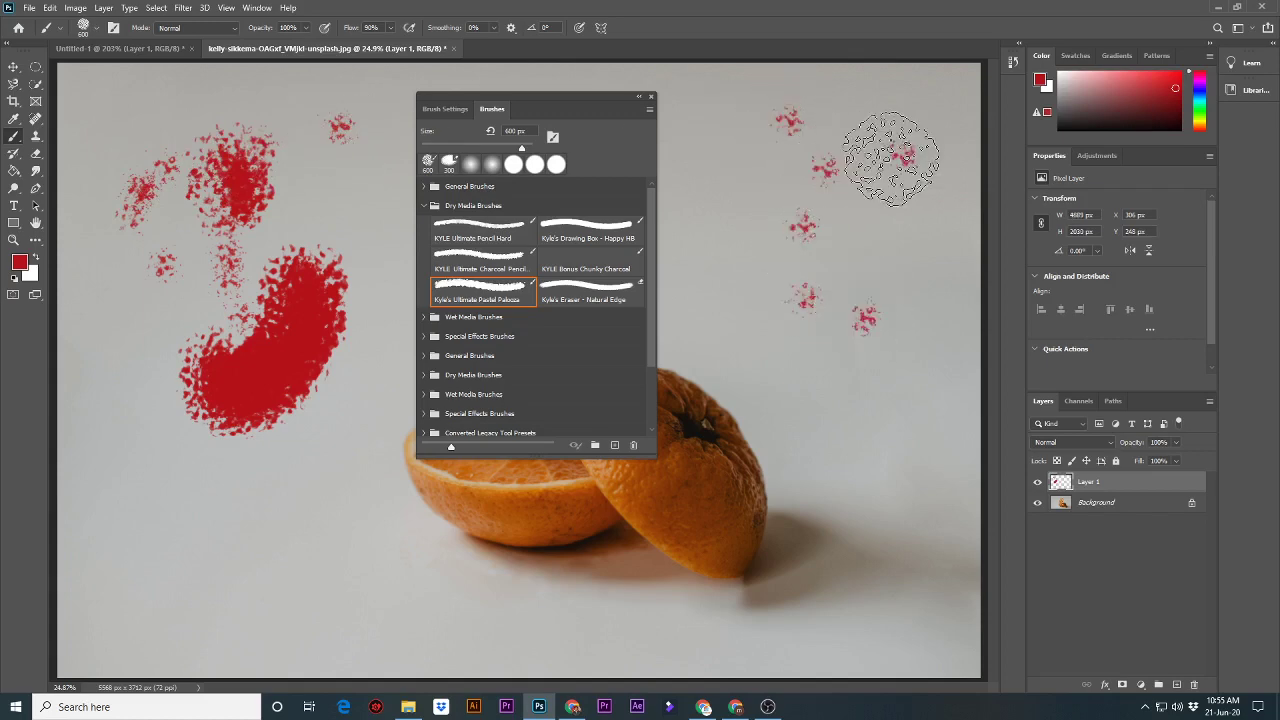
# Undo all the red pastel dabs, switching briefly to OBS Studio and back.
pyautogui.click(767, 707)
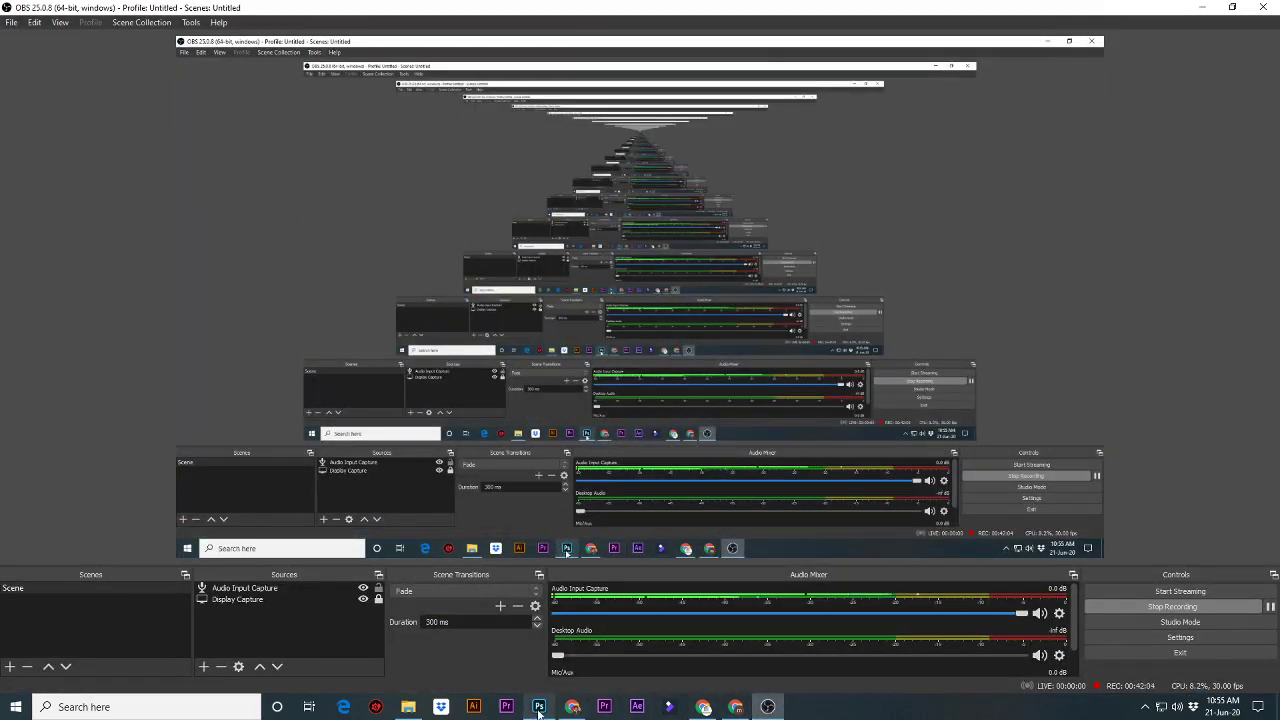
pyautogui.click(538, 708)
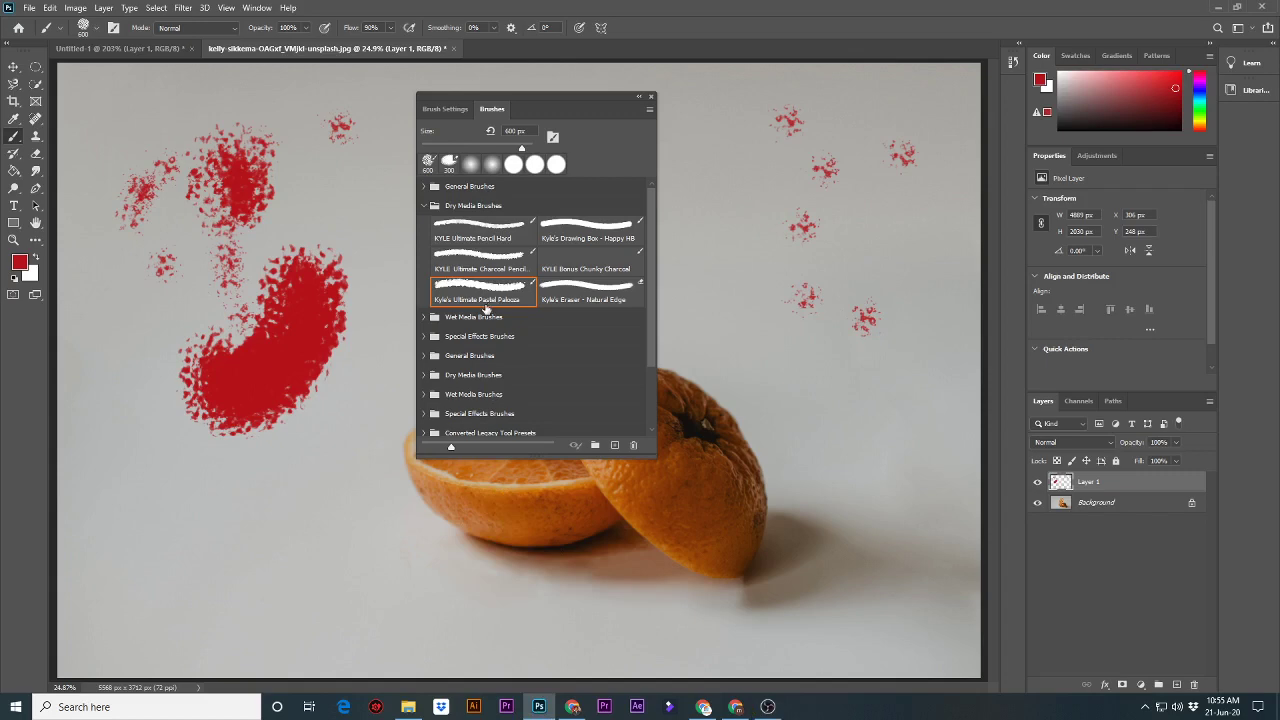
pyautogui.hotkey('ctrl', 'z')
pyautogui.hotkey('ctrl', 'z')
pyautogui.hotkey('ctrl', 'z')
pyautogui.hotkey('ctrl', 'z')
pyautogui.hotkey('ctrl', 'z')
pyautogui.hotkey('ctrl', 'z')
pyautogui.hotkey('ctrl', 'z')
pyautogui.hotkey('ctrl', 'z')
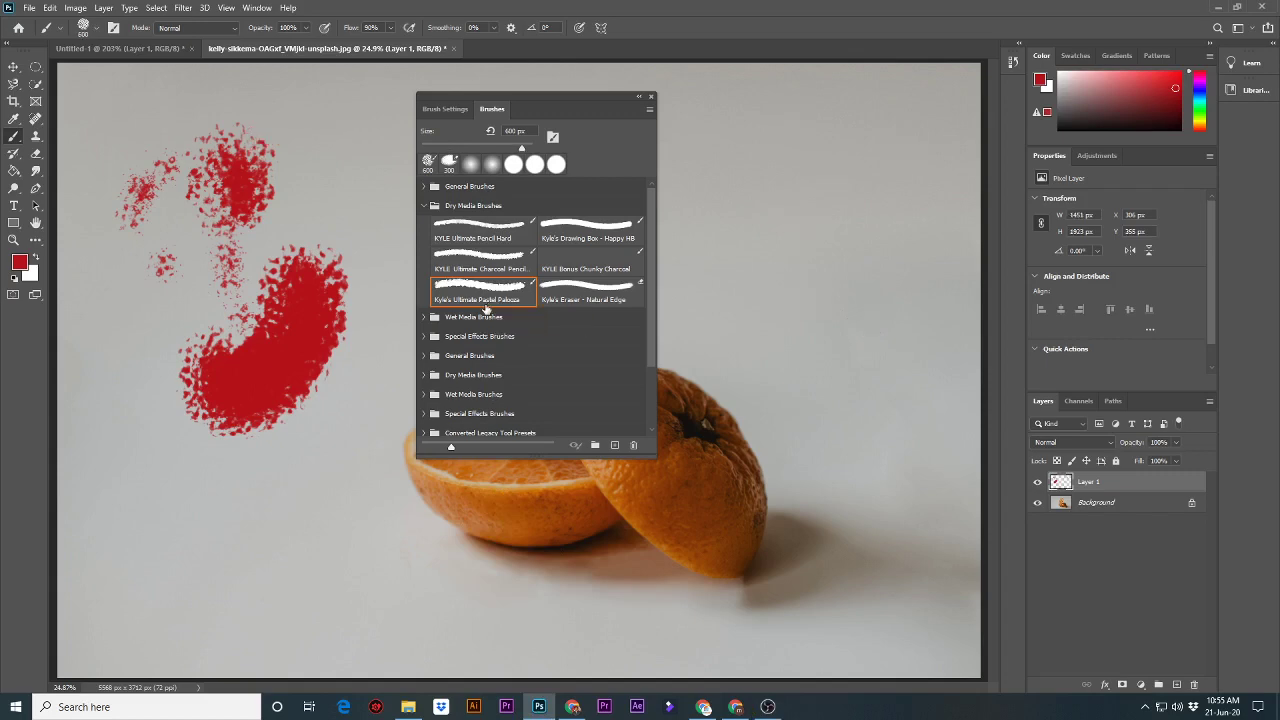
pyautogui.hotkey('ctrl', 'z')
pyautogui.hotkey('ctrl', 'z')
pyautogui.hotkey('ctrl', 'z')
pyautogui.hotkey('ctrl', 'z')
pyautogui.hotkey('ctrl', 'z')
pyautogui.hotkey('ctrl', 'z')
pyautogui.hotkey('ctrl', 'z')
pyautogui.hotkey('ctrl', 'z')
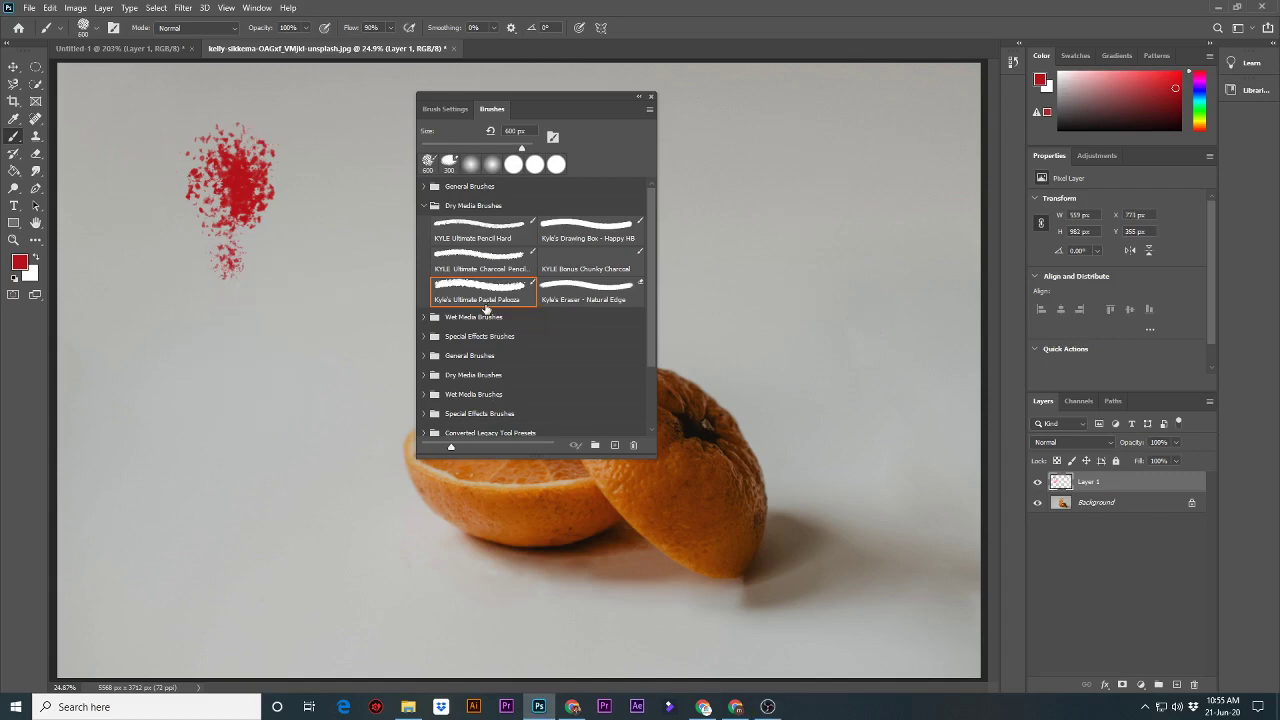
pyautogui.hotkey('ctrl', 'z')
pyautogui.hotkey('ctrl', 'z')
pyautogui.hotkey('ctrl', 'z')
pyautogui.hotkey('ctrl', 'z')
pyautogui.hotkey('ctrl', 'z')
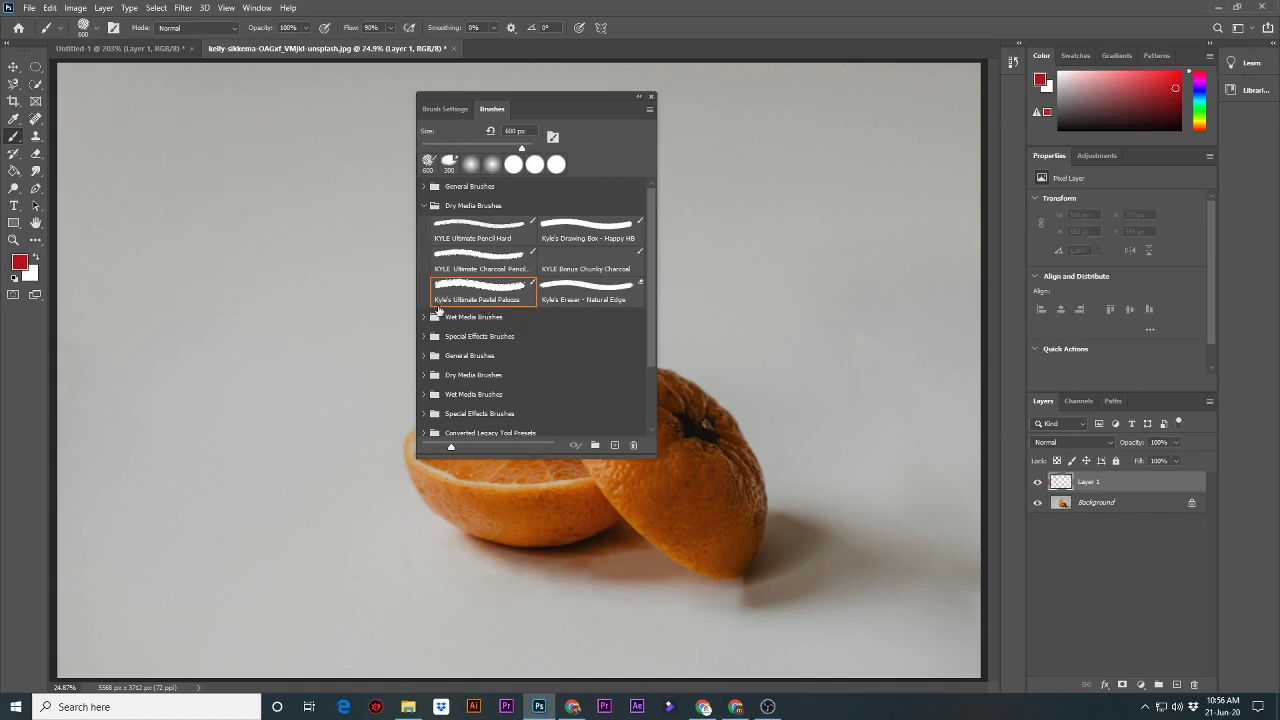
pyautogui.click(768, 706)
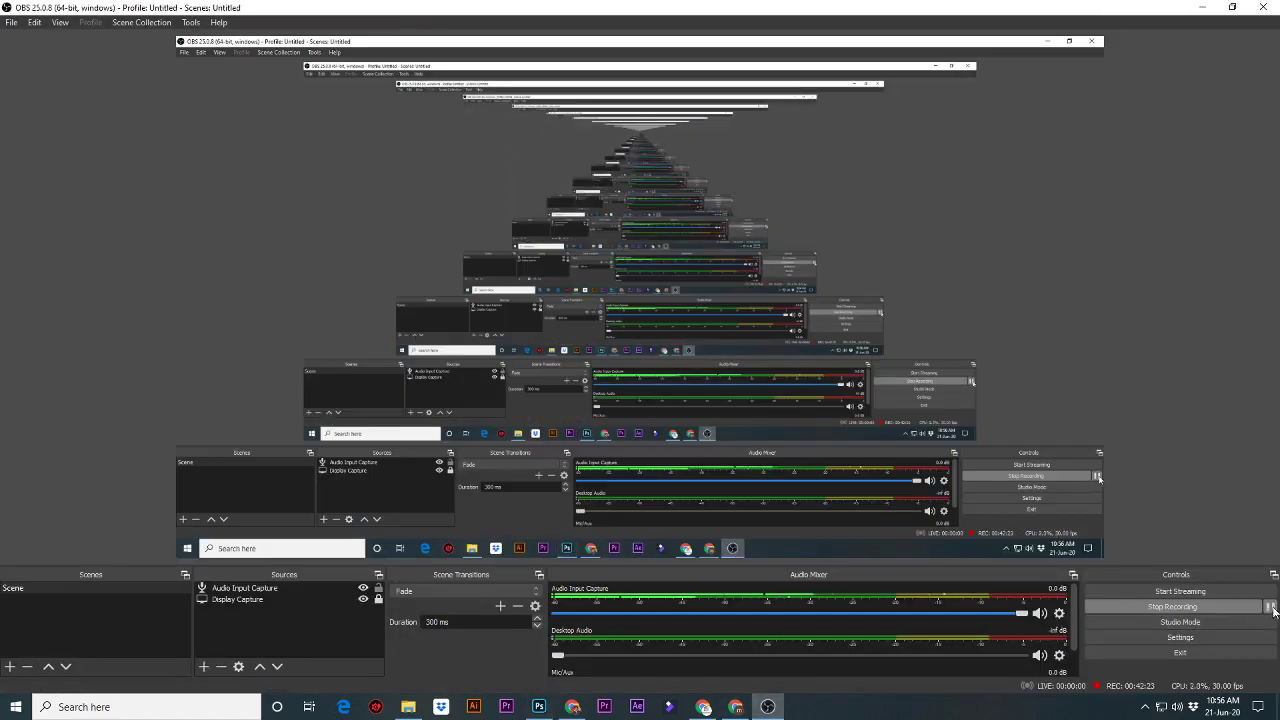
pyautogui.click(541, 706)
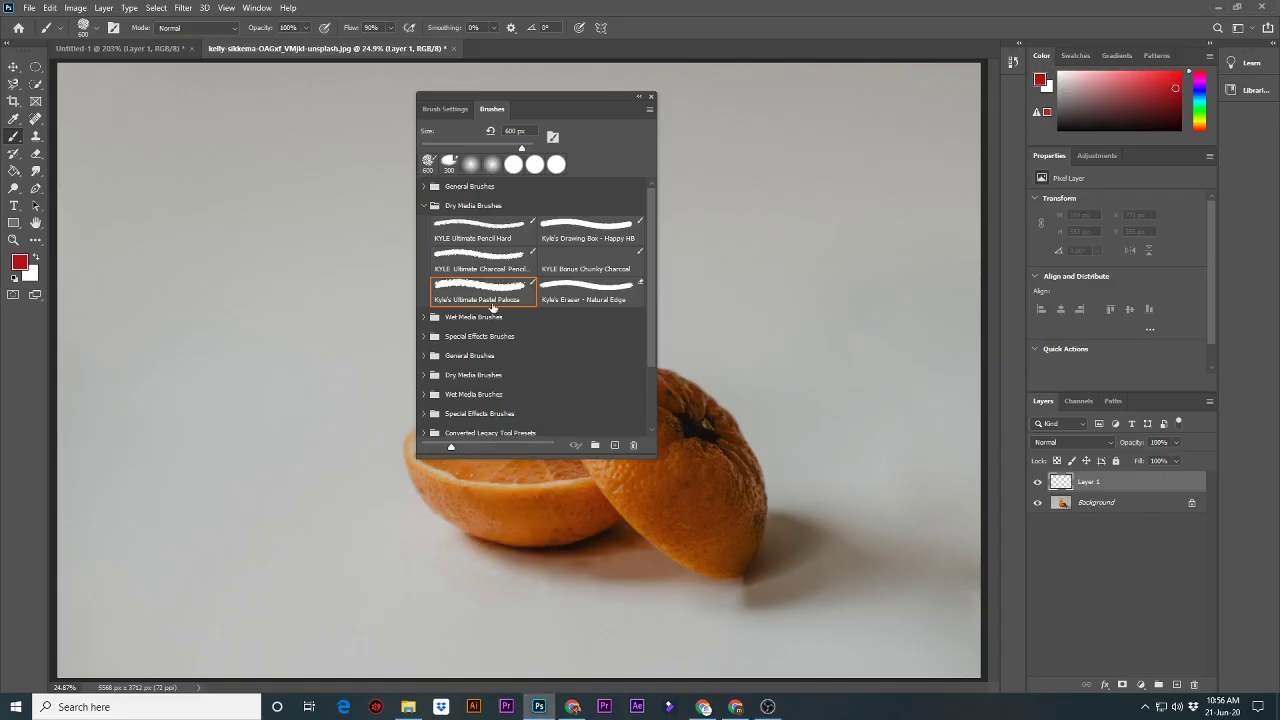
# Paint pink test splatters and a left-side stroke with KYLE Ultimate Pencil Hard at 1600 px.
pyautogui.click(447, 229)
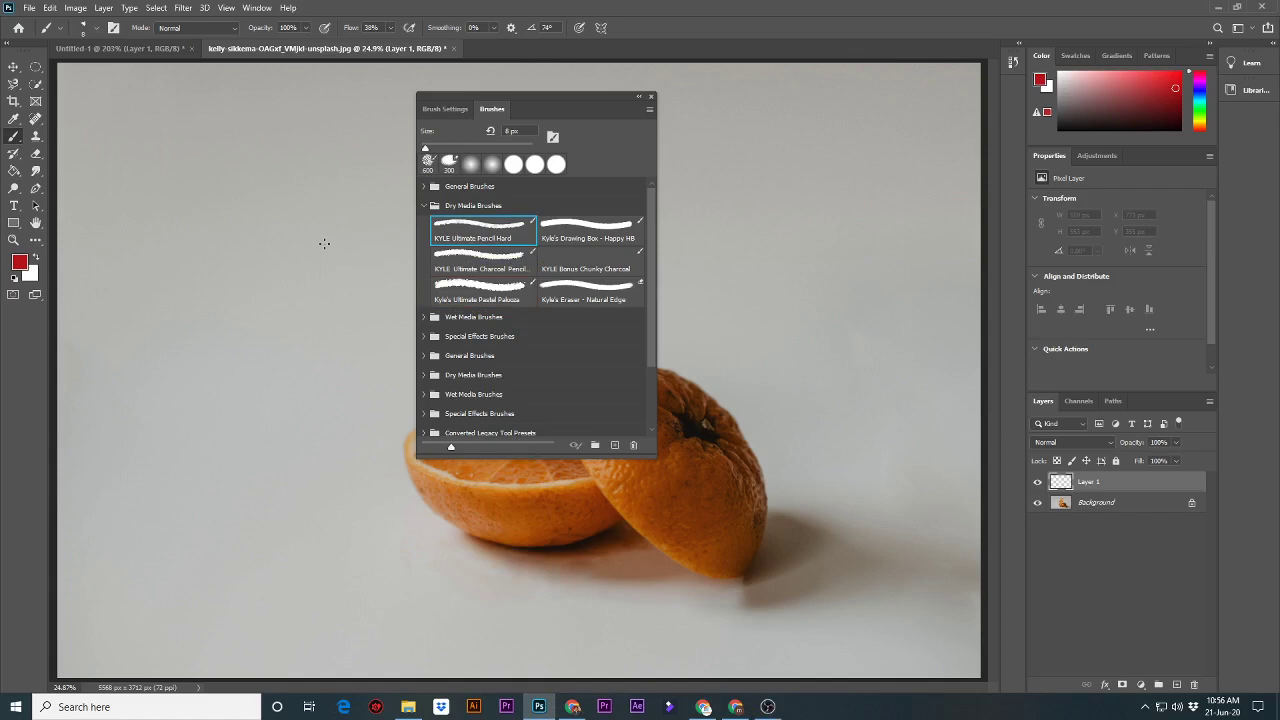
pyautogui.press(']')
pyautogui.press(']')
pyautogui.press(']')
pyautogui.press(']')
pyautogui.press(']')
pyautogui.press(']')
pyautogui.press(']')
pyautogui.press(']')
pyautogui.press(']')
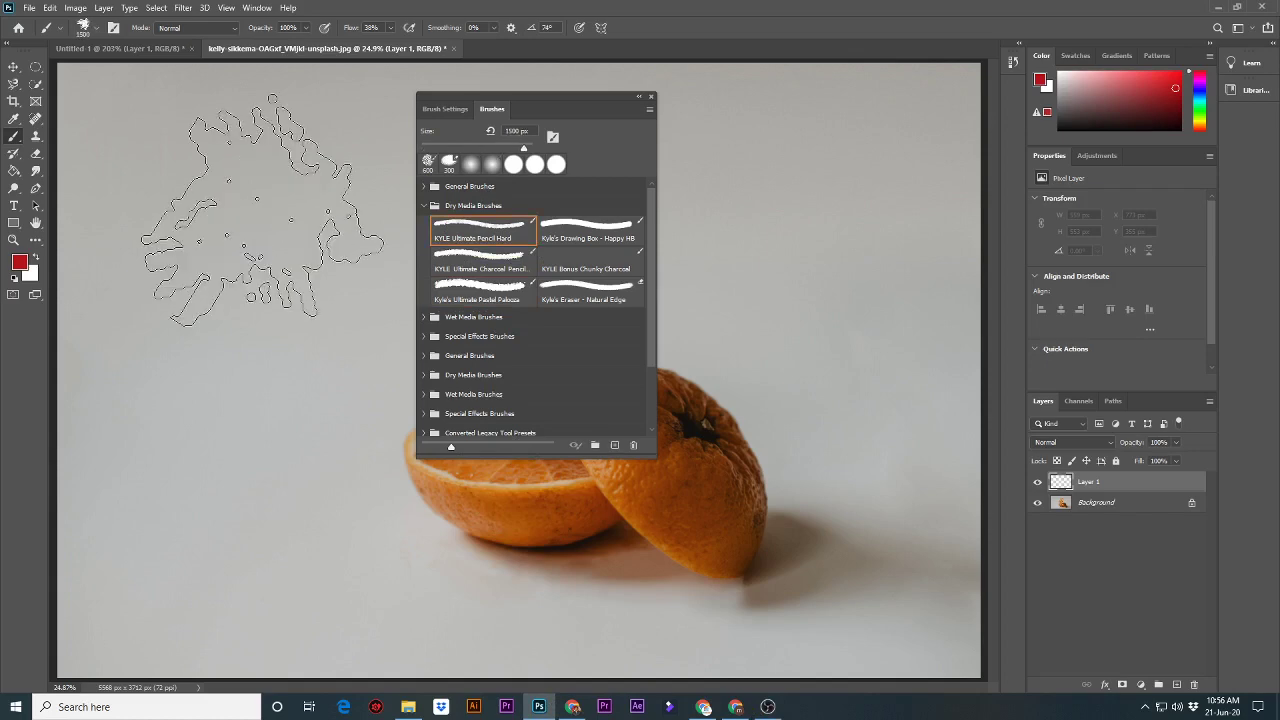
pyautogui.press(']')
pyautogui.press(']')
pyautogui.press(']')
pyautogui.click(262, 210)
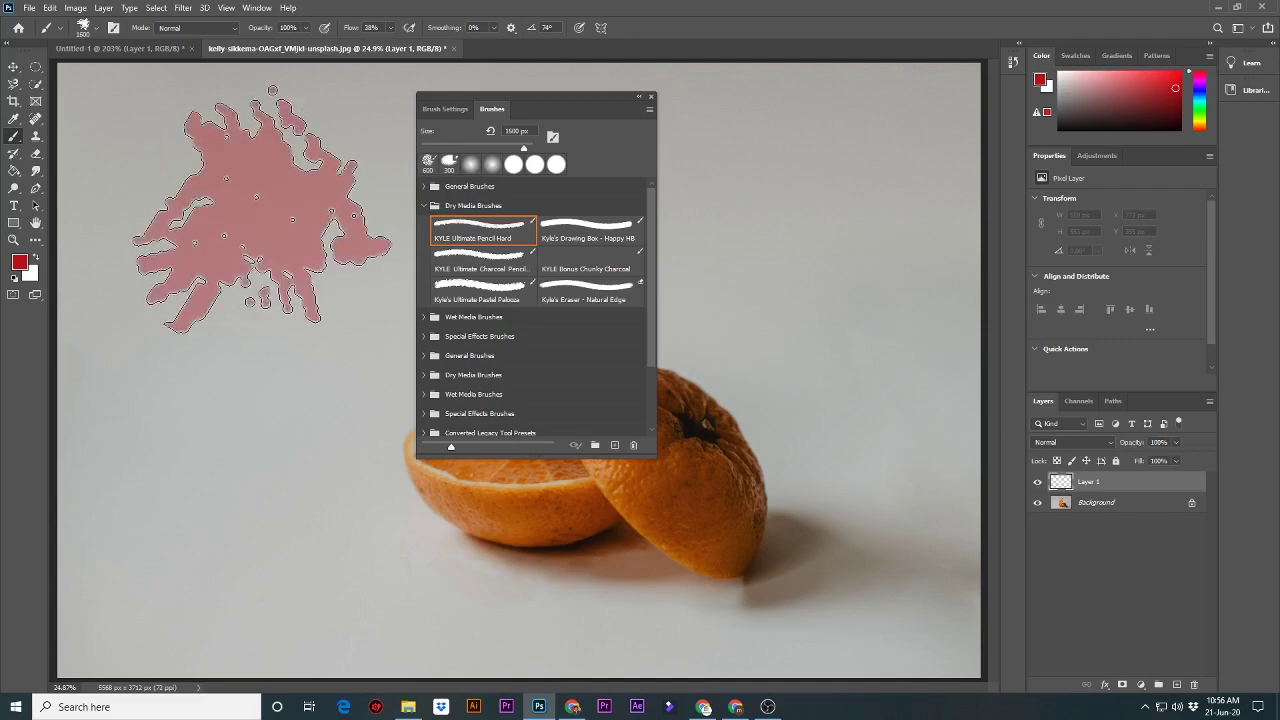
pyautogui.moveTo(262, 242); pyautogui.dragTo(258, 480)
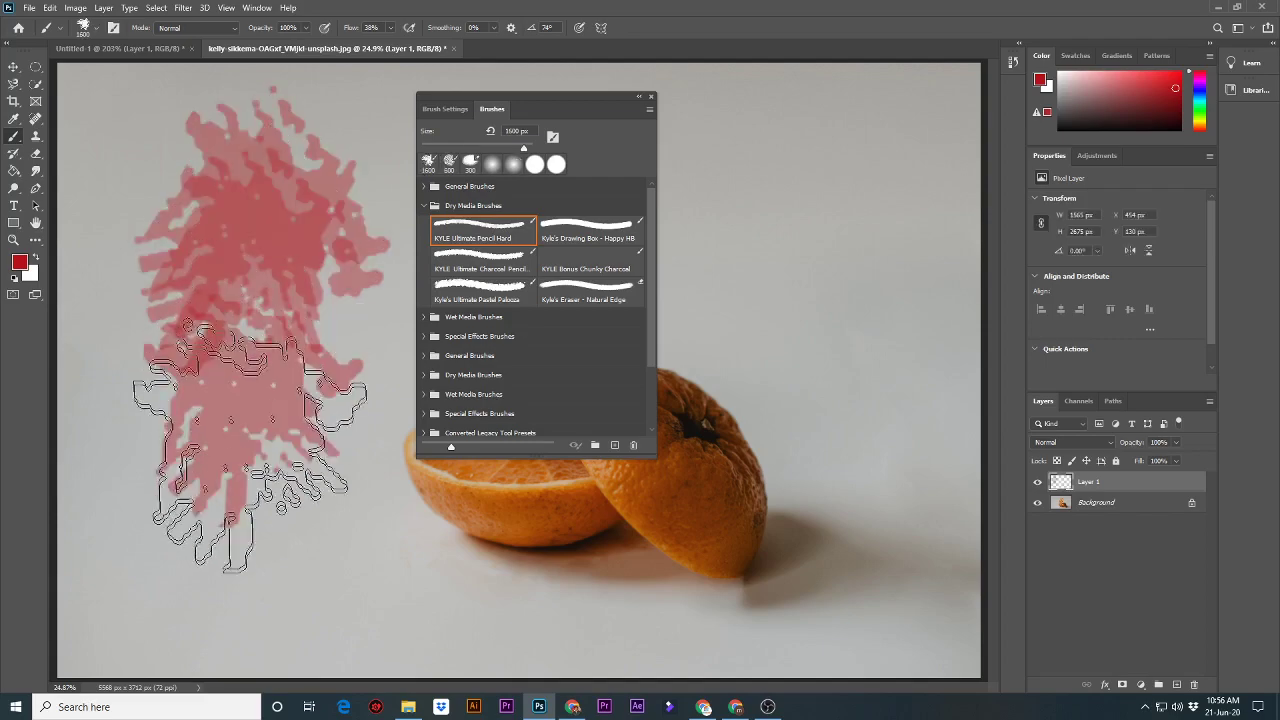
pyautogui.click(793, 273)
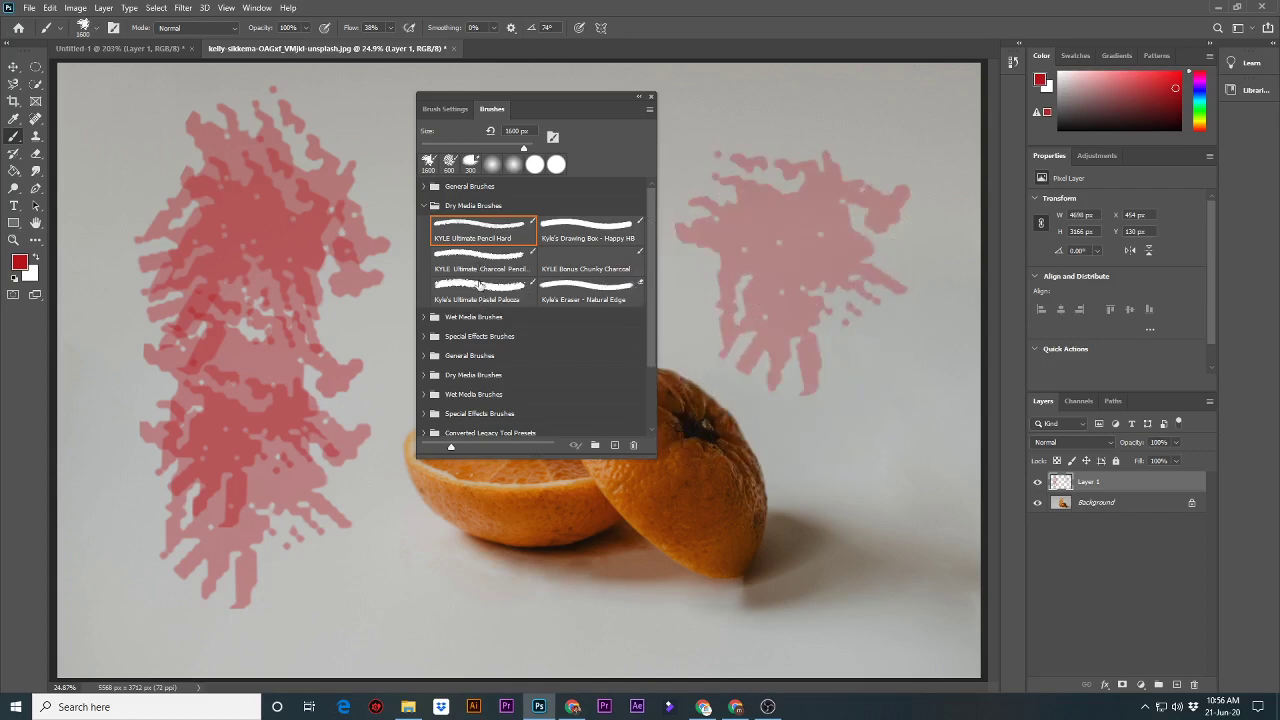
# Paint scattered red marks at right with Kyle's Ultimate Pastel Palooza at 1200 px.
pyautogui.click(480, 298)
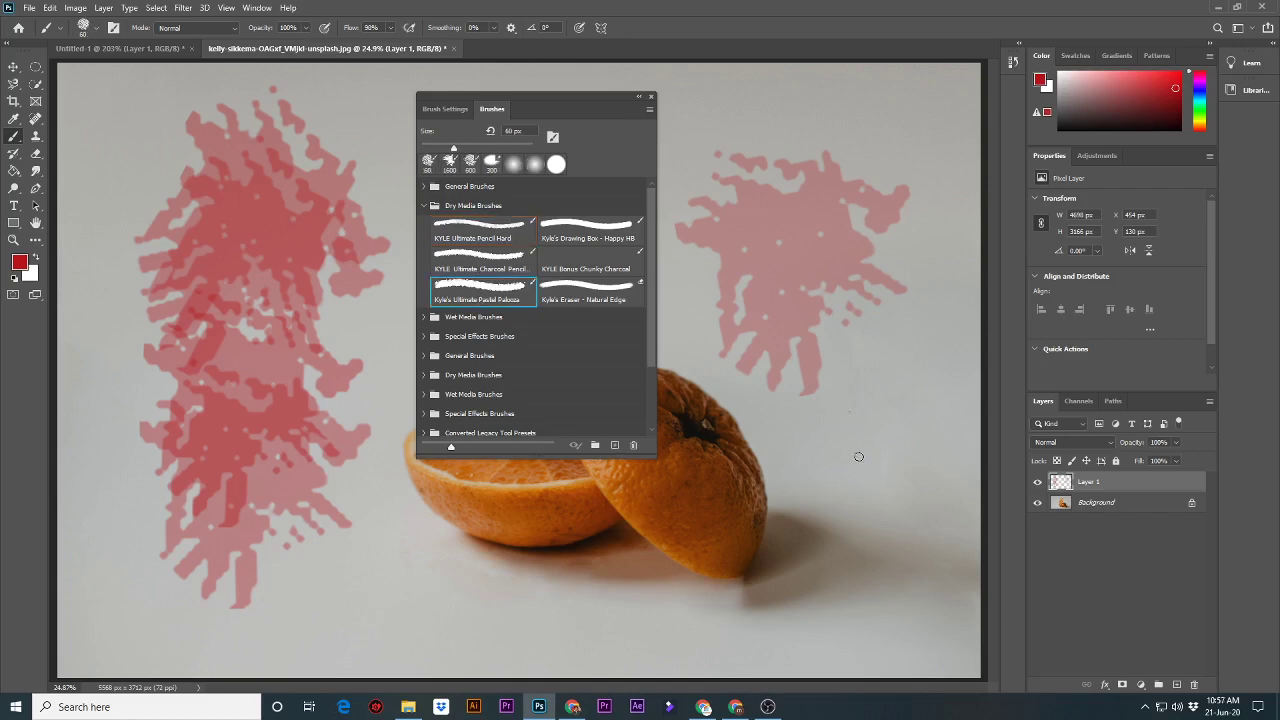
pyautogui.press(']')
pyautogui.press(']')
pyautogui.press(']')
pyautogui.click(860, 455)
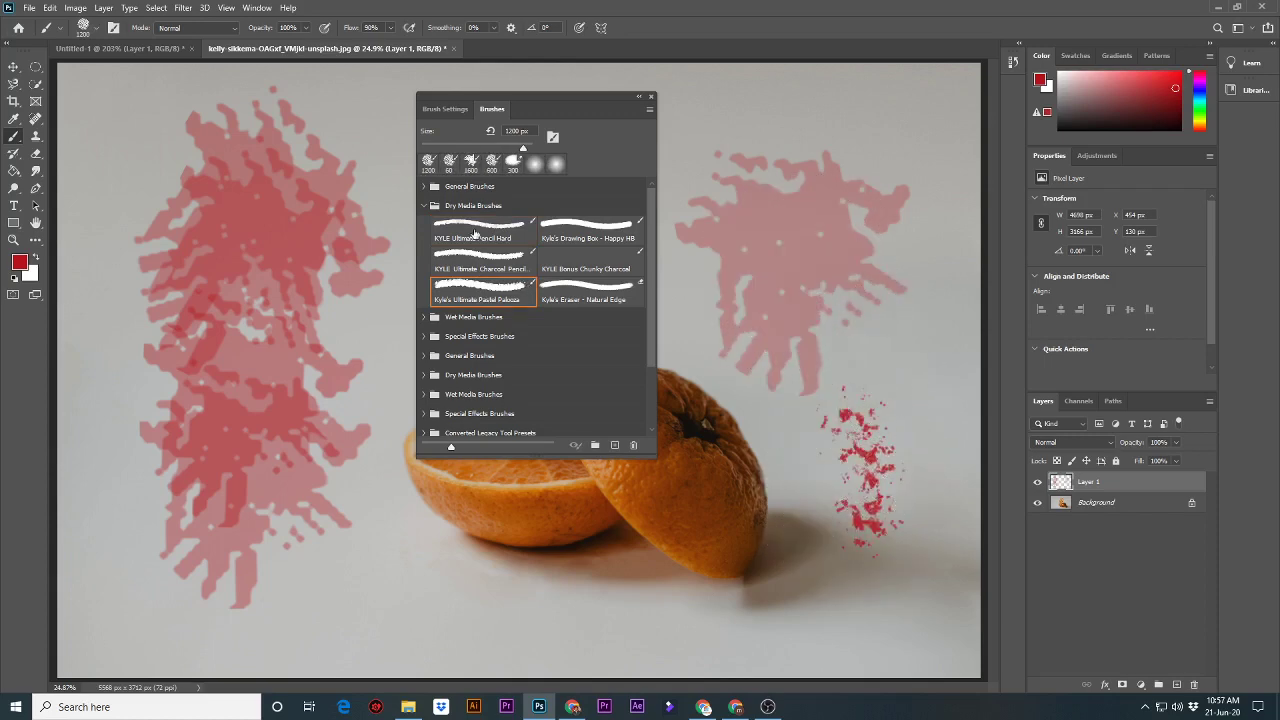
# Stamp a darker pink splatter at upper right with KYLE Ultimate Pencil Hard at 2100 px.
pyautogui.click(474, 233)
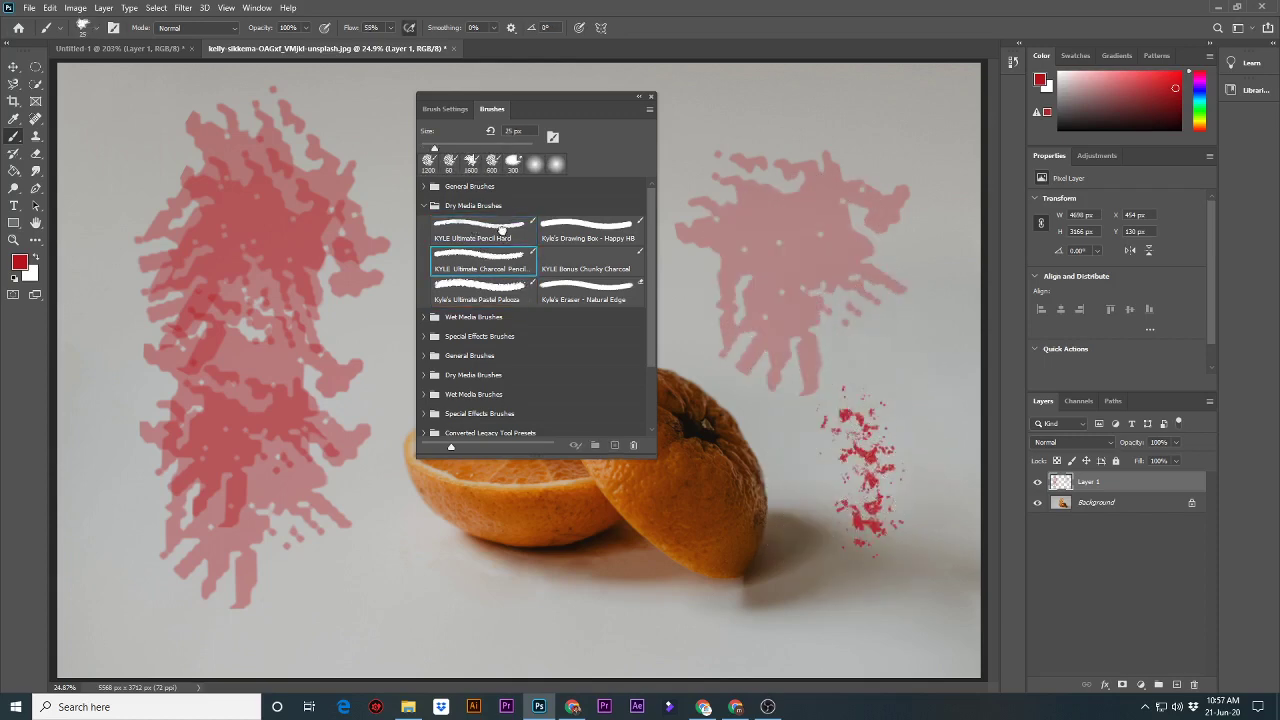
pyautogui.press(']')
pyautogui.press(']')
pyautogui.press(']')
pyautogui.press(']')
pyautogui.press(']')
pyautogui.press(']')
pyautogui.press(']')
pyautogui.press(']')
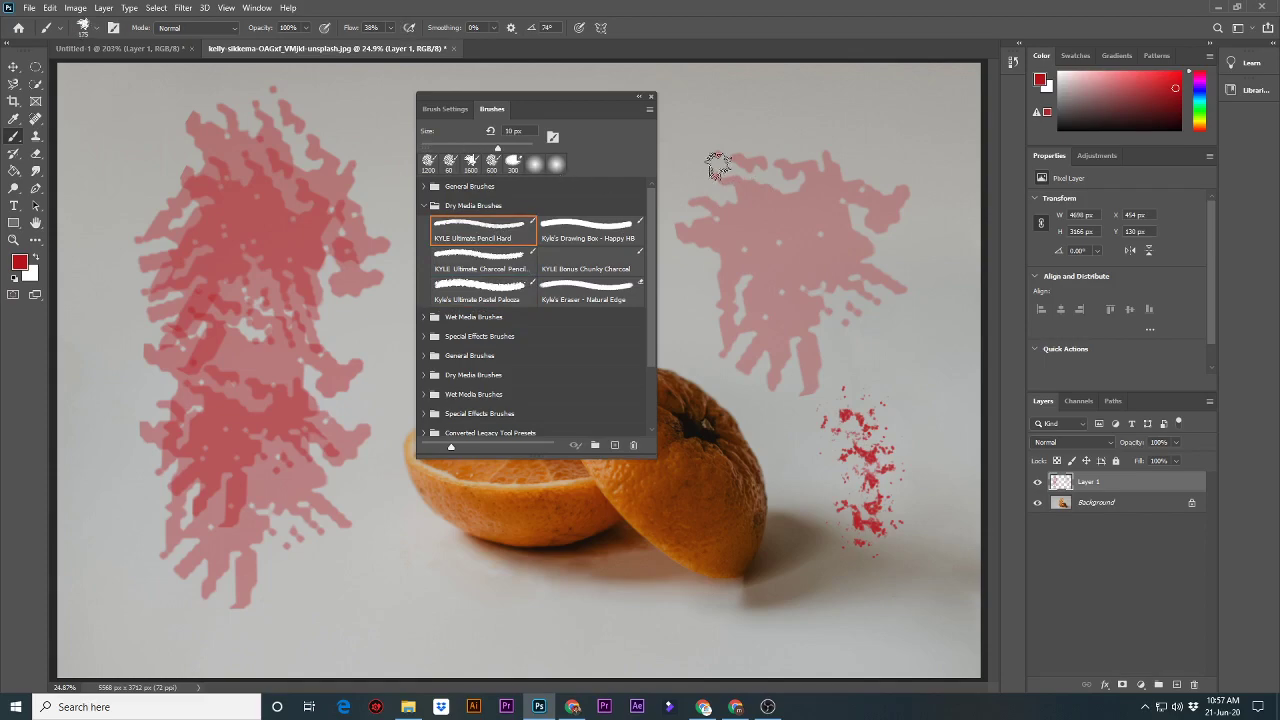
pyautogui.press(']')
pyautogui.press(']')
pyautogui.press(']')
pyautogui.press(']')
pyautogui.press(']')
pyautogui.press(']')
pyautogui.click(797, 185)
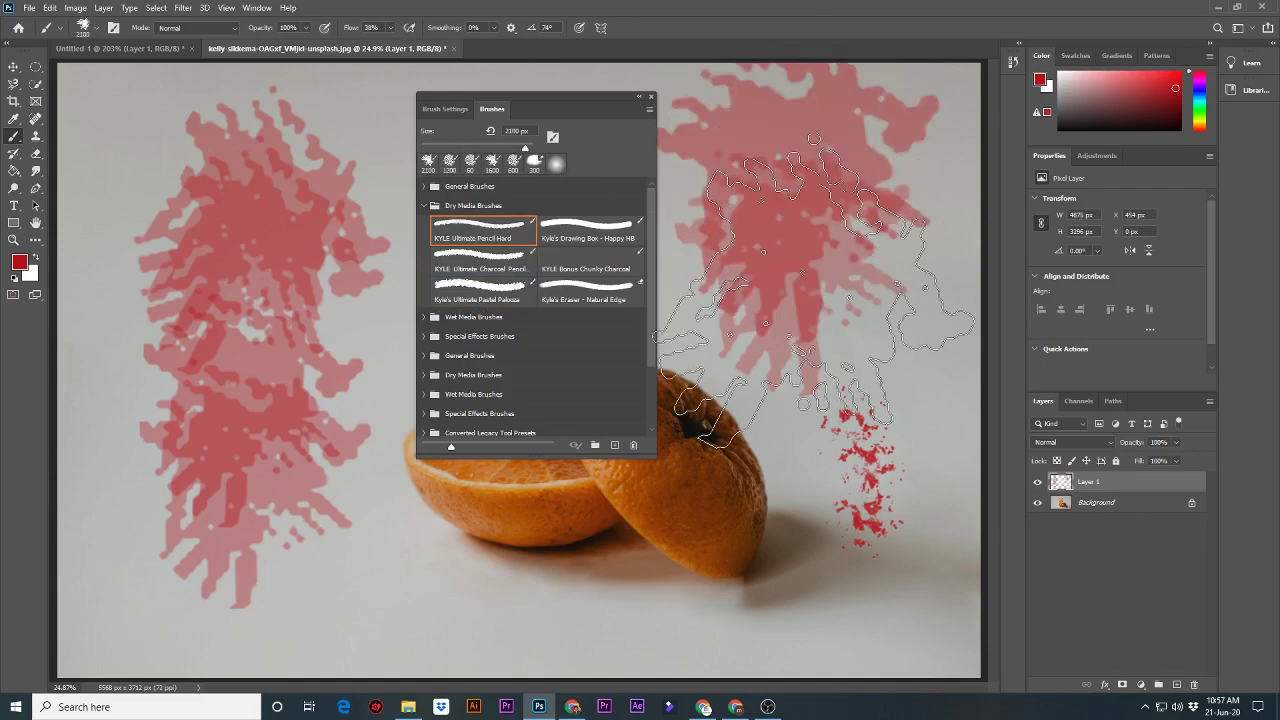
# Undo the test strokes and collapse the Dry Media Brushes group.
pyautogui.hotkey('ctrl', 'z')
pyautogui.hotkey('ctrl', 'z')
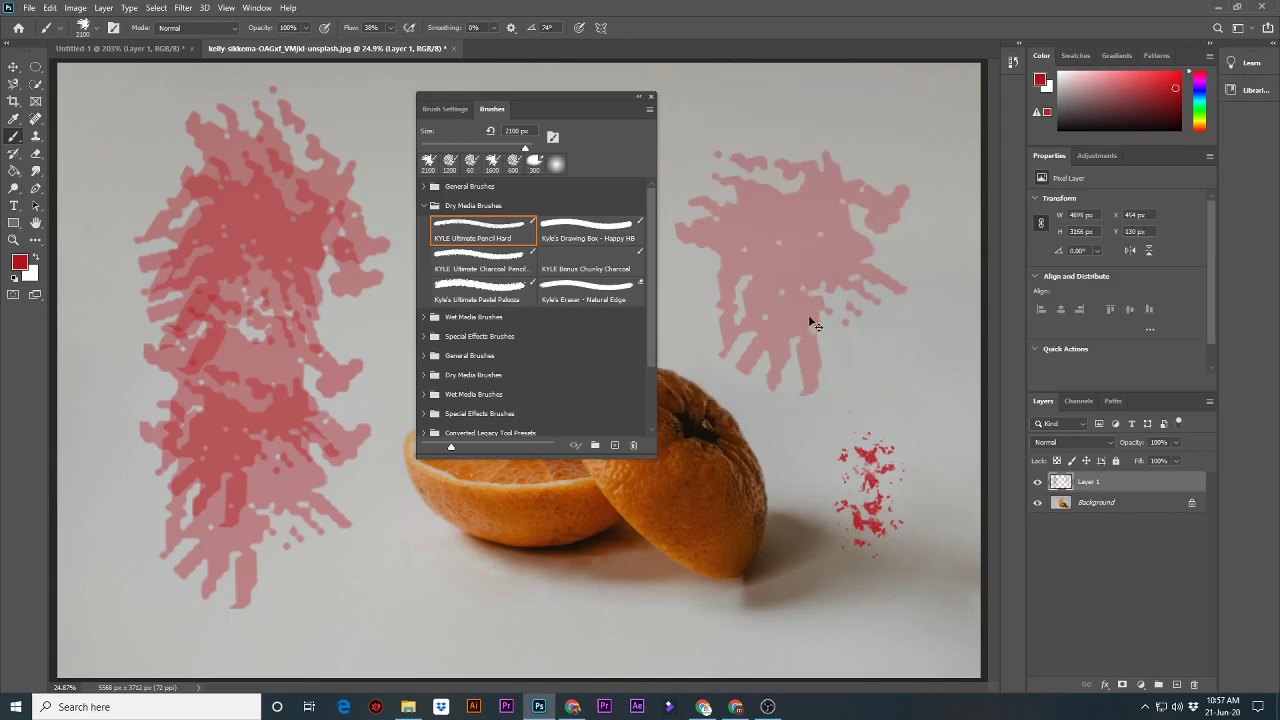
pyautogui.hotkey('ctrl', 'z')
pyautogui.hotkey('ctrl', 'z')
pyautogui.hotkey('ctrl', 'z')
pyautogui.hotkey('ctrl', 'z')
pyautogui.hotkey('ctrl', 'z')
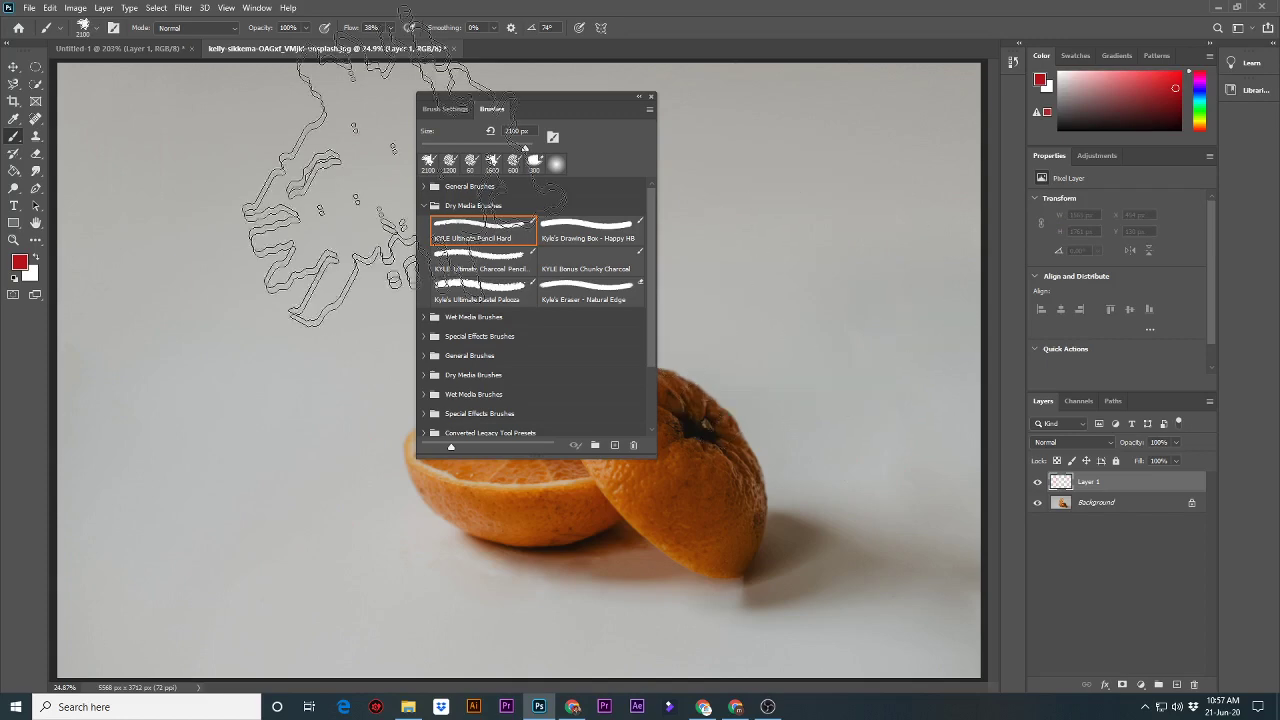
pyautogui.click(423, 205)
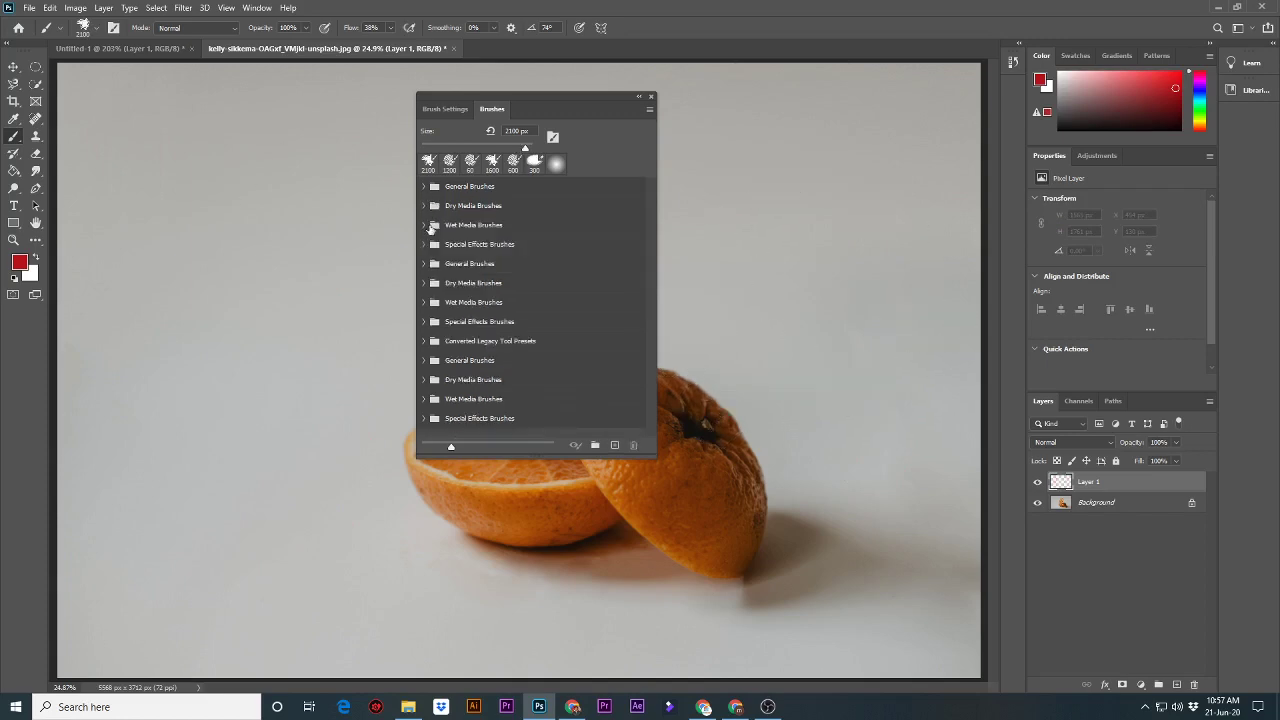
# Expand Wet Media Brushes, shift the Brushes panel right, and select KYLE Ultimate Inking.
pyautogui.click(424, 225)
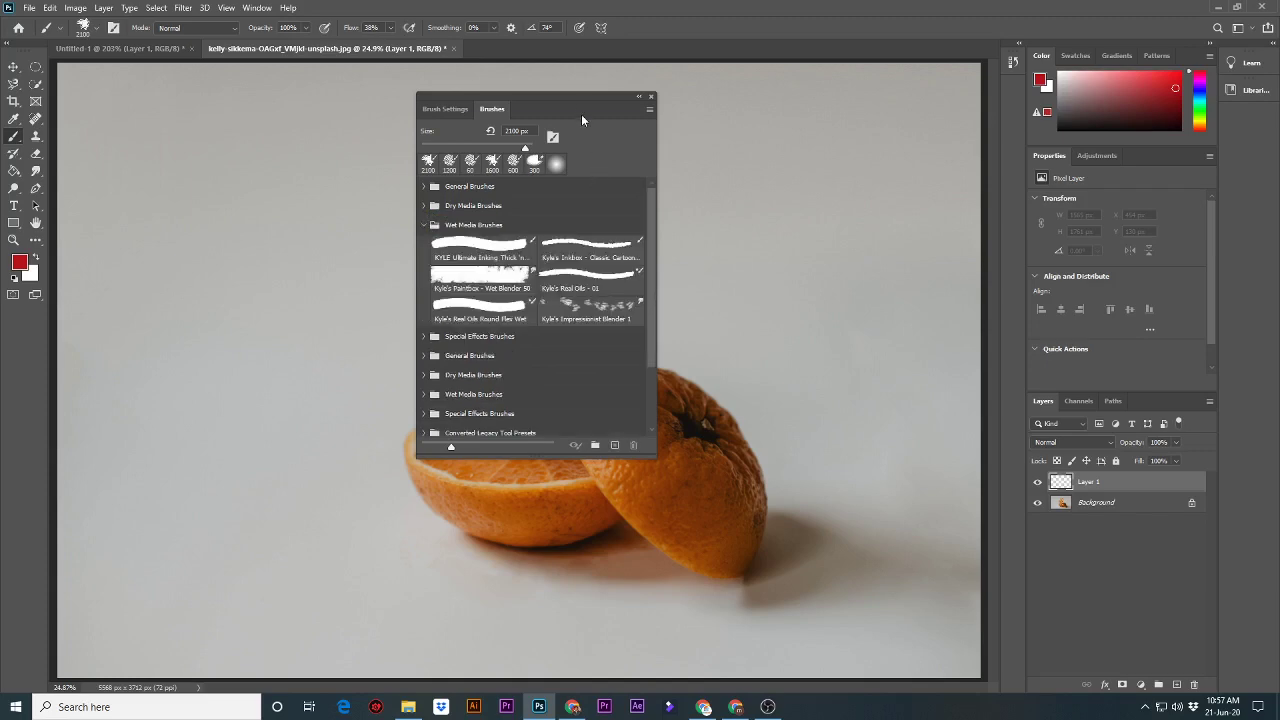
pyautogui.moveTo(575, 97); pyautogui.dragTo(792, 82)
pyautogui.moveTo(894, 66); pyautogui.dragTo(902, 68)
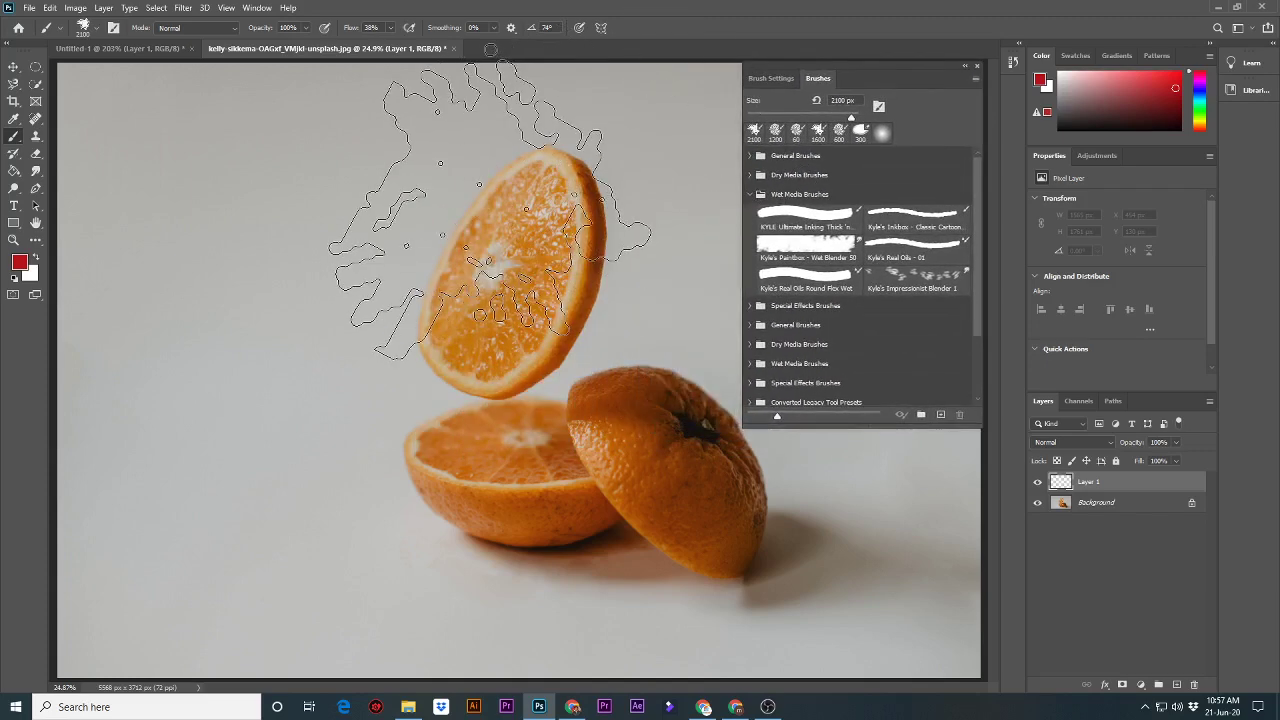
pyautogui.click(806, 218)
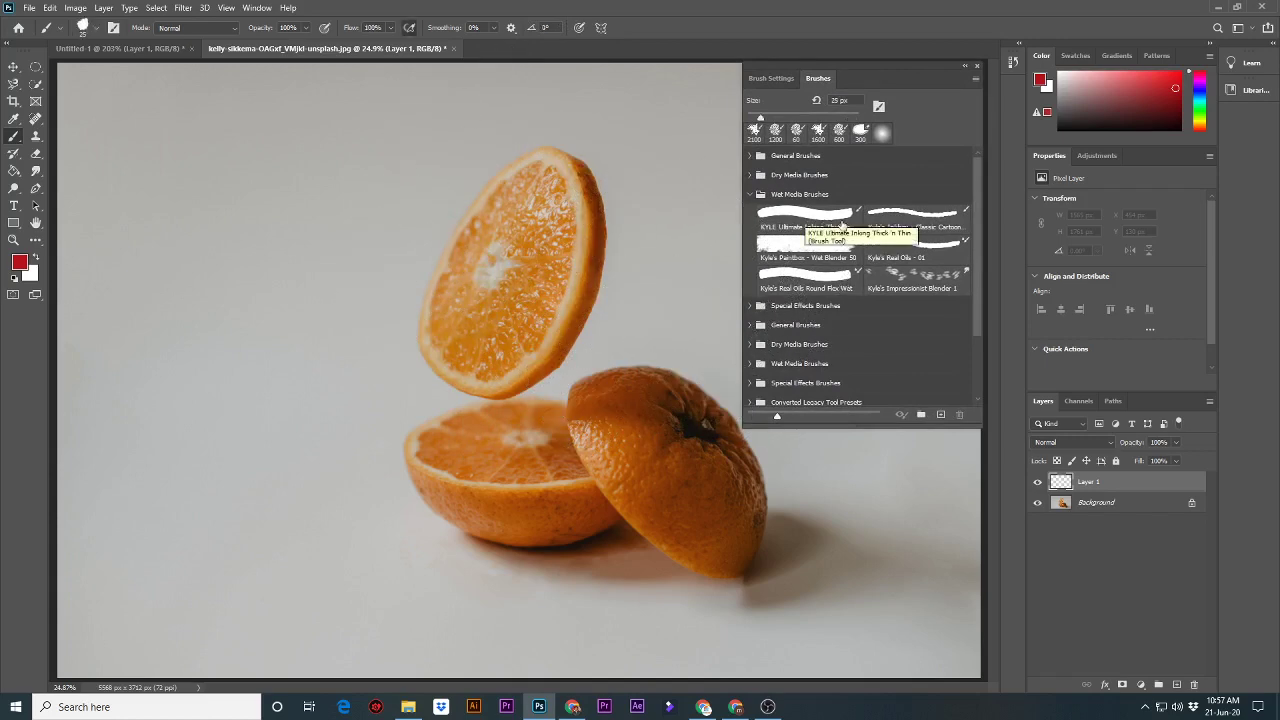
pyautogui.click(796, 220)
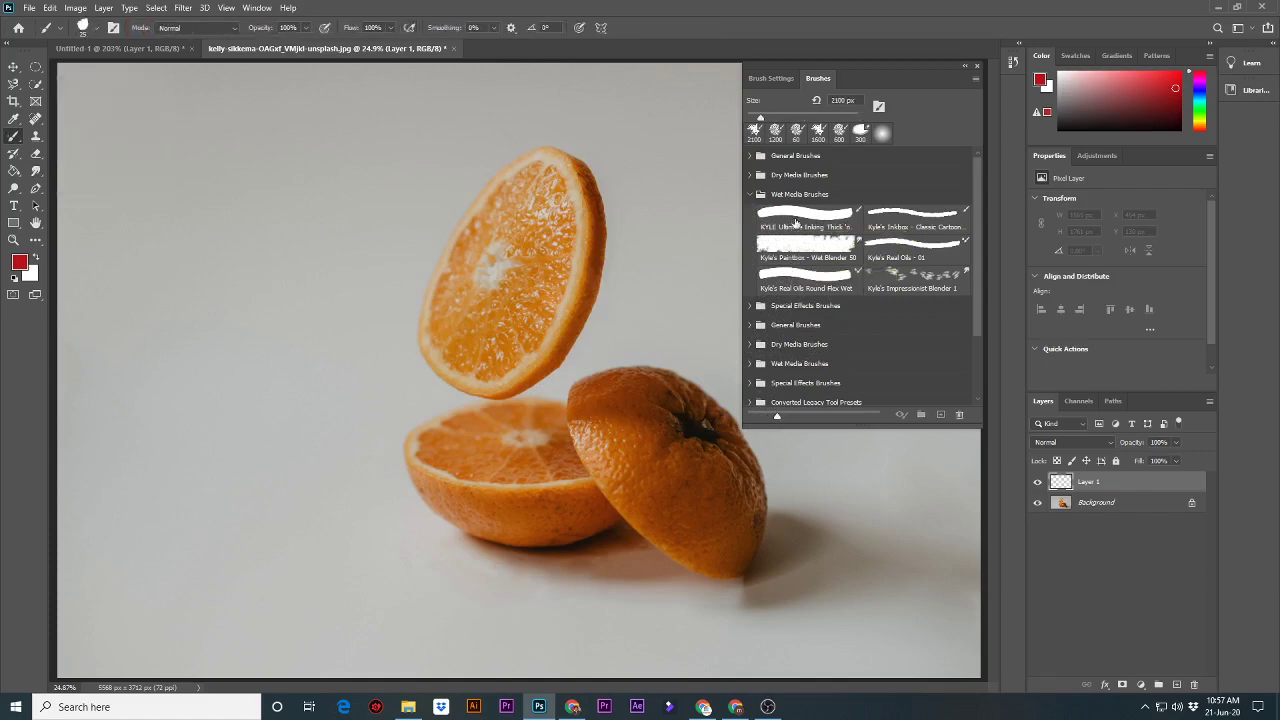
# Paint a red loop and fill the upper-left canvas with large red patches.
pyautogui.moveTo(268, 177)
pyautogui.mouseDown()
pyautogui.moveTo(234, 216)
pyautogui.moveTo(290, 224)
pyautogui.moveTo(188, 243)
pyautogui.mouseUp()
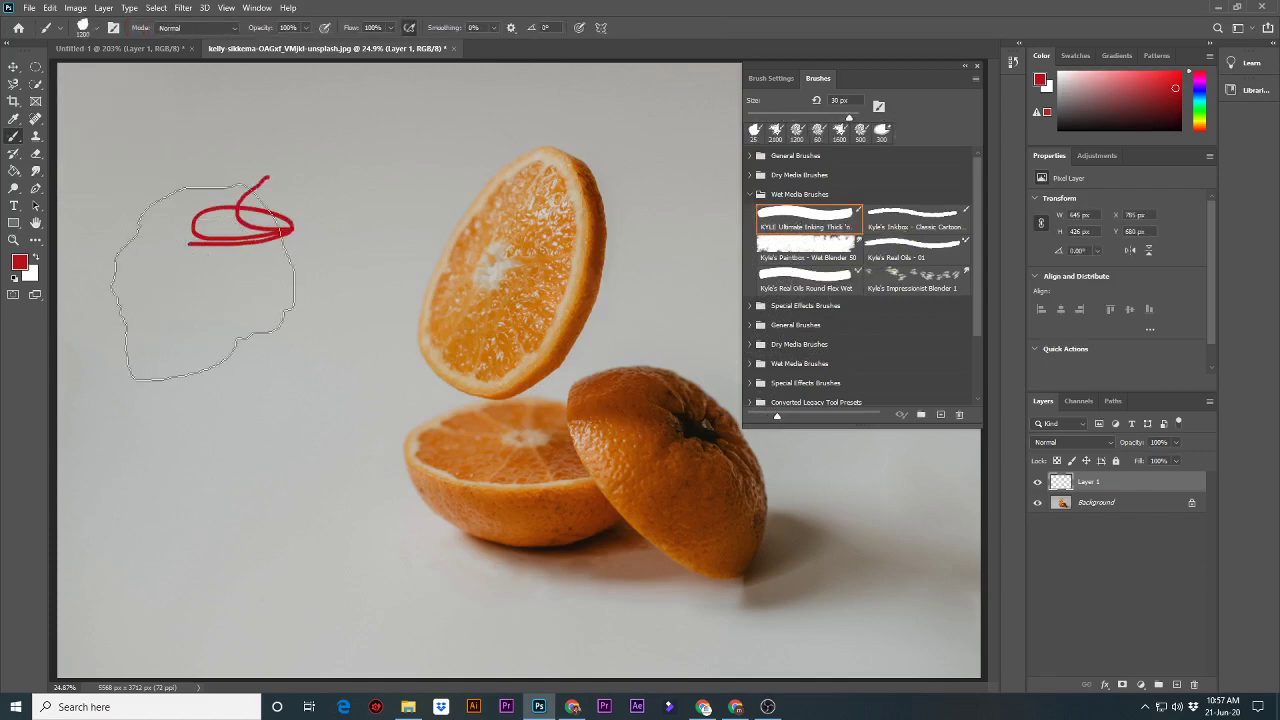
pyautogui.click(215, 368)
pyautogui.click(370, 194)
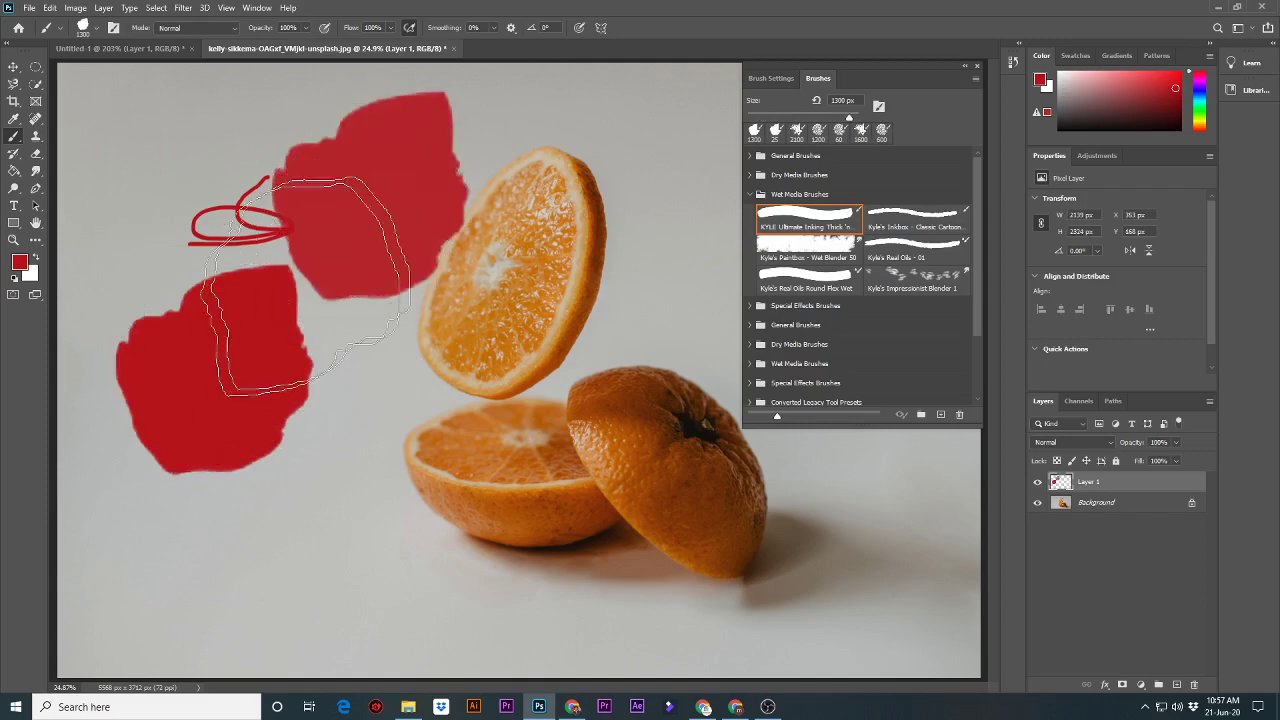
pyautogui.click(303, 290)
pyautogui.click(234, 248)
pyautogui.click(174, 242)
pyautogui.click(196, 338)
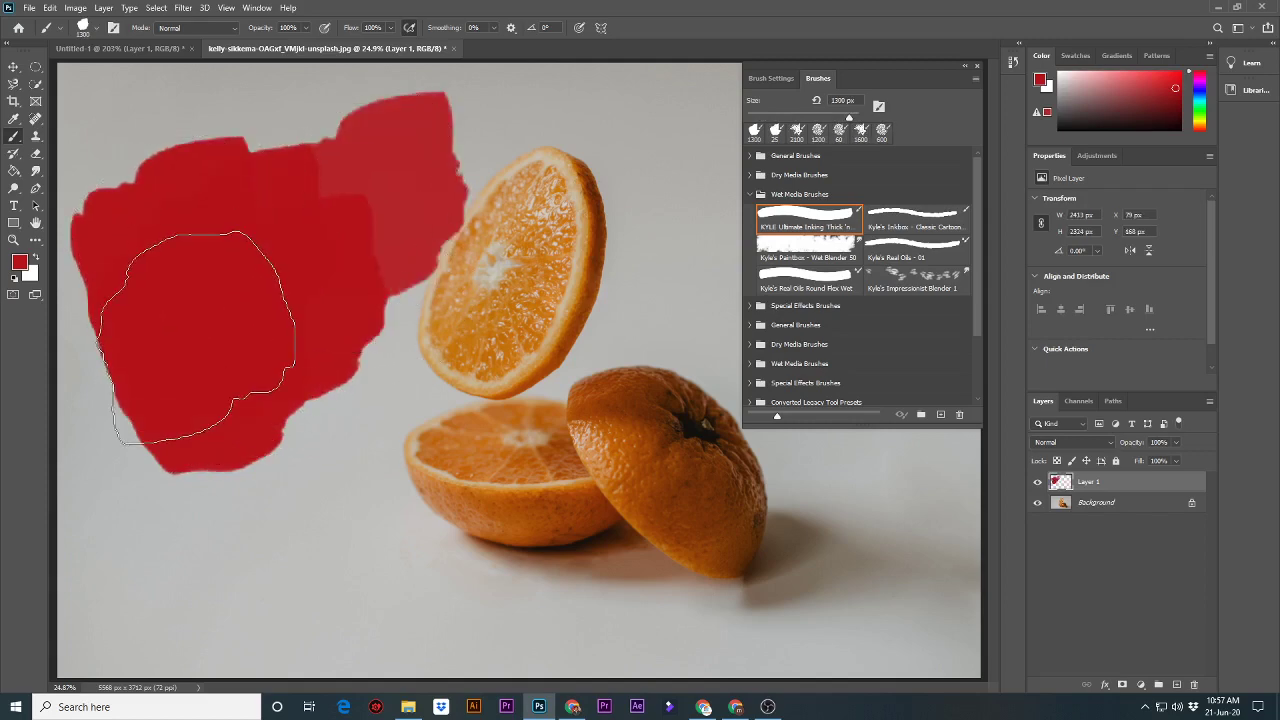
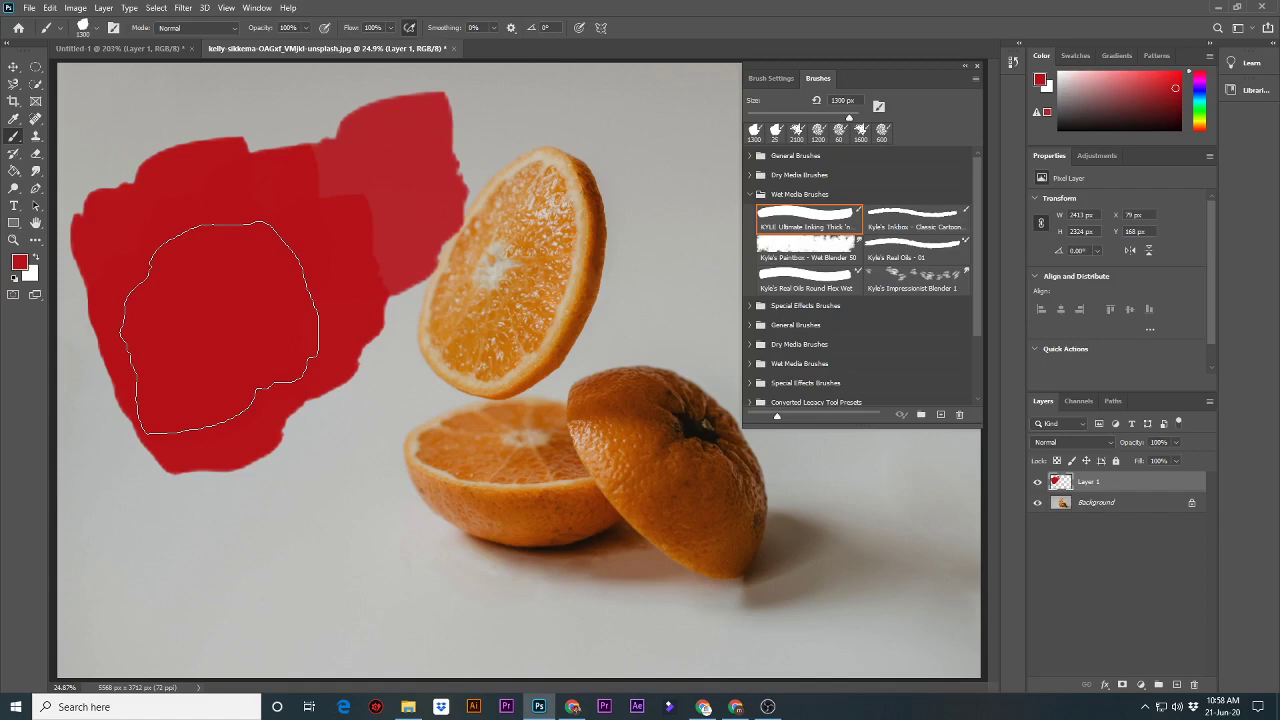
# Blend the red paint's lower edge with Kyle's Impressionist Blender 1 at 1100 px.
pyautogui.click(900, 290)
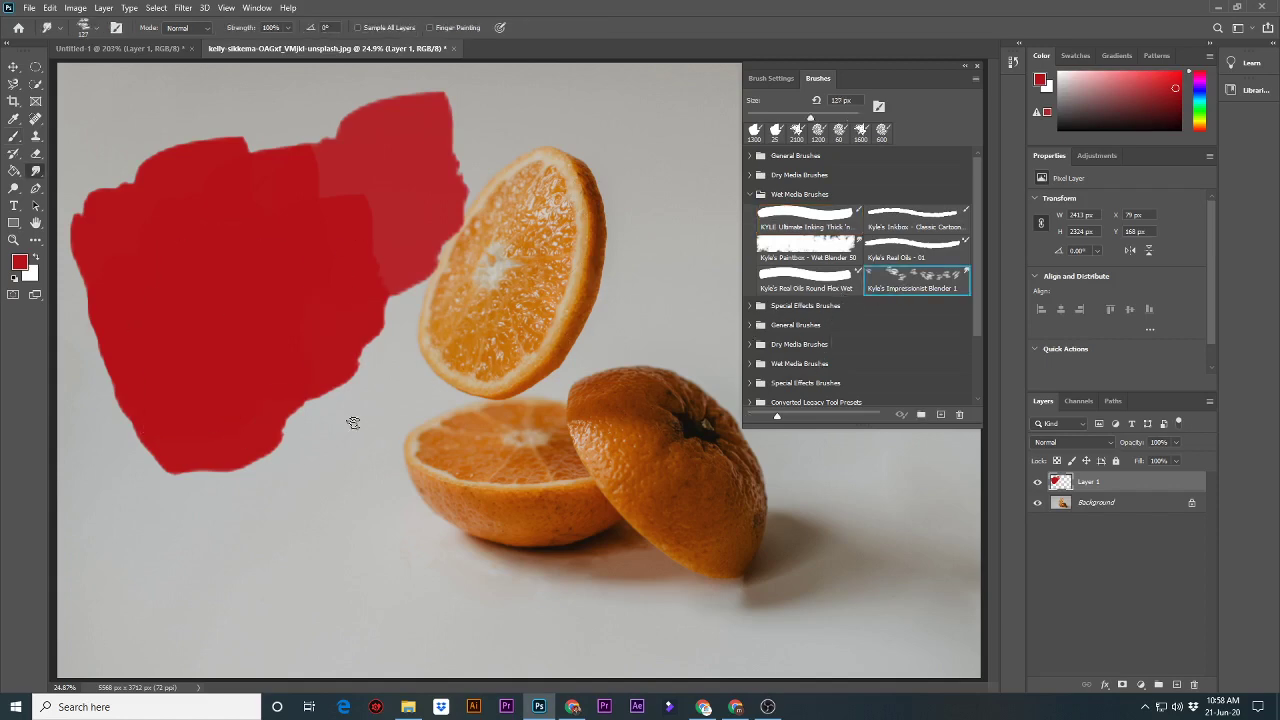
pyautogui.press(']')
pyautogui.press(']')
pyautogui.press(']')
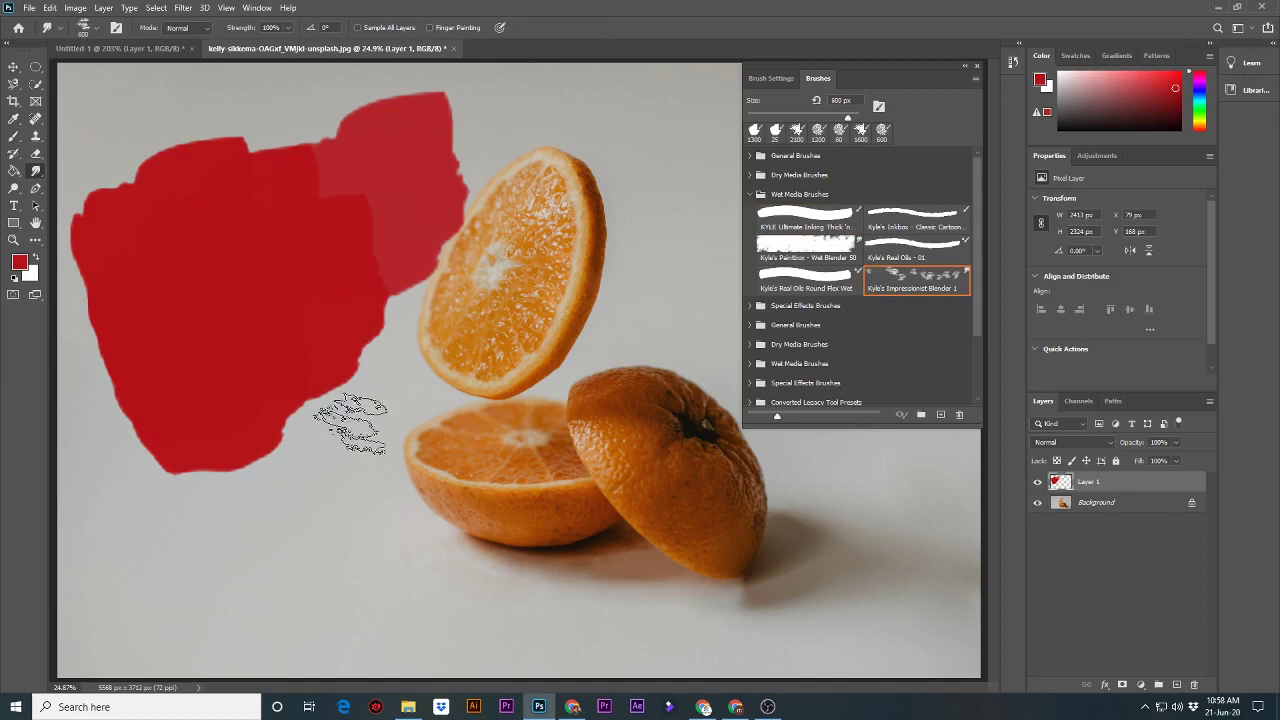
pyautogui.press(']')
pyautogui.press(']')
pyautogui.press(']')
pyautogui.press(']')
pyautogui.press(']')
pyautogui.press(']')
pyautogui.press(']')
pyautogui.press(']')
pyautogui.press(']')
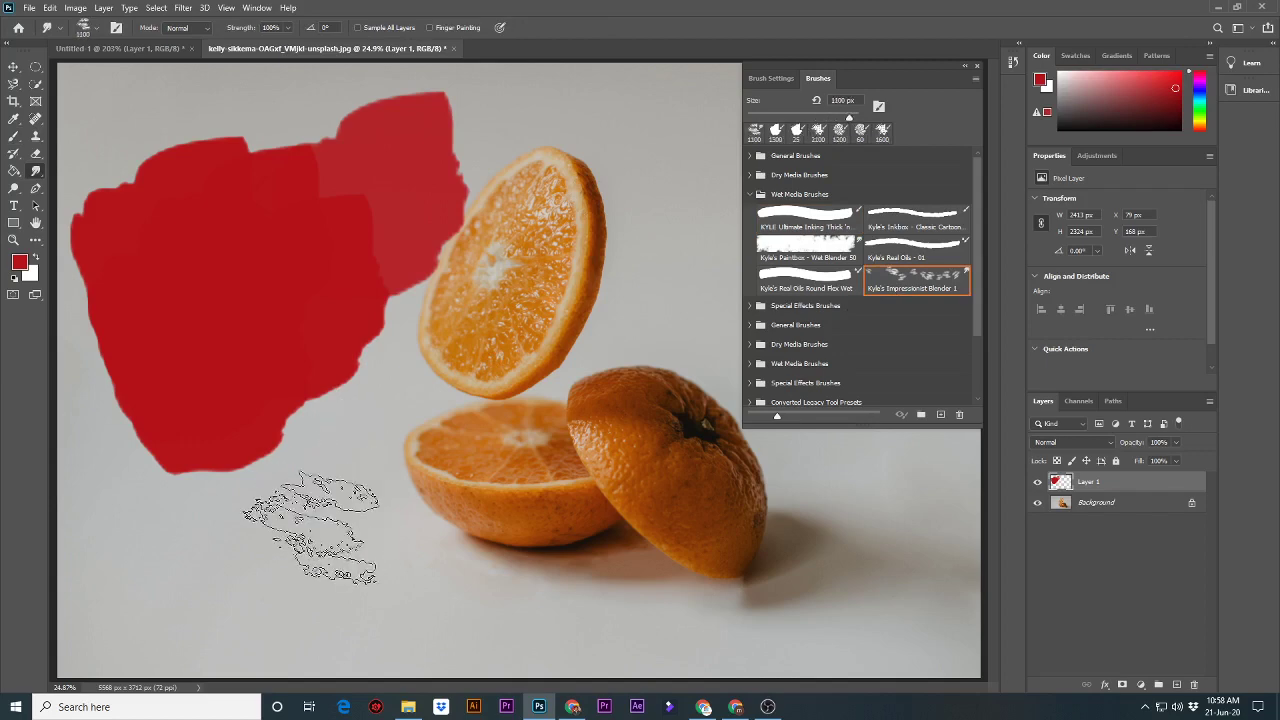
pyautogui.moveTo(310, 527); pyautogui.dragTo(360, 543)
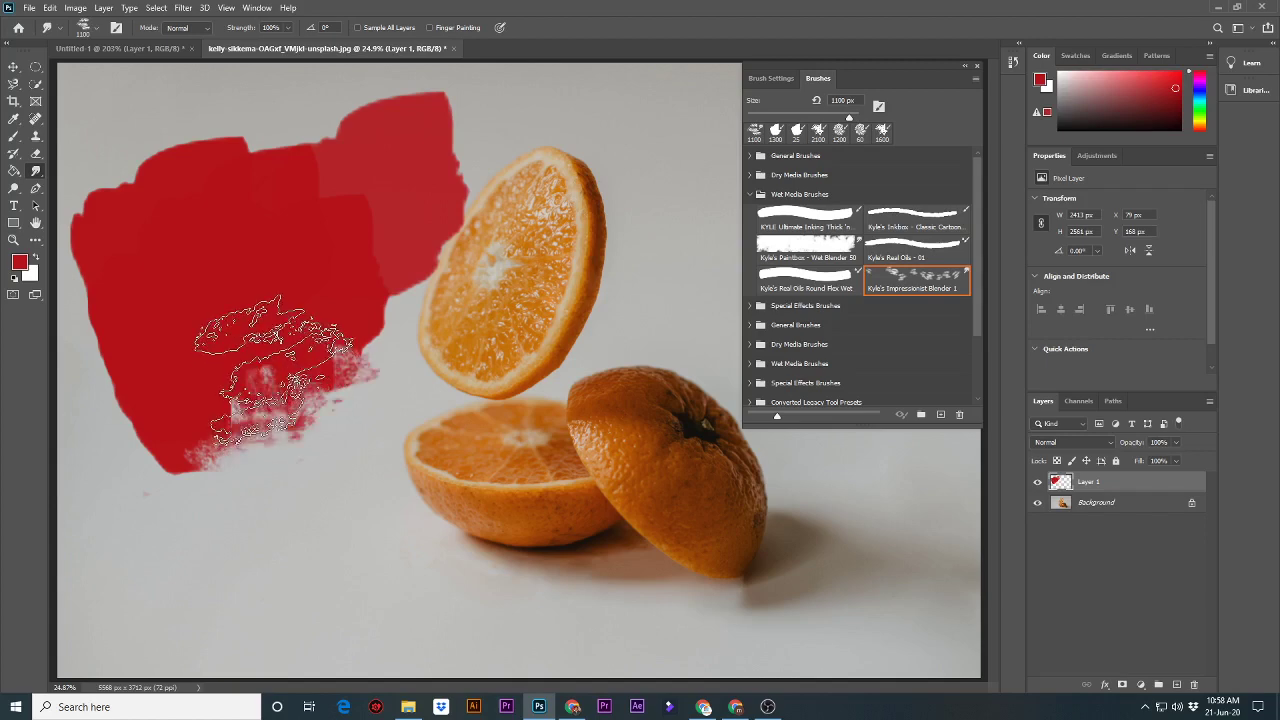
pyautogui.moveTo(266, 366)
pyautogui.mouseDown()
pyautogui.moveTo(275, 462)
pyautogui.moveTo(277, 400)
pyautogui.moveTo(300, 403)
pyautogui.moveTo(286, 391)
pyautogui.moveTo(303, 357)
pyautogui.moveTo(288, 348)
pyautogui.moveTo(320, 314)
pyautogui.moveTo(288, 271)
pyautogui.moveTo(335, 266)
pyautogui.moveTo(380, 200)
pyautogui.moveTo(362, 172)
pyautogui.moveTo(405, 152)
pyautogui.moveTo(179, 195)
pyautogui.moveTo(110, 360)
pyautogui.moveTo(128, 457)
pyautogui.mouseUp()
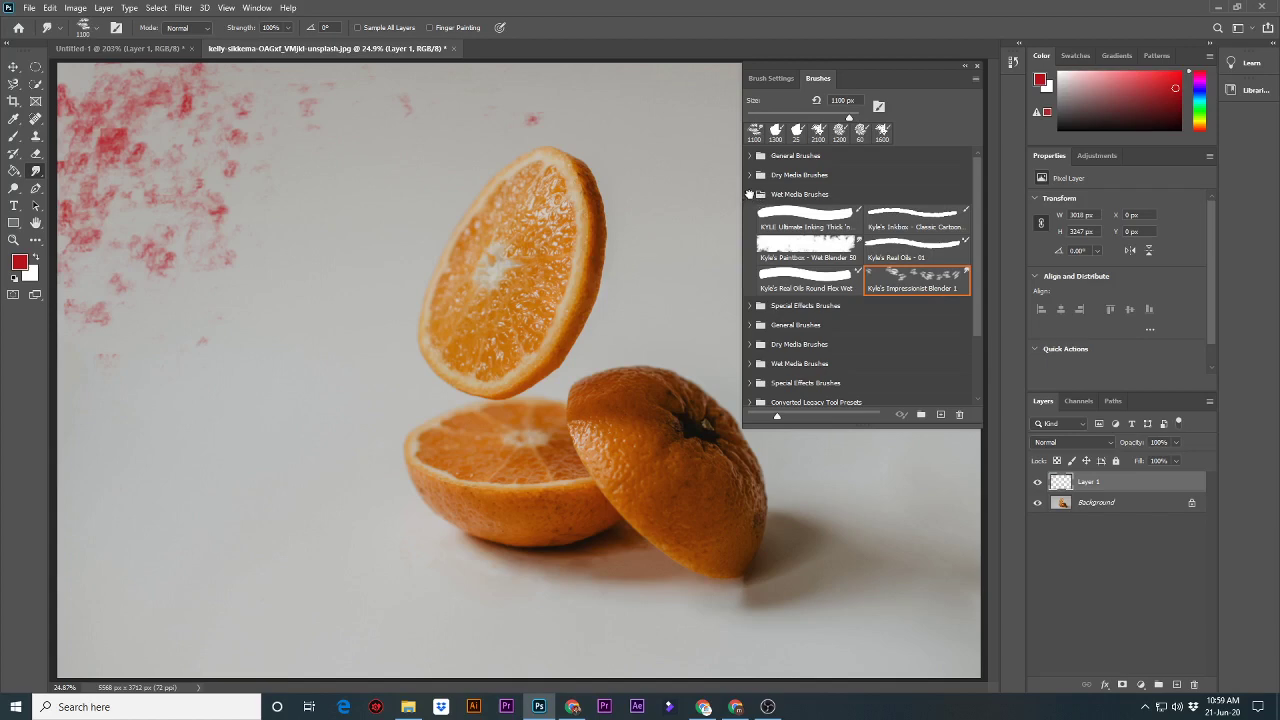
# Paint one more large blended red stroke, then undo the red strokes with Ctrl+Z.
pyautogui.click(749, 193)
pyautogui.moveTo(430, 288); pyautogui.dragTo(444, 305)
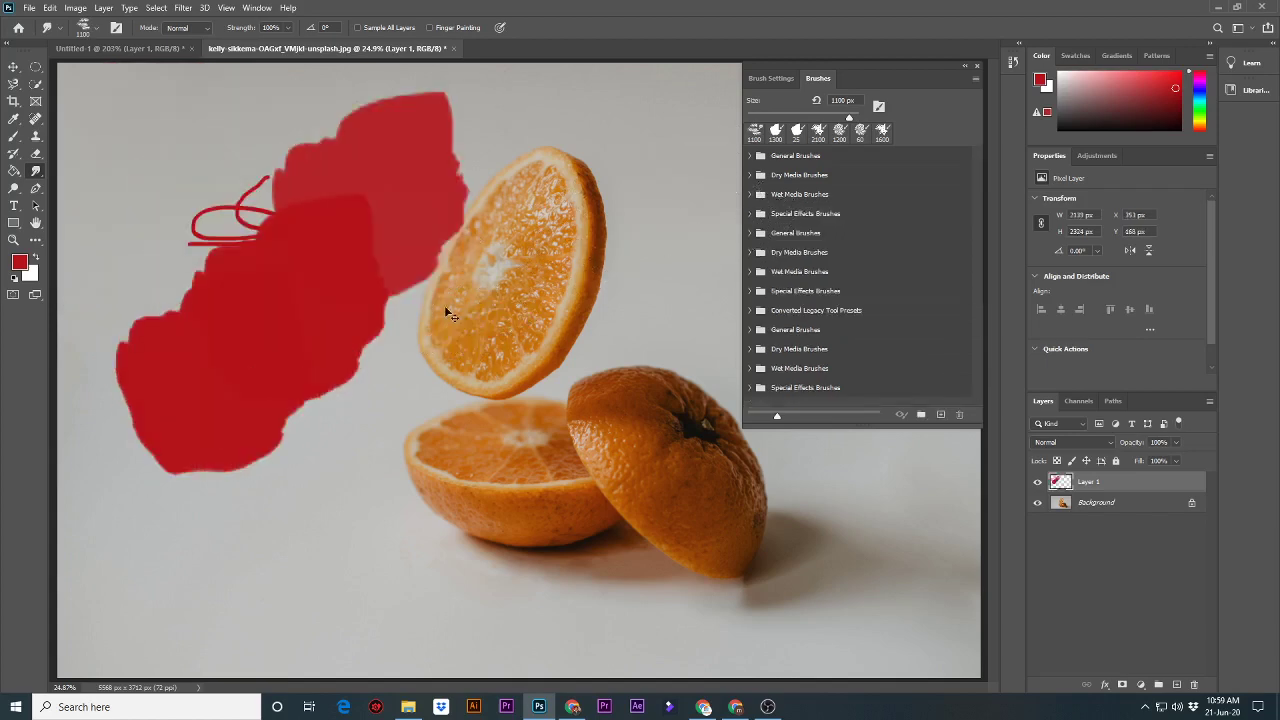
pyautogui.hotkey('ctrl', 'z')
pyautogui.hotkey('ctrl', 'z')
pyautogui.hotkey('ctrl', 'z')
pyautogui.hotkey('ctrl', 'z')
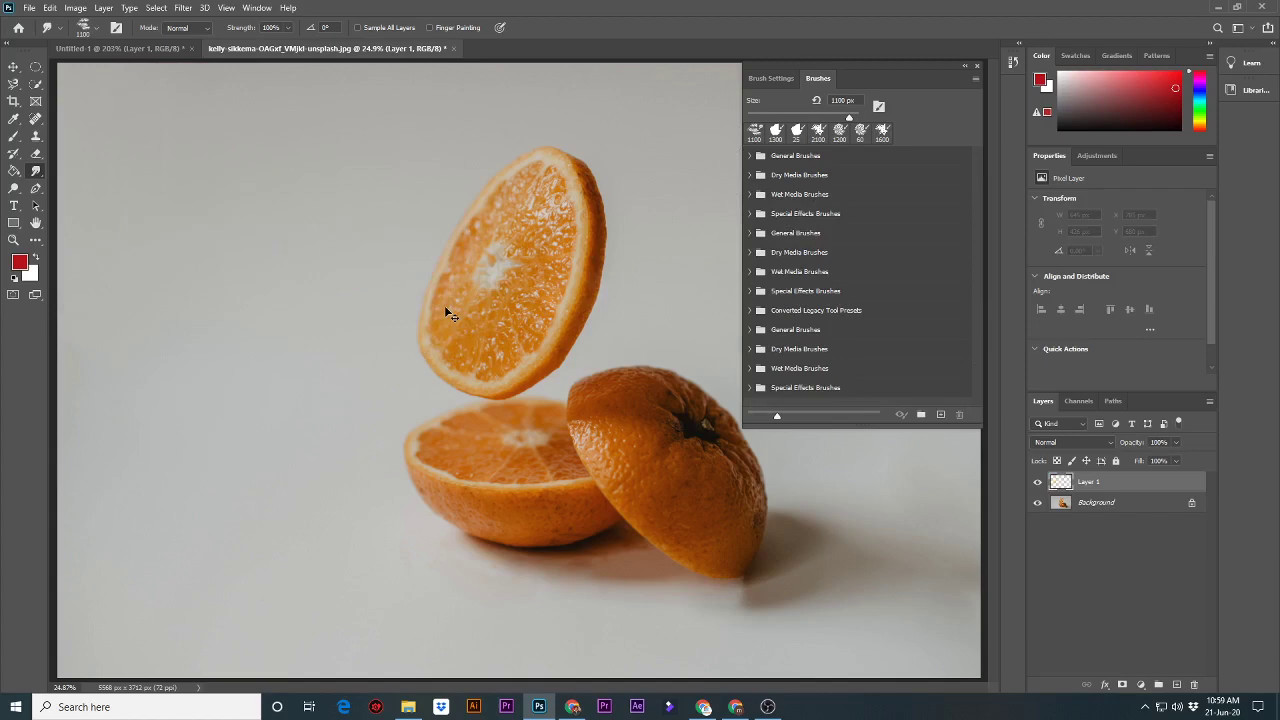
# Select the first Kyle's Spatter brush in Special Effects Brushes, enlarged to 1100 px.
pyautogui.click(751, 214)
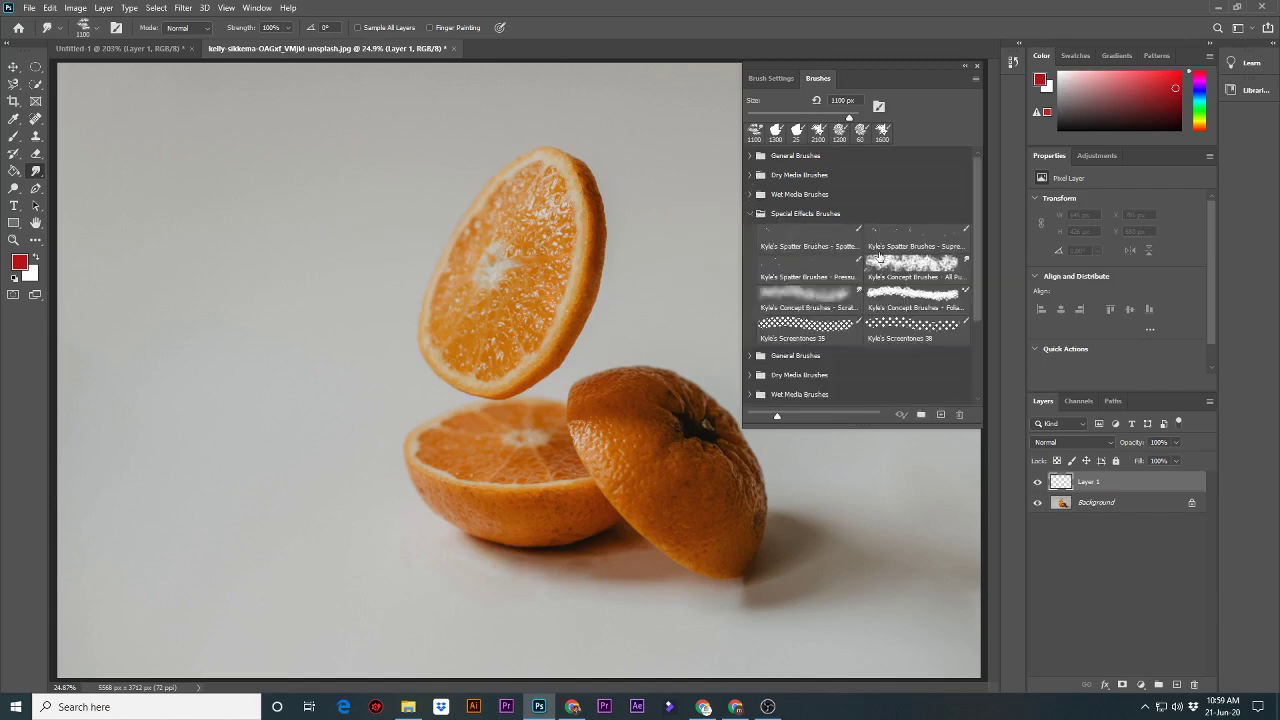
pyautogui.scroll(-1, 786, 267)
pyautogui.scroll(1, 786, 267)
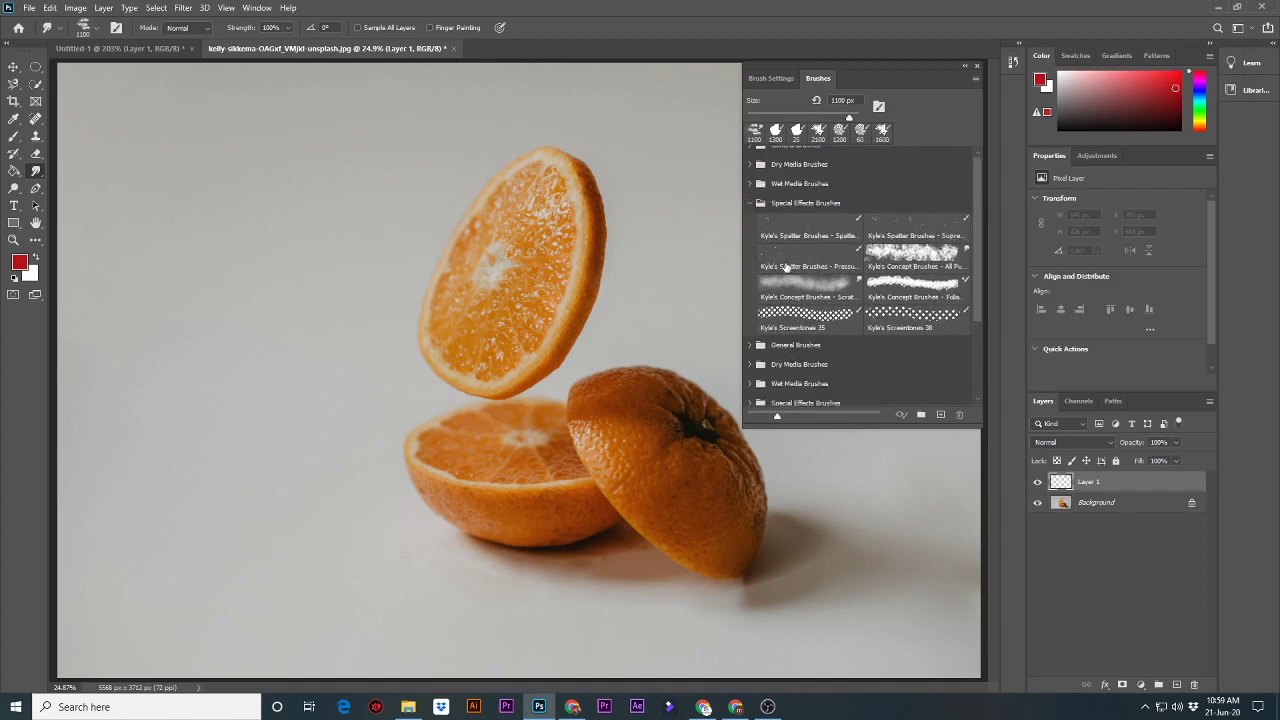
pyautogui.click(790, 237)
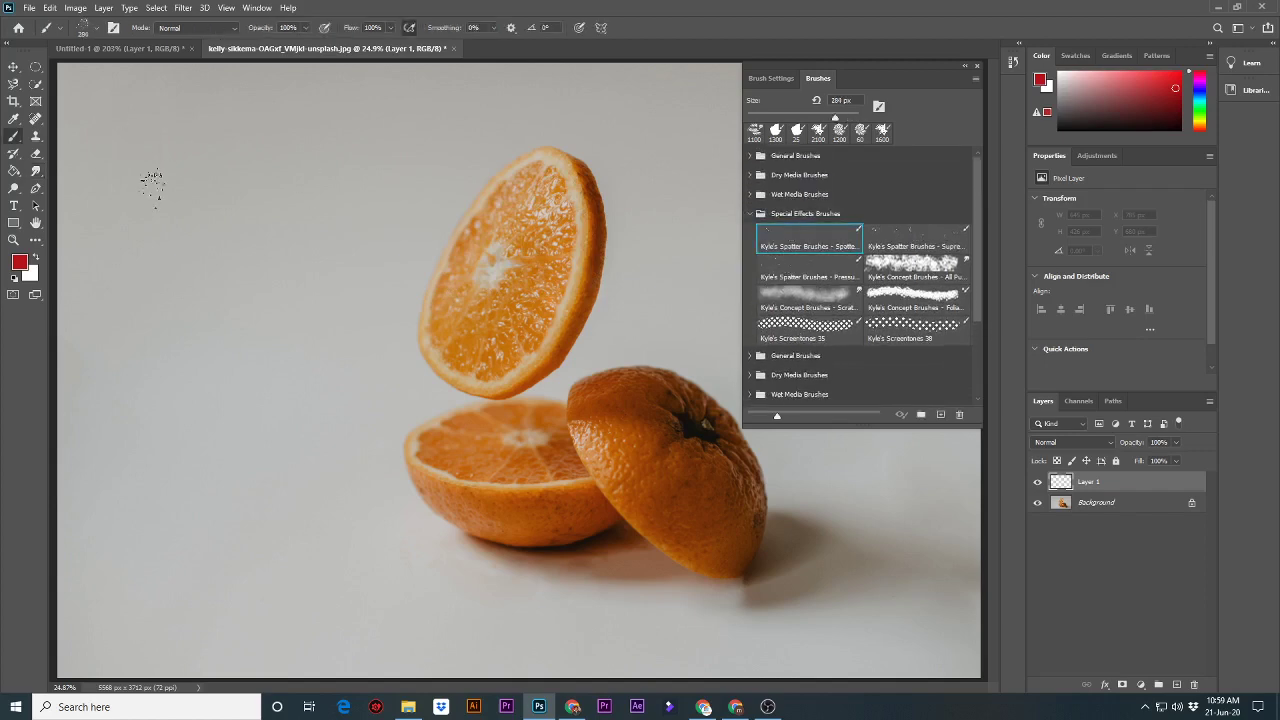
pyautogui.press(']')
pyautogui.press(']')
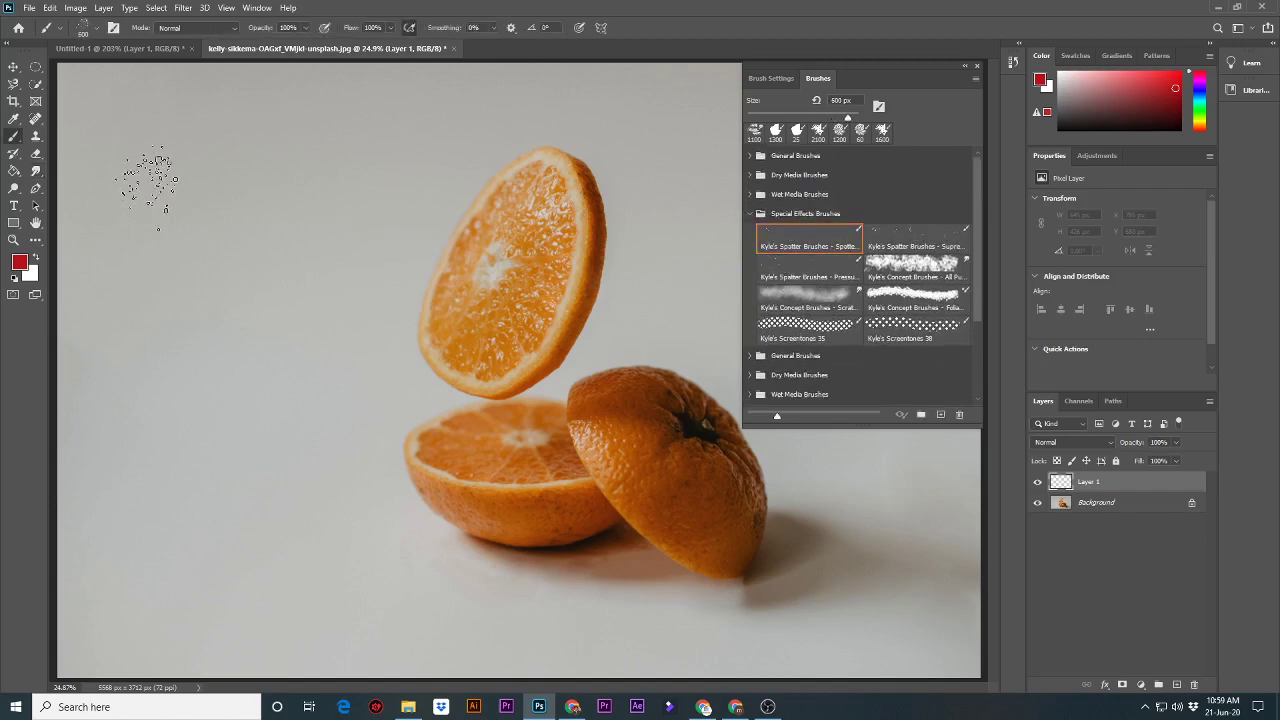
pyautogui.press(']')
pyautogui.press(']')
pyautogui.press(']')
pyautogui.press(']')
pyautogui.press(']')
pyautogui.press(']')
pyautogui.press(']')
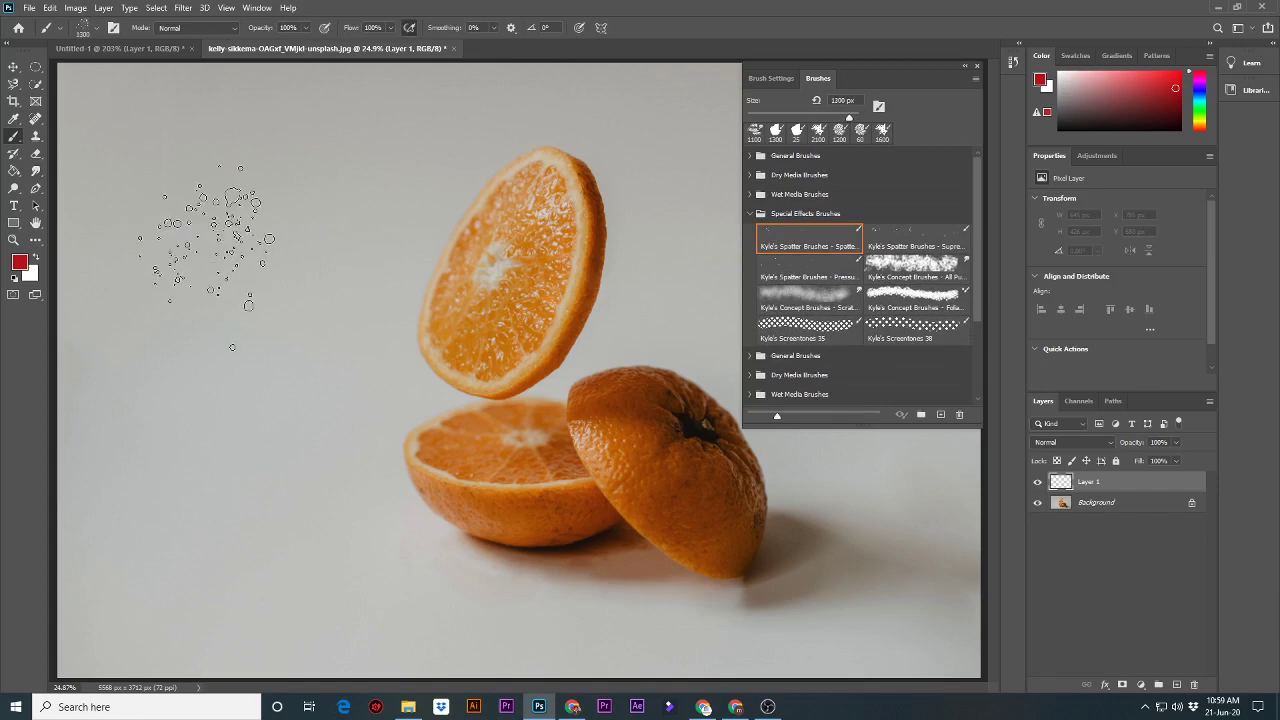
# Spatter red dabs across the left background and over both orange halves.
pyautogui.moveTo(207, 255); pyautogui.dragTo(190, 265)
pyautogui.click(352, 297)
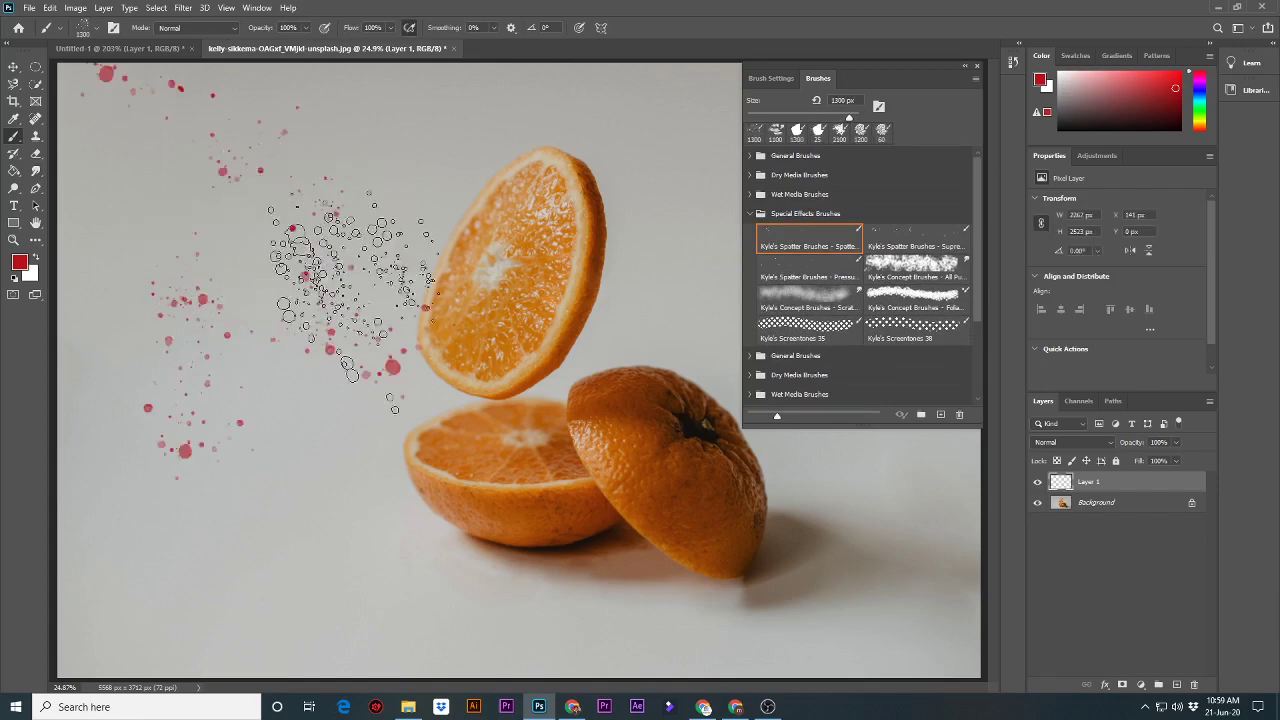
pyautogui.moveTo(350, 300); pyautogui.dragTo(395, 420)
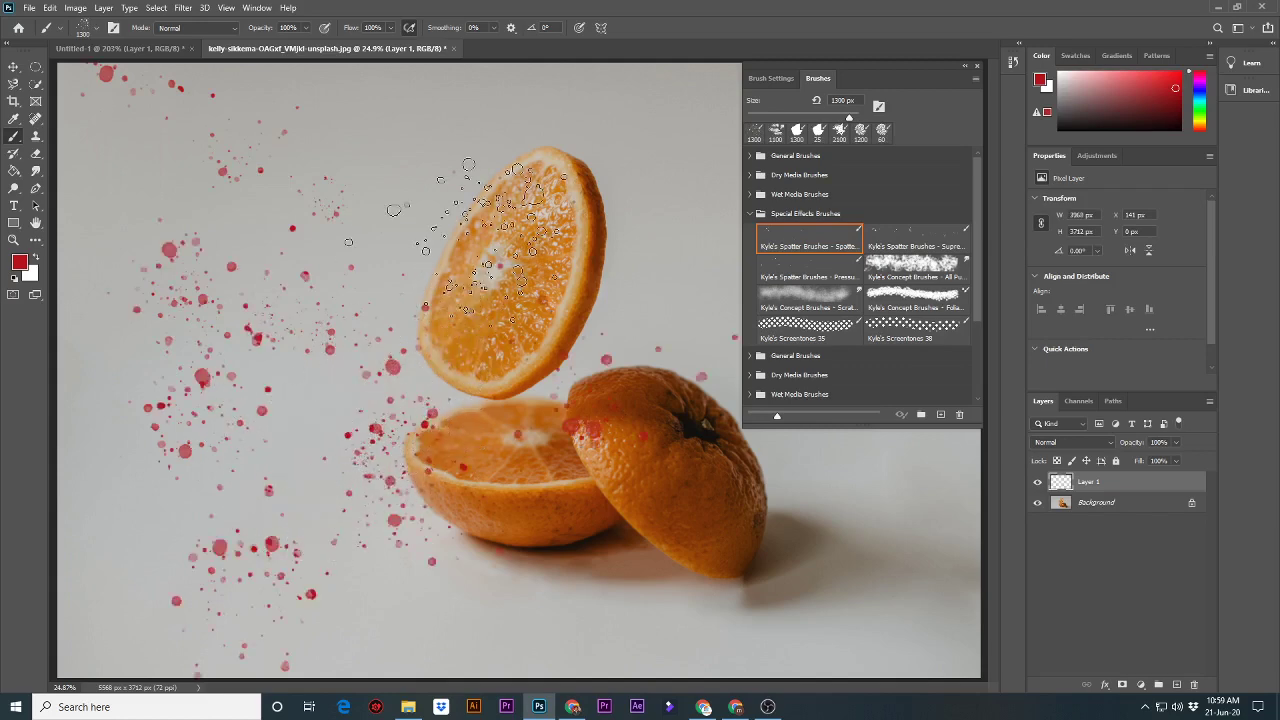
pyautogui.click(485, 240)
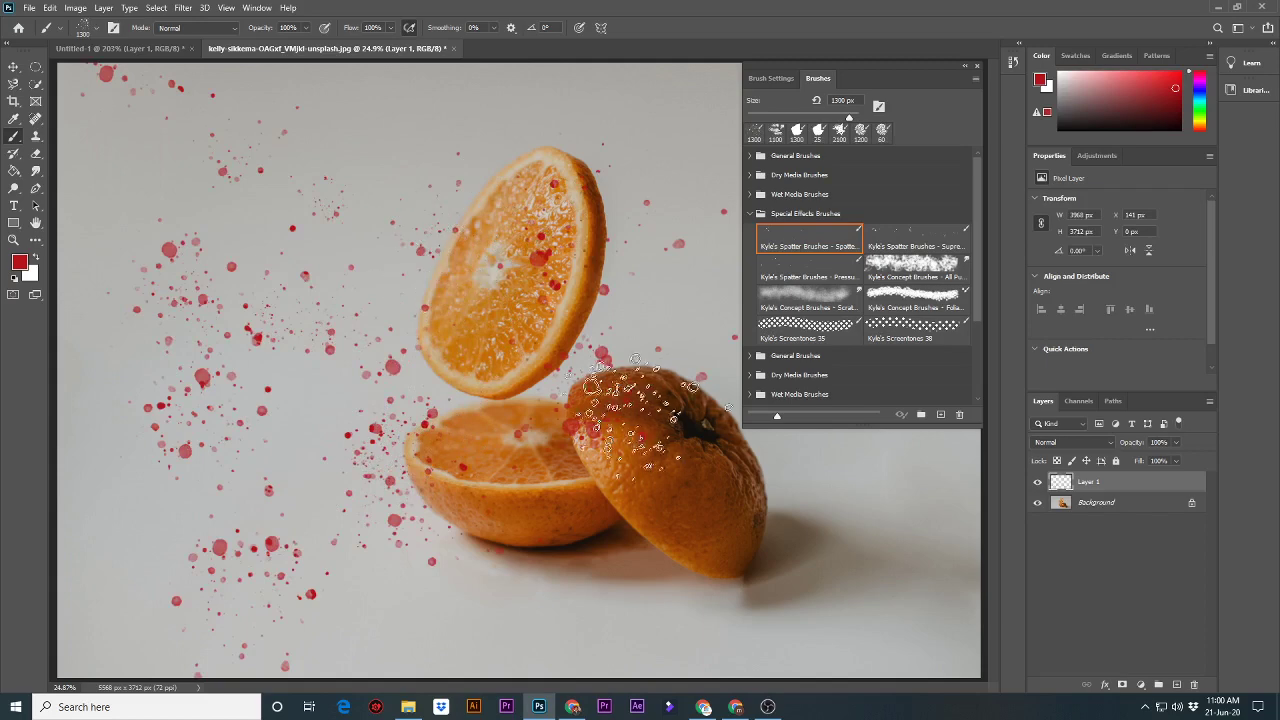
pyautogui.moveTo(630, 420); pyautogui.dragTo(795, 595)
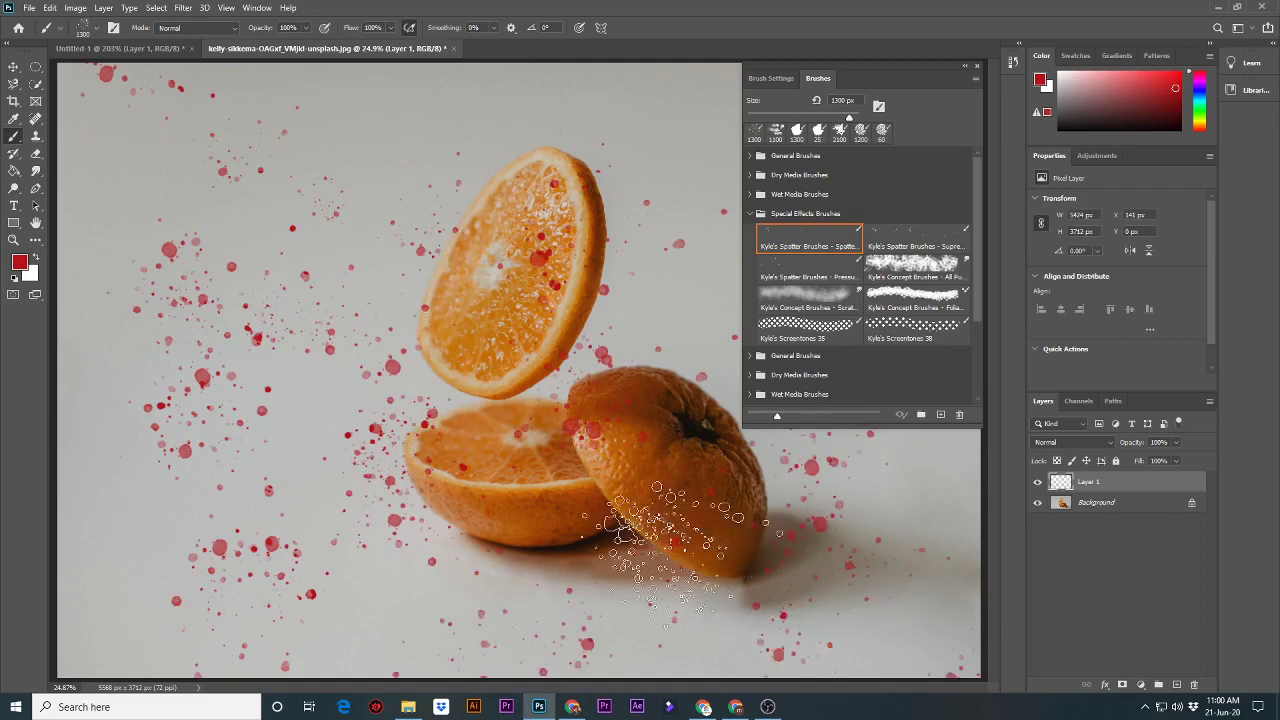
pyautogui.click(448, 205)
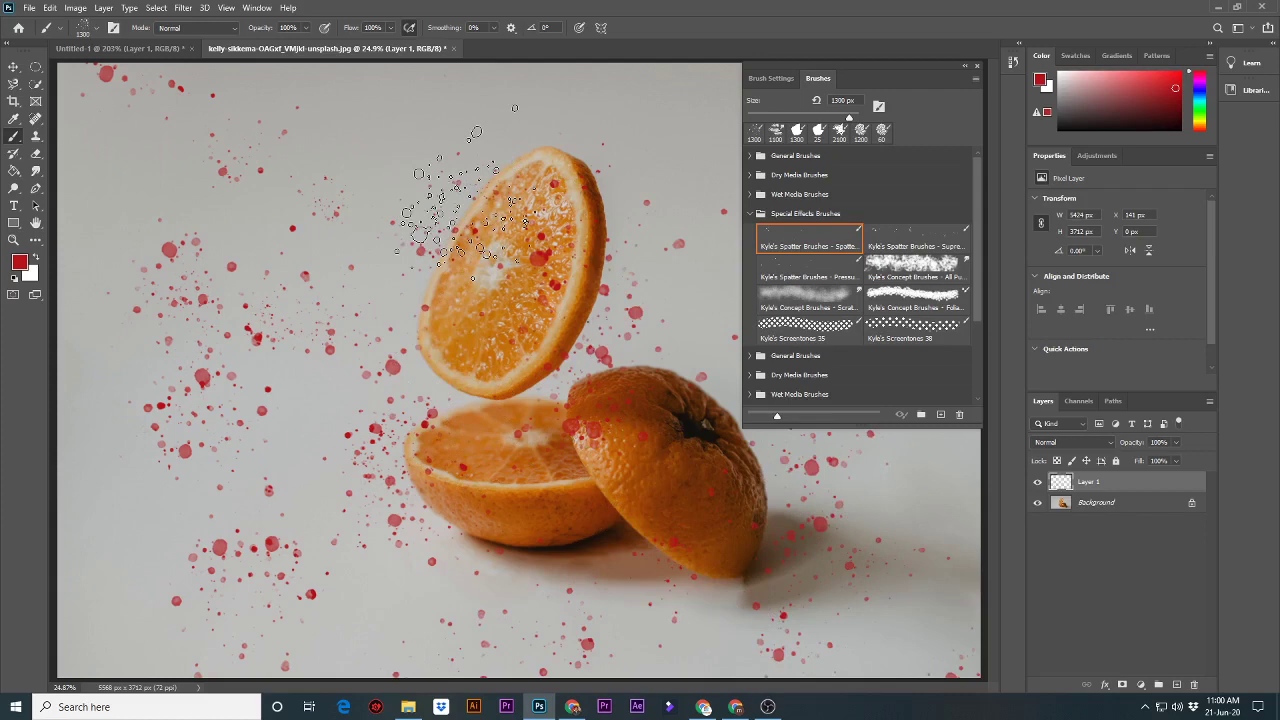
pyautogui.click(803, 307)
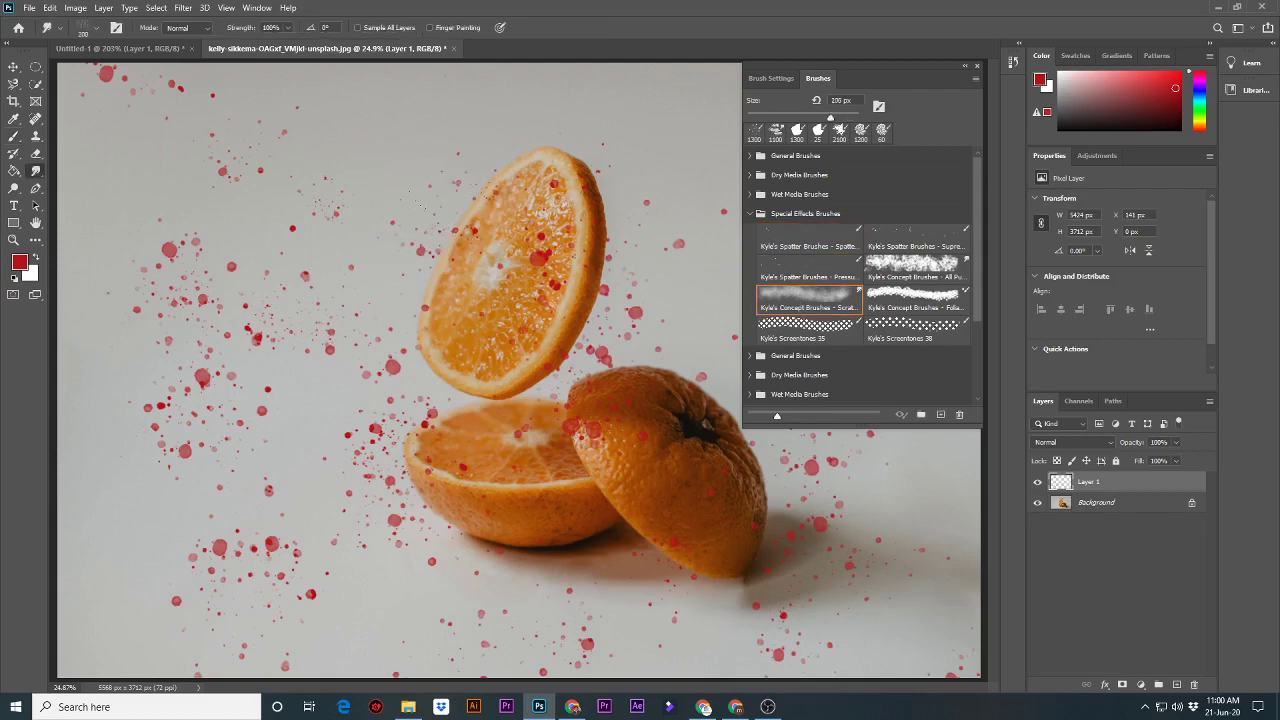
pyautogui.press(']')
pyautogui.press(']')
pyautogui.press(']')
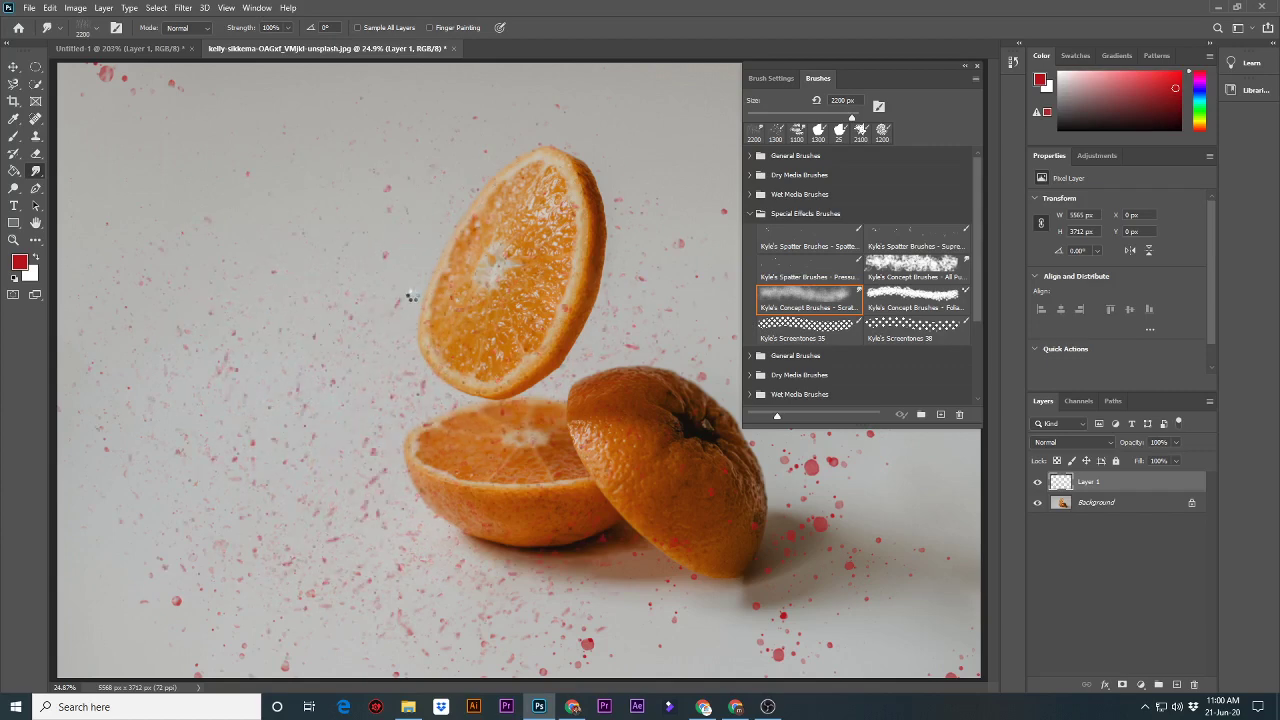
pyautogui.click(412, 293)
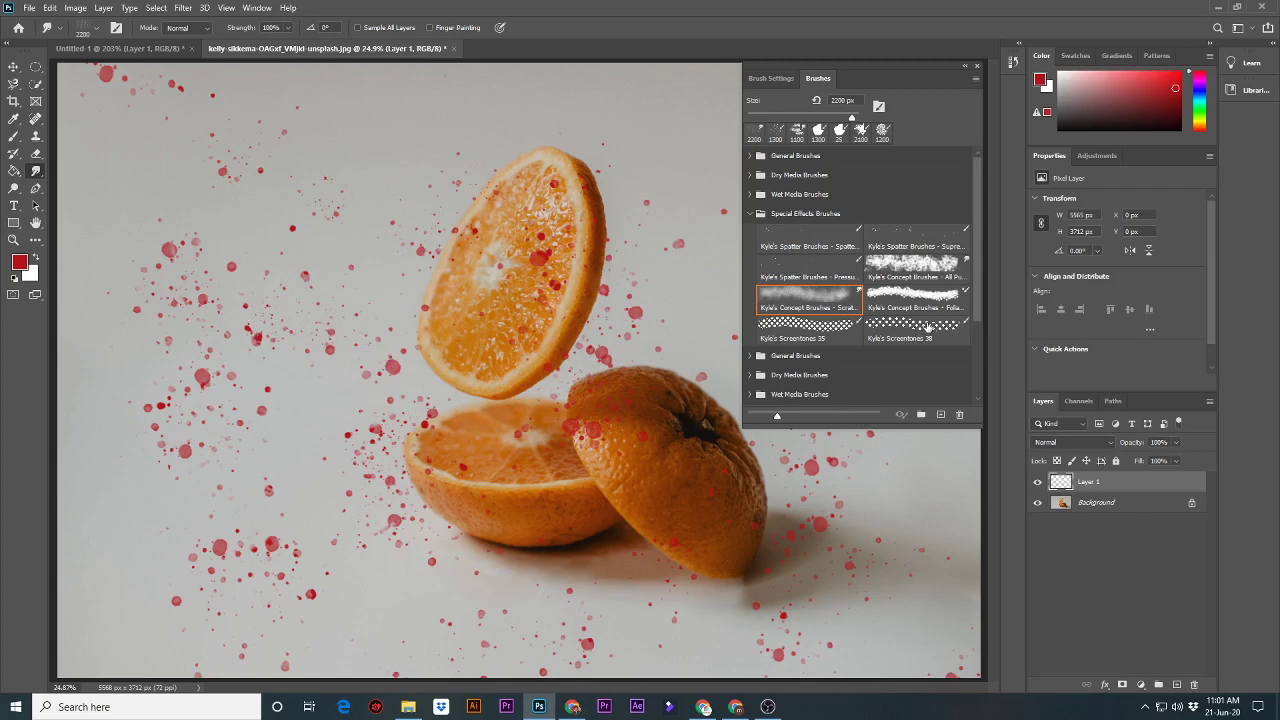
# Stamp enlarged pink Kyle's Screentones 38 dabs along the left, top and orange halves.
pyautogui.press('b')
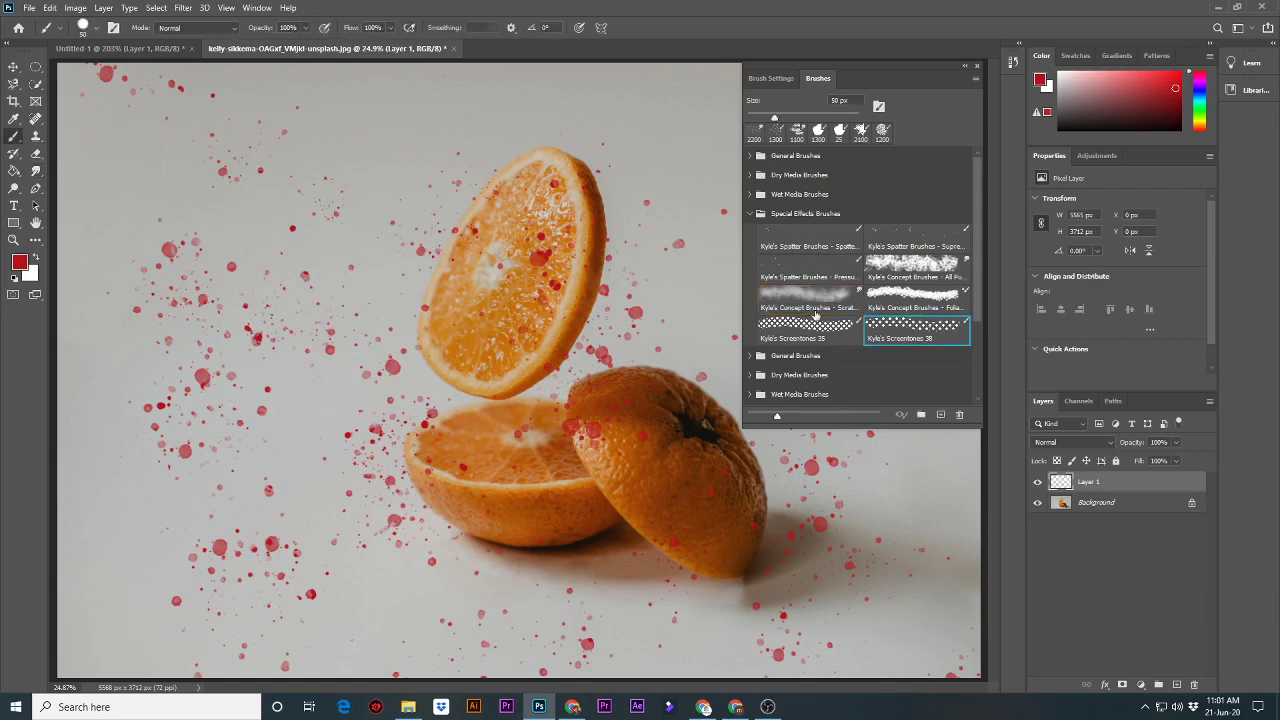
pyautogui.press(']')
pyautogui.press(']')
pyautogui.press(']')
pyautogui.press(']')
pyautogui.press(']')
pyautogui.press(']')
pyautogui.press(']')
pyautogui.press(']')
pyautogui.press(']')
pyautogui.press(']')
pyautogui.press(']')
pyautogui.press(']')
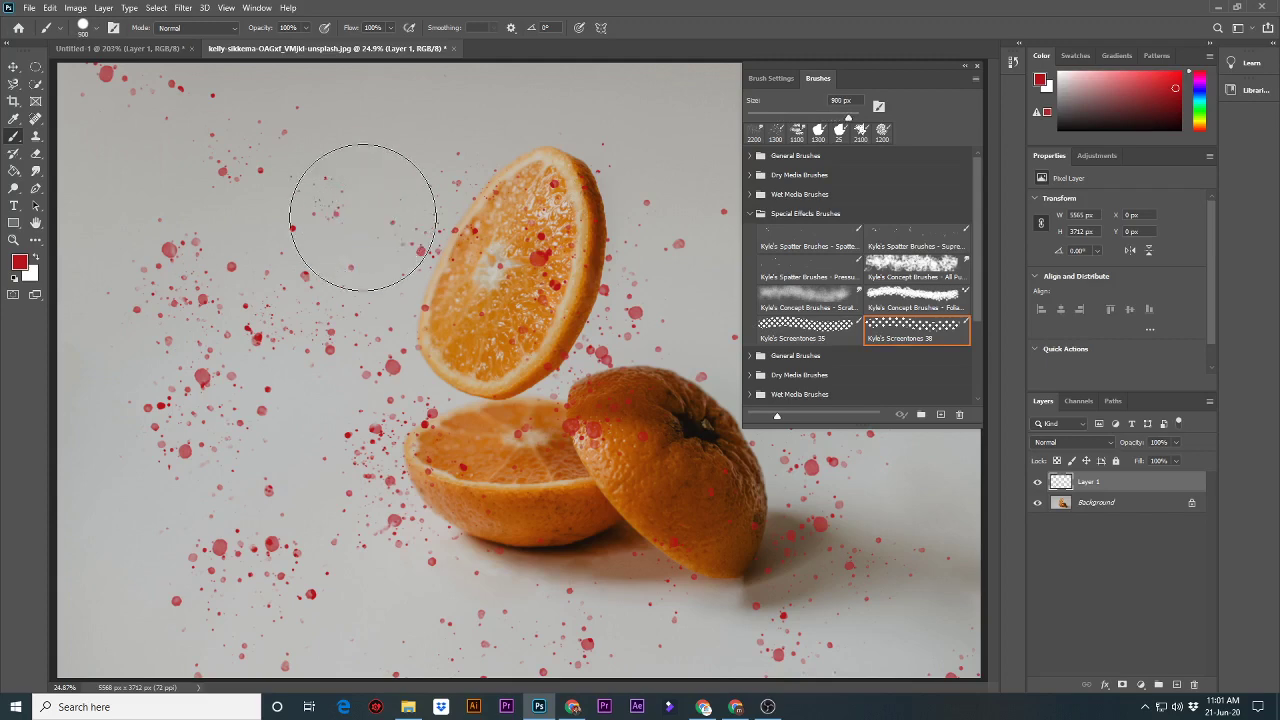
pyautogui.press(']')
pyautogui.click(362, 218)
pyautogui.click(322, 368)
pyautogui.click(255, 360)
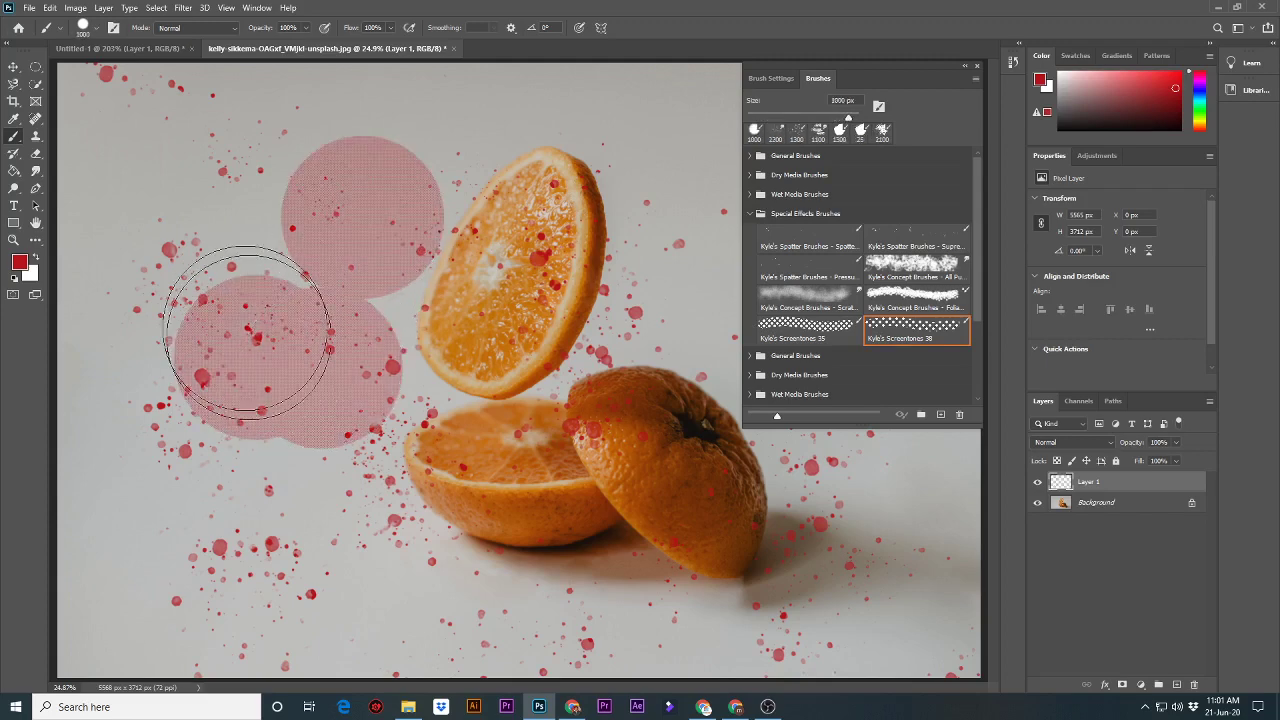
pyautogui.click(222, 268)
pyautogui.click(220, 200)
pyautogui.click(452, 196)
pyautogui.click(508, 313)
pyautogui.click(517, 405)
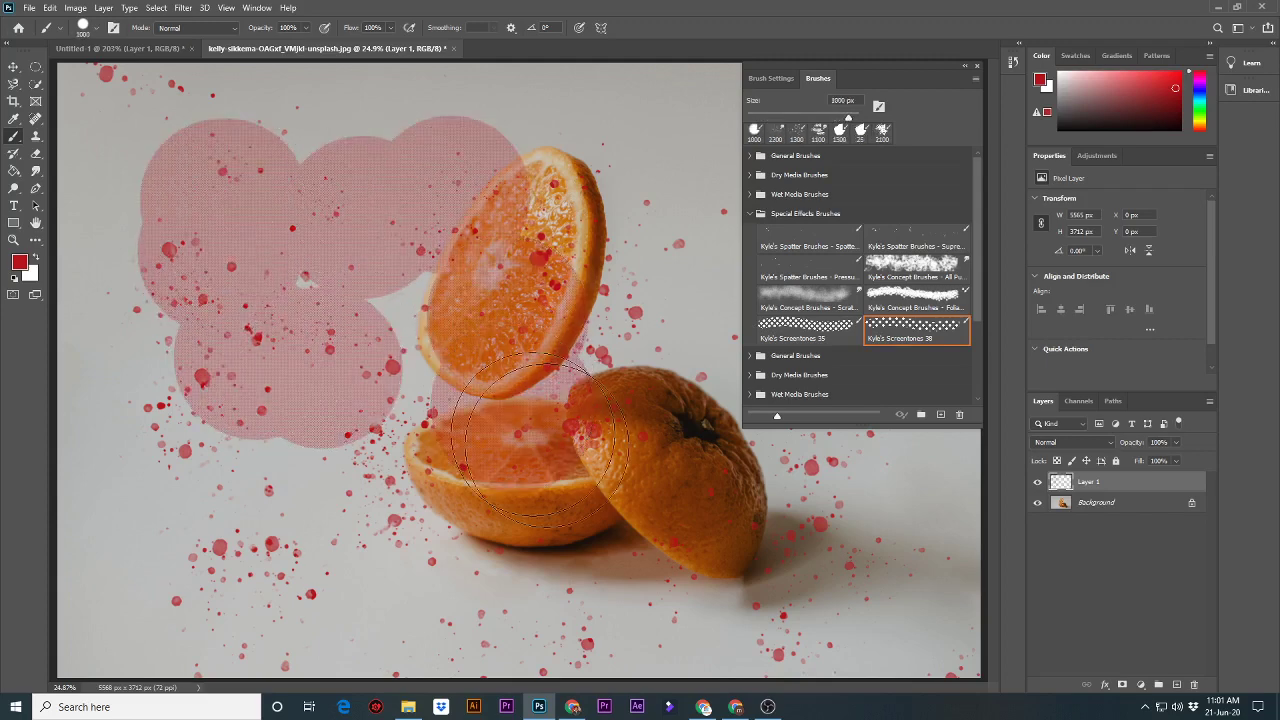
pyautogui.click(645, 478)
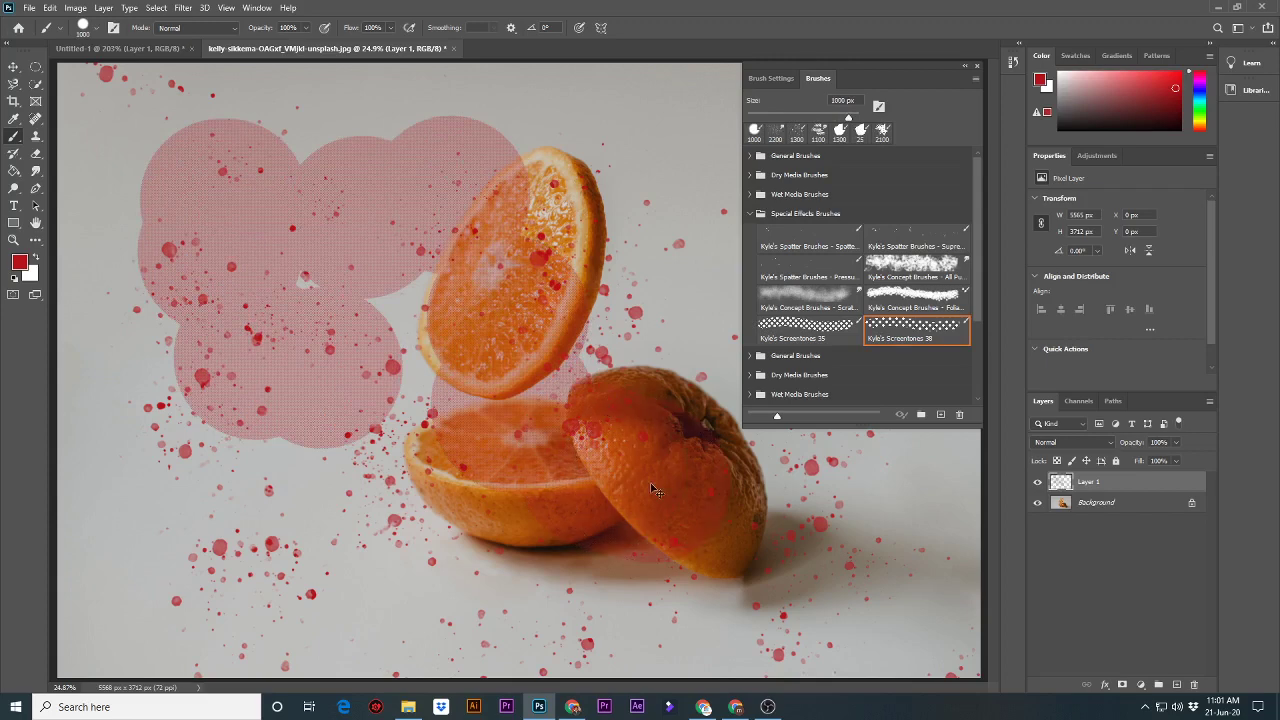
# Undo the screentone dabs and red spatter, and collapse the Special Effects Brushes group.
pyautogui.hotkey('ctrl', 'z')
pyautogui.hotkey('ctrl', 'z')
pyautogui.hotkey('ctrl', 'z')
pyautogui.hotkey('ctrl', 'z')
pyautogui.hotkey('ctrl', 'z')
pyautogui.hotkey('ctrl', 'z')
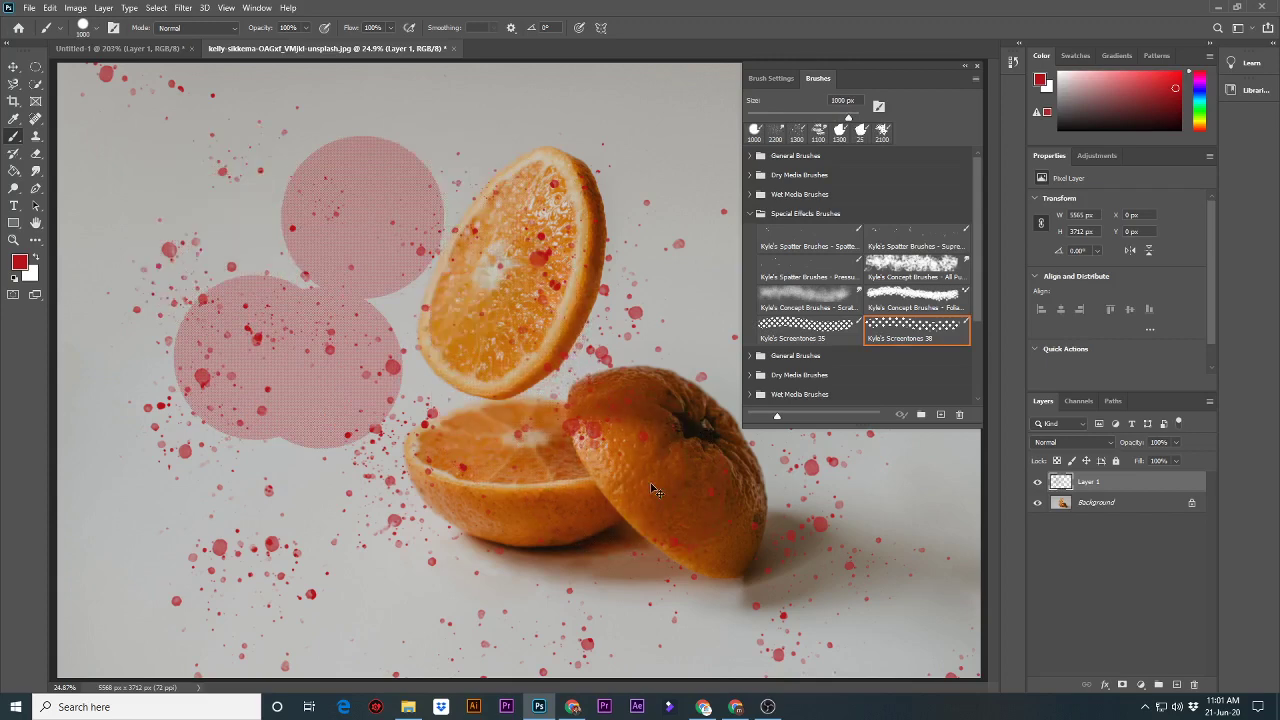
pyautogui.hotkey('ctrl', 'z')
pyautogui.hotkey('ctrl', 'z')
pyautogui.hotkey('ctrl', 'z')
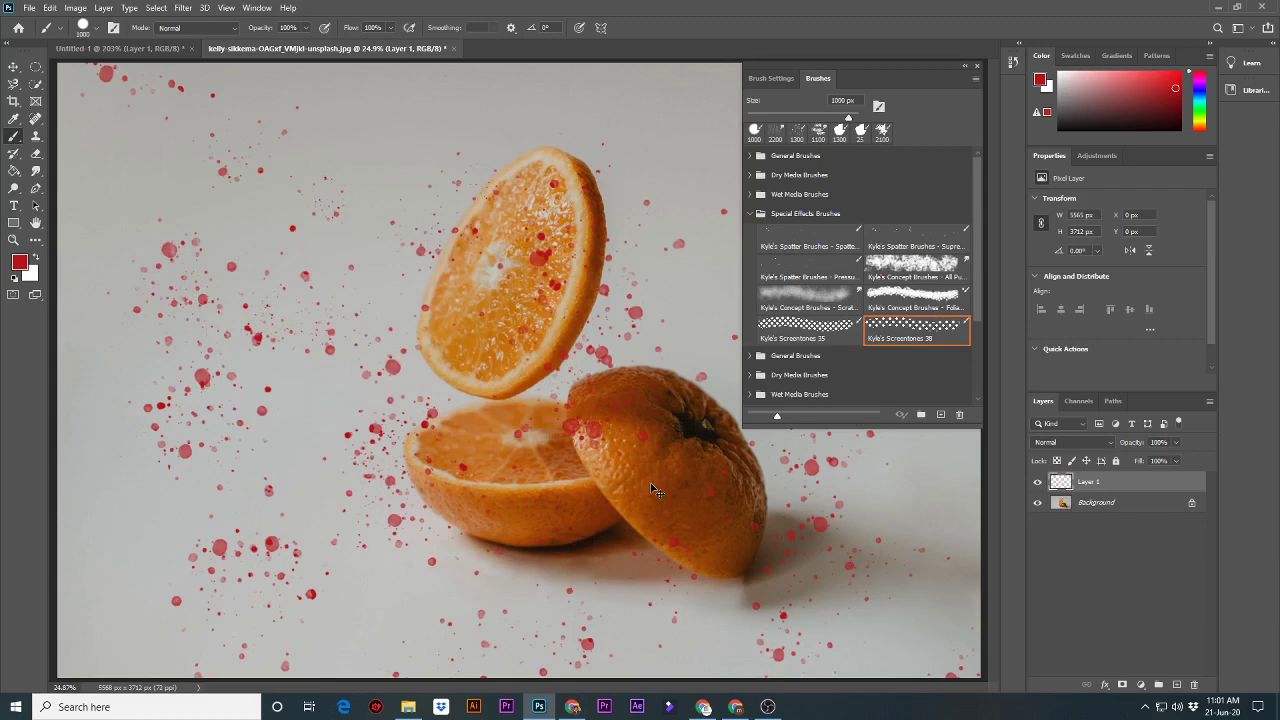
pyautogui.hotkey('ctrl', 'z')
pyautogui.hotkey('ctrl', 'z')
pyautogui.hotkey('ctrl', 'z')
pyautogui.hotkey('ctrl', 'z')
pyautogui.hotkey('ctrl', 'z')
pyautogui.hotkey('ctrl', 'z')
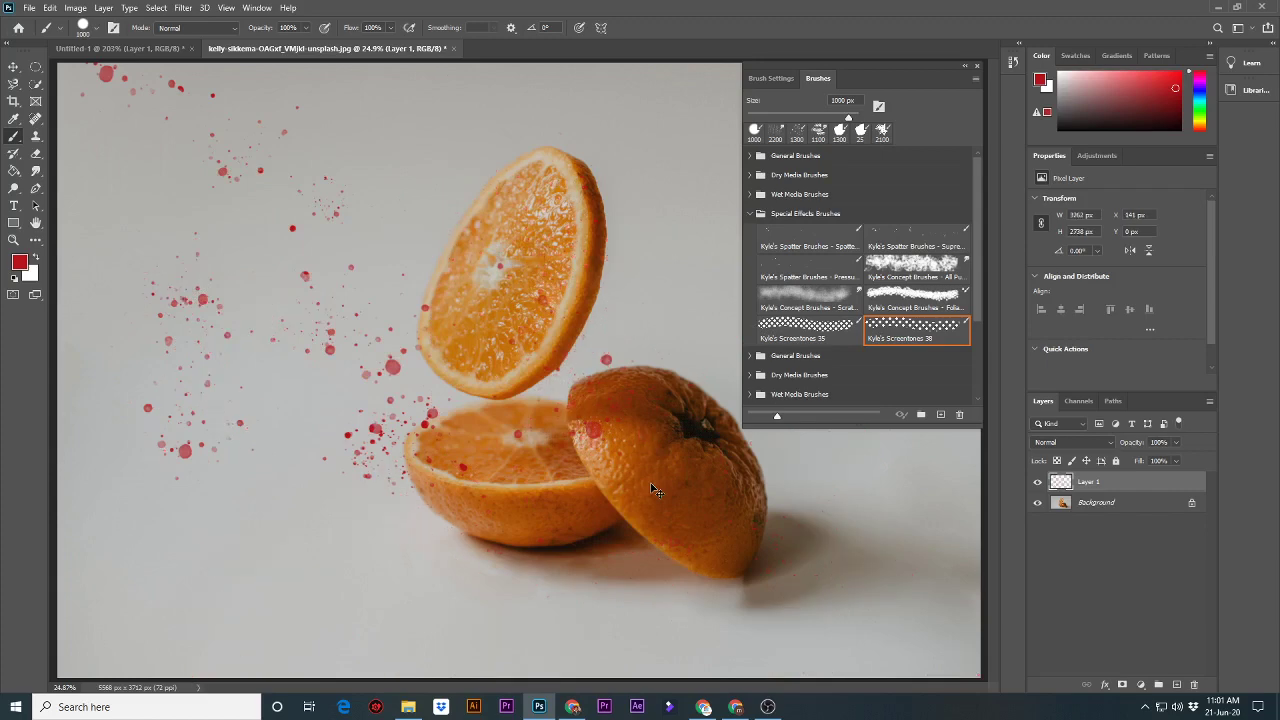
pyautogui.hotkey('ctrl', 'z')
pyautogui.hotkey('ctrl', 'z')
pyautogui.hotkey('ctrl', 'z')
pyautogui.hotkey('ctrl', 'z')
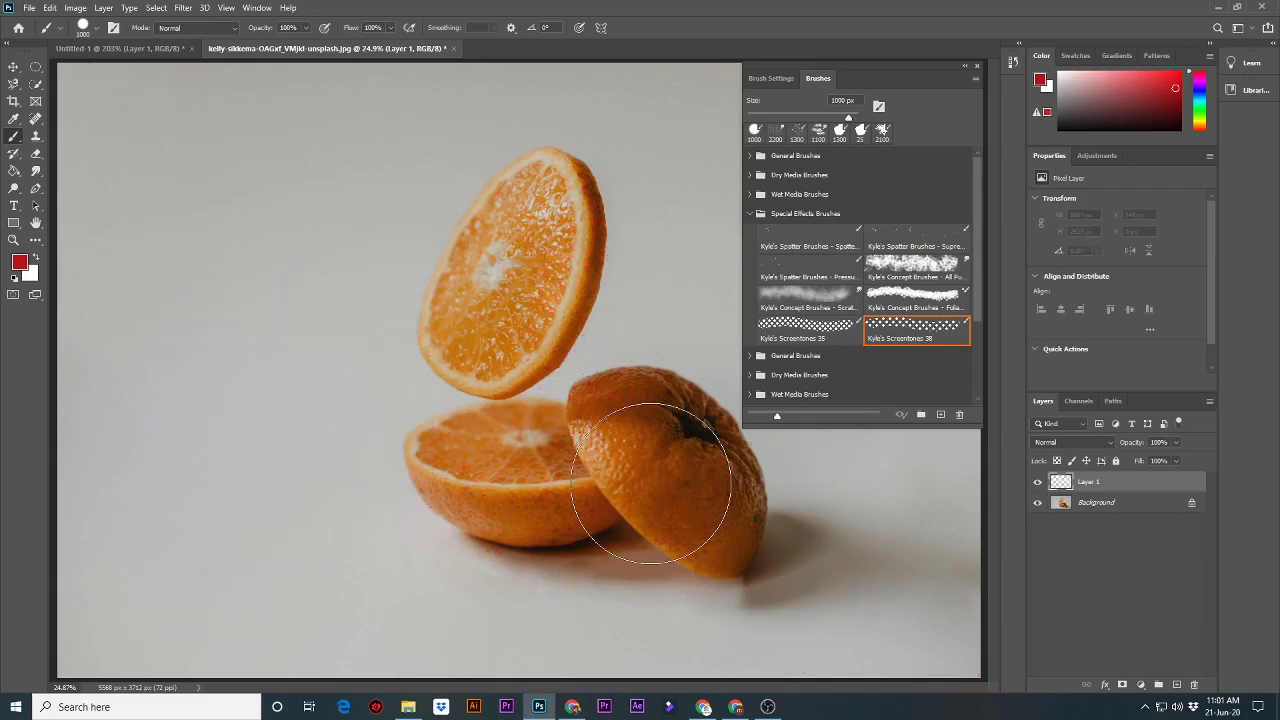
pyautogui.click(752, 213)
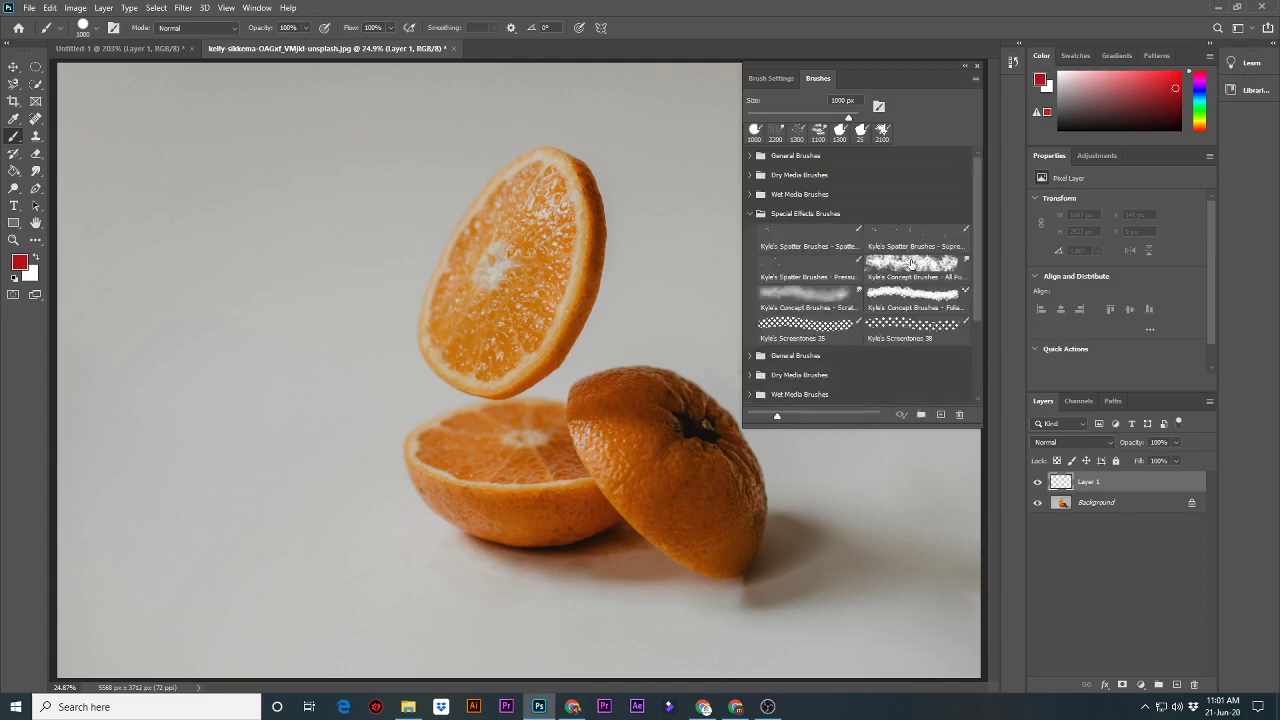
# Switch to the Smudge tool with a concept brush enlarged to 1100 px.
pyautogui.press('r')
pyautogui.click(911, 263)
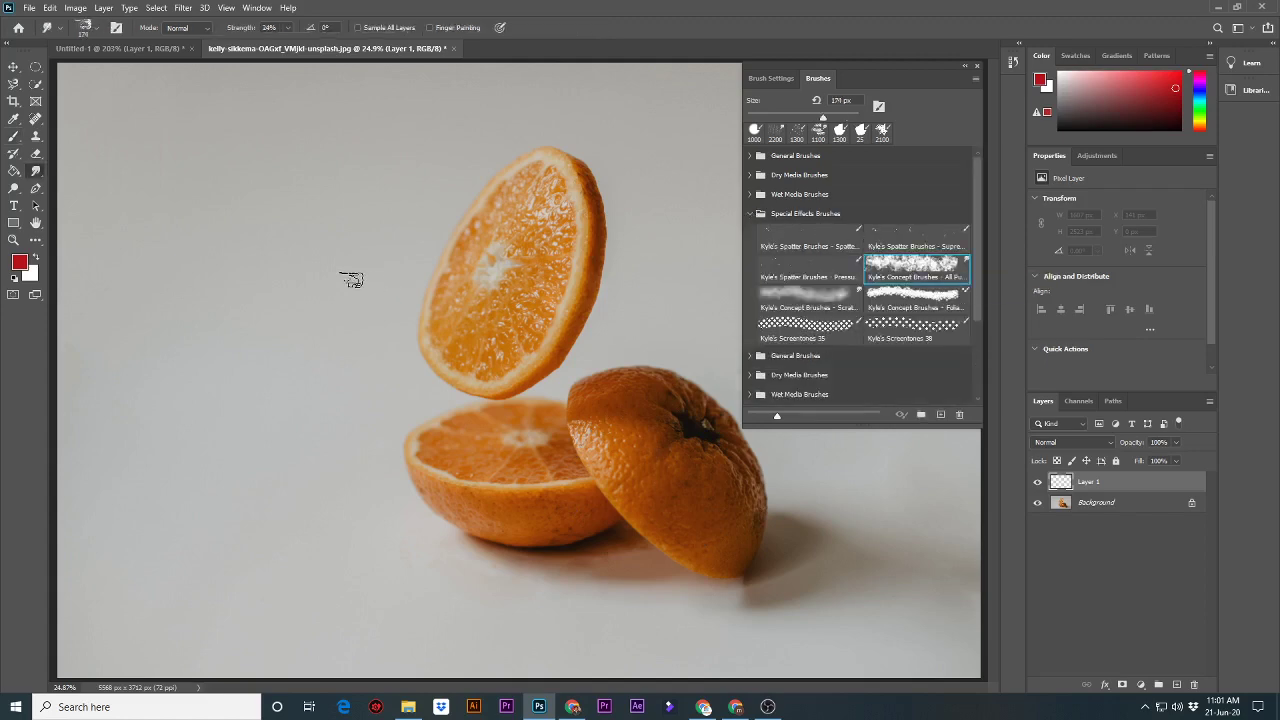
pyautogui.press(']')
pyautogui.press(']')
pyautogui.press(']')
pyautogui.press(']')
pyautogui.press(']')
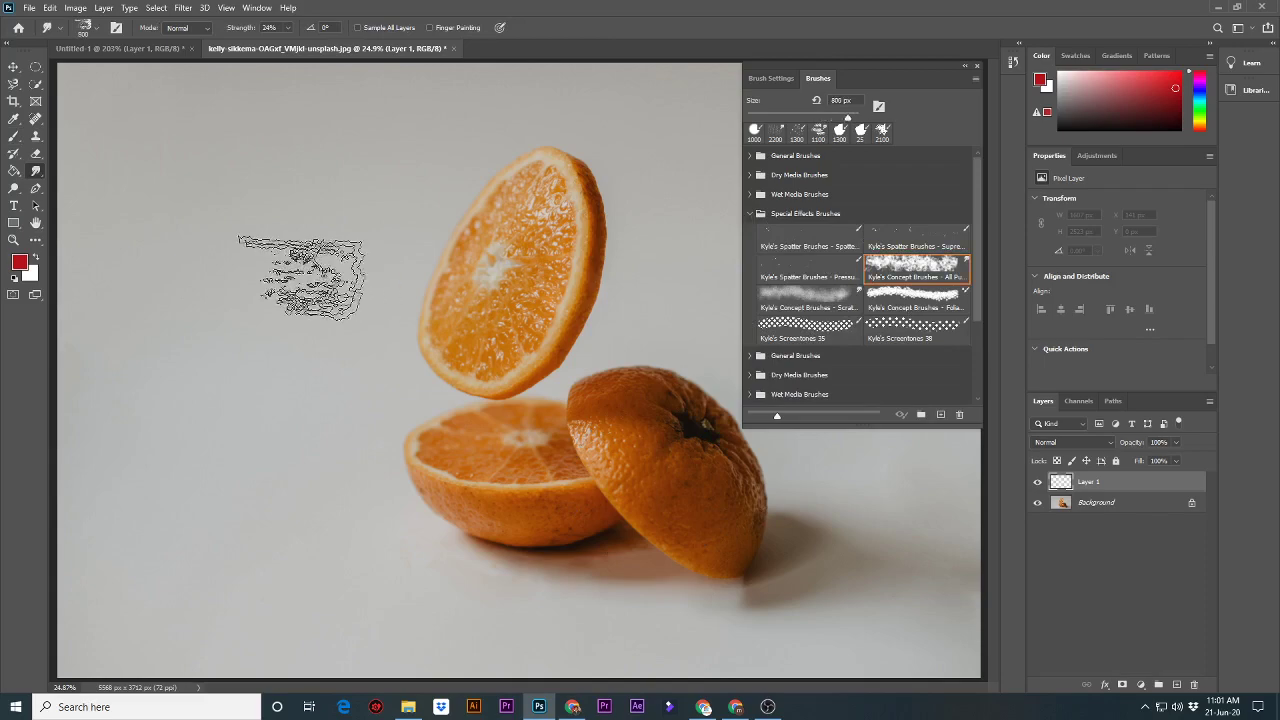
pyautogui.press(']')
pyautogui.press(']')
pyautogui.press(']')
pyautogui.press(']')
pyautogui.press(']')
pyautogui.press(']')
pyautogui.press(']')
pyautogui.press(']')
pyautogui.press(']')
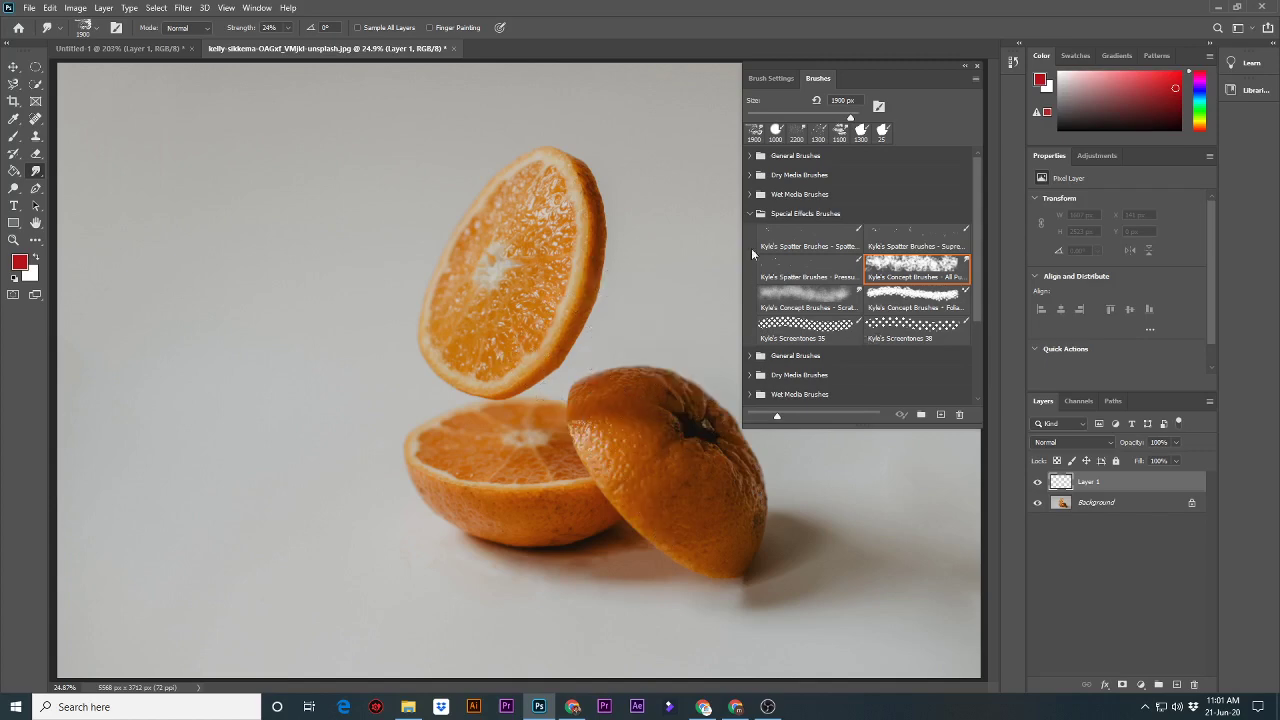
# Set the smudge brush to General Brushes' Hard Round Pressure Opacity at 900 px.
pyautogui.click(749, 213)
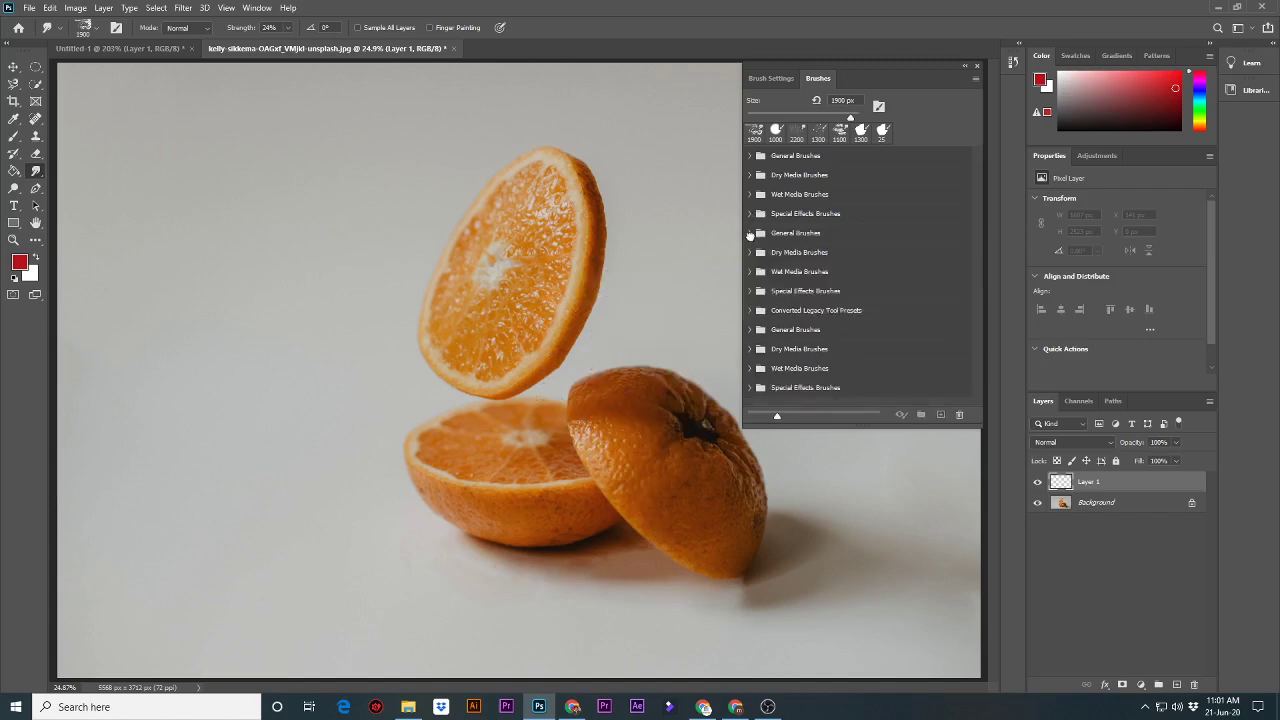
pyautogui.click(750, 233)
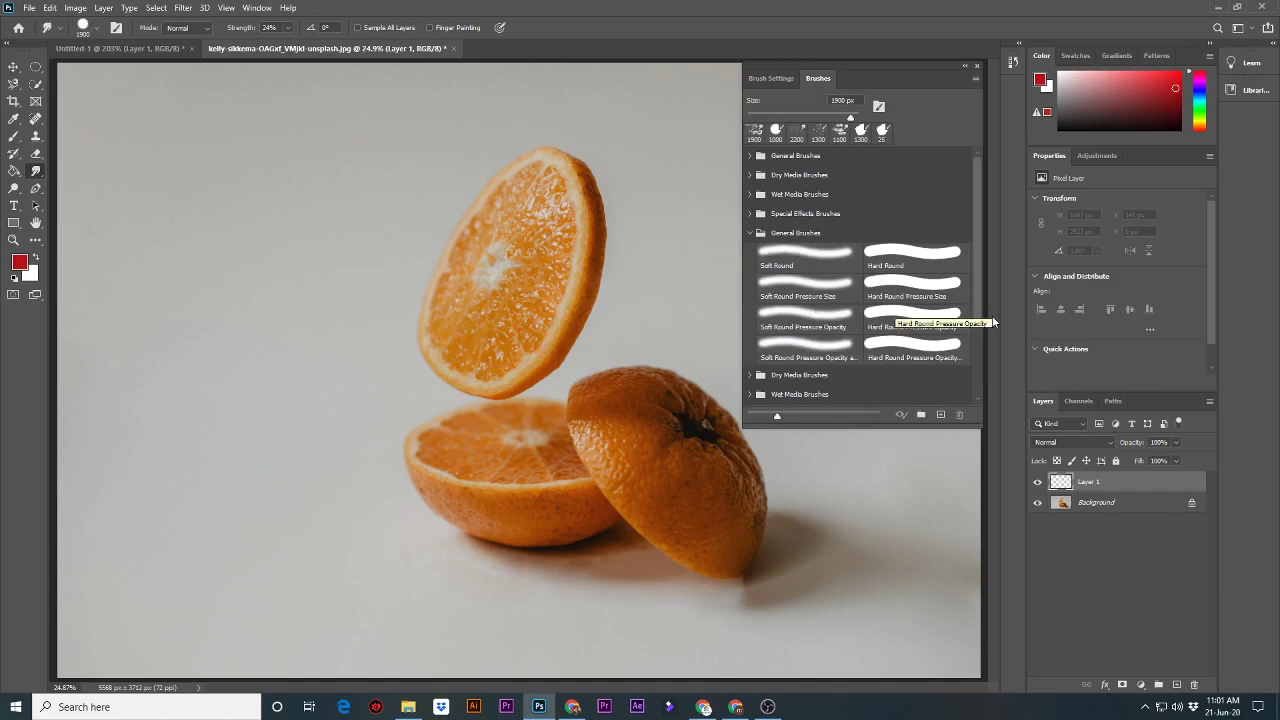
pyautogui.click(921, 316)
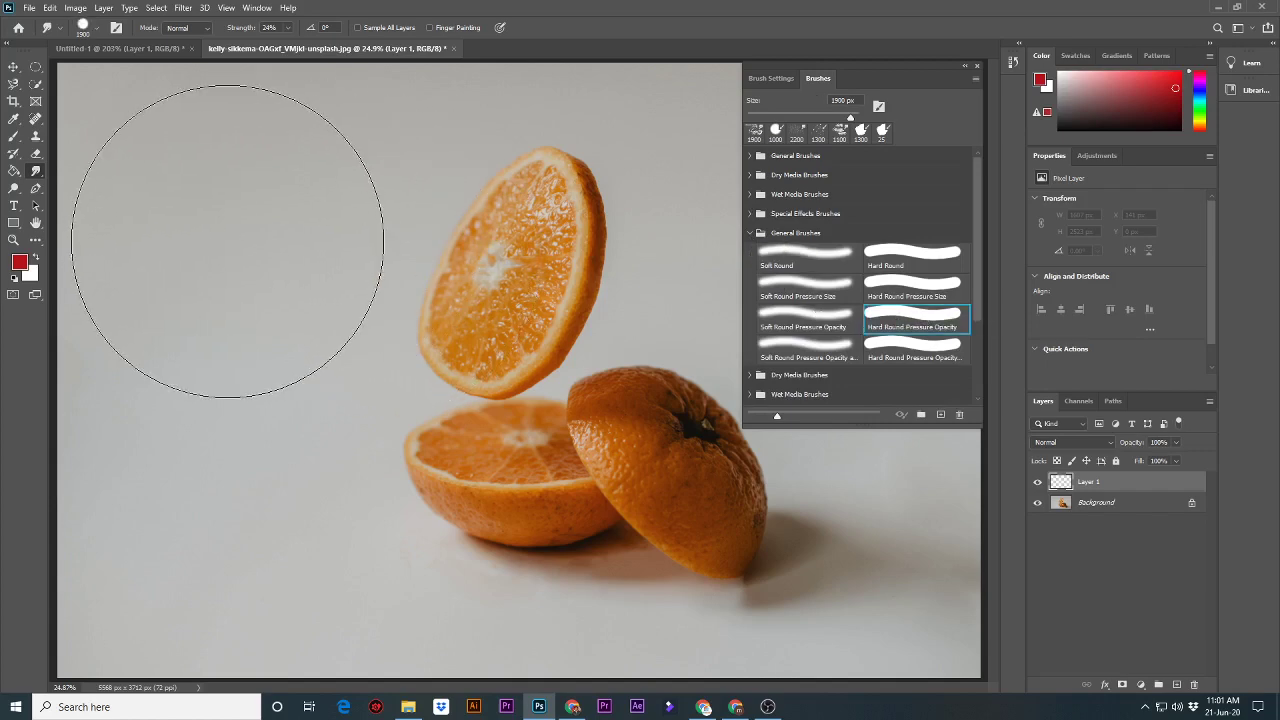
pyautogui.press('[')
pyautogui.press('[')
pyautogui.press('[')
pyautogui.press('[')
pyautogui.press('[')
pyautogui.press('[')
pyautogui.press('[')
pyautogui.press('[')
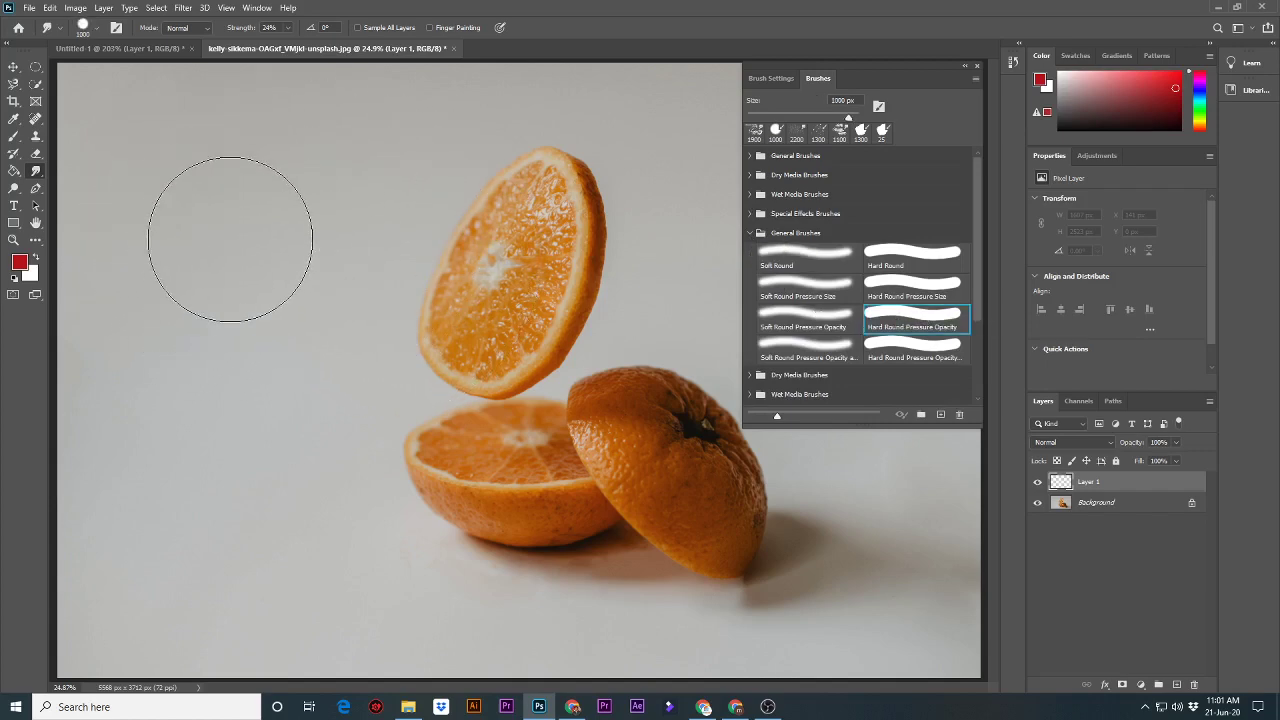
pyautogui.press('[')
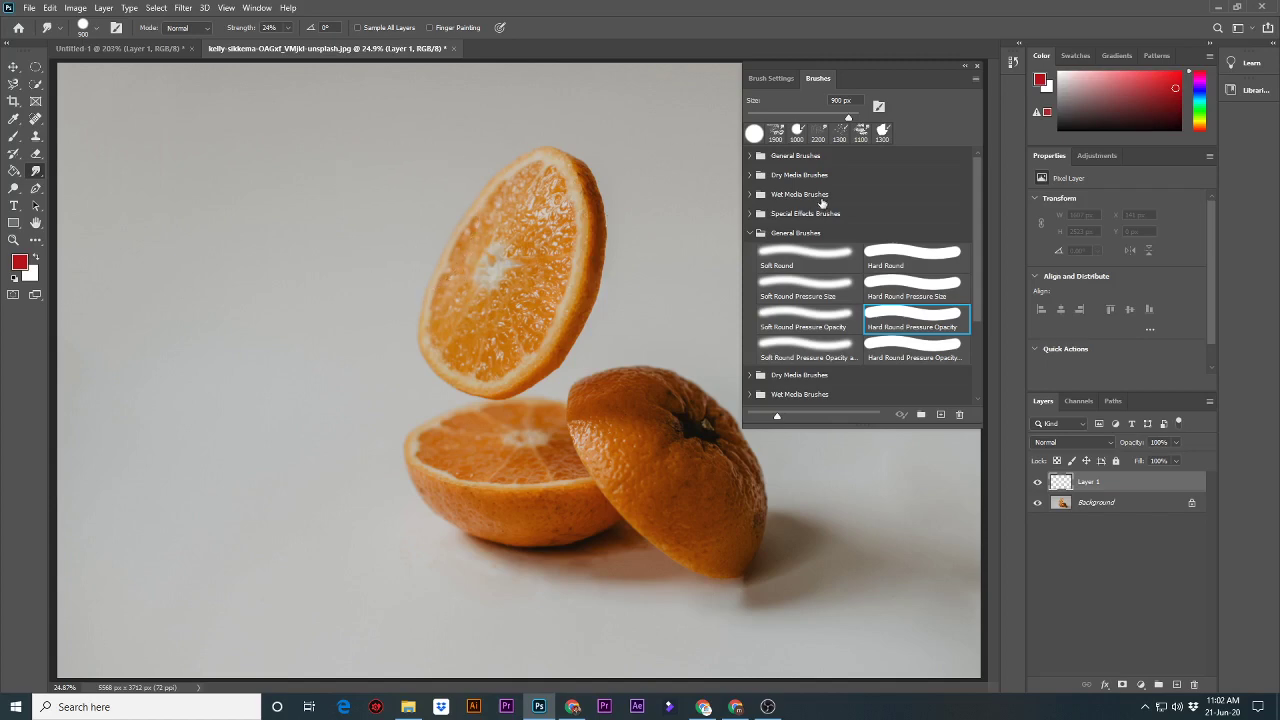
# Collapse the General Brushes group and tuck the Brushes panel away.
pyautogui.scroll(-2, 859, 369)
pyautogui.scroll(-2, 859, 369)
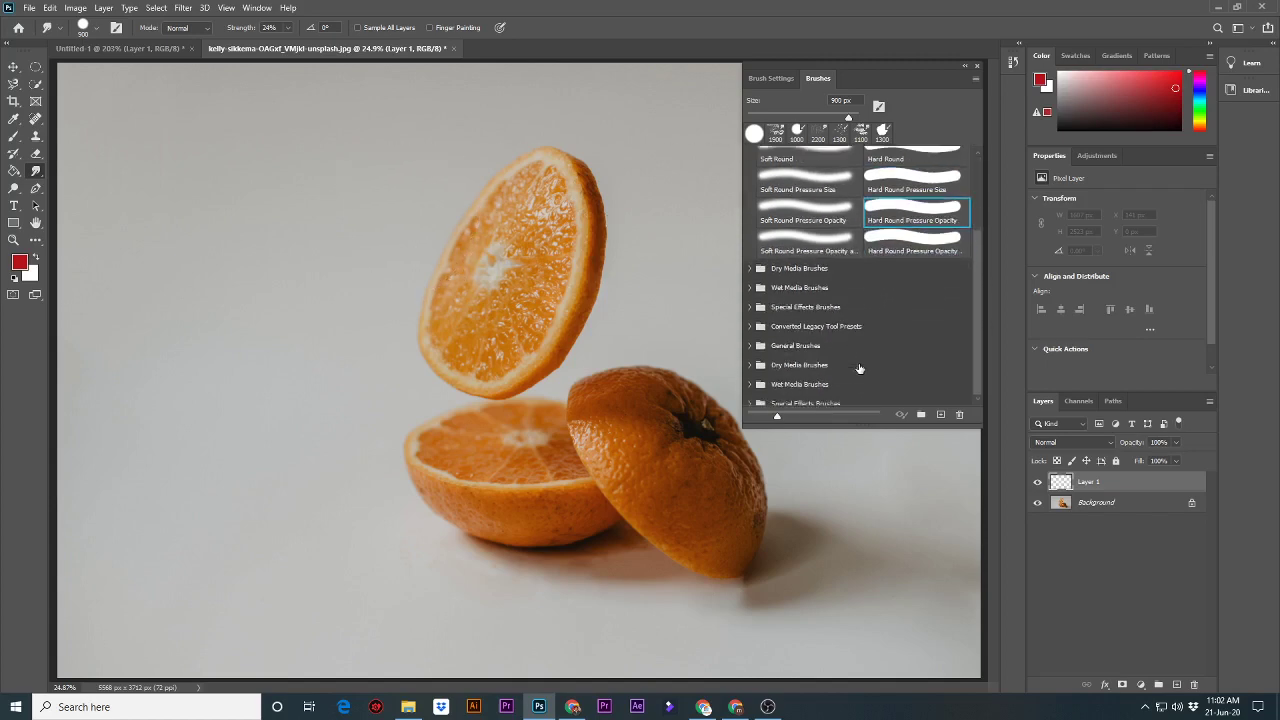
pyautogui.scroll(-1, 859, 369)
pyautogui.scroll(4, 753, 222)
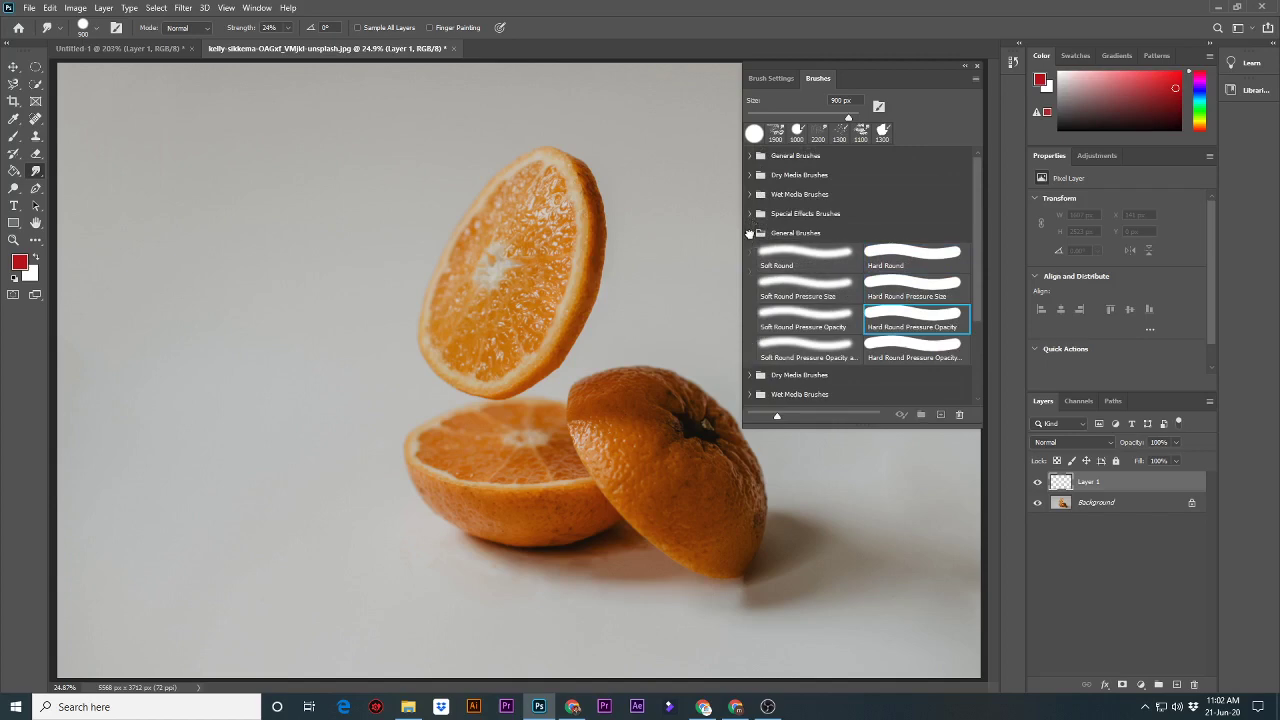
pyautogui.click(749, 233)
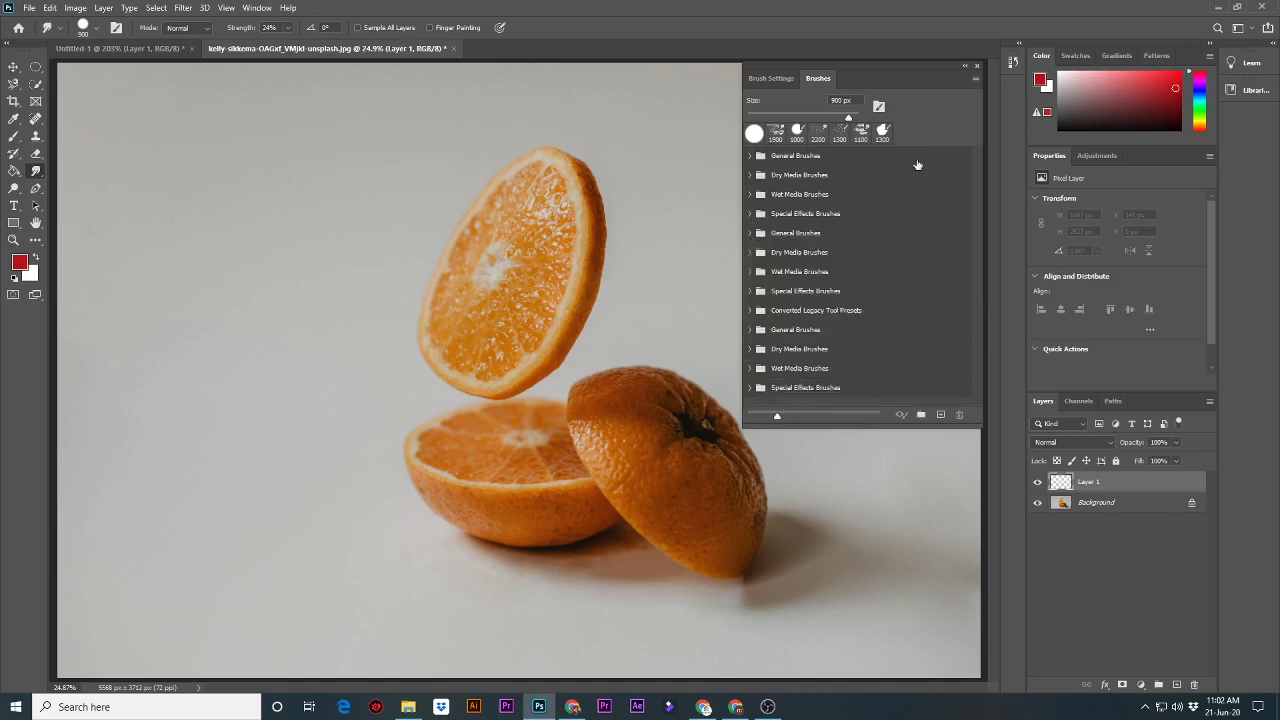
pyautogui.click(964, 66)
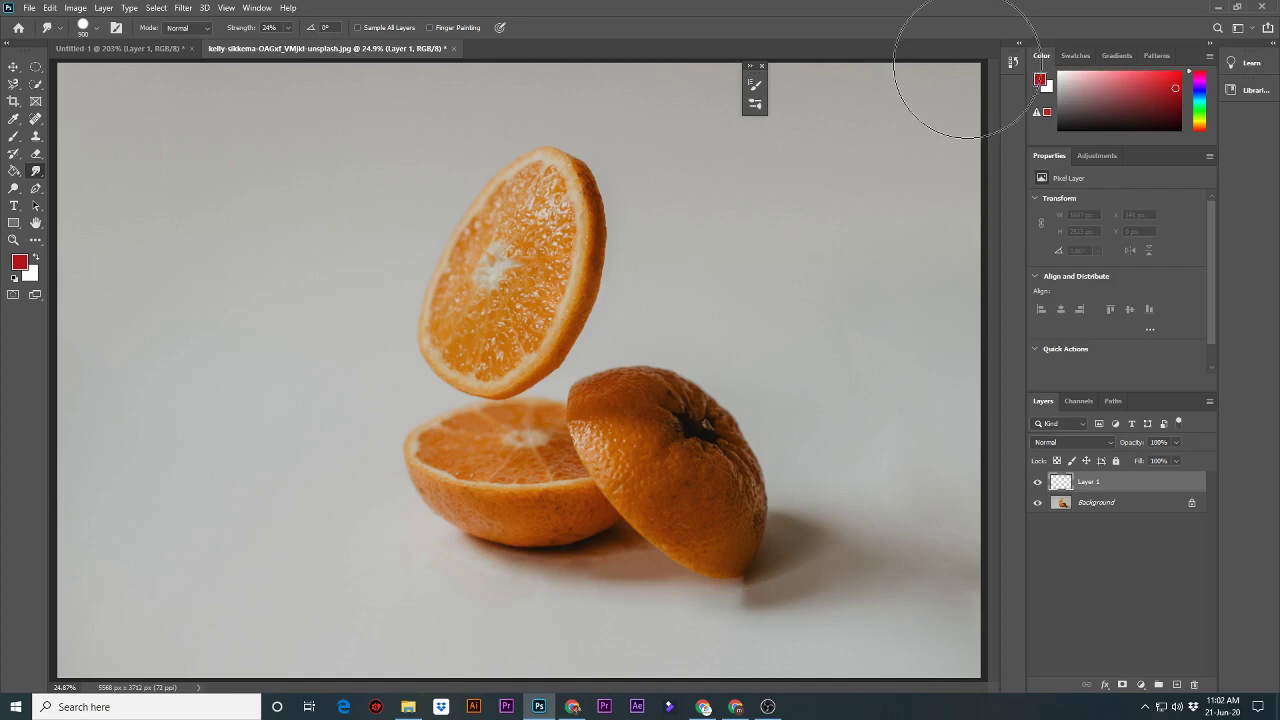
# Select the Brush tool, close the collapsed Brushes panel, and switch to the Lasso tools.
pyautogui.click(13, 136)
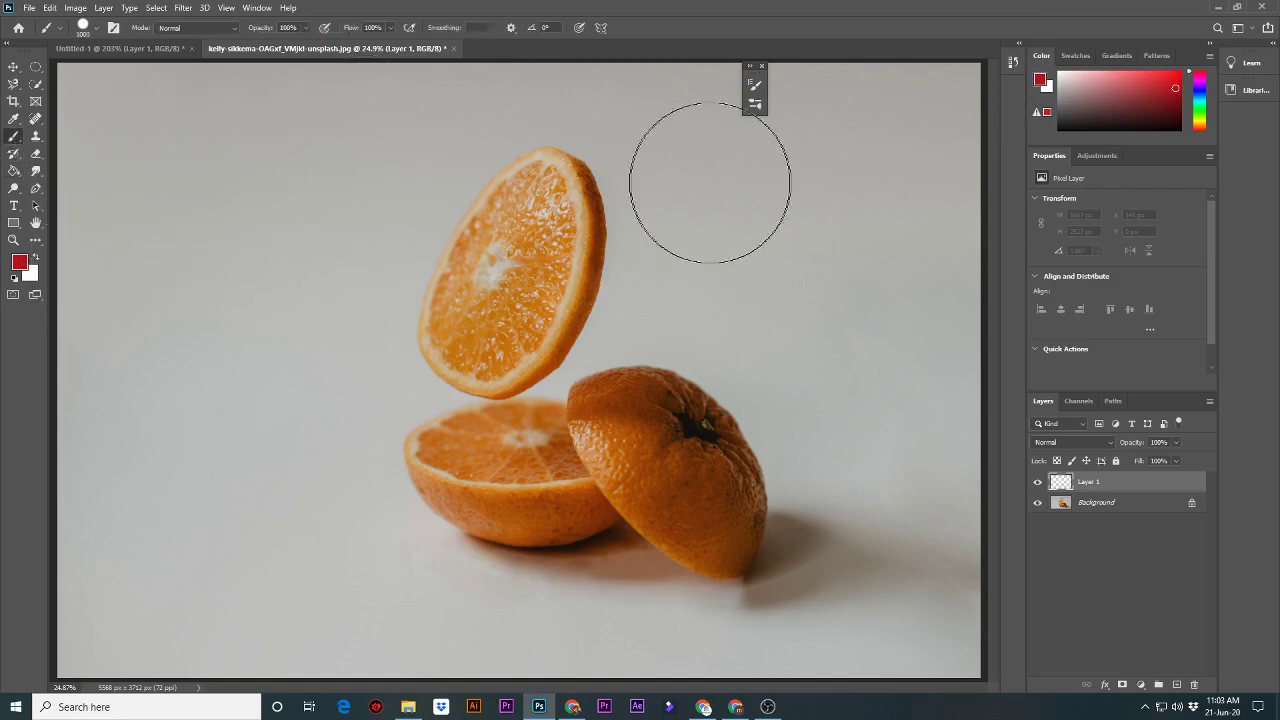
pyautogui.click(761, 66)
pyautogui.click(244, 9)
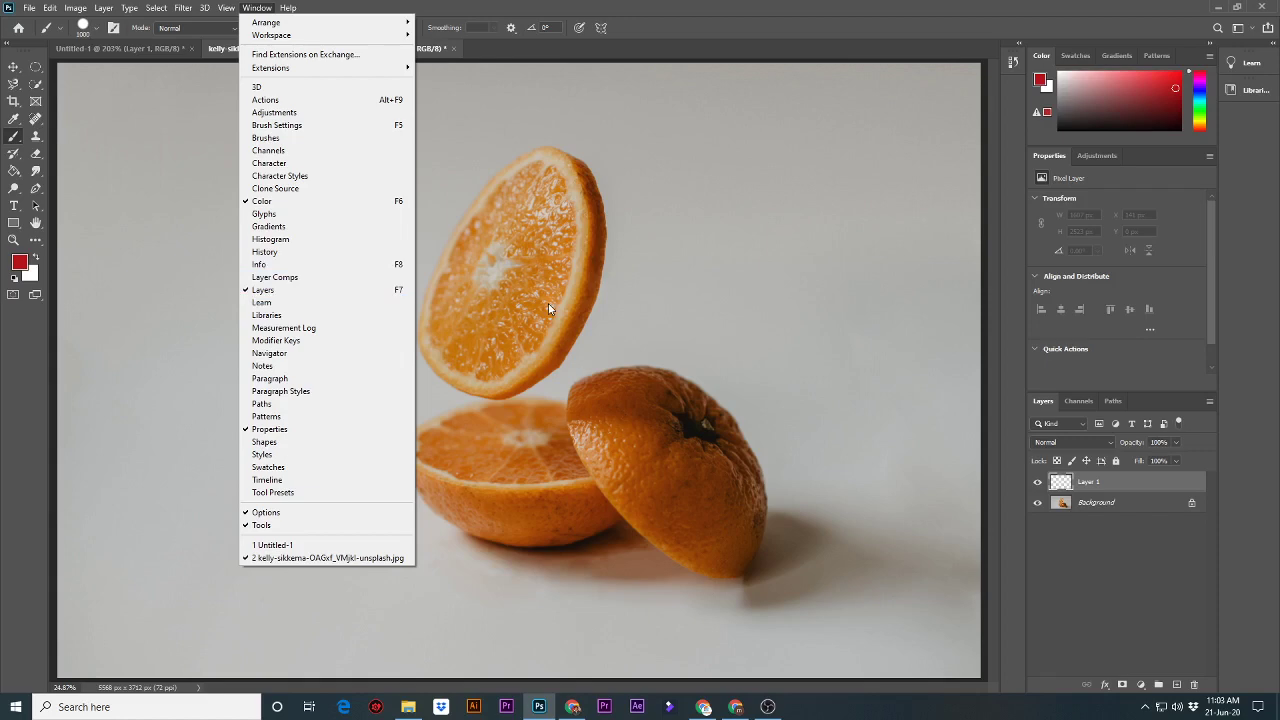
pyautogui.click(13, 88)
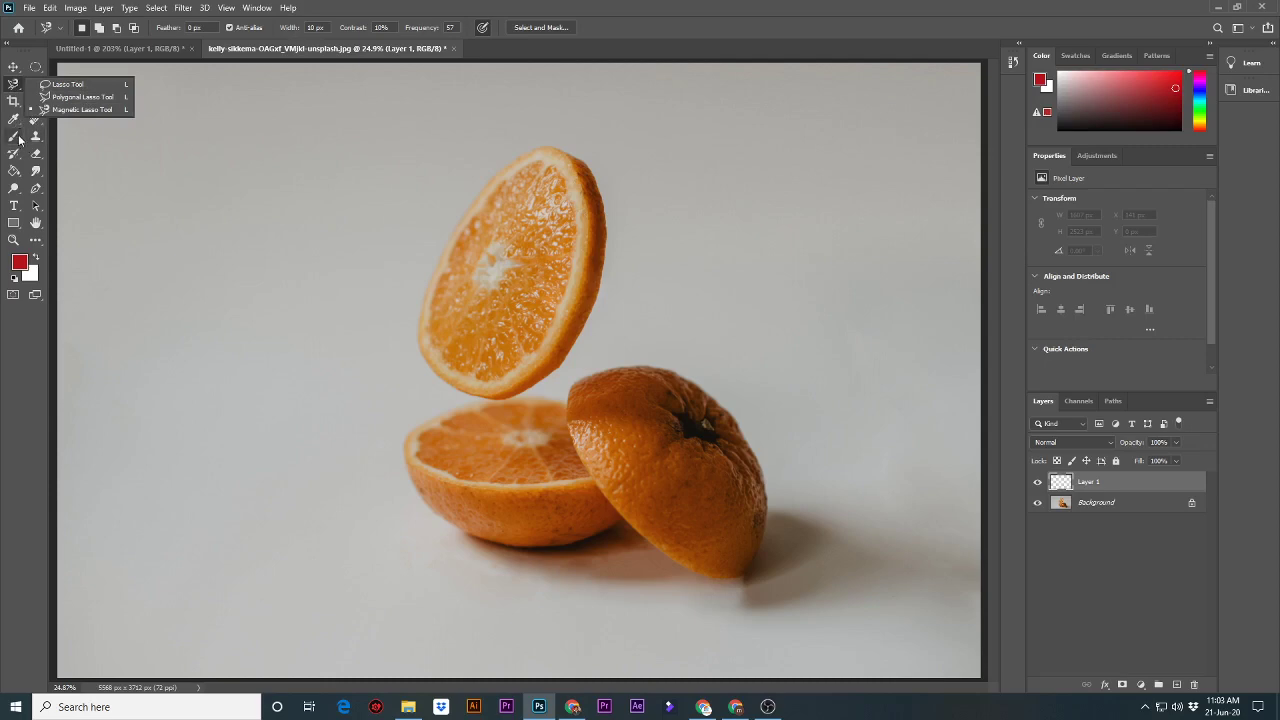
# With the Brush tool active, open the Info panel (F8) and dock it at the top right.
pyautogui.click(19, 140)
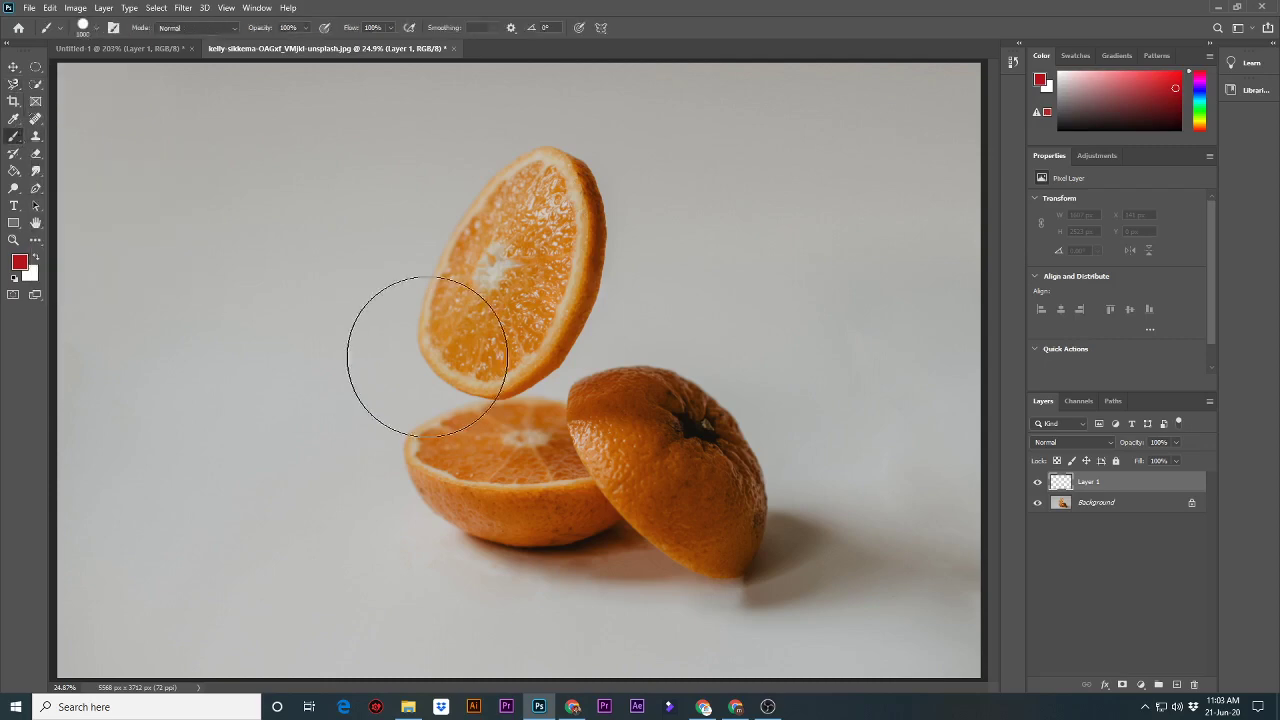
pyautogui.click(257, 8)
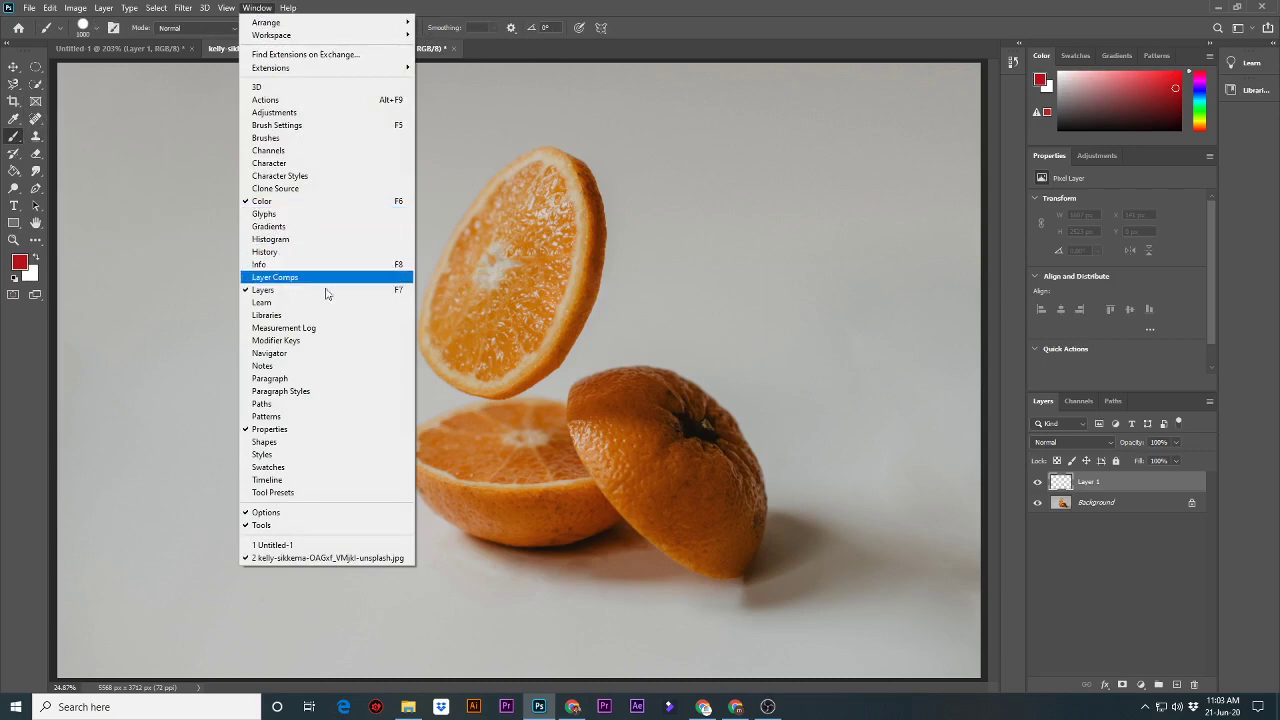
pyautogui.click(560, 194)
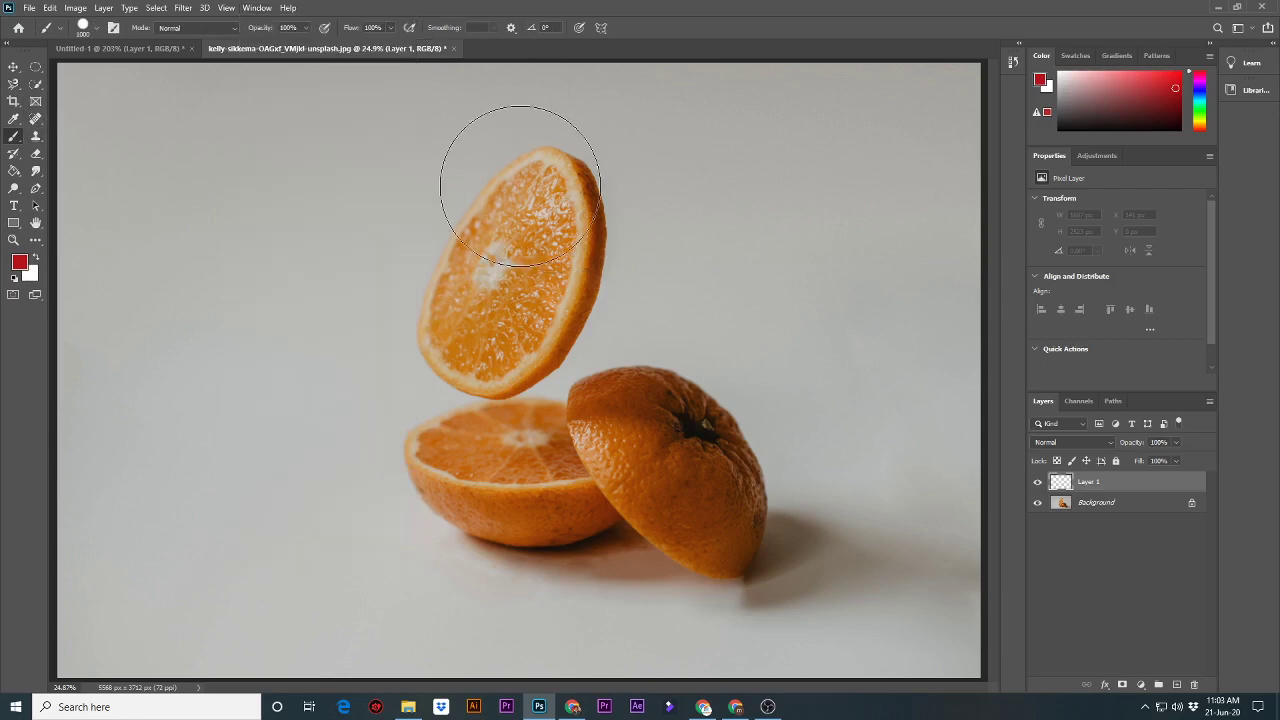
pyautogui.press('F8')
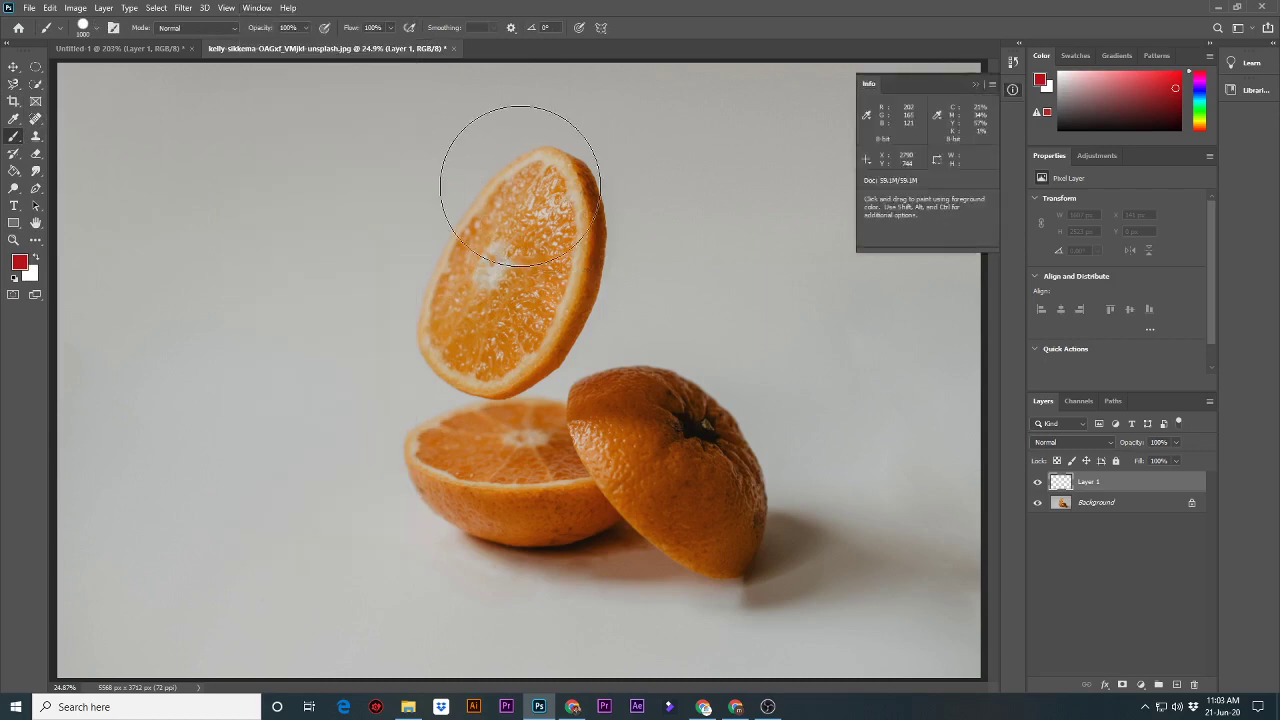
pyautogui.moveTo(956, 88); pyautogui.dragTo(536, 131)
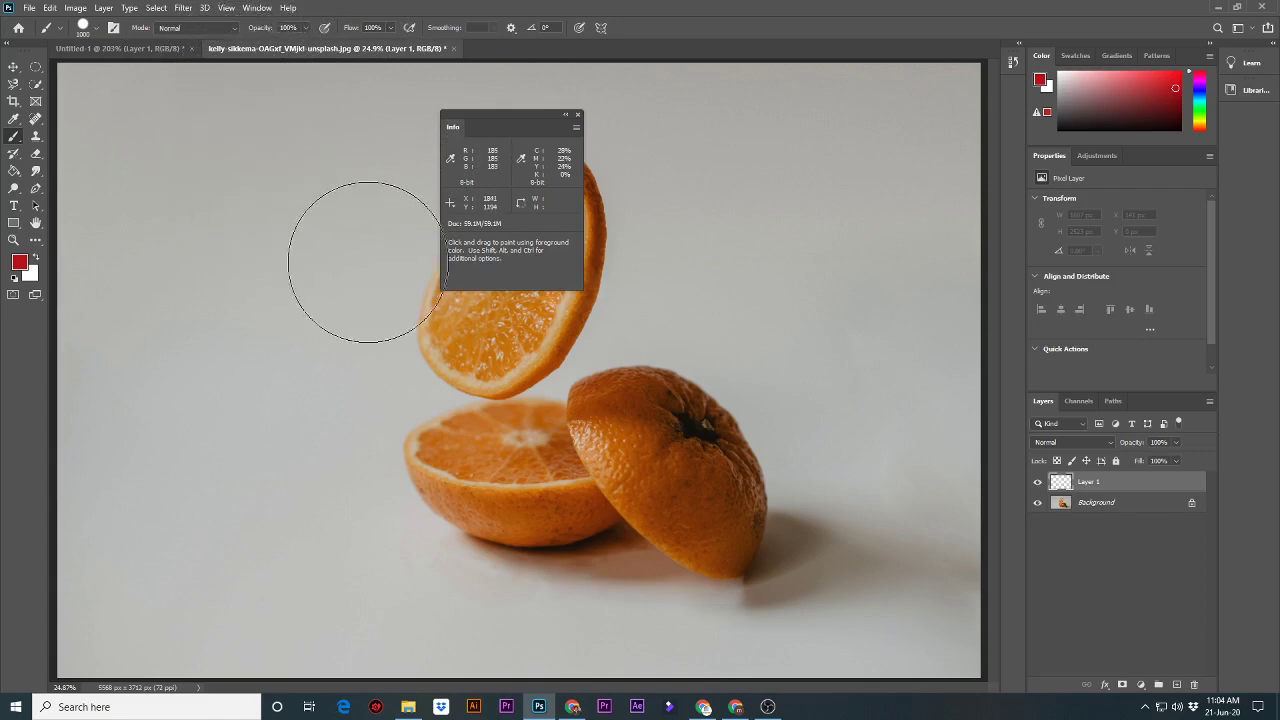
pyautogui.moveTo(511, 118); pyautogui.dragTo(927, 74)
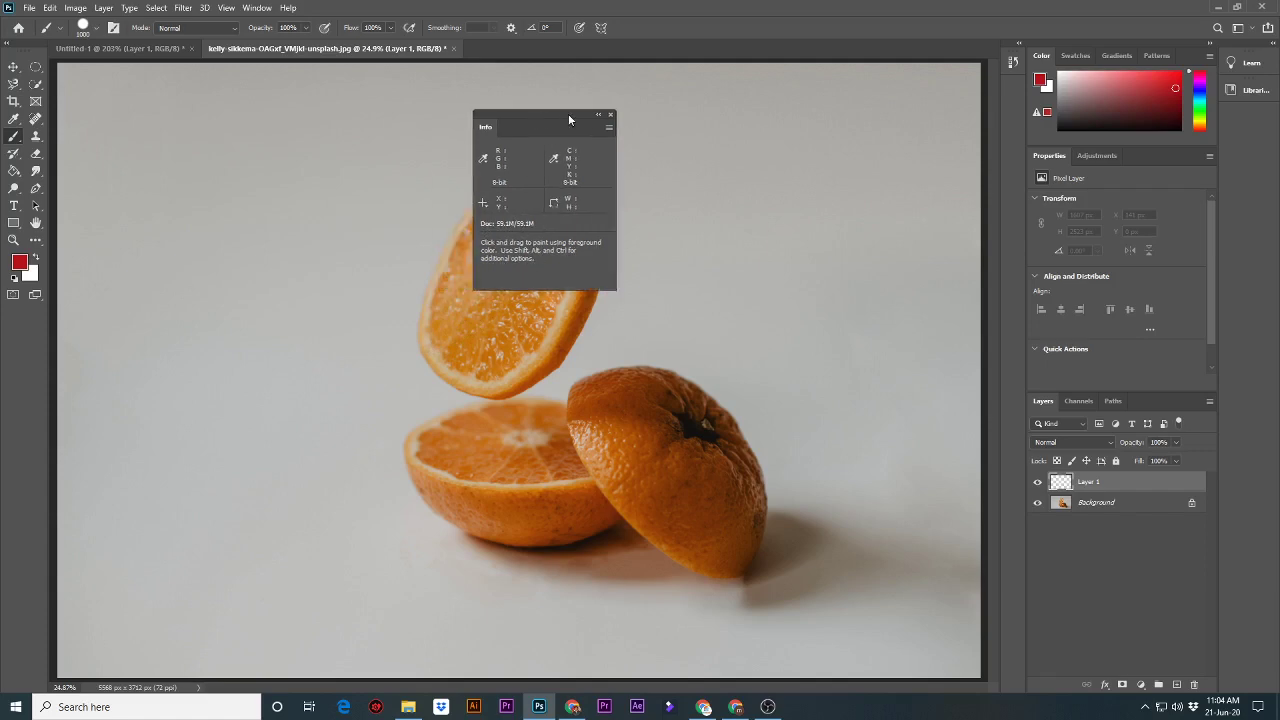
pyautogui.moveTo(921, 64); pyautogui.dragTo(917, 64)
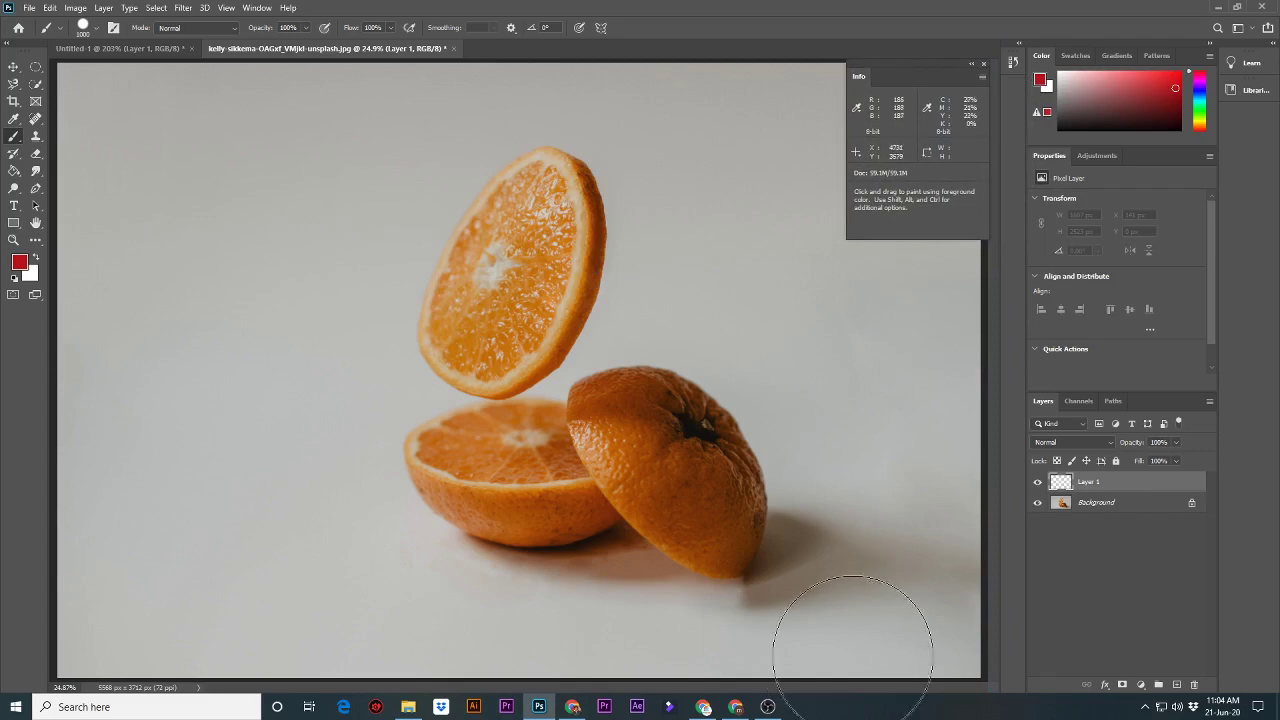
# Pause and resume the OBS screen recording, then return to Photoshop.
pyautogui.click(767, 706)
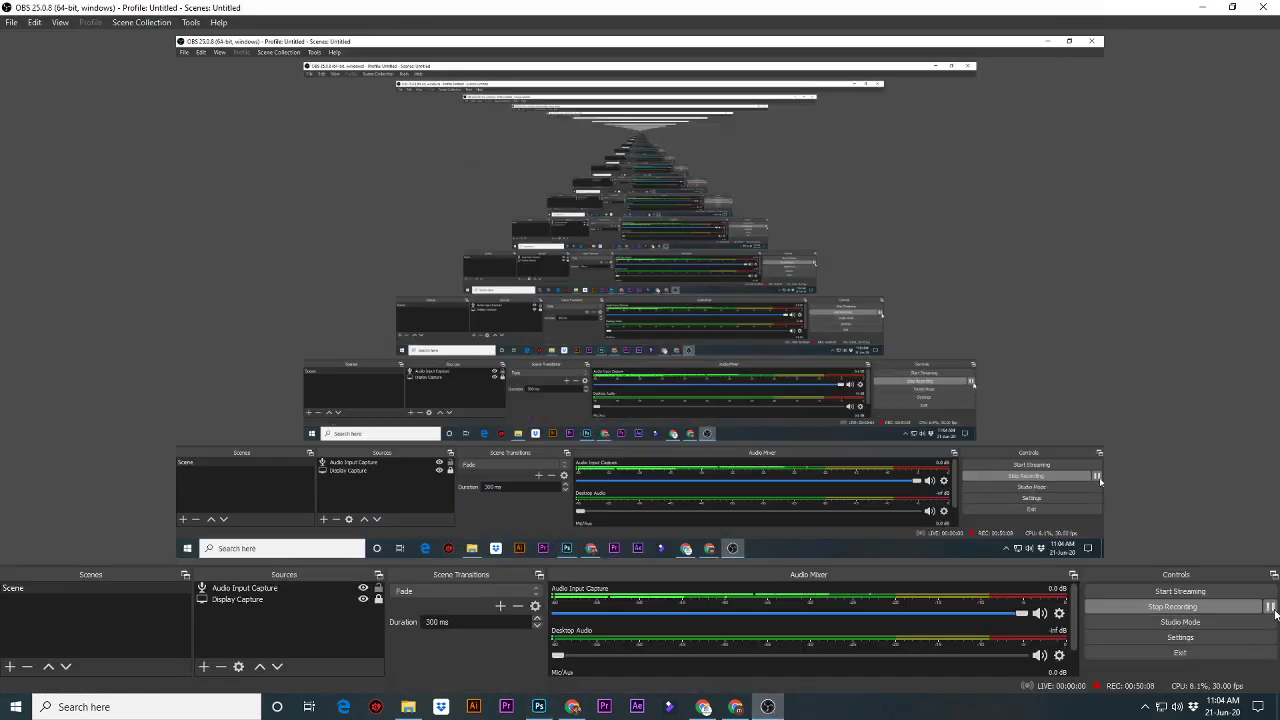
pyautogui.click(1270, 606)
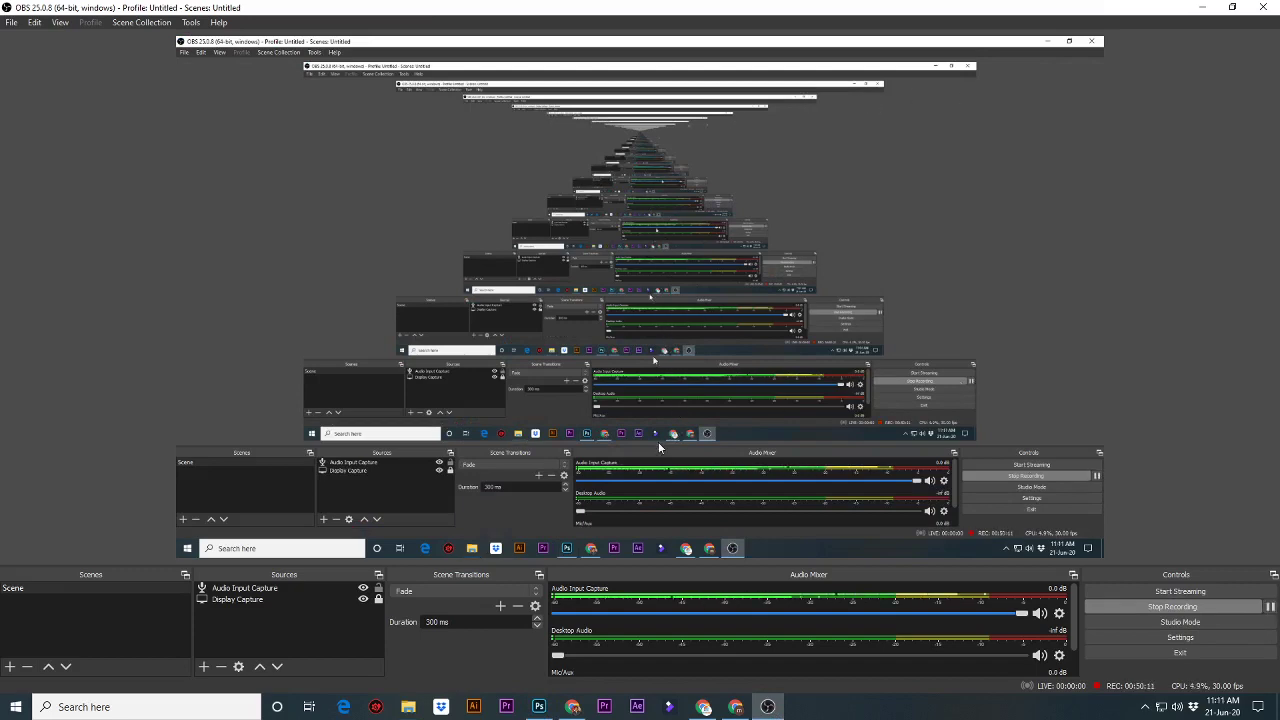
pyautogui.click(535, 714)
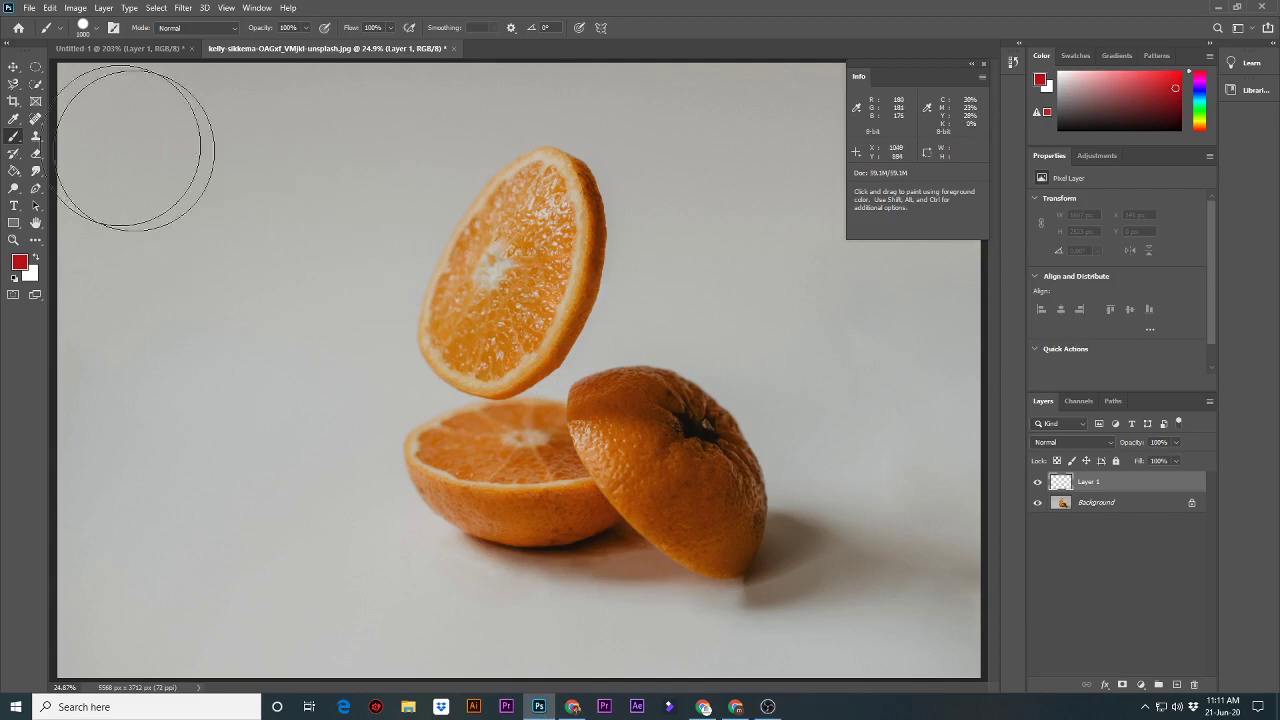
# Switch to the Color Replacement Tool at about 600 px and close the Info panel.
pyautogui.rightClick(15, 139)
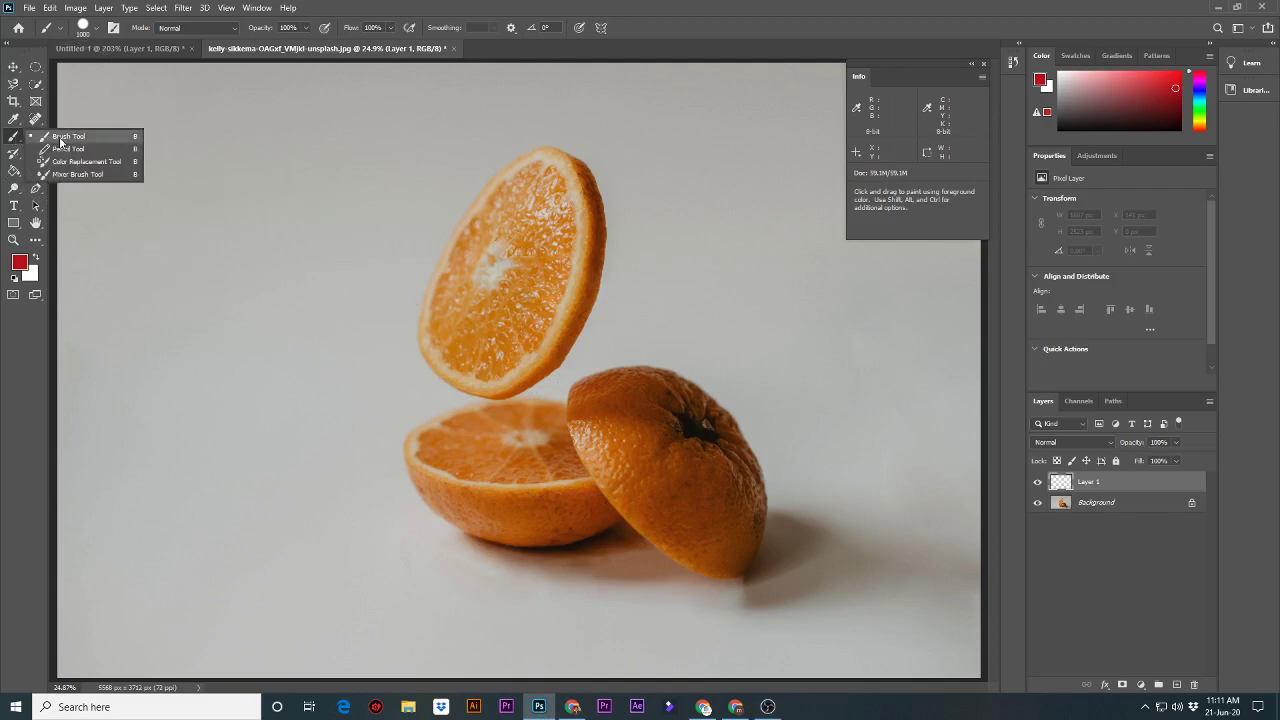
pyautogui.click(66, 163)
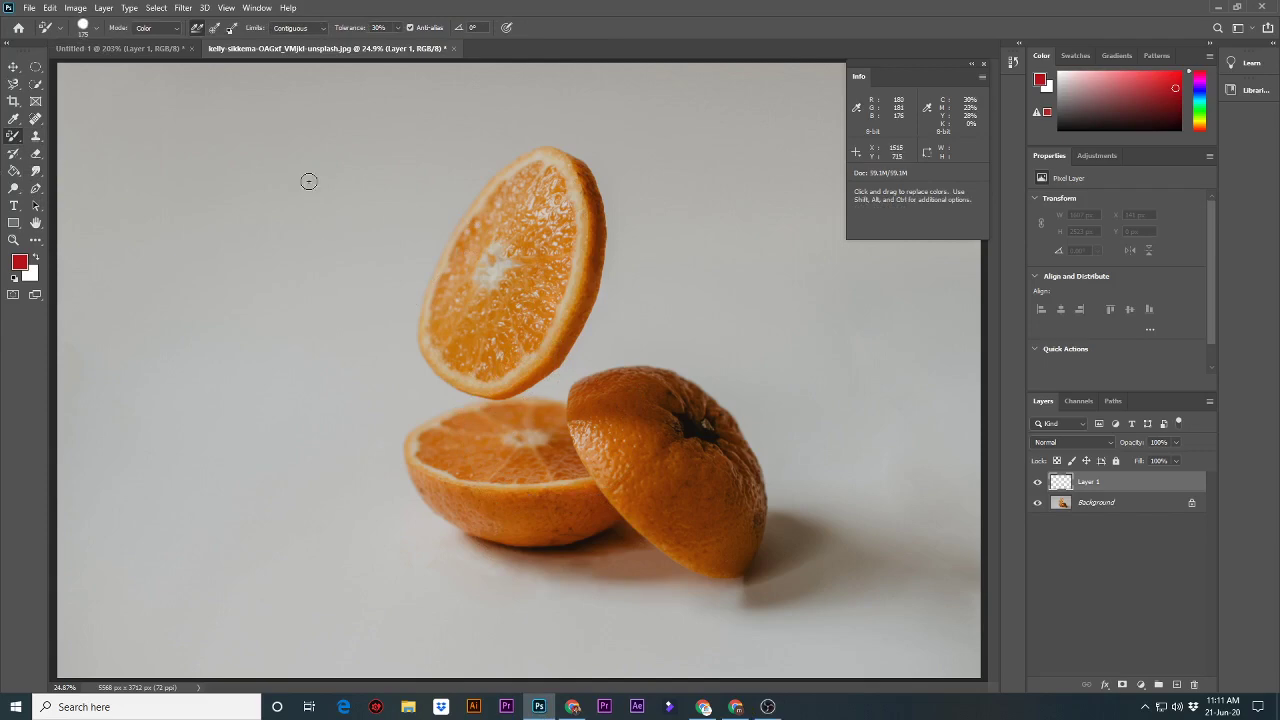
pyautogui.press(']')
pyautogui.press(']')
pyautogui.press(']')
pyautogui.press(']')
pyautogui.press(']')
pyautogui.press('[')
pyautogui.press('[')
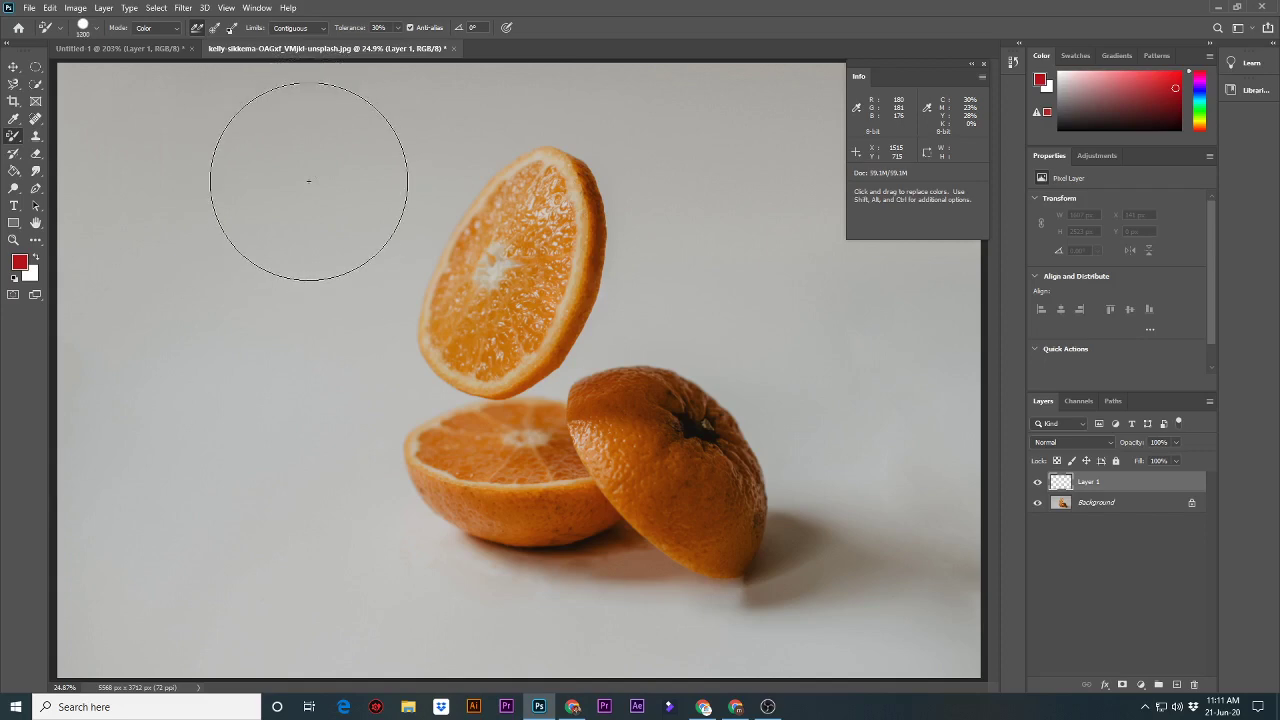
pyautogui.press('[')
pyautogui.press('[')
pyautogui.press('[')
pyautogui.press('[')
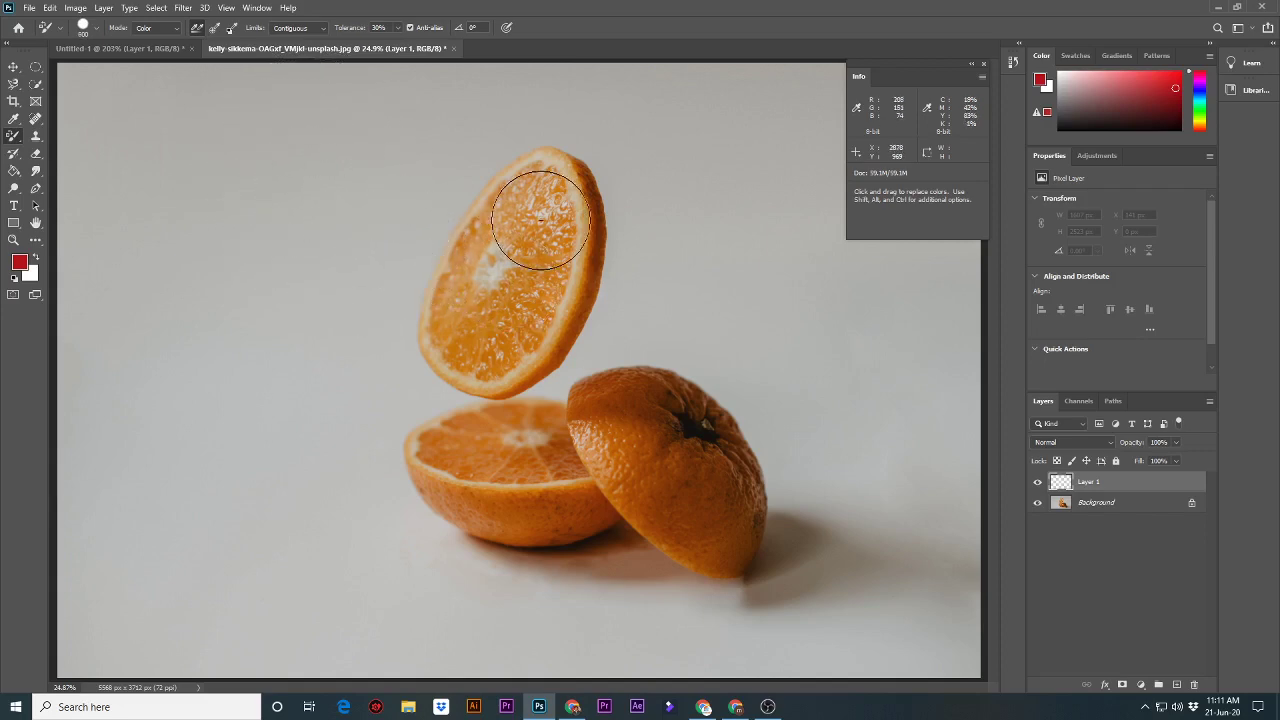
pyautogui.press('[')
pyautogui.press('[')
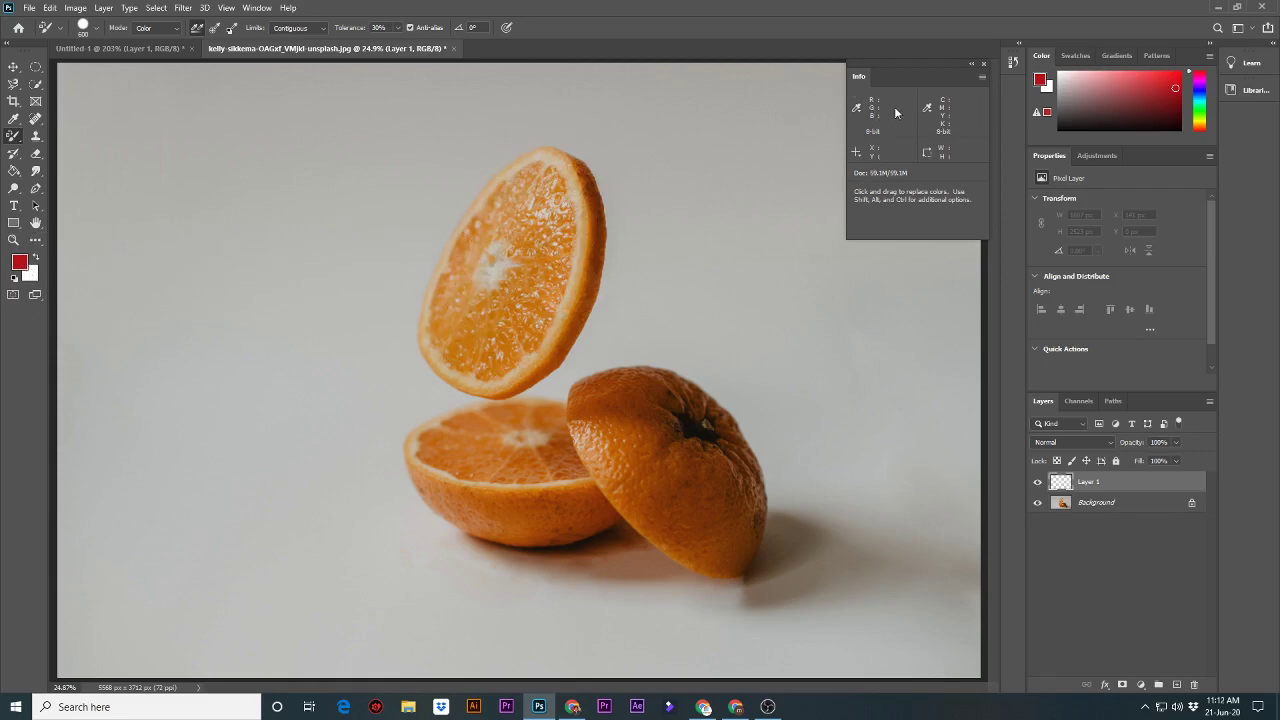
pyautogui.click(984, 65)
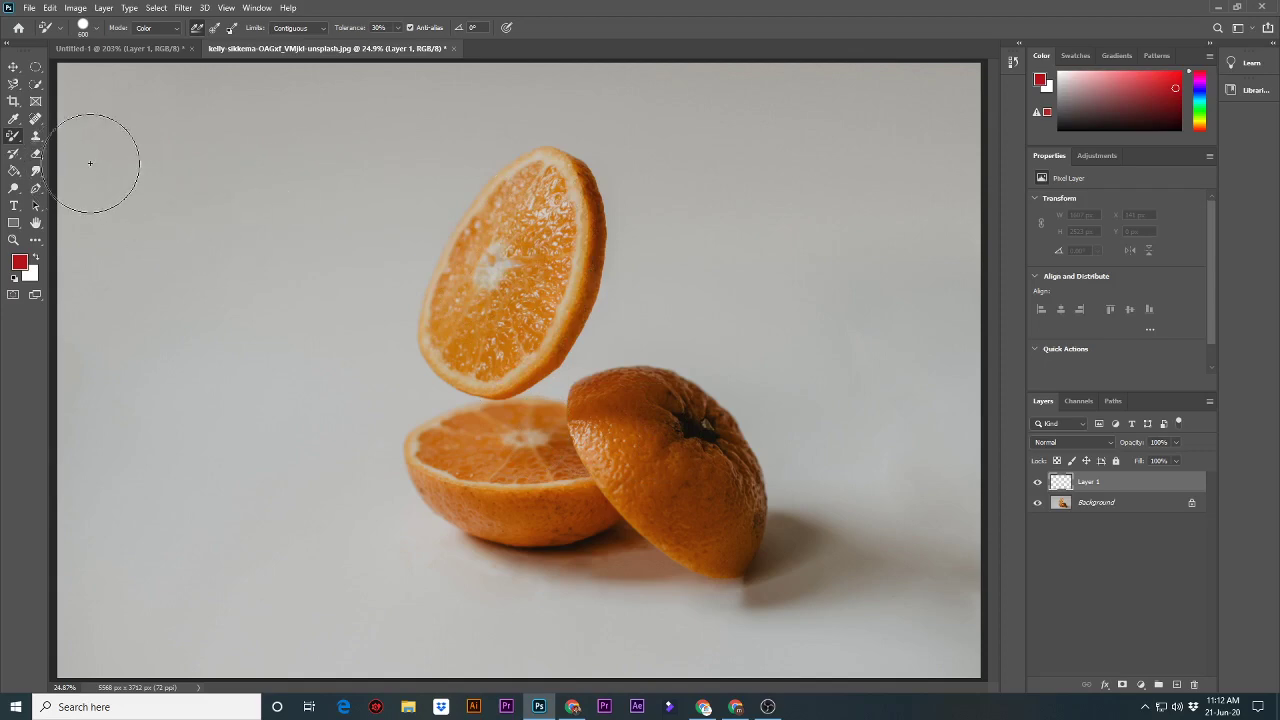
pyautogui.click(257, 8)
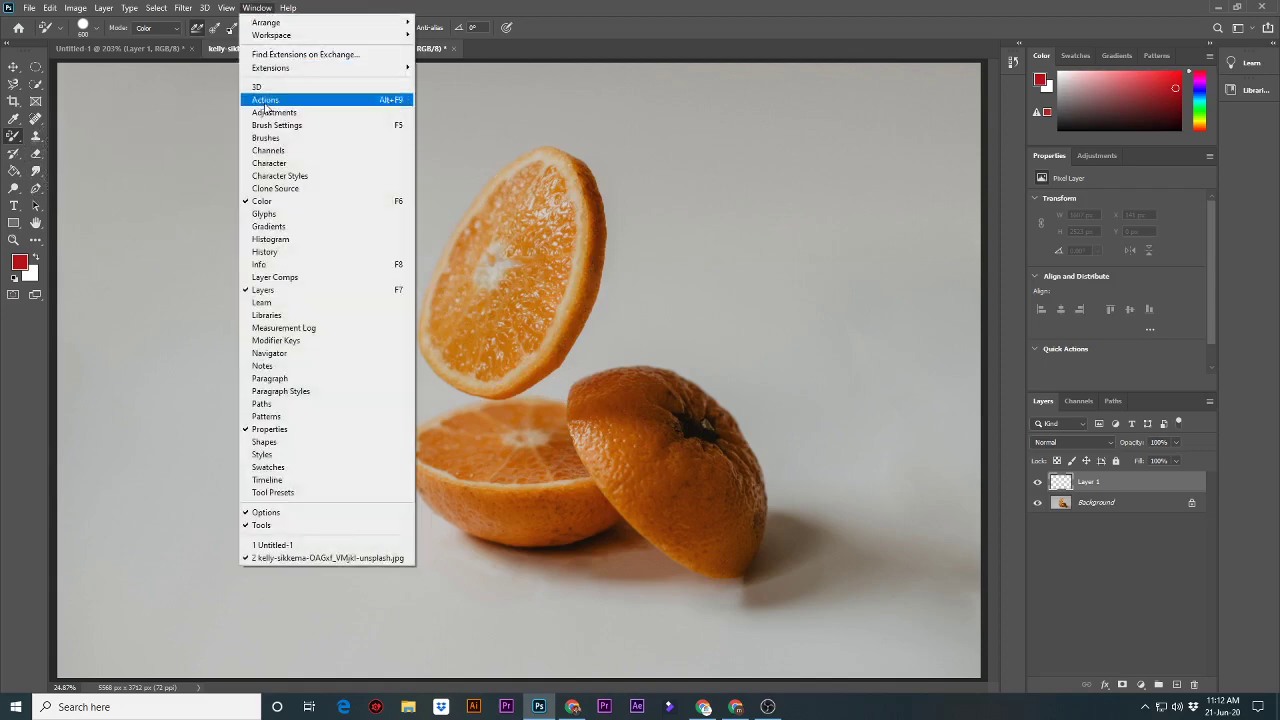
# Drag the Baobab Tree from the Shapes panel's Leaf Trees set onto the upper photo.
pyautogui.click(280, 446)
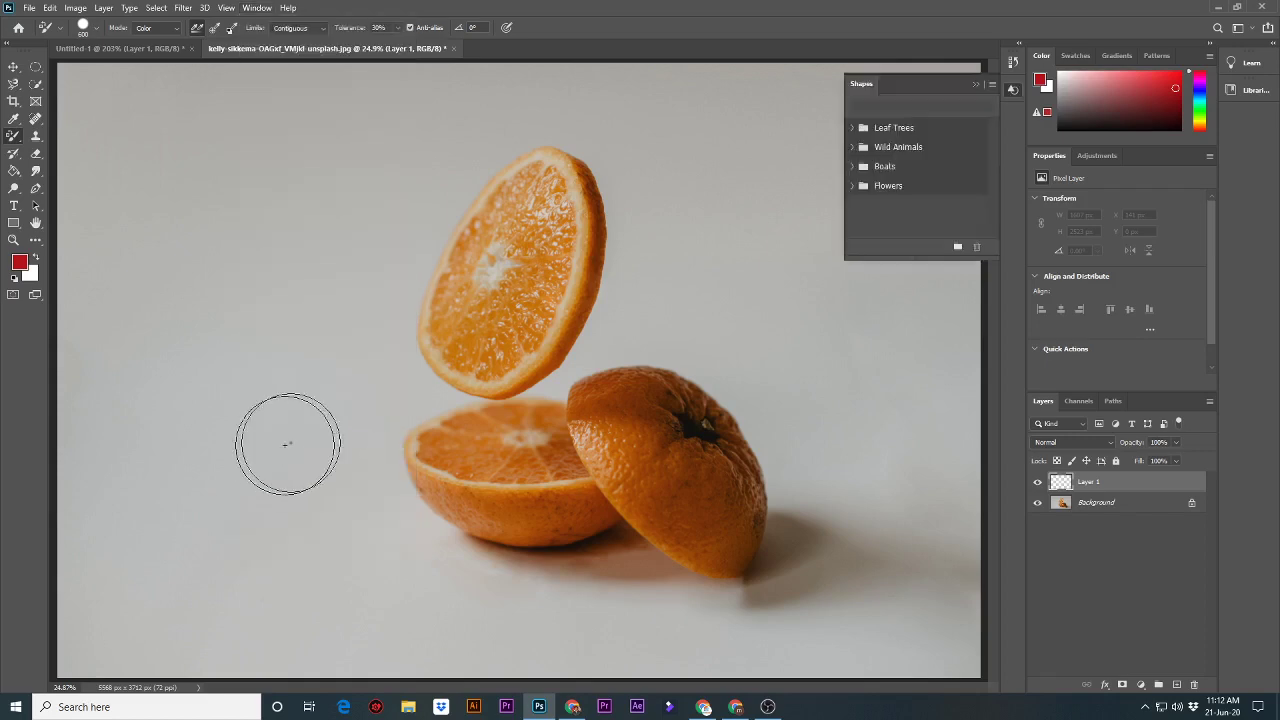
pyautogui.click(892, 130)
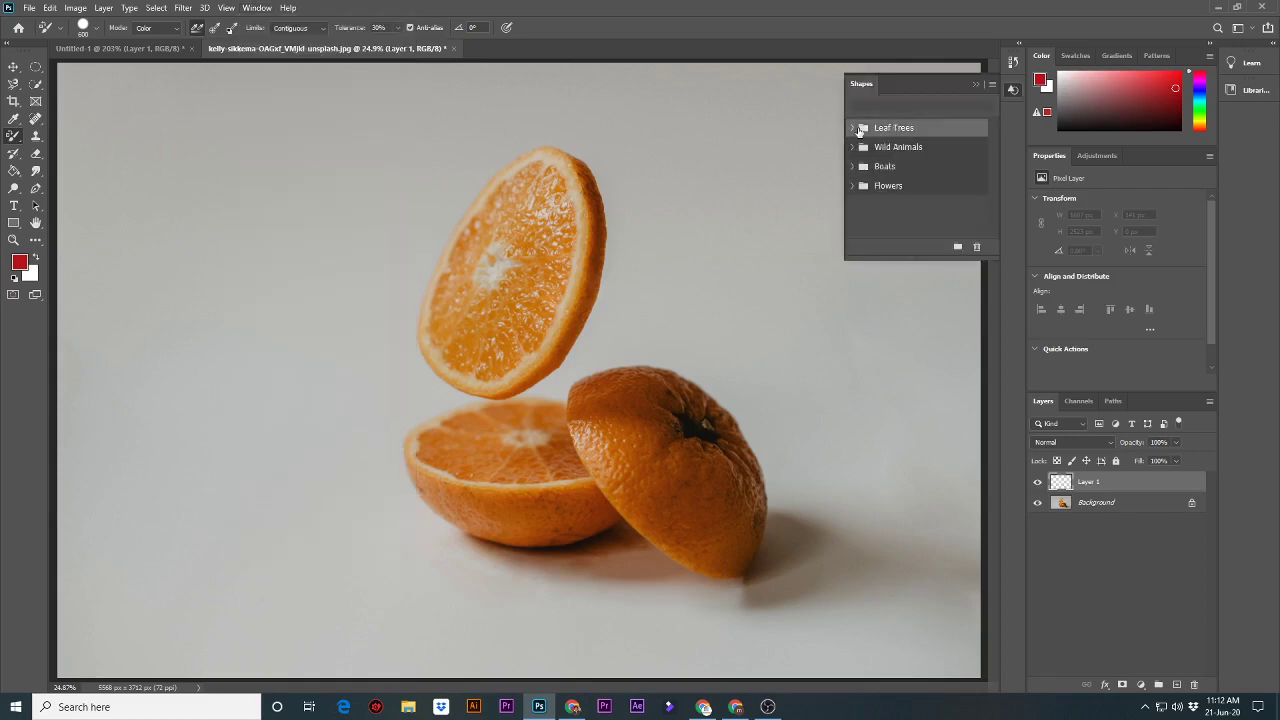
pyautogui.click(852, 127)
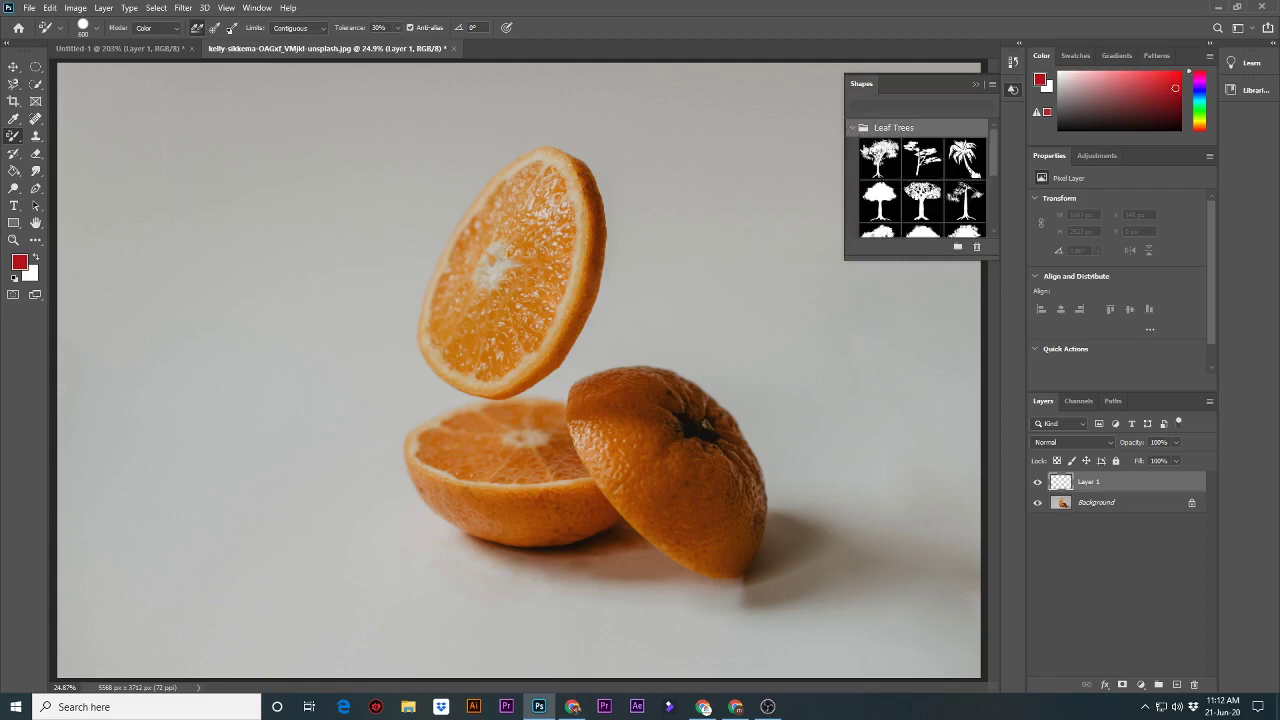
pyautogui.scroll(-1, 910, 160)
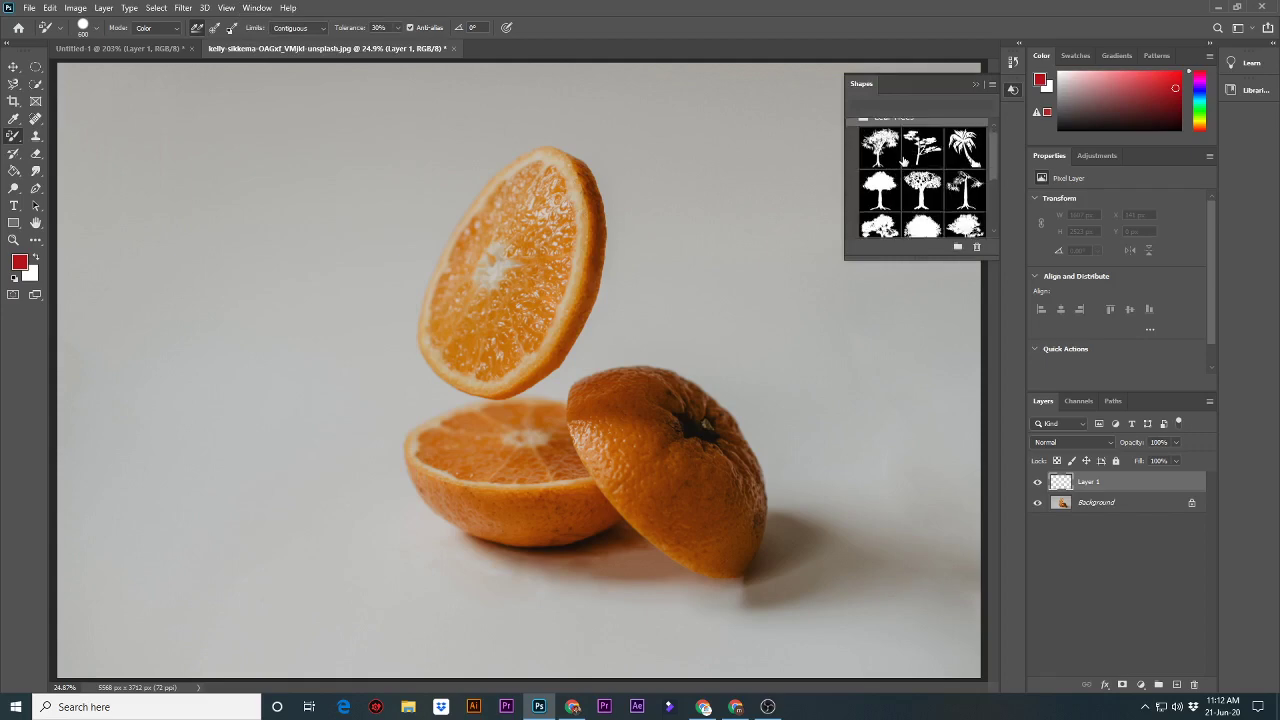
pyautogui.scroll(-1, 910, 160)
pyautogui.scroll(-1, 915, 155)
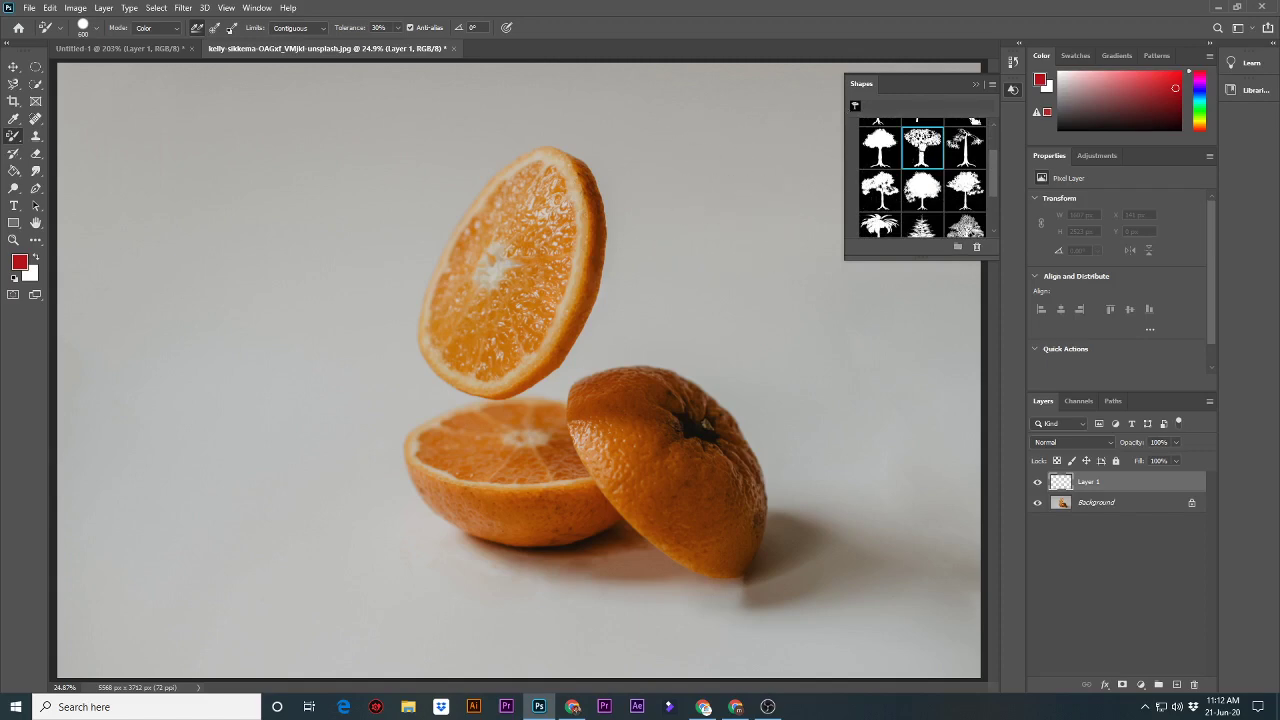
pyautogui.moveTo(922, 150); pyautogui.dragTo(729, 229)
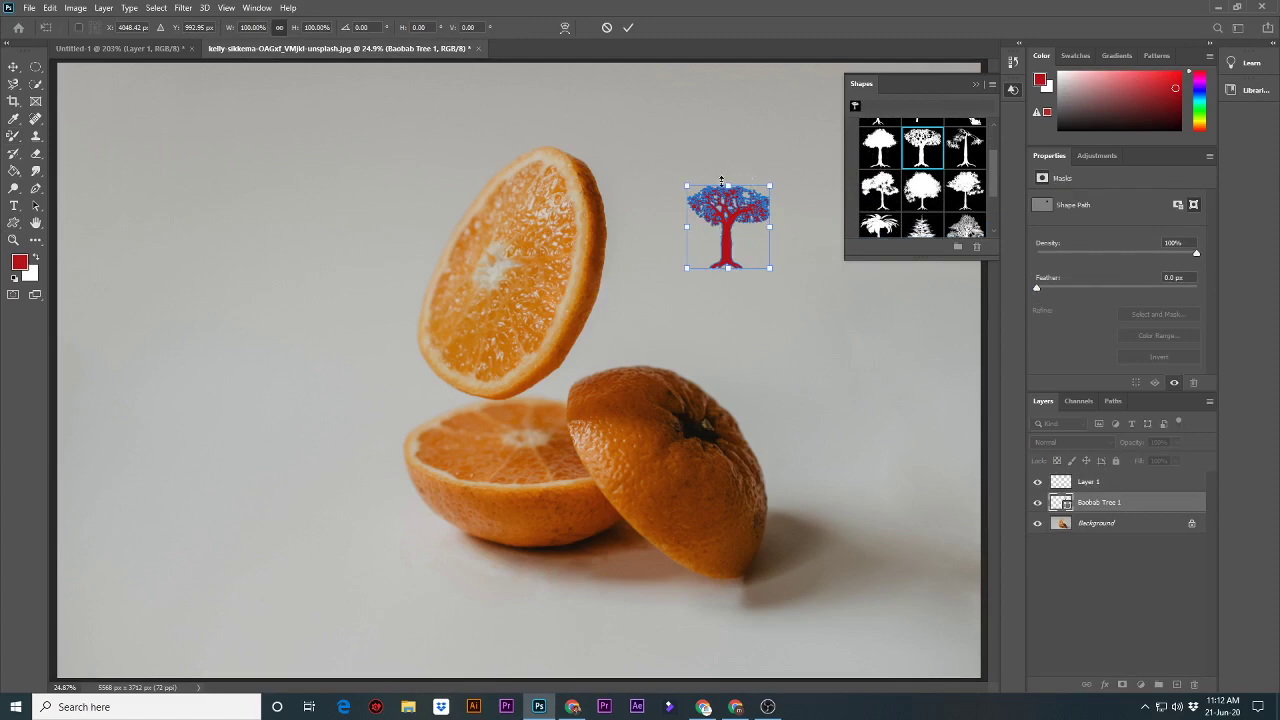
# Scale the baobab tree to about 205% and place a Bristle Brush Tree at the upper left.
pyautogui.moveTo(730, 181); pyautogui.dragTo(754, 95)
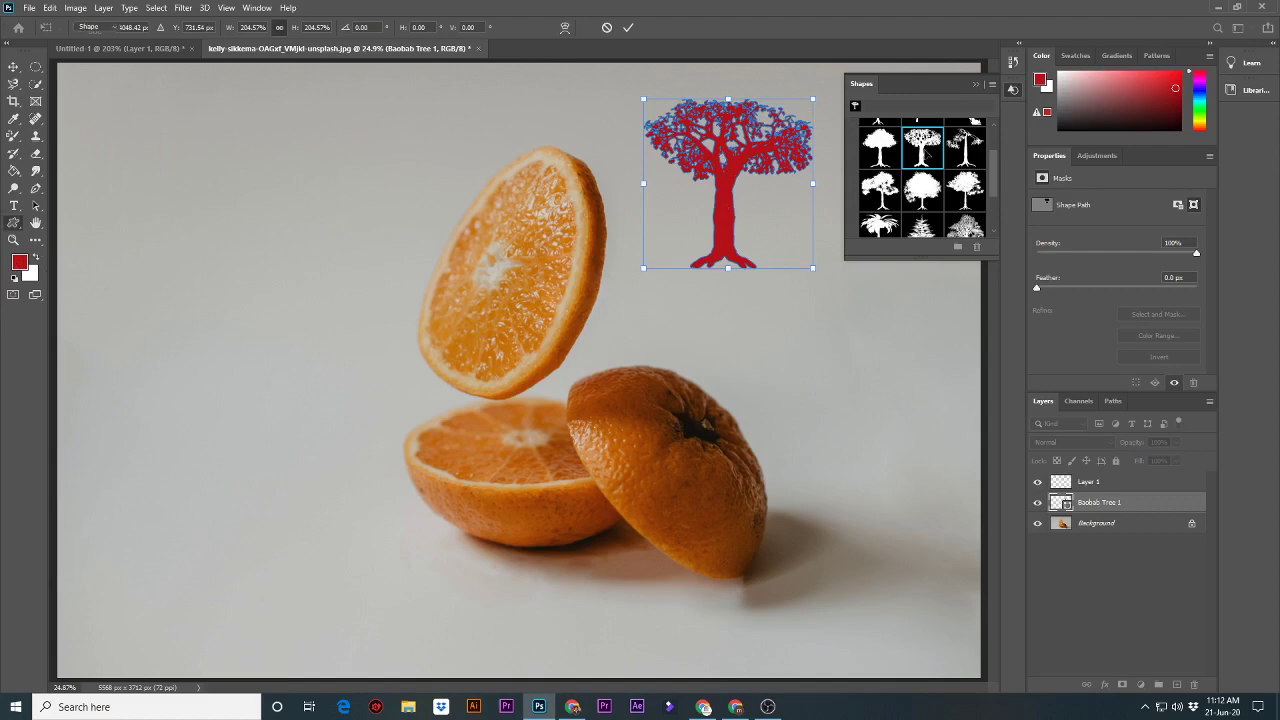
pyautogui.press('Return')
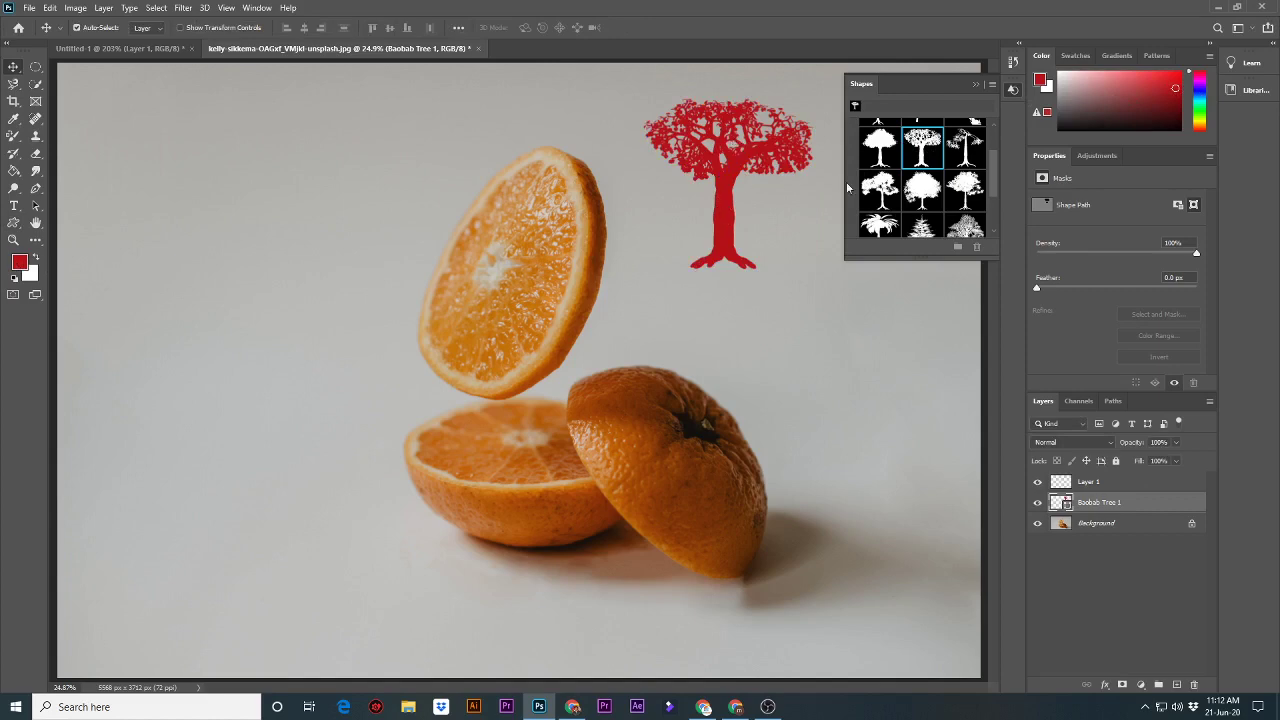
pyautogui.moveTo(965, 148)
pyautogui.mouseDown()
pyautogui.moveTo(845, 335)
pyautogui.moveTo(349, 207)
pyautogui.mouseUp()
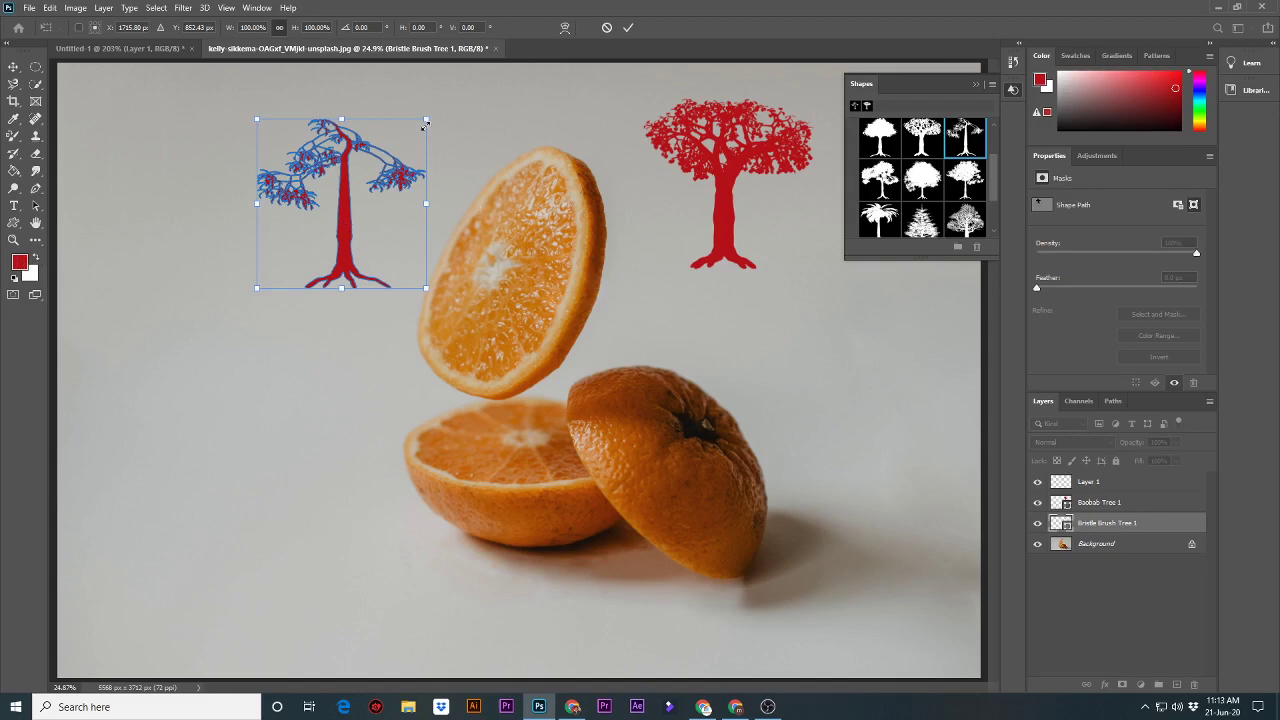
pyautogui.click(629, 28)
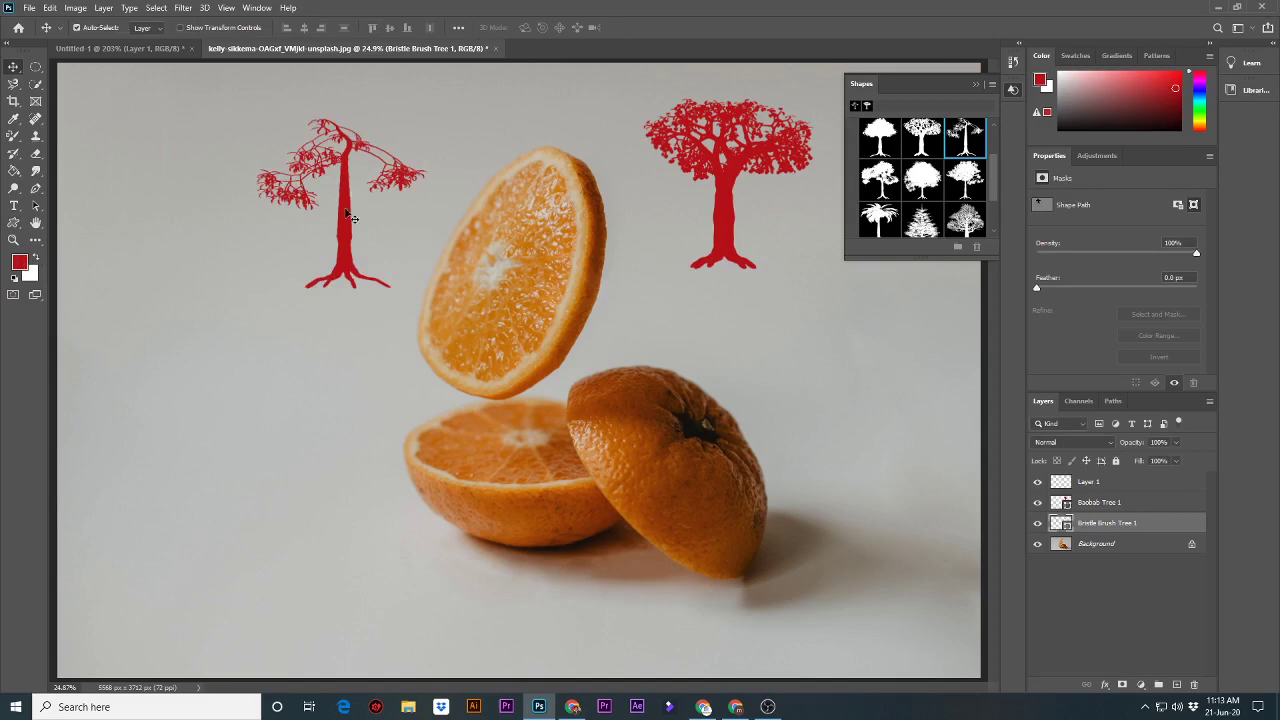
pyautogui.click(19, 263)
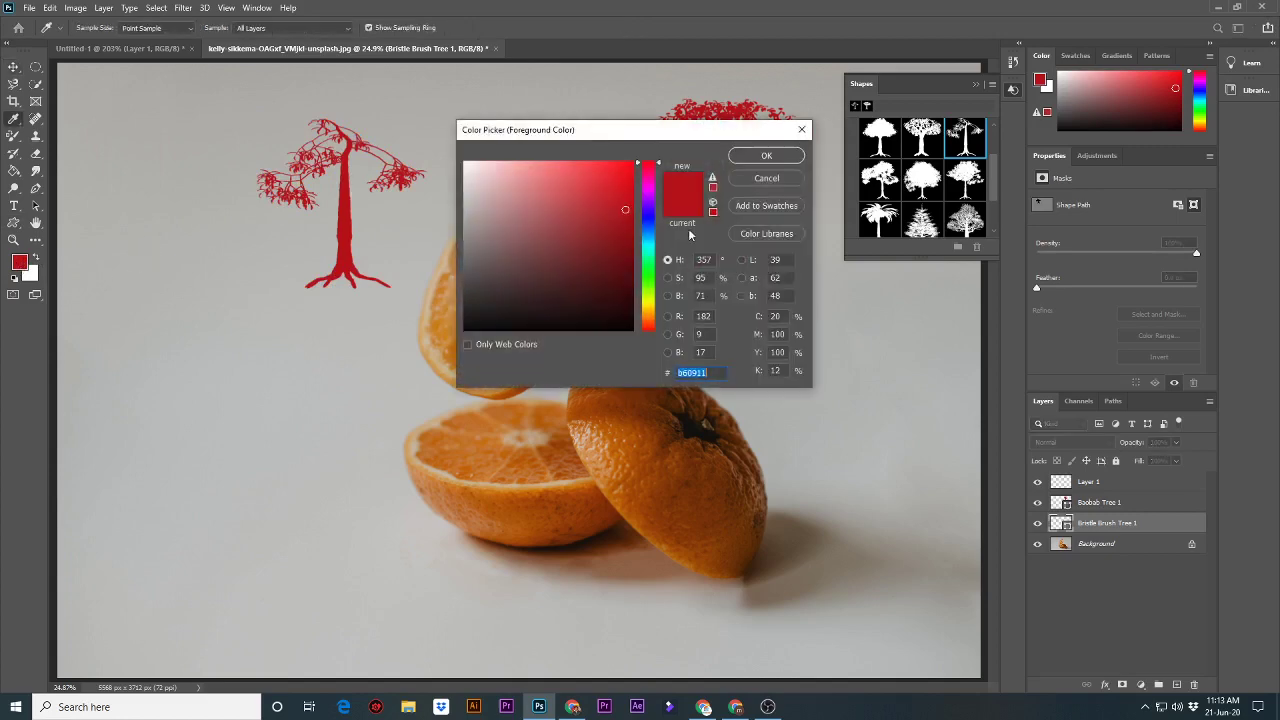
# Set the foreground colour to blue #2704ff.
pyautogui.moveTo(623, 210); pyautogui.dragTo(631, 147)
pyautogui.moveTo(648, 195); pyautogui.dragTo(654, 217)
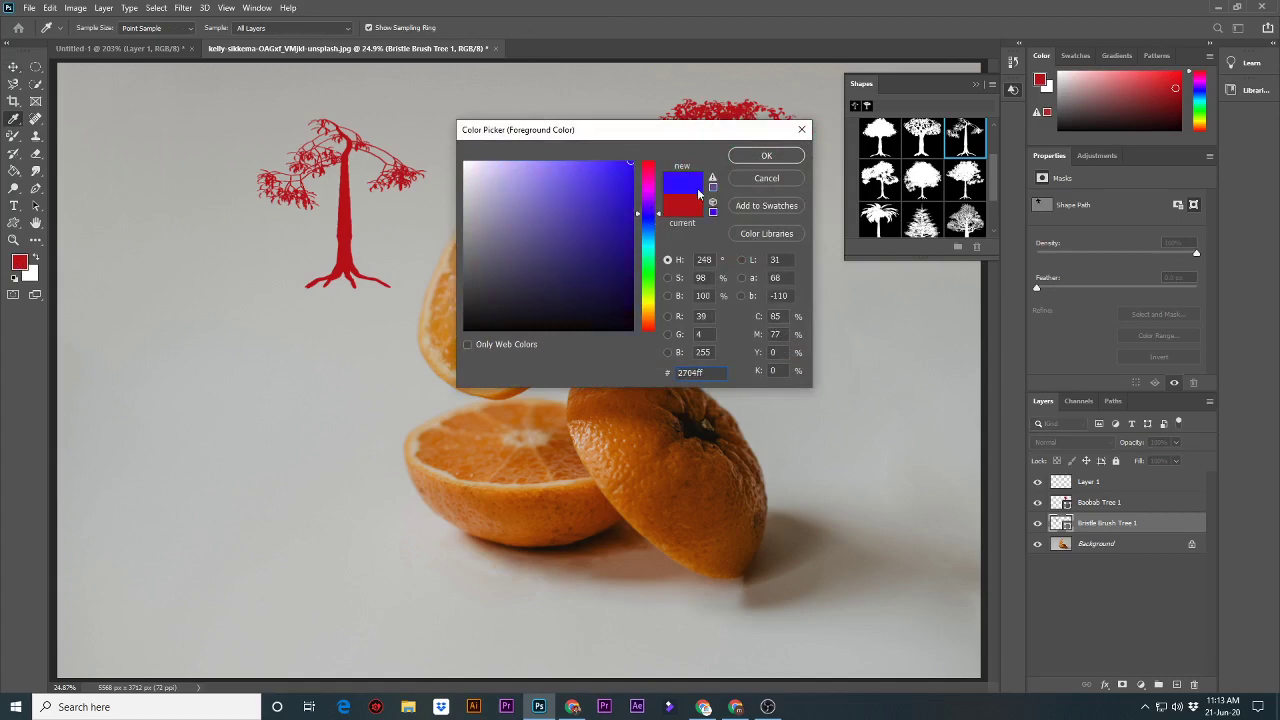
pyautogui.click(757, 160)
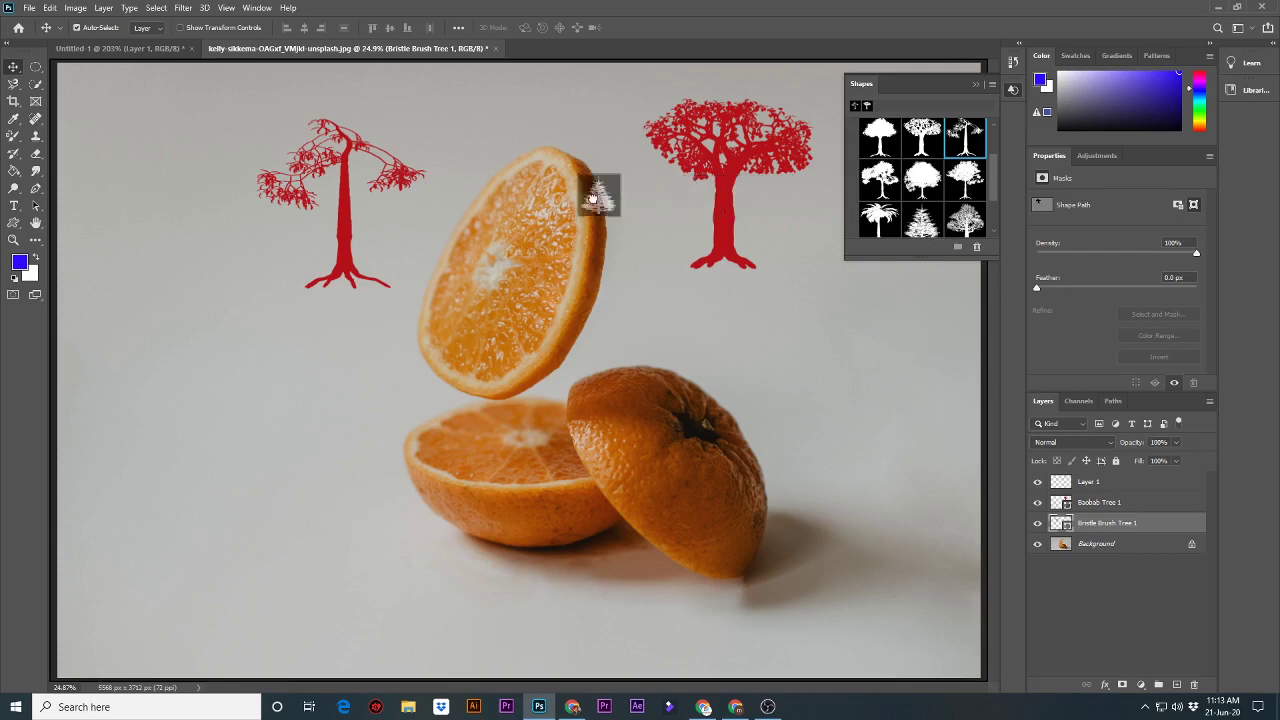
# Add a Dead Pine tree shape on the photo's left, scaled to 140.7%, and close Shapes.
pyautogui.moveTo(928, 226); pyautogui.dragTo(294, 327)
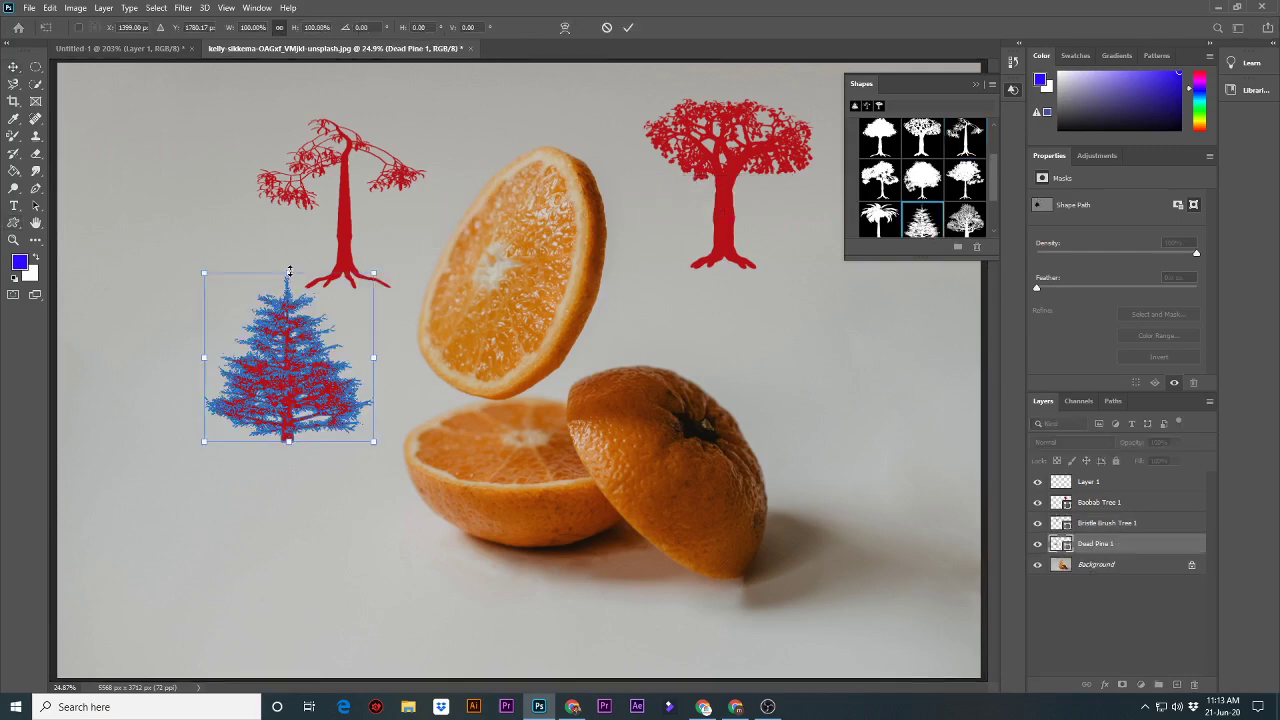
pyautogui.moveTo(289, 270); pyautogui.dragTo(289, 204)
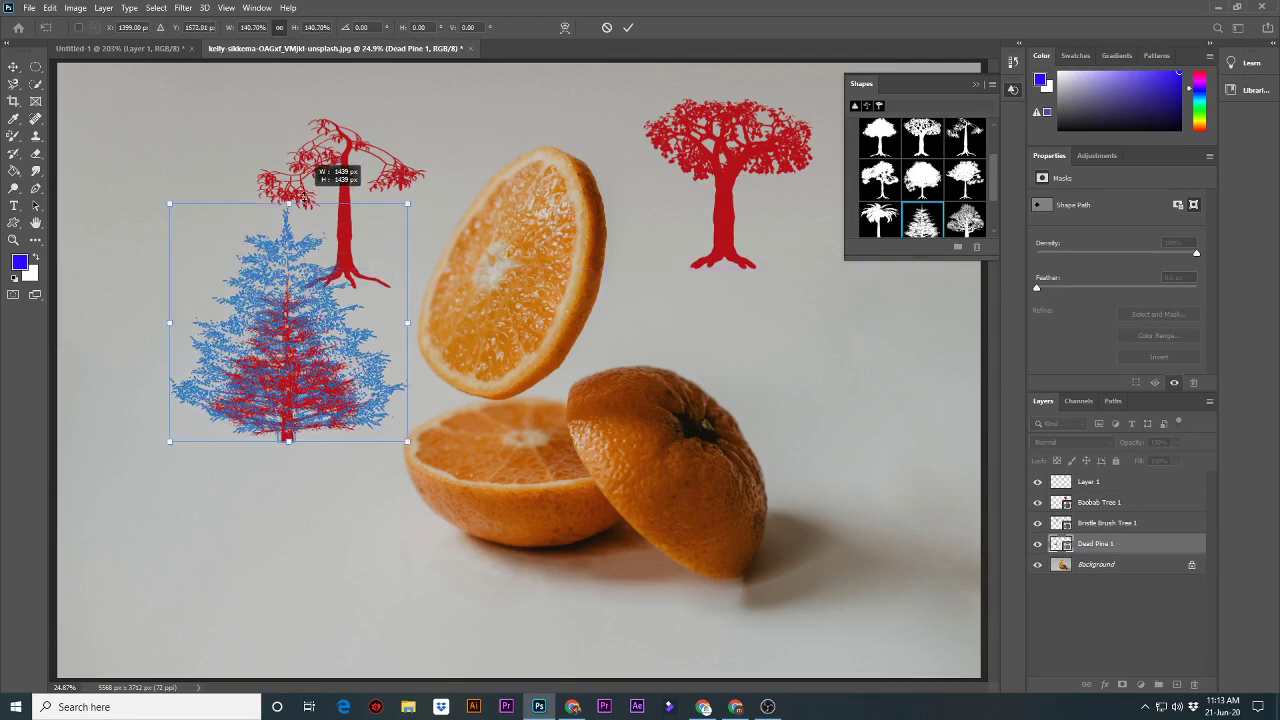
pyautogui.click(626, 28)
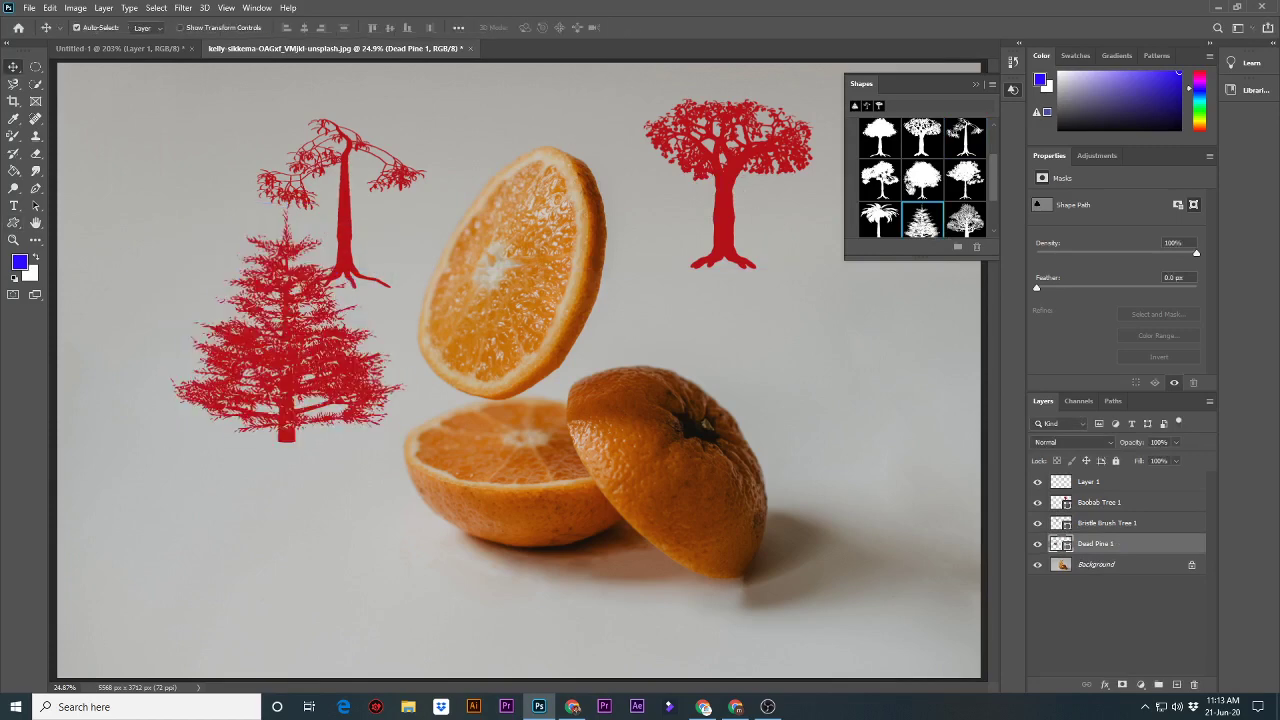
pyautogui.click(976, 85)
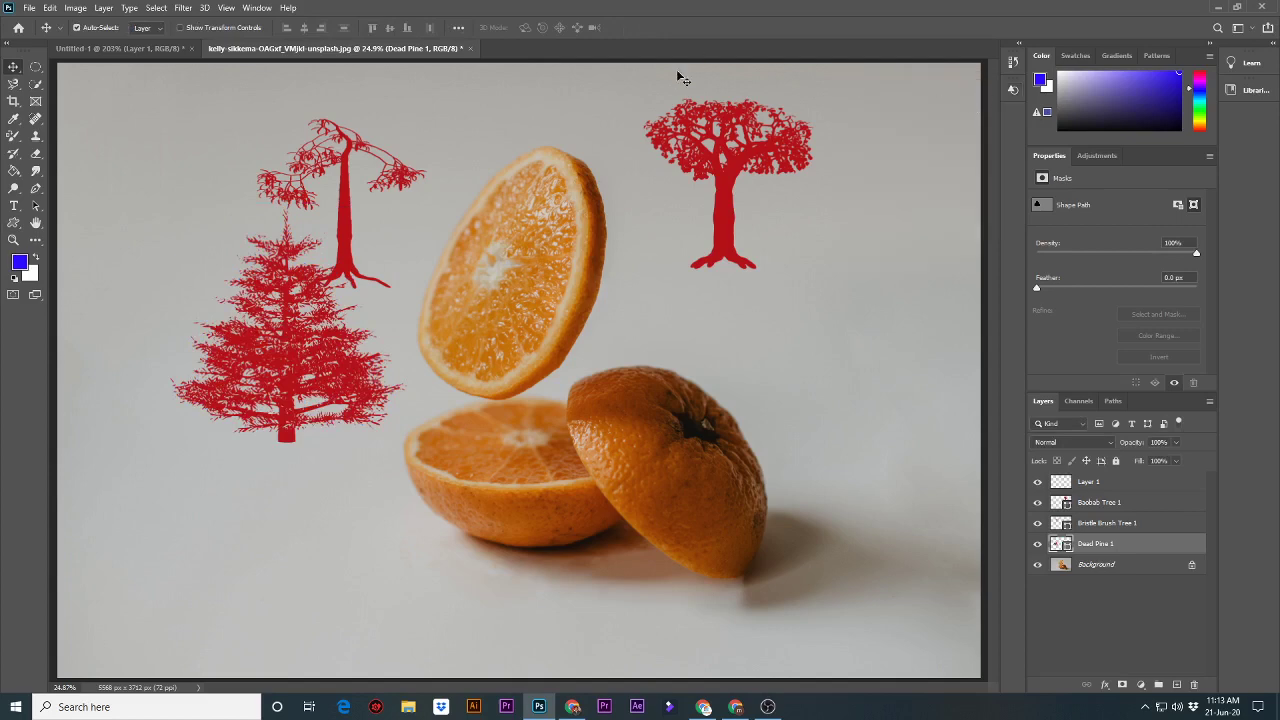
pyautogui.click(258, 8)
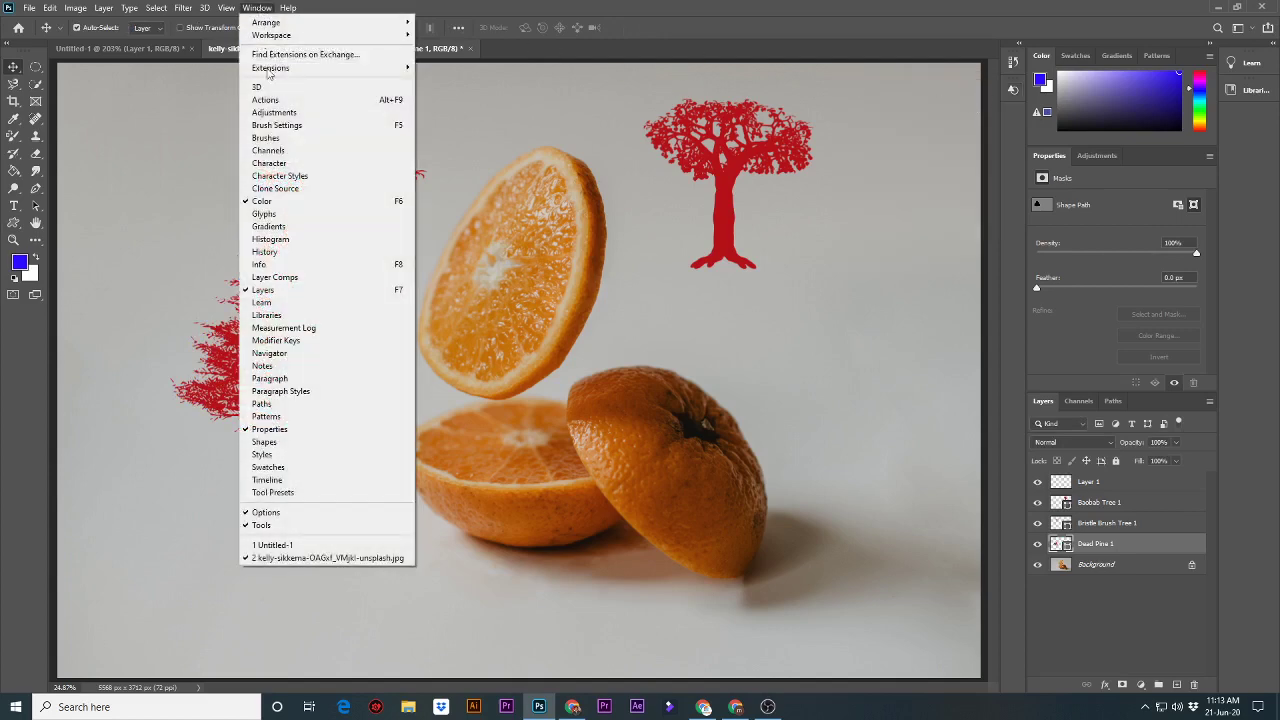
# Open the Styles panel, expand the Natural set, and dismiss the locked-layer error.
pyautogui.click(284, 455)
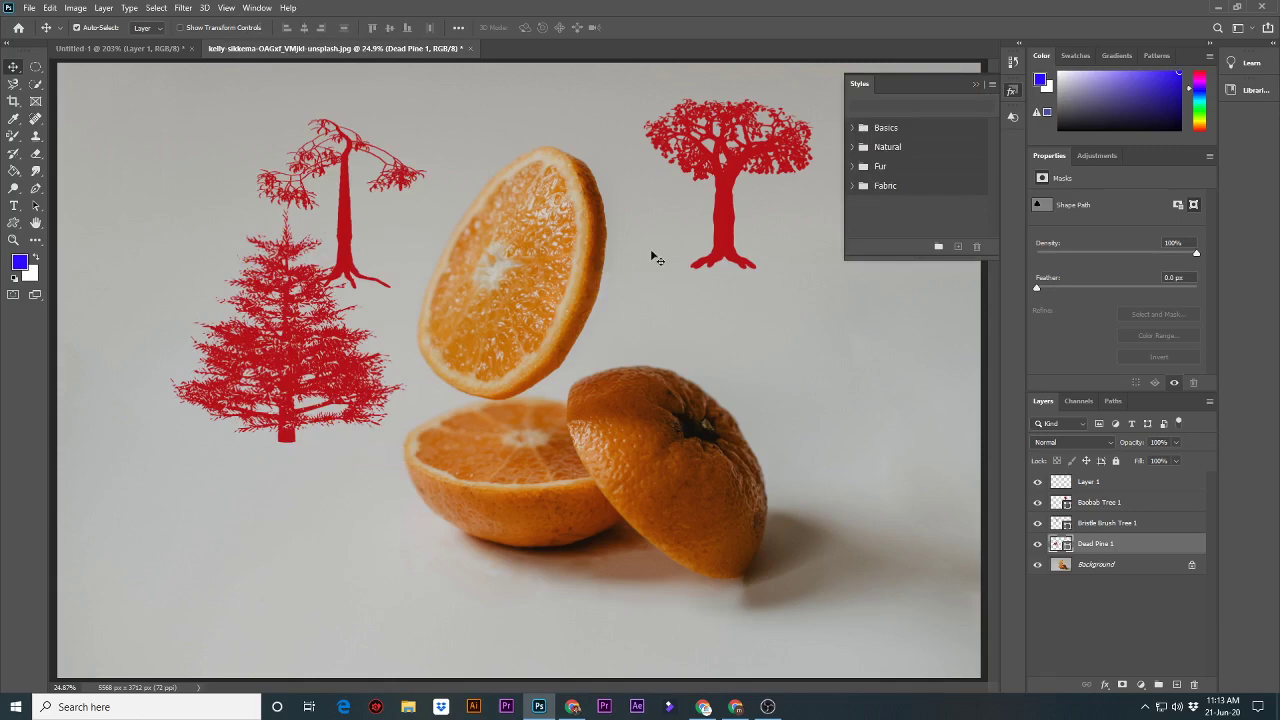
pyautogui.click(853, 128)
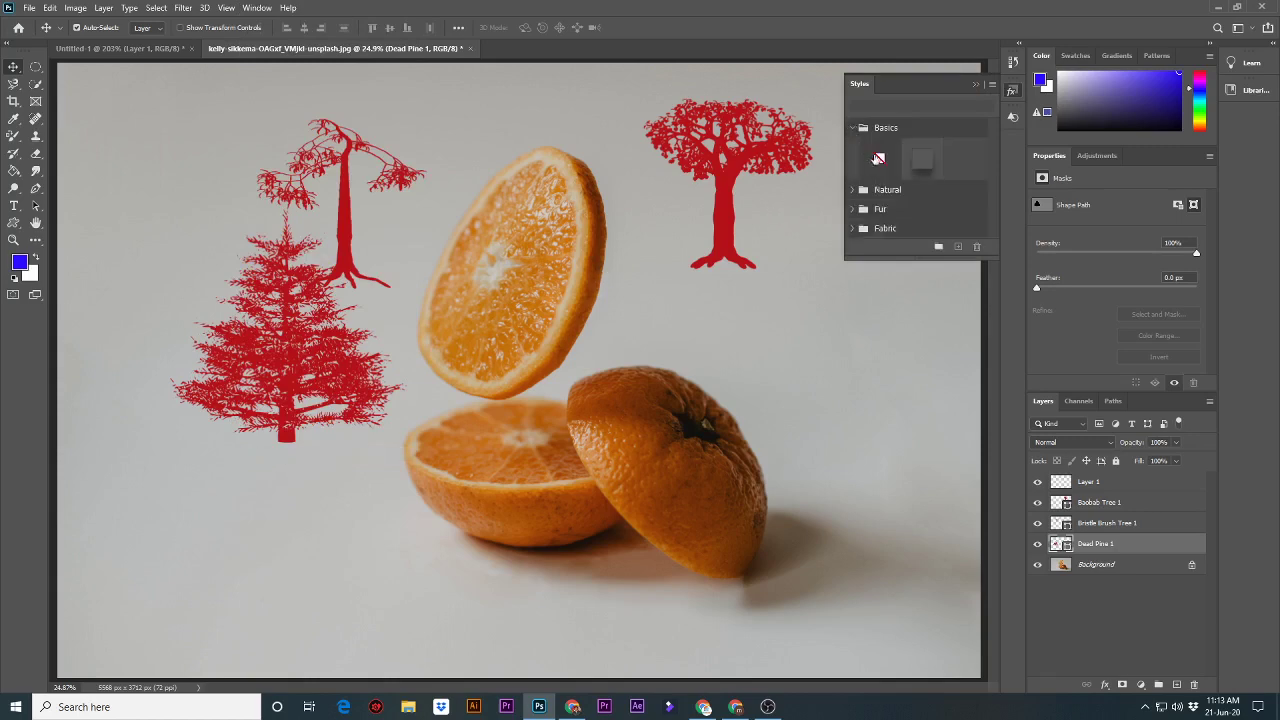
pyautogui.click(851, 128)
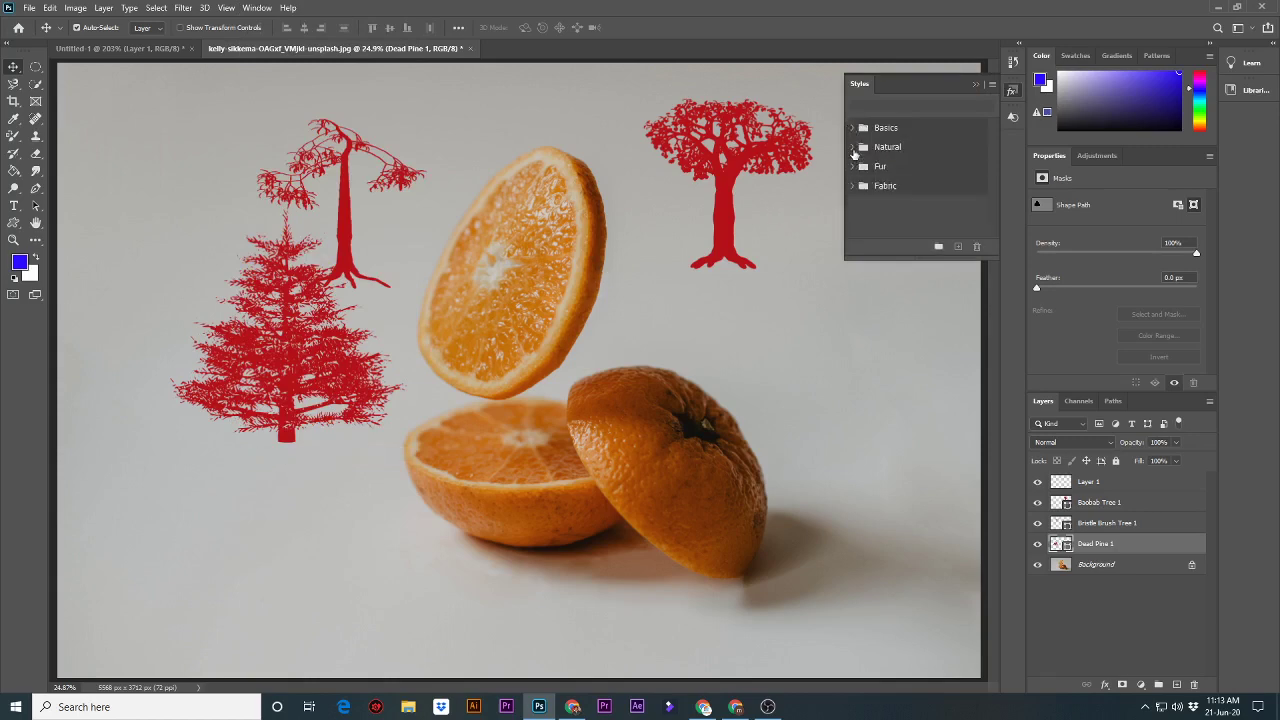
pyautogui.click(853, 146)
pyautogui.moveTo(880, 185); pyautogui.dragTo(806, 312)
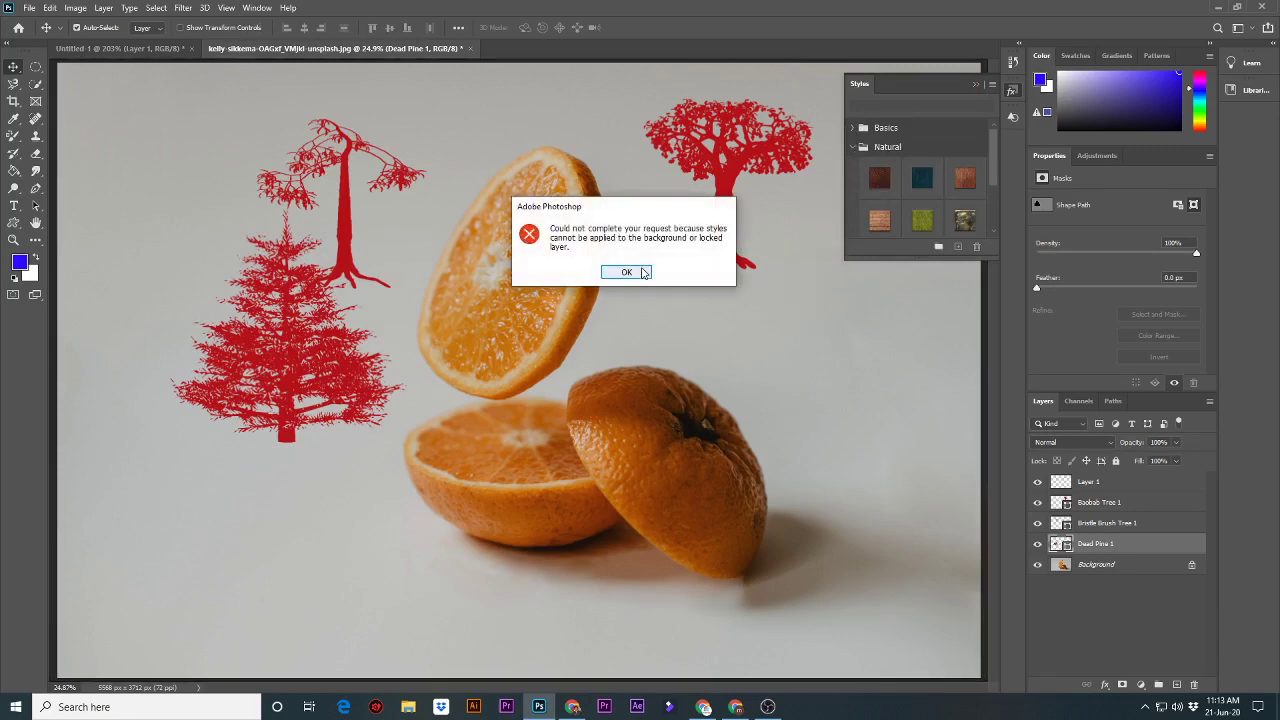
pyautogui.click(627, 272)
# Cluster the trees on the left: pine top-left, branchy tree beside it, Baobab below.
pyautogui.moveTo(740, 205); pyautogui.dragTo(706, 205)
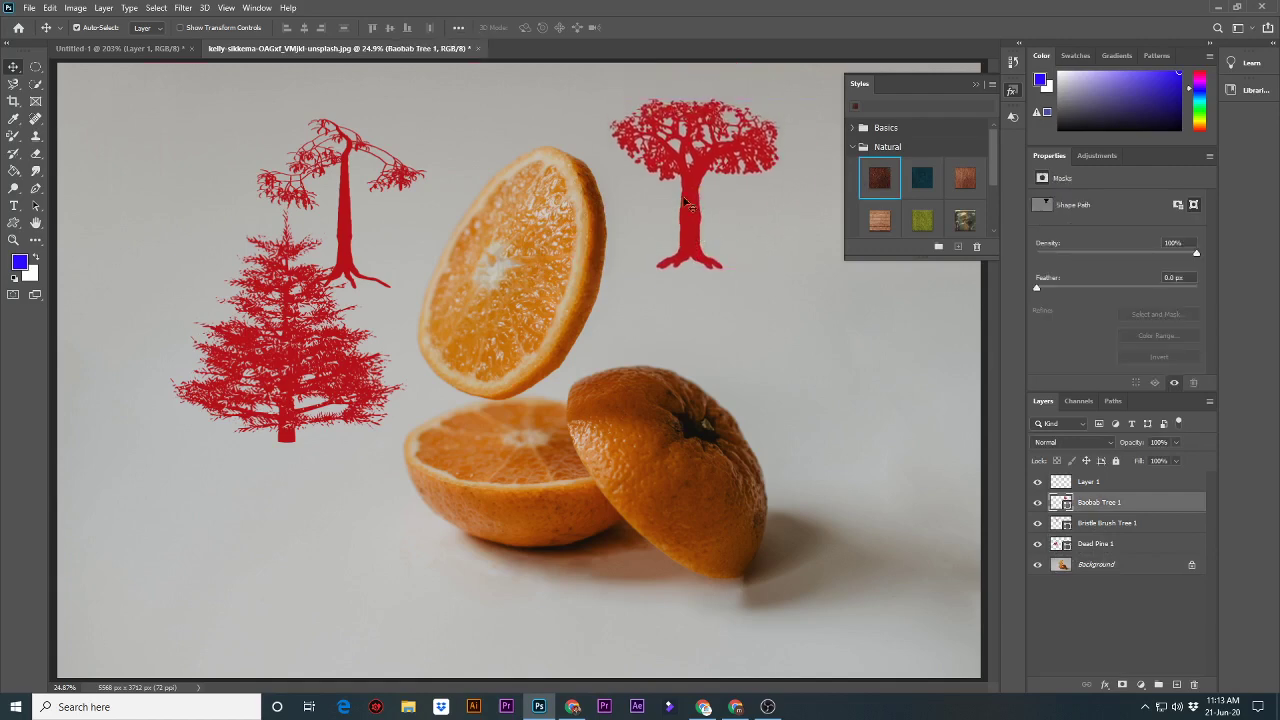
pyautogui.moveTo(352, 235); pyautogui.dragTo(432, 223)
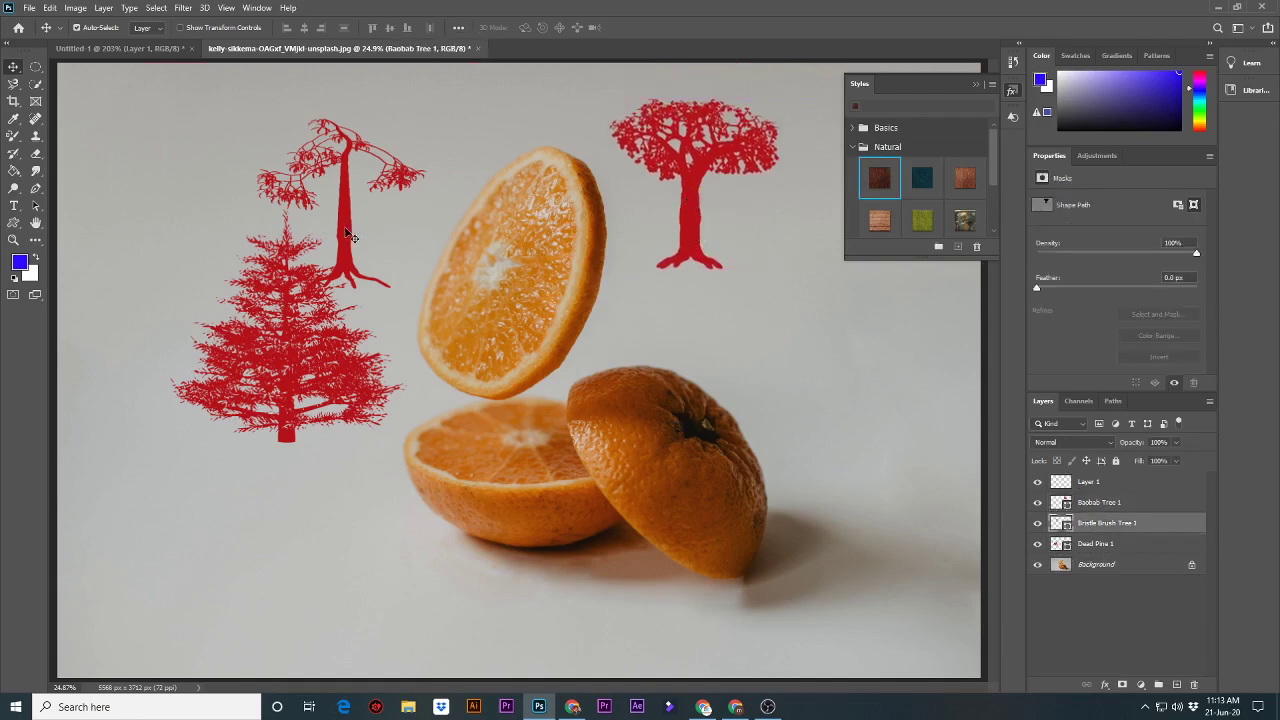
pyautogui.moveTo(283, 290); pyautogui.dragTo(189, 160)
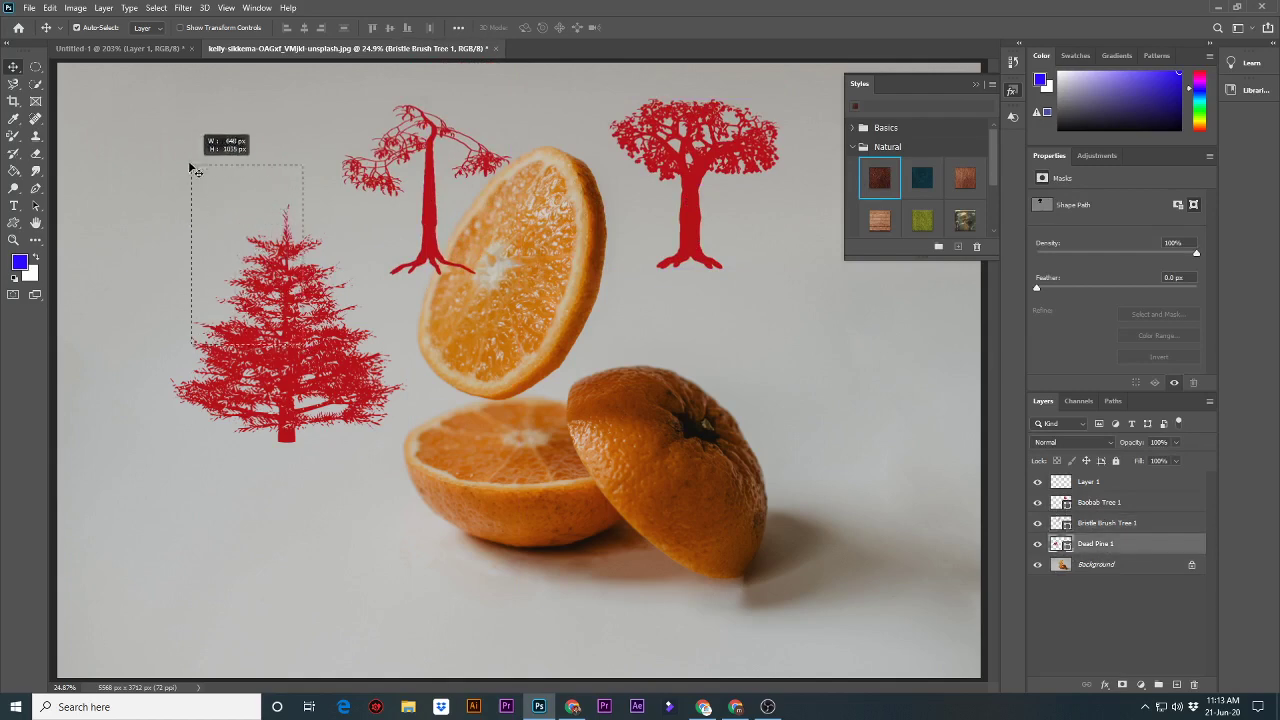
pyautogui.moveTo(283, 307)
pyautogui.mouseDown()
pyautogui.moveTo(226, 197)
pyautogui.moveTo(182, 161)
pyautogui.mouseUp()
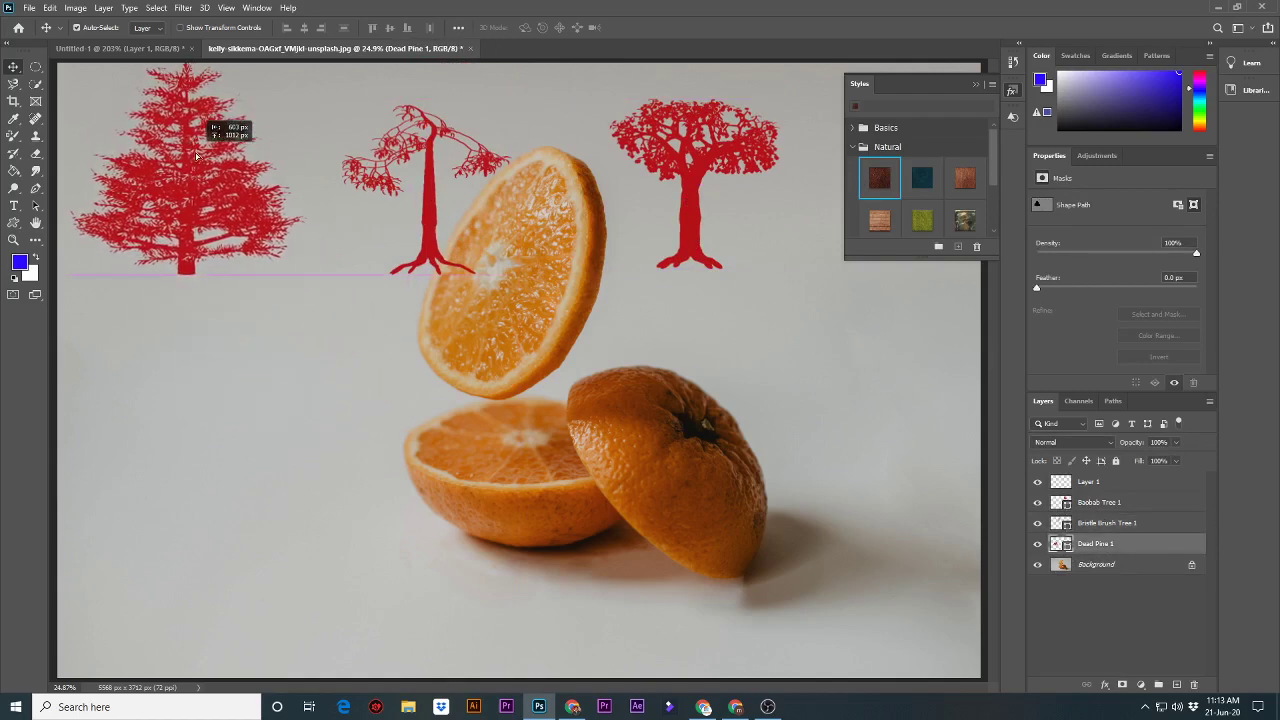
pyautogui.moveTo(430, 226); pyautogui.dragTo(359, 205)
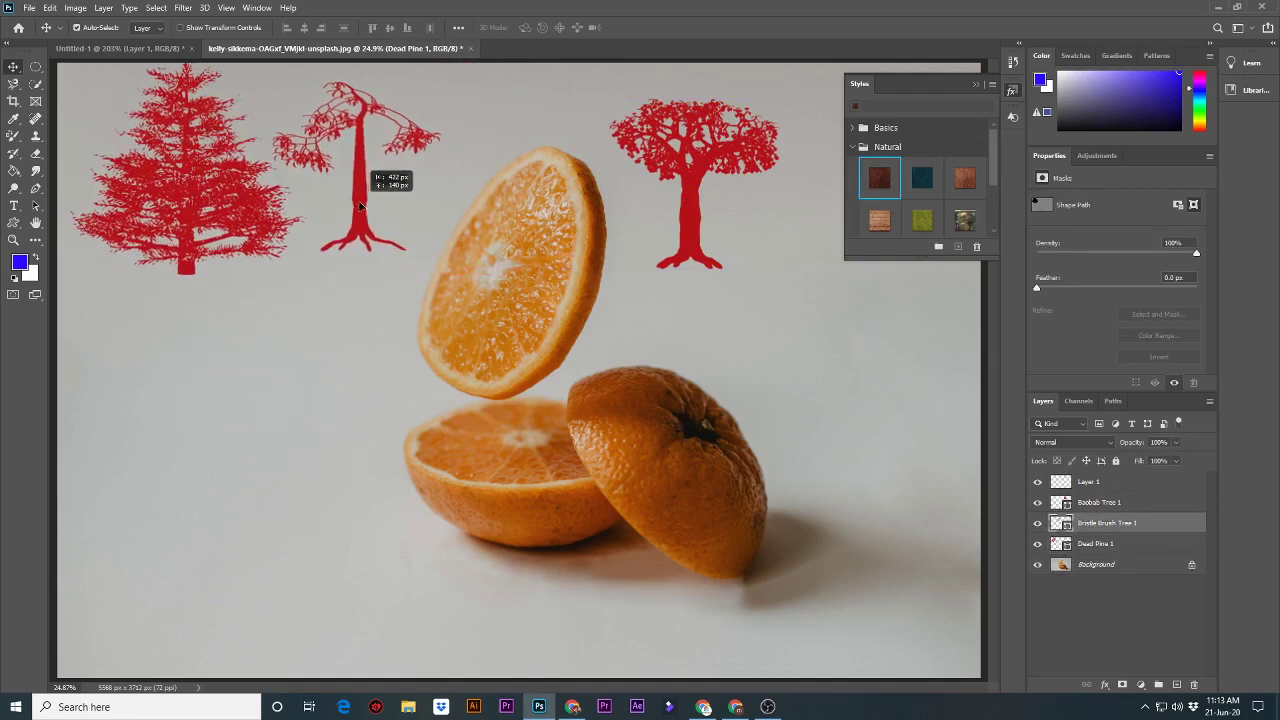
pyautogui.moveTo(688, 230); pyautogui.dragTo(170, 412)
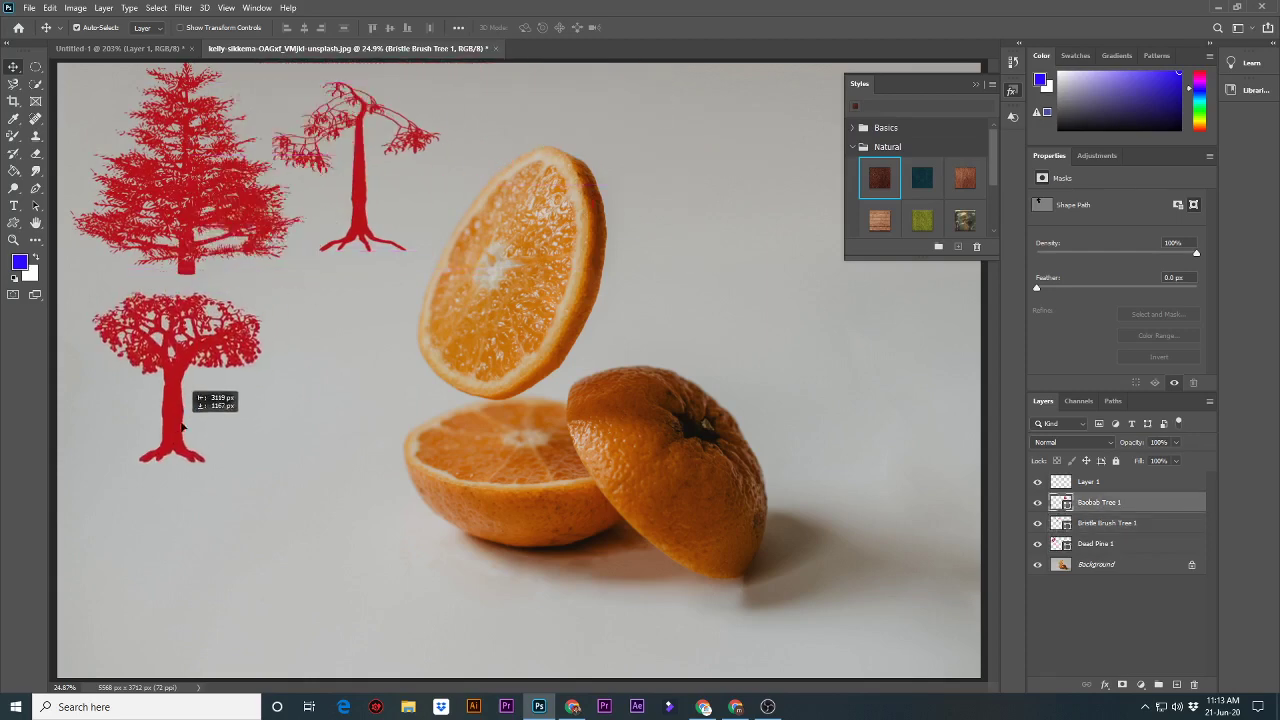
# Give the Baobab a brown textured Natural style, toggling its Stroke, overlay and shadow effects.
pyautogui.click(969, 178)
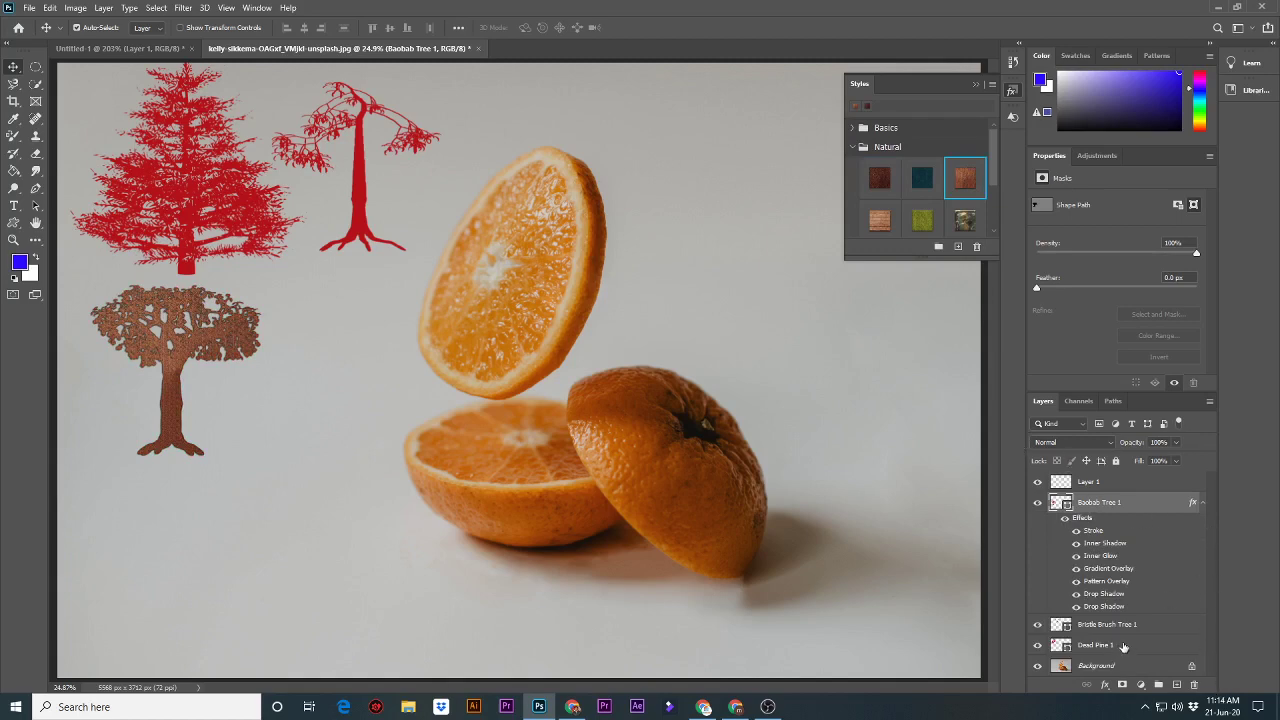
pyautogui.click(1076, 531)
pyautogui.click(1076, 580)
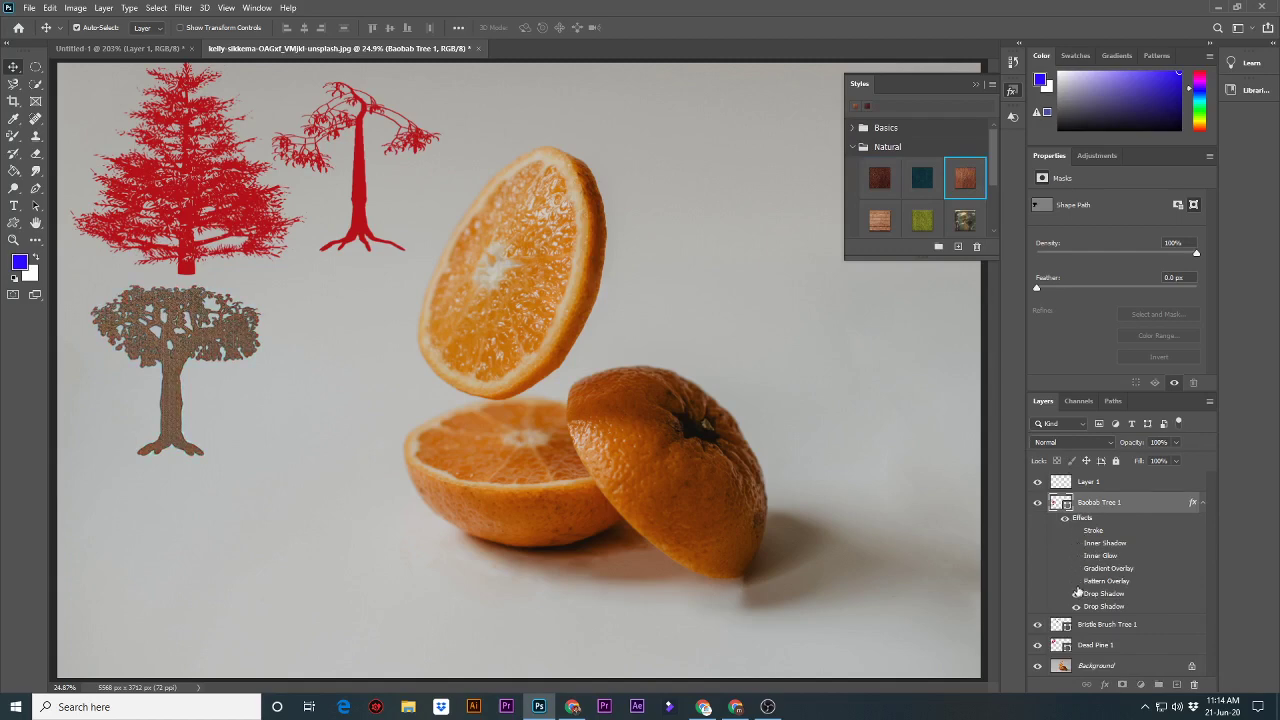
pyautogui.click(1076, 606)
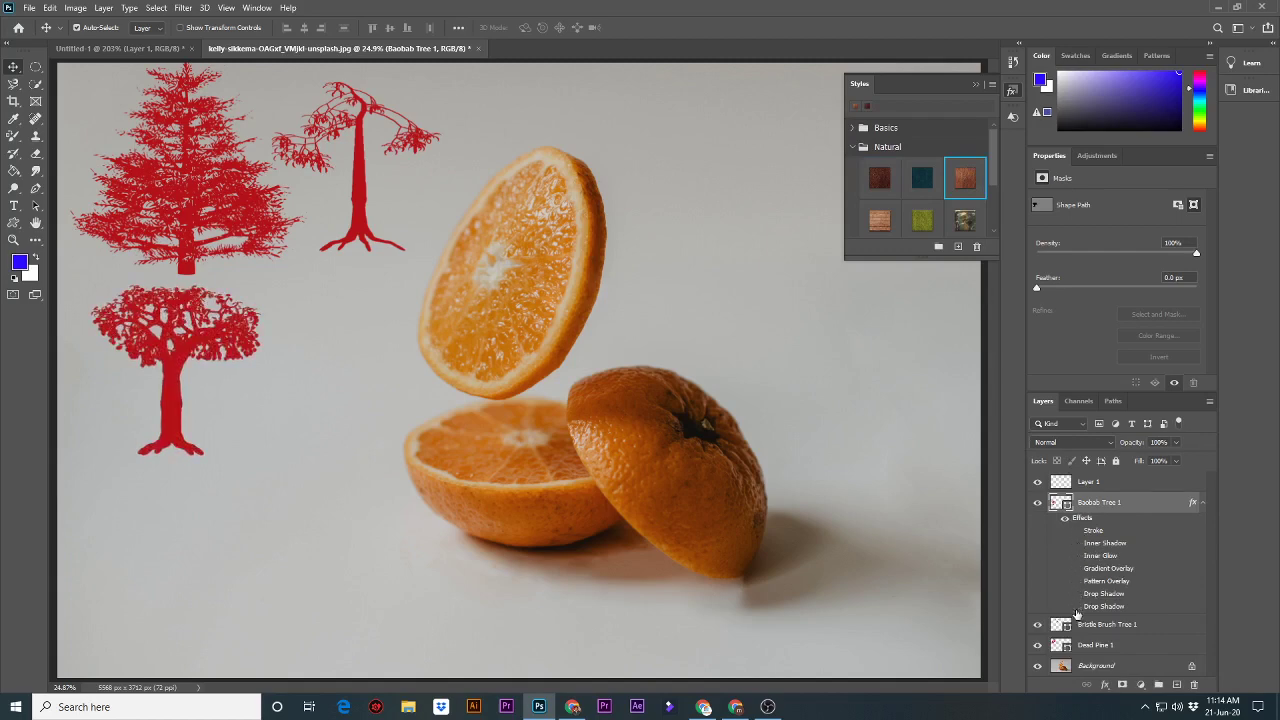
pyautogui.click(1076, 606)
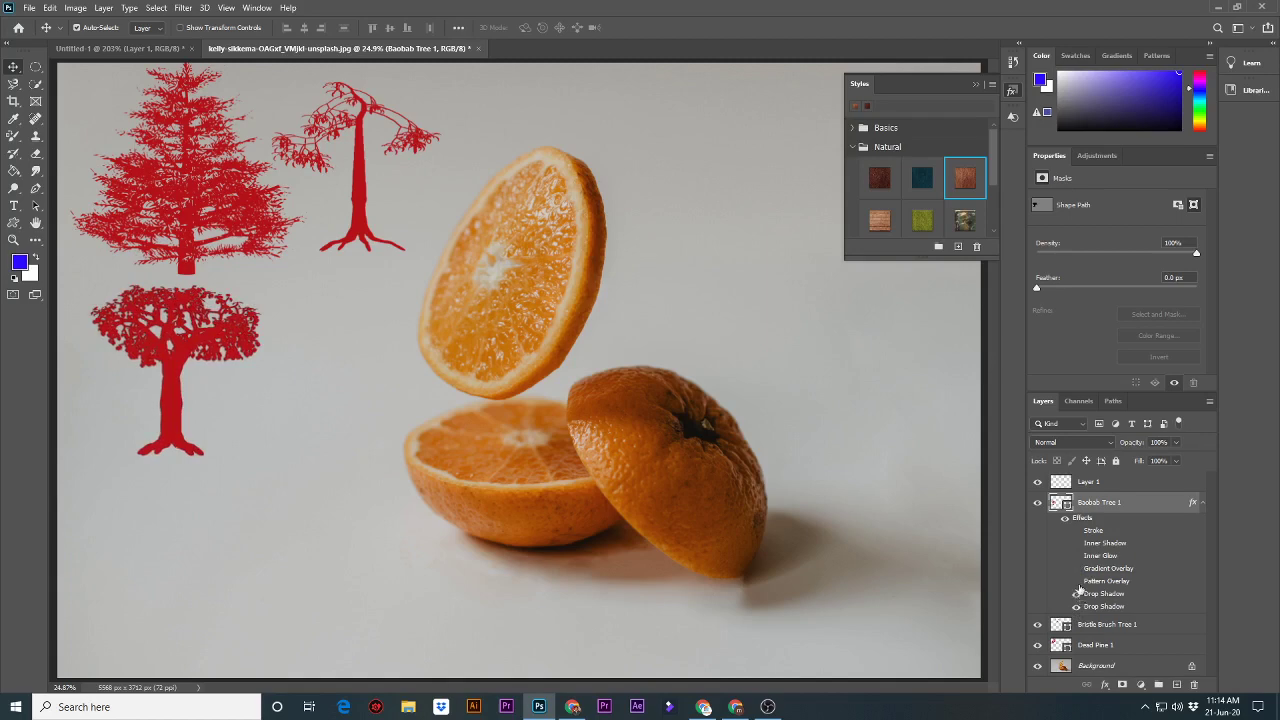
pyautogui.click(1076, 581)
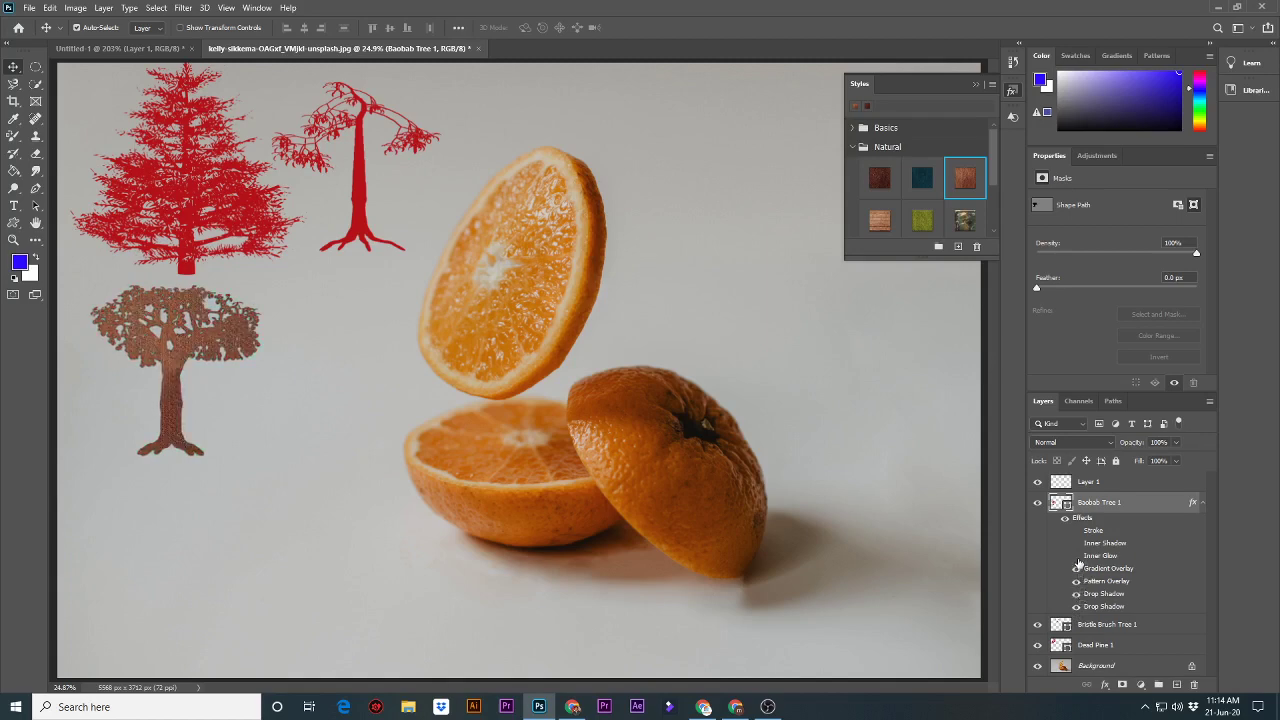
pyautogui.click(1076, 531)
# Give Dead Pine 1 the teal textured style and Bristle Brush Tree 1 the green one.
pyautogui.click(205, 200)
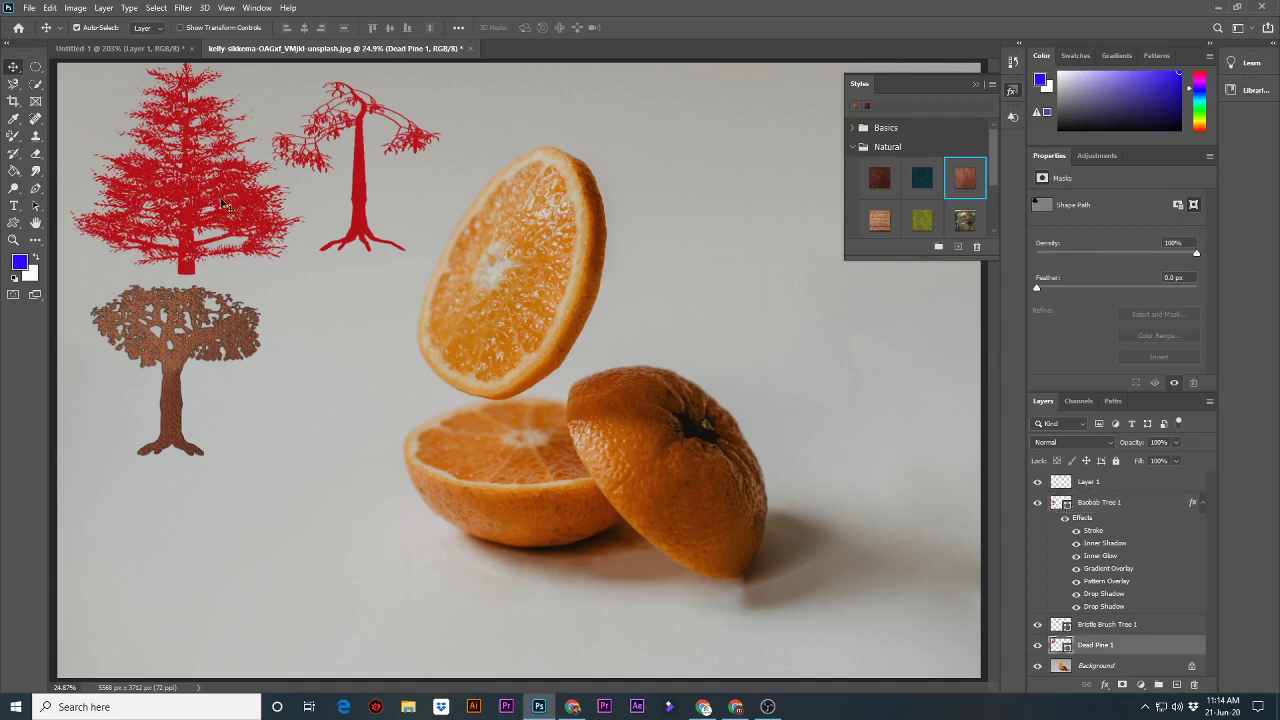
pyautogui.click(918, 187)
pyautogui.moveTo(918, 187); pyautogui.dragTo(363, 180)
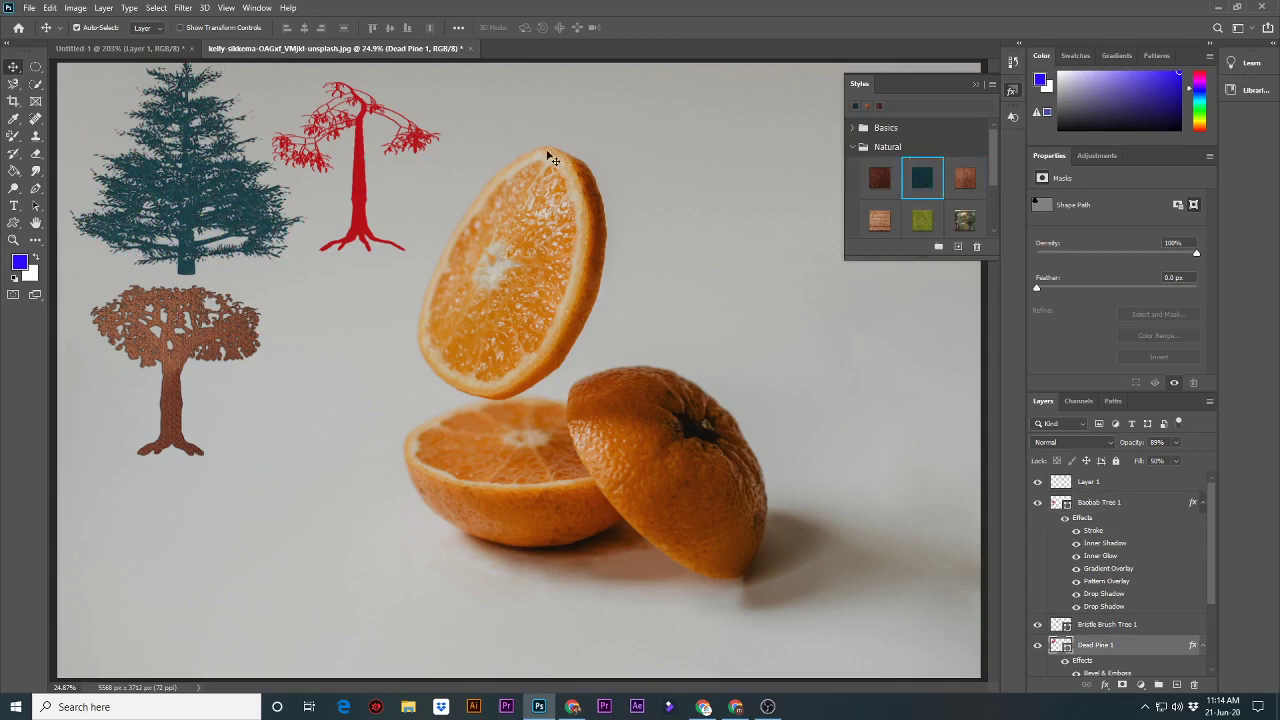
pyautogui.click(361, 196)
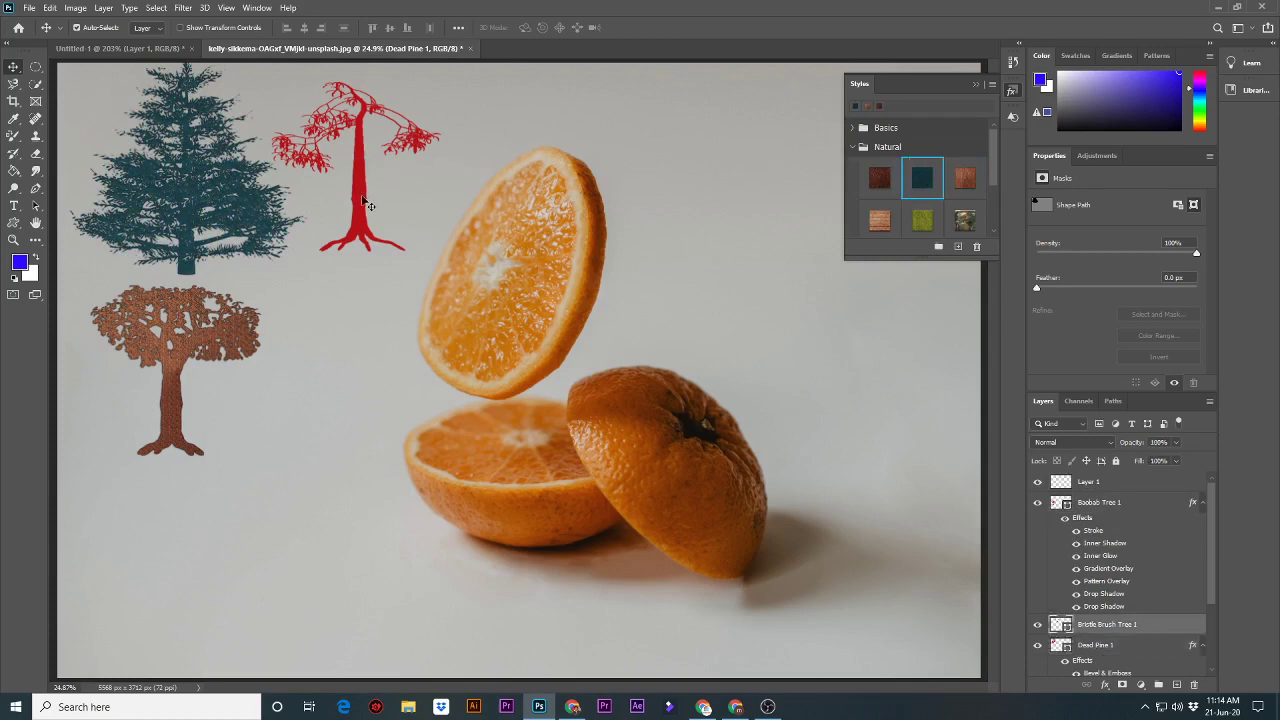
pyautogui.click(922, 220)
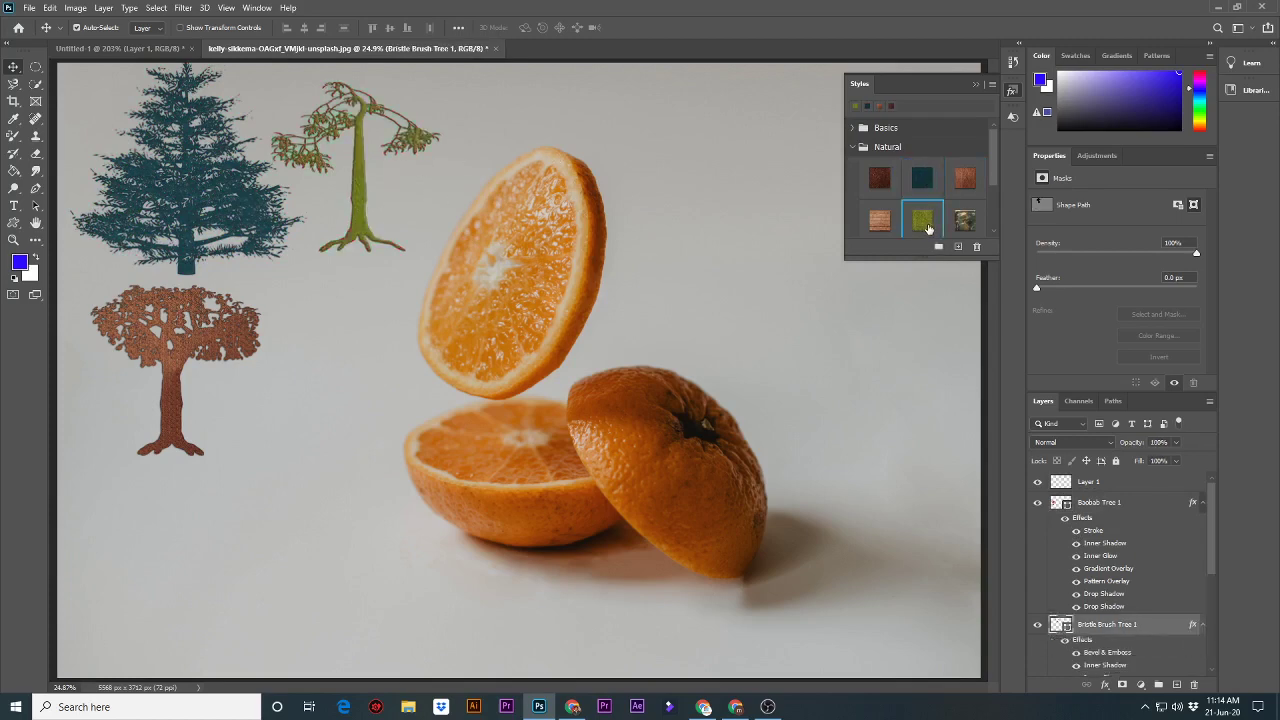
pyautogui.scroll(-1, 934, 210)
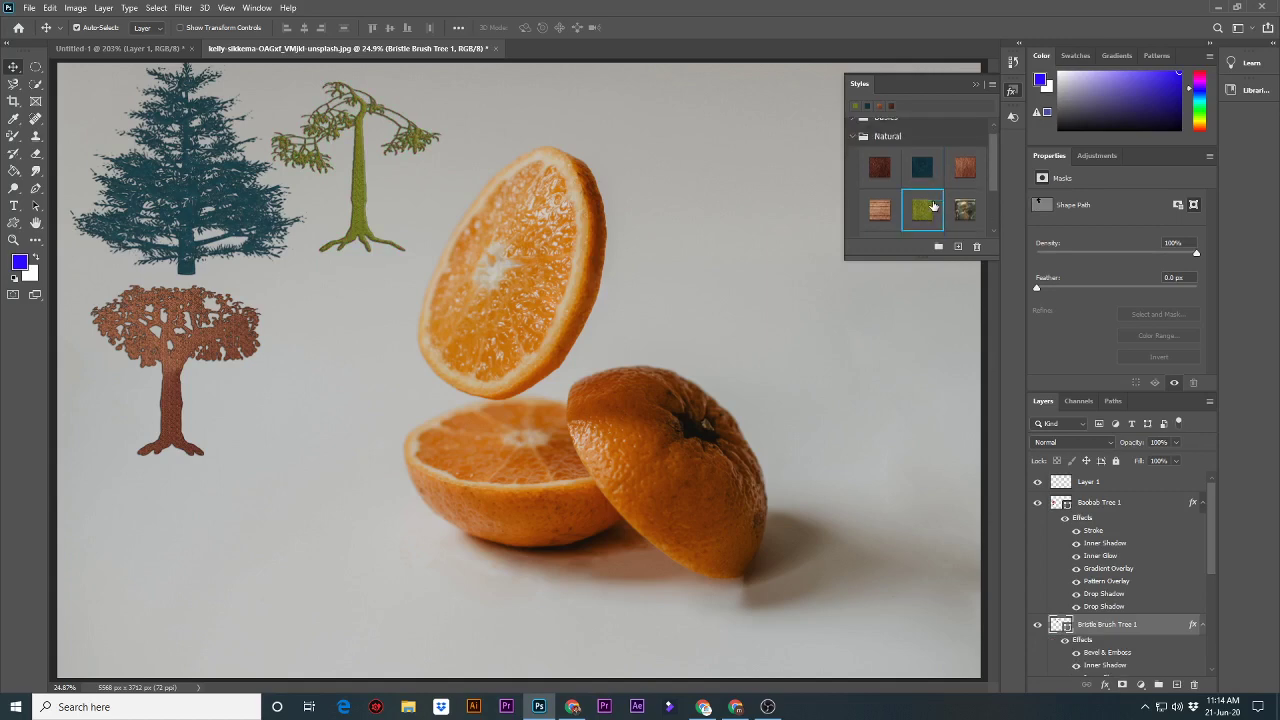
pyautogui.scroll(-1, 934, 210)
pyautogui.scroll(-1, 934, 210)
pyautogui.scroll(-1, 934, 210)
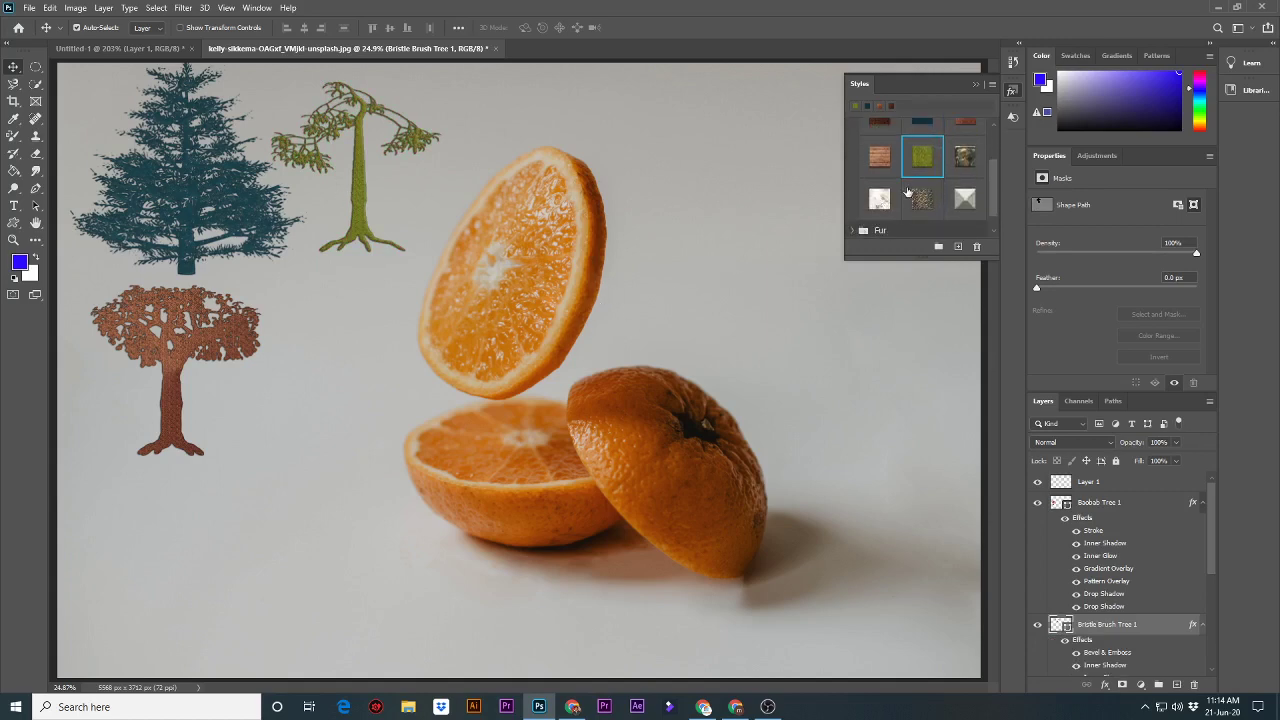
pyautogui.scroll(4, 908, 192)
# Open the tree Shapes panel from the Window menu and float it.
pyautogui.click(257, 8)
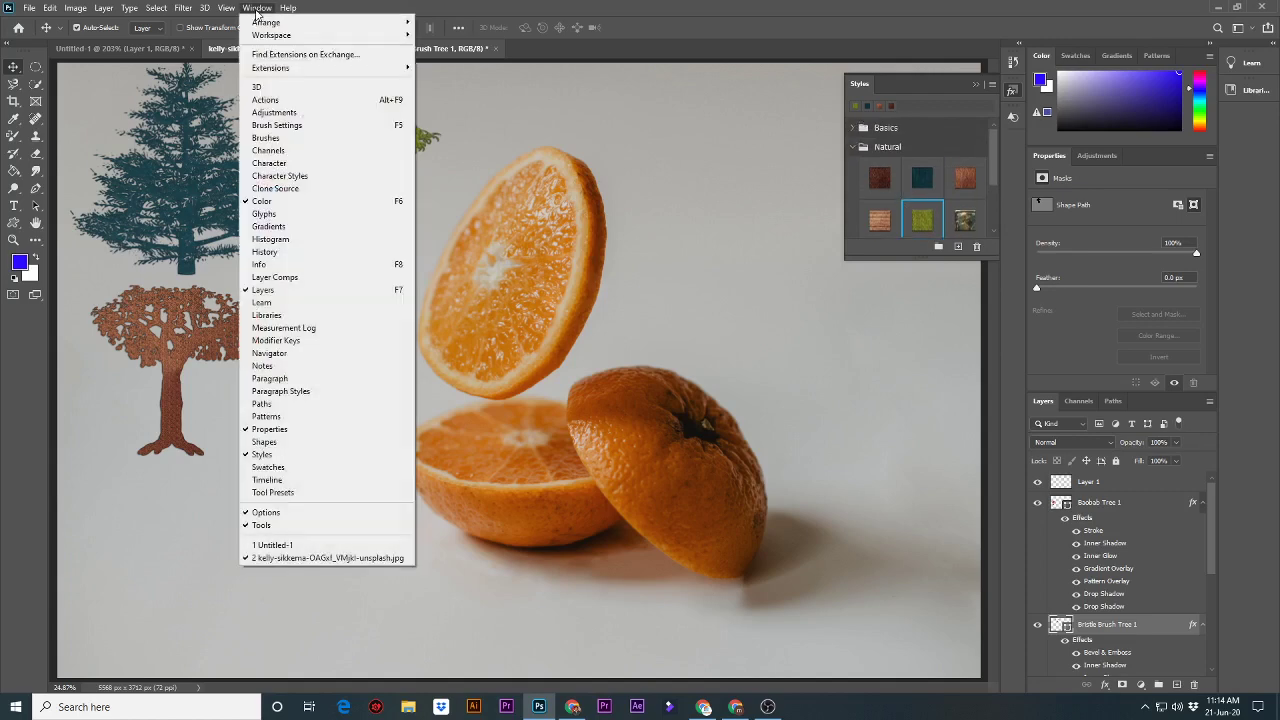
pyautogui.click(262, 443)
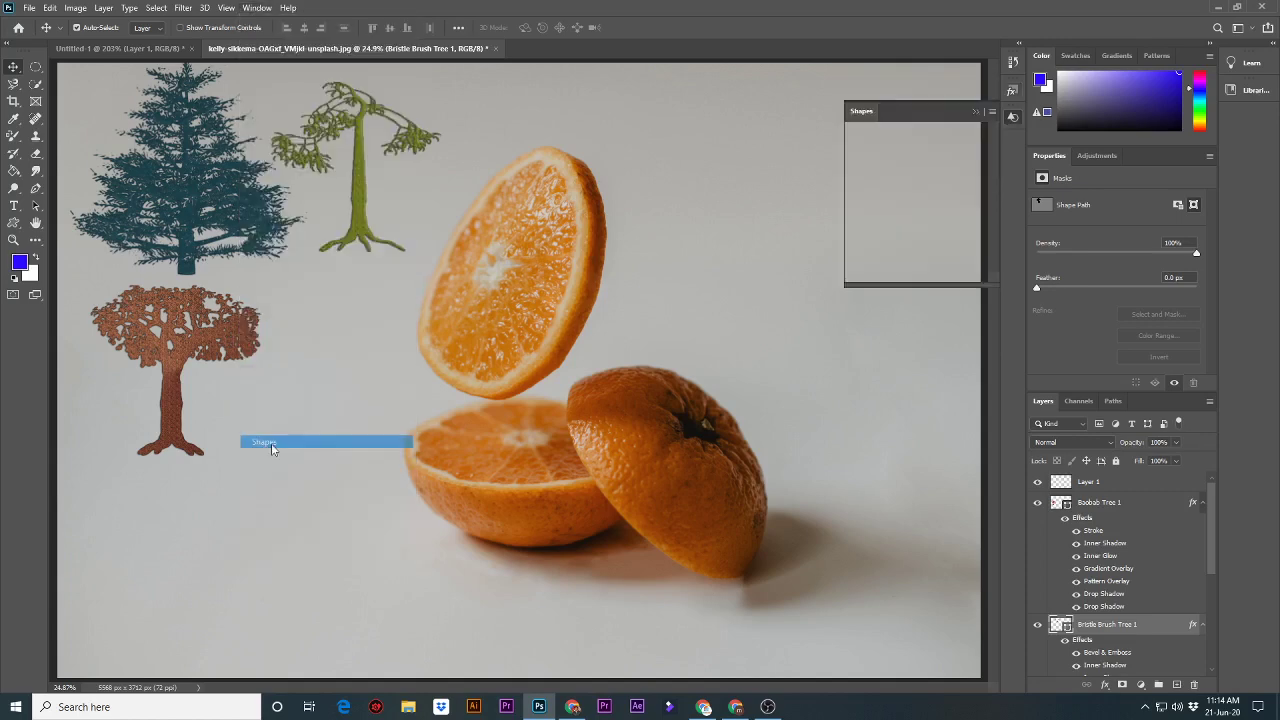
pyautogui.moveTo(925, 116)
pyautogui.mouseDown()
pyautogui.moveTo(772, 114)
pyautogui.moveTo(894, 99)
pyautogui.mouseUp()
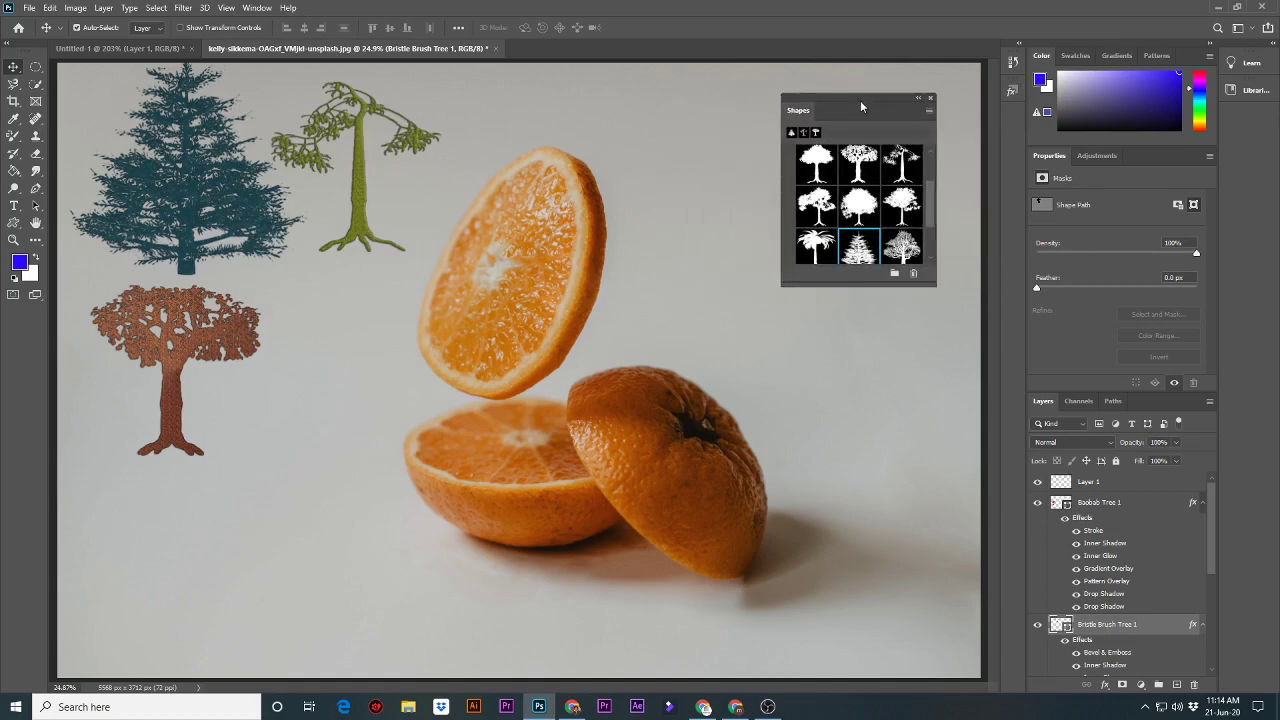
pyautogui.scroll(-2, 885, 188)
pyautogui.scroll(-1, 882, 192)
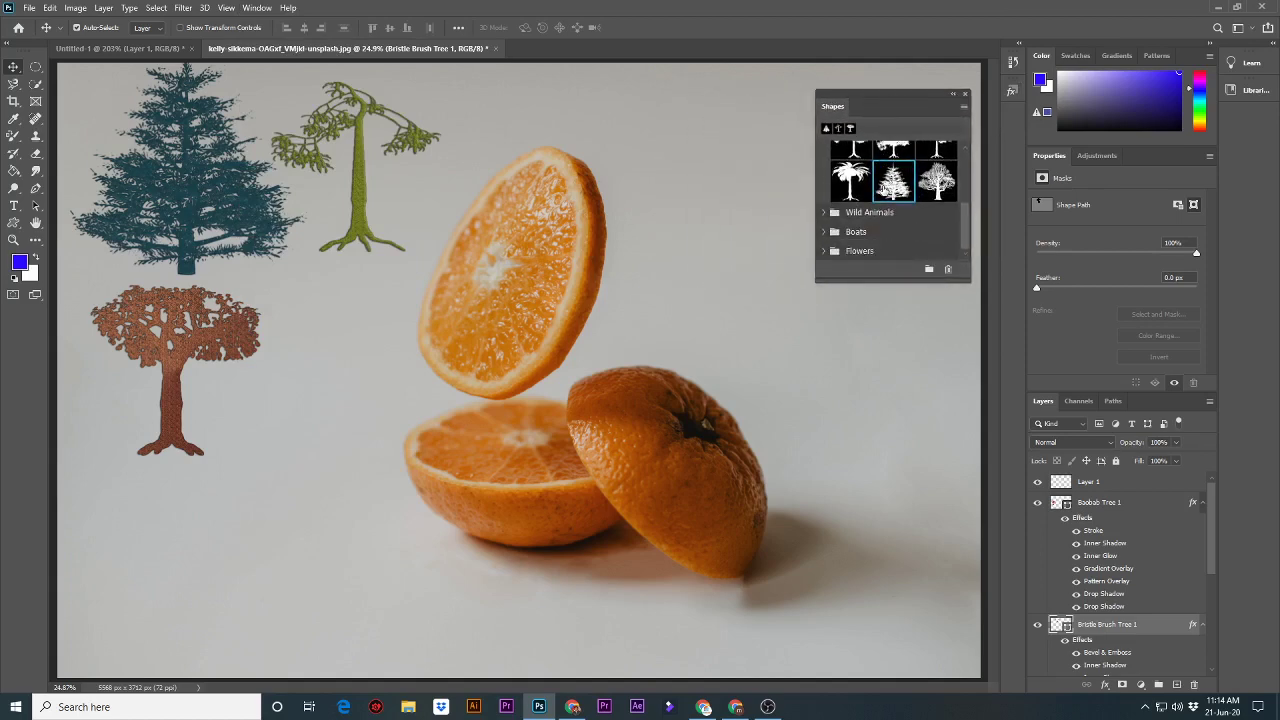
# Place a red Sycamore tree near the top and a red Palm tree by the oranges.
pyautogui.moveTo(893, 183); pyautogui.dragTo(654, 133)
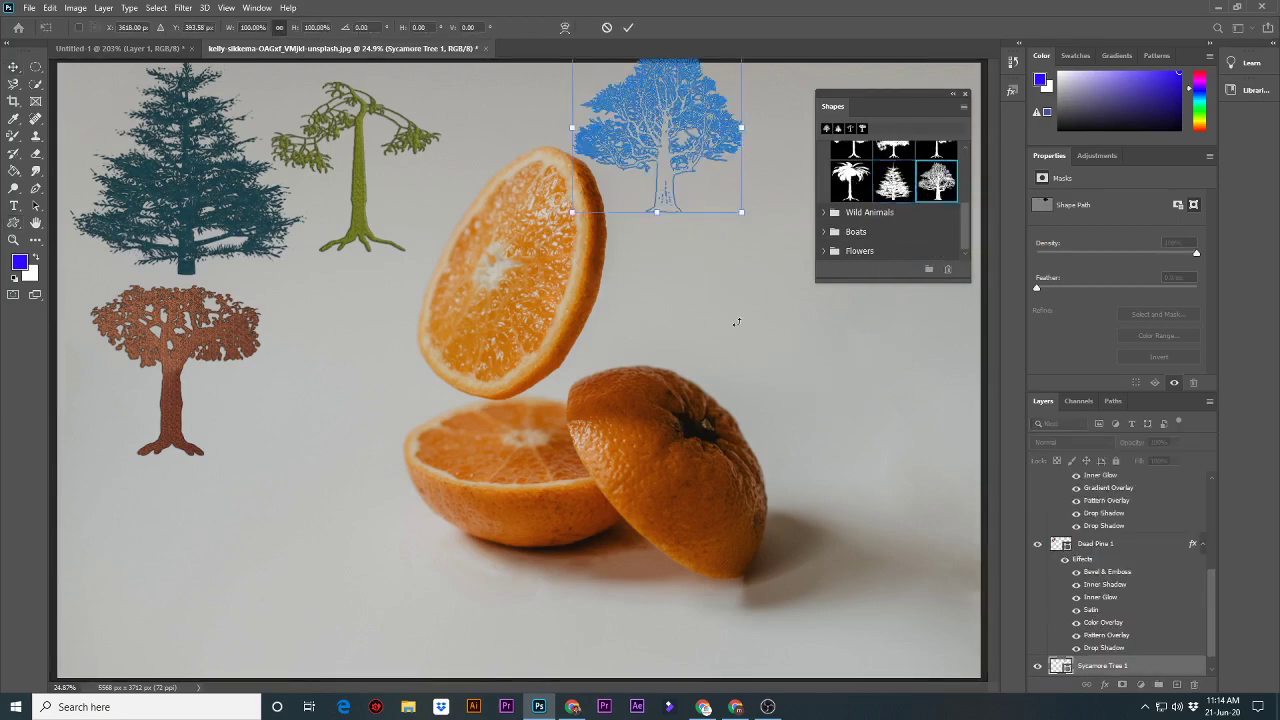
pyautogui.click(628, 27)
pyautogui.moveTo(936, 180)
pyautogui.mouseDown()
pyautogui.moveTo(835, 268)
pyautogui.moveTo(720, 325)
pyautogui.mouseUp()
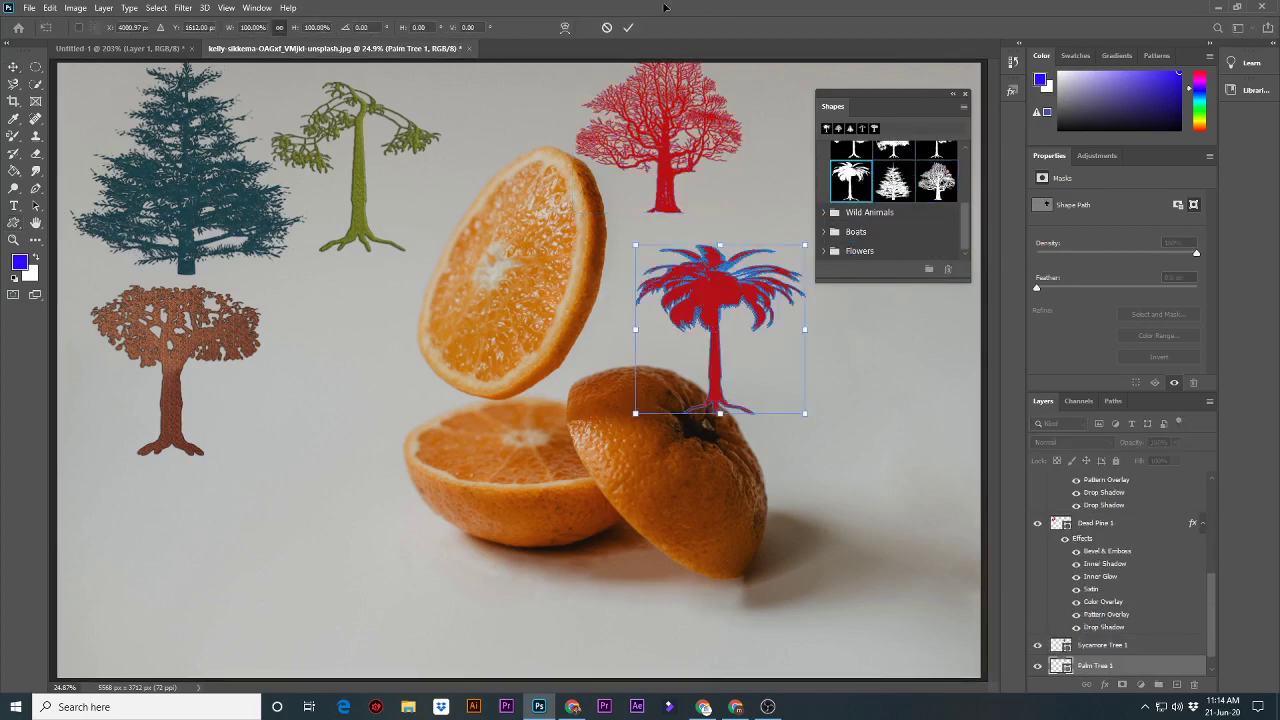
pyautogui.press('Return')
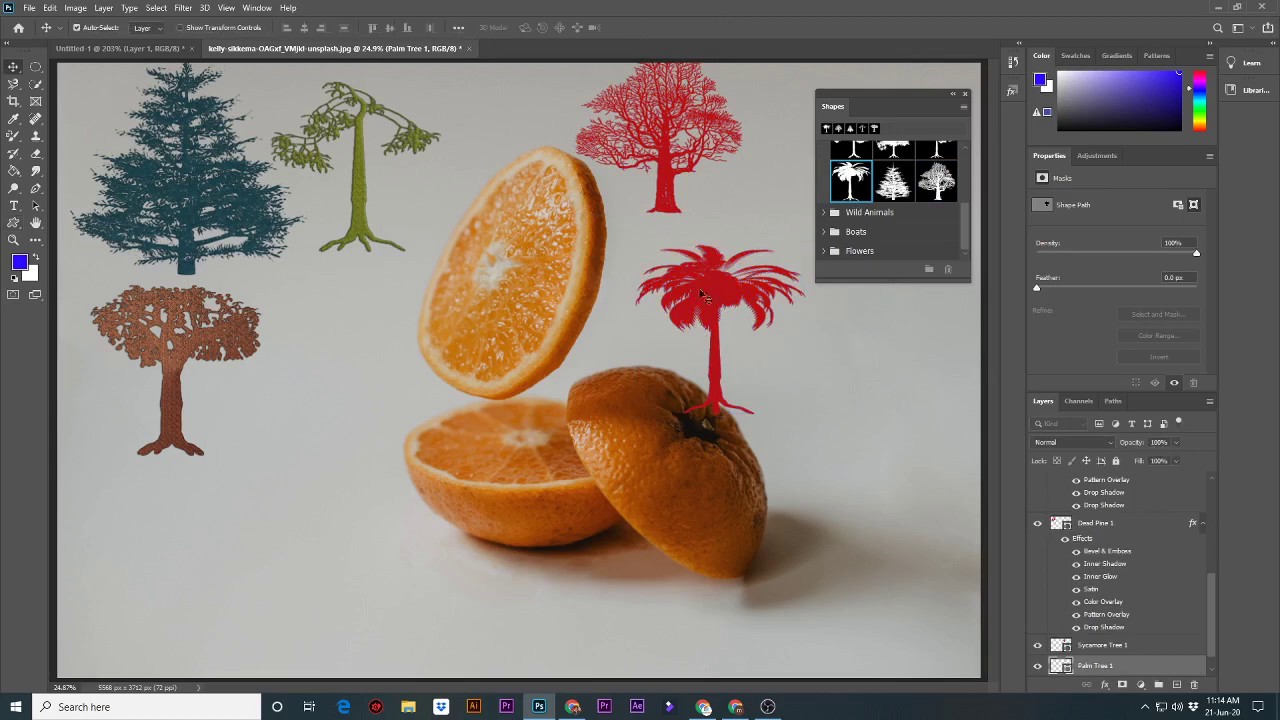
pyautogui.moveTo(710, 305); pyautogui.dragTo(353, 358)
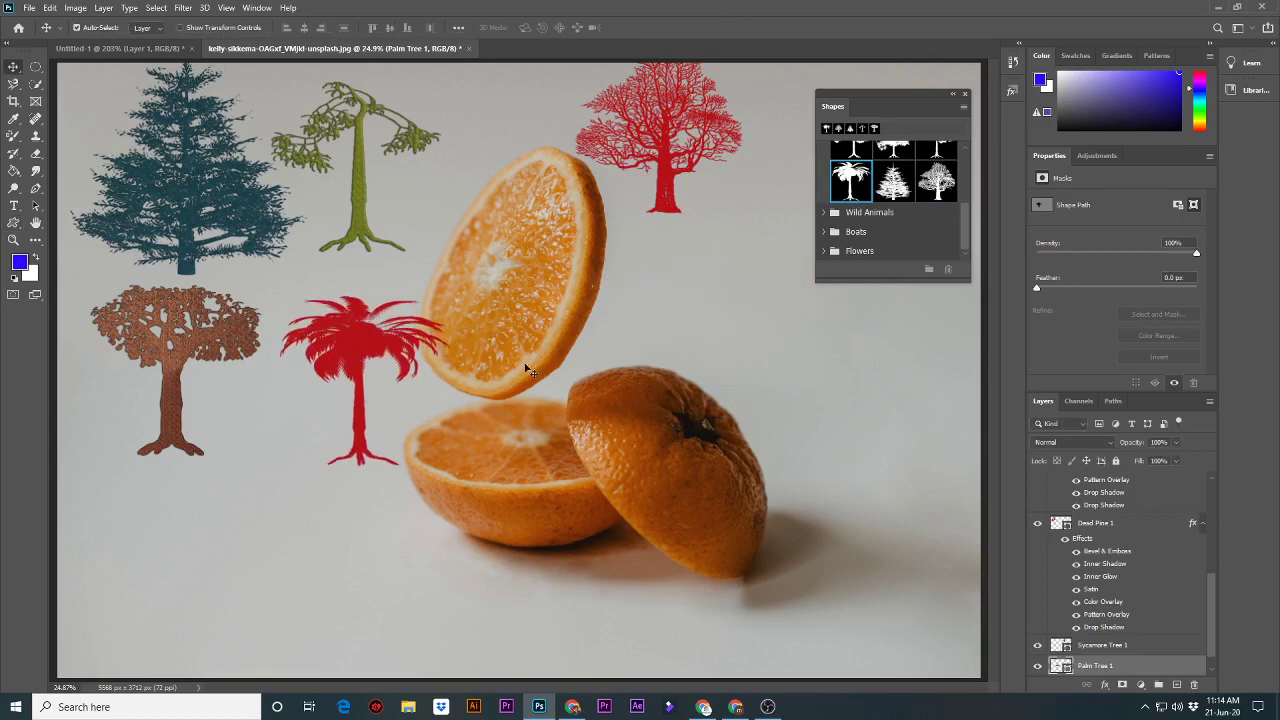
# Select all tree layers and try moving them together, undoing each attempt.
pyautogui.moveTo(671, 200); pyautogui.dragTo(134, 563)
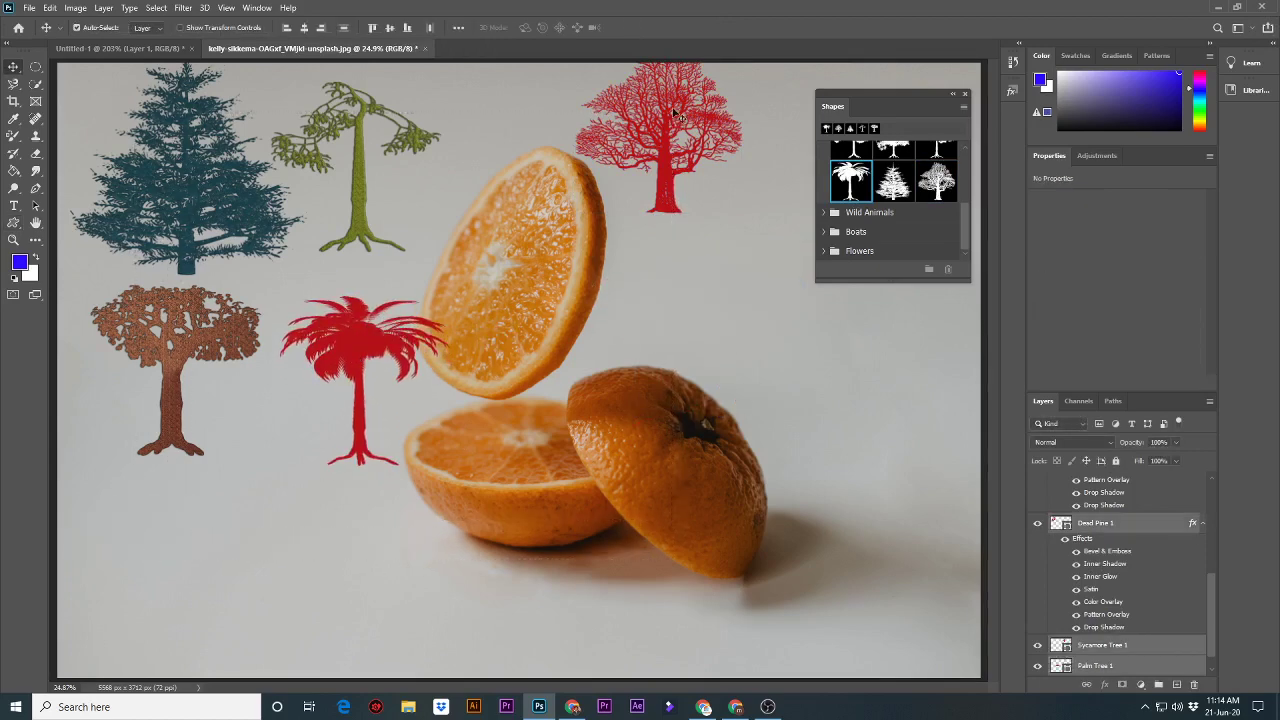
pyautogui.moveTo(651, 209); pyautogui.dragTo(466, 521)
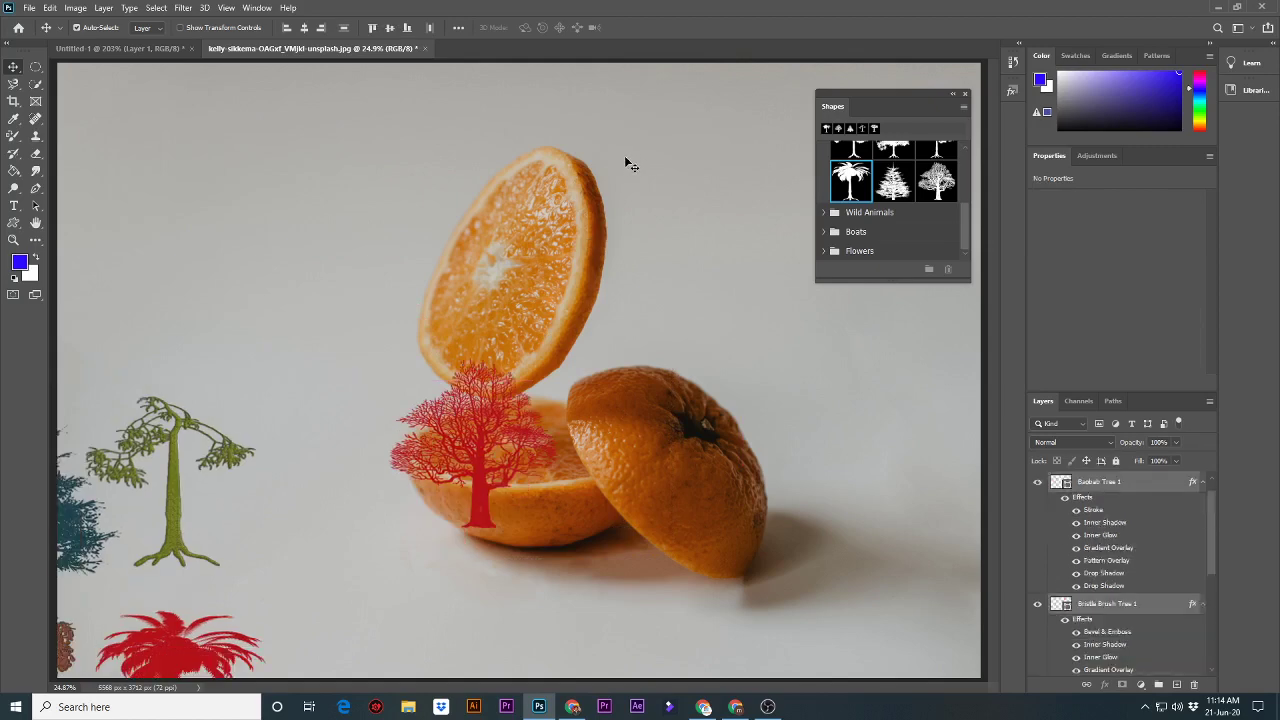
pyautogui.hotkey('ctrl', 'z')
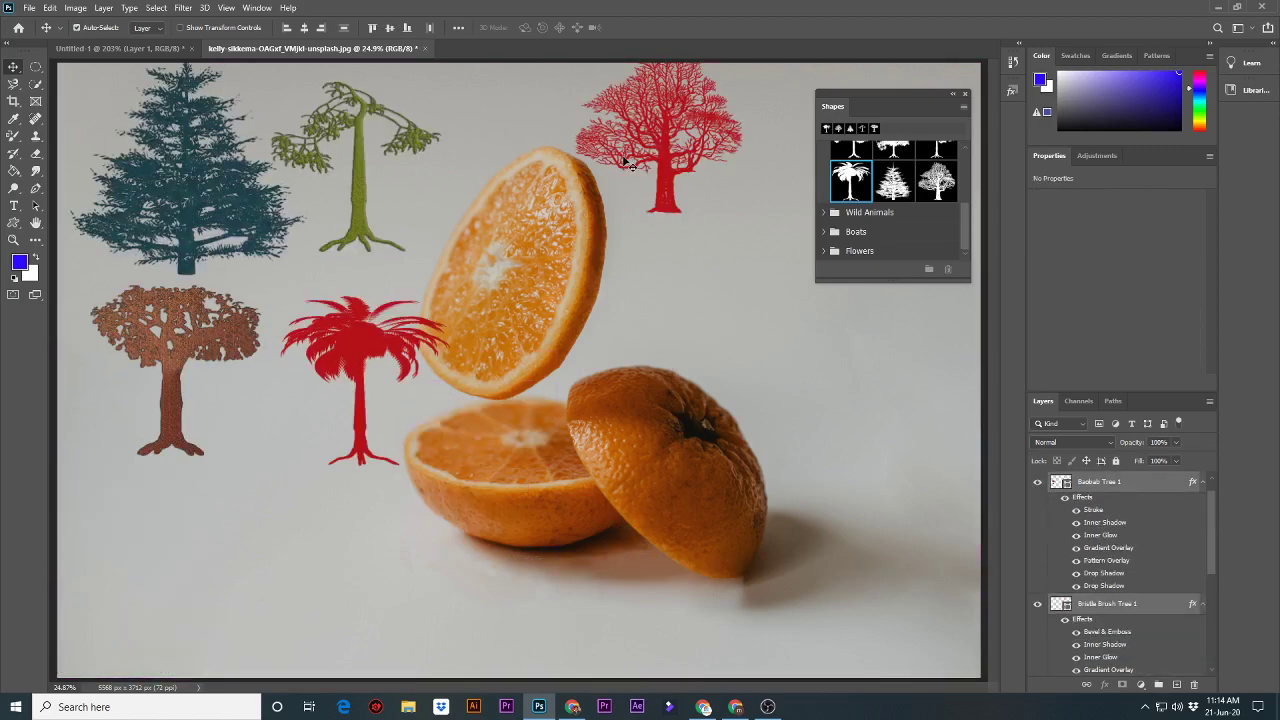
pyautogui.hotkey('ctrl', 'z')
pyautogui.moveTo(725, 325); pyautogui.dragTo(365, 393)
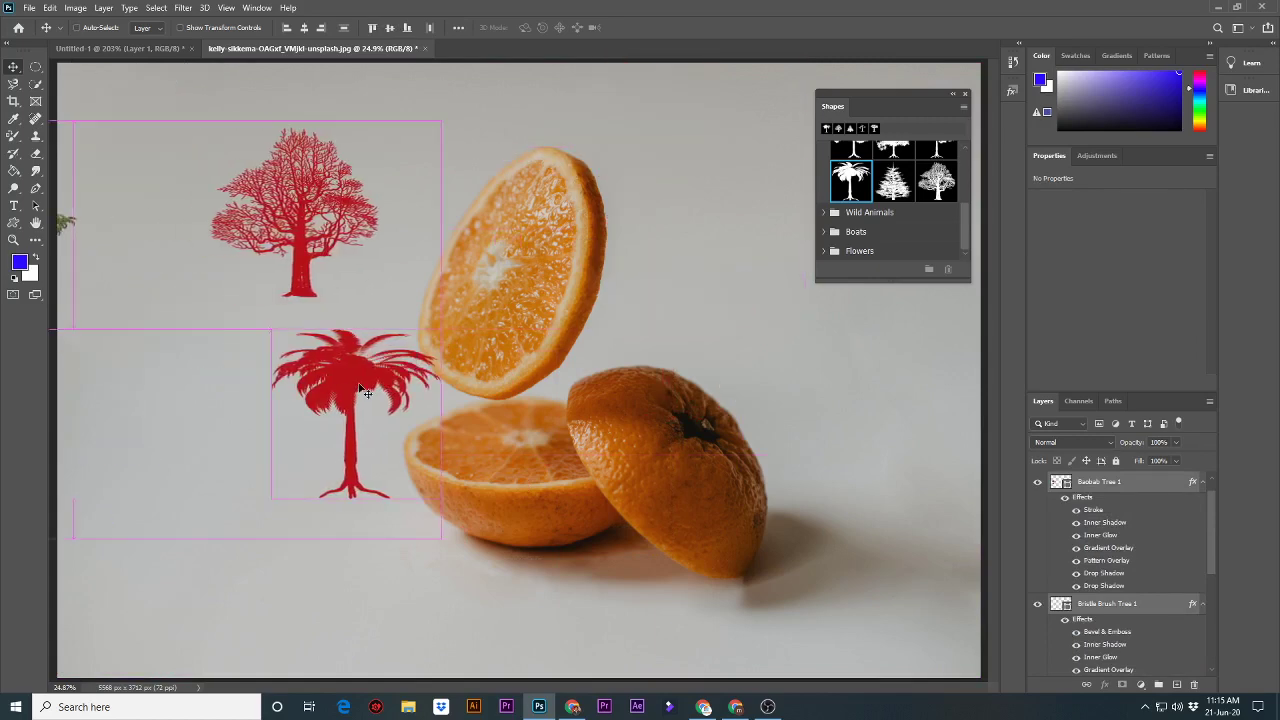
pyautogui.hotkey('ctrl', 'z')
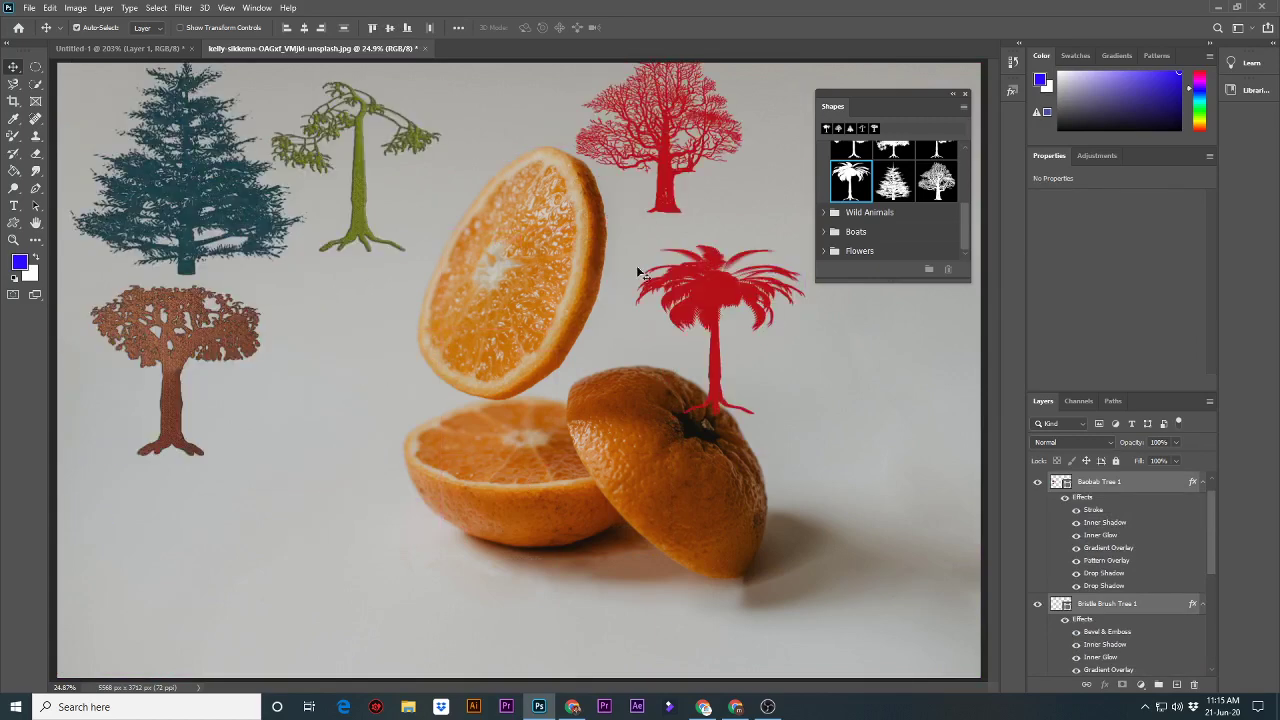
# Fine-tune all trees' position, close the Shapes panel, then shift them about 48 px right.
pyautogui.moveTo(698, 298); pyautogui.dragTo(686, 297)
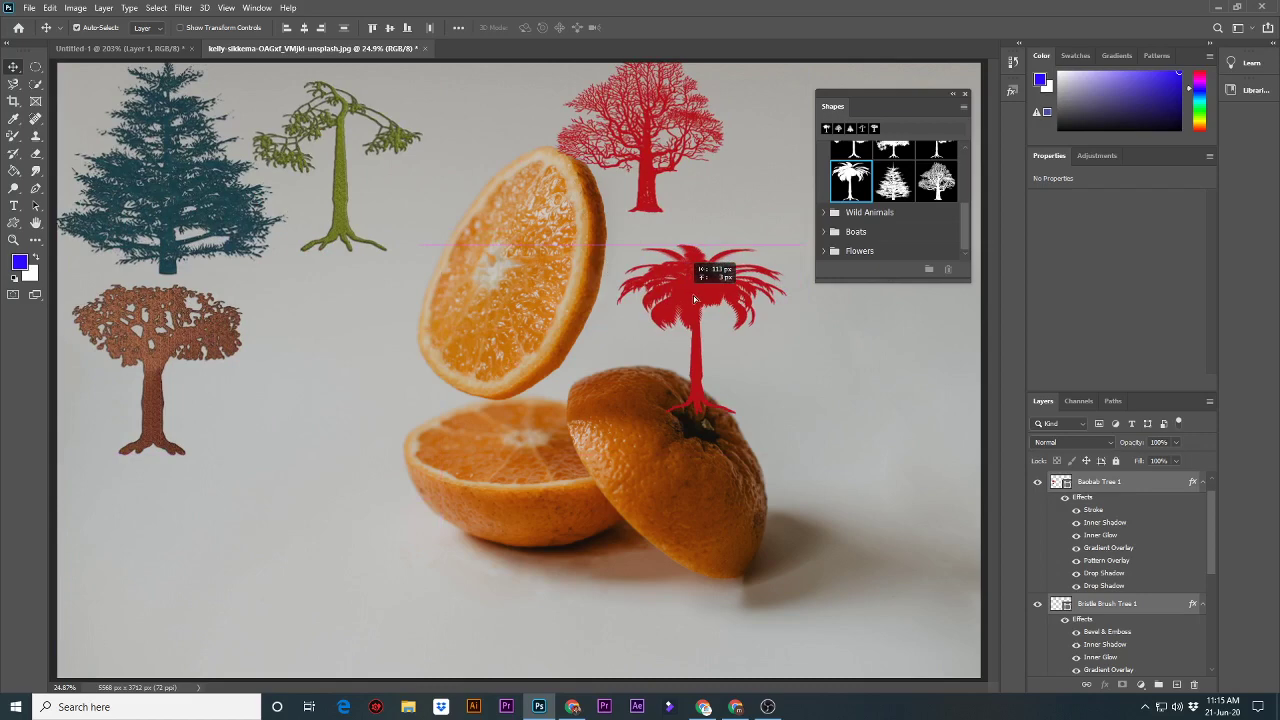
pyautogui.hotkey('shift', 'Left')
pyautogui.hotkey('shift', 'Left')
pyautogui.hotkey('shift', 'Left')
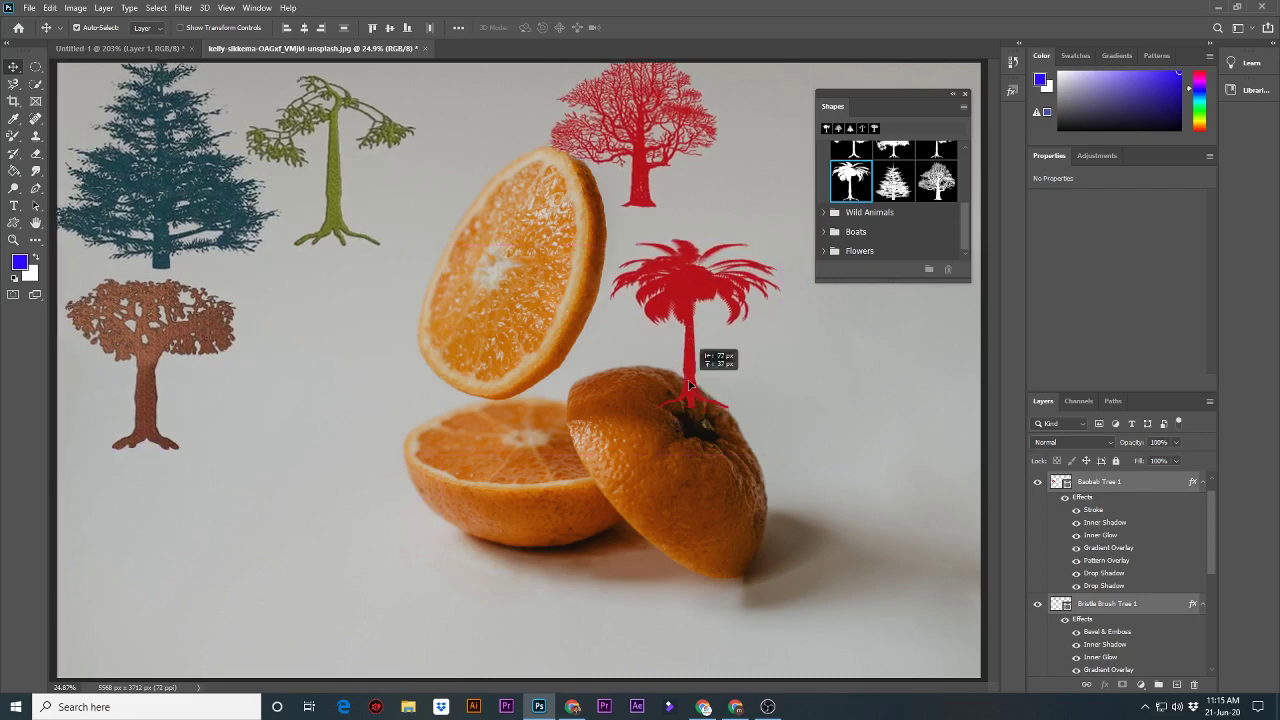
pyautogui.hotkey('shift', 'Up')
pyautogui.hotkey('shift', 'Up')
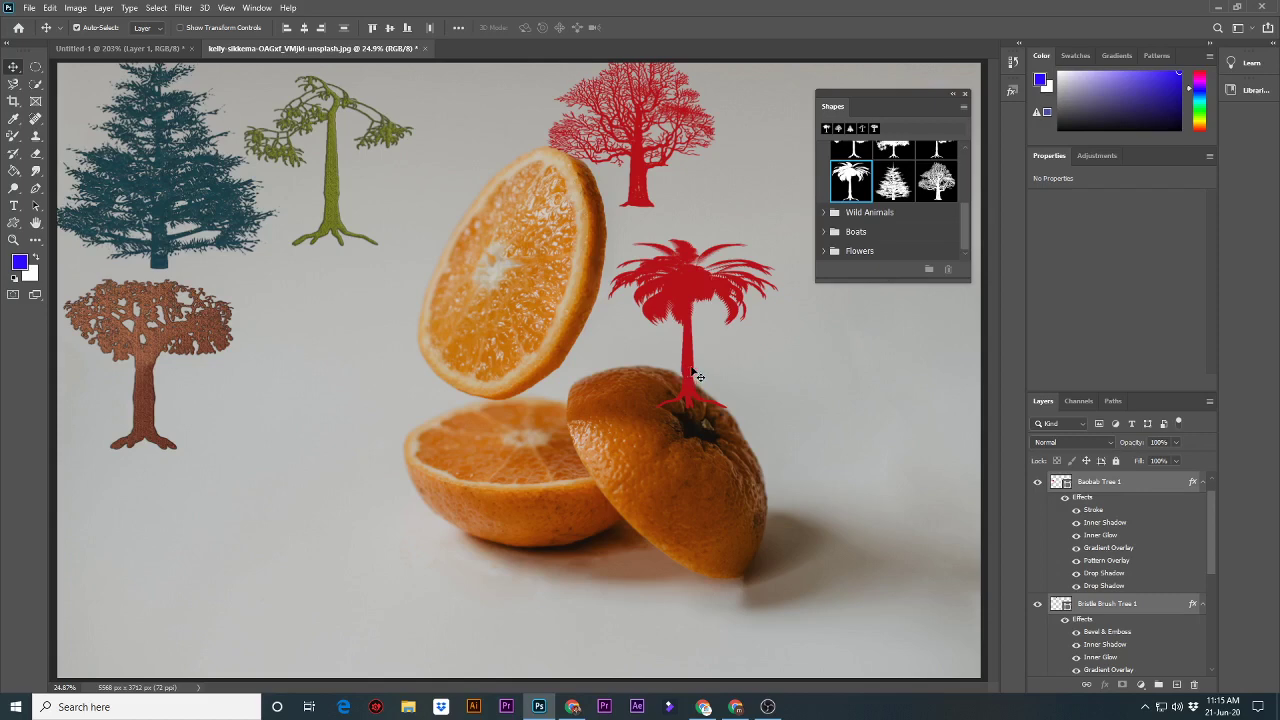
pyautogui.moveTo(677, 288); pyautogui.dragTo(686, 317)
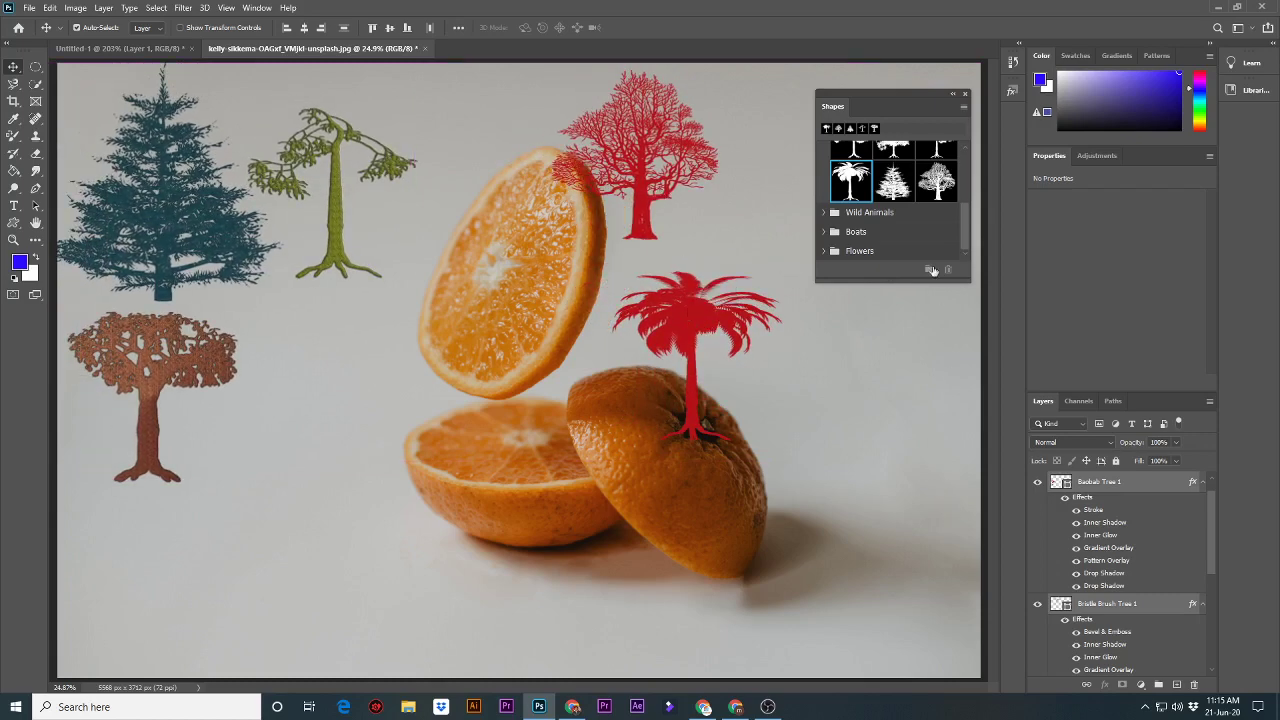
pyautogui.click(965, 97)
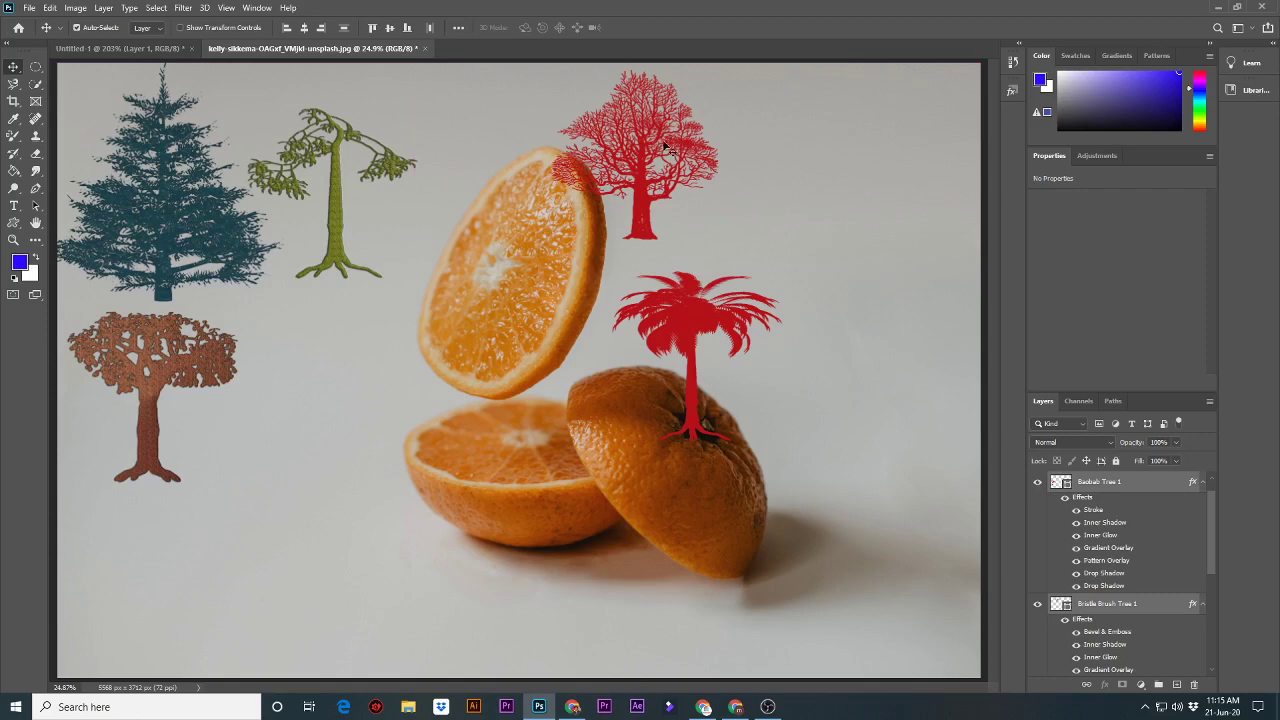
pyautogui.moveTo(716, 145); pyautogui.dragTo(733, 117)
pyautogui.click(257, 7)
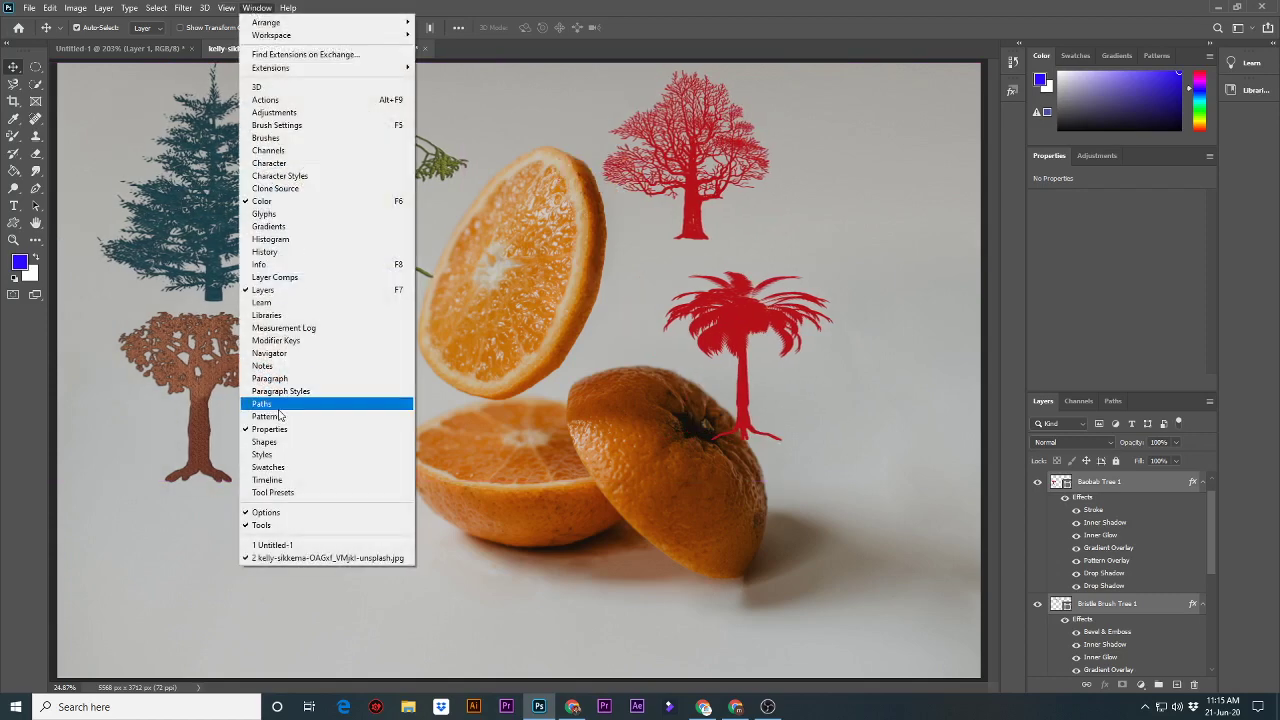
# Reopen the Styles panel, try the white frosted style, and select Layer 1.
pyautogui.click(272, 454)
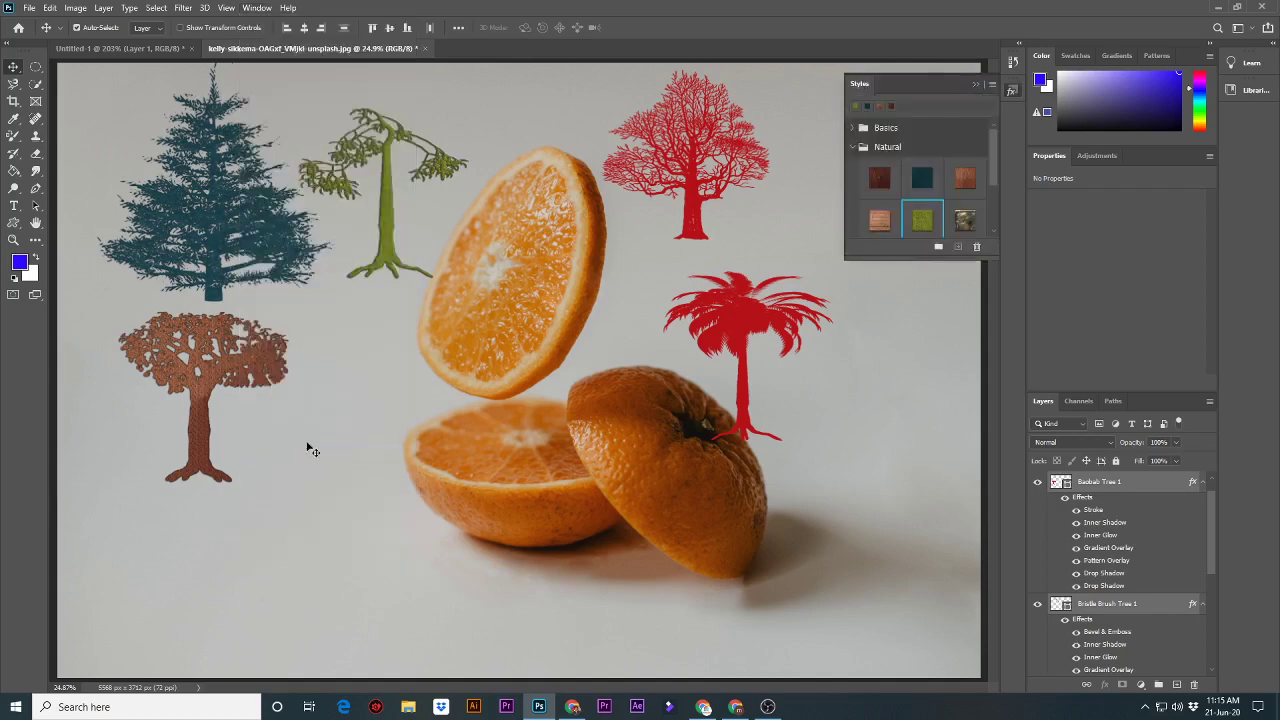
pyautogui.scroll(-2, 879, 212)
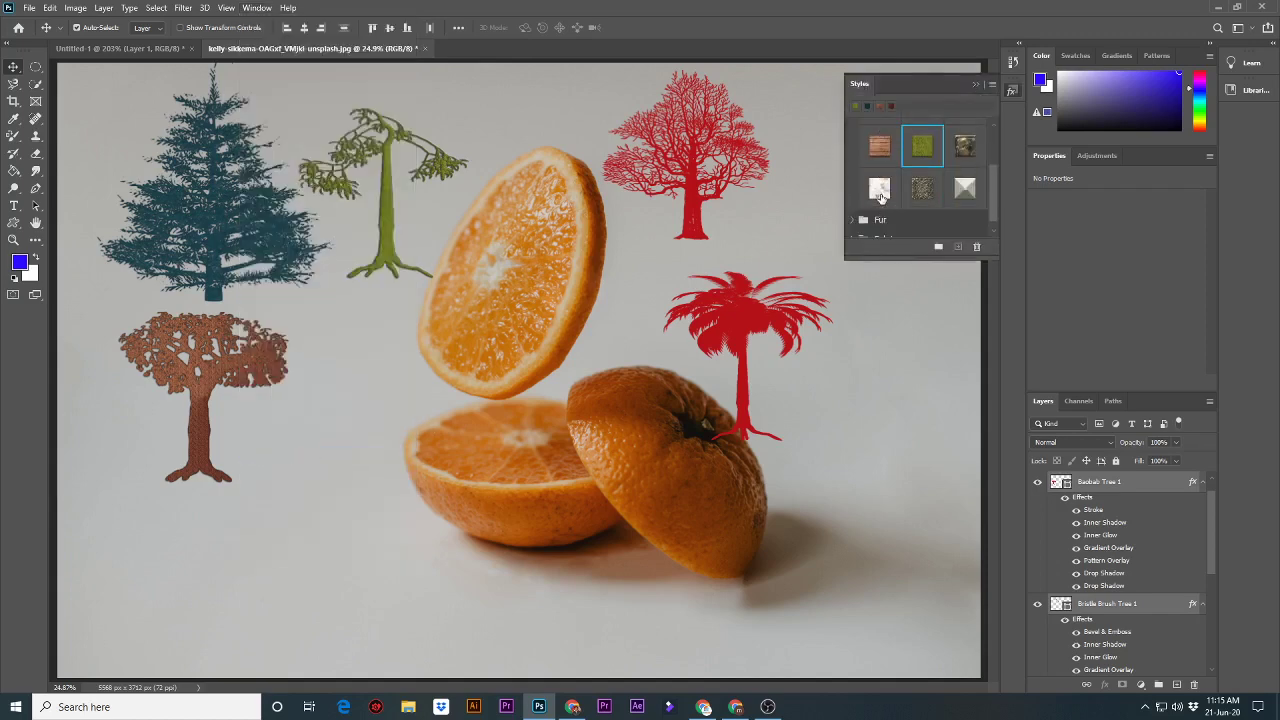
pyautogui.click(880, 191)
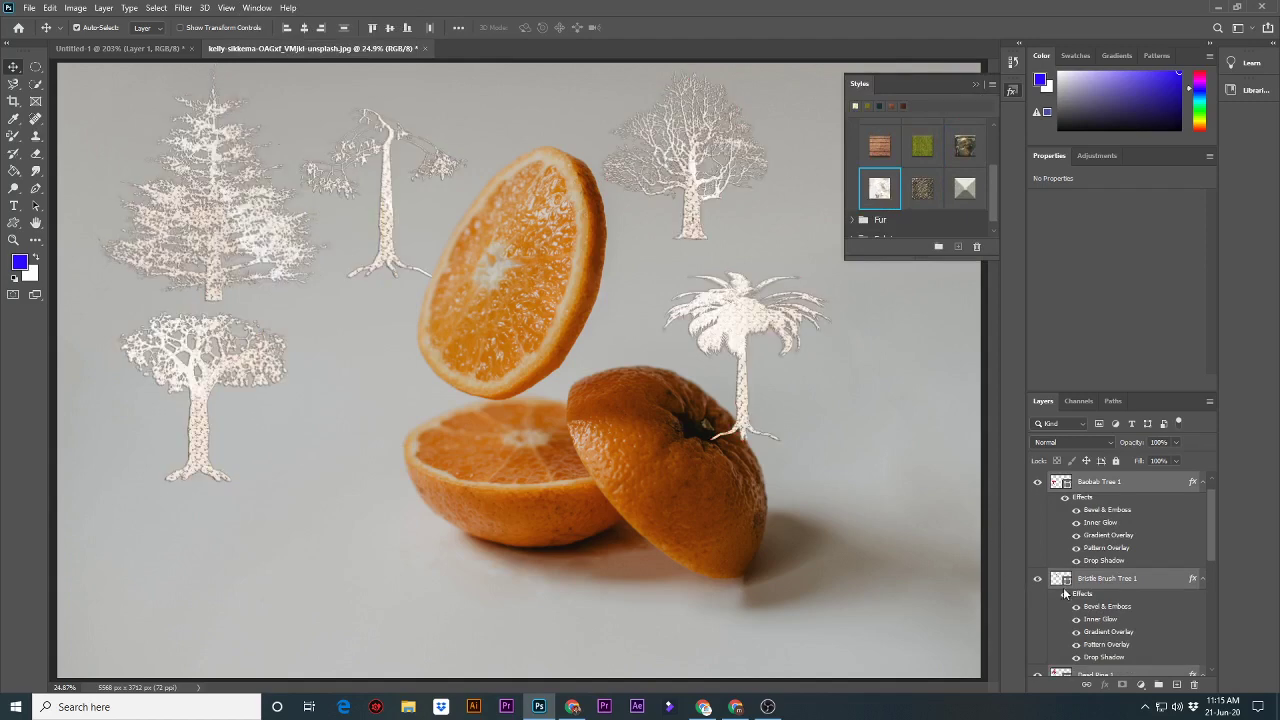
pyautogui.scroll(-2, 1063, 587)
pyautogui.moveTo(1212, 545)
pyautogui.mouseDown()
pyautogui.moveTo(1216, 645)
pyautogui.moveTo(1218, 517)
pyautogui.mouseUp()
pyautogui.click(1087, 482)
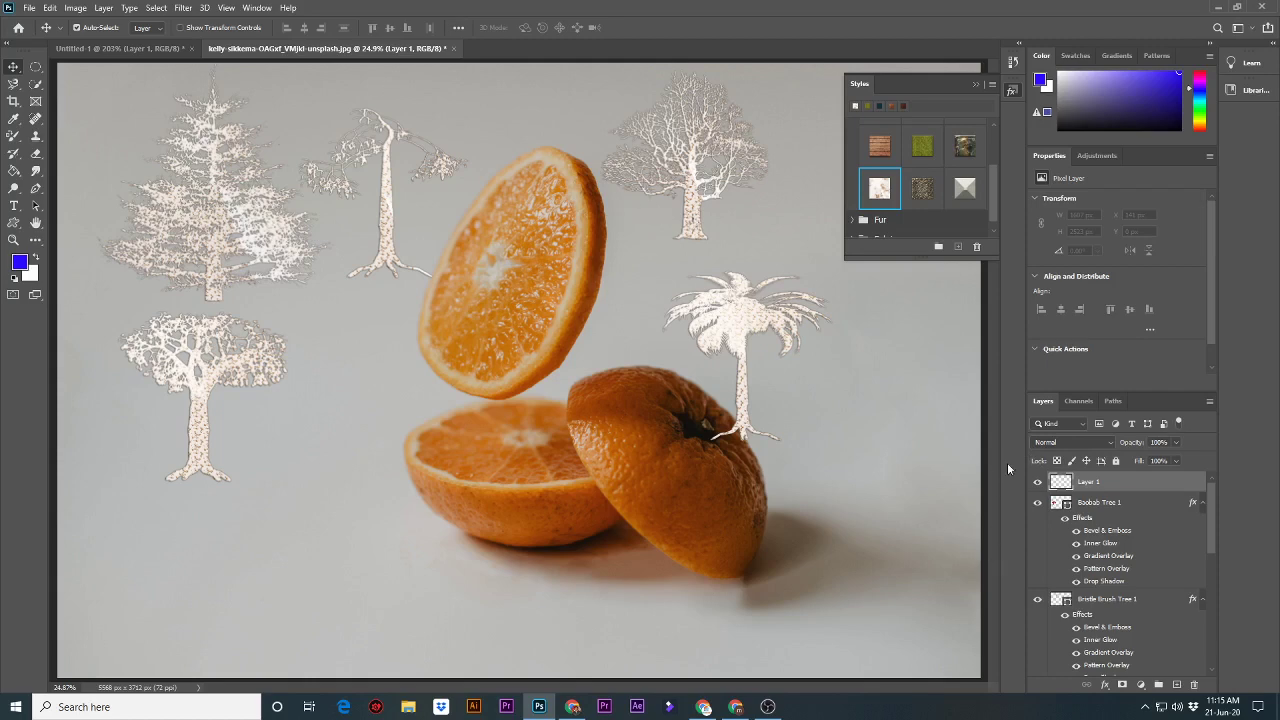
pyautogui.click(1085, 503)
pyautogui.click(1083, 486)
# Give the Sycamore tree a brick texture and the Palm tree a green textured style.
pyautogui.click(692, 172)
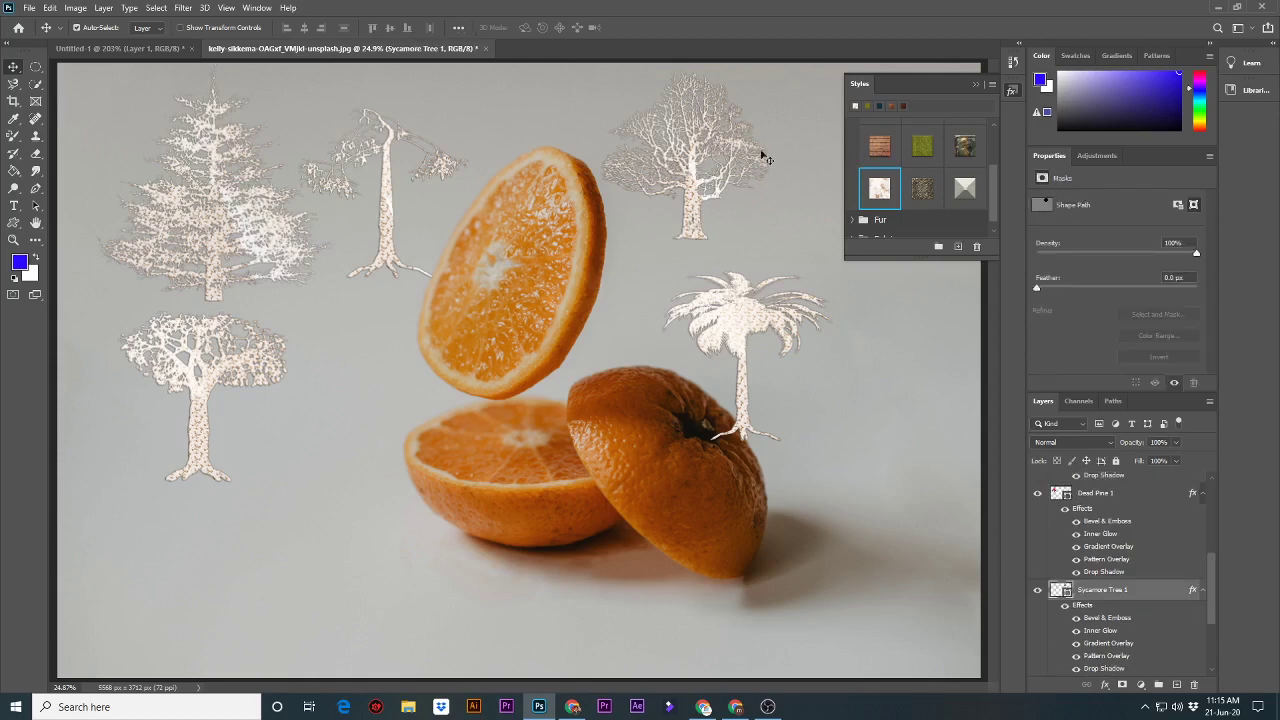
pyautogui.click(879, 148)
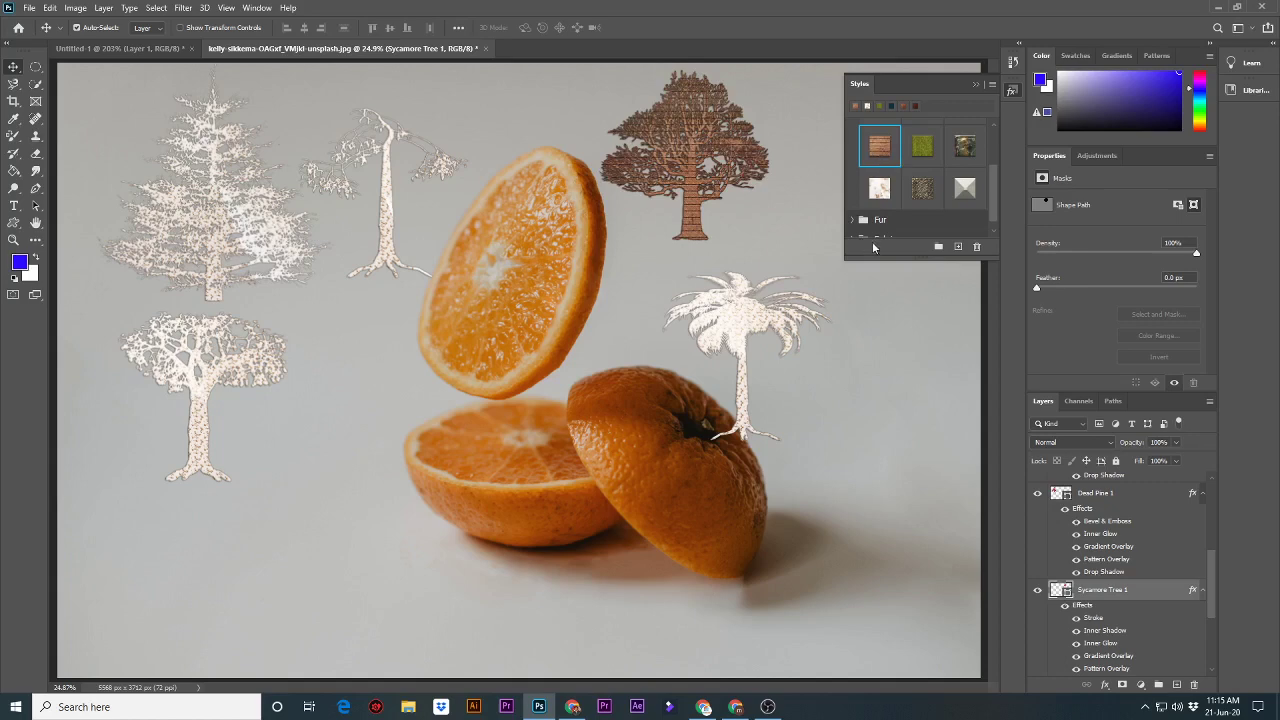
pyautogui.click(924, 150)
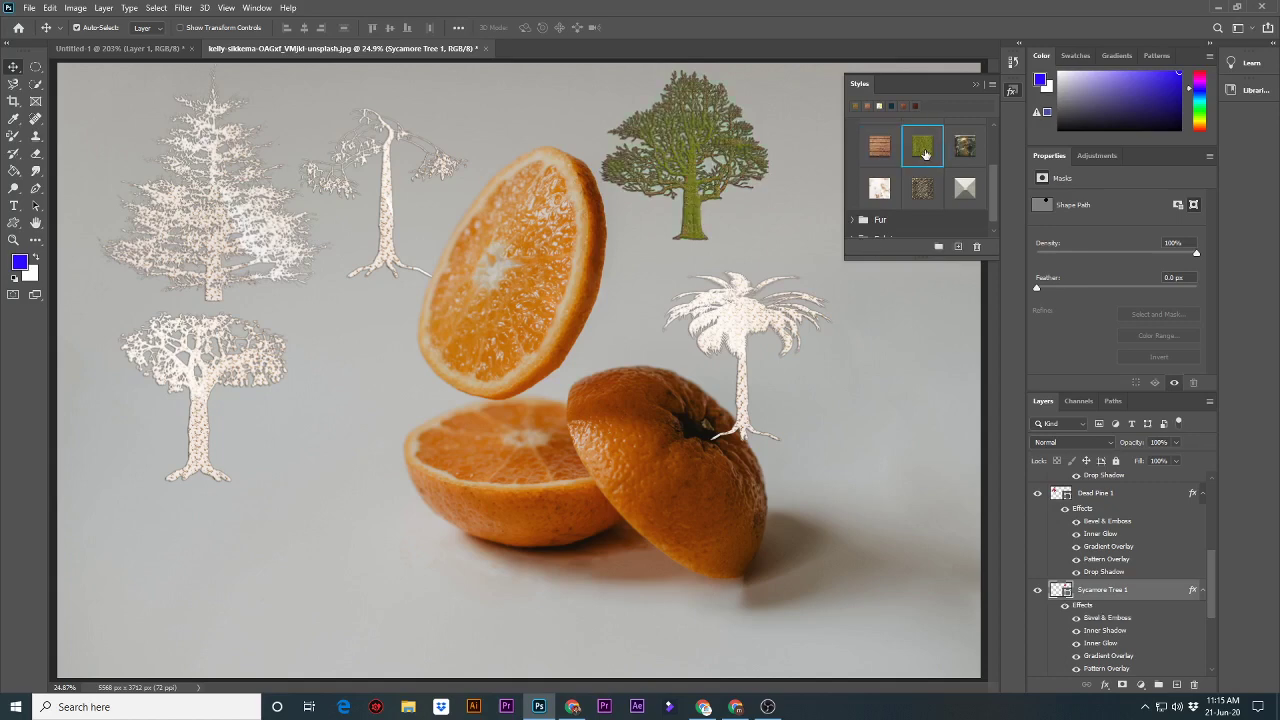
pyautogui.click(879, 147)
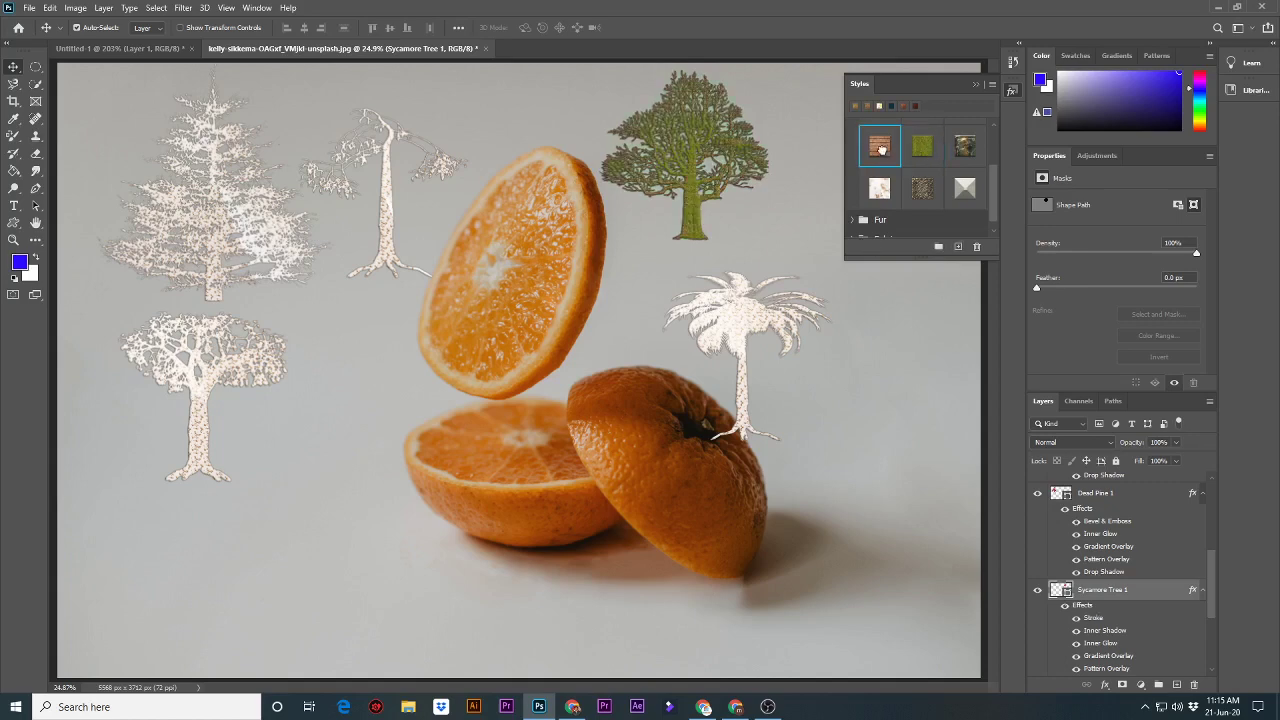
pyautogui.click(727, 344)
pyautogui.click(924, 151)
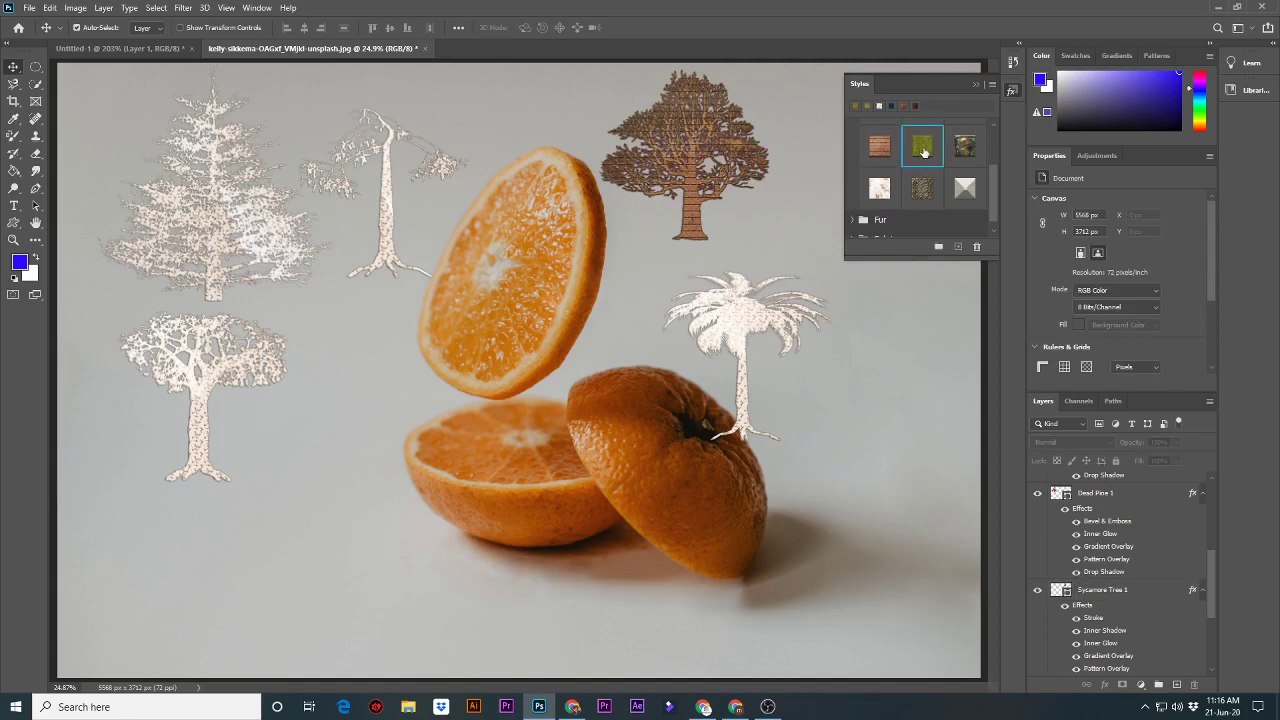
pyautogui.click(740, 330)
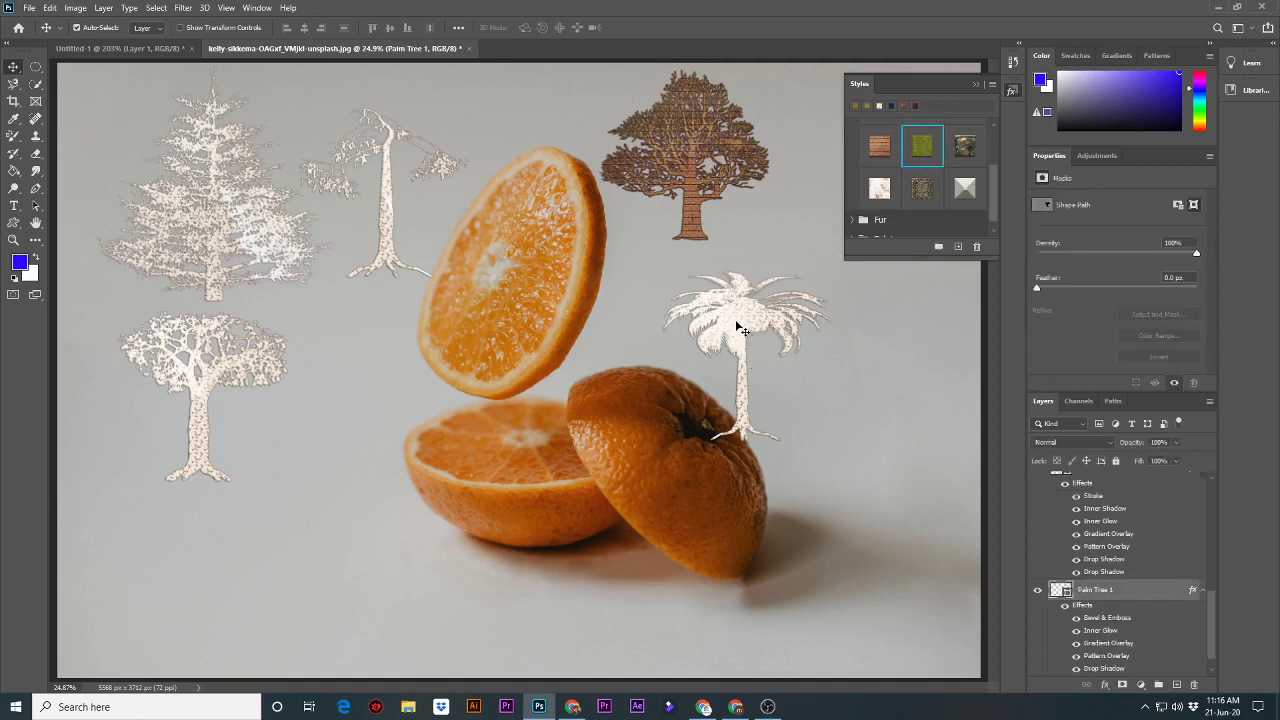
pyautogui.click(922, 150)
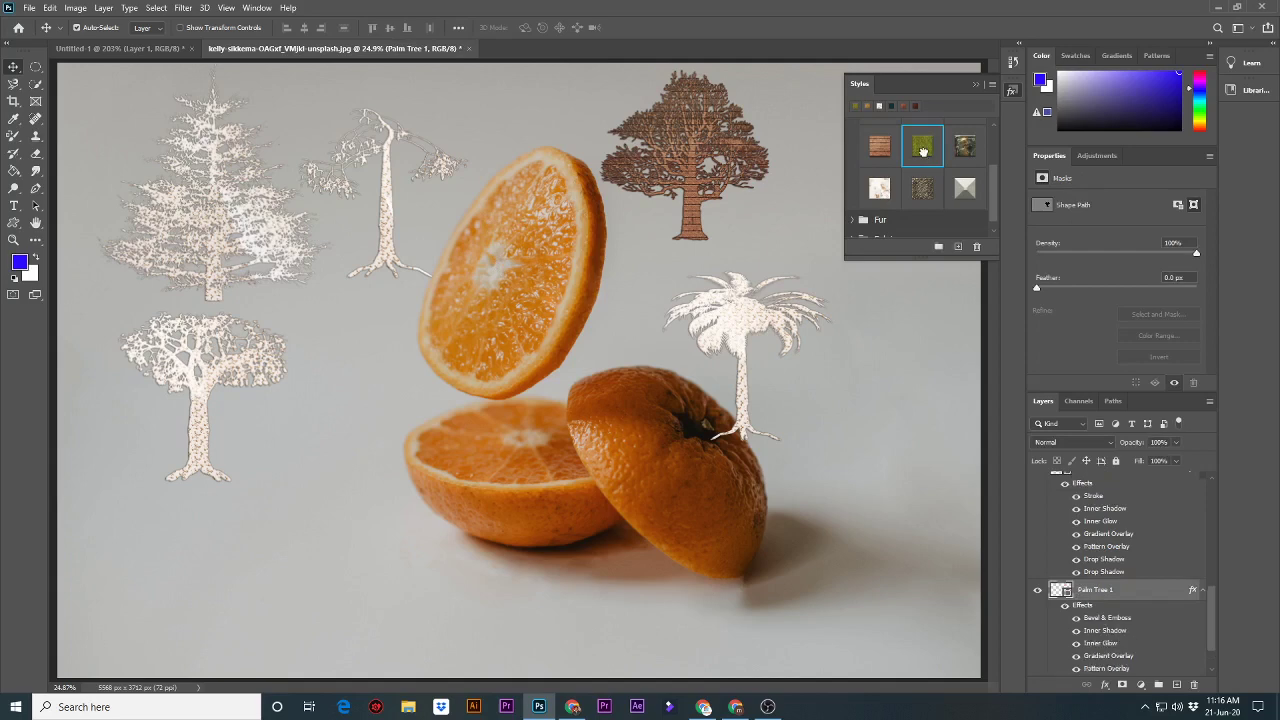
# Style the Bristle Brush tree dark, the Dead Pine pale, and the Baobab brown.
pyautogui.click(387, 190)
pyautogui.click(966, 148)
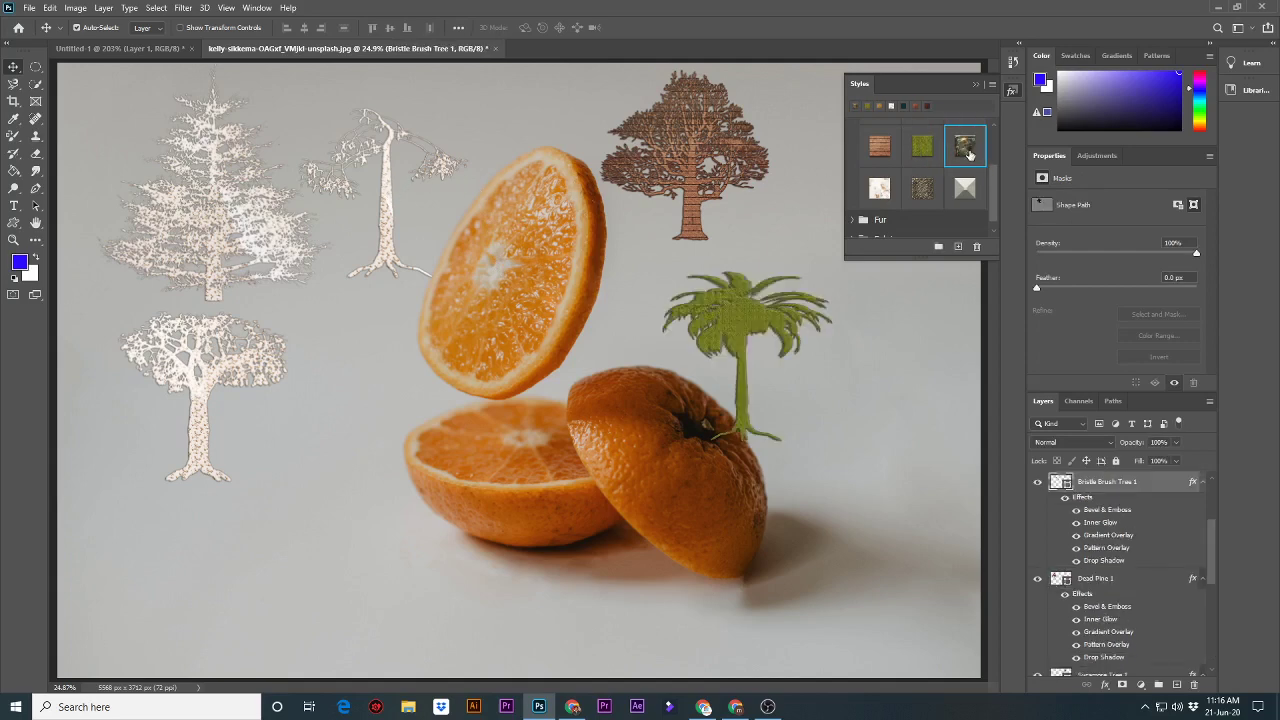
pyautogui.click(214, 206)
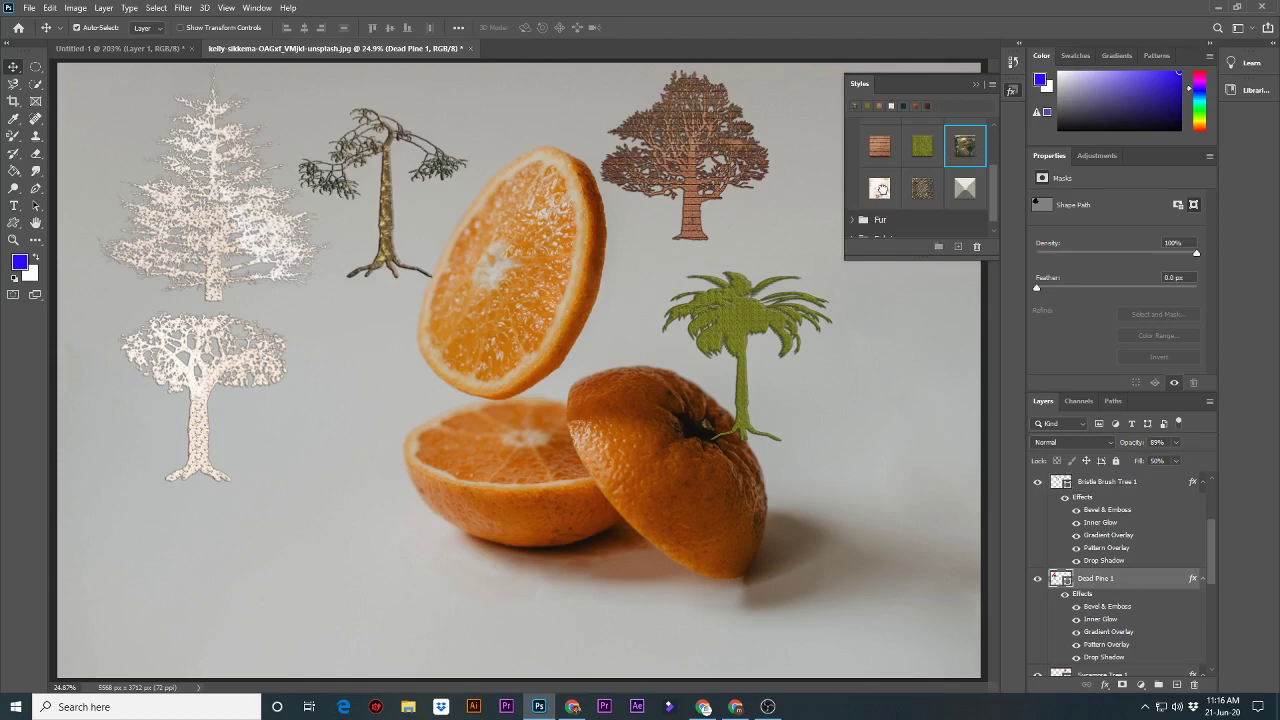
pyautogui.click(880, 188)
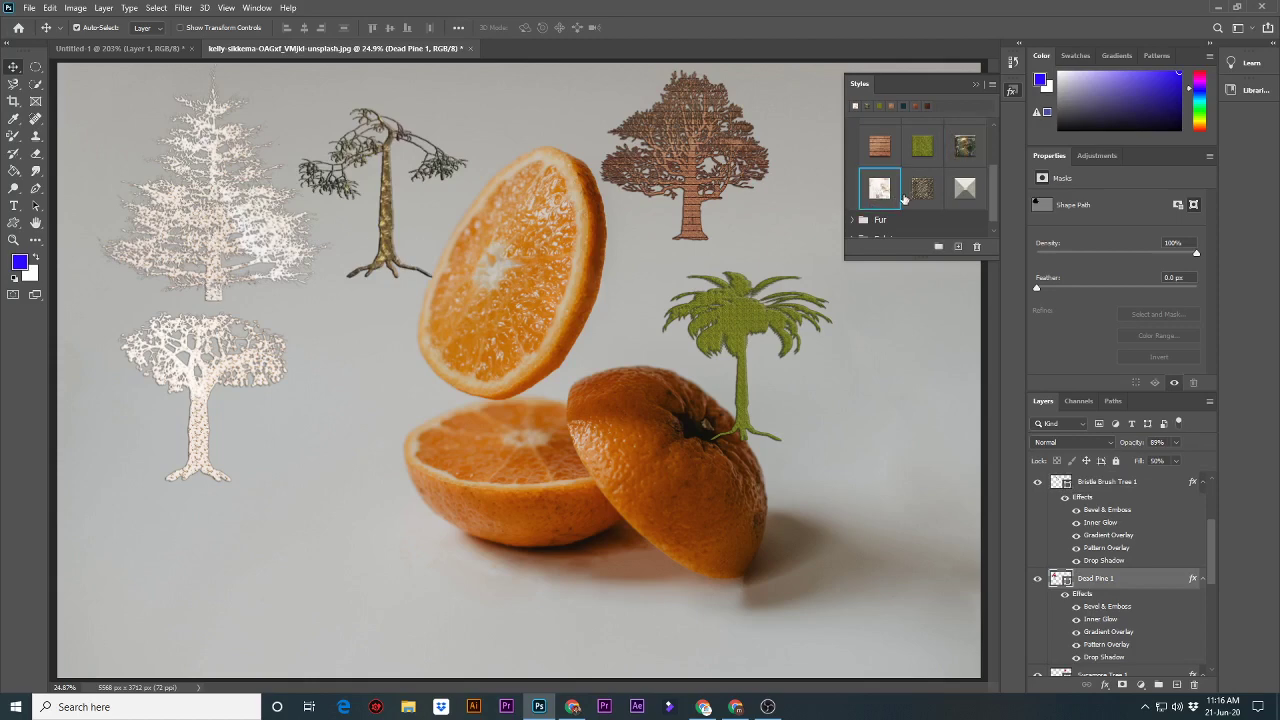
pyautogui.click(205, 385)
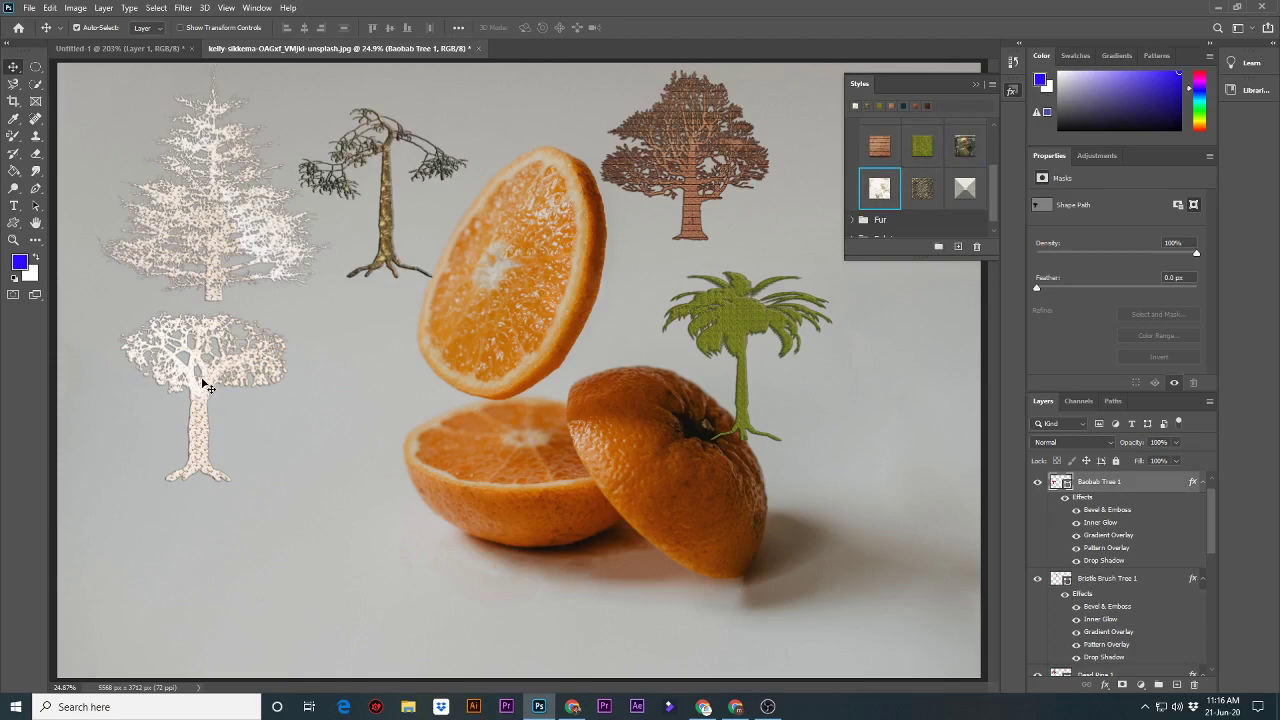
pyautogui.click(923, 190)
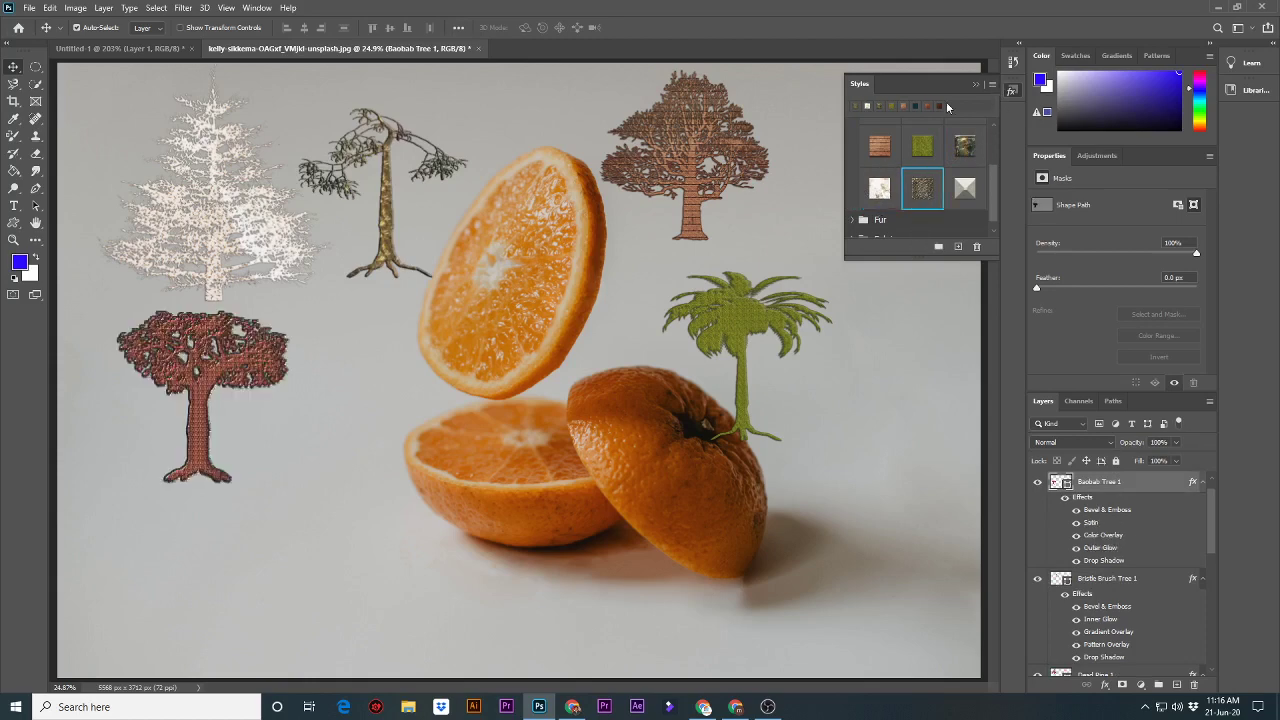
# Expand the Fur styles and give the Dead Pine a golden Cheetah fur style.
pyautogui.scroll(-1, 949, 170)
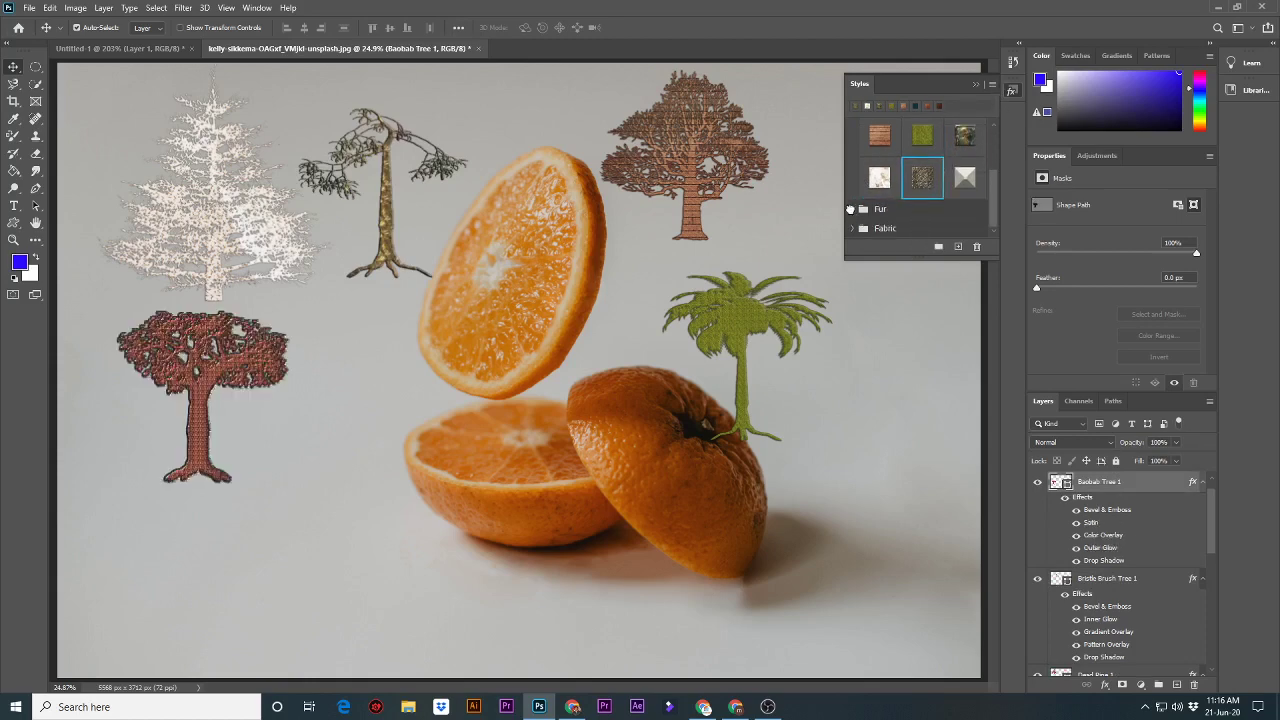
pyautogui.click(851, 209)
pyautogui.scroll(-2, 875, 214)
pyautogui.scroll(-1, 890, 214)
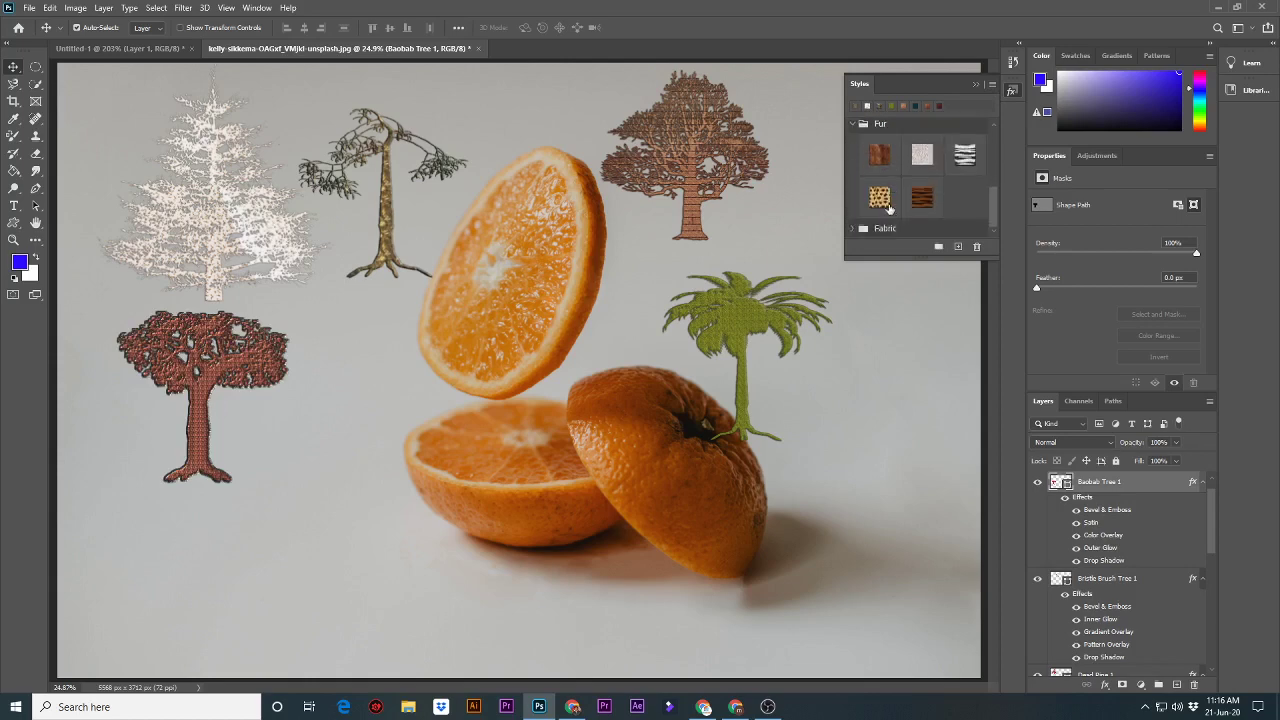
pyautogui.click(251, 236)
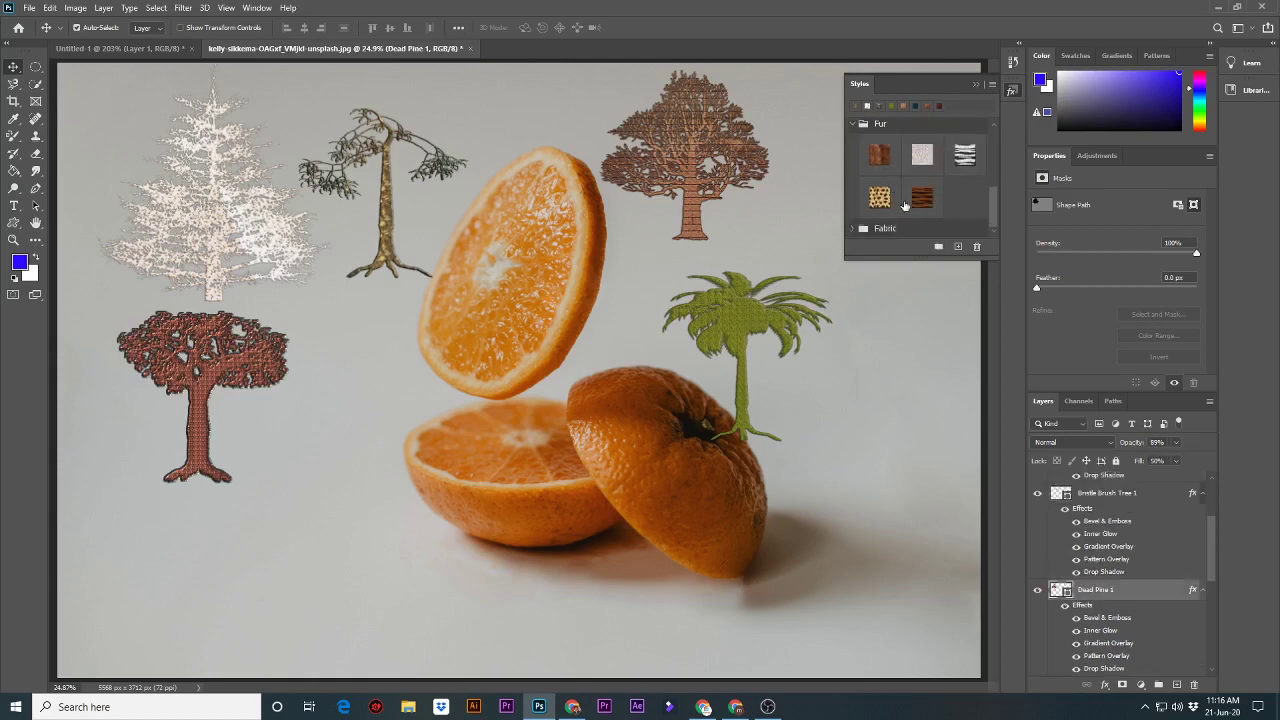
pyautogui.click(879, 200)
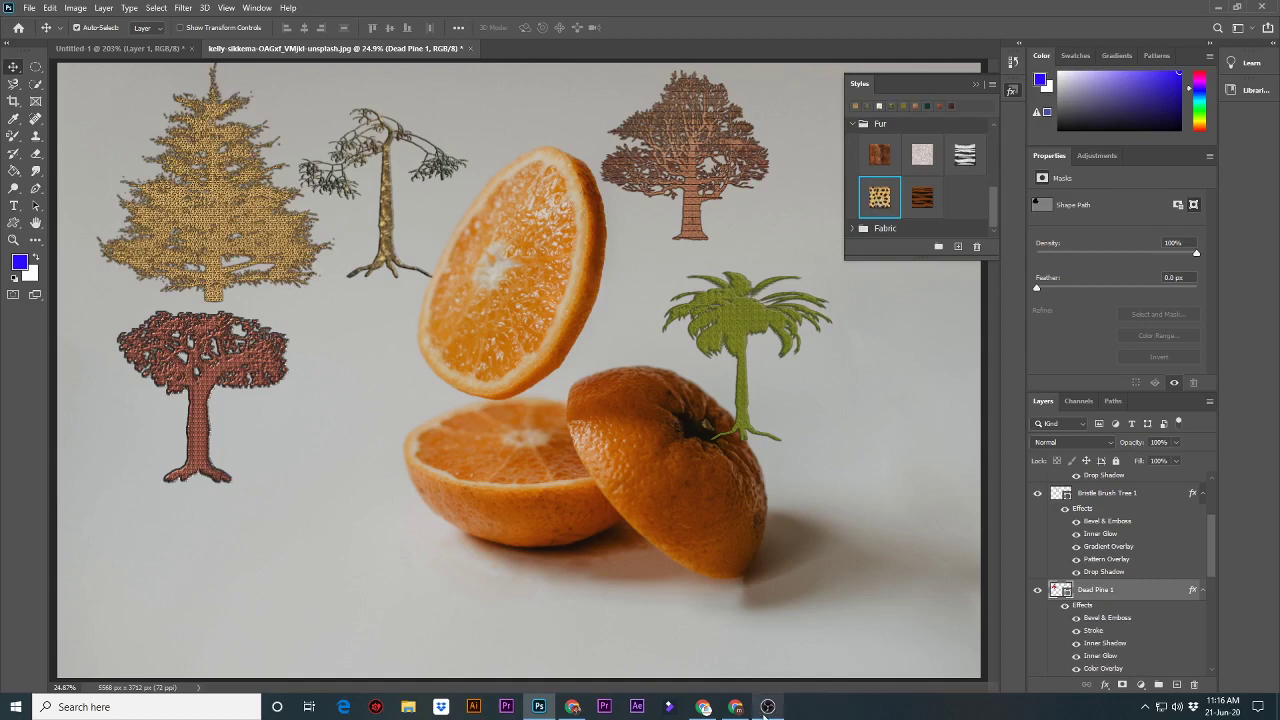
# Switch through OBS Studio and the browser, then return to Photoshop.
pyautogui.click(767, 707)
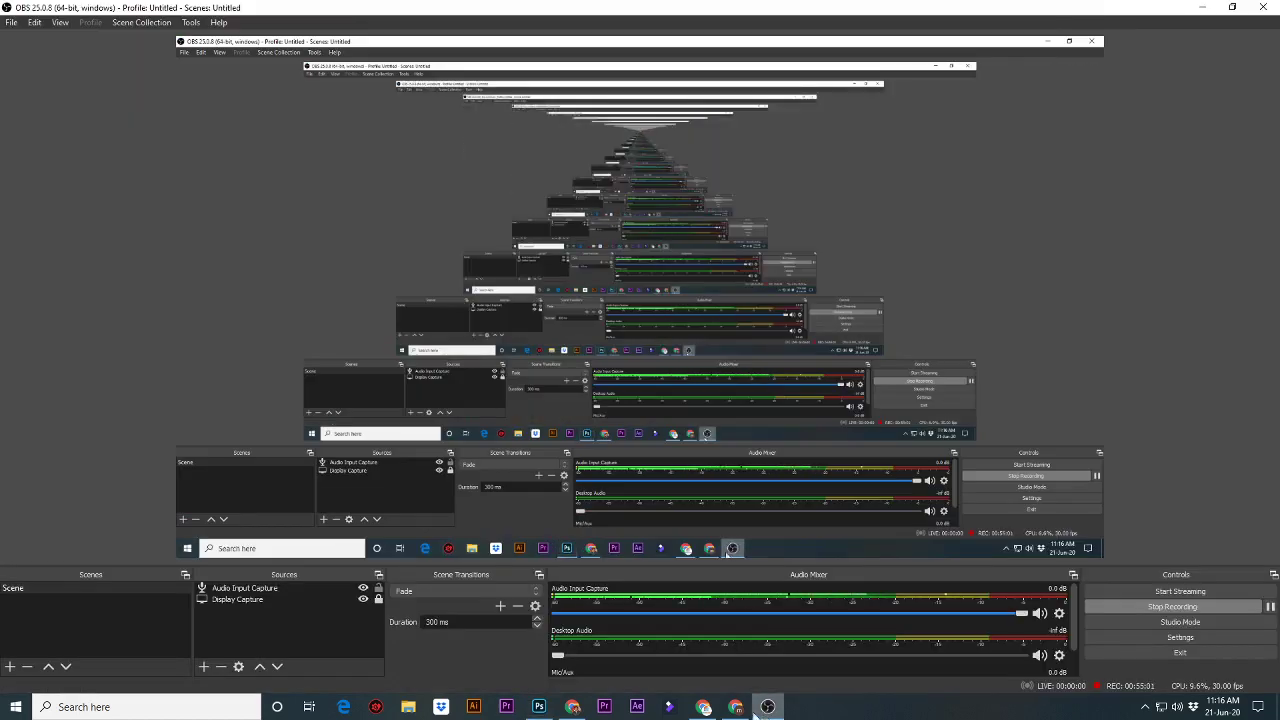
pyautogui.click(703, 708)
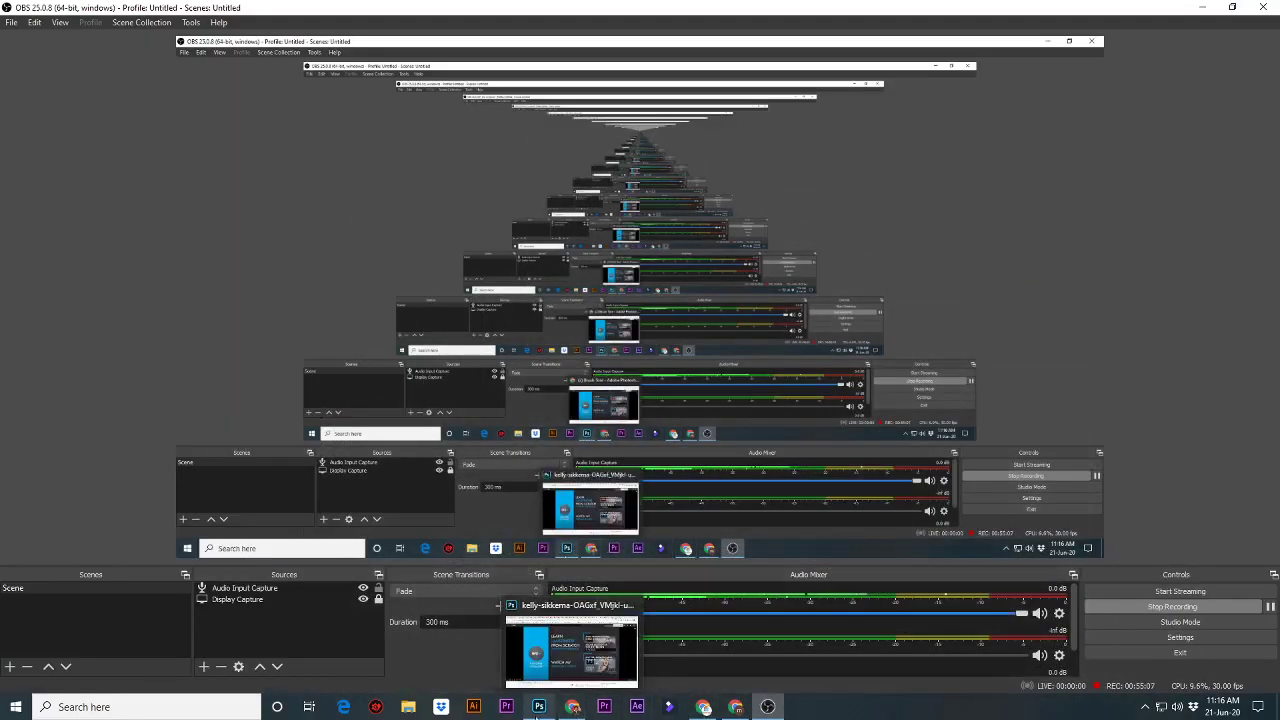
pyautogui.click(539, 706)
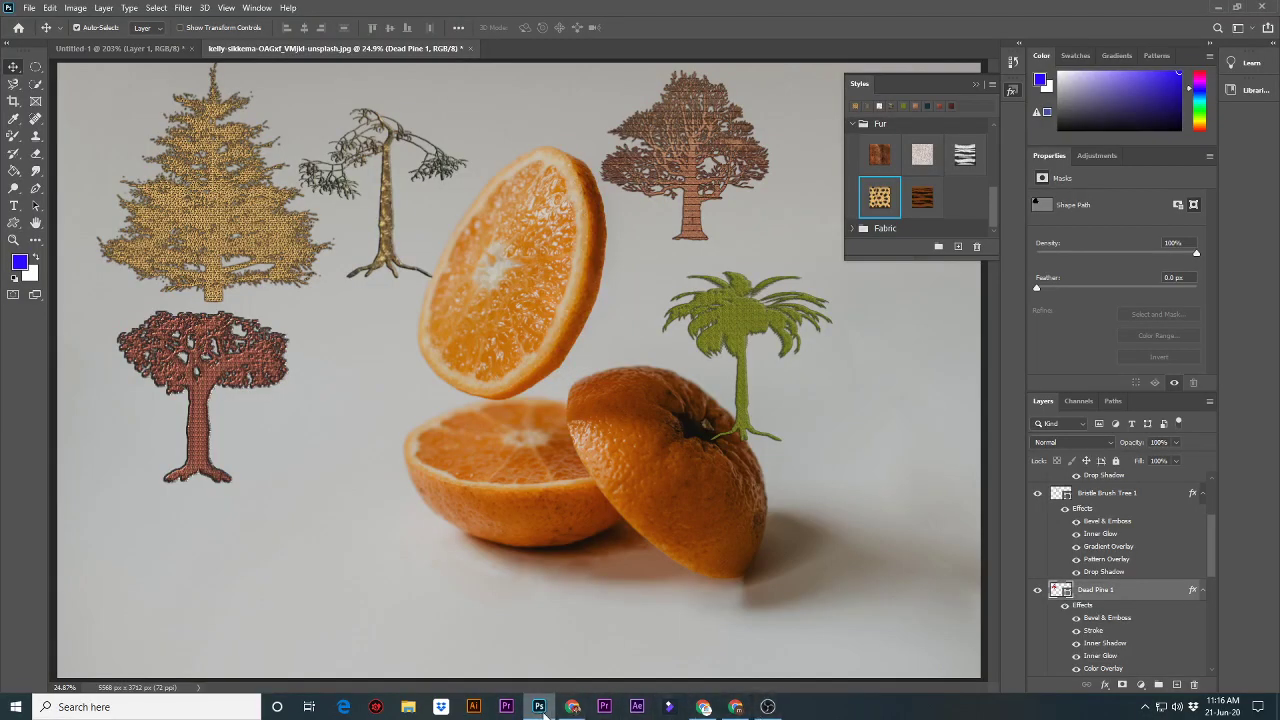
# Give Palm Tree 1 a grey striped Fur style.
pyautogui.moveTo(539, 706); pyautogui.dragTo(737, 706)
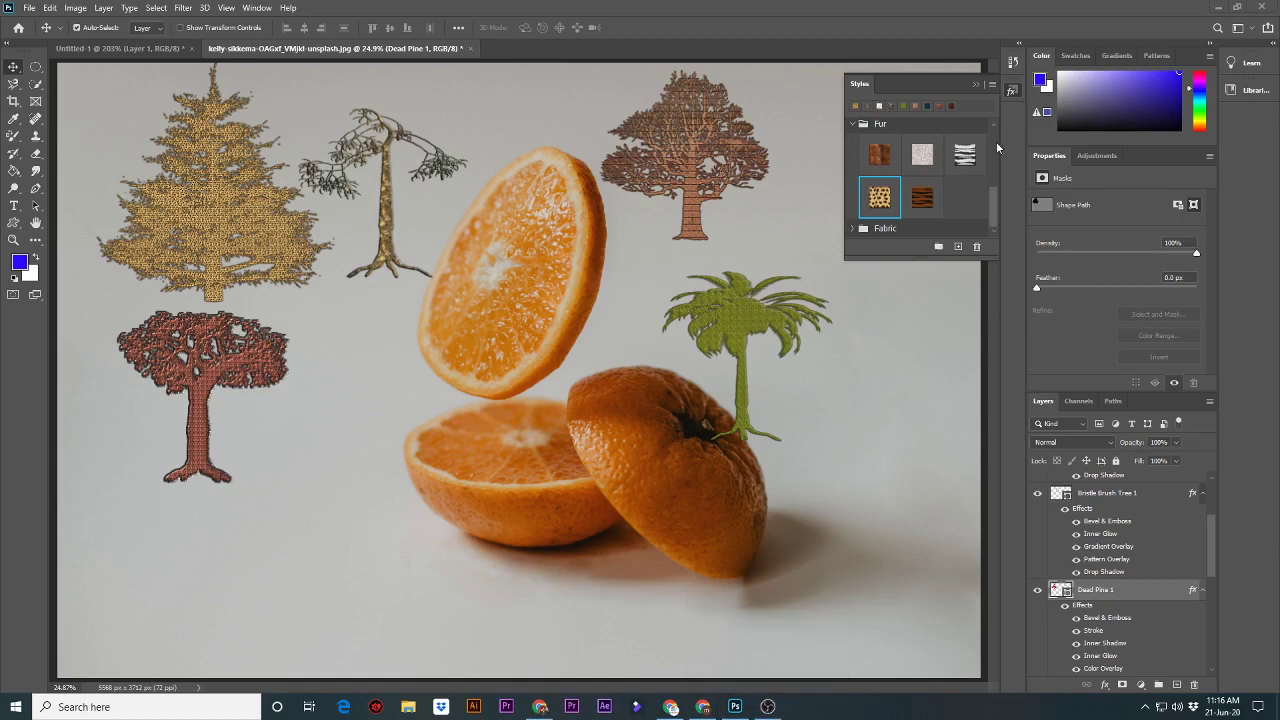
pyautogui.click(758, 339)
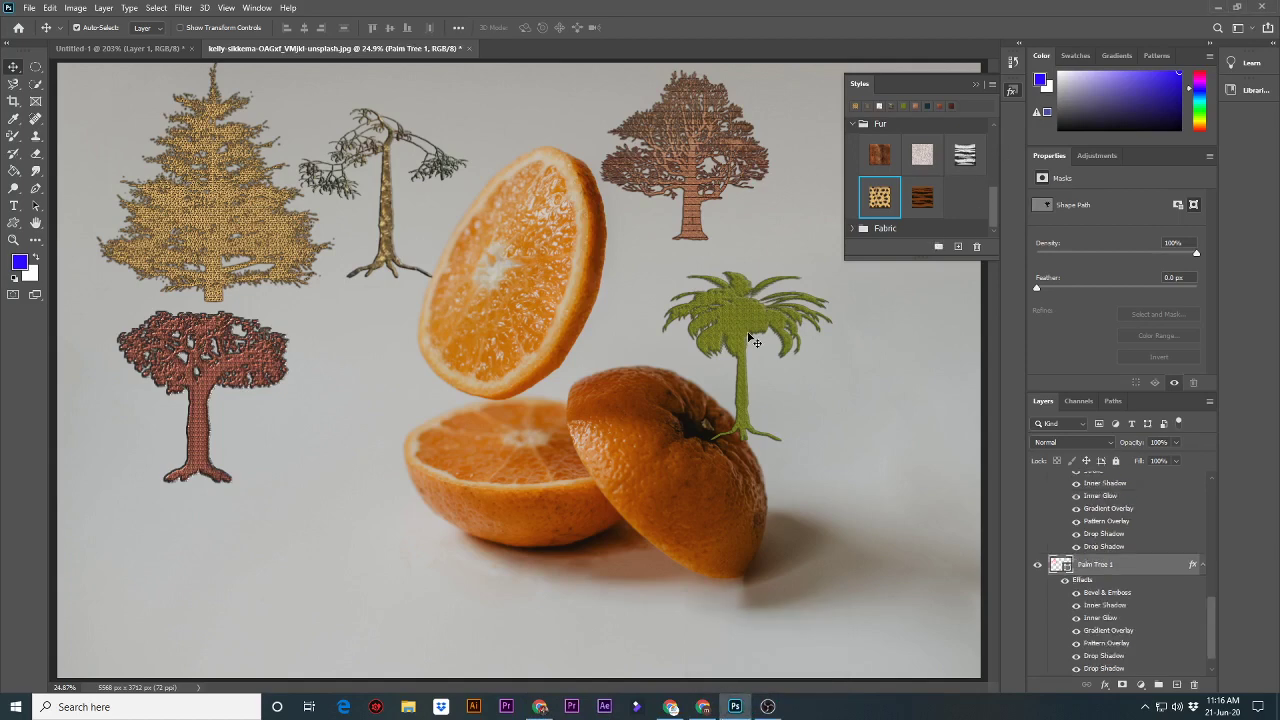
pyautogui.click(964, 155)
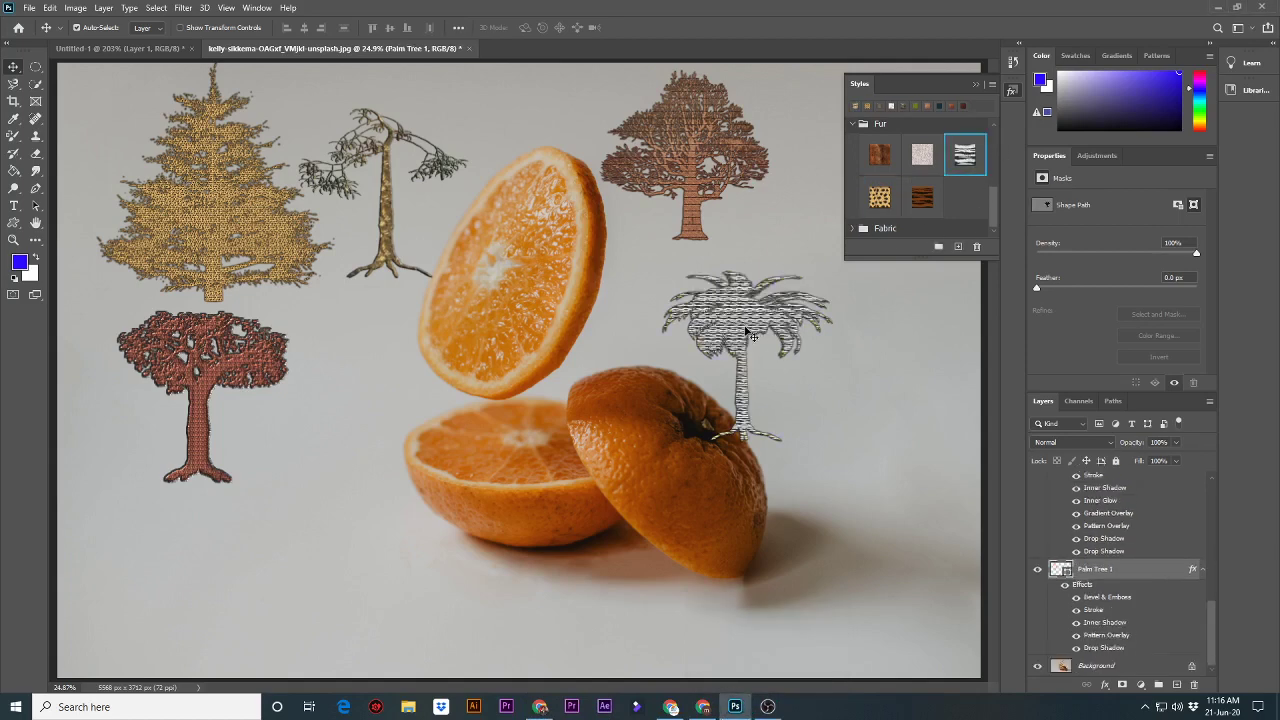
pyautogui.click(854, 123)
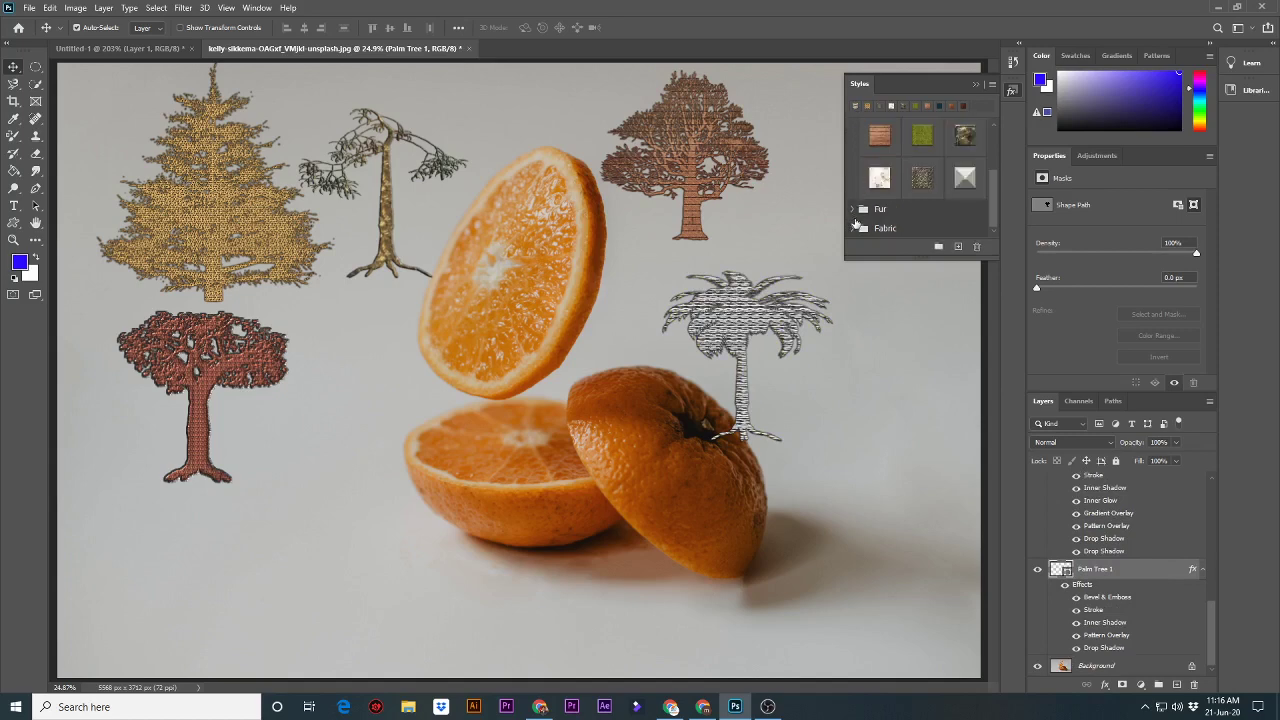
# Expand the Fabric styles and give Bristle Brush Tree 1 the red fabric style.
pyautogui.click(856, 229)
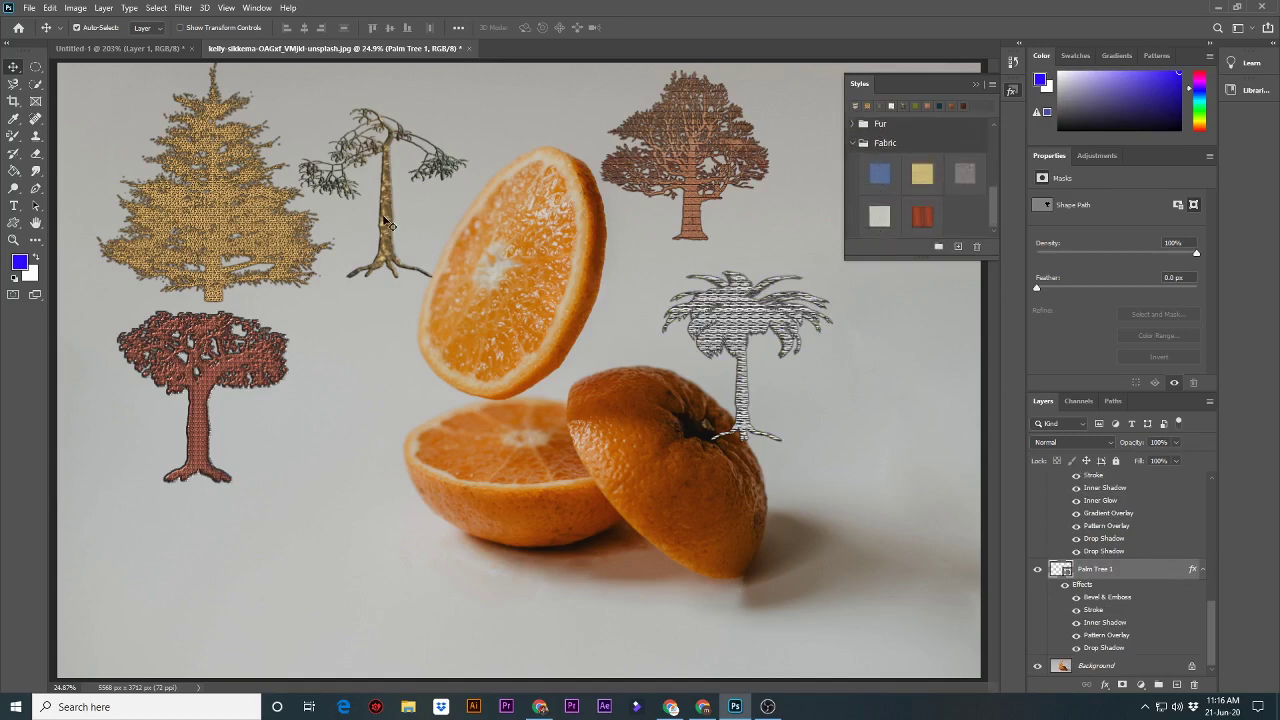
pyautogui.click(393, 208)
pyautogui.click(924, 218)
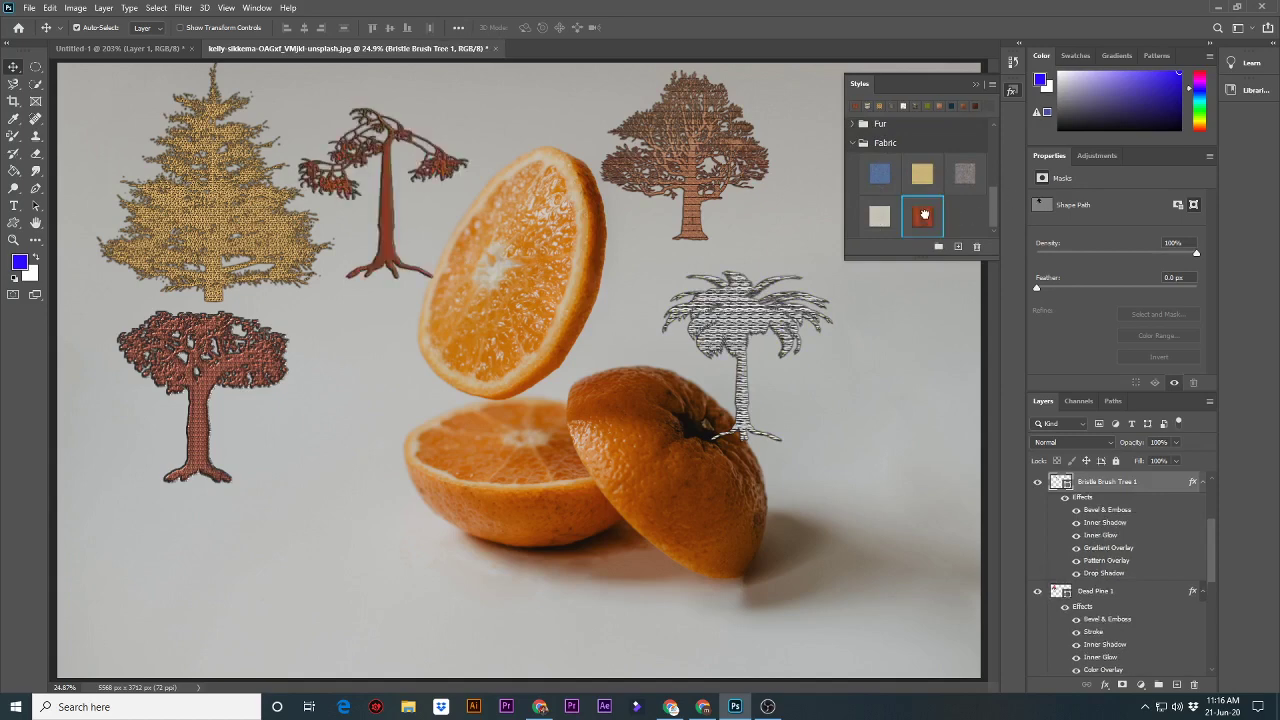
pyautogui.click(976, 84)
pyautogui.click(257, 8)
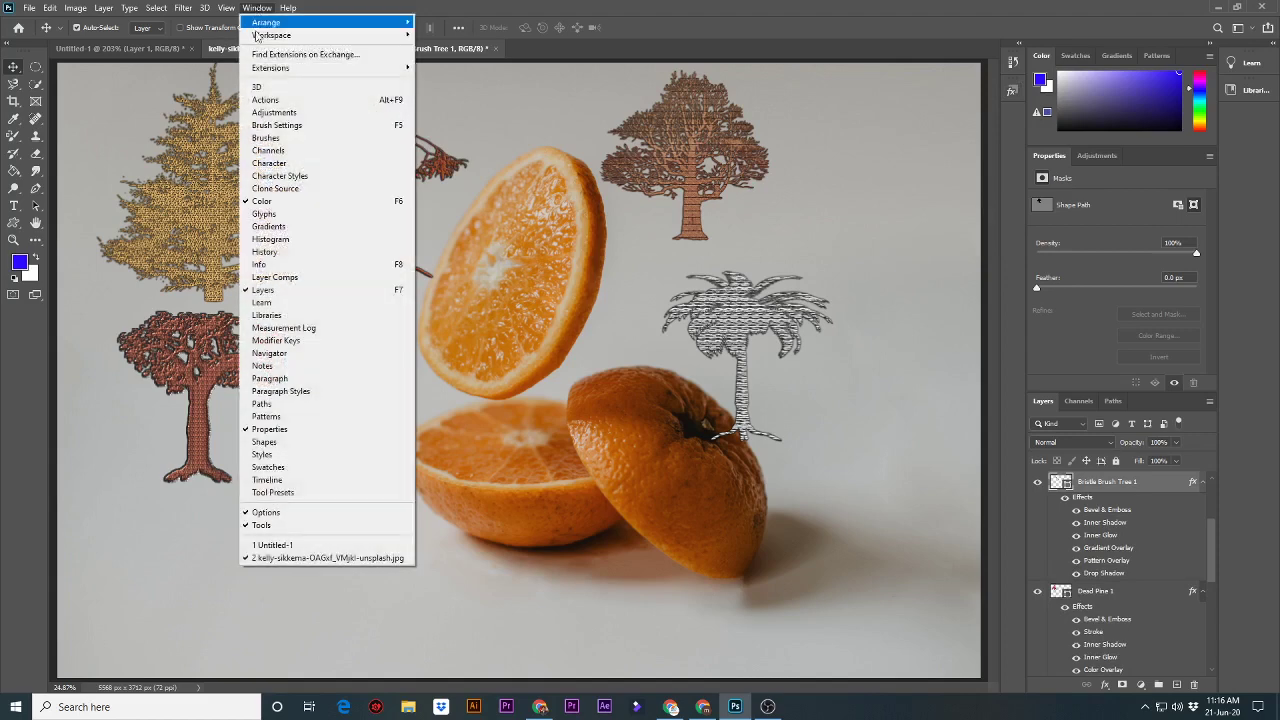
pyautogui.click(264, 214)
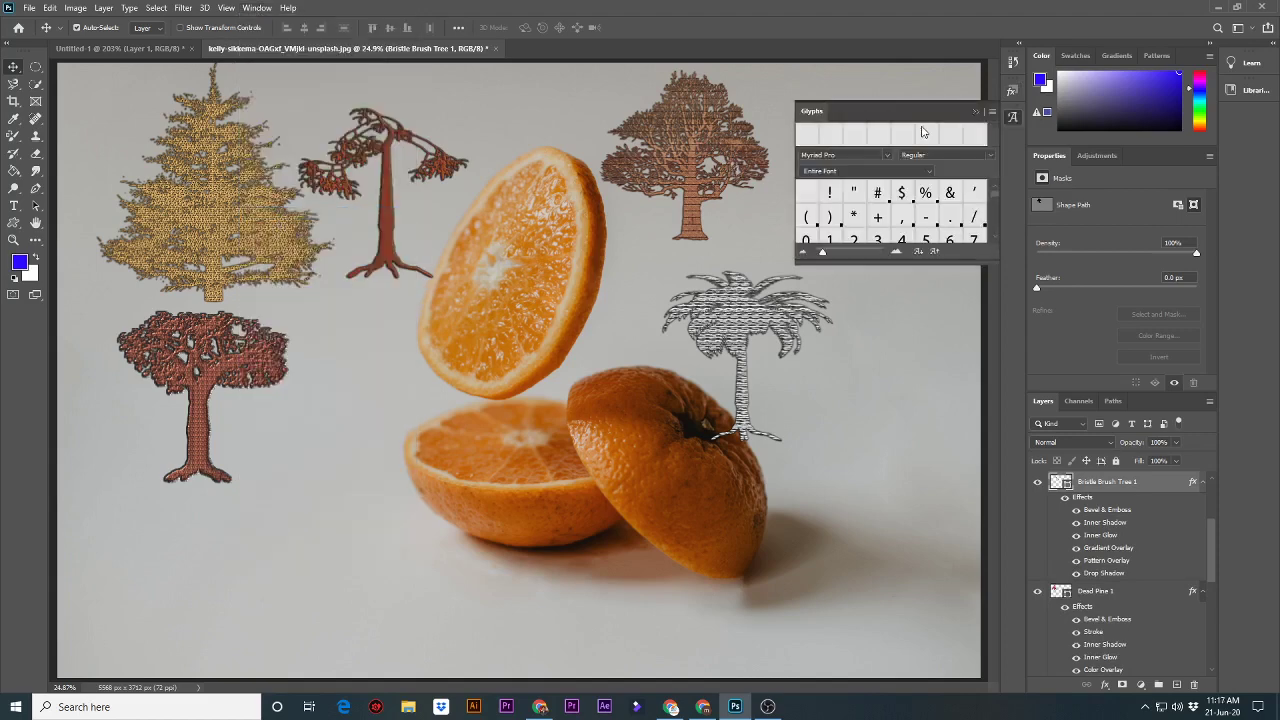
pyautogui.scroll(-2, 887, 214)
pyautogui.scroll(-2, 887, 214)
pyautogui.scroll(-2, 890, 214)
pyautogui.scroll(-2, 893, 213)
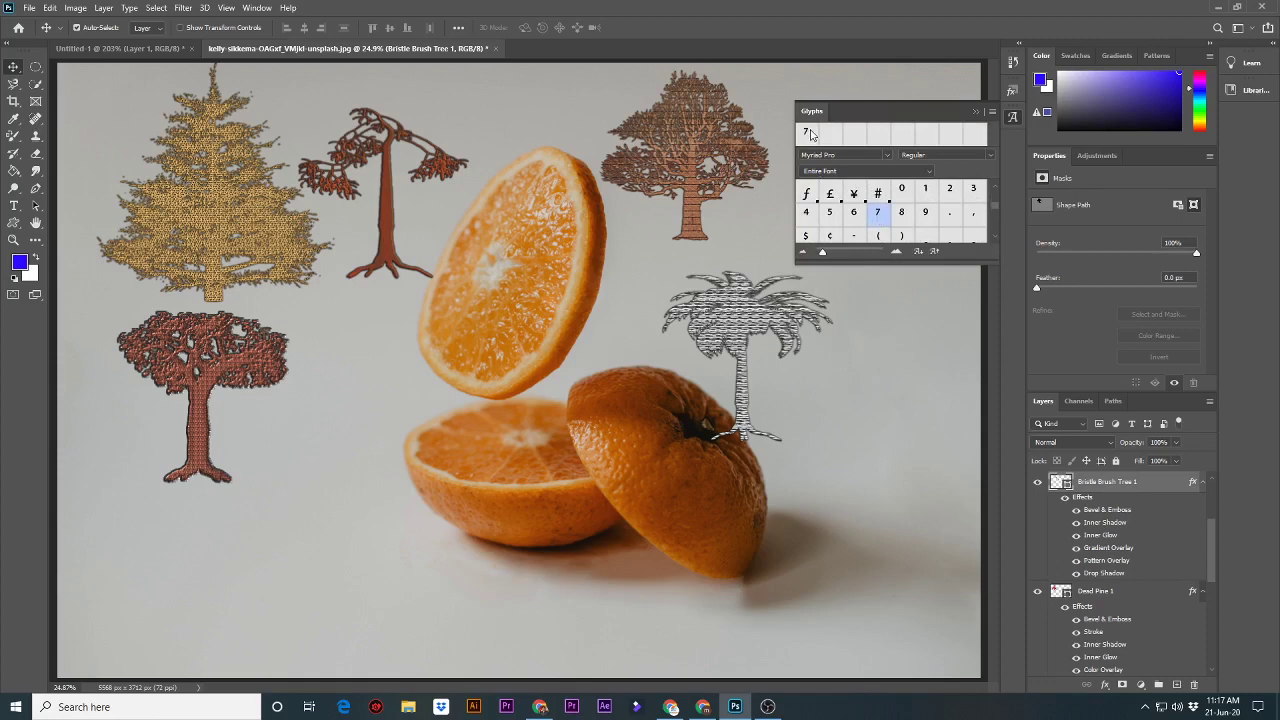
pyautogui.click(908, 376)
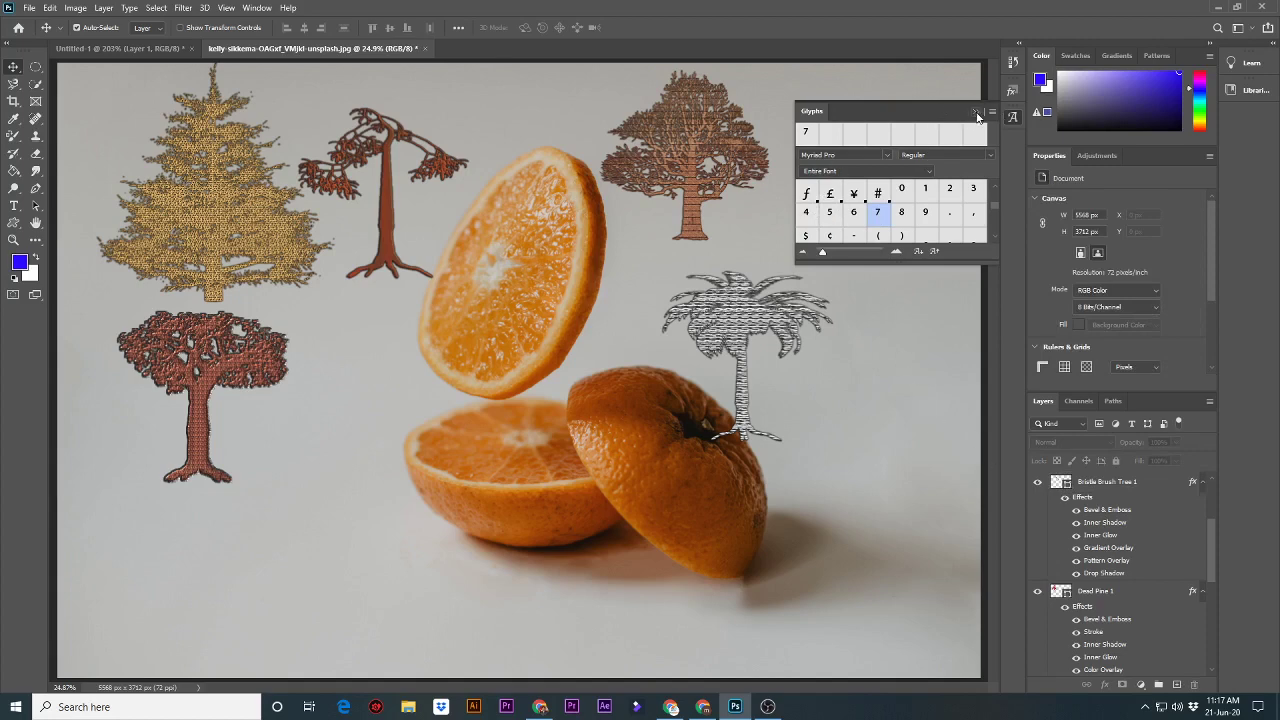
pyautogui.click(977, 114)
pyautogui.click(270, 8)
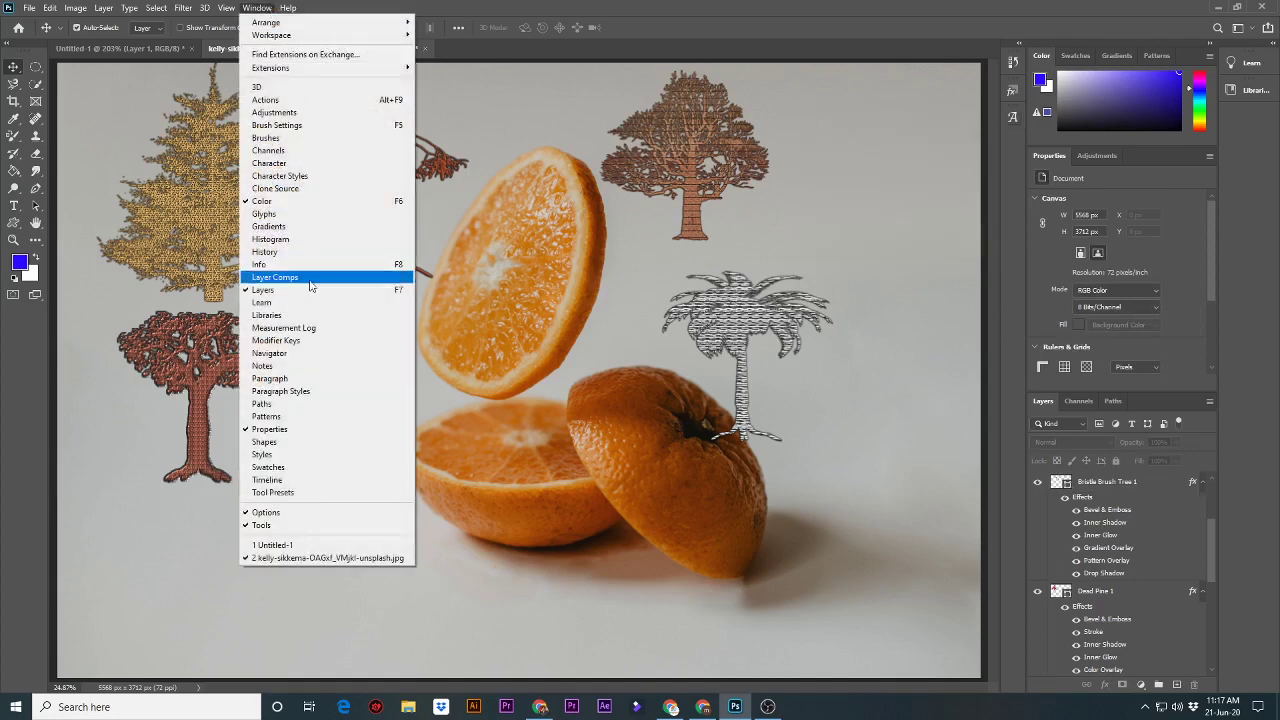
# Look through the tool presets and eyedropper tools, then select the Color Replacement tool.
pyautogui.click(286, 494)
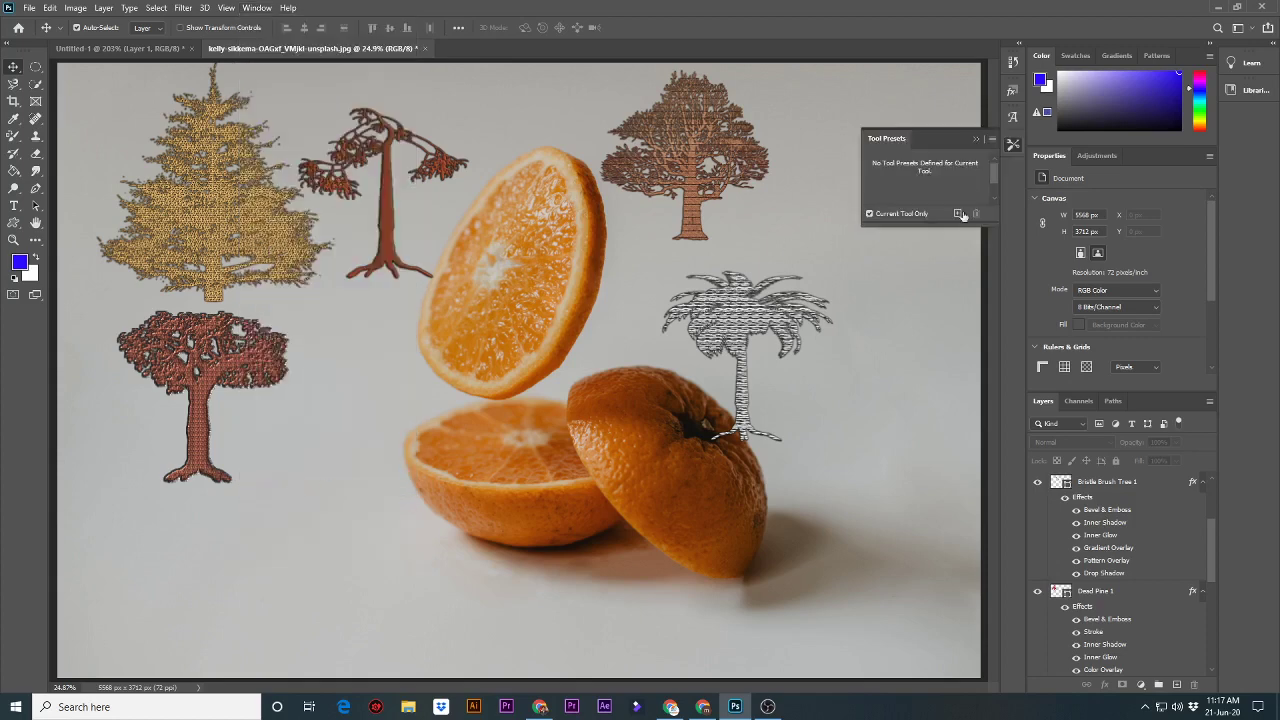
pyautogui.click(977, 140)
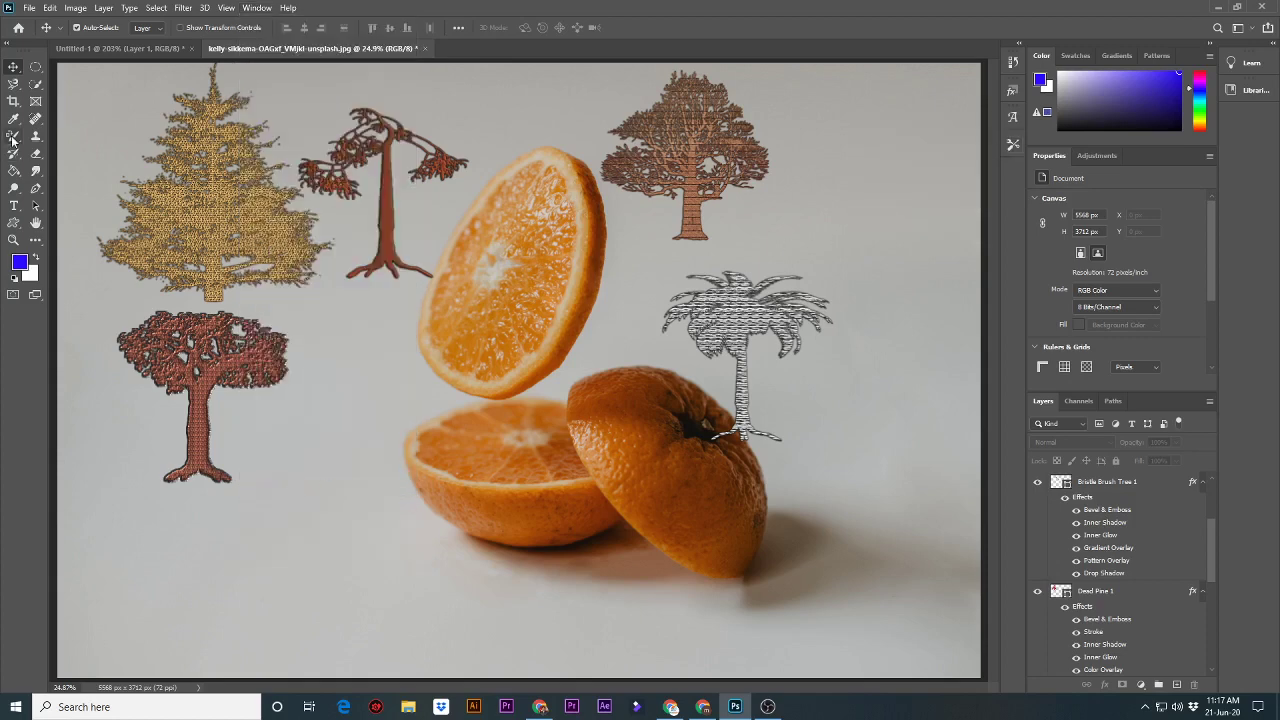
pyautogui.click(13, 135)
pyautogui.click(12, 124)
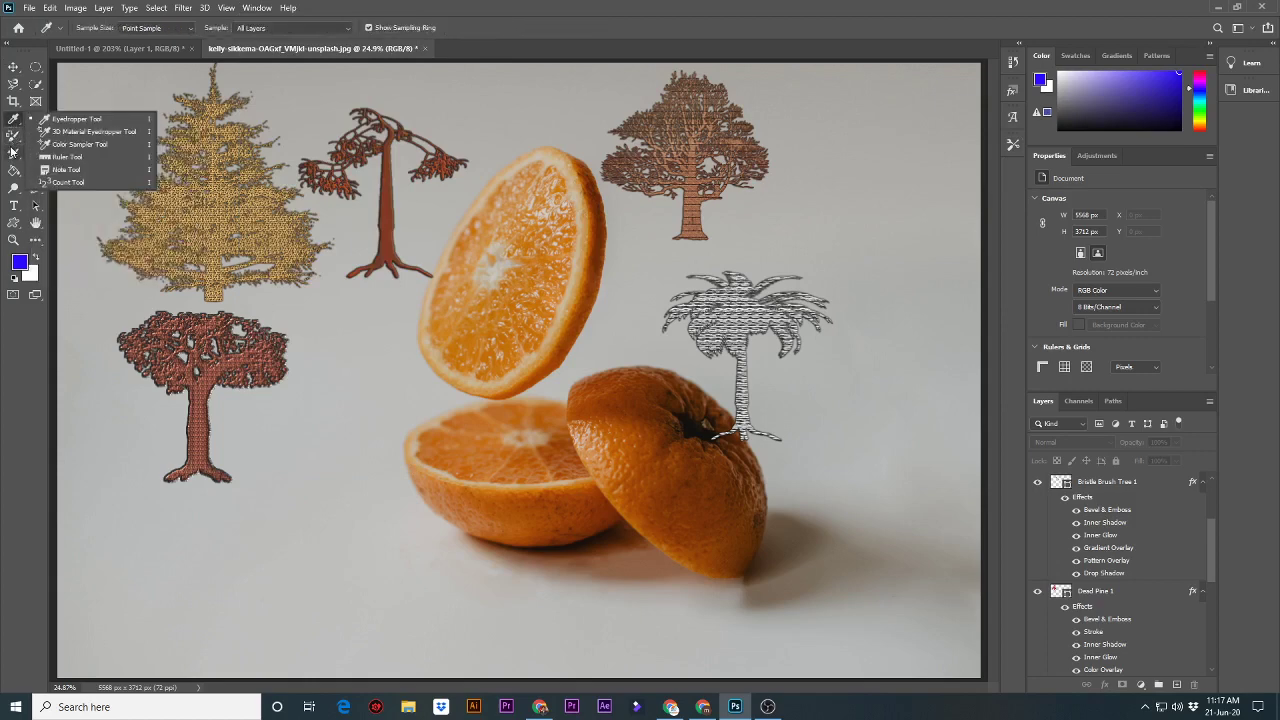
pyautogui.click(13, 138)
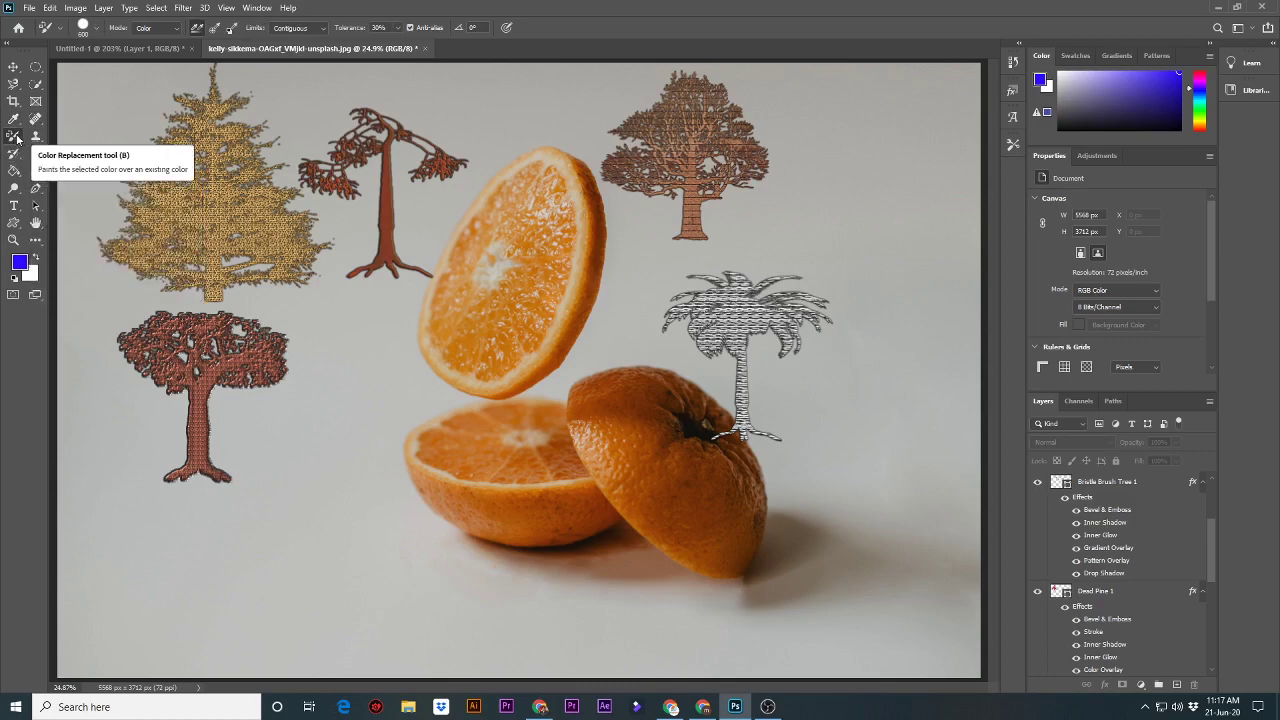
# Switch to the Mixer Brush, try painting, and dismiss the no-layer-selected warning.
pyautogui.rightClick(13, 138)
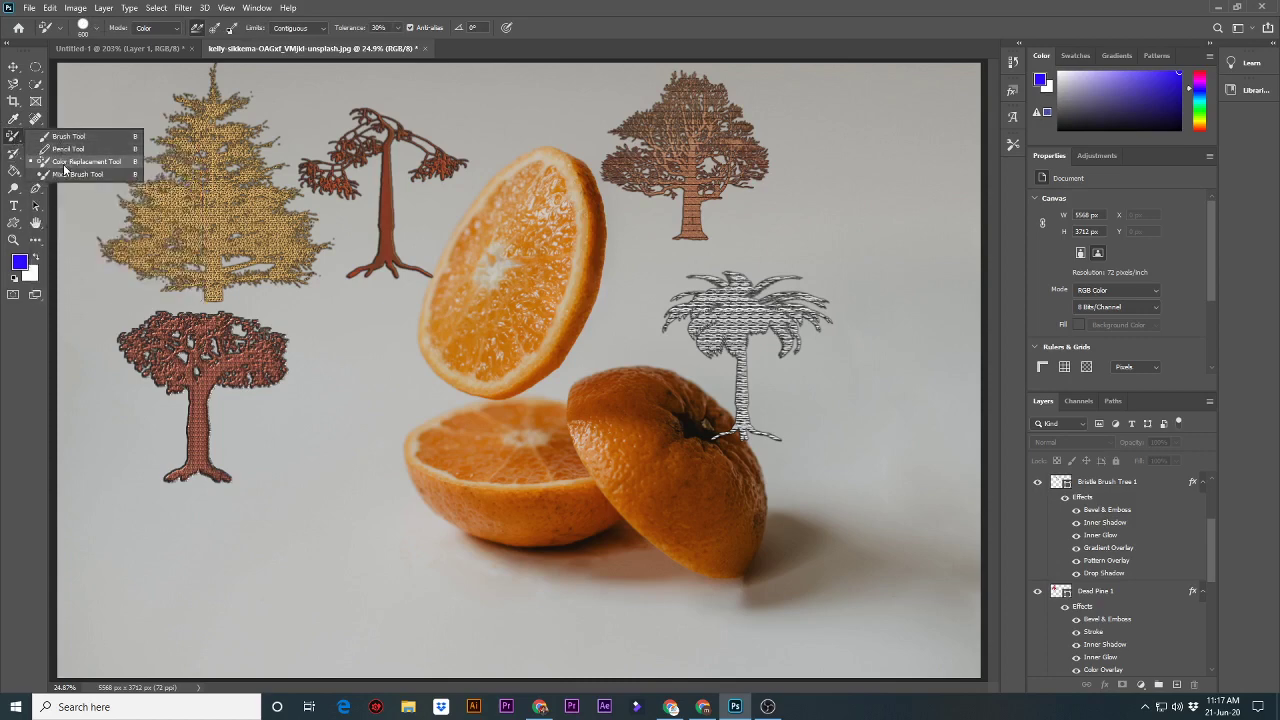
pyautogui.click(64, 174)
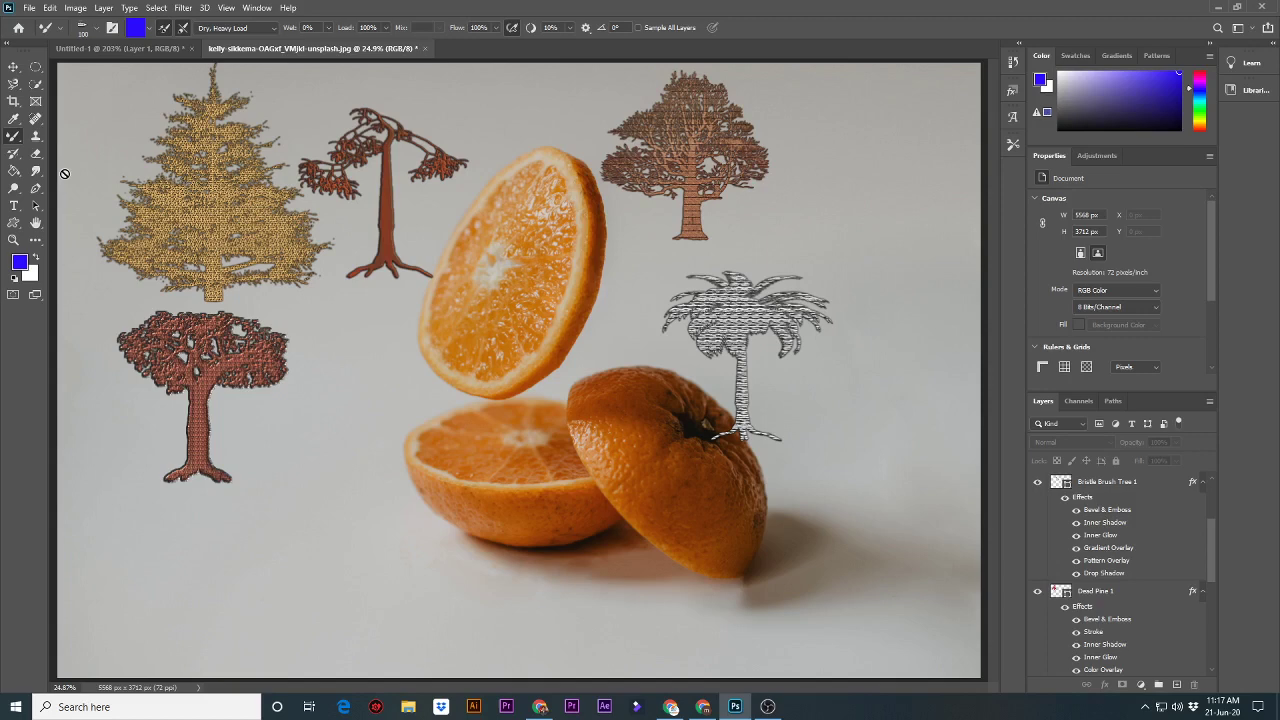
pyautogui.click(381, 323)
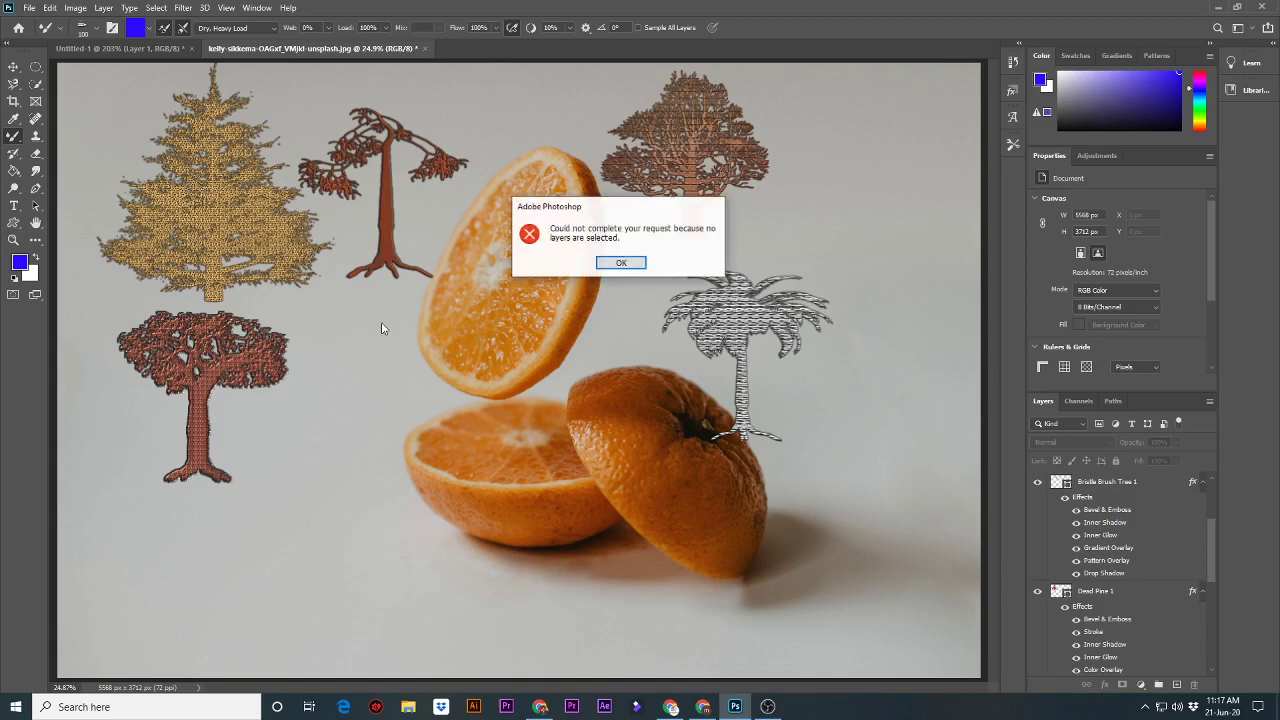
pyautogui.click(612, 263)
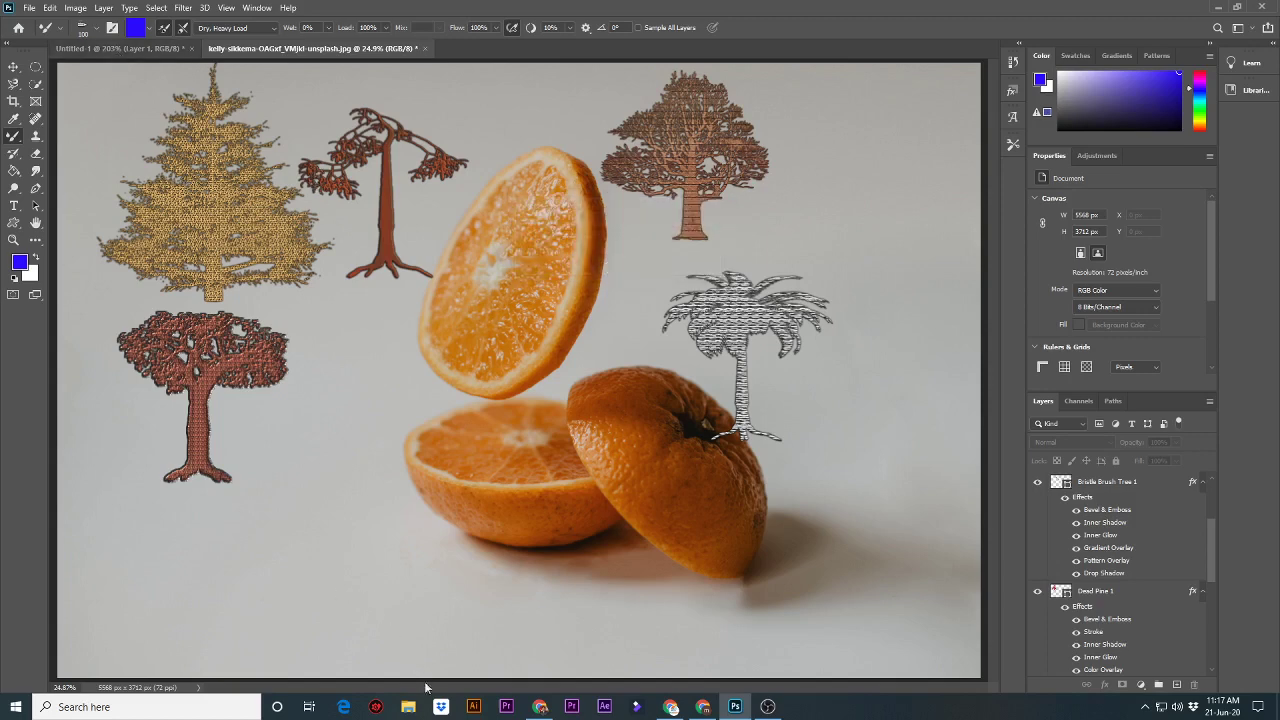
pyautogui.click(409, 707)
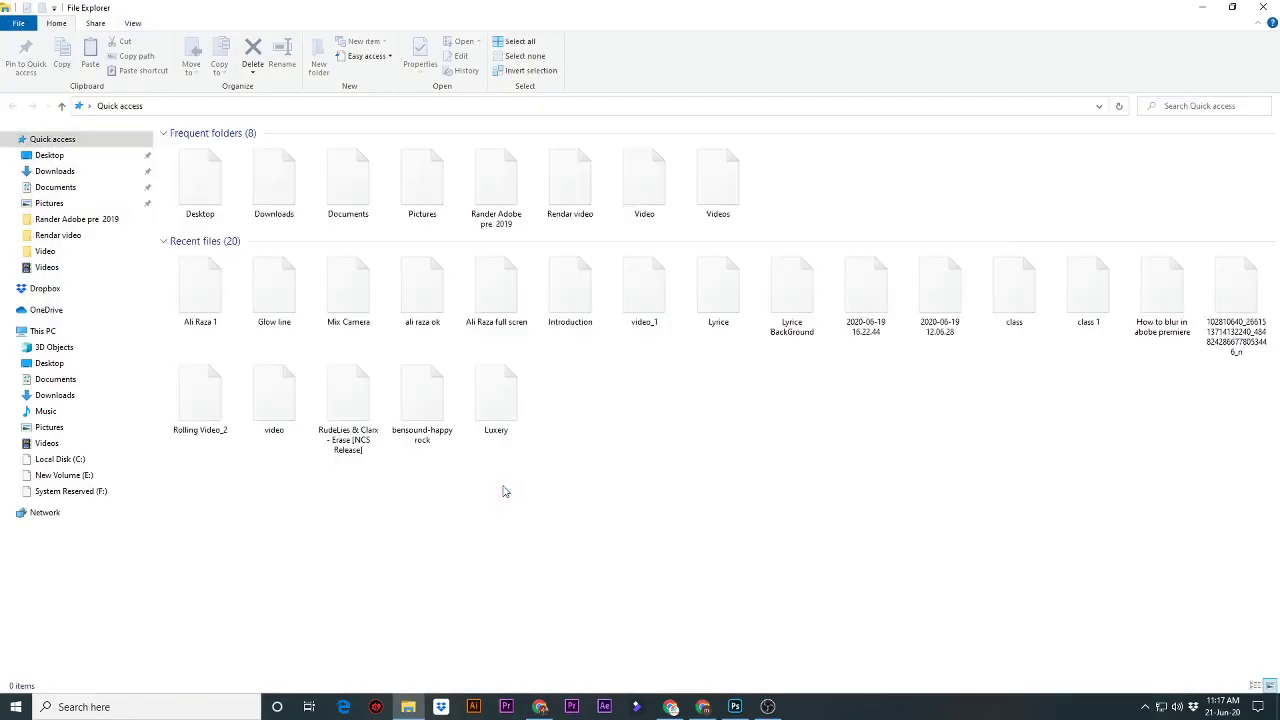
# Drag the light-bulb splash photo from the Downloads folder into Photoshop to open it.
pyautogui.click(52, 171)
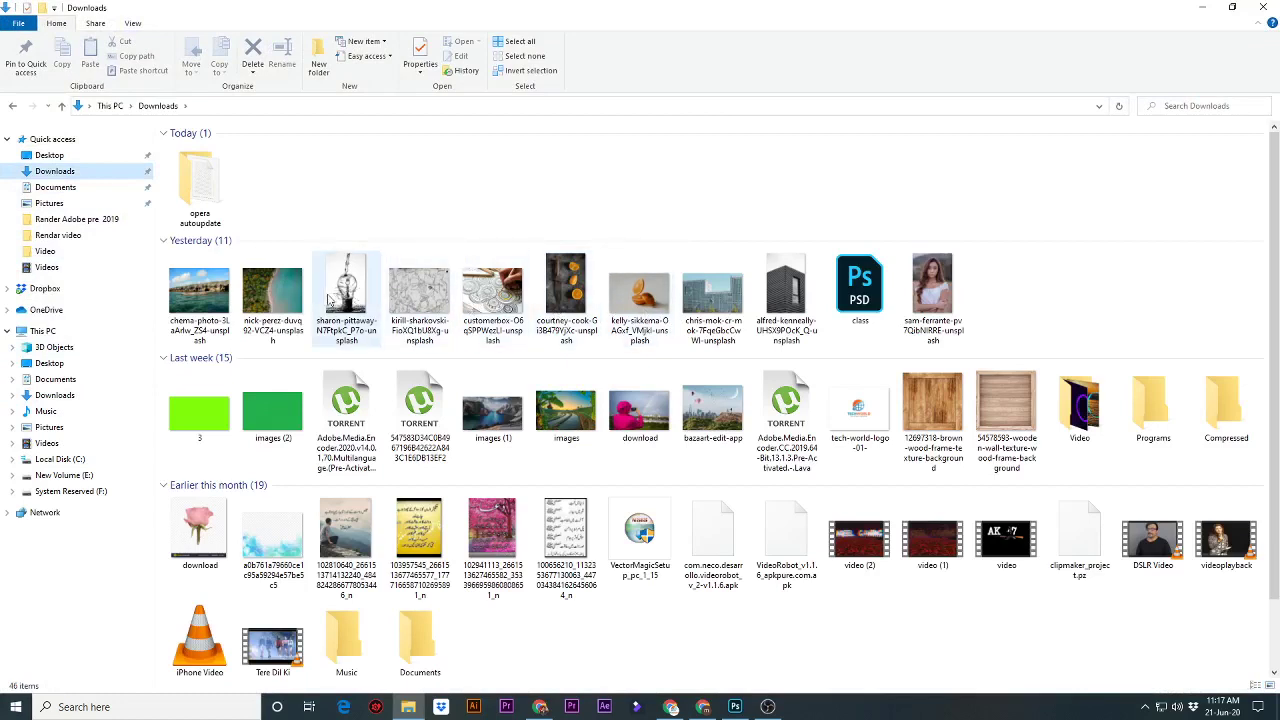
pyautogui.moveTo(346, 295)
pyautogui.mouseDown()
pyautogui.moveTo(740, 711)
pyautogui.moveTo(445, 472)
pyautogui.mouseUp()
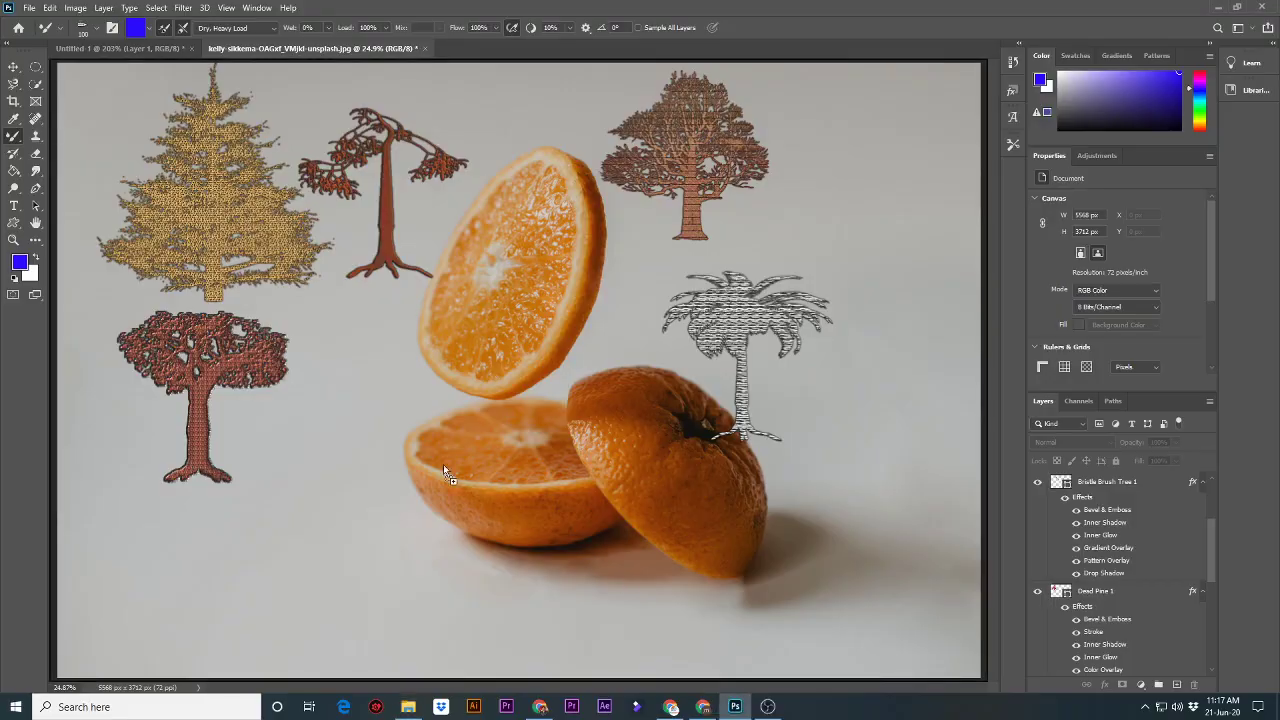
pyautogui.moveTo(408, 394)
pyautogui.mouseDown()
pyautogui.moveTo(557, 12)
pyautogui.moveTo(548, 48)
pyautogui.mouseUp()
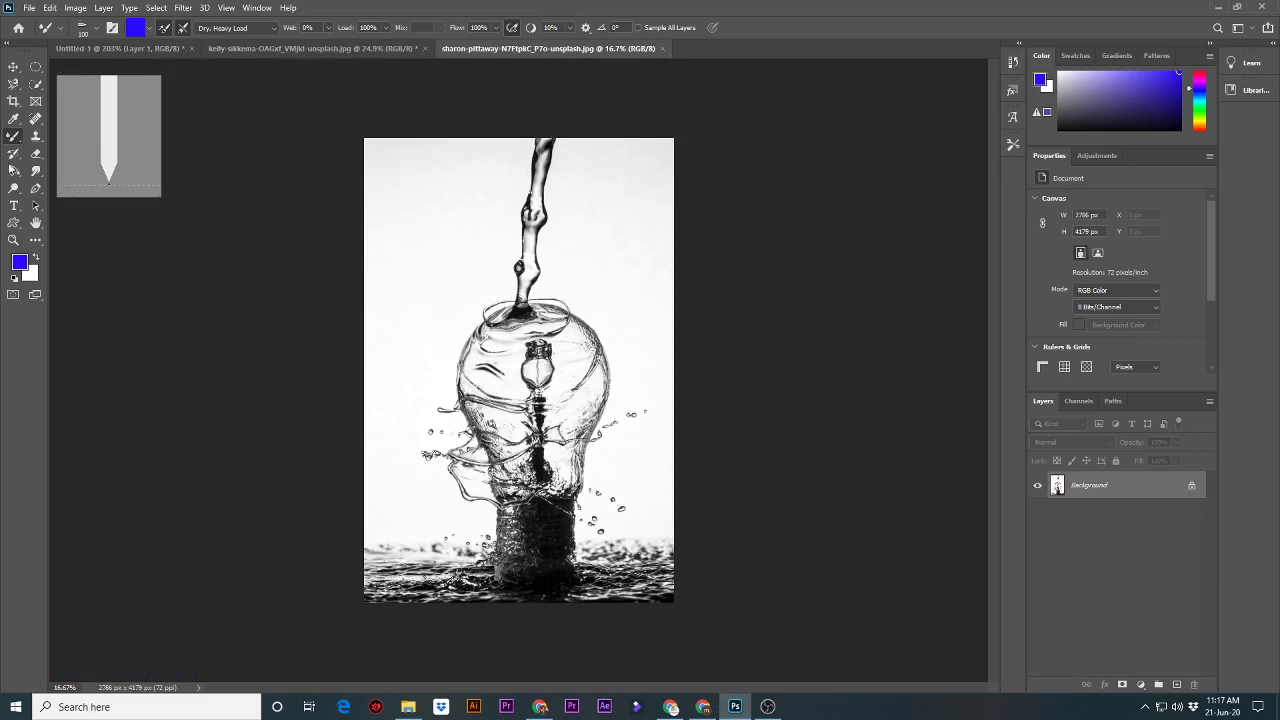
# Switch to the Mixer Brush and undo a blue test stroke over the bulb.
pyautogui.rightClick(13, 140)
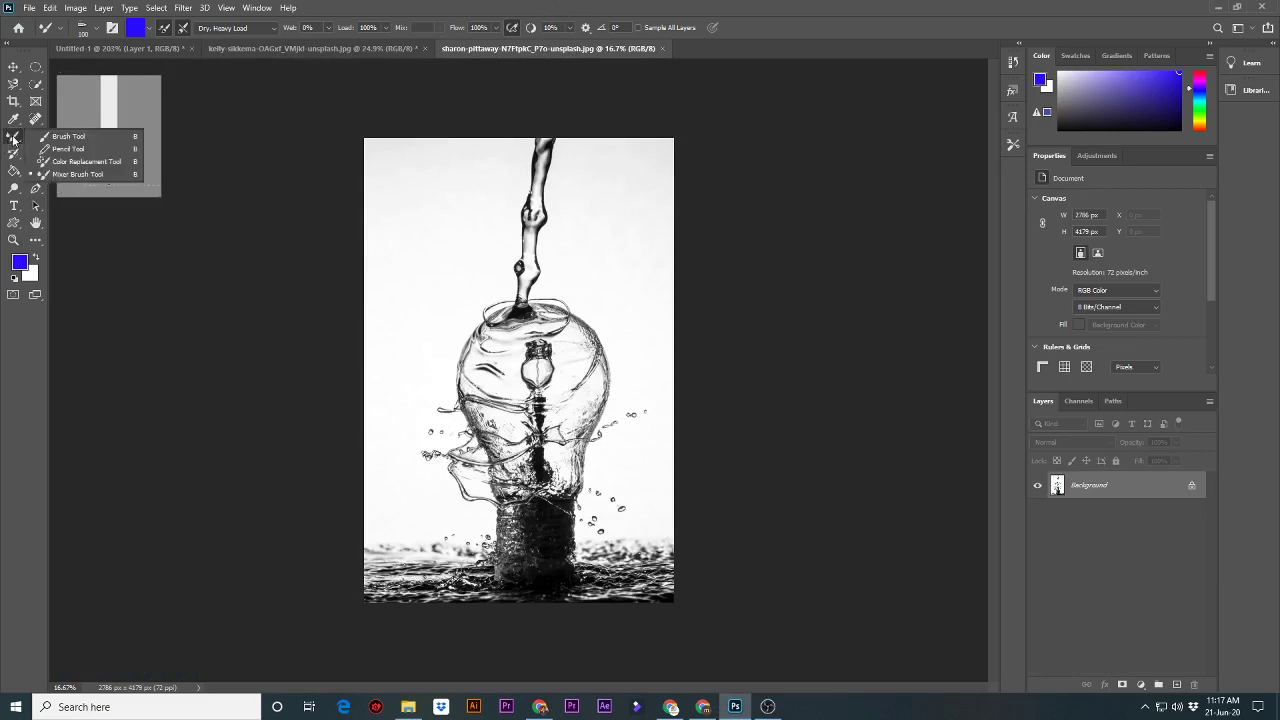
pyautogui.click(55, 176)
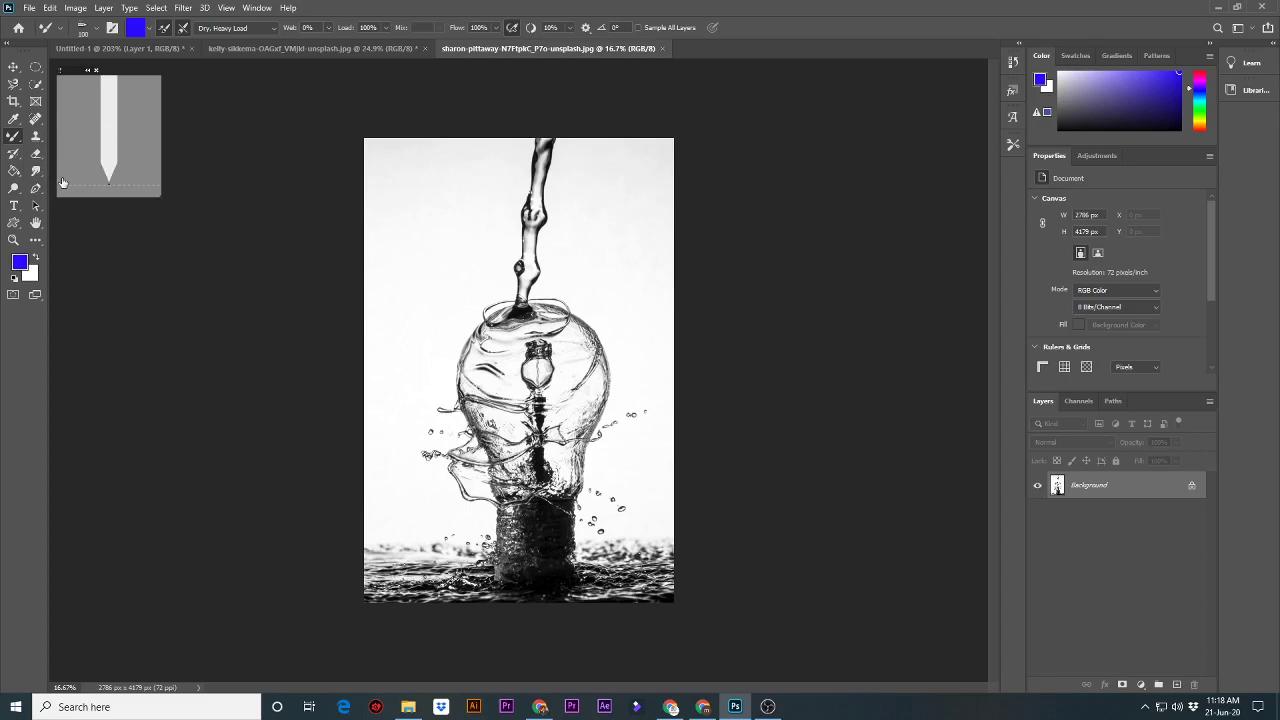
pyautogui.moveTo(459, 226)
pyautogui.mouseDown()
pyautogui.moveTo(503, 366)
pyautogui.moveTo(545, 430)
pyautogui.moveTo(530, 428)
pyautogui.mouseUp()
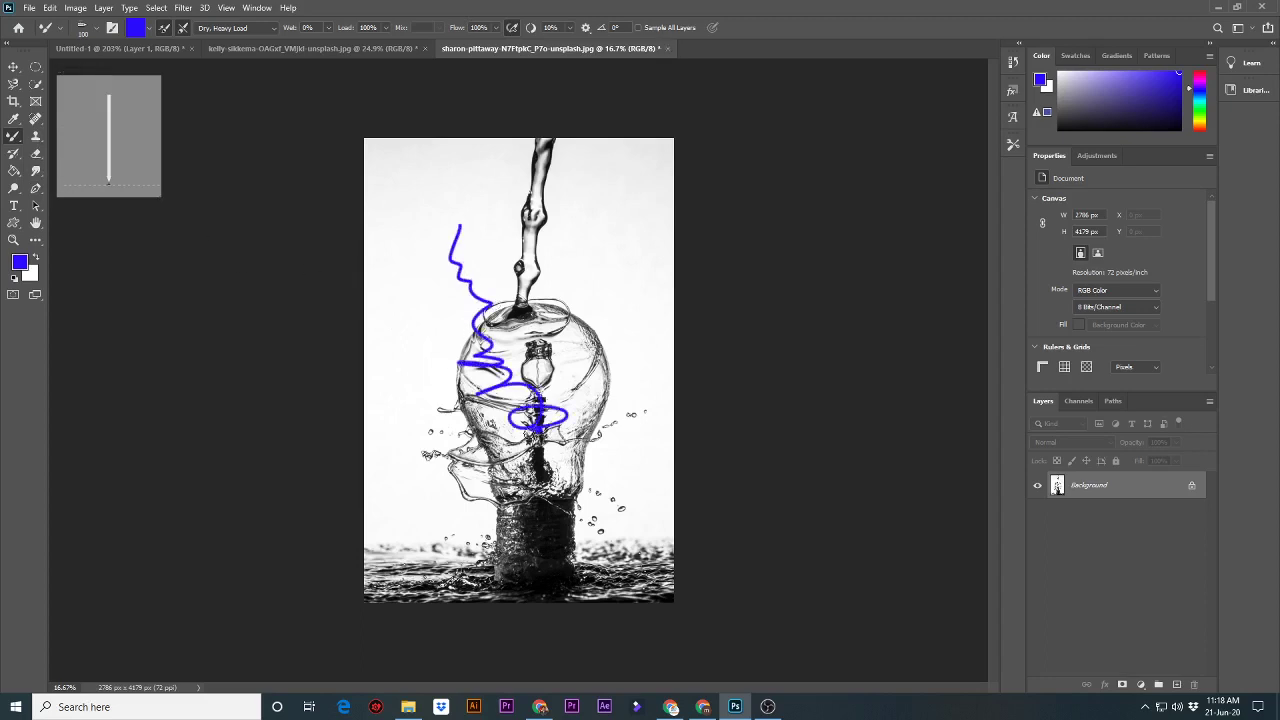
pyautogui.hotkey('ctrl', 'z')
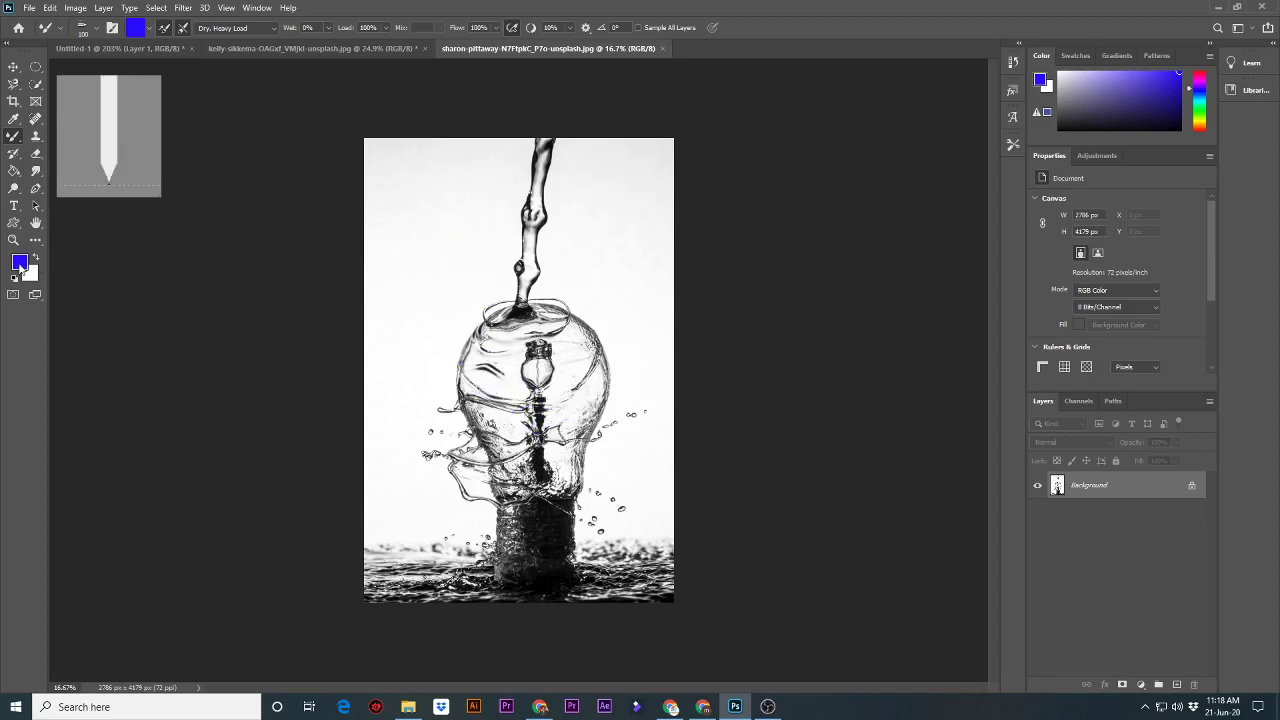
# Set the foreground colour to greyish pink #a69194.
pyautogui.click(19, 263)
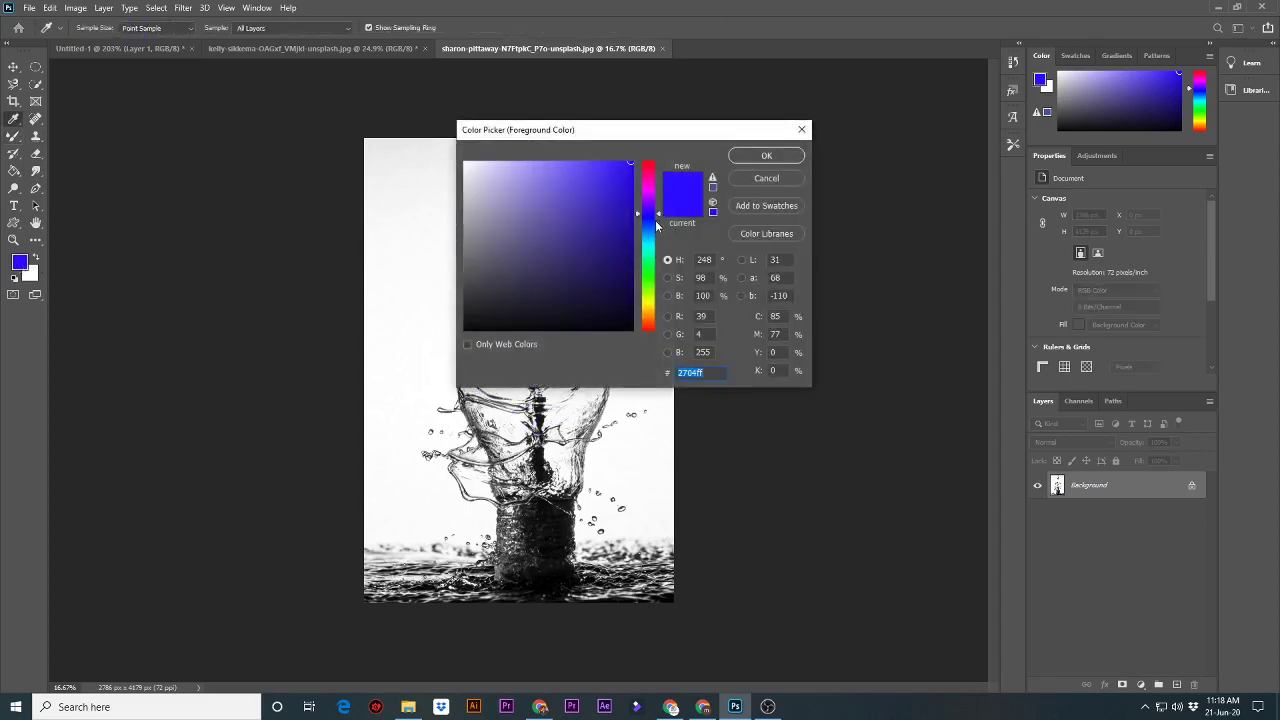
pyautogui.moveTo(658, 222)
pyautogui.mouseDown()
pyautogui.moveTo(666, 262)
pyautogui.moveTo(657, 173)
pyautogui.mouseUp()
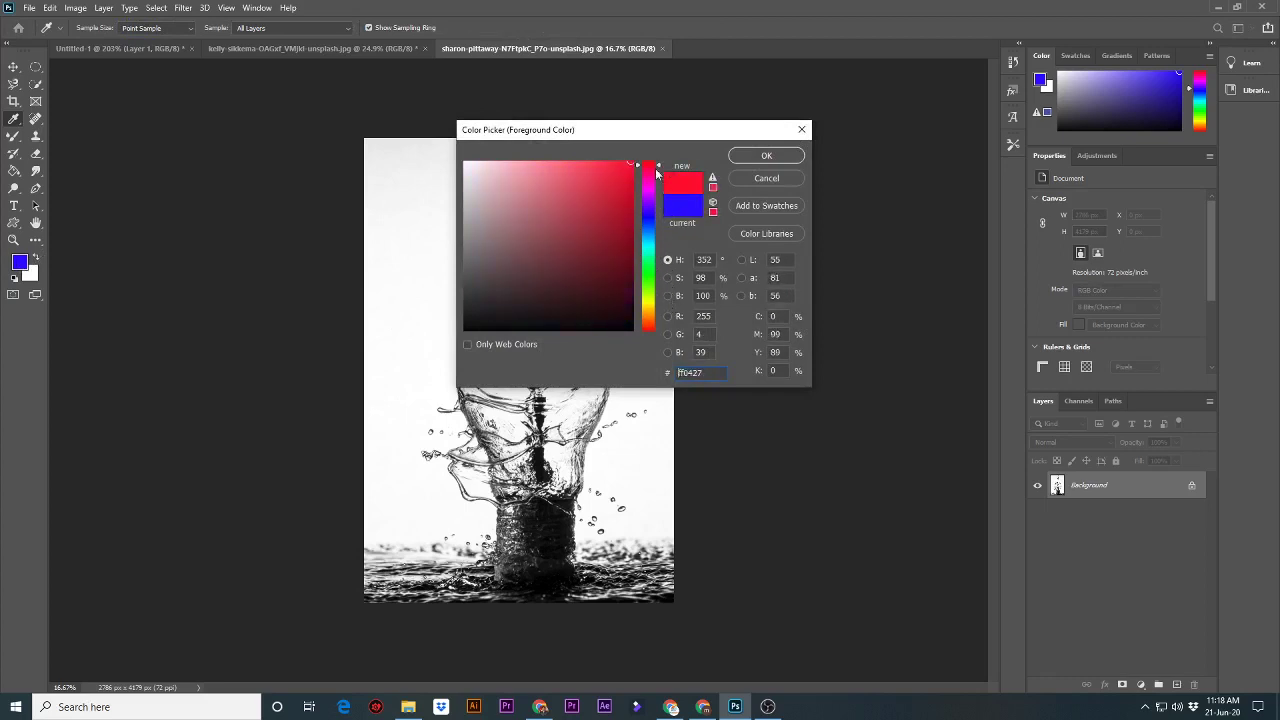
pyautogui.moveTo(510, 237); pyautogui.dragTo(484, 218)
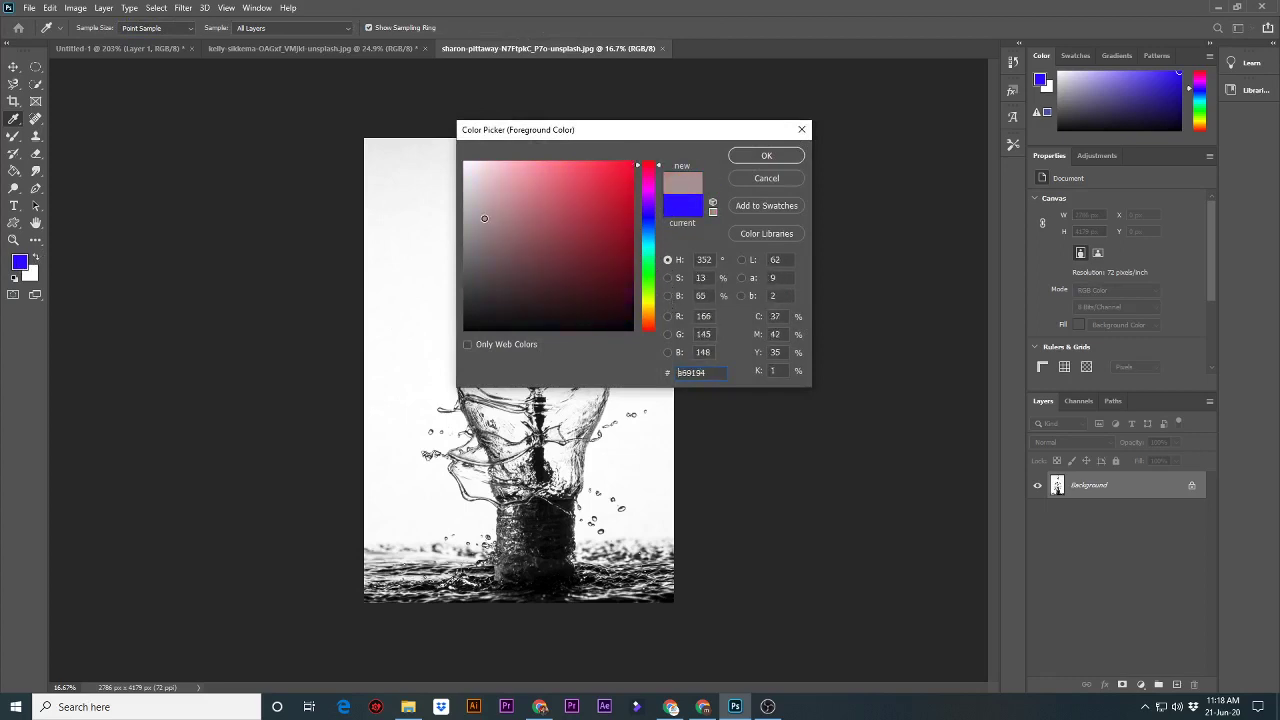
pyautogui.click(766, 155)
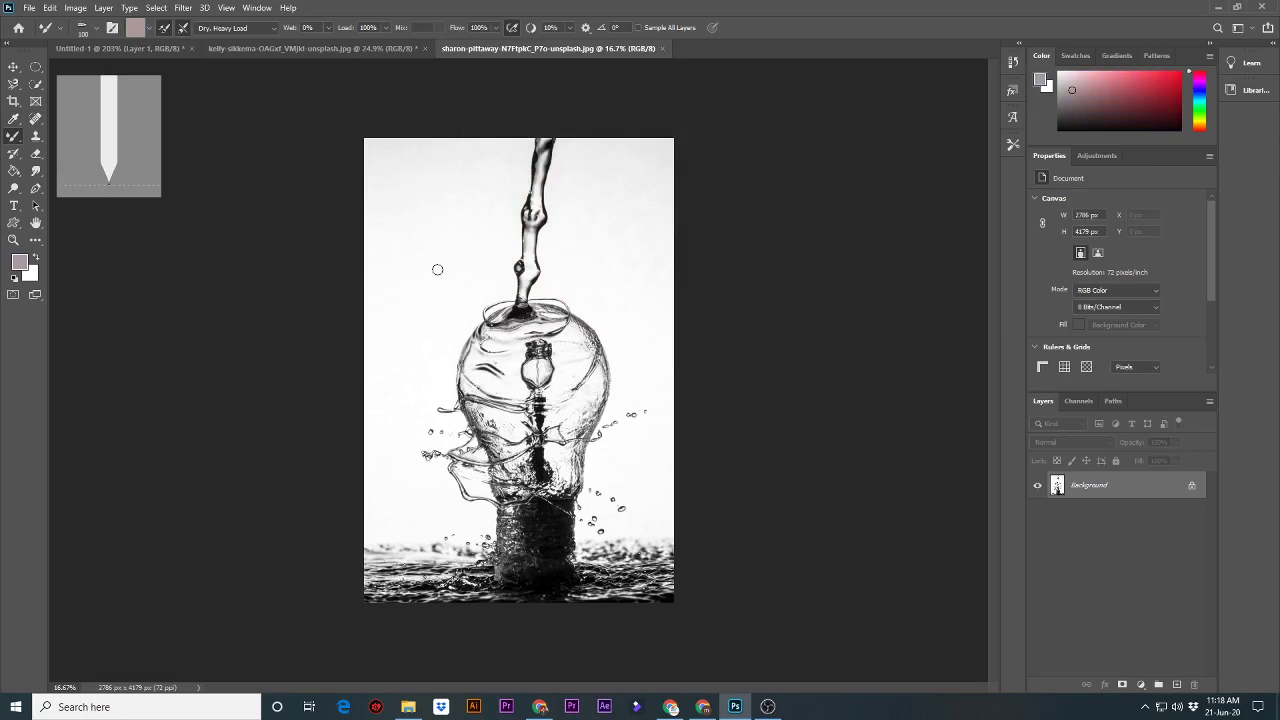
# Scribble pink strokes around the bulb and right side, then undo them.
pyautogui.moveTo(437, 269); pyautogui.dragTo(490, 202)
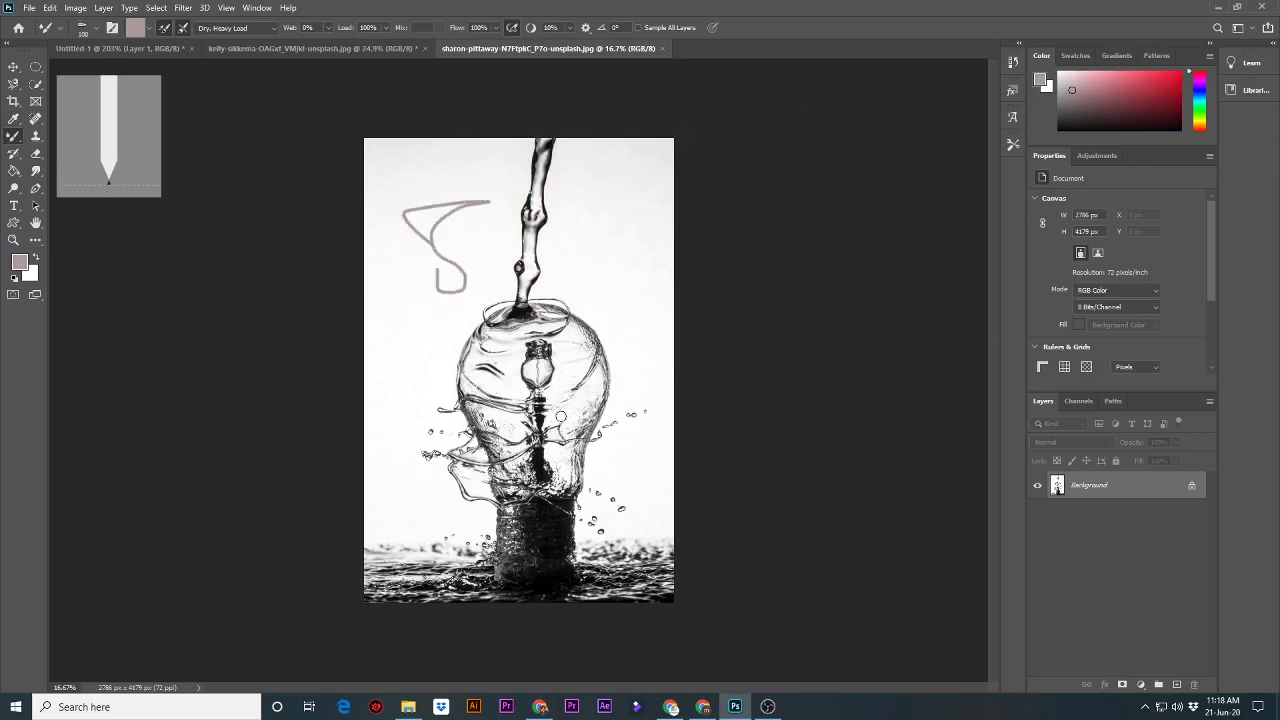
pyautogui.moveTo(464, 266)
pyautogui.mouseDown()
pyautogui.moveTo(447, 341)
pyautogui.moveTo(511, 233)
pyautogui.moveTo(495, 250)
pyautogui.moveTo(505, 245)
pyautogui.mouseUp()
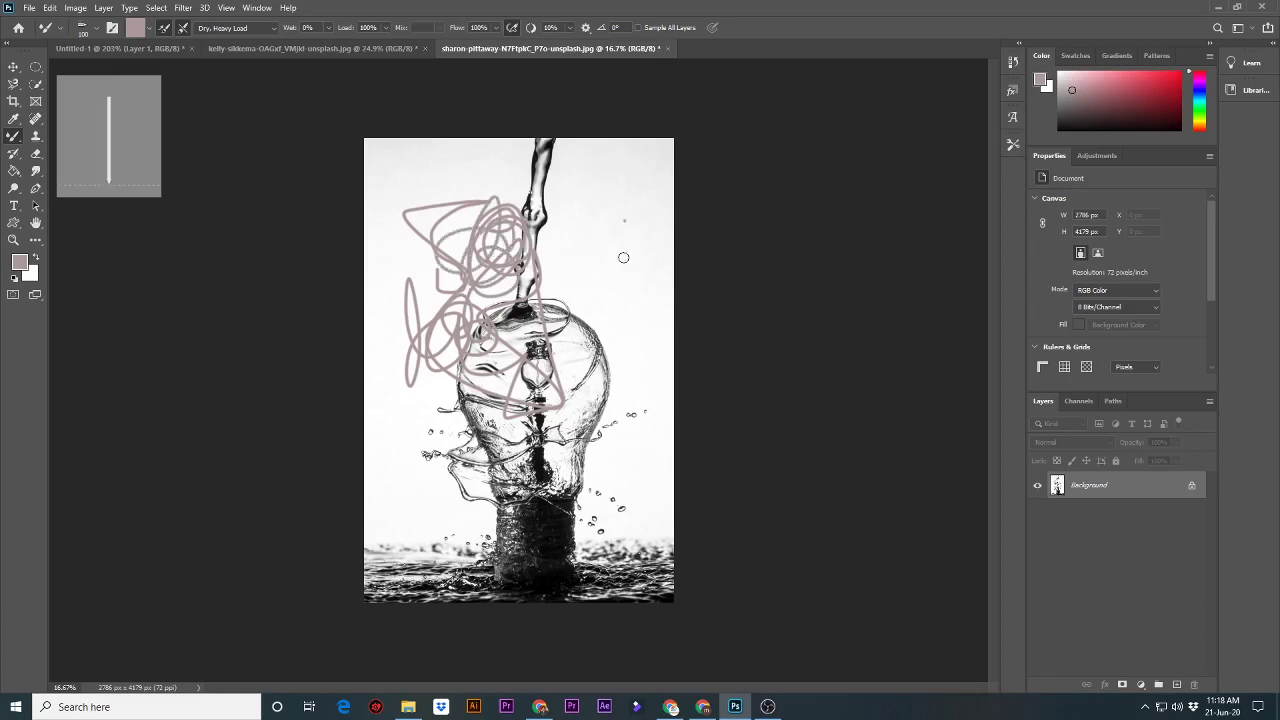
pyautogui.moveTo(623, 258)
pyautogui.mouseDown()
pyautogui.moveTo(598, 262)
pyautogui.moveTo(643, 400)
pyautogui.mouseUp()
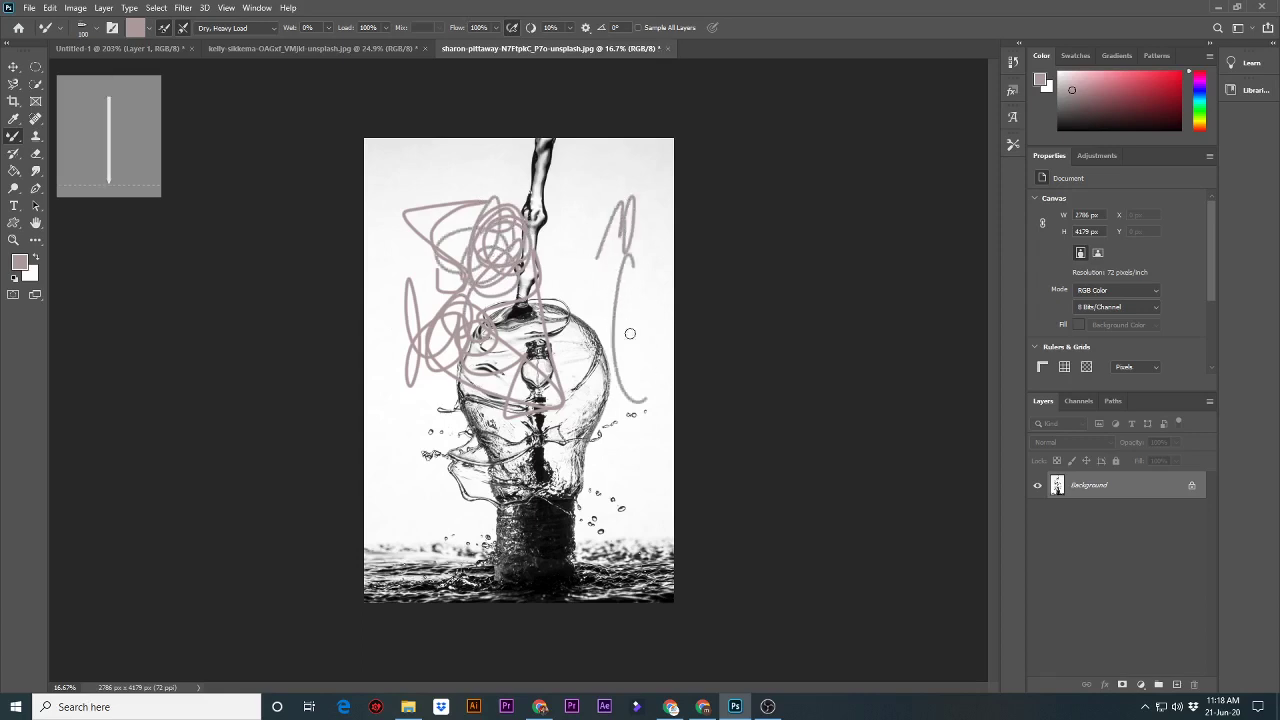
pyautogui.moveTo(630, 333); pyautogui.dragTo(611, 328)
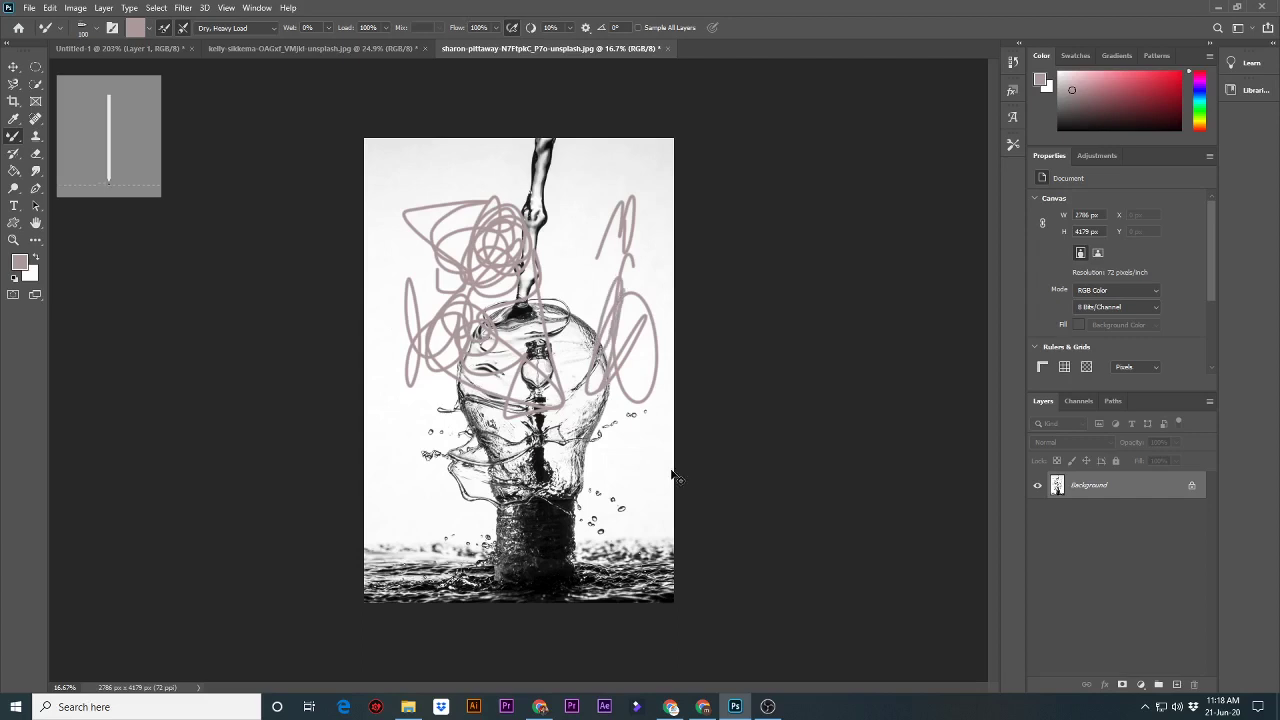
pyautogui.hotkey('ctrl', 'z')
pyautogui.hotkey('ctrl', 'z')
pyautogui.hotkey('ctrl', 'z')
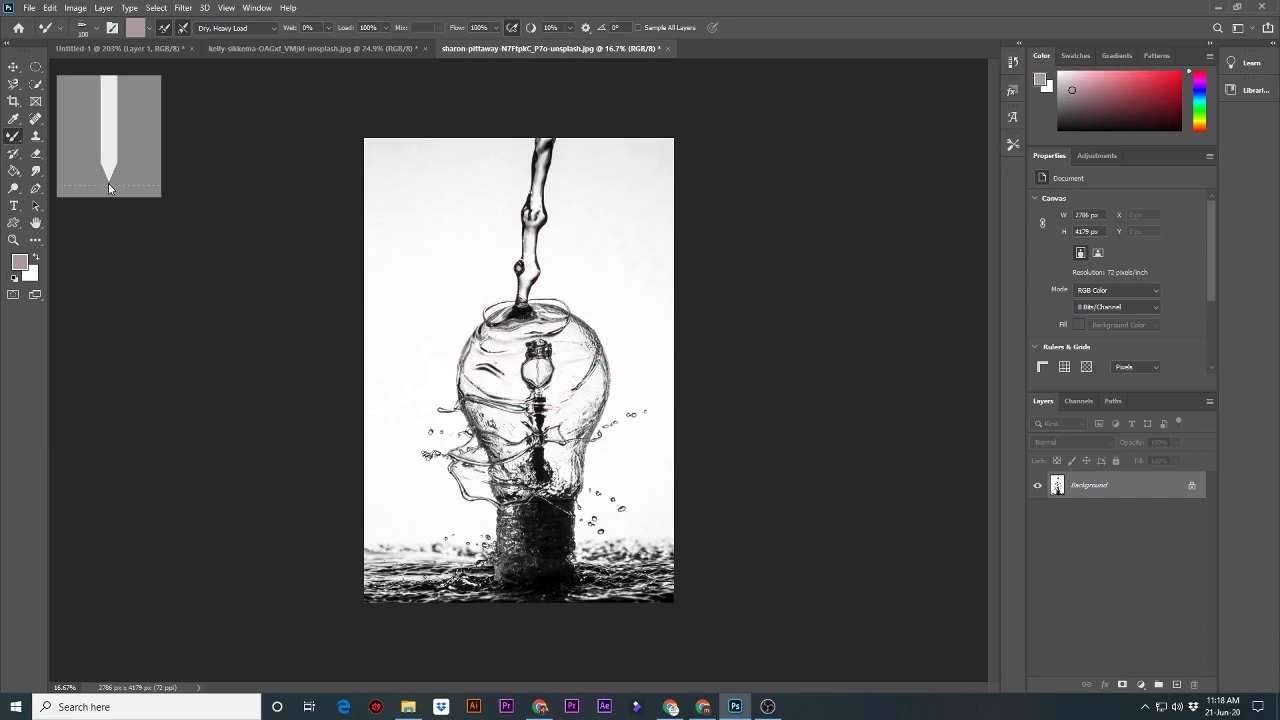
# Switch to the standard Brush at 300 px and add an empty Layer 1 above Background.
pyautogui.rightClick(13, 137)
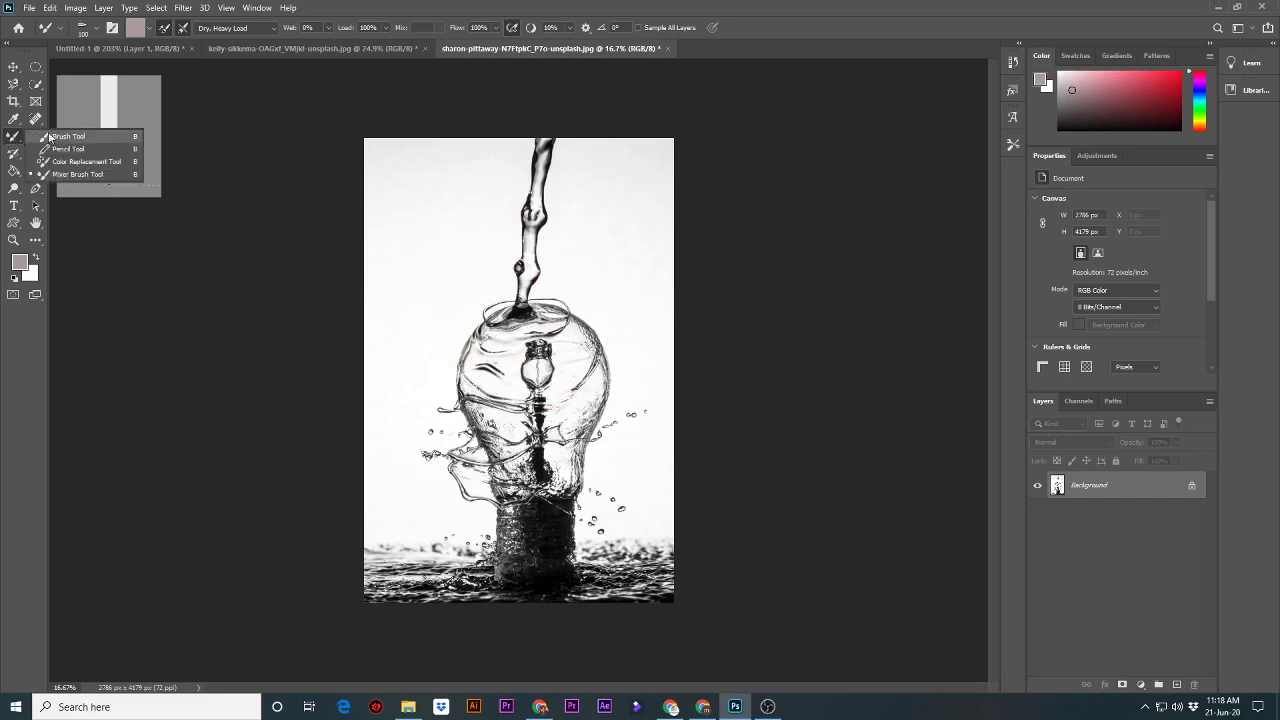
pyautogui.click(58, 138)
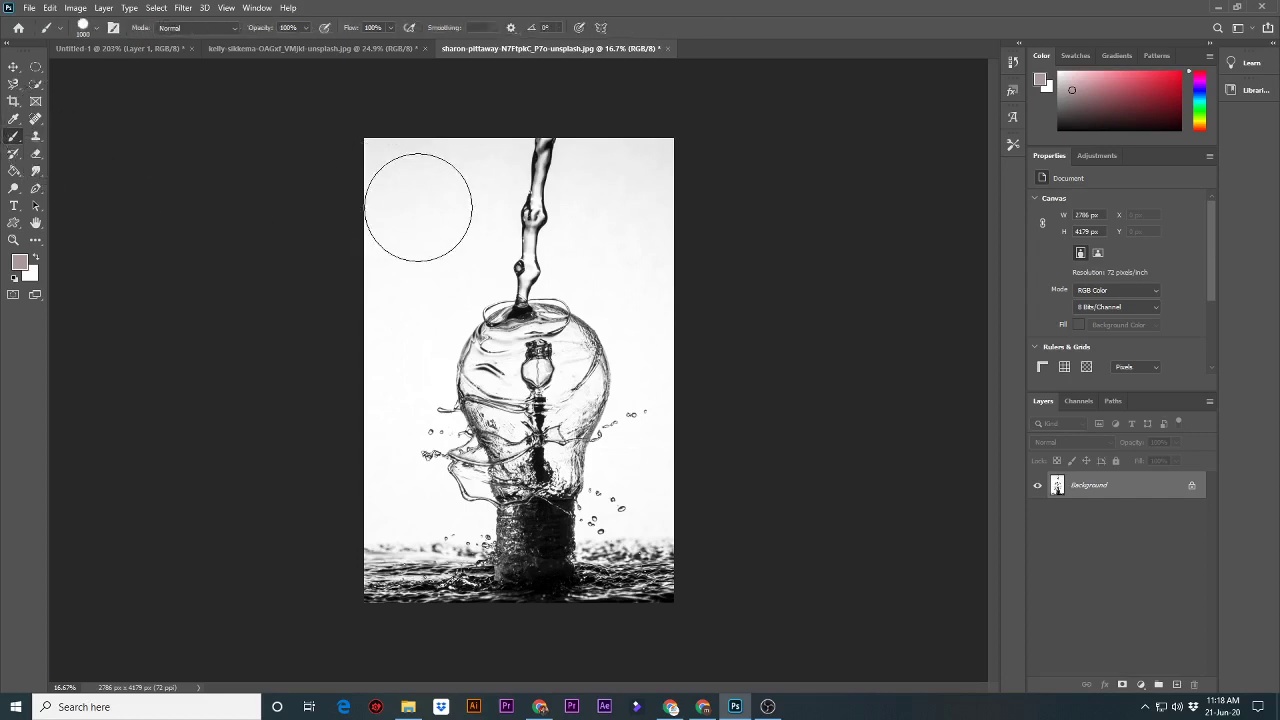
pyautogui.press('[')
pyautogui.press('[')
pyautogui.press('[')
pyautogui.press('[')
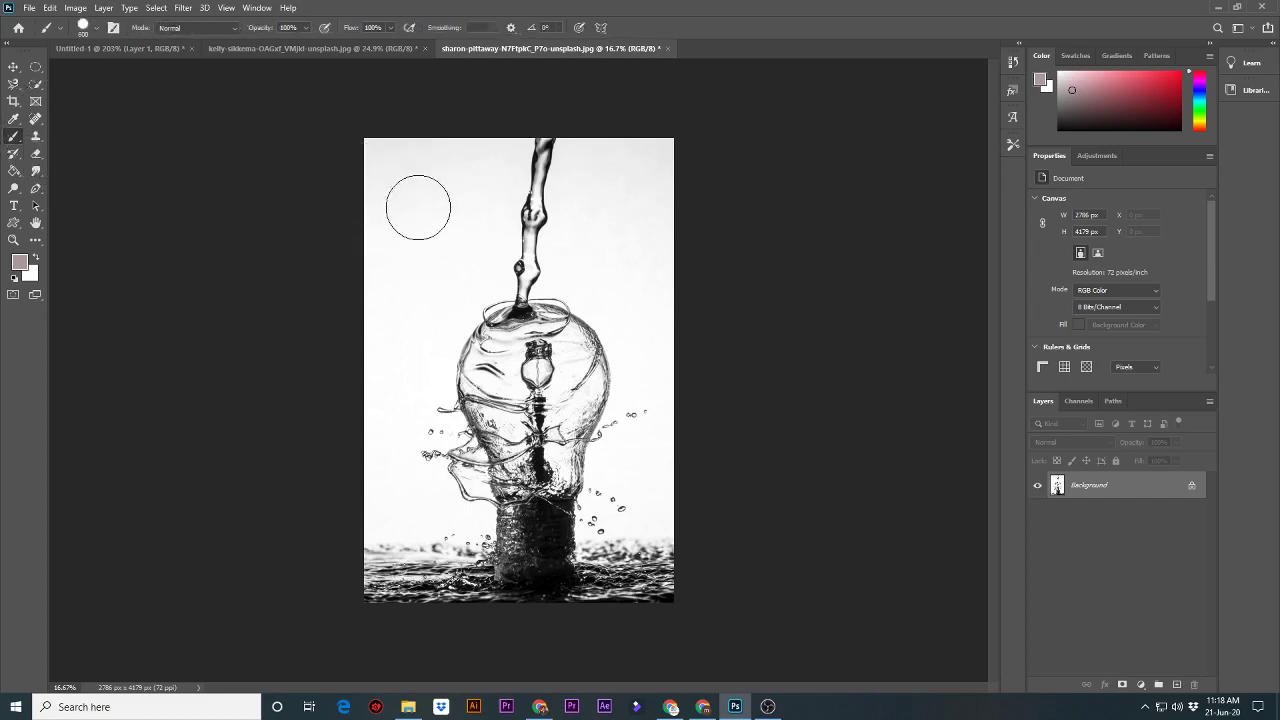
pyautogui.press('[')
pyautogui.press('[')
pyautogui.press('[')
pyautogui.click(1176, 685)
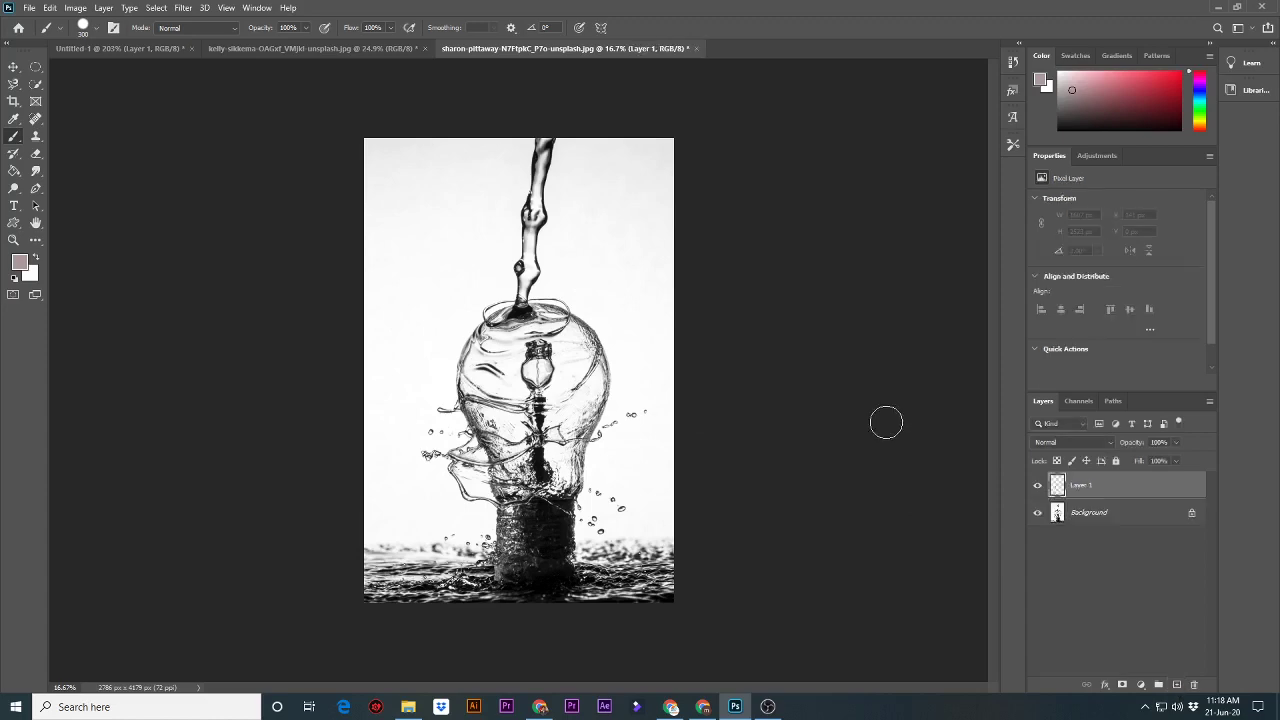
pyautogui.click(768, 706)
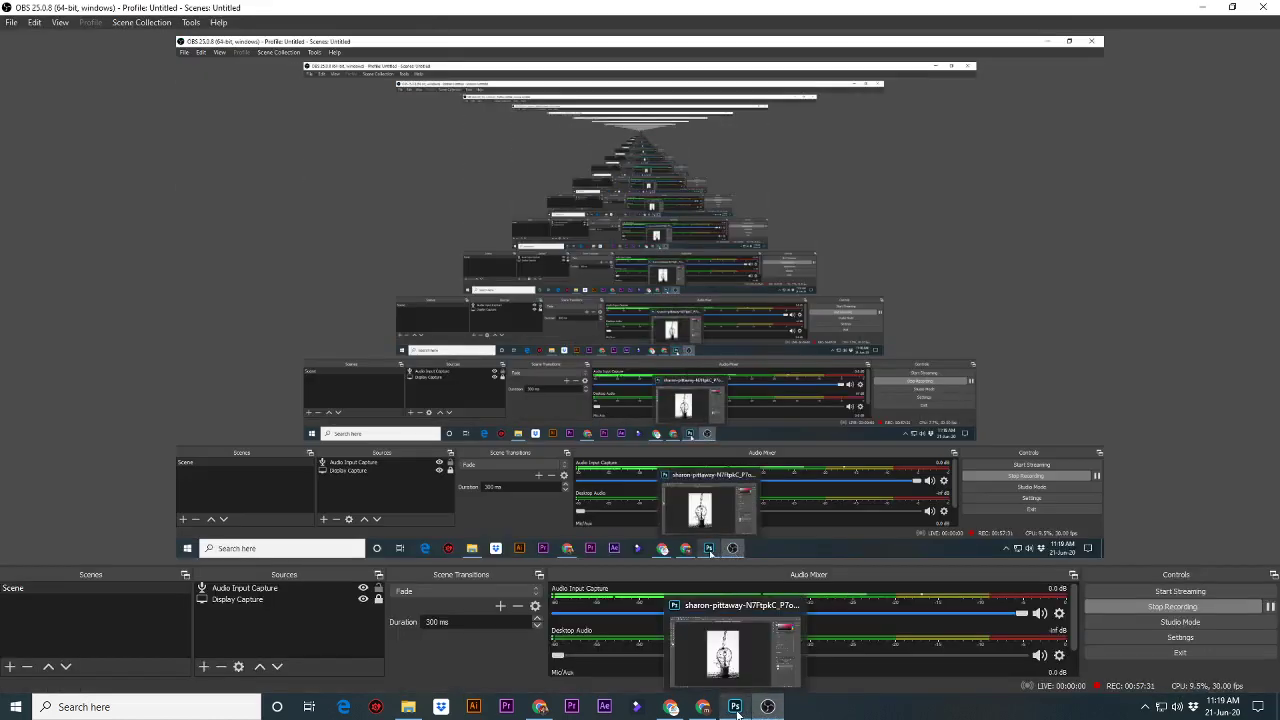
pyautogui.click(736, 708)
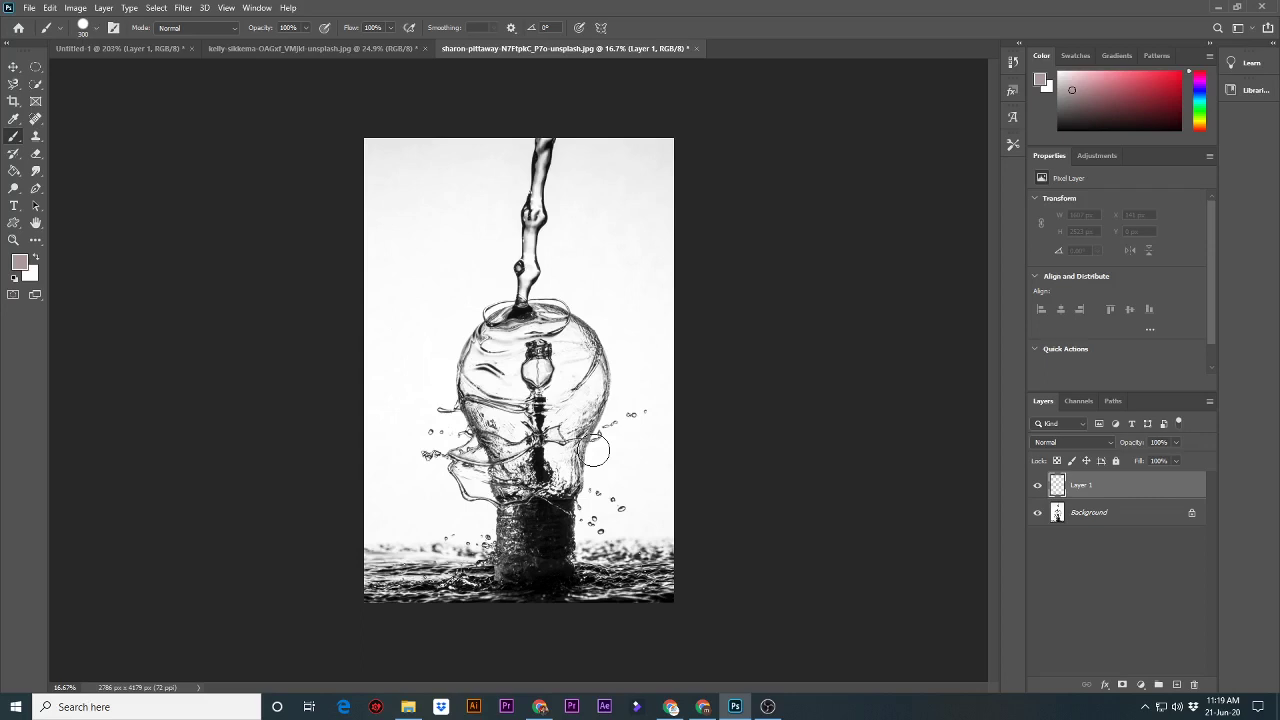
pyautogui.click(779, 710)
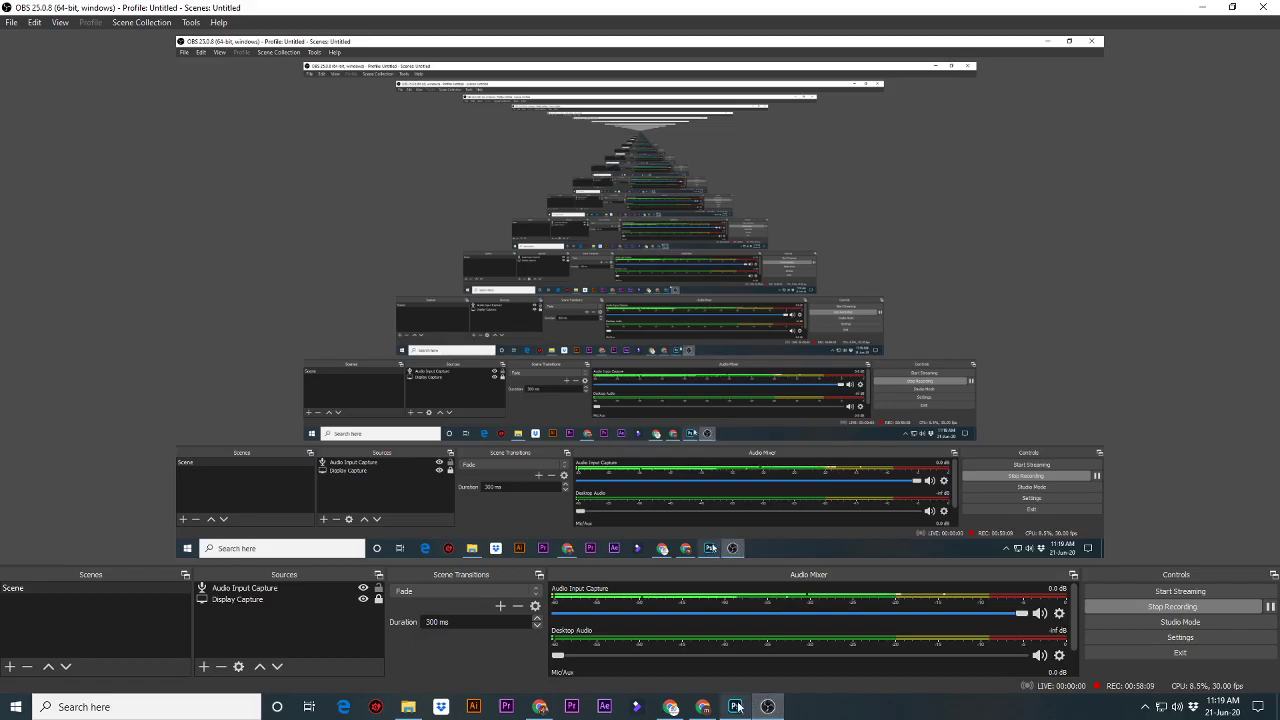
pyautogui.click(735, 706)
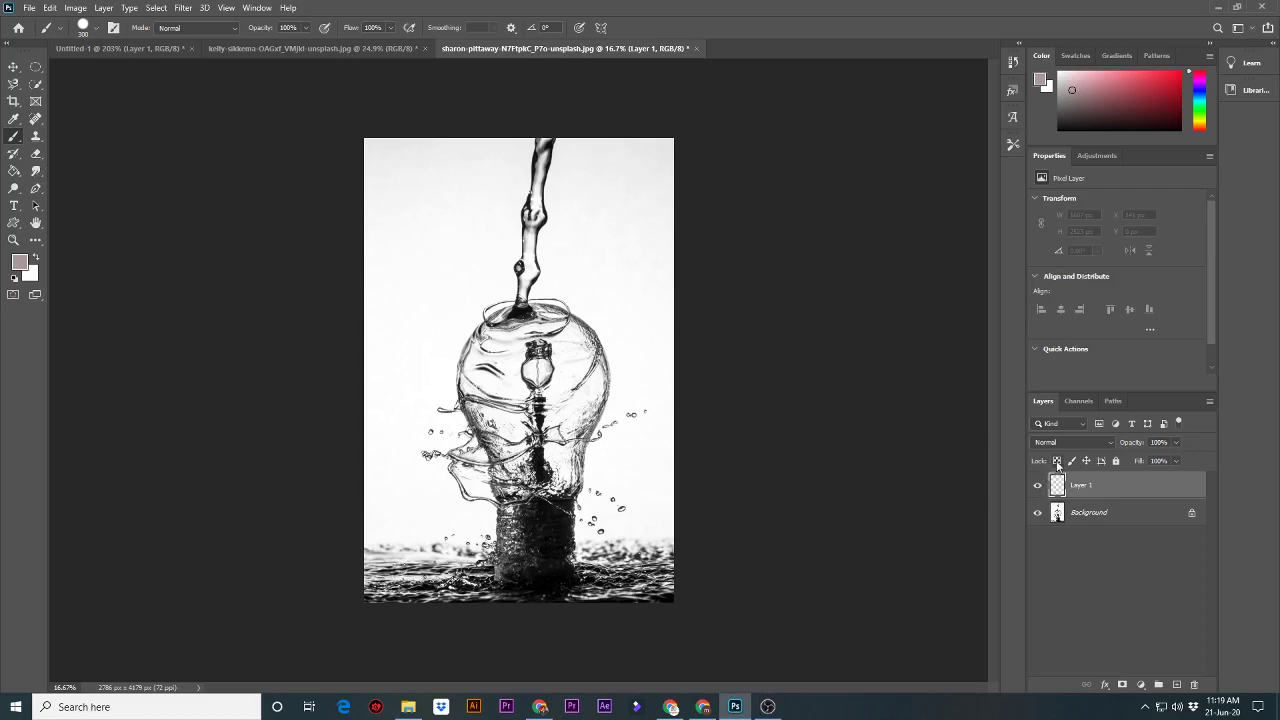
# Toggle Layer 1's transparency, pixel, position and full locks, leaving it unlocked.
pyautogui.click(1057, 461)
pyautogui.click(1072, 462)
pyautogui.click(1073, 463)
pyautogui.click(1085, 462)
pyautogui.click(1085, 461)
pyautogui.click(1116, 461)
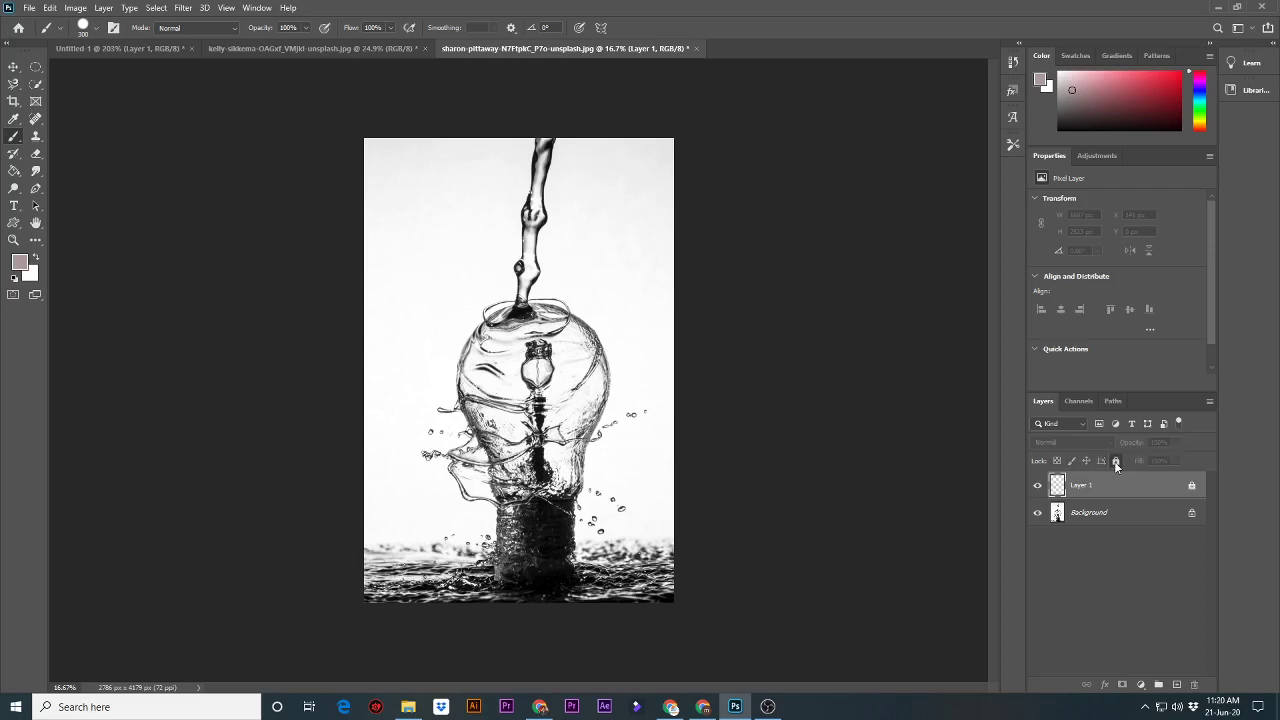
pyautogui.click(1116, 462)
pyautogui.click(1115, 461)
pyautogui.click(1115, 461)
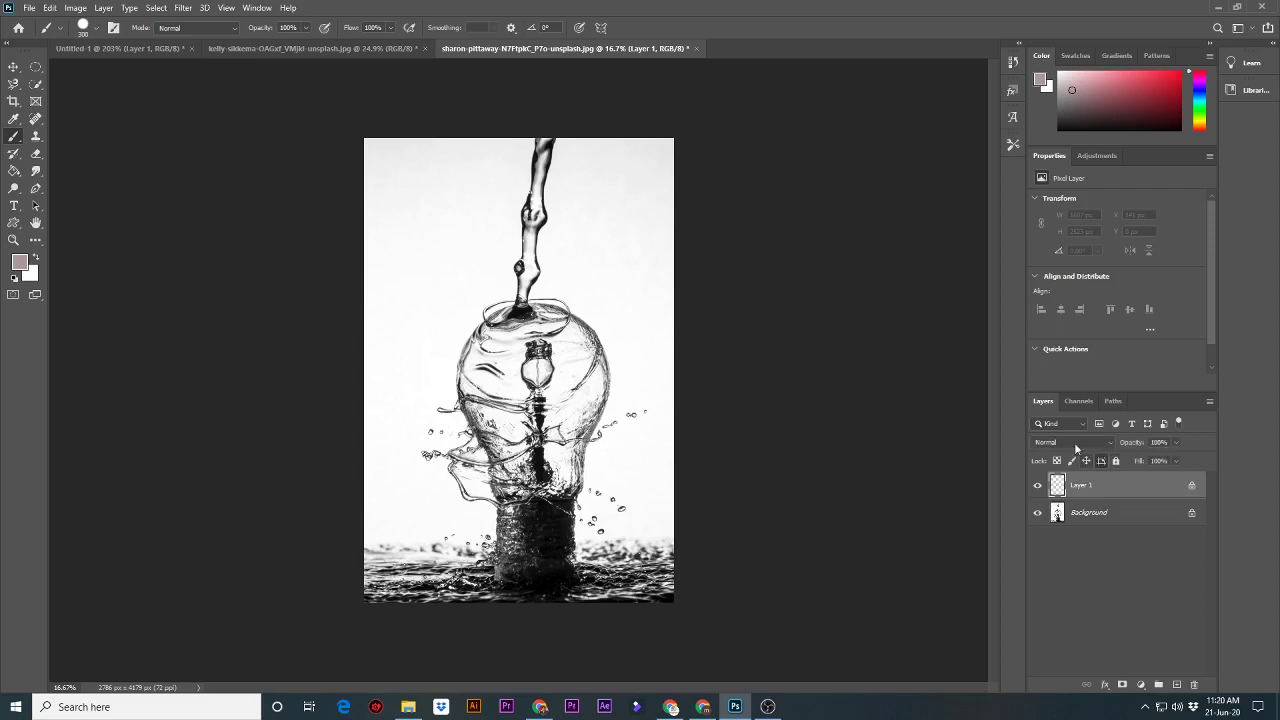
# Visit the orange photo, check its layer filter options, and return to the light-bulb photo.
pyautogui.click(310, 48)
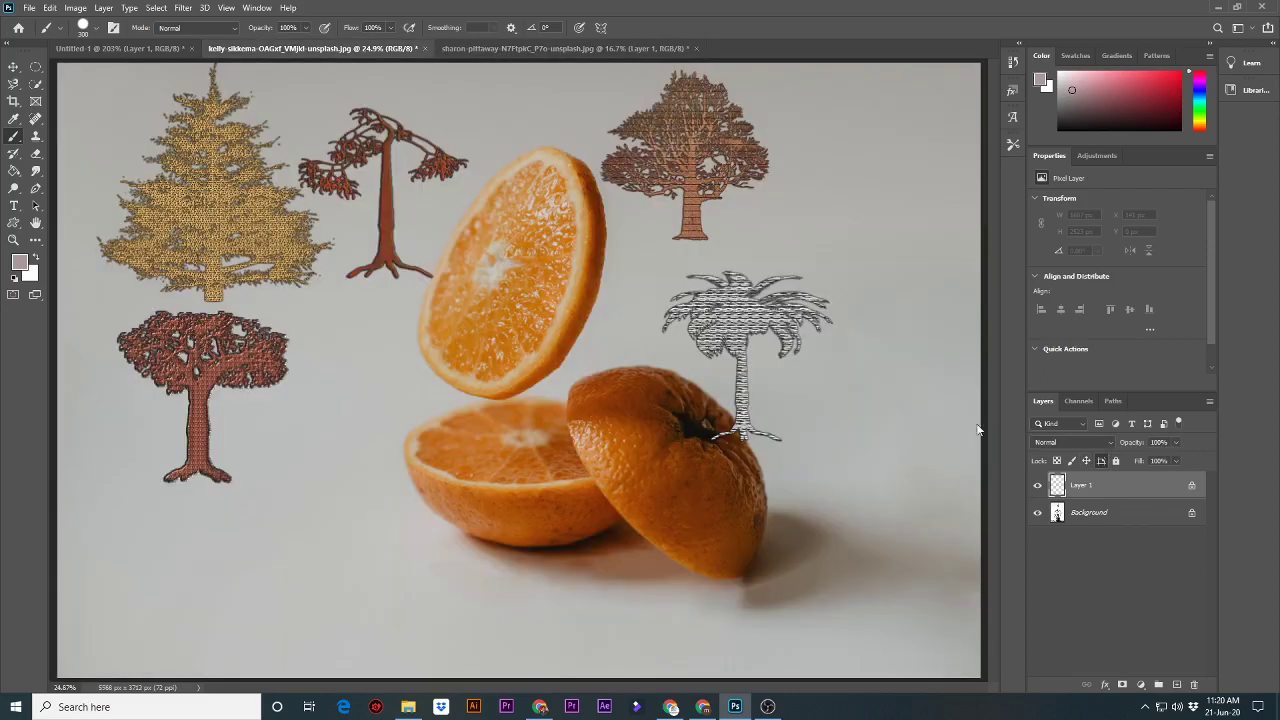
pyautogui.click(1082, 423)
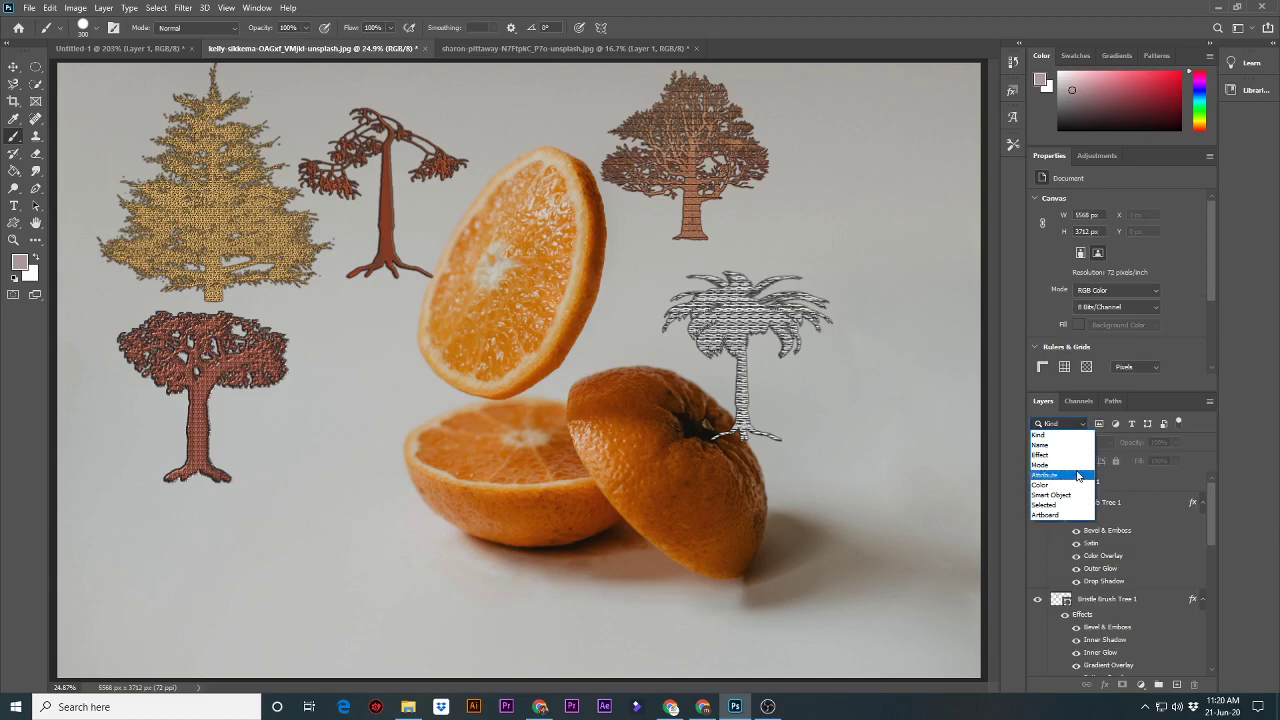
pyautogui.click(1082, 424)
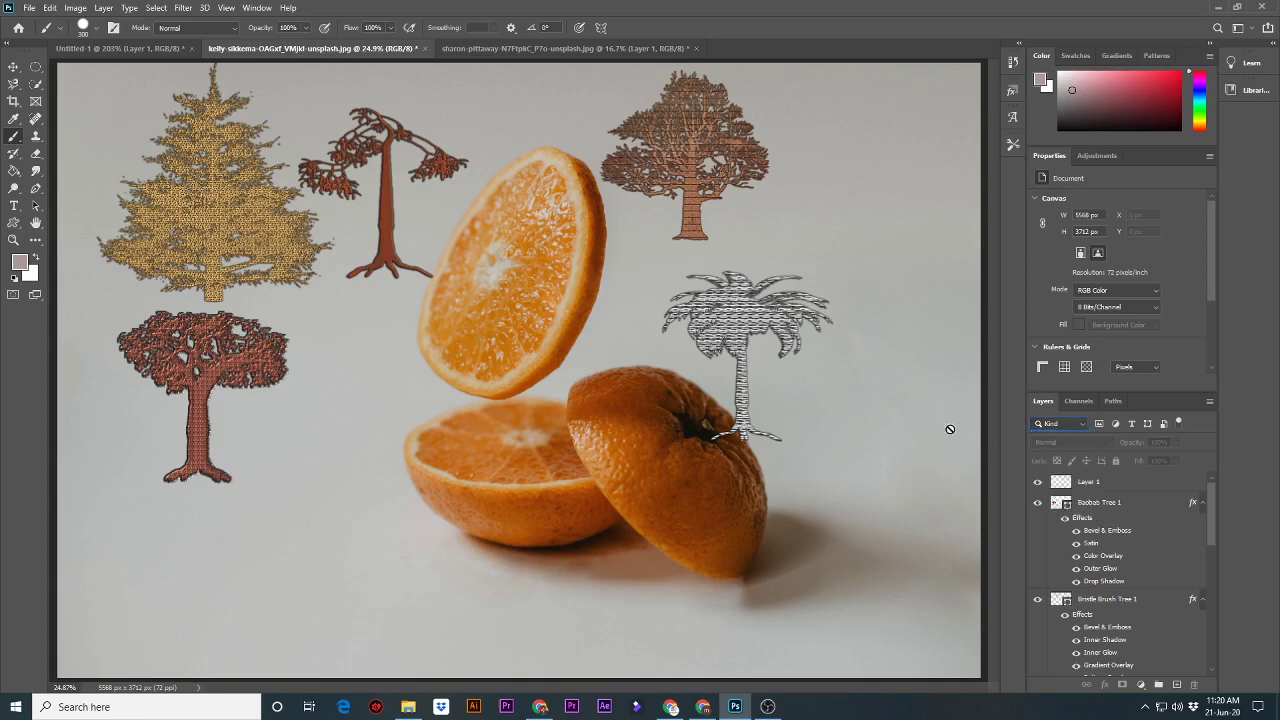
pyautogui.click(506, 49)
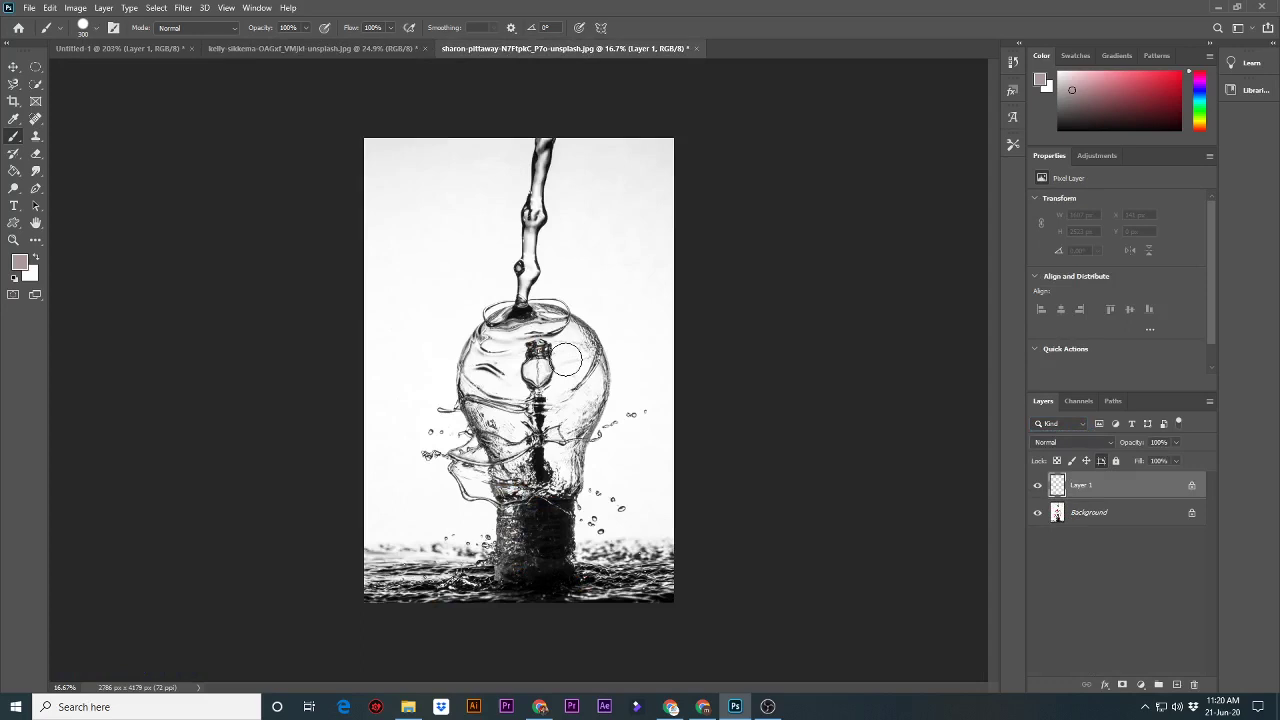
# Set Layer 1's blend mode to Multiply after trying Dissolve.
pyautogui.click(1110, 442)
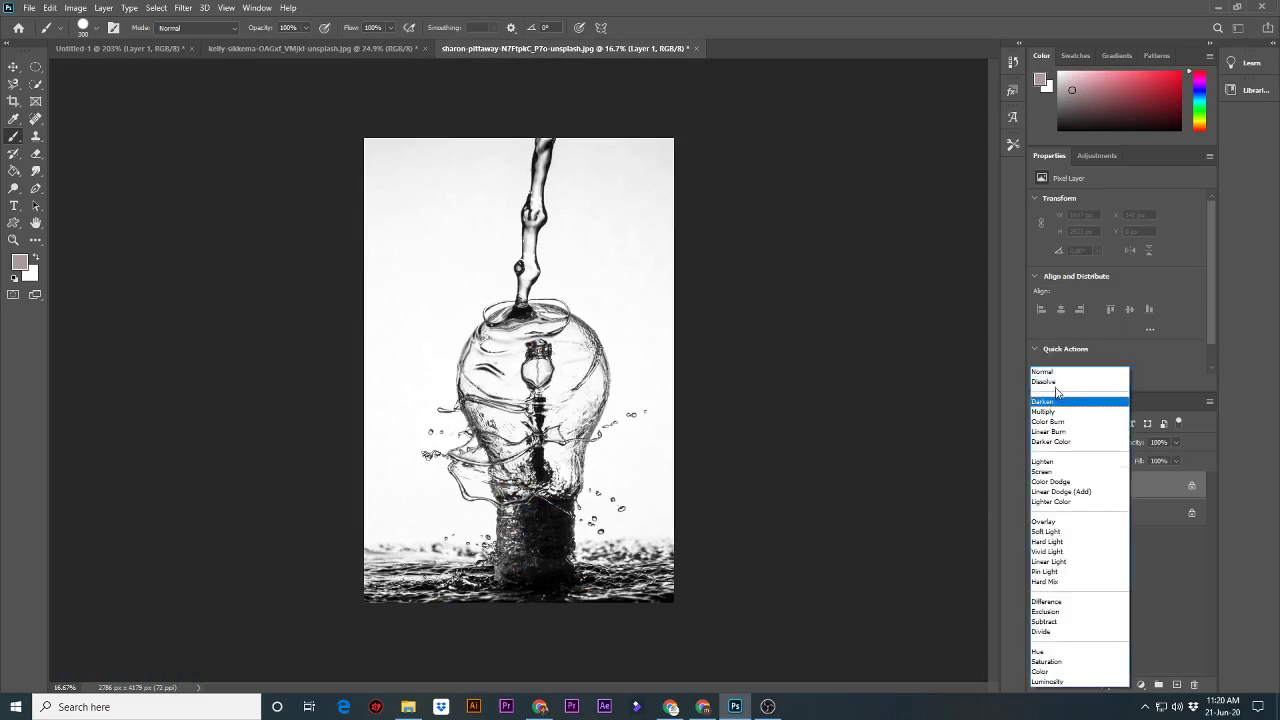
pyautogui.click(1054, 384)
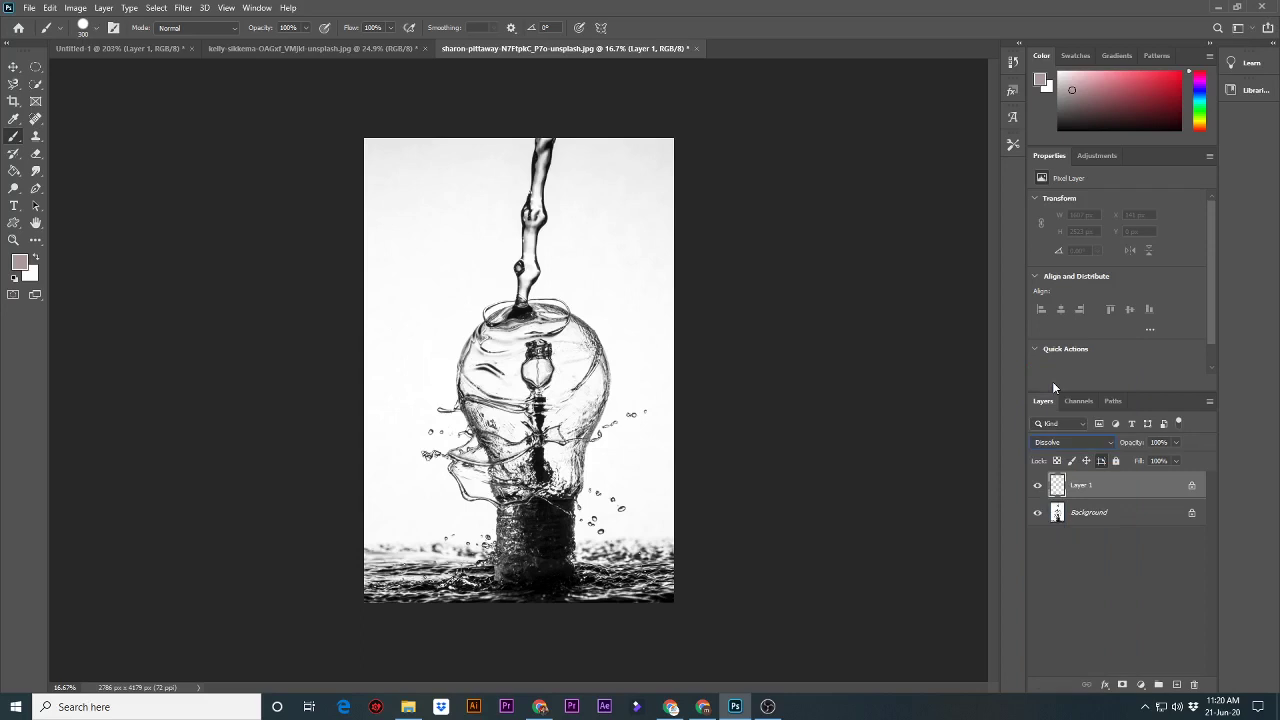
pyautogui.click(1072, 442)
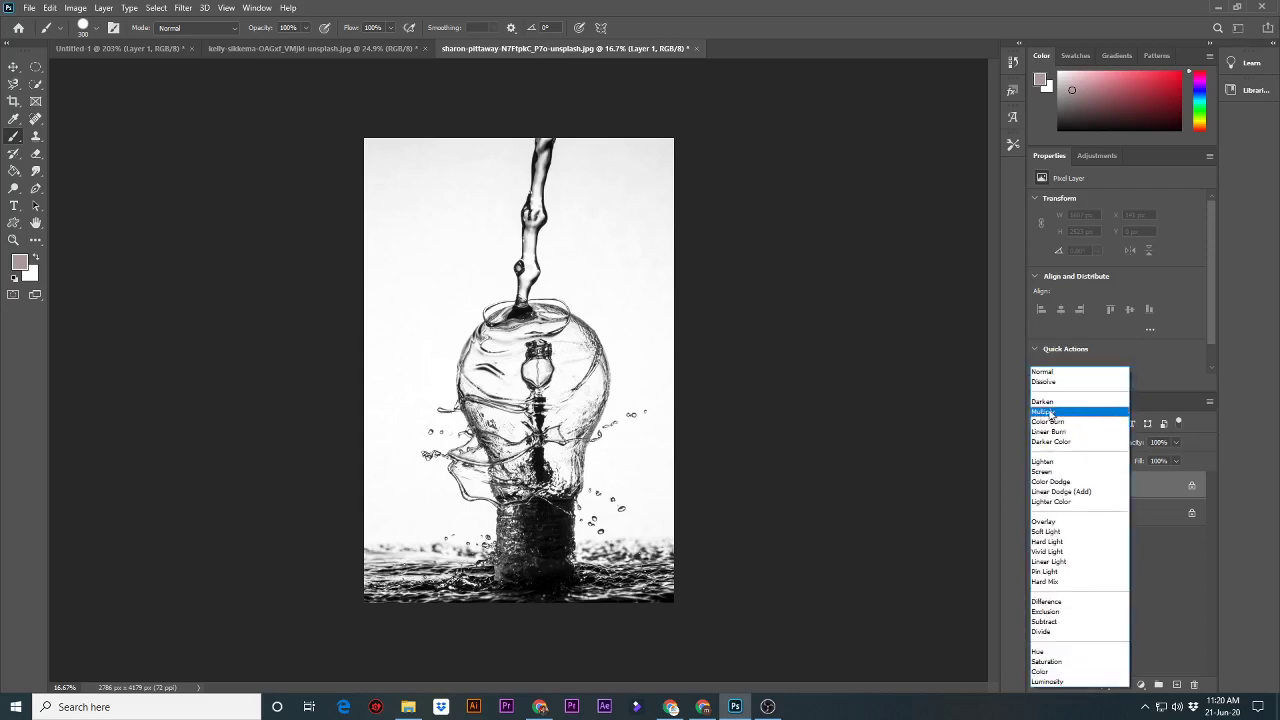
pyautogui.click(1044, 412)
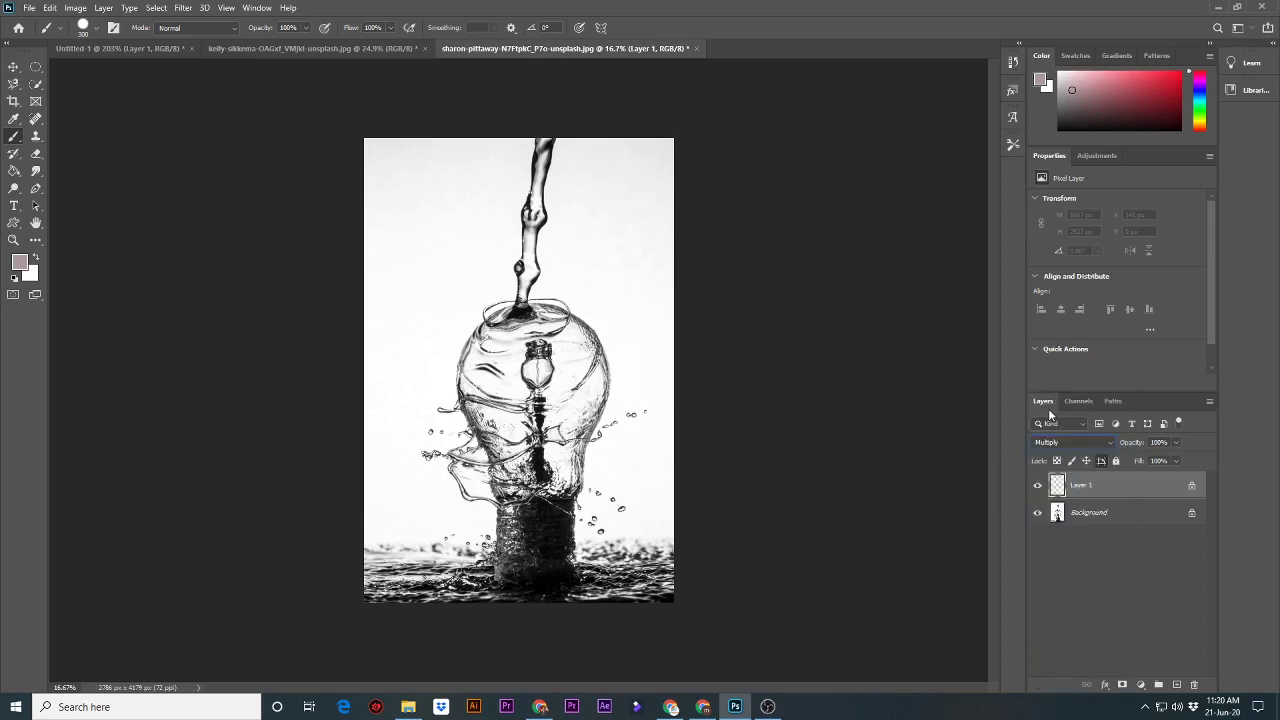
pyautogui.click(1107, 450)
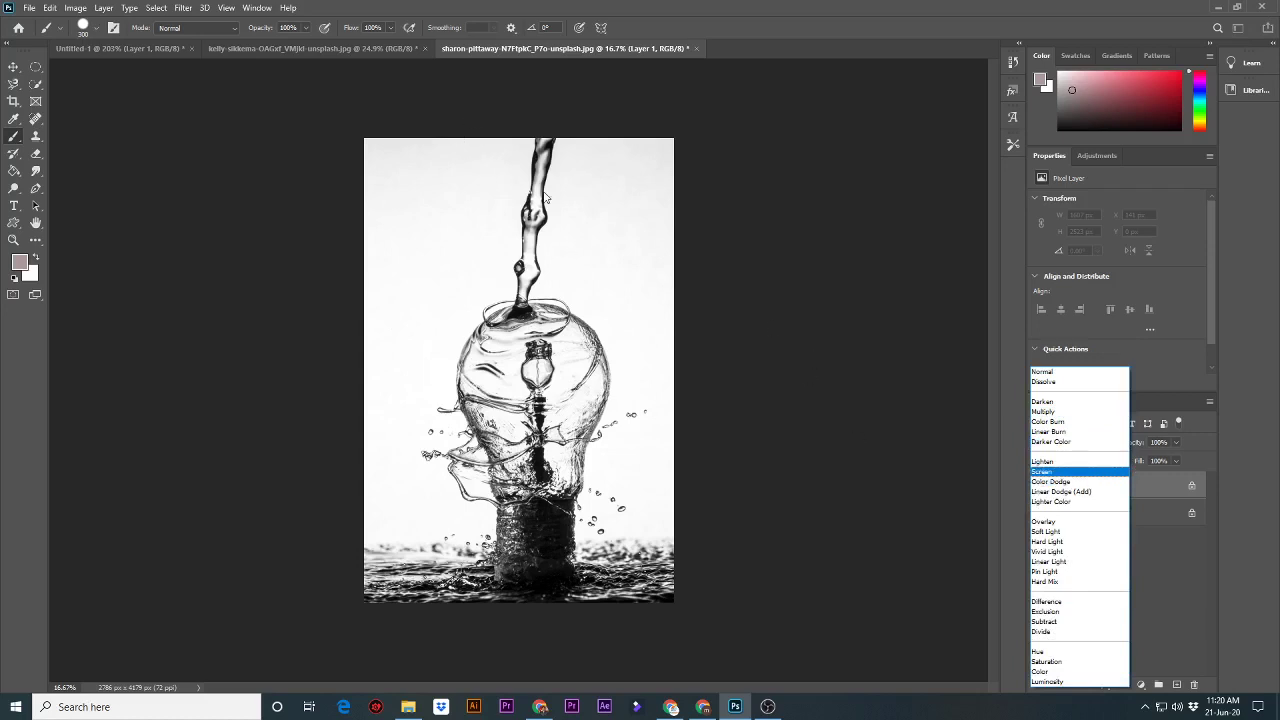
pyautogui.click(548, 273)
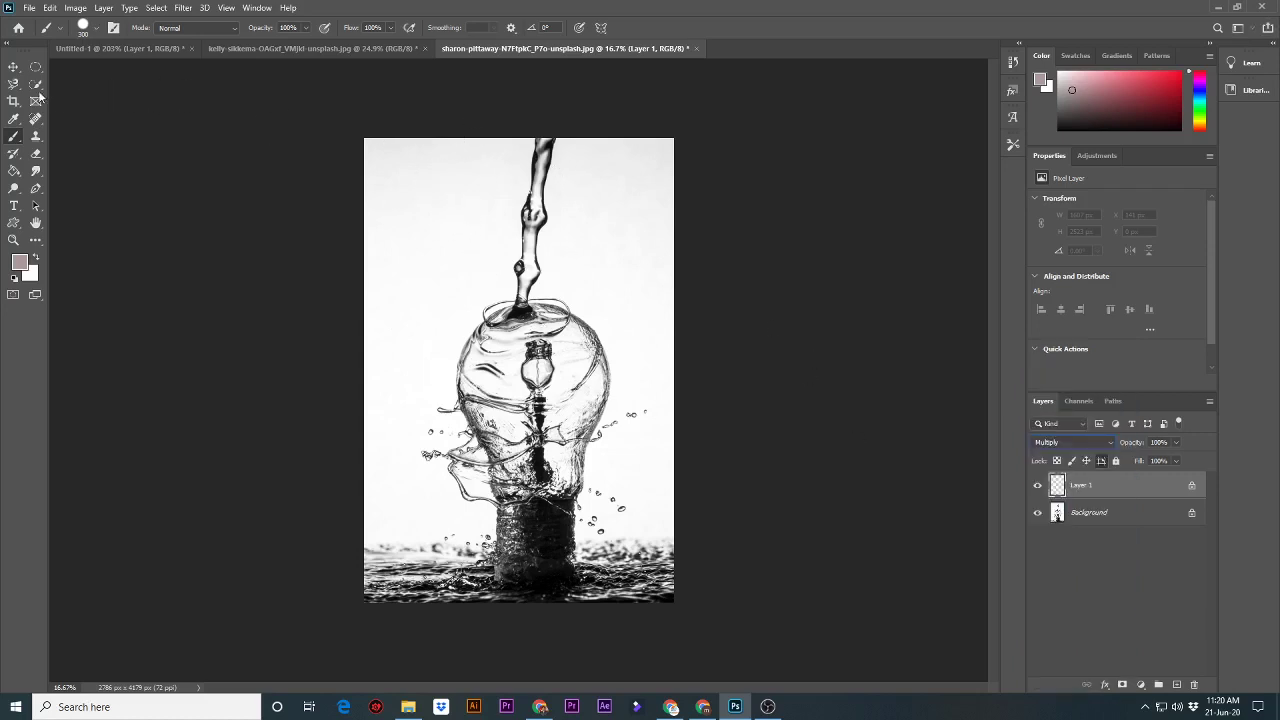
# Use the Move tool to drag across the light-bulb canvas.
pyautogui.click(13, 67)
pyautogui.moveTo(528, 322); pyautogui.dragTo(391, 62)
pyautogui.moveTo(544, 450); pyautogui.dragTo(390, 182)
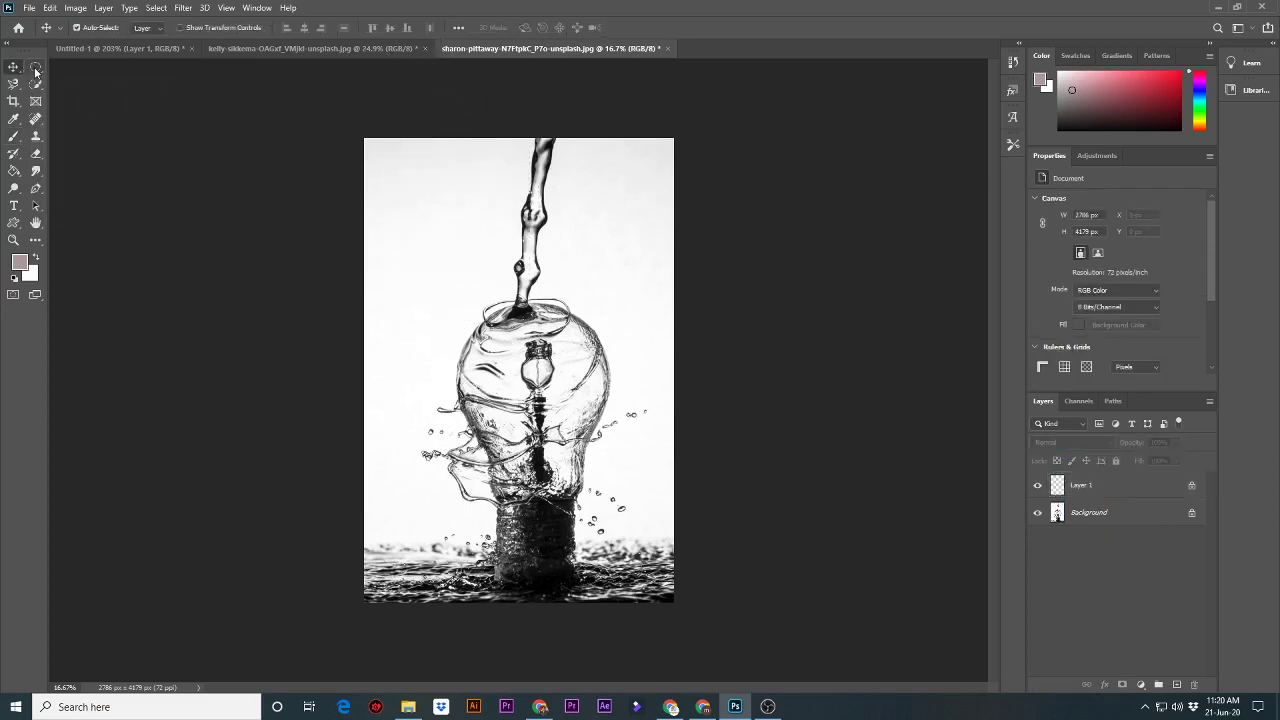
# Switch between the marquee and Move tool choices, keeping the Move tool active.
pyautogui.click(35, 68)
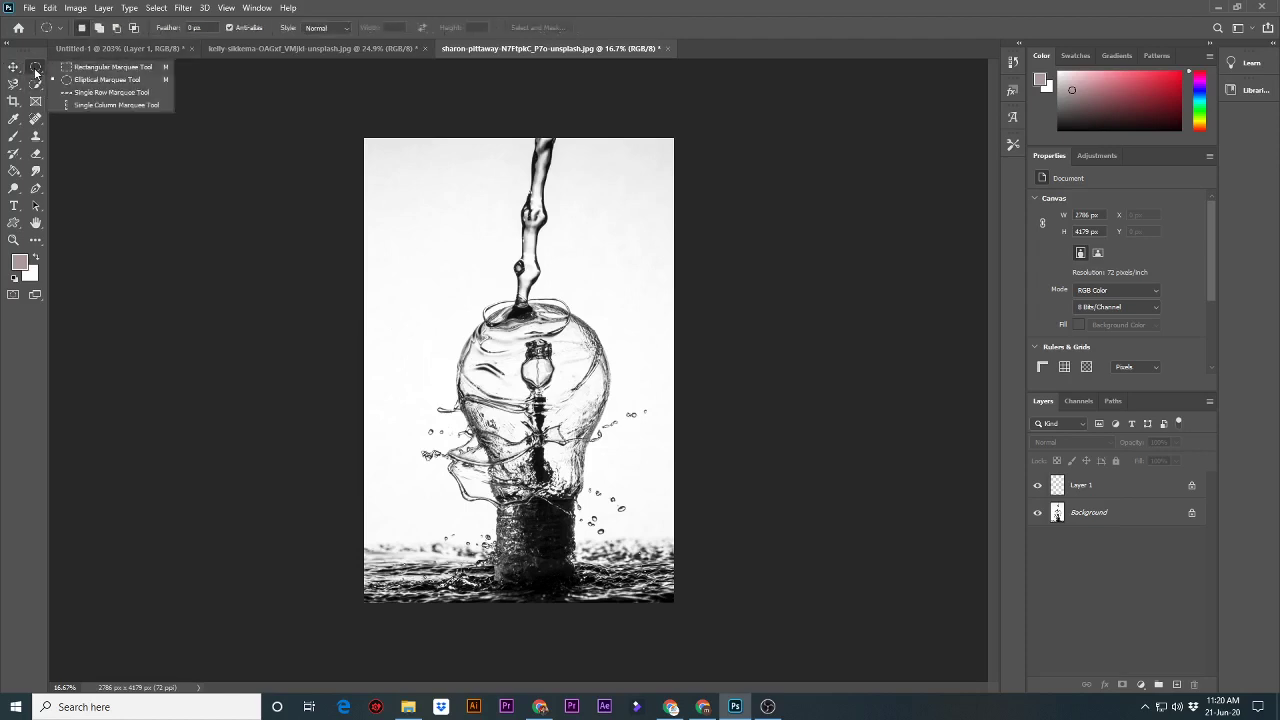
pyautogui.click(100, 67)
pyautogui.click(12, 68)
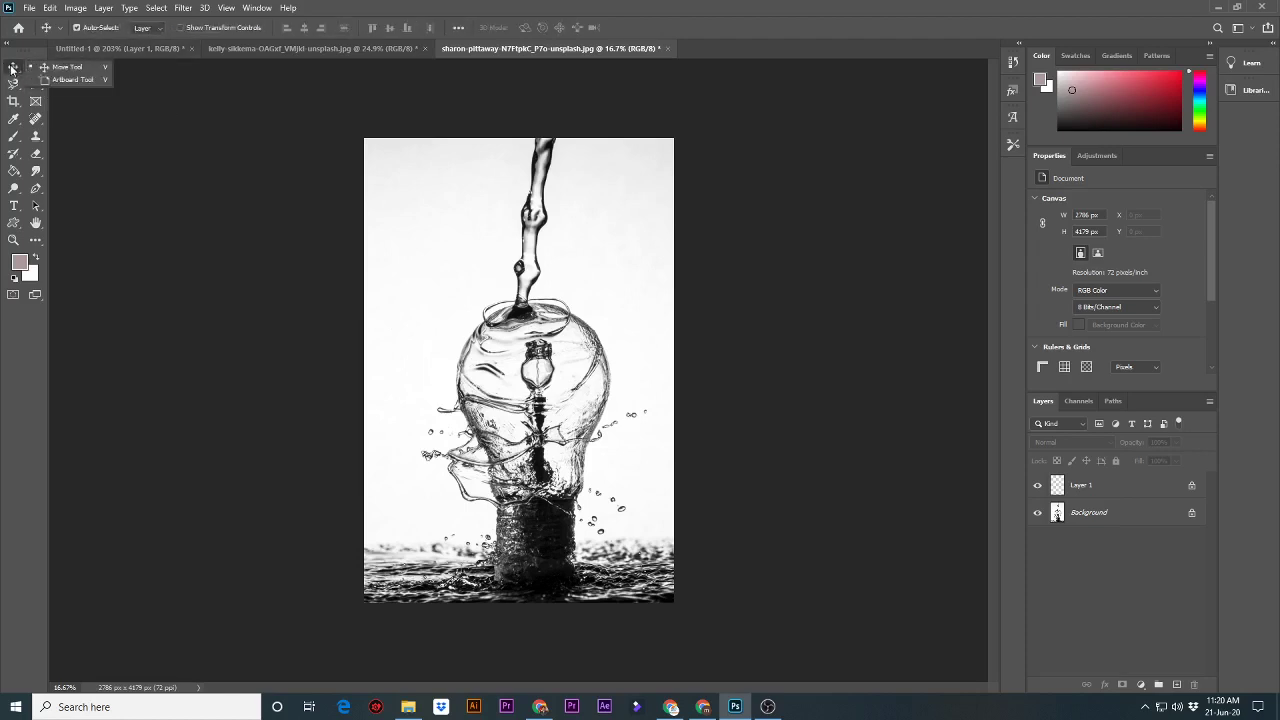
pyautogui.click(68, 67)
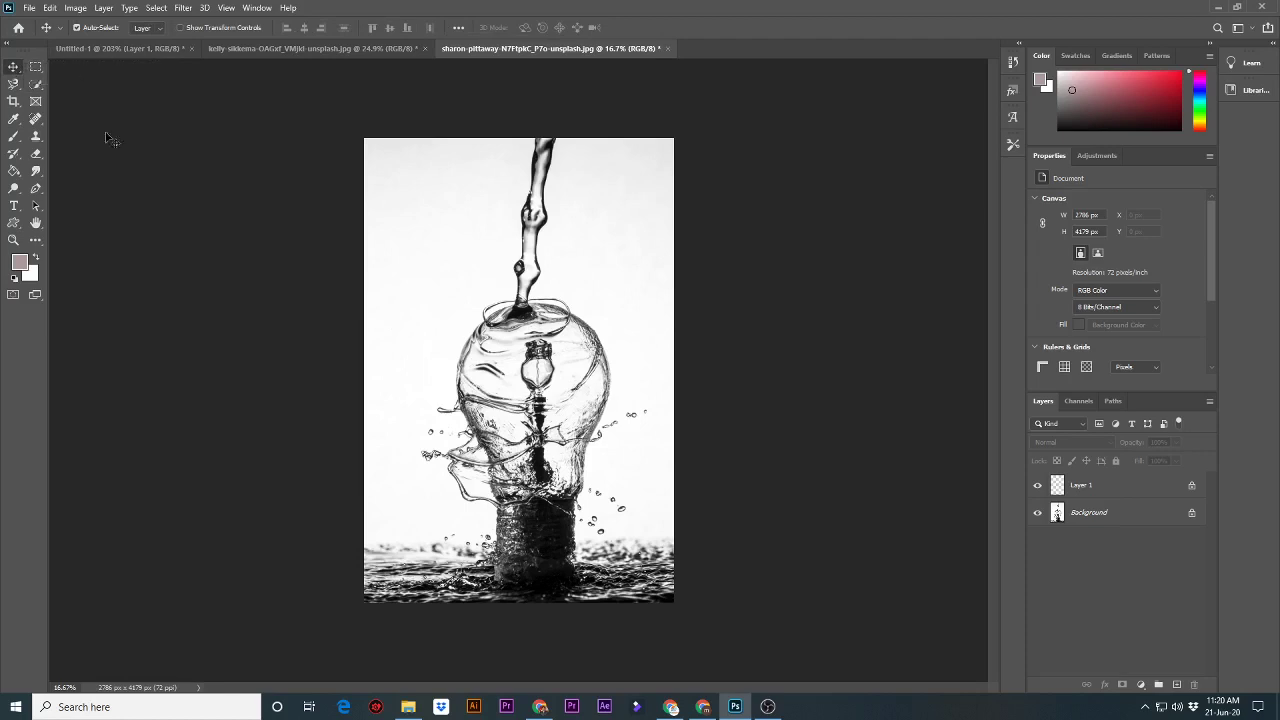
# Try dragging a layer on the bulb and dismiss the no-layers-selected error.
pyautogui.moveTo(557, 391); pyautogui.dragTo(484, 302)
pyautogui.moveTo(535, 395); pyautogui.dragTo(452, 226)
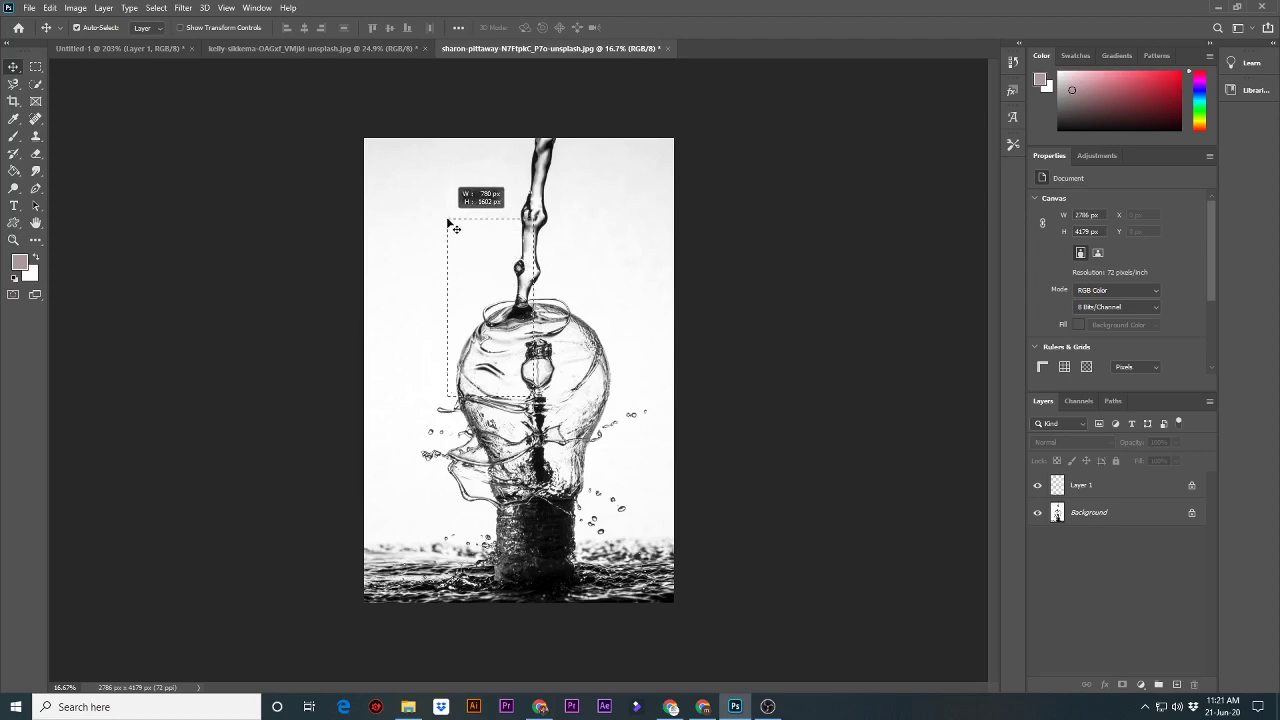
pyautogui.click(553, 412)
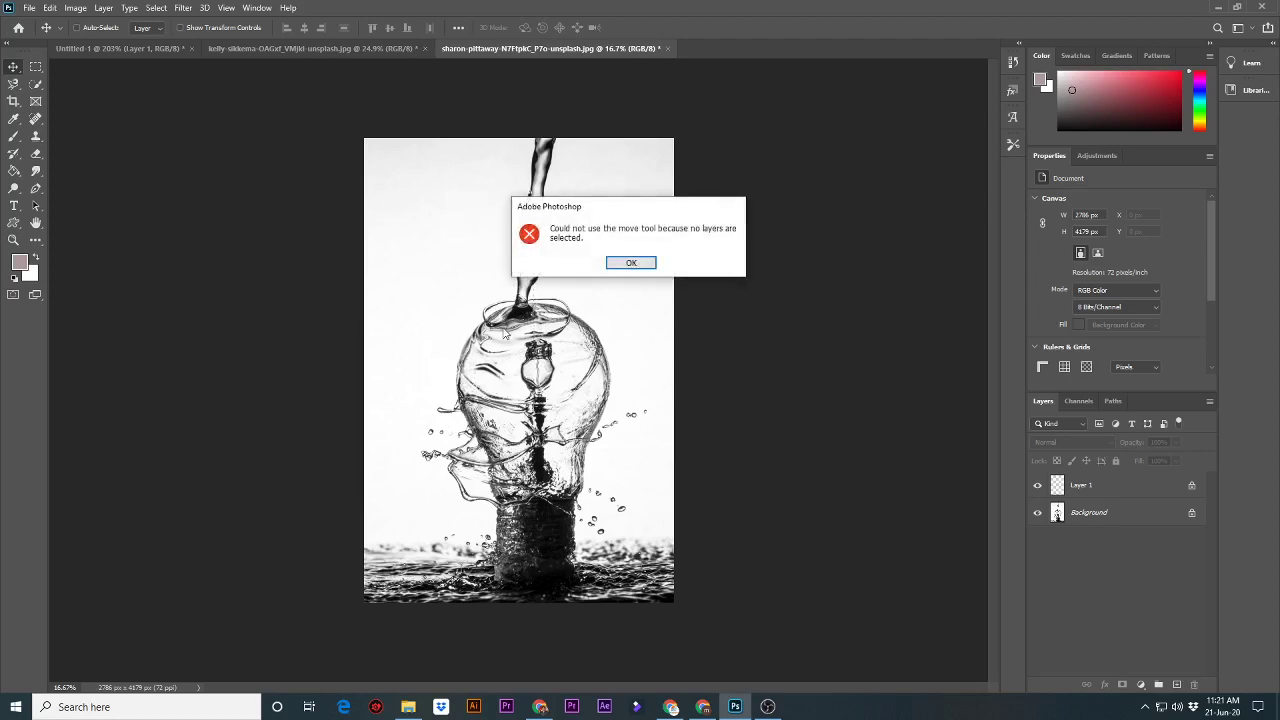
pyautogui.click(620, 261)
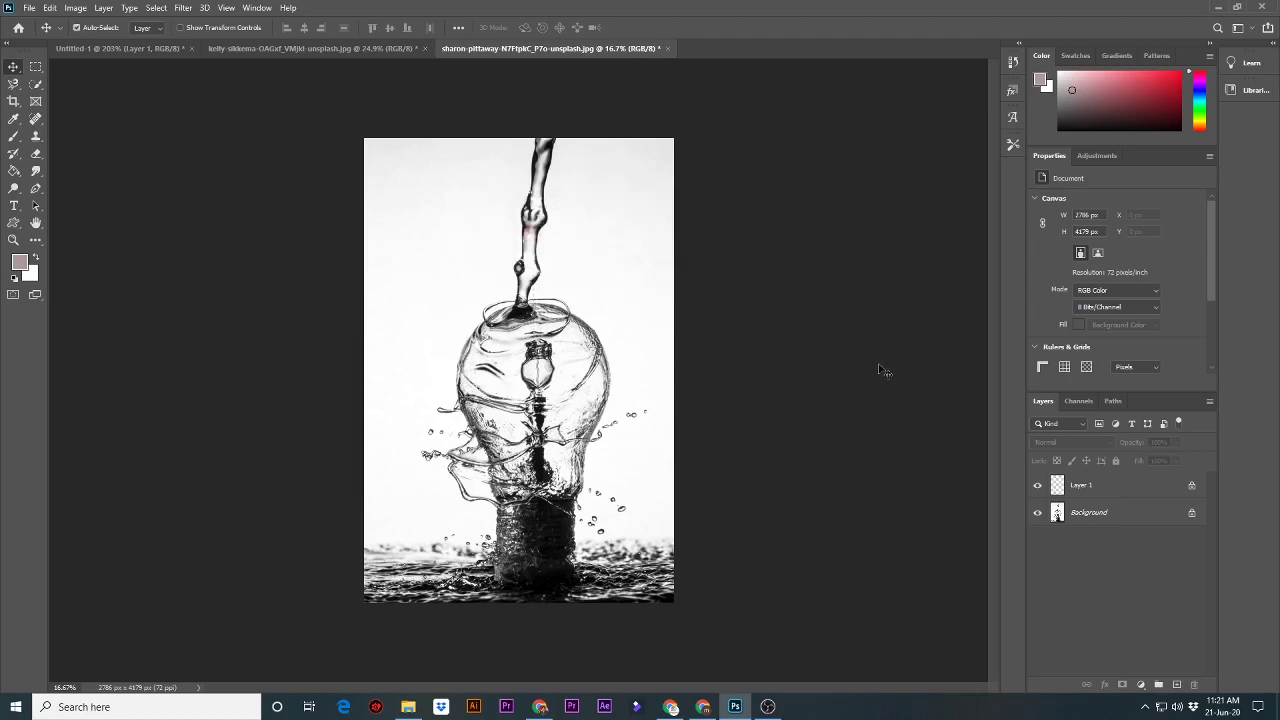
# Select Layer 1, open and close its Layer Style dialog unchanged, then deselect it.
pyautogui.click(1080, 490)
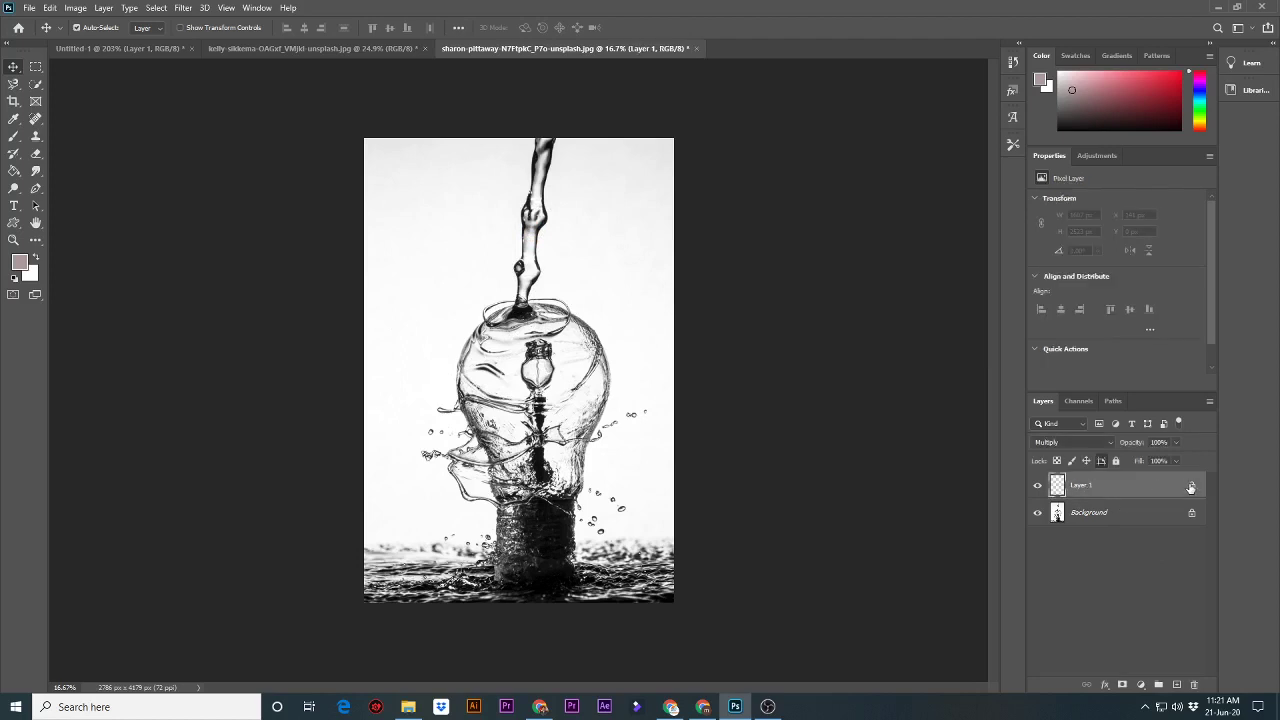
pyautogui.doubleClick(1054, 490)
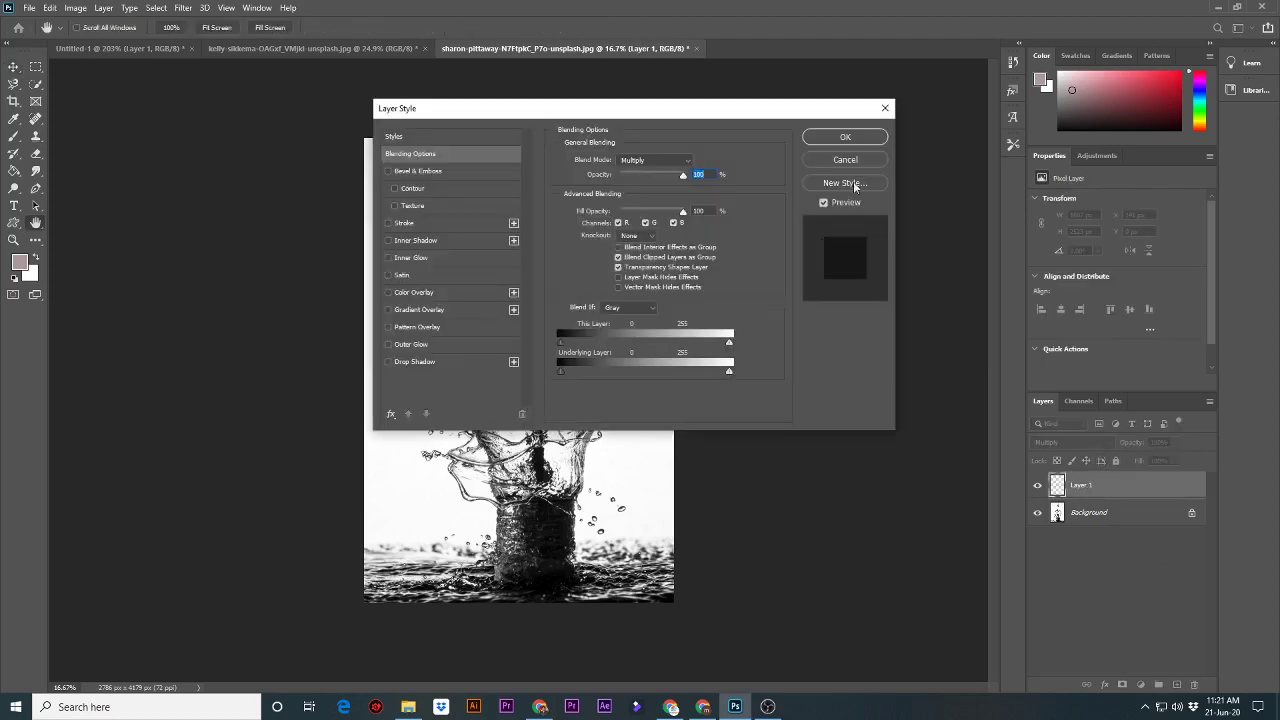
pyautogui.click(885, 108)
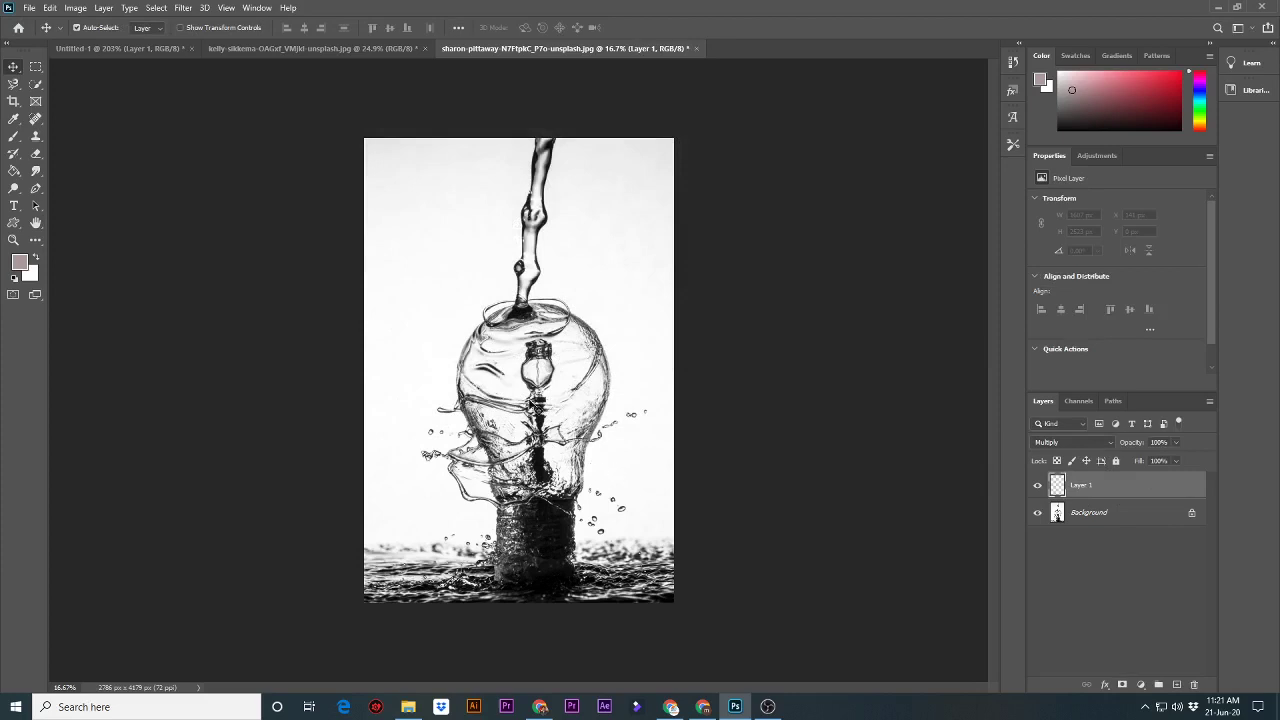
pyautogui.click(512, 348)
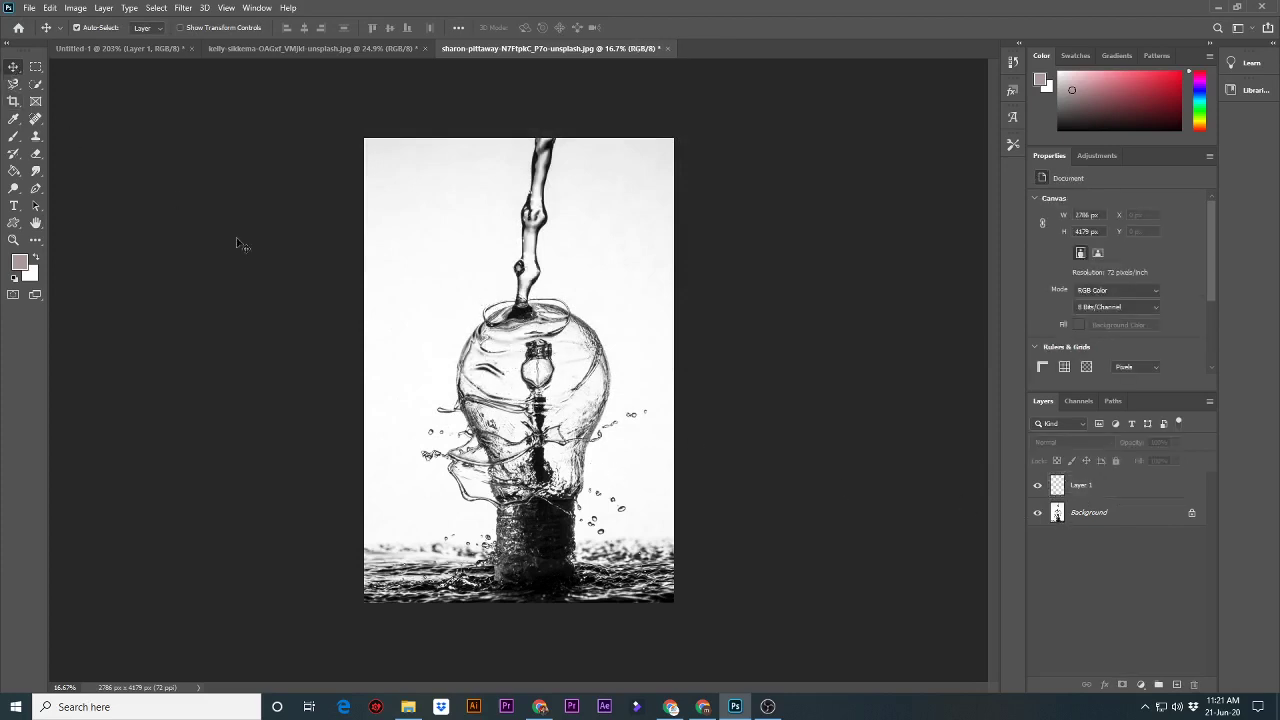
pyautogui.moveTo(541, 359); pyautogui.dragTo(520, 338)
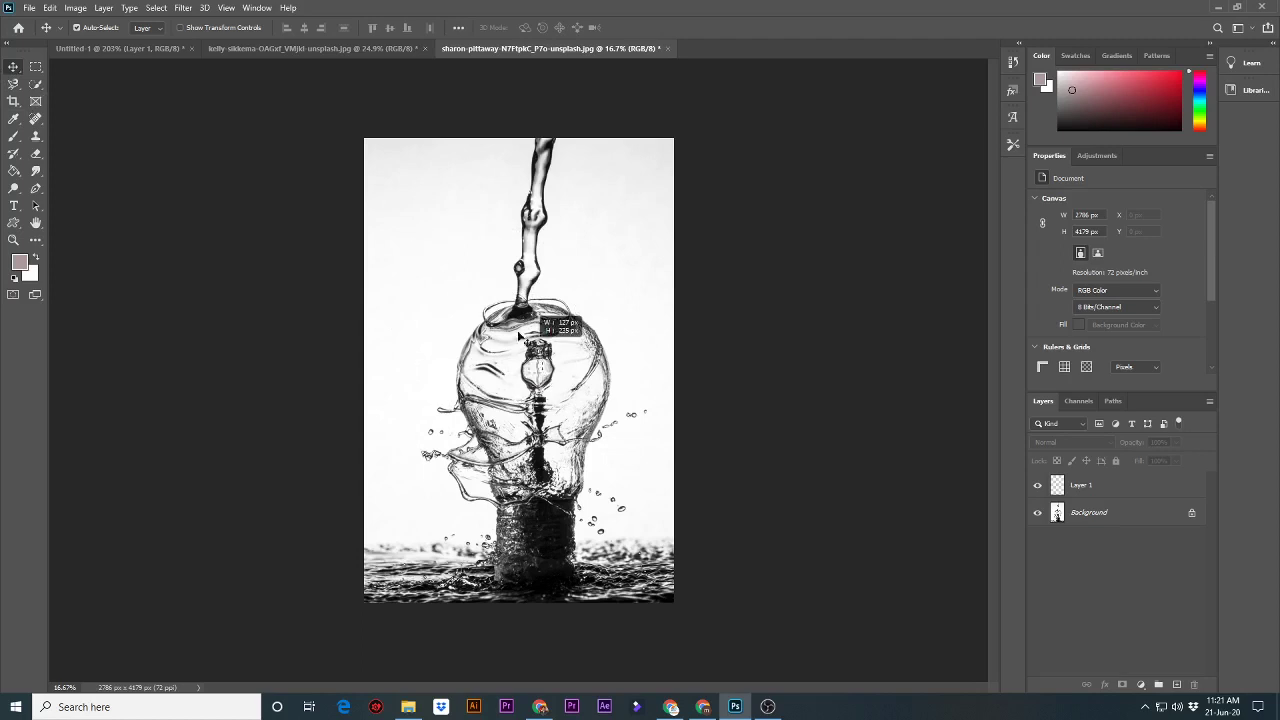
# Flip between the orange and light-bulb photos, ending on the orange photo.
pyautogui.click(368, 48)
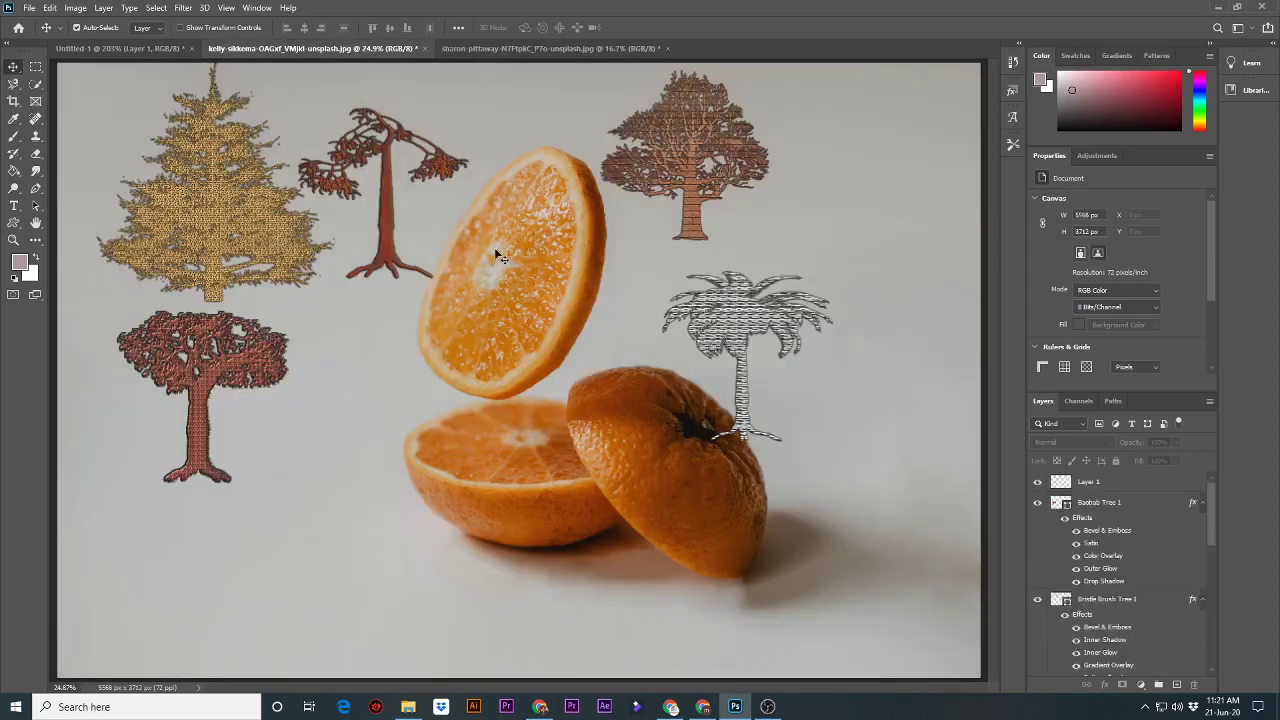
pyautogui.moveTo(500, 257); pyautogui.dragTo(531, 296)
pyautogui.click(540, 48)
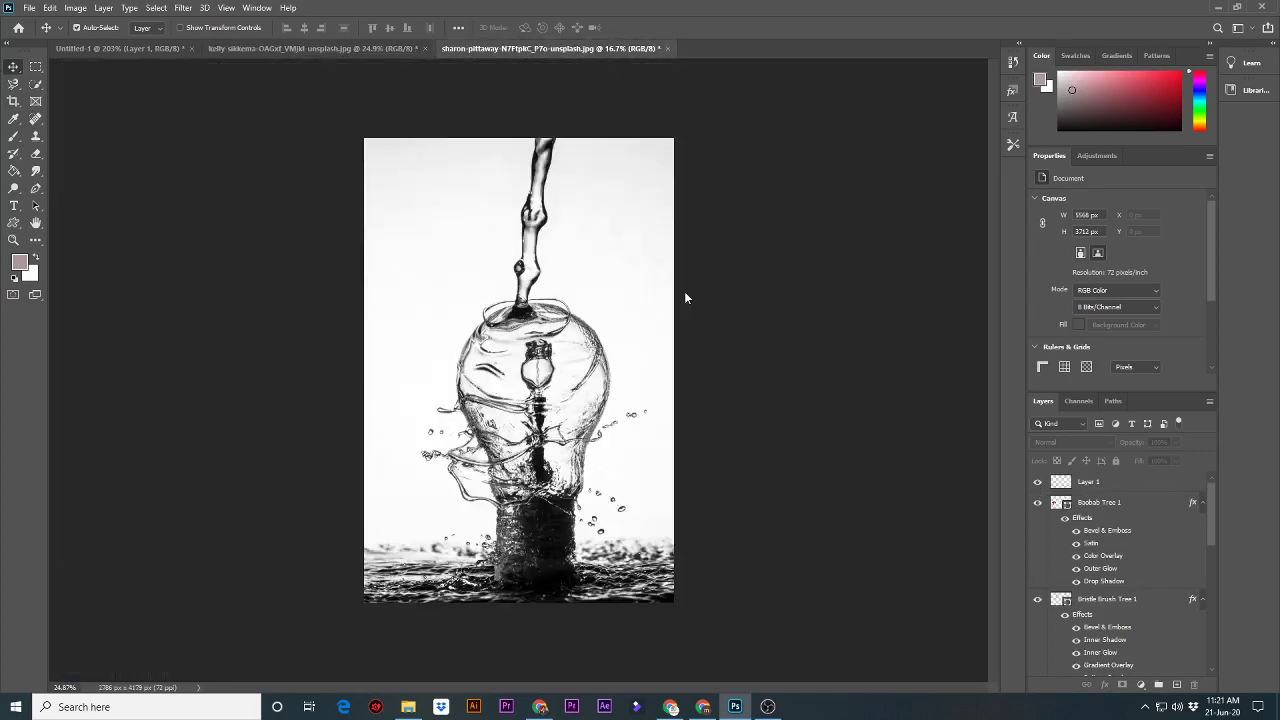
pyautogui.click(286, 48)
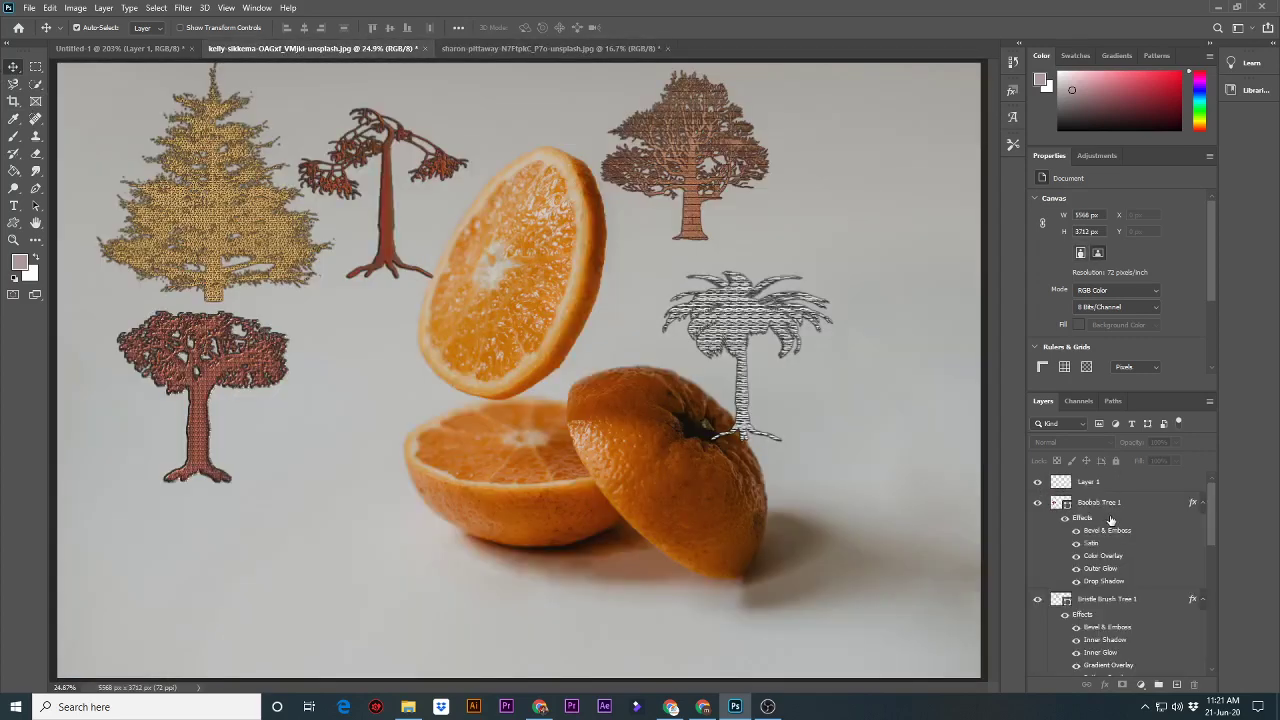
# Scroll down through the tree layers' effects and select Palm Tree 1.
pyautogui.scroll(-1, 1110, 519)
pyautogui.scroll(-1, 1086, 510)
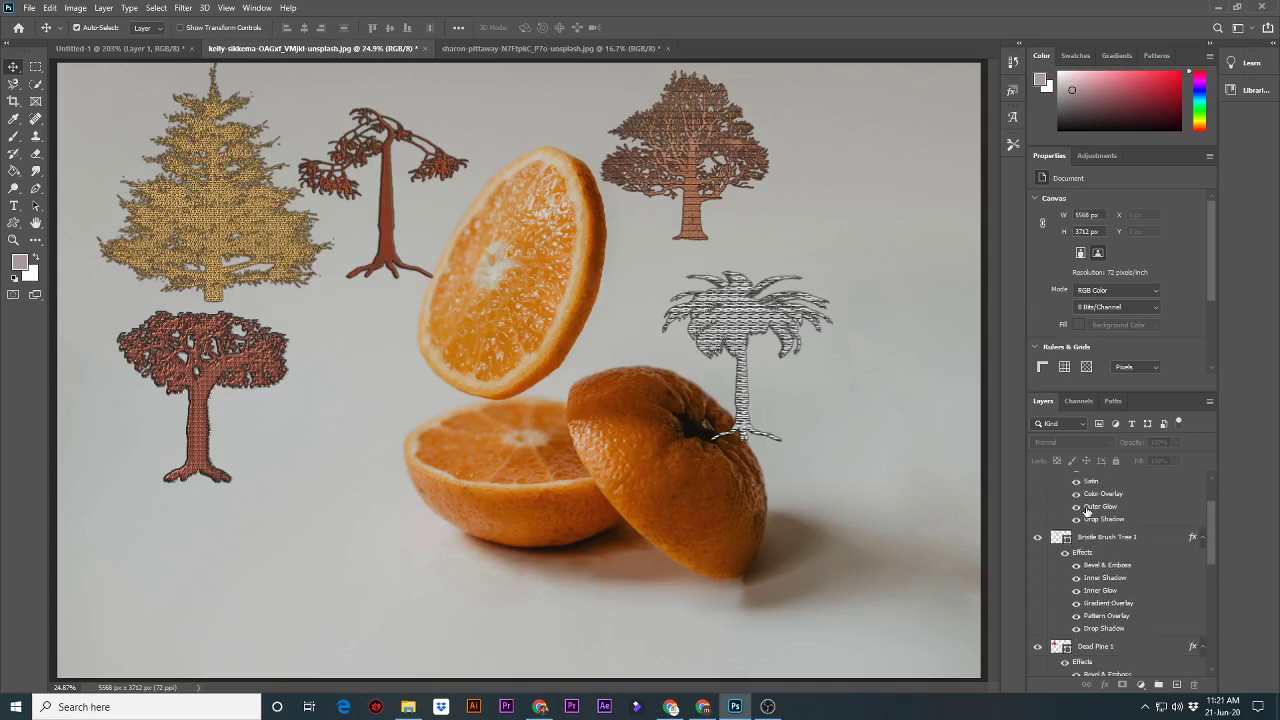
pyautogui.scroll(-1, 1086, 510)
pyautogui.scroll(-1, 1086, 510)
pyautogui.scroll(-1, 1086, 510)
pyautogui.scroll(-1, 1086, 510)
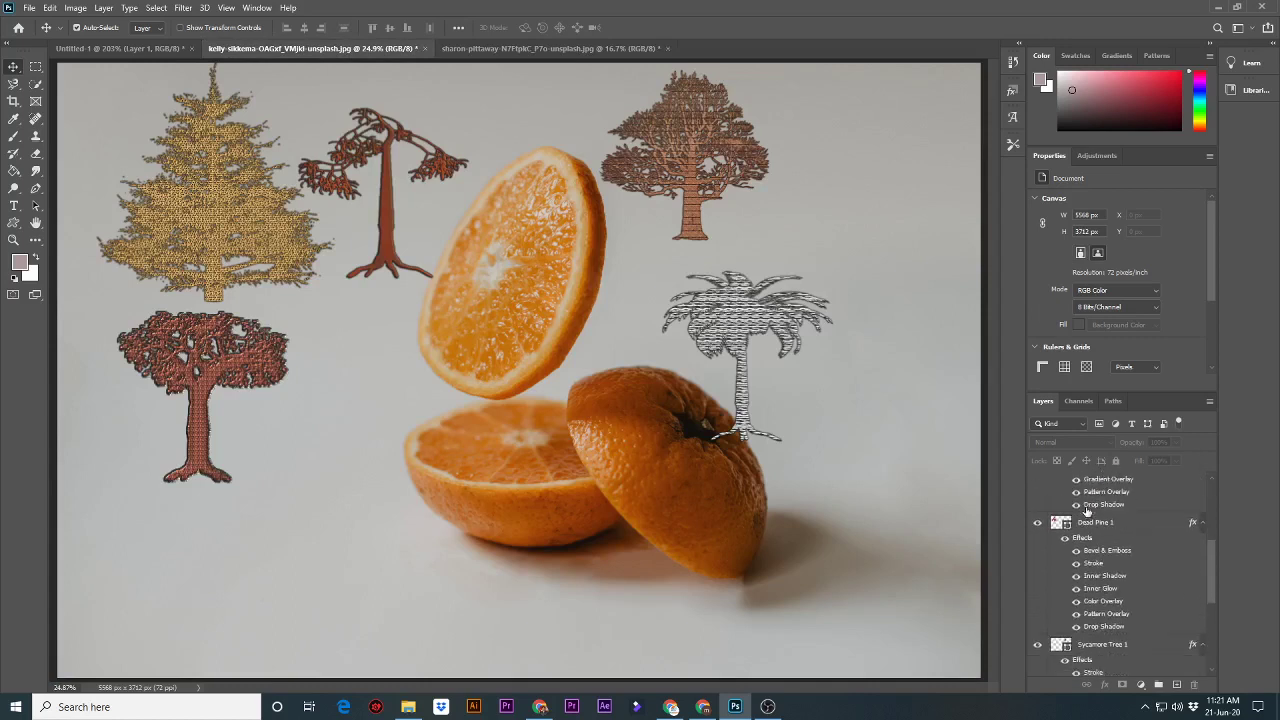
pyautogui.scroll(-1, 1086, 510)
pyautogui.scroll(-1, 1086, 511)
pyautogui.scroll(-1, 1086, 512)
pyautogui.scroll(-1, 1086, 510)
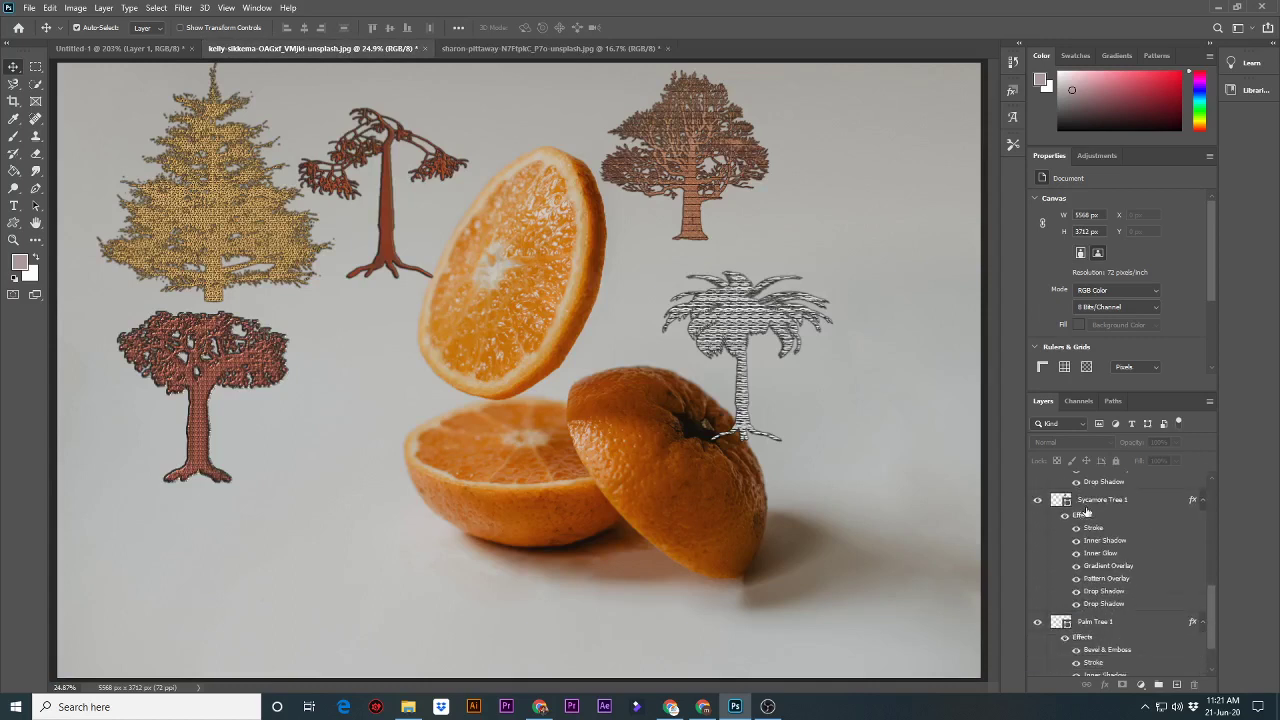
pyautogui.scroll(-1, 1087, 511)
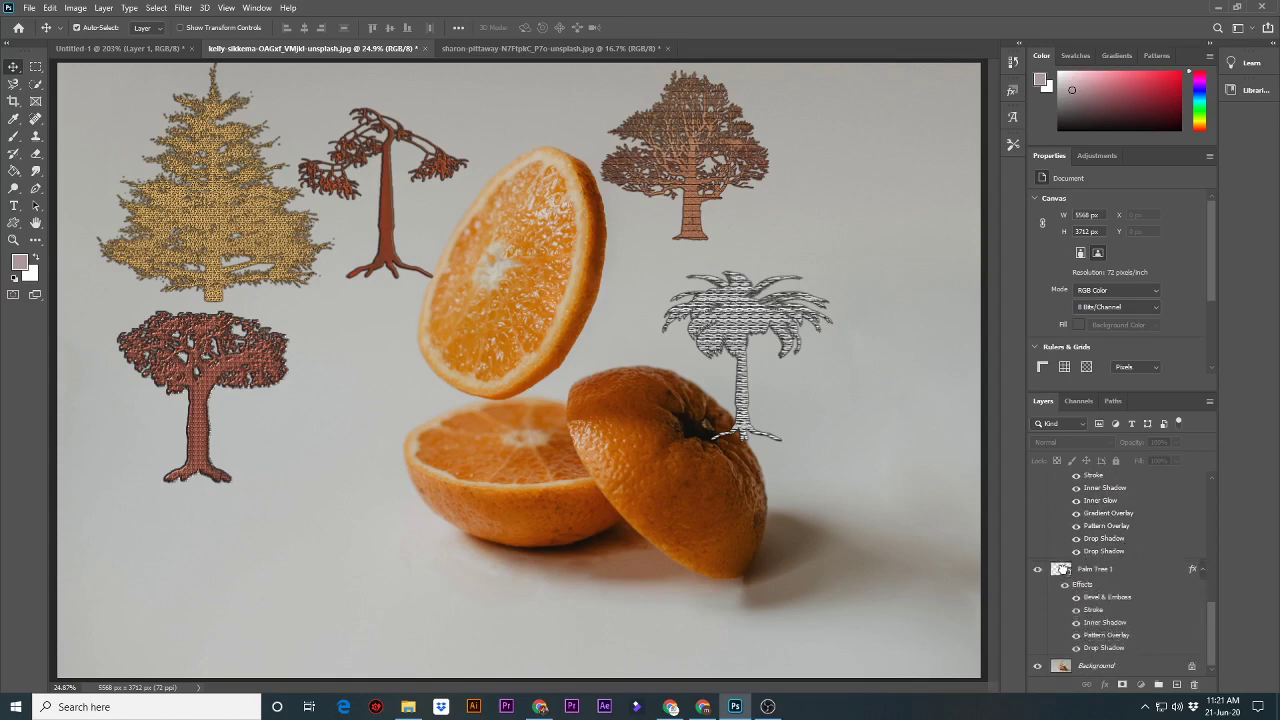
pyautogui.click(1068, 570)
# Scroll back up the Layers panel and bring OBS Studio to the front.
pyautogui.scroll(2, 1067, 574)
pyautogui.scroll(1, 1068, 545)
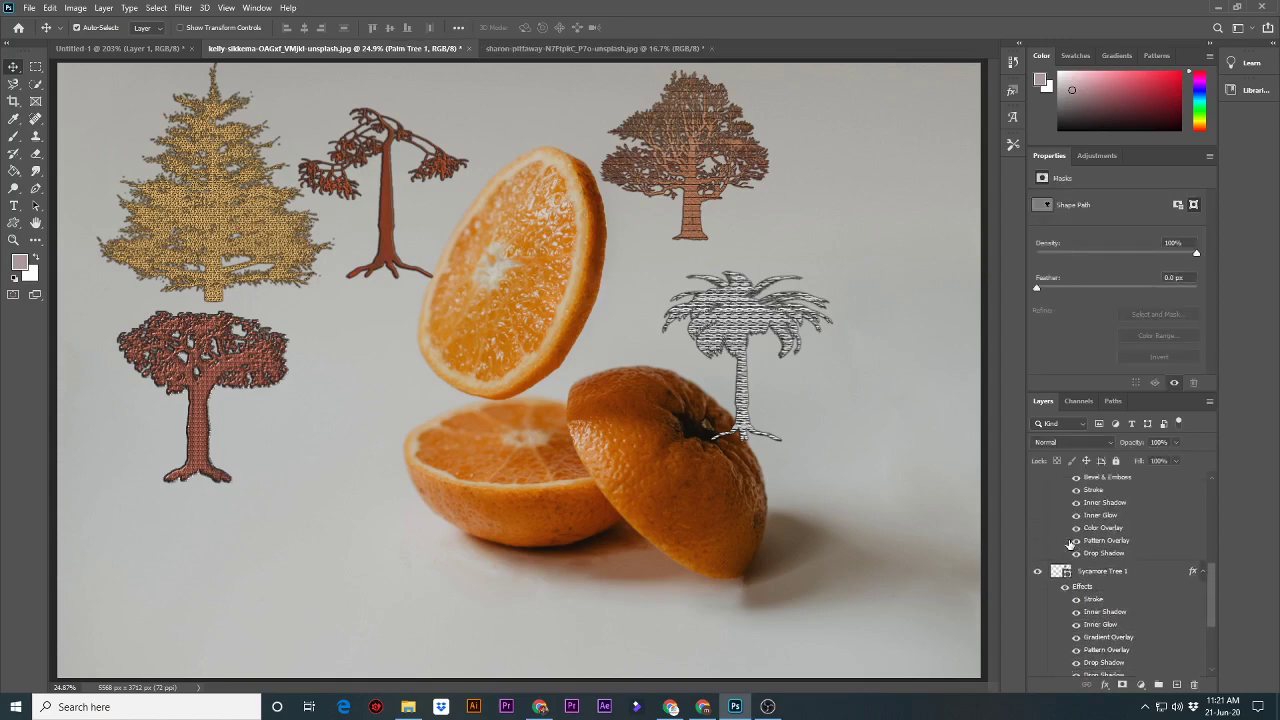
pyautogui.scroll(1, 1068, 544)
pyautogui.scroll(1, 1068, 543)
pyautogui.scroll(2, 1068, 545)
pyautogui.scroll(2, 1068, 545)
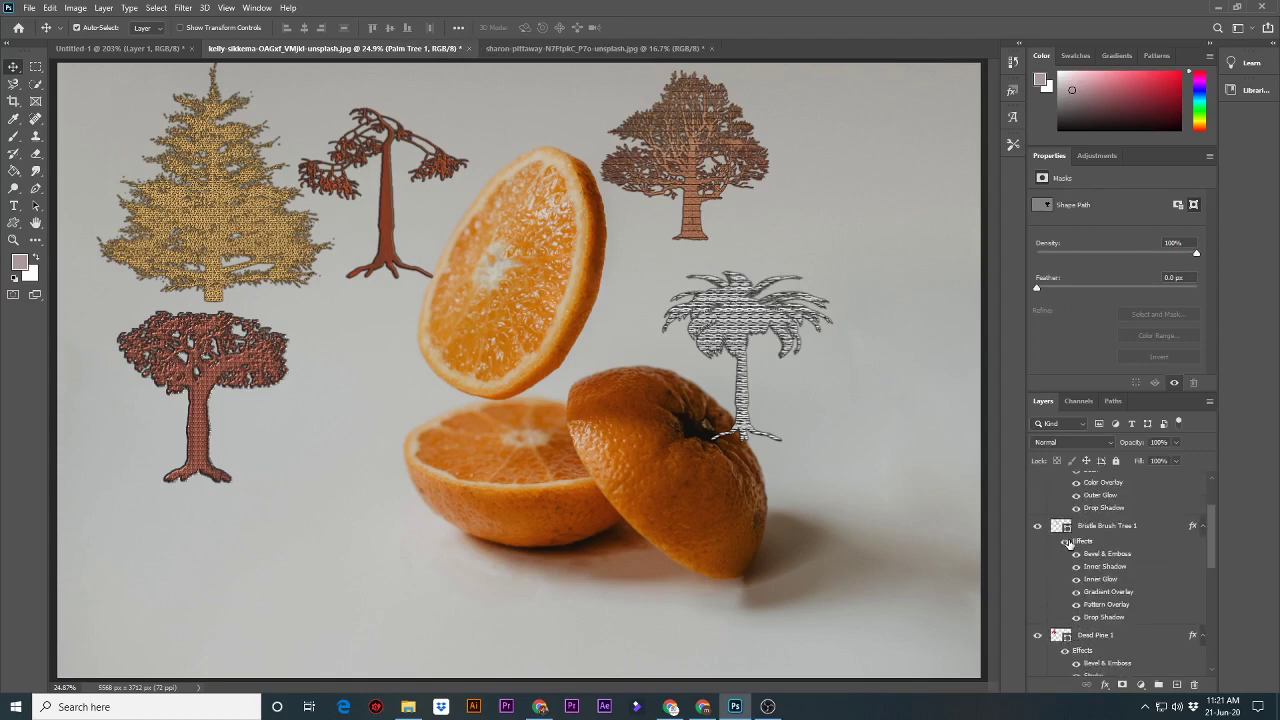
pyautogui.scroll(1, 1069, 545)
pyautogui.scroll(1, 1070, 545)
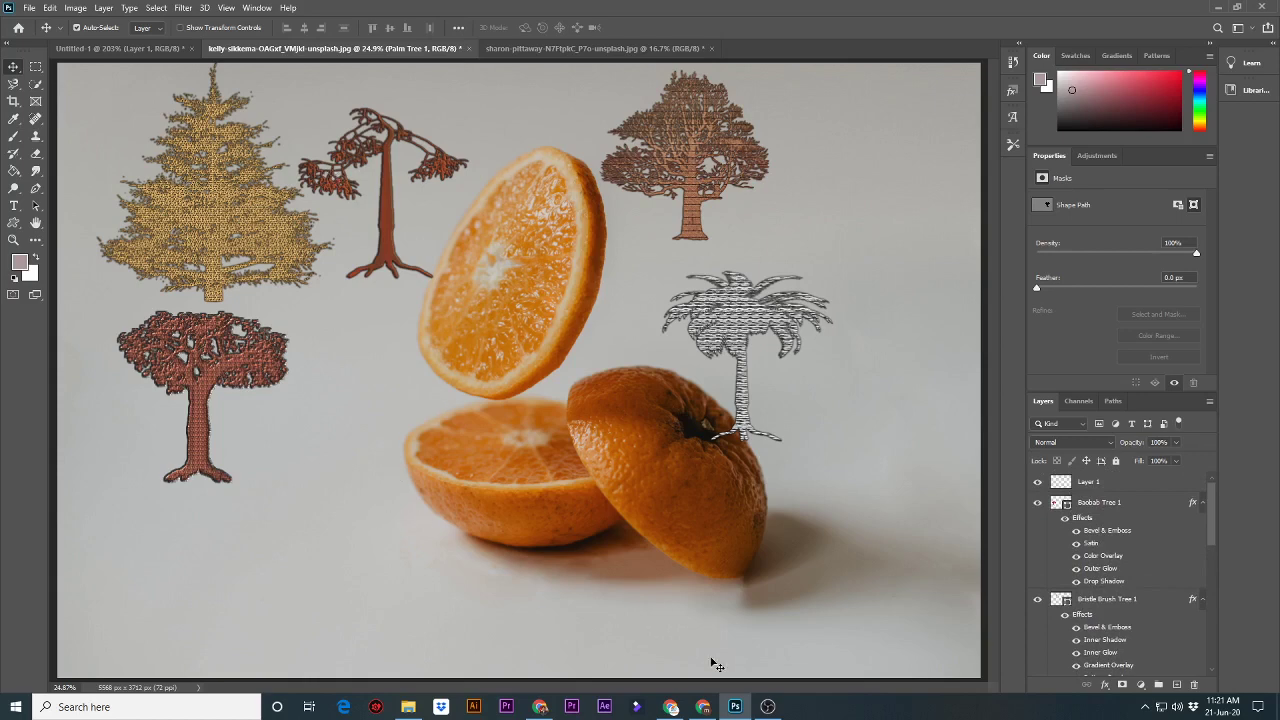
pyautogui.click(767, 706)
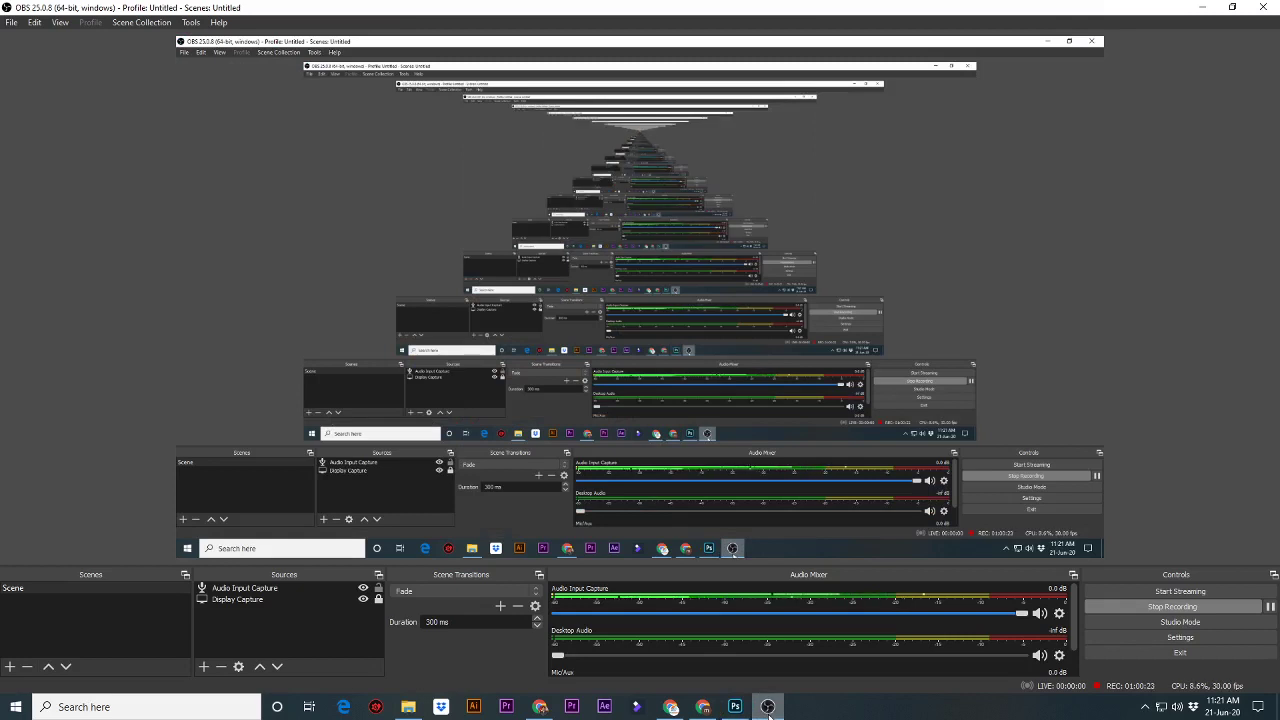